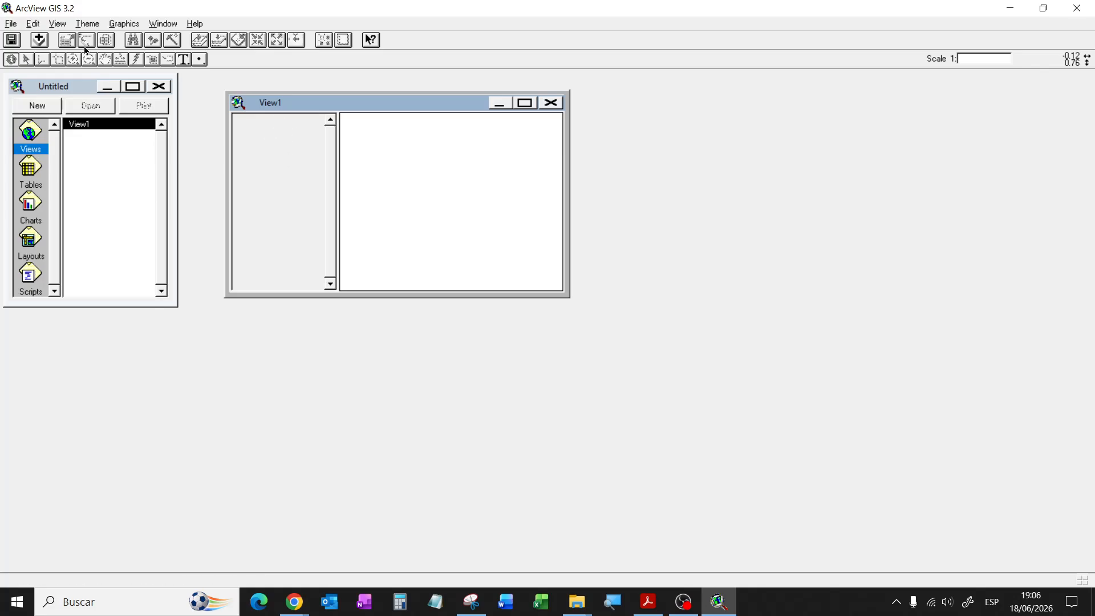
Step: Enable the IMAGINE Image Support extension in the Extensions dialog
{"action": "left_click", "coordinate": [13, 26]}
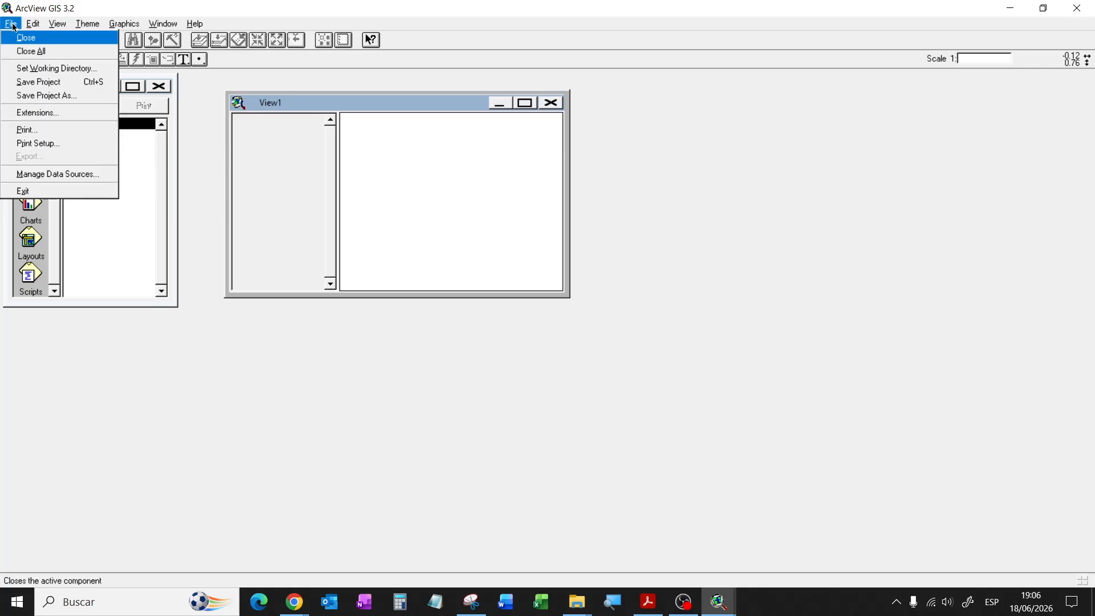
{"action": "left_click", "coordinate": [29, 114]}
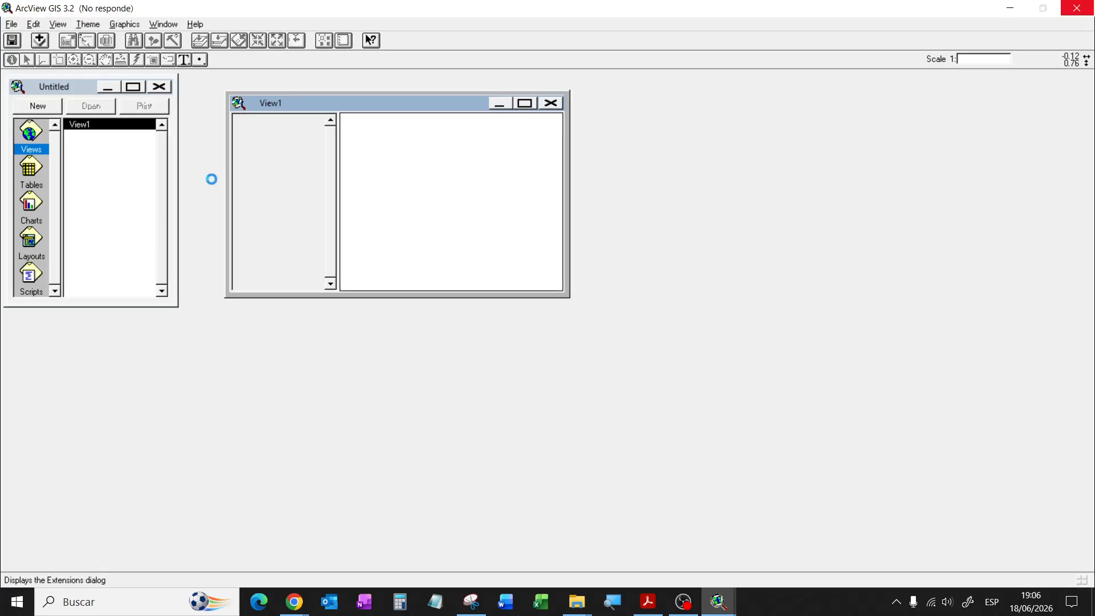
{"action": "left_click_drag", "start_coordinate": [244, 124], "coordinate": [248, 155]}
{"action": "scroll", "coordinate": [243, 138], "scroll_direction": "down", "scroll_amount": 1}
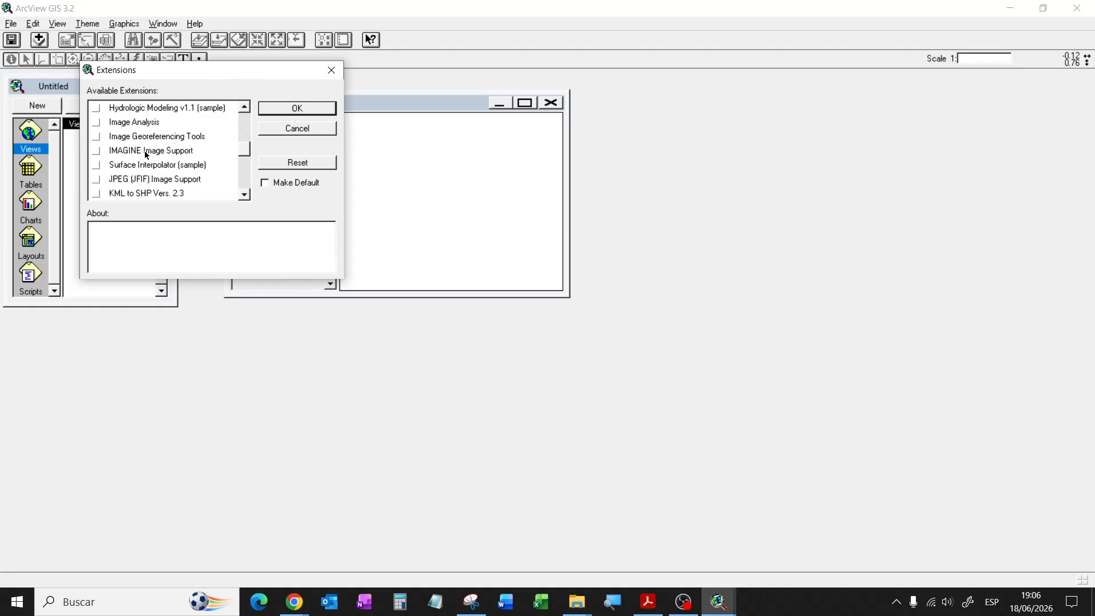
{"action": "left_click", "coordinate": [96, 150]}
{"action": "mouse_move", "coordinate": [246, 151]}
{"action": "left_mouse_down"}
{"action": "mouse_move", "coordinate": [245, 163]}
{"action": "mouse_move", "coordinate": [245, 150]}
{"action": "left_mouse_up"}
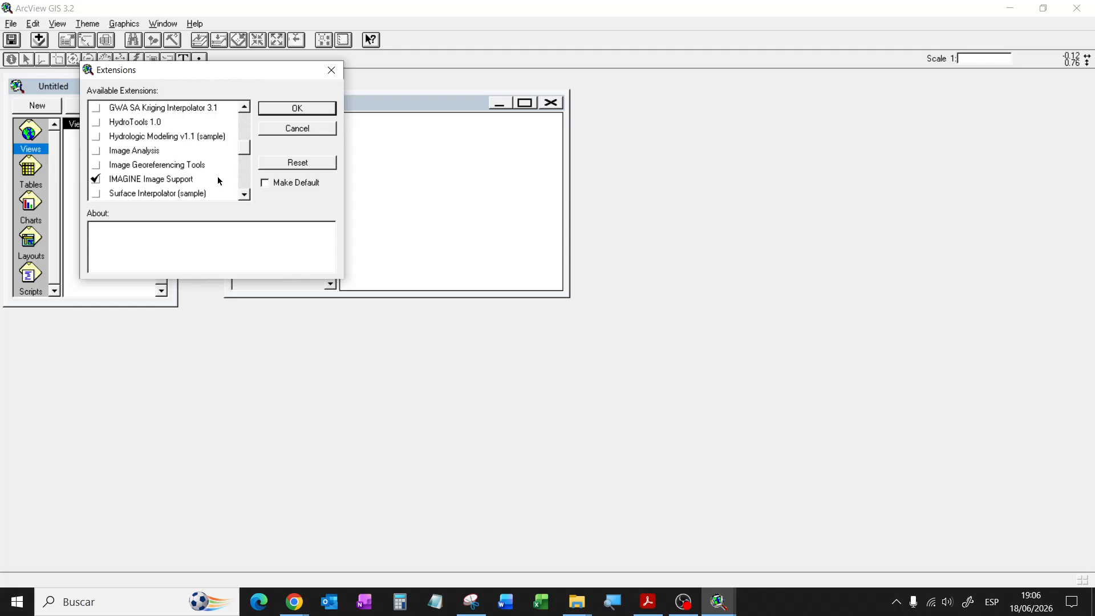
{"action": "left_click", "coordinate": [297, 109]}
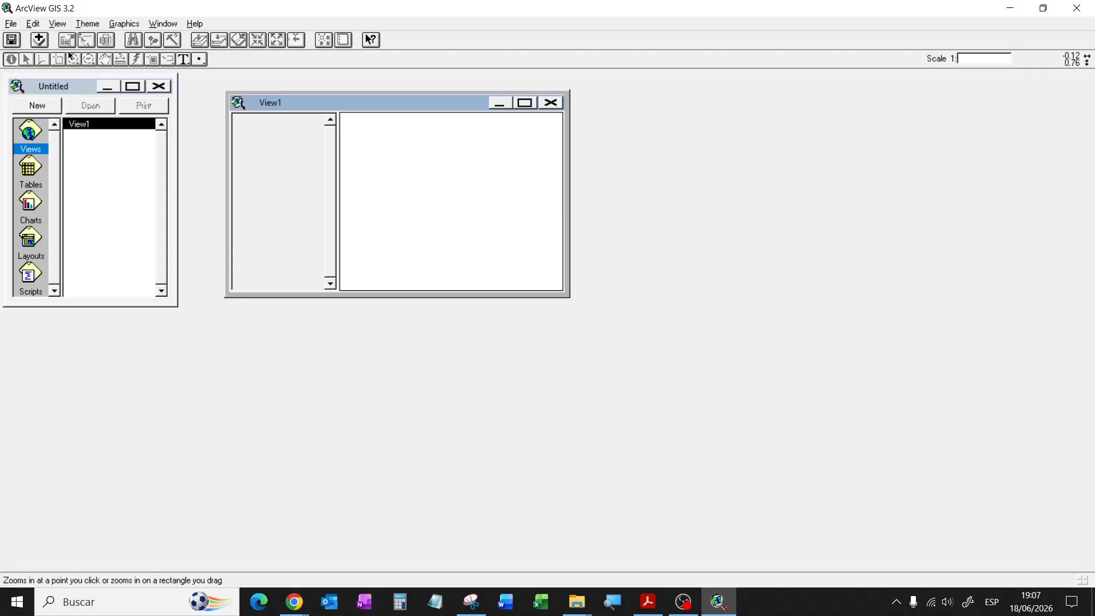
Step: Add new_trinihd_geo.img from c:\laboratorio sig to View1 as an image data source theme
{"action": "left_click", "coordinate": [39, 39]}
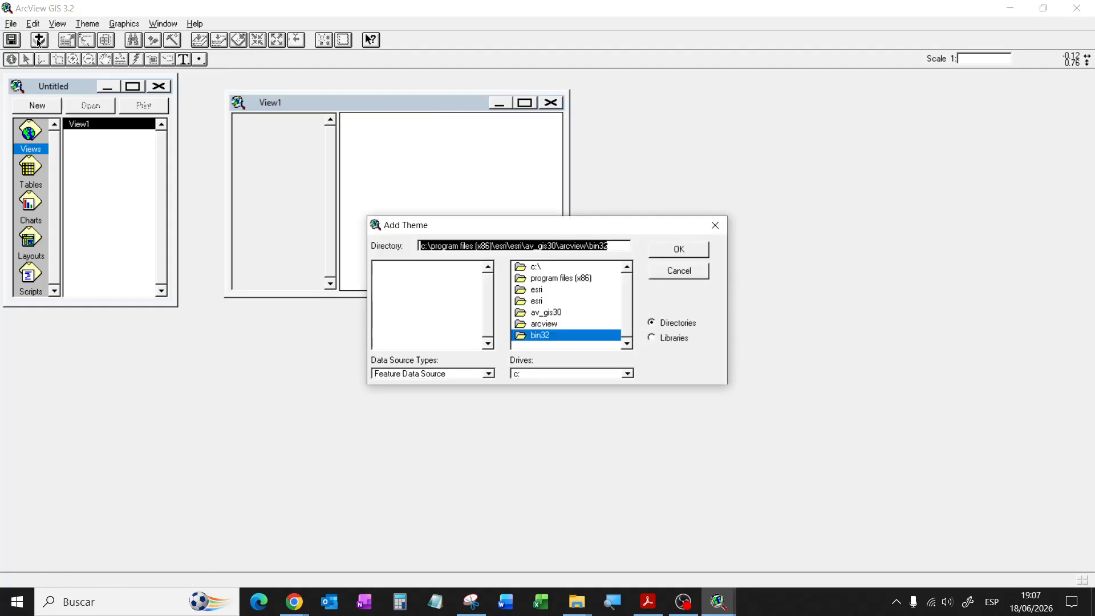
{"action": "left_click", "coordinate": [456, 375]}
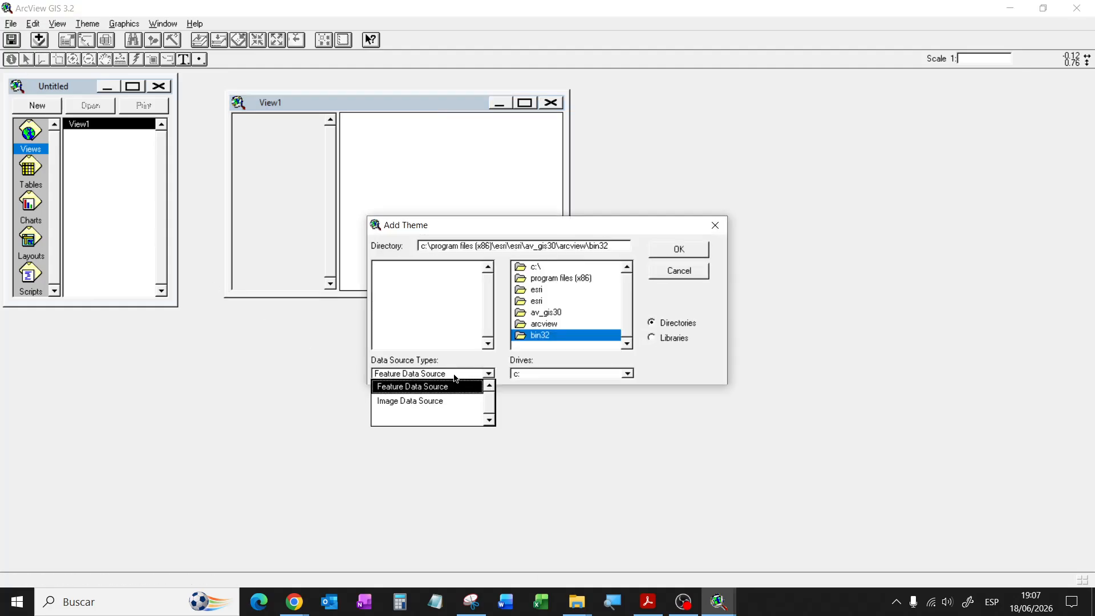
{"action": "left_click", "coordinate": [429, 402]}
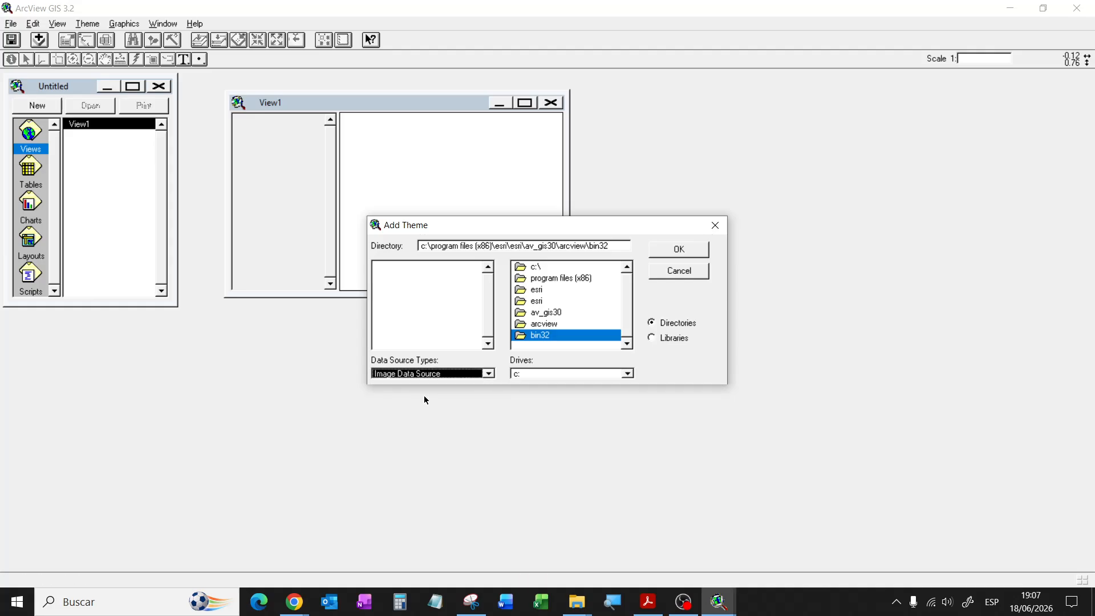
{"action": "double_click", "coordinate": [533, 269]}
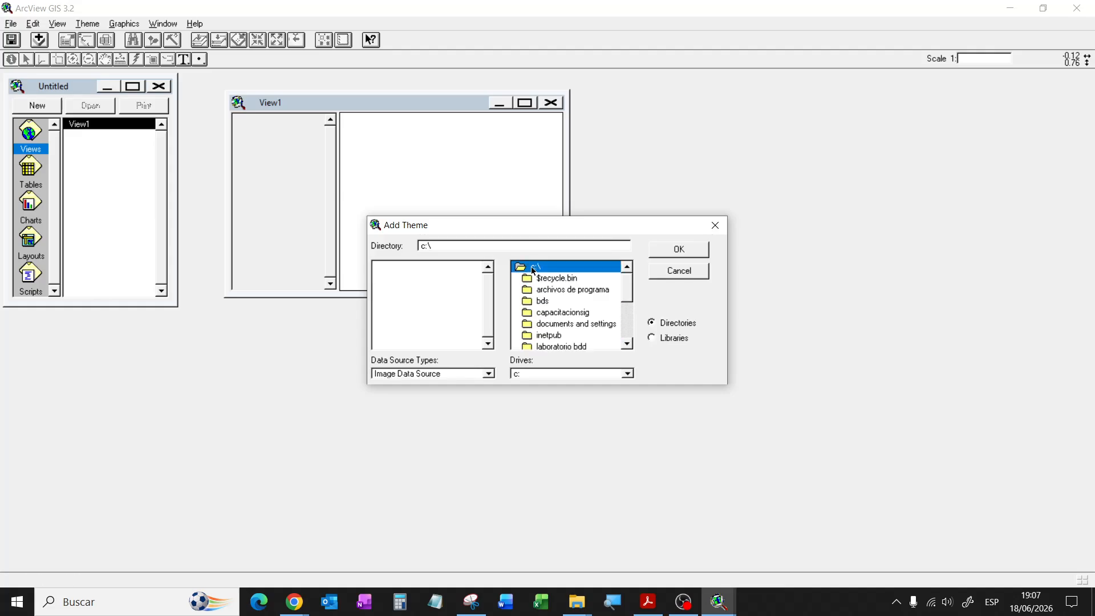
{"action": "left_click_drag", "start_coordinate": [633, 297], "coordinate": [632, 310]}
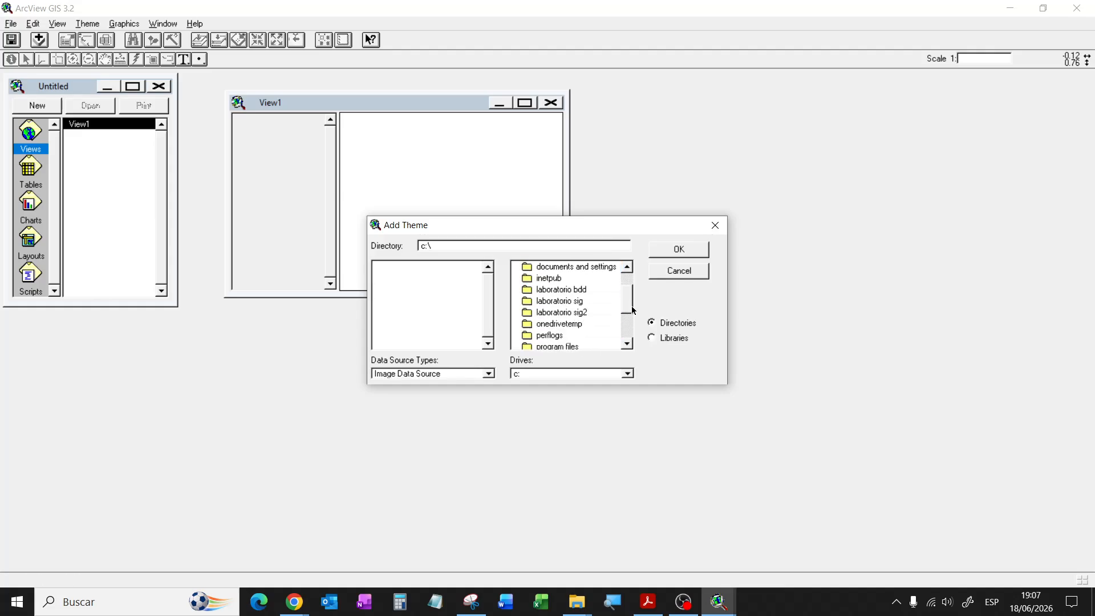
{"action": "double_click", "coordinate": [575, 302]}
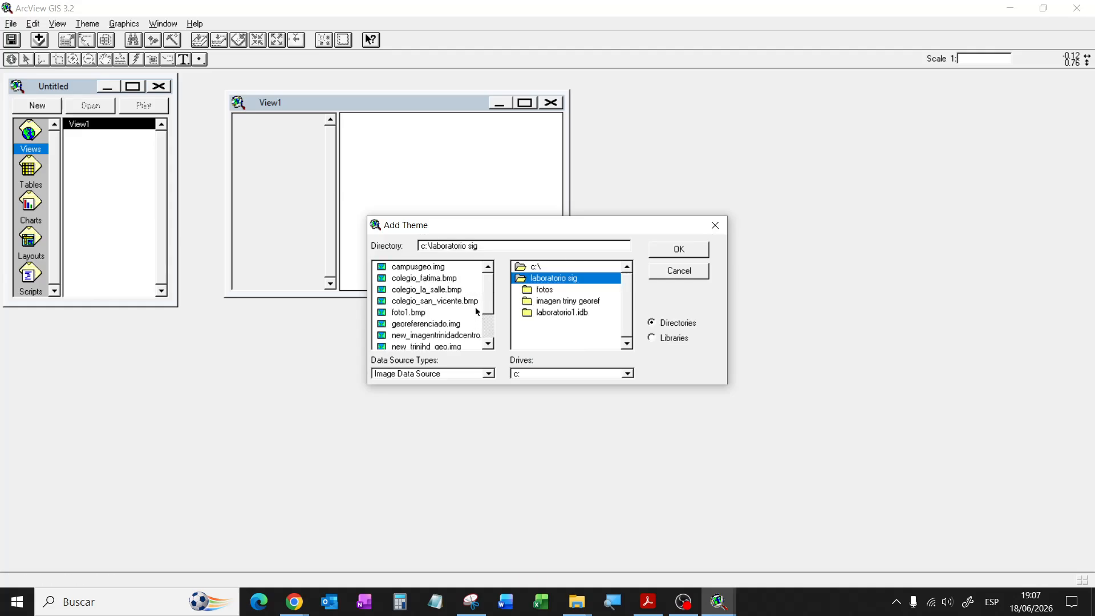
{"action": "left_click_drag", "start_coordinate": [487, 307], "coordinate": [491, 313]}
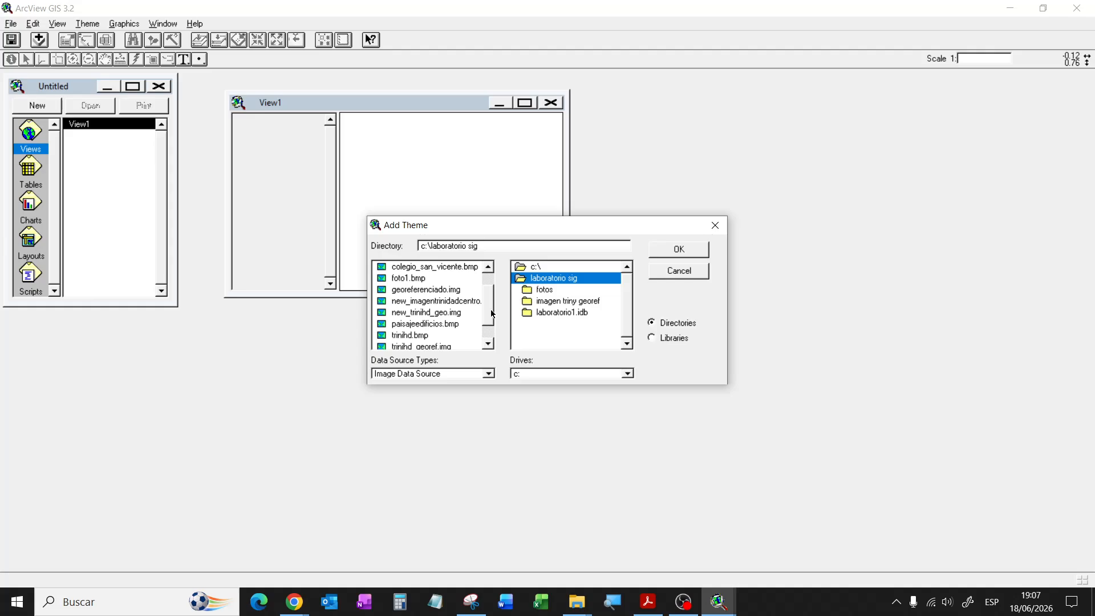
{"action": "left_click", "coordinate": [436, 314]}
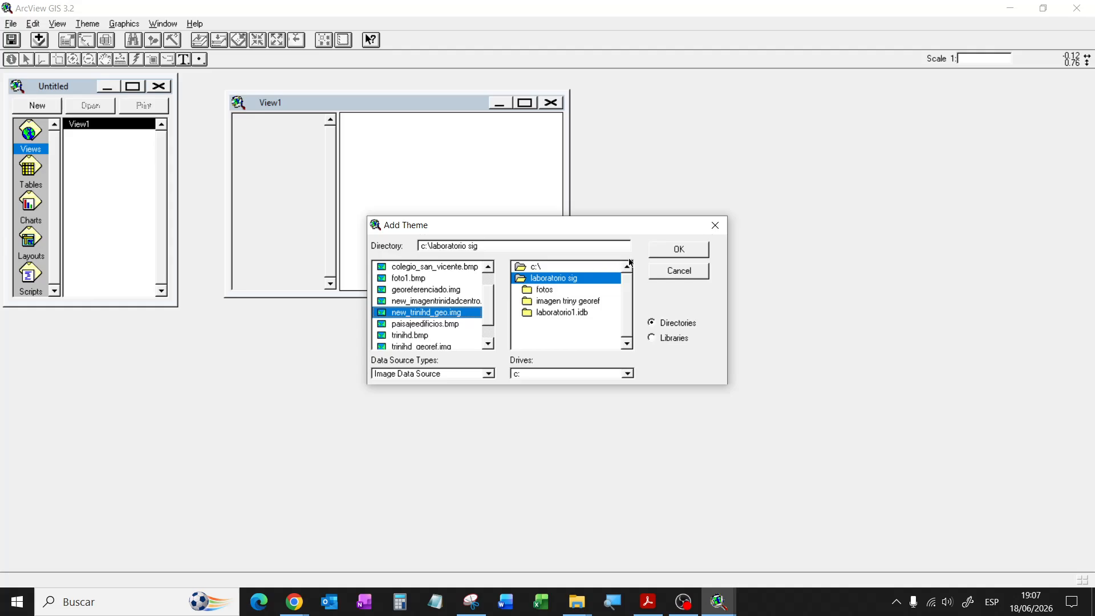
{"action": "left_click", "coordinate": [653, 252]}
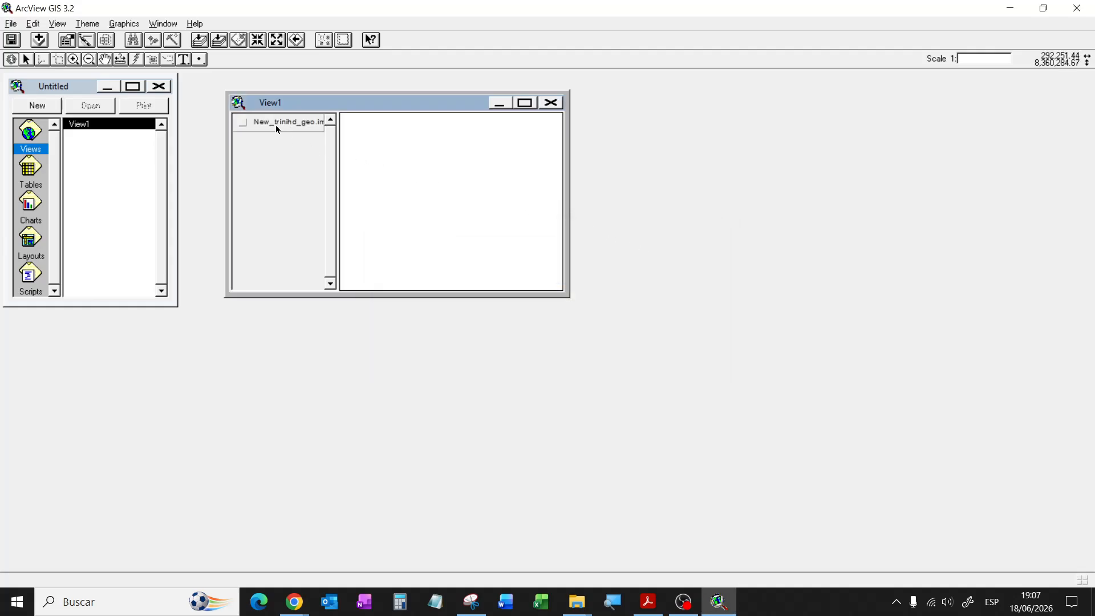
Step: Switch on the New_trinihd_geo.img theme in a maximized View1 and select the Measure tool
{"action": "left_click", "coordinate": [243, 122]}
{"action": "left_click", "coordinate": [524, 103]}
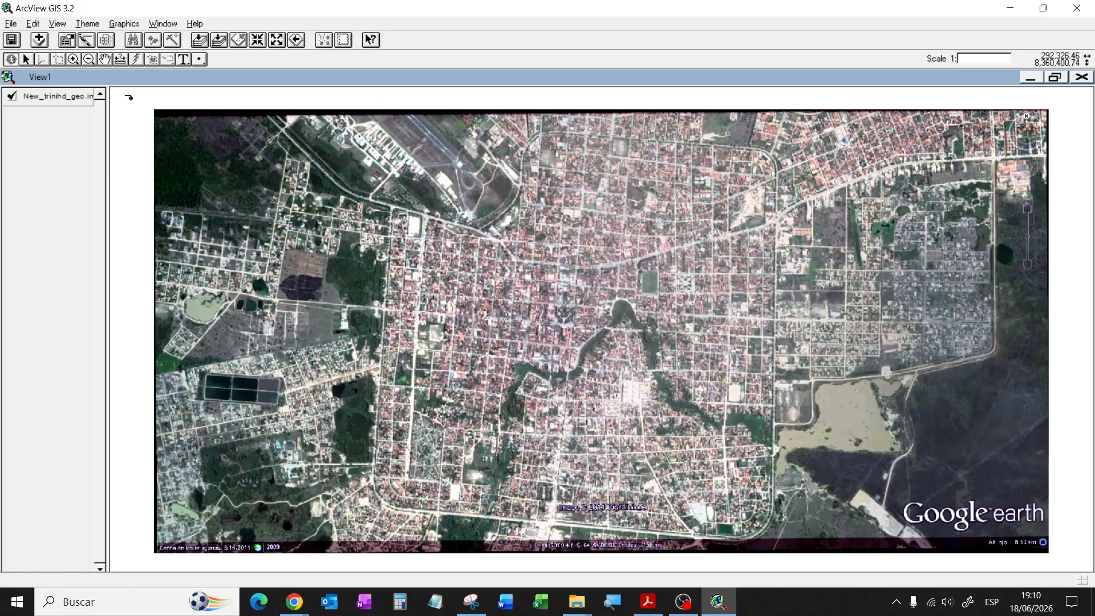
{"action": "left_click", "coordinate": [133, 60]}
Step: Create a new theme in View1 with Polygon as the feature type
{"action": "left_click", "coordinate": [34, 25]}
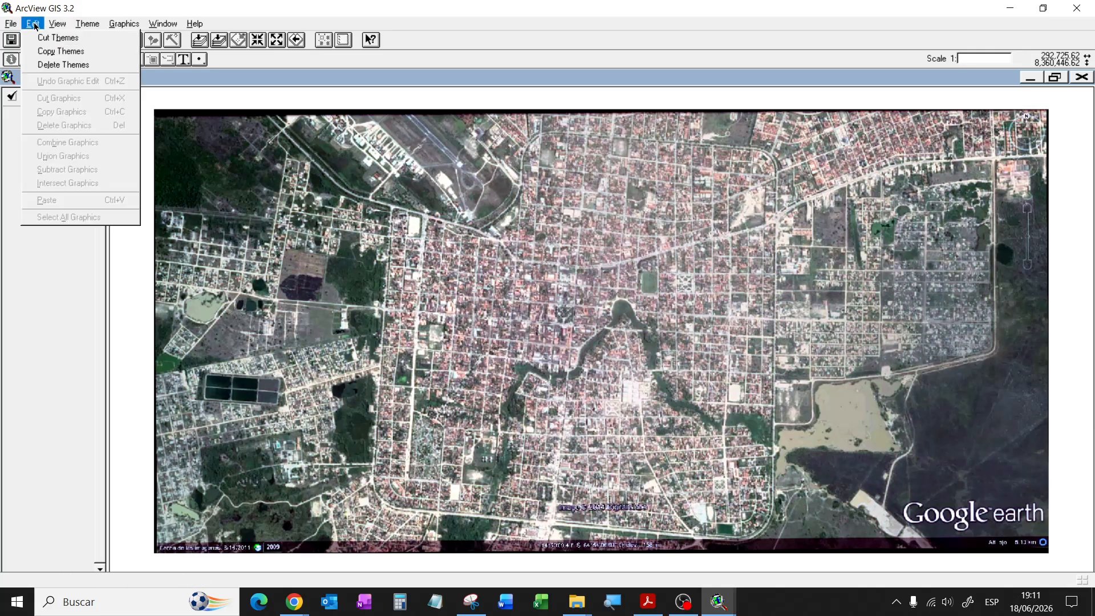
{"action": "mouse_move", "coordinate": [54, 26]}
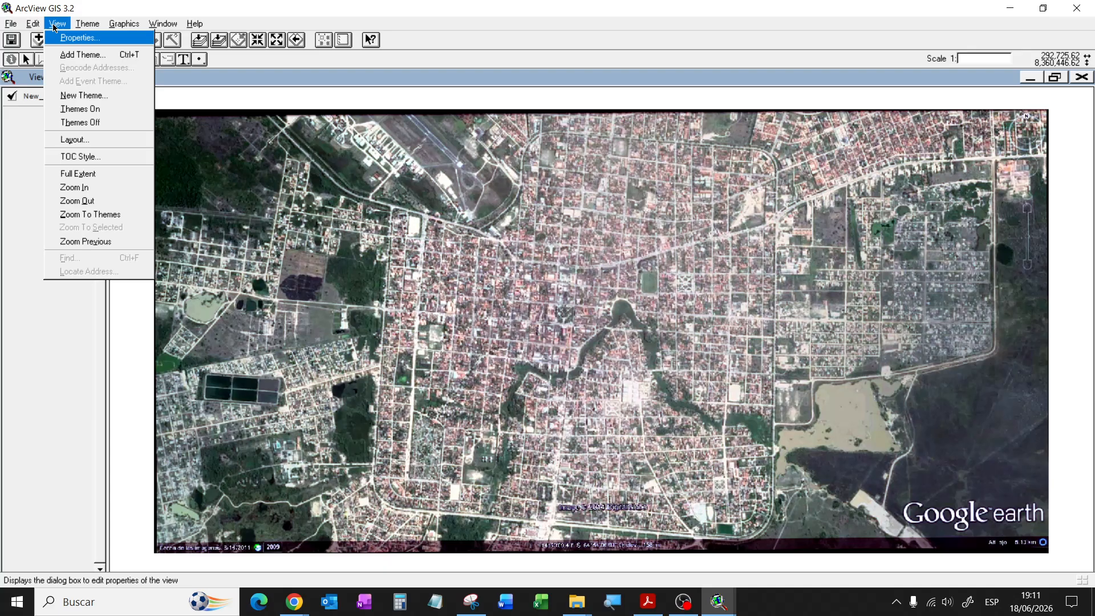
{"action": "left_click", "coordinate": [103, 96]}
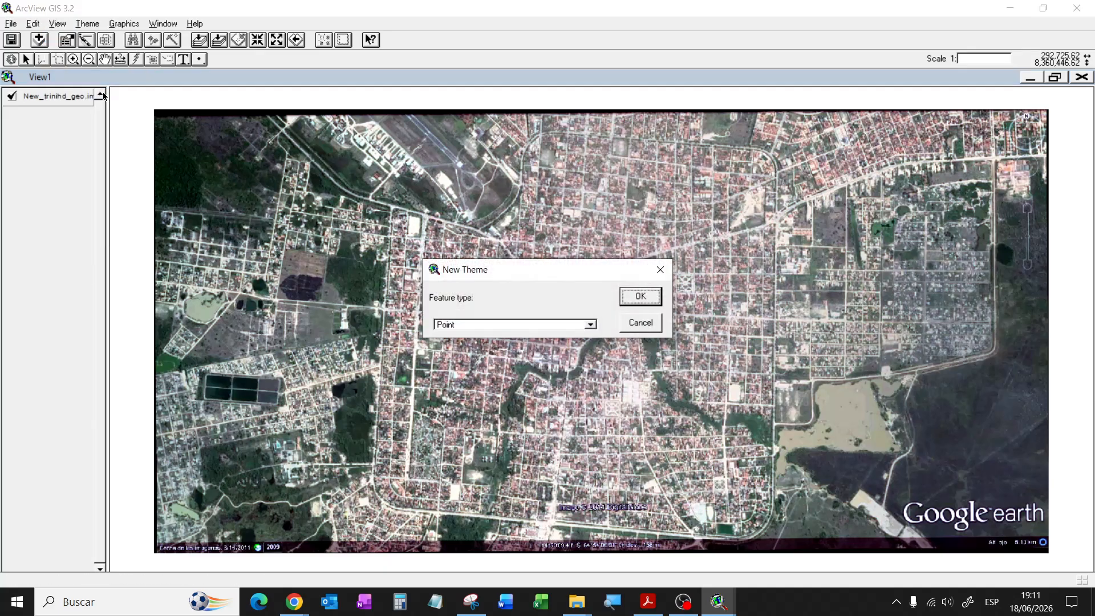
{"action": "left_click", "coordinate": [531, 325]}
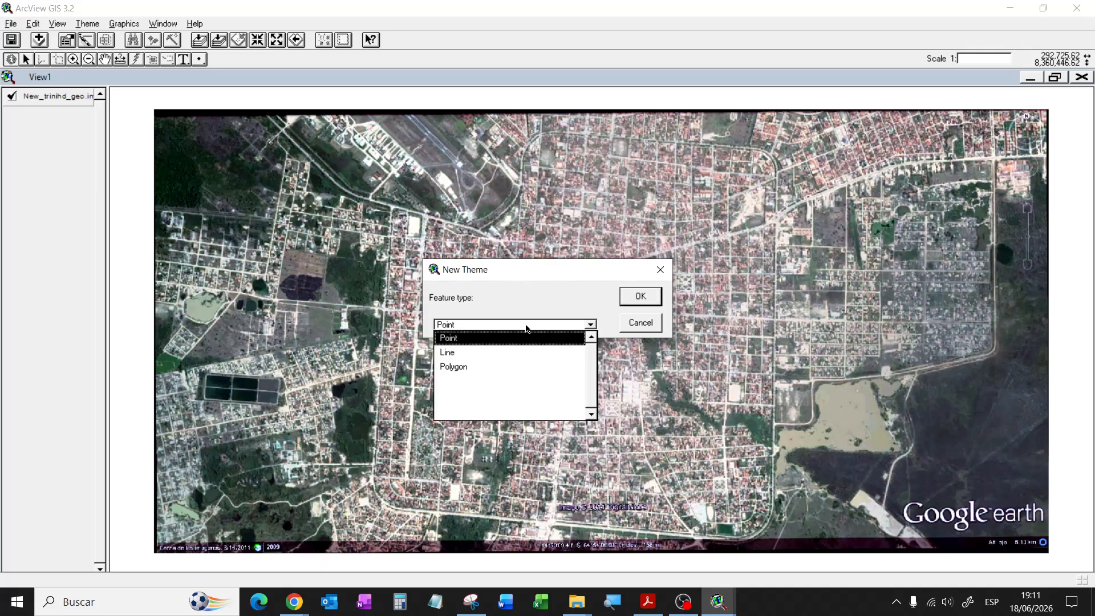
{"action": "left_click", "coordinate": [478, 367]}
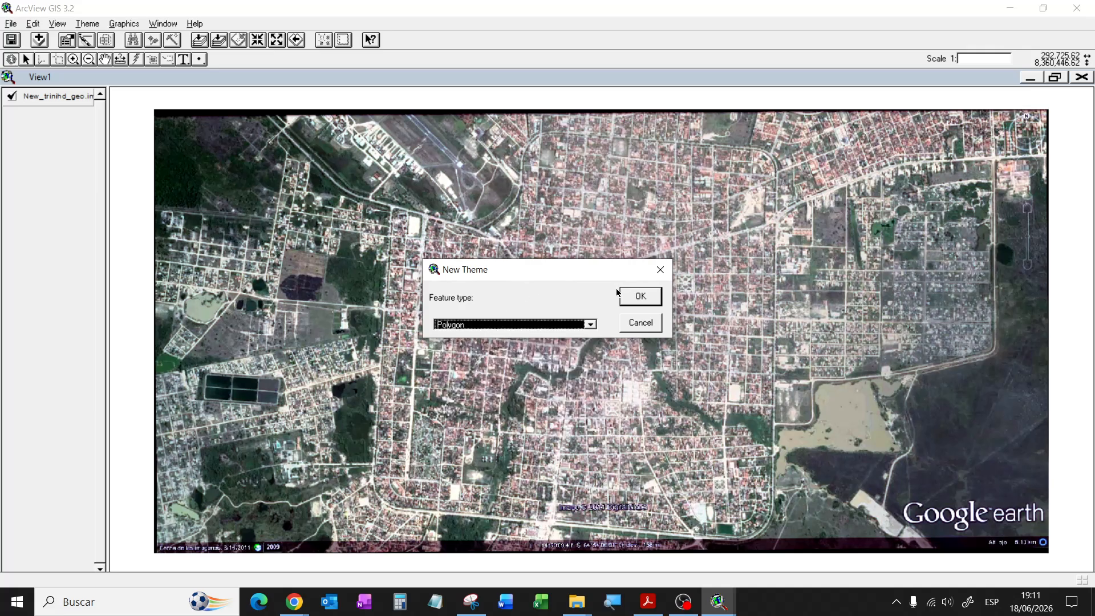
{"action": "left_click", "coordinate": [643, 297]}
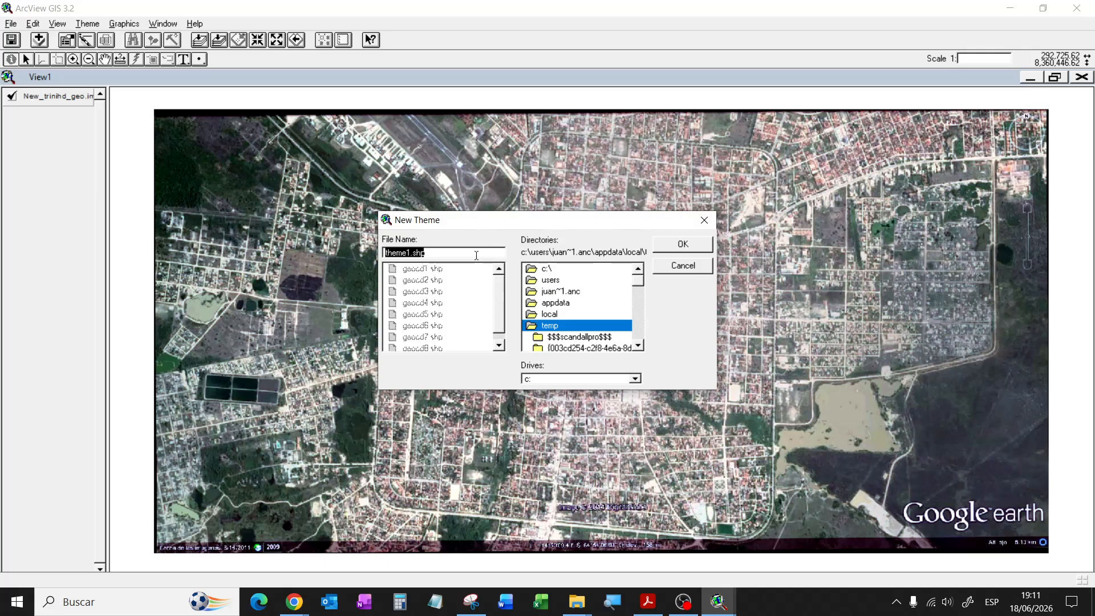
Step: Save the new polygon shapefile as clientes_cocacola in c:\laboratorio sig
{"action": "double_click", "coordinate": [558, 269]}
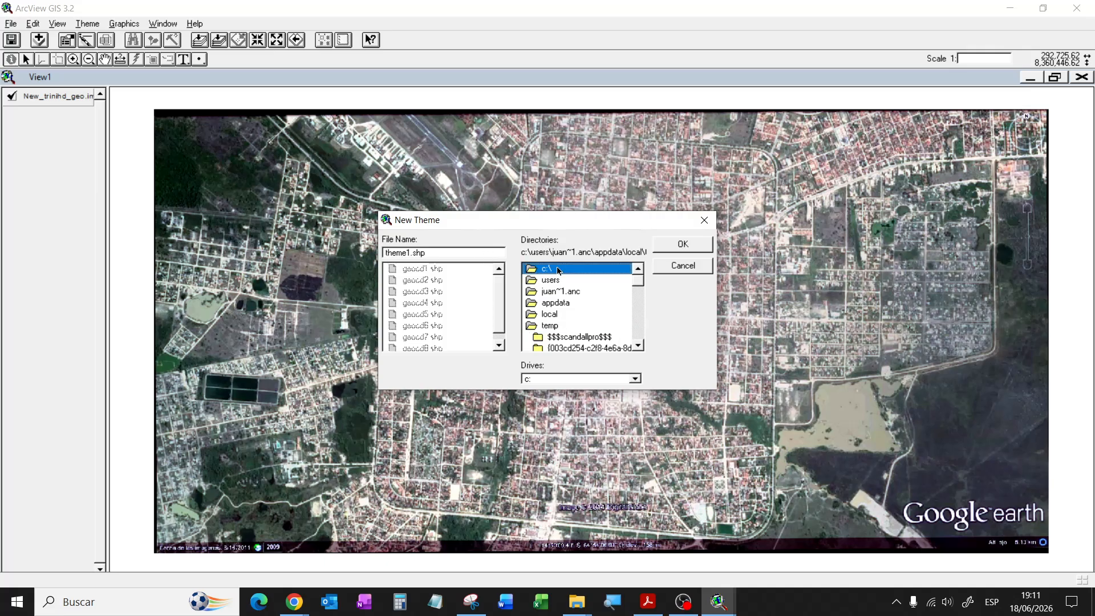
{"action": "scroll", "coordinate": [639, 296], "scroll_direction": "down", "scroll_amount": 1}
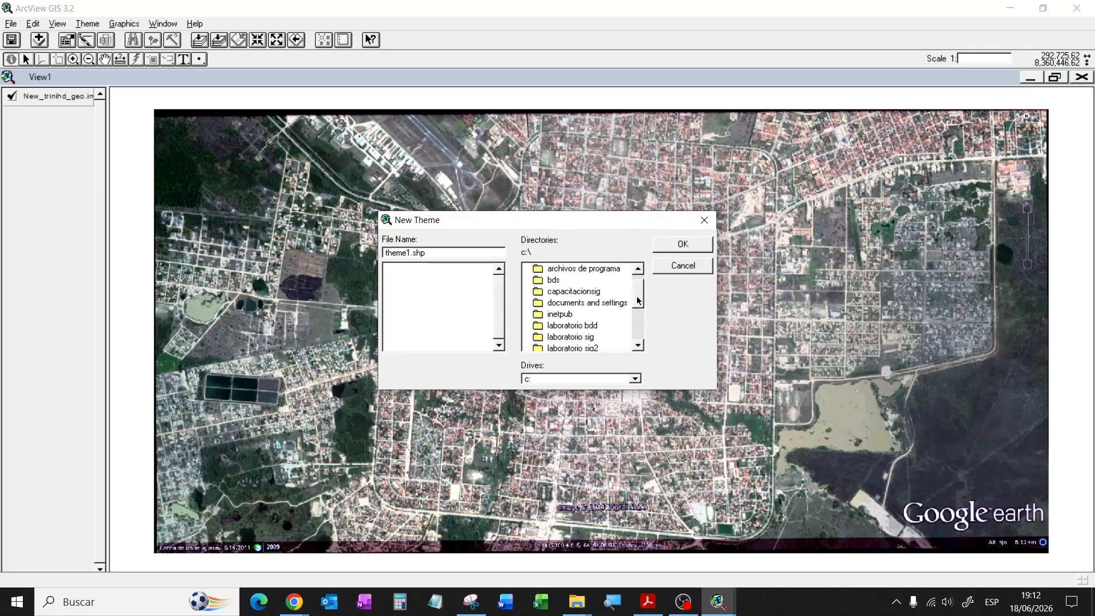
{"action": "left_click", "coordinate": [584, 336]}
{"action": "double_click", "coordinate": [583, 335]}
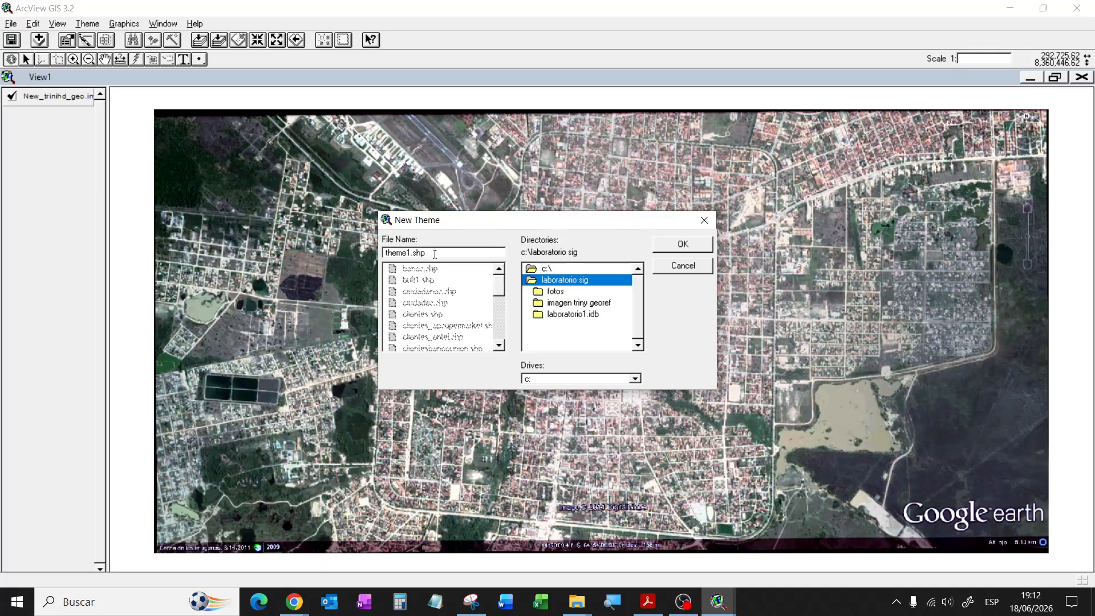
{"action": "left_click_drag", "start_coordinate": [442, 252], "coordinate": [379, 251]}
{"action": "type", "text": "clientes_cocacola"}
{"action": "left_click", "coordinate": [678, 243]}
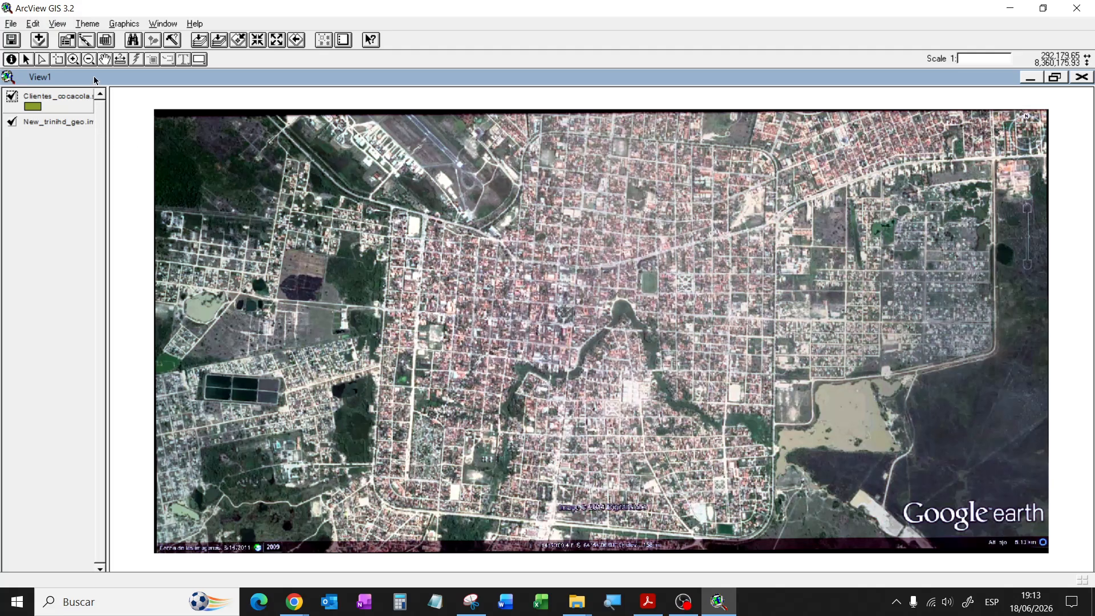
Step: Open the Draw tool's flyout of point, line, rectangle, circle and polygon shapes
{"action": "left_click", "coordinate": [199, 61]}
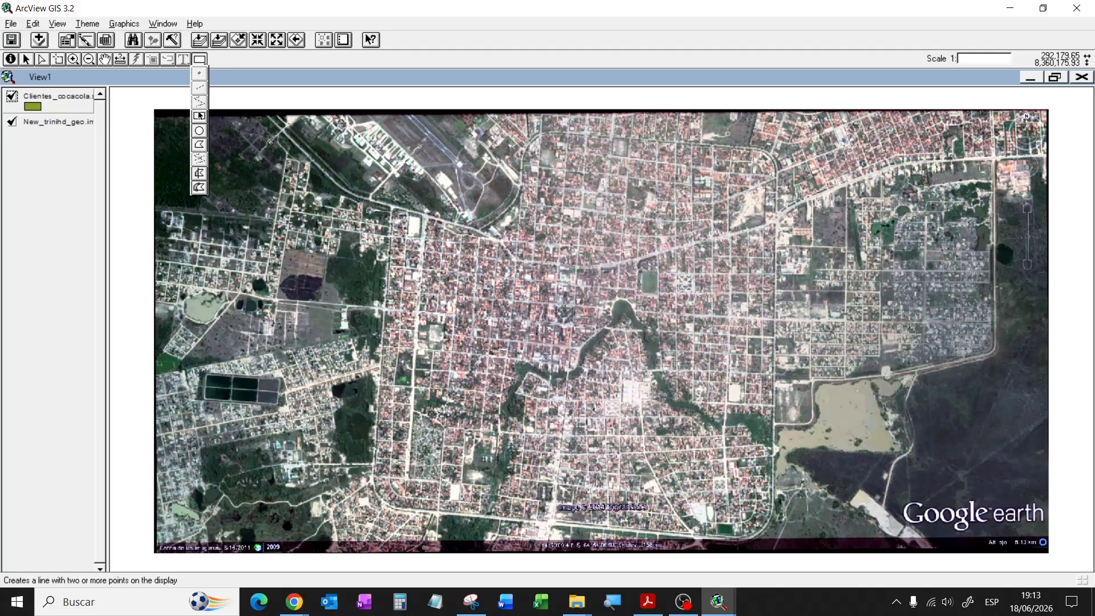
Step: Draw a small four-corner client polygon (area 1,157.73) just north of the city centre
{"action": "left_click", "coordinate": [200, 147]}
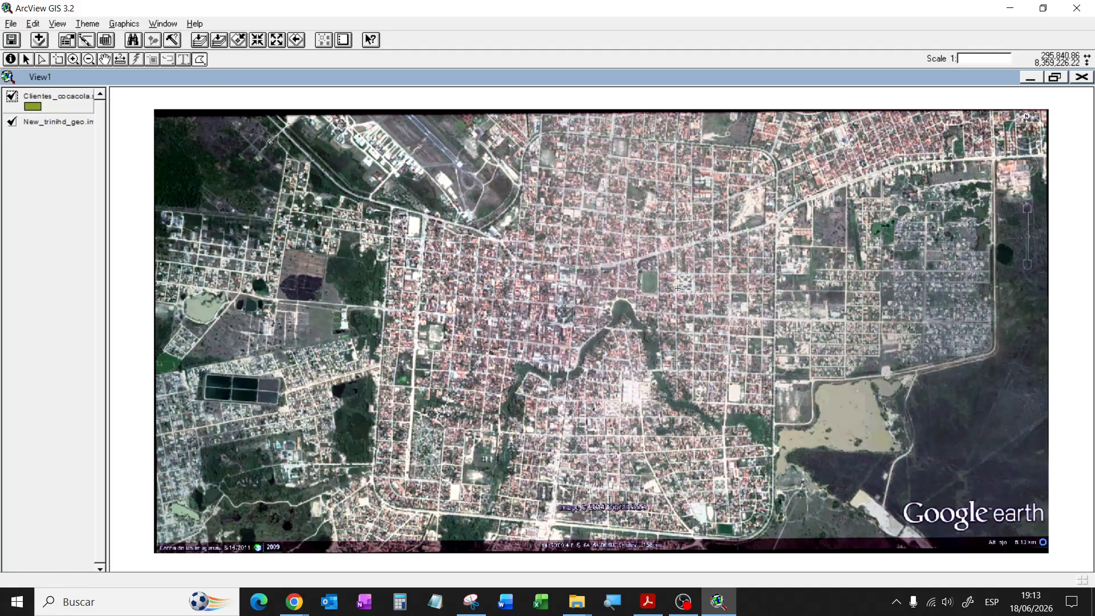
{"action": "left_click", "coordinate": [597, 258]}
{"action": "left_click", "coordinate": [603, 257]}
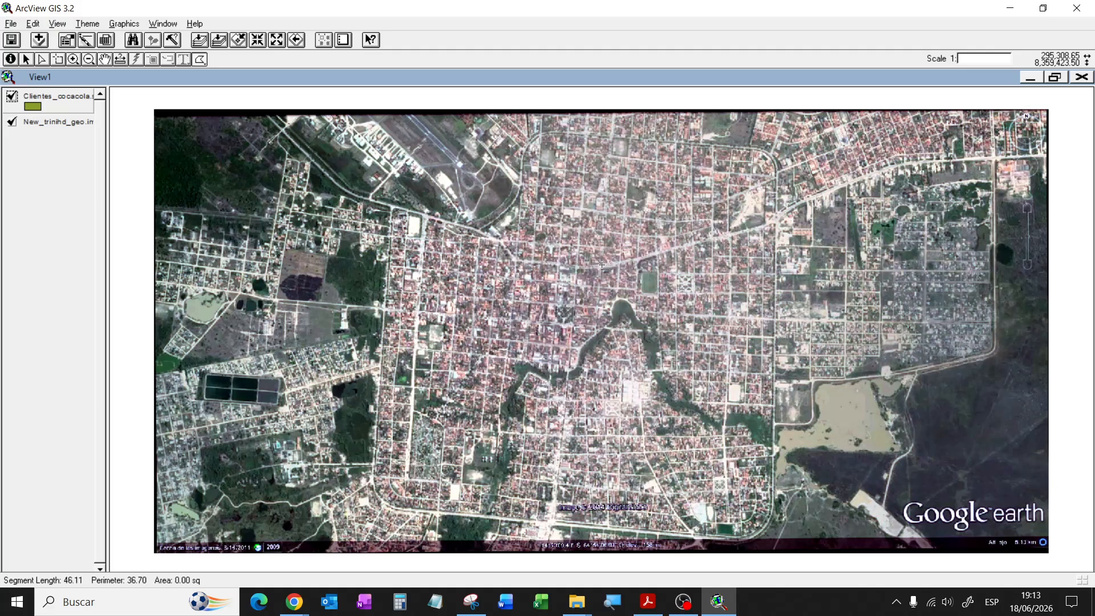
{"action": "left_click", "coordinate": [602, 264]}
{"action": "double_click", "coordinate": [595, 264]}
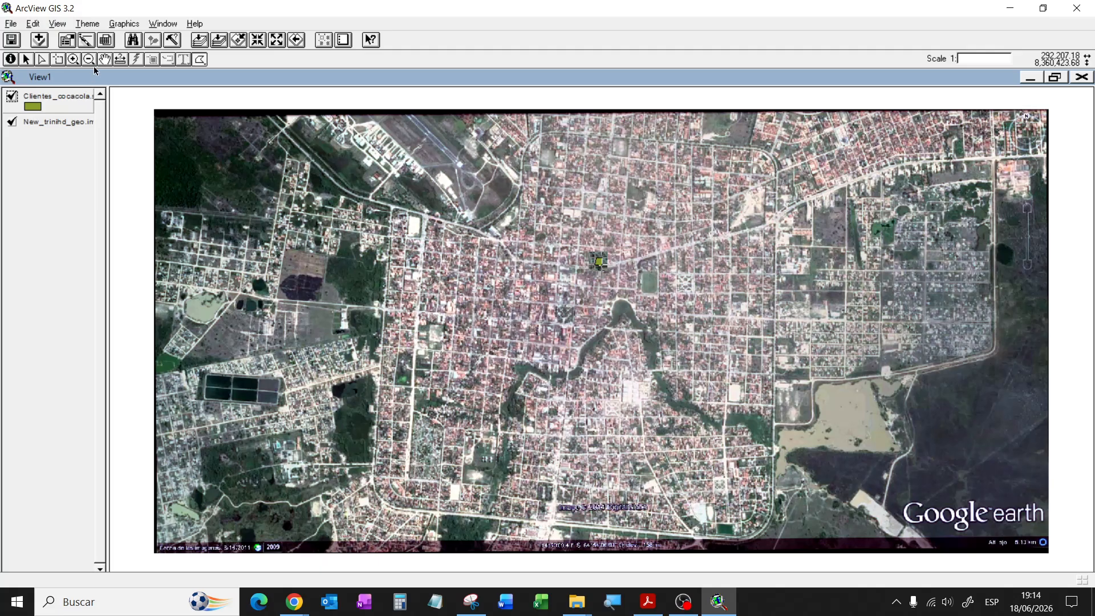
Step: Open the Clientes_cocacola attribute table, restore it, place it lower left, and widen View1
{"action": "left_click", "coordinate": [106, 41]}
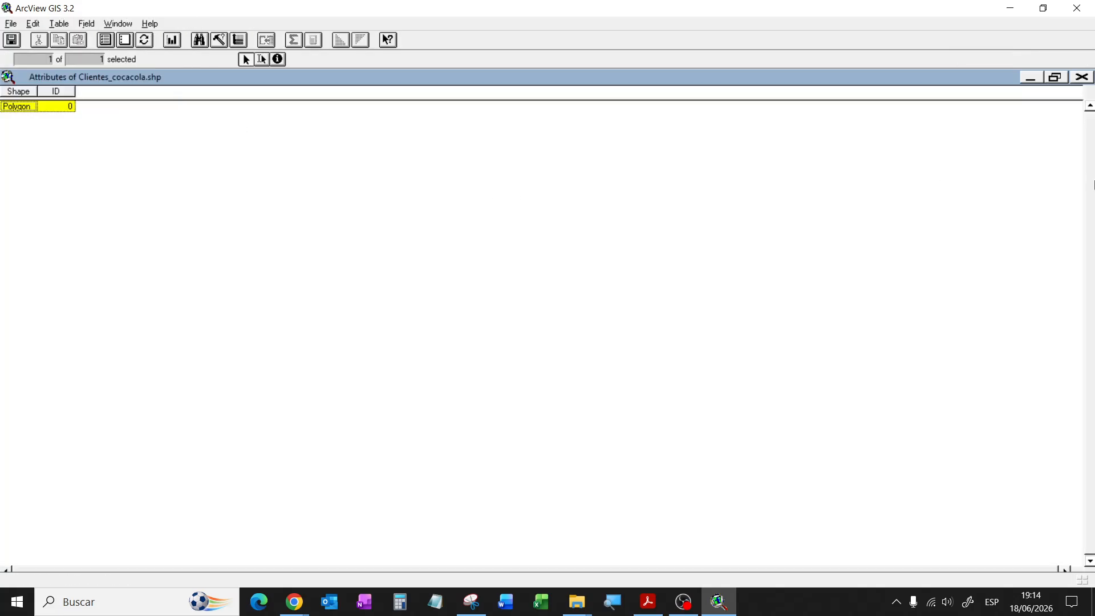
{"action": "left_click", "coordinate": [1052, 79]}
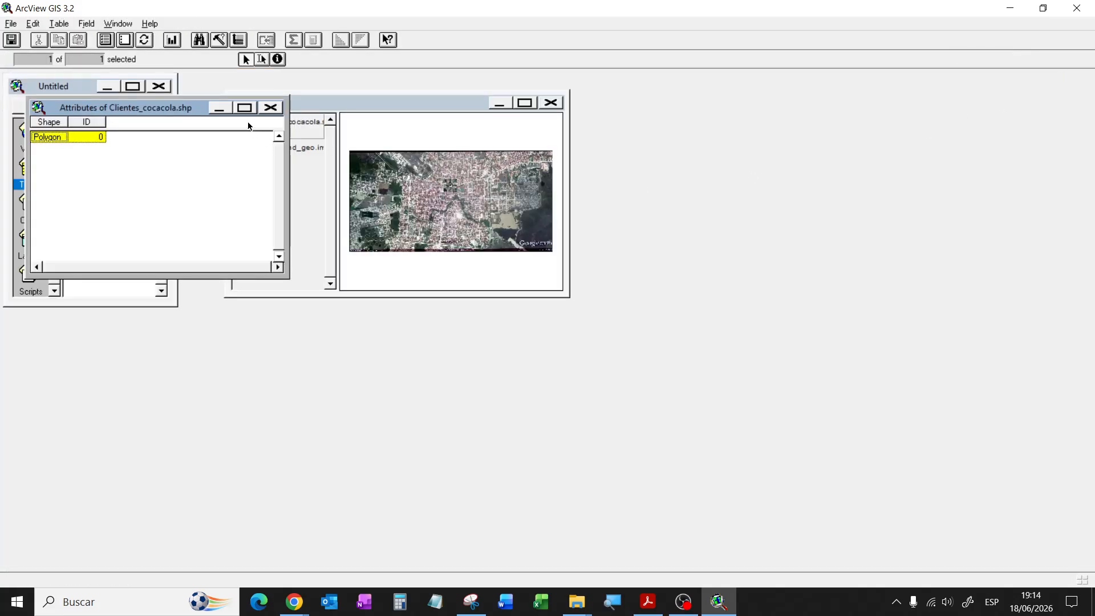
{"action": "left_click_drag", "start_coordinate": [137, 107], "coordinate": [354, 409]}
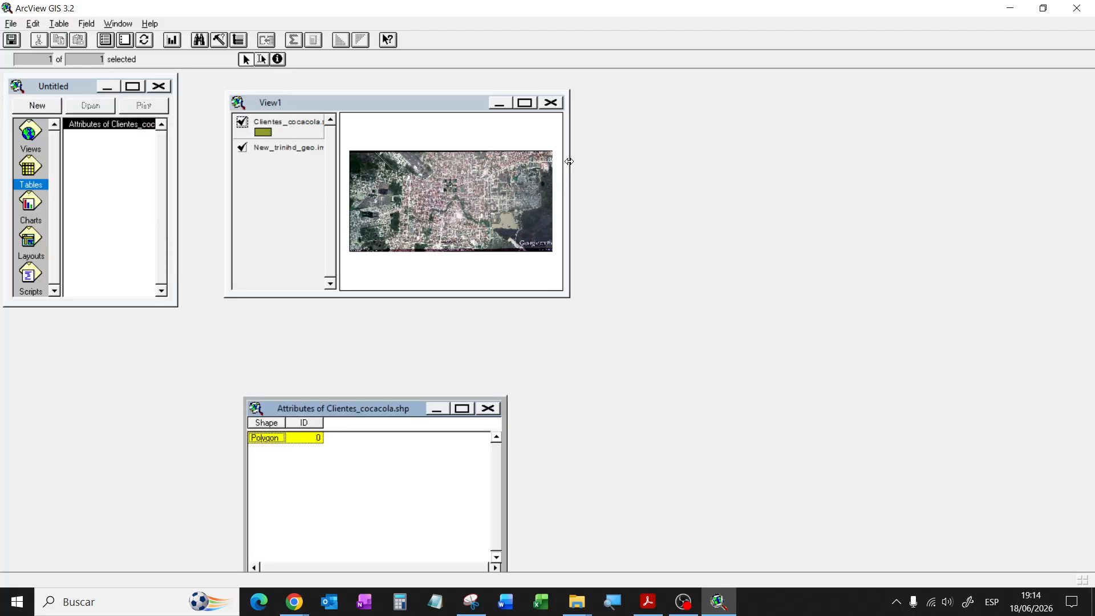
{"action": "left_click_drag", "start_coordinate": [569, 163], "coordinate": [858, 235]}
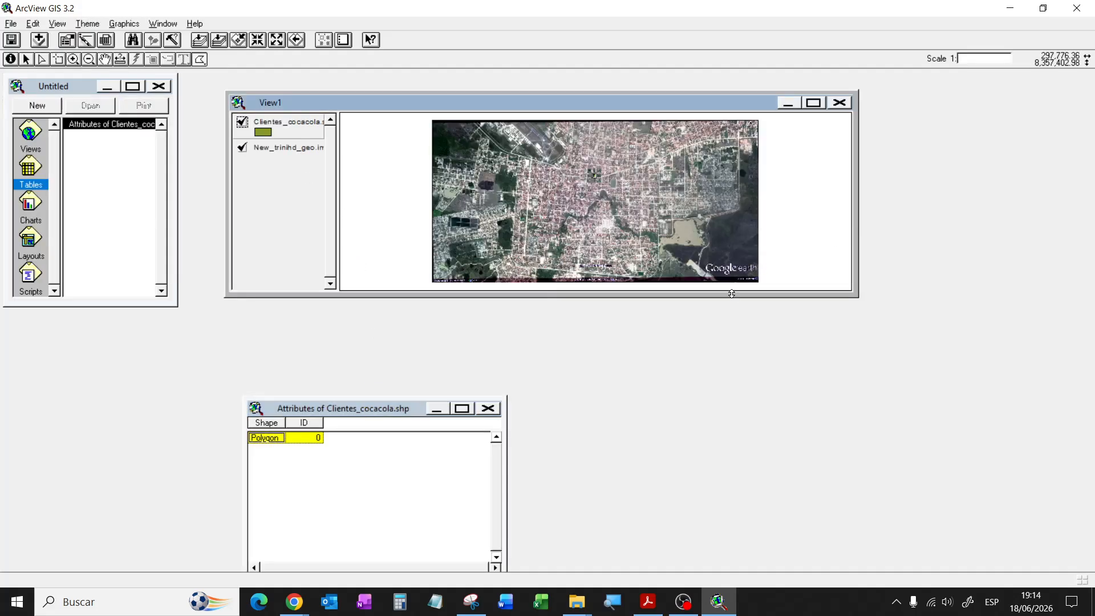
{"action": "left_click_drag", "start_coordinate": [725, 293], "coordinate": [734, 399]}
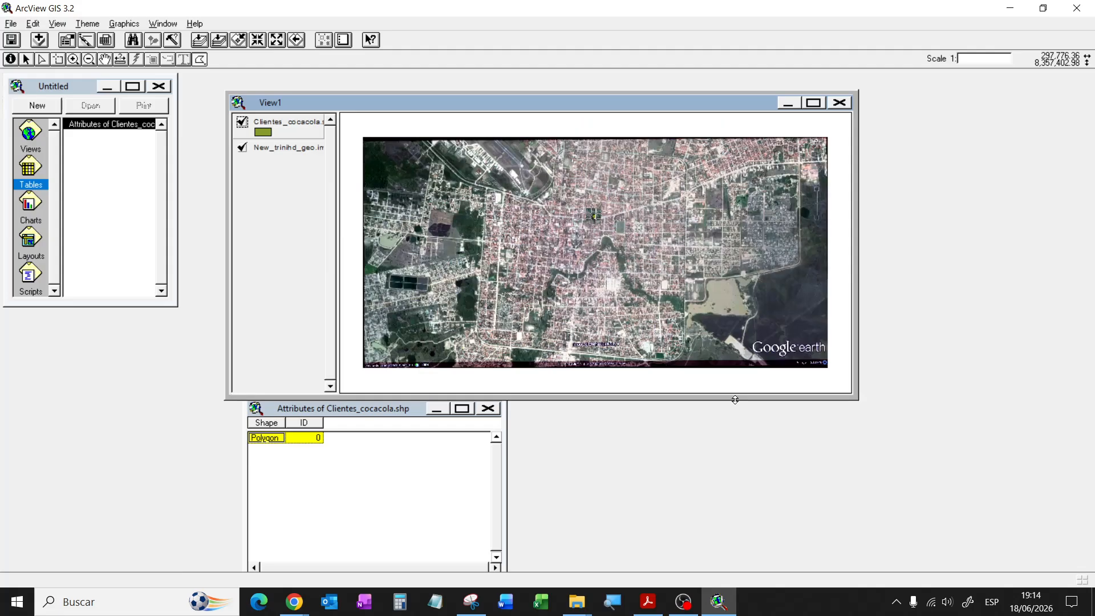
{"action": "left_click", "coordinate": [382, 408]}
{"action": "left_click_drag", "start_coordinate": [131, 419], "coordinate": [130, 418]}
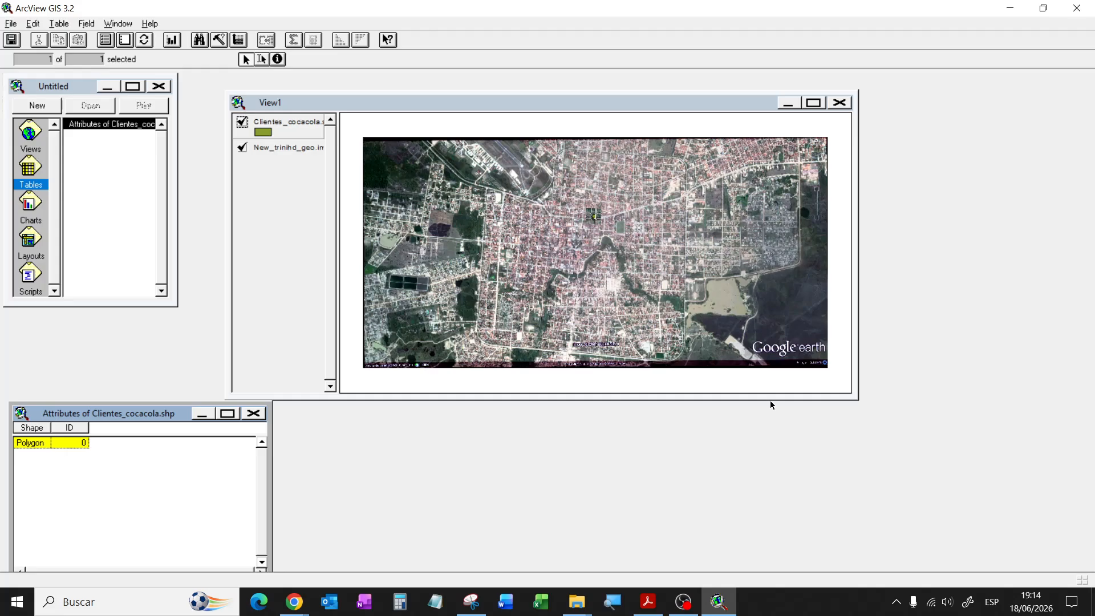
Step: Enlarge View1 to fill the right side of the screen and make the table active
{"action": "left_click_drag", "start_coordinate": [771, 400], "coordinate": [782, 502]}
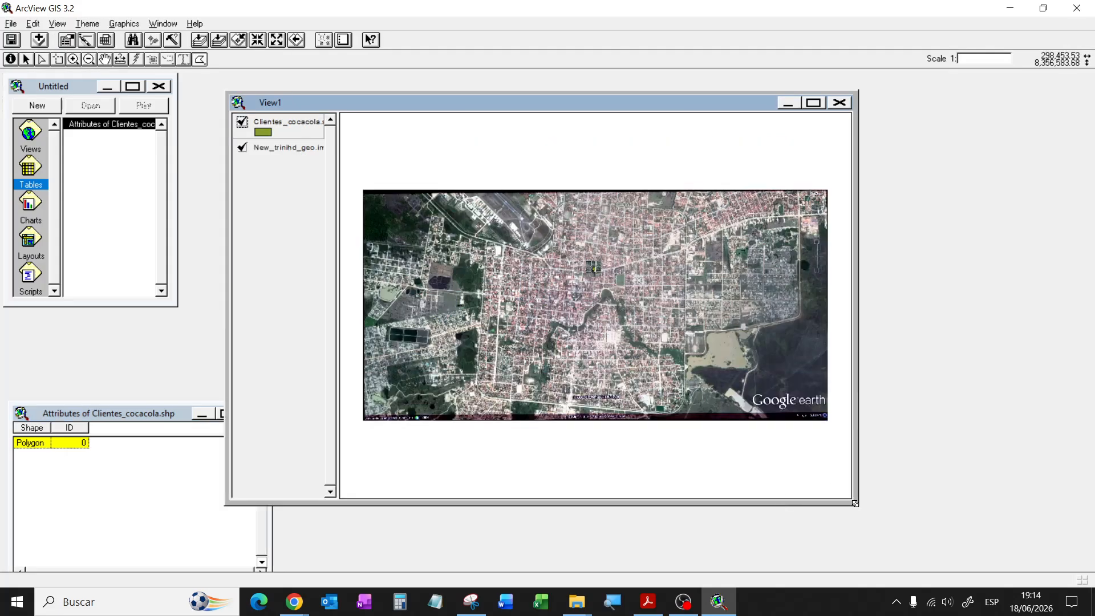
{"action": "left_click_drag", "start_coordinate": [1018, 544], "coordinate": [1019, 545]}
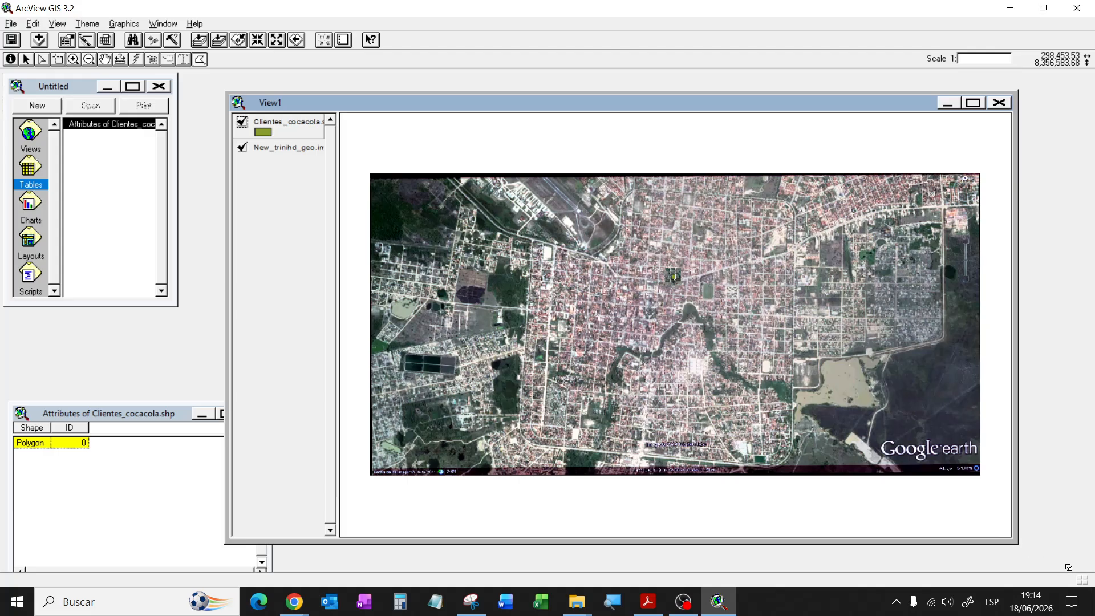
{"action": "left_click_drag", "start_coordinate": [1087, 568], "coordinate": [1087, 569]}
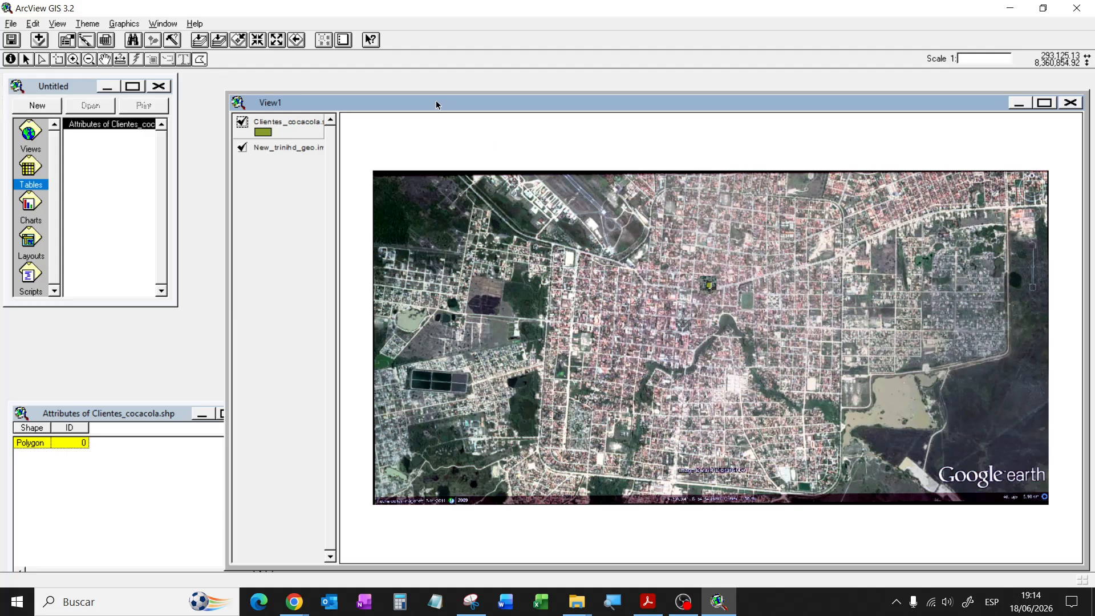
{"action": "left_click_drag", "start_coordinate": [436, 105], "coordinate": [393, 83]}
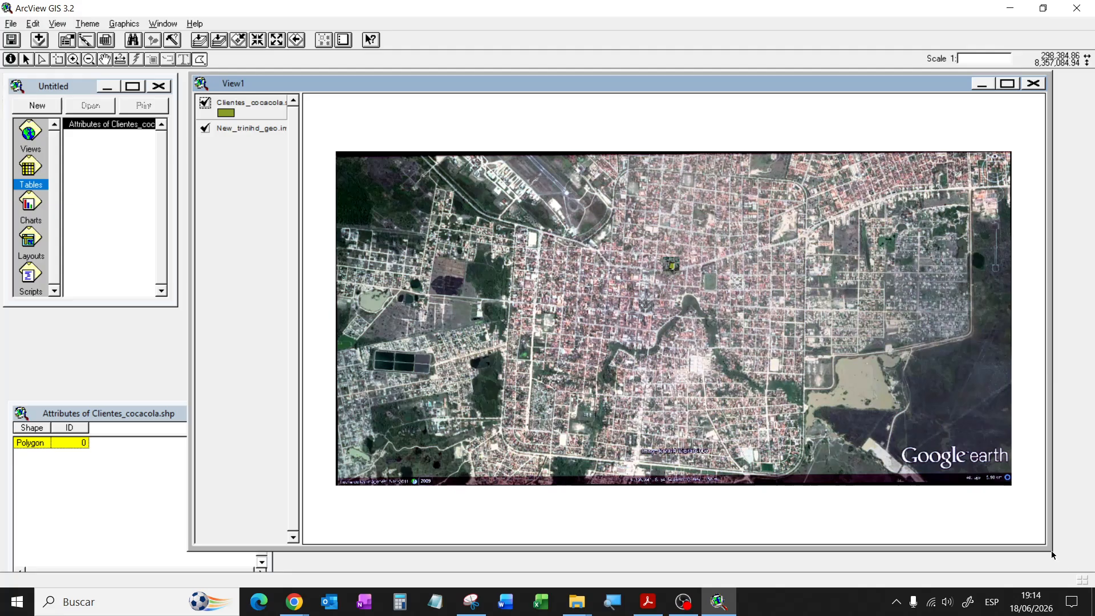
{"action": "left_click_drag", "start_coordinate": [1051, 550], "coordinate": [1092, 570]}
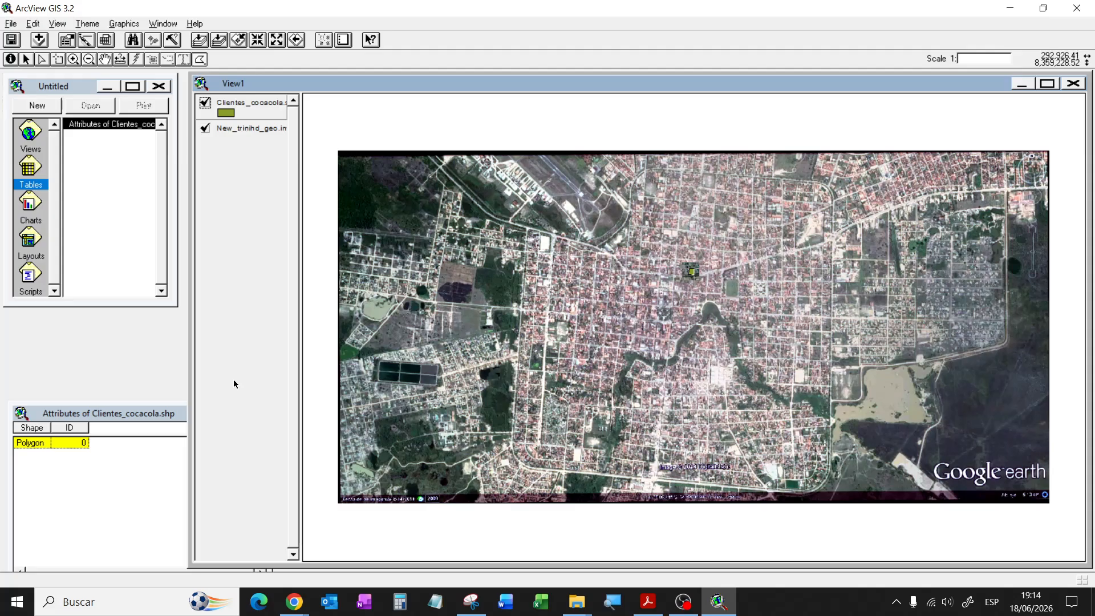
{"action": "left_click", "coordinate": [137, 416]}
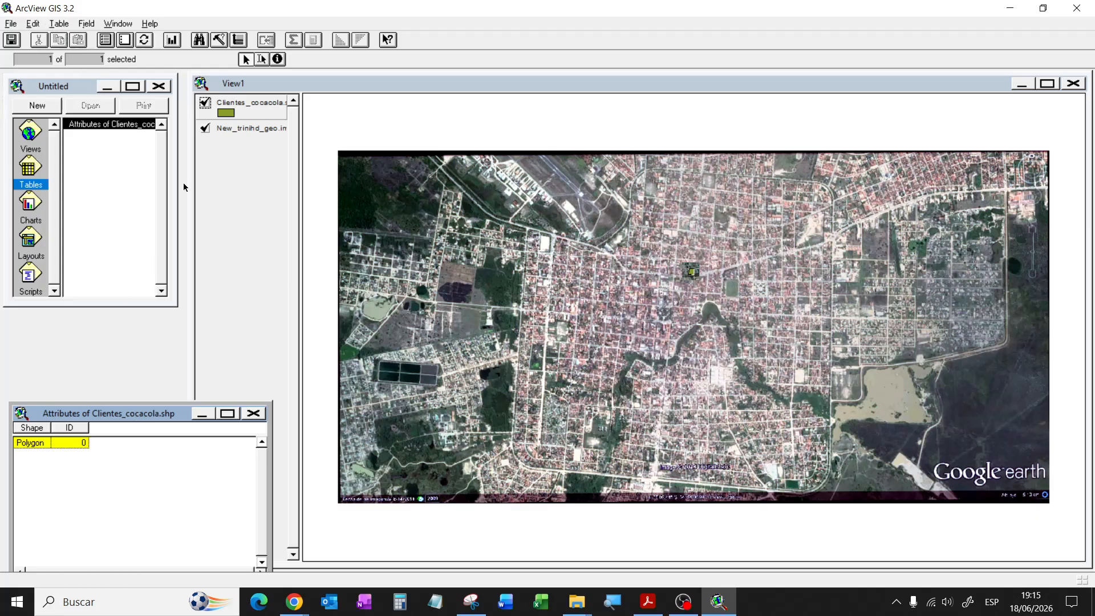
Step: Add a String field named nombre with width 30 to the Clientes_cocacola table
{"action": "left_click", "coordinate": [34, 24]}
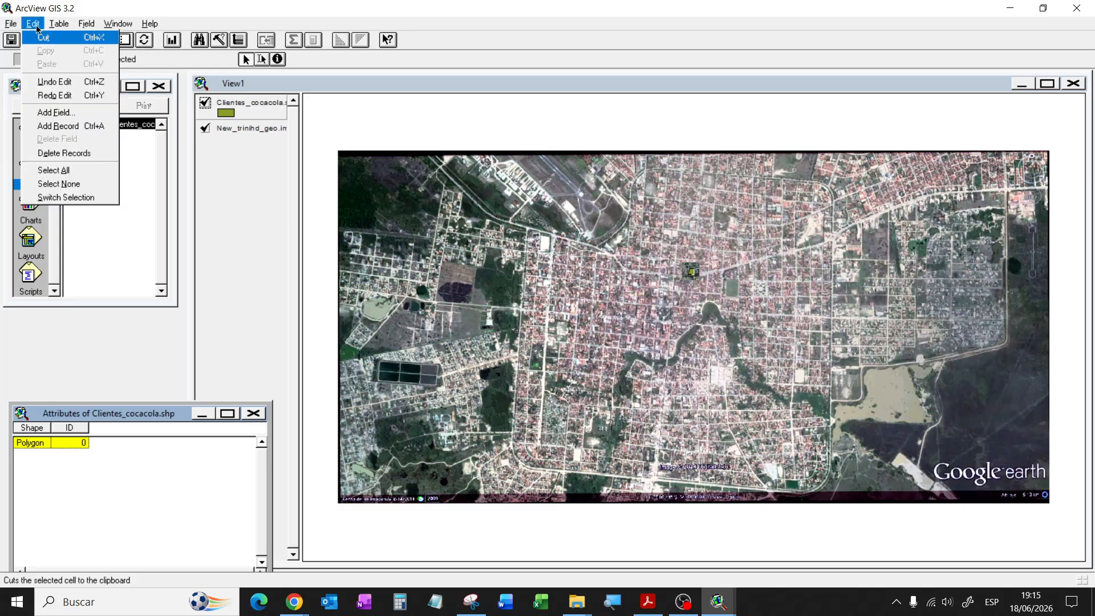
{"action": "left_click", "coordinate": [74, 114]}
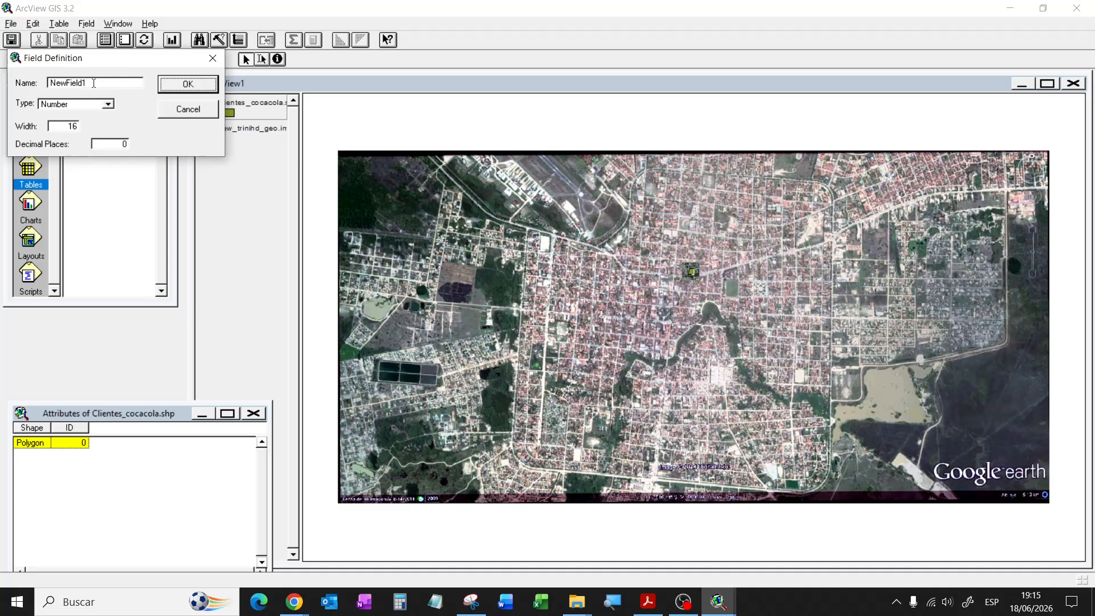
{"action": "left_click_drag", "start_coordinate": [95, 84], "coordinate": [2, 78]}
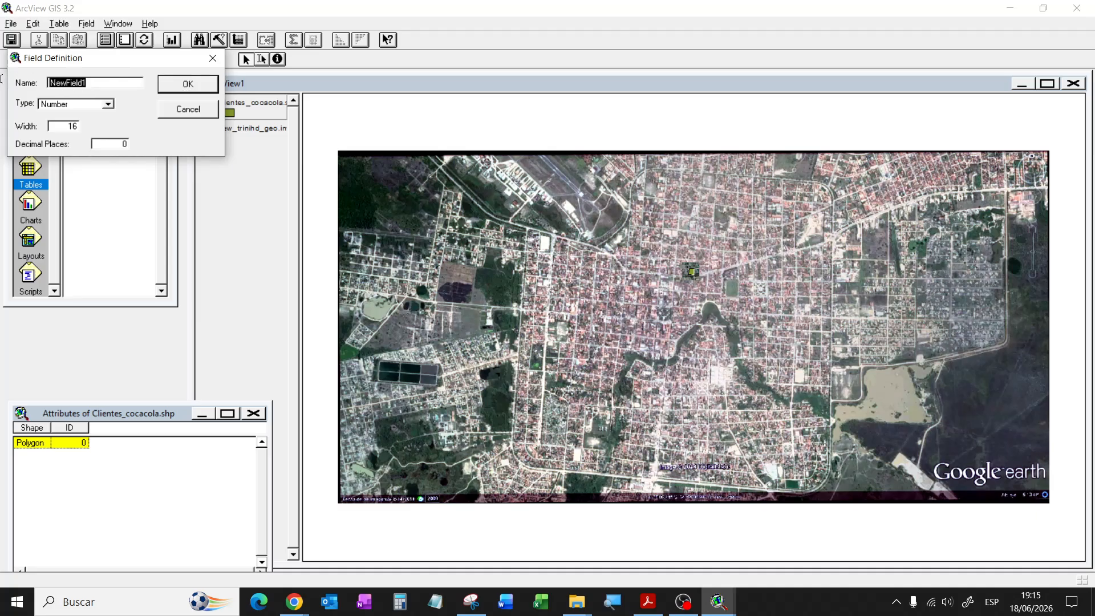
{"action": "type", "text": "nombre"}
{"action": "left_click", "coordinate": [90, 108]}
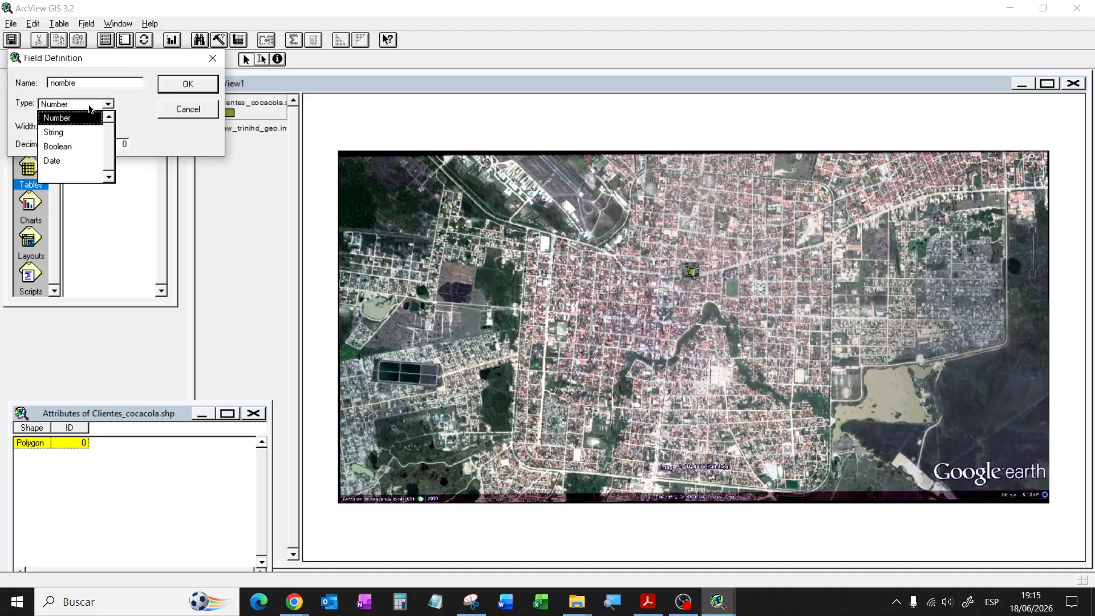
{"action": "left_click", "coordinate": [71, 132]}
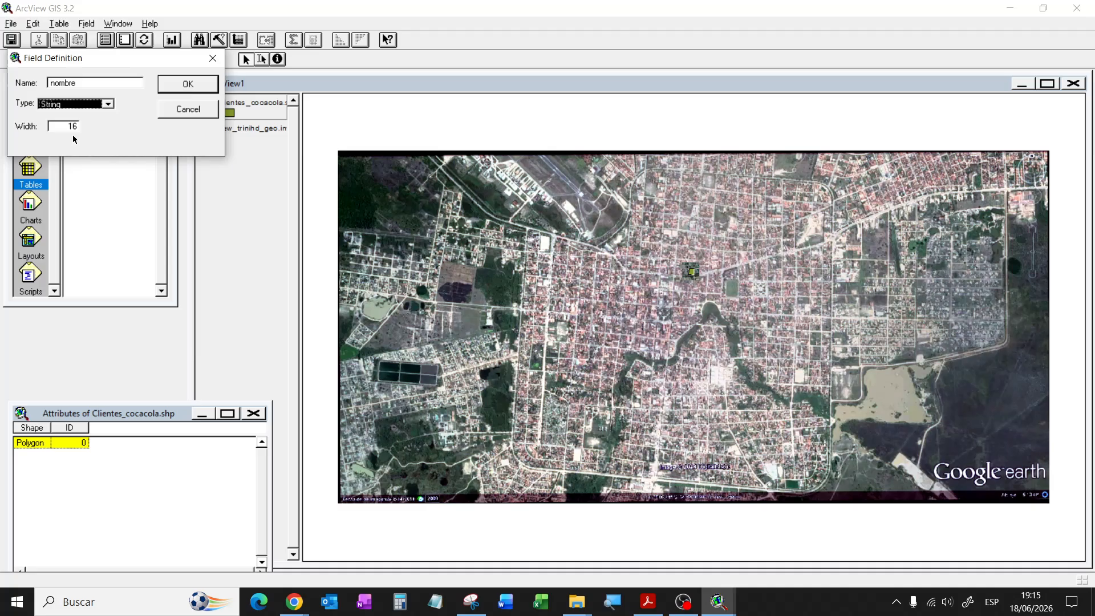
{"action": "double_click", "coordinate": [71, 127]}
{"action": "type", "text": "30"}
{"action": "left_click", "coordinate": [181, 89]}
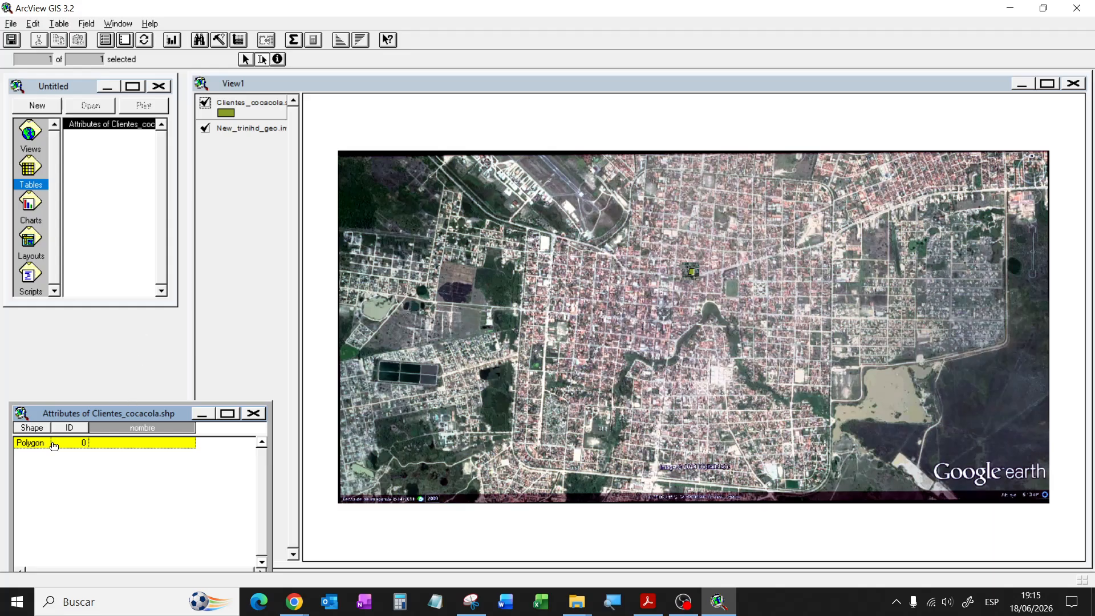
Step: Enter ID 12345 and the client's name in the nombre field of the polygon record
{"action": "left_click", "coordinate": [70, 442]}
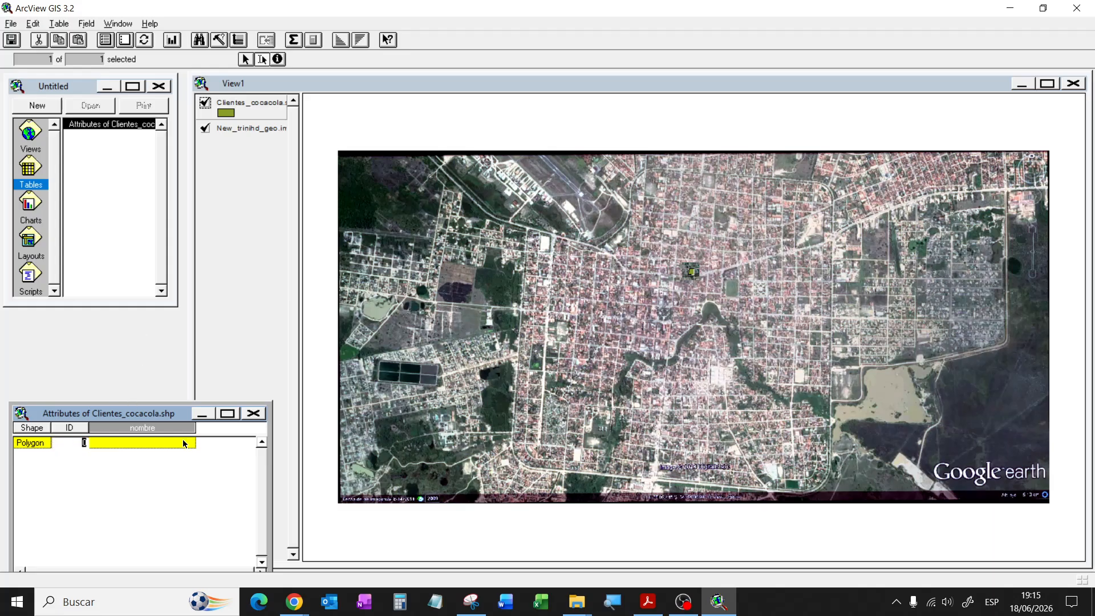
{"action": "type", "text": "12345"}
{"action": "left_click", "coordinate": [192, 445]}
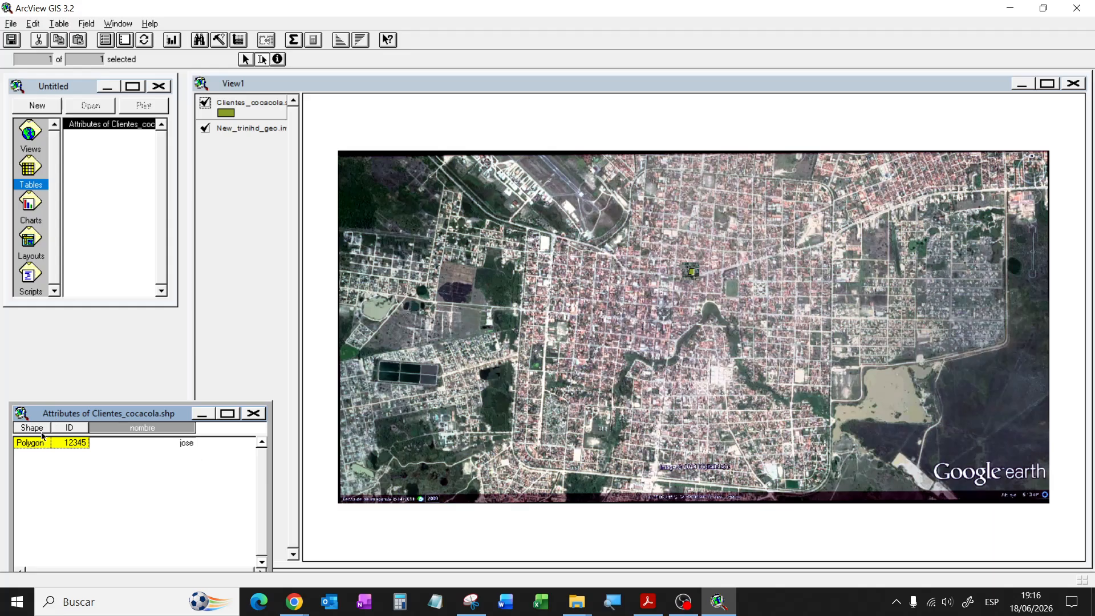
{"action": "left_click", "coordinate": [56, 443]}
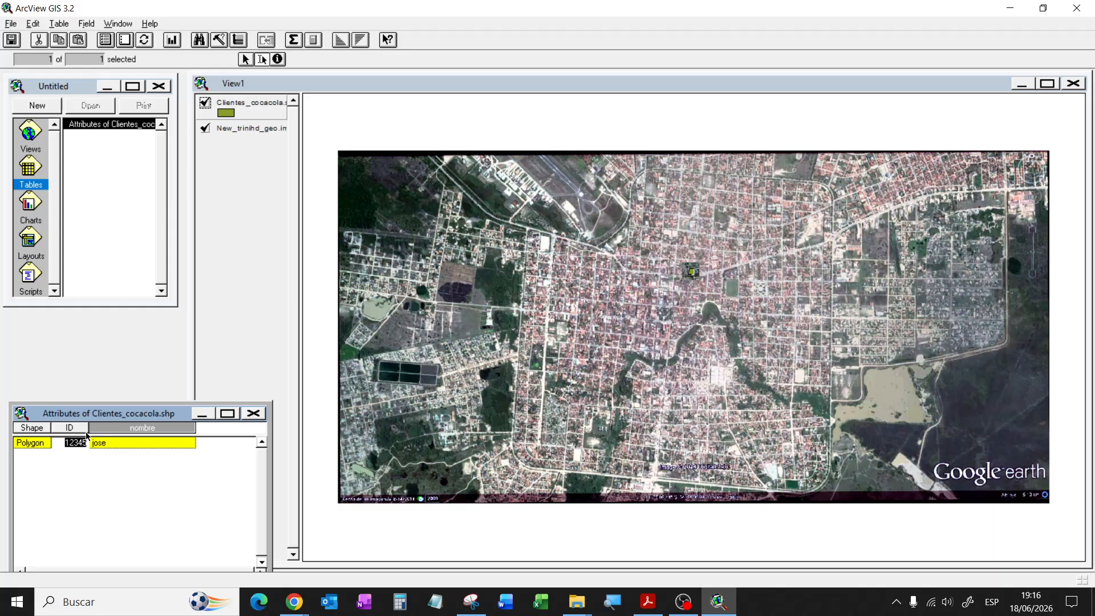
{"action": "left_click", "coordinate": [105, 444]}
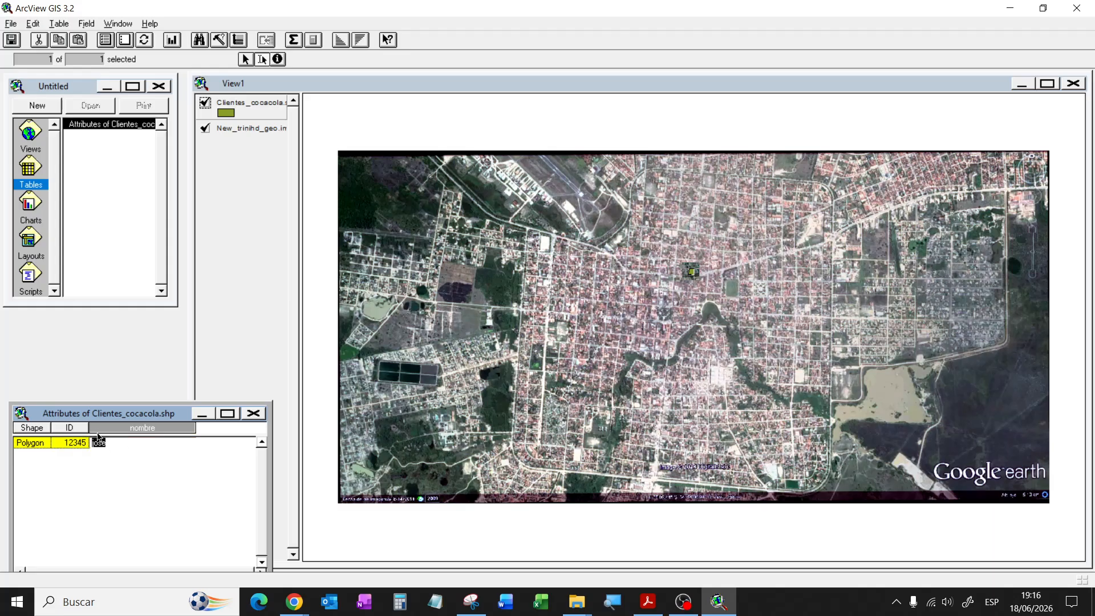
Step: Admit the guest waiting in the Google Meet call, then return to the ArcView project
{"action": "left_click", "coordinate": [301, 602]}
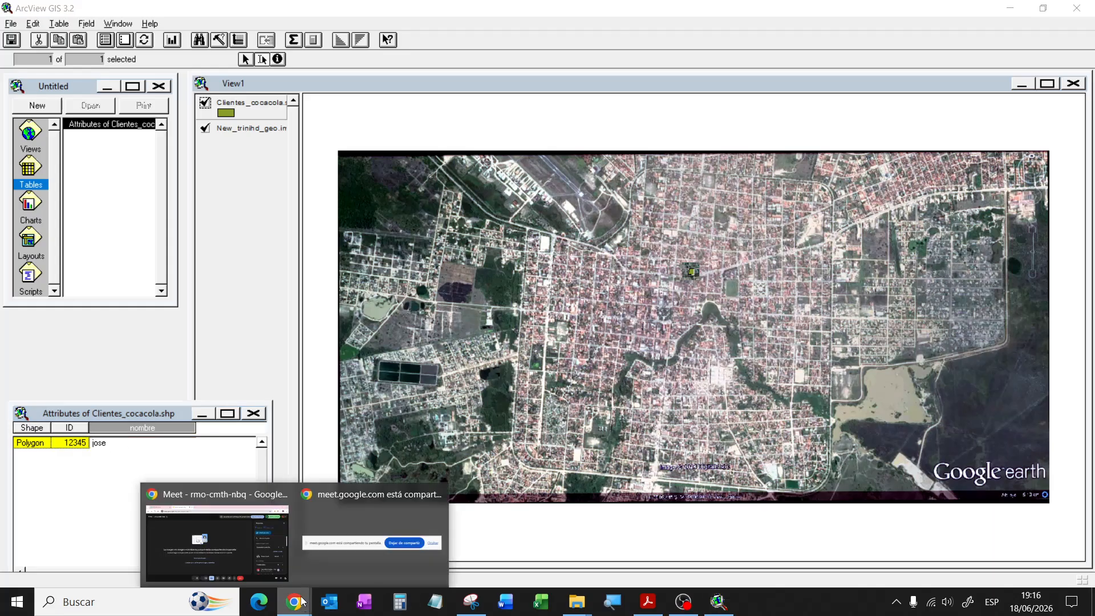
{"action": "left_click", "coordinate": [233, 492]}
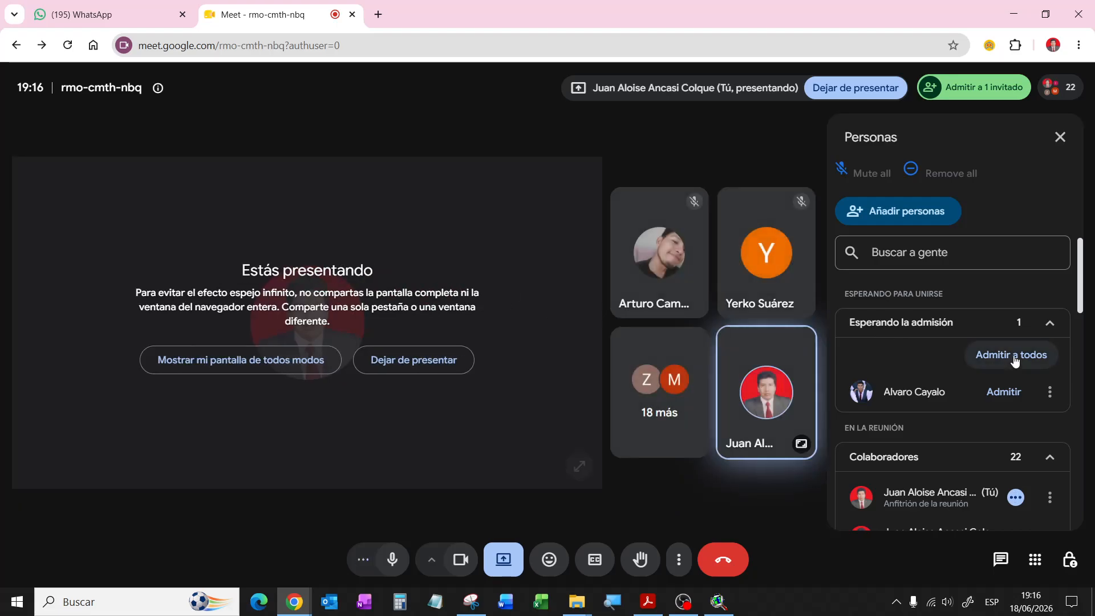
{"action": "left_click", "coordinate": [1013, 355]}
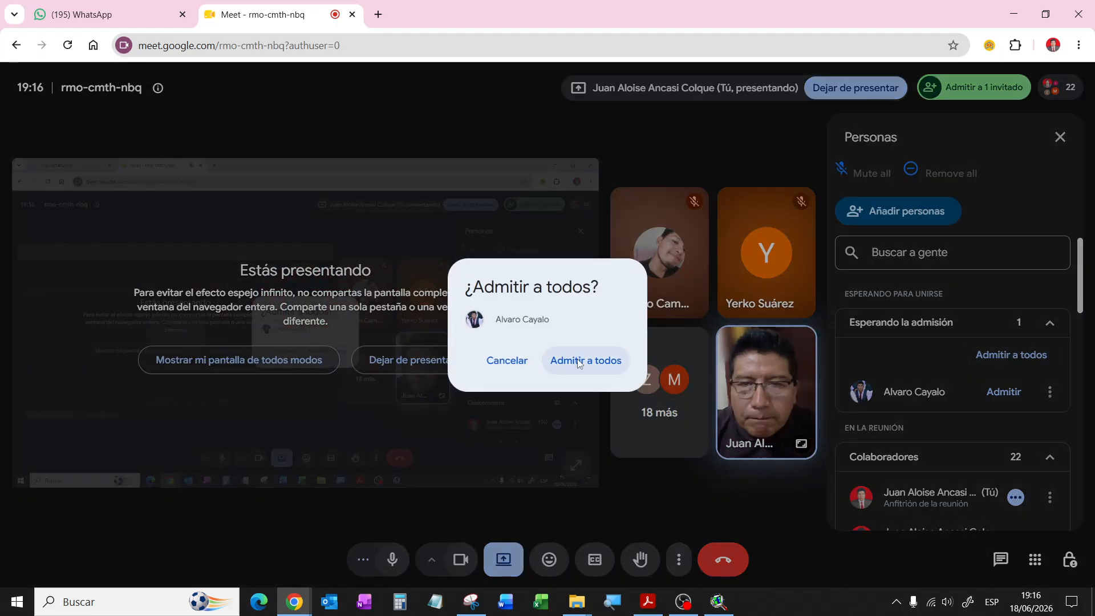
{"action": "left_click", "coordinate": [577, 359]}
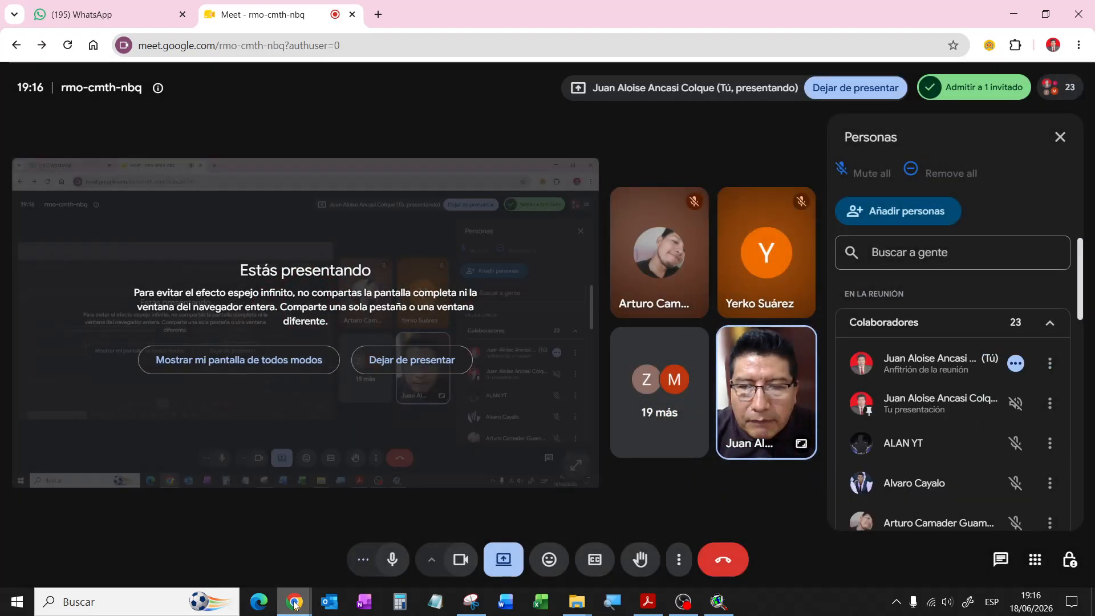
{"action": "left_click", "coordinate": [725, 606]}
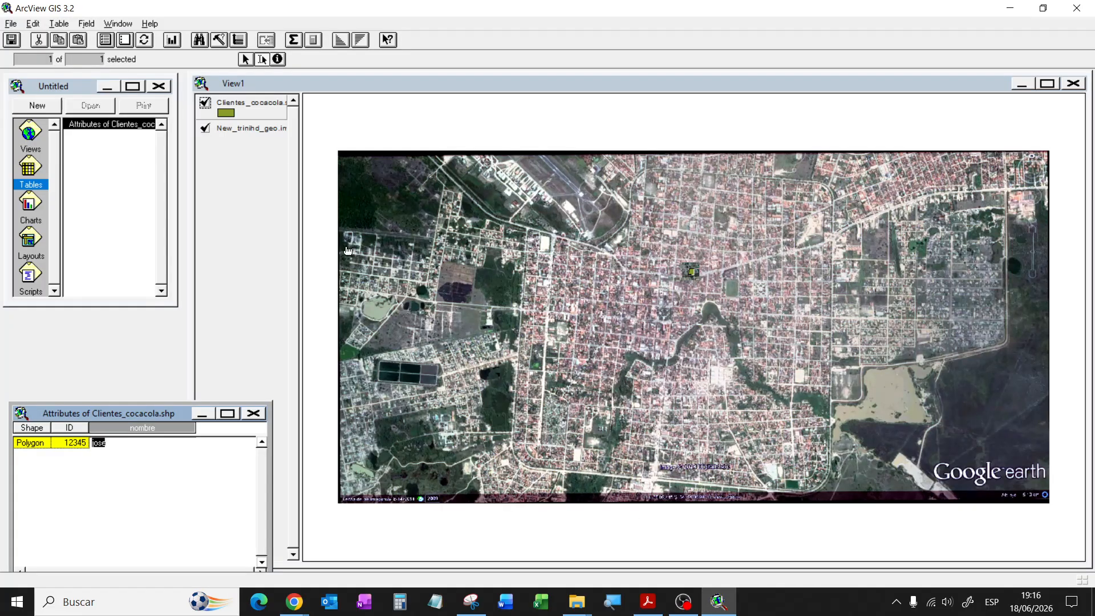
Step: Draw a small four-corner client polygon (899.06 sq) on the city image and select its new ID cell
{"action": "left_click", "coordinate": [463, 81]}
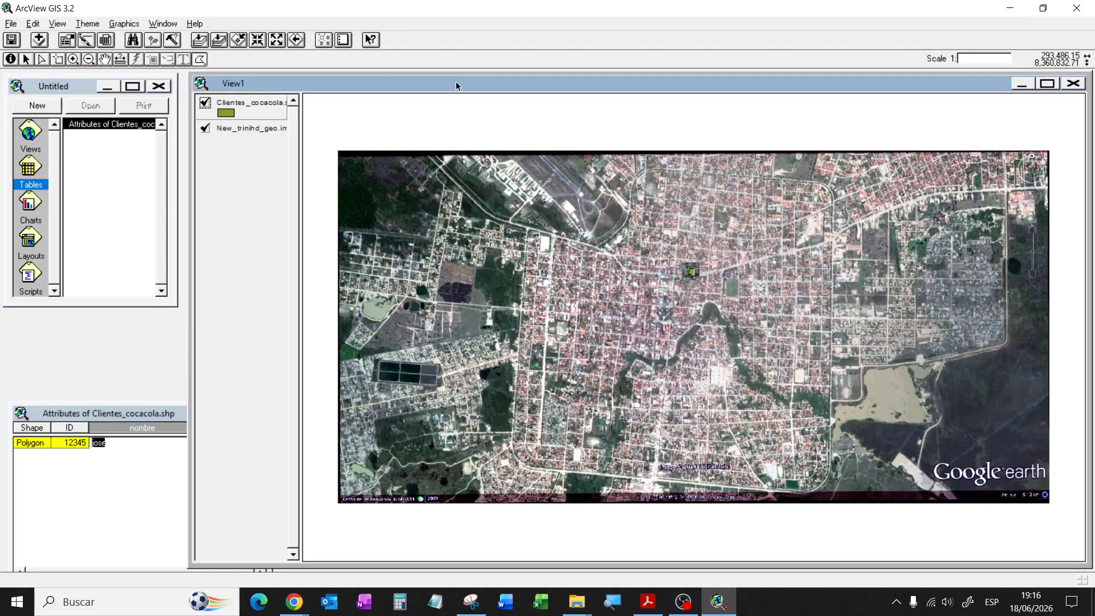
{"action": "left_click", "coordinate": [200, 60]}
{"action": "left_click", "coordinate": [702, 369]}
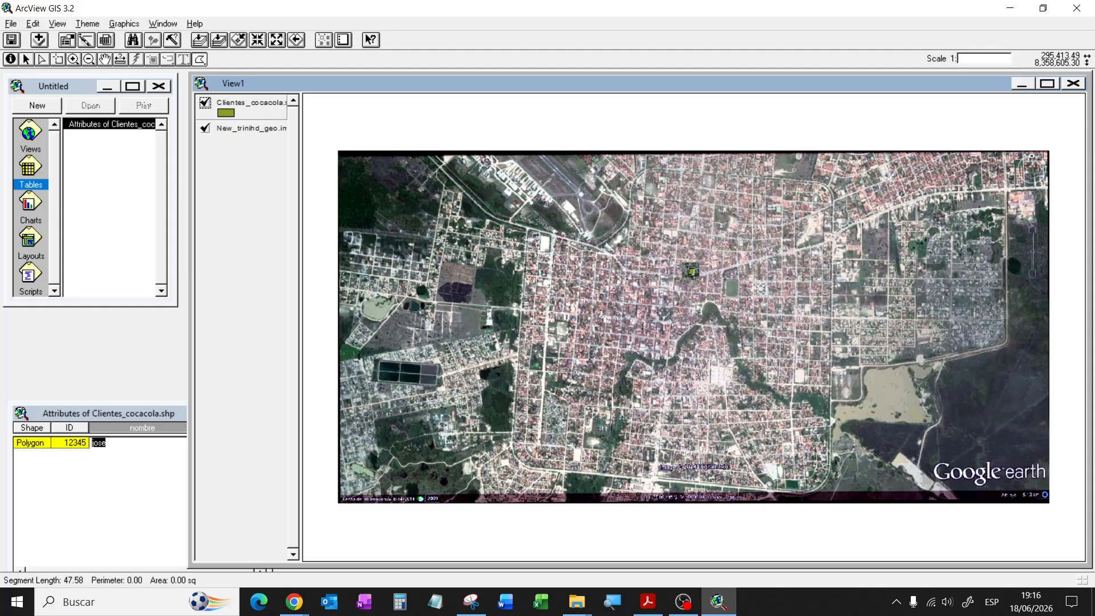
{"action": "left_click", "coordinate": [702, 375]}
{"action": "left_click", "coordinate": [708, 374]}
{"action": "double_click", "coordinate": [708, 370]}
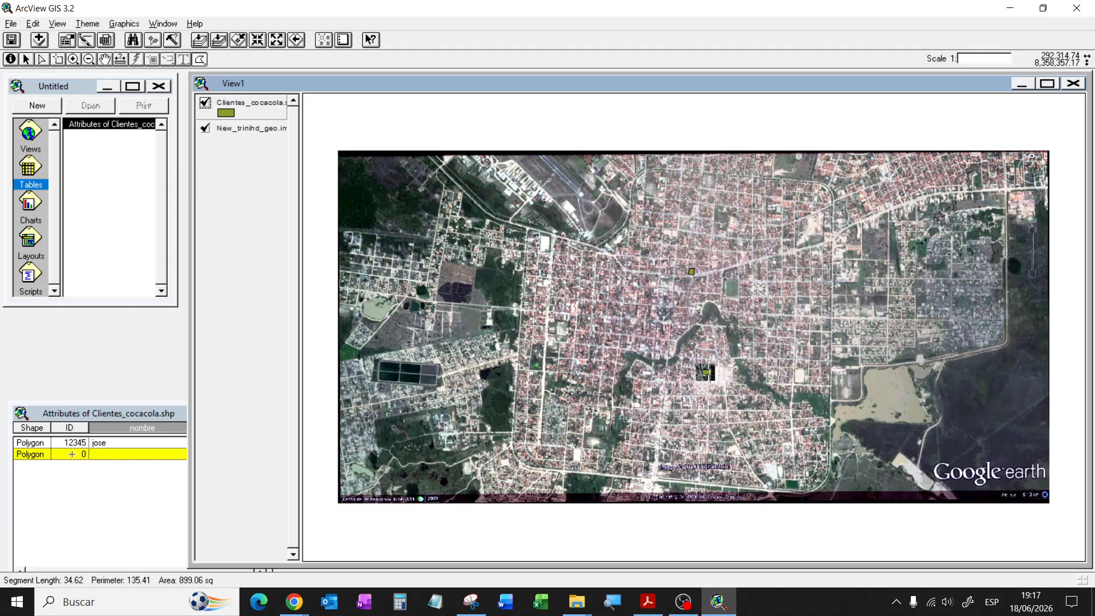
{"action": "left_click", "coordinate": [82, 408]}
{"action": "left_click", "coordinate": [79, 454]}
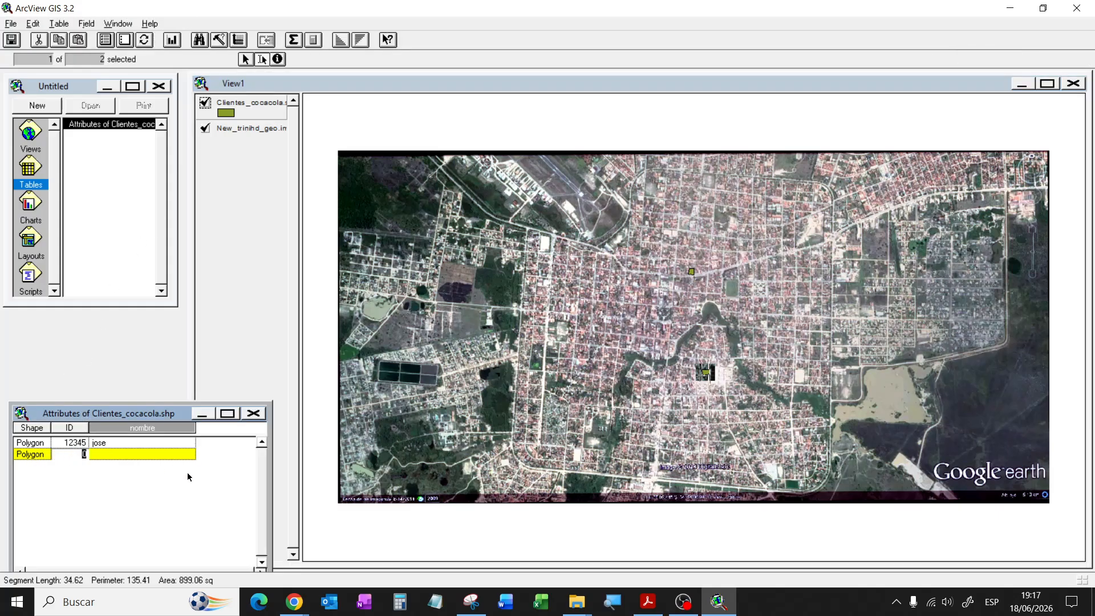
Step: Give the new polygon record ID 11111 and enter the client's name in nombre
{"action": "type", "text": "11111"}
{"action": "left_click", "coordinate": [167, 454]}
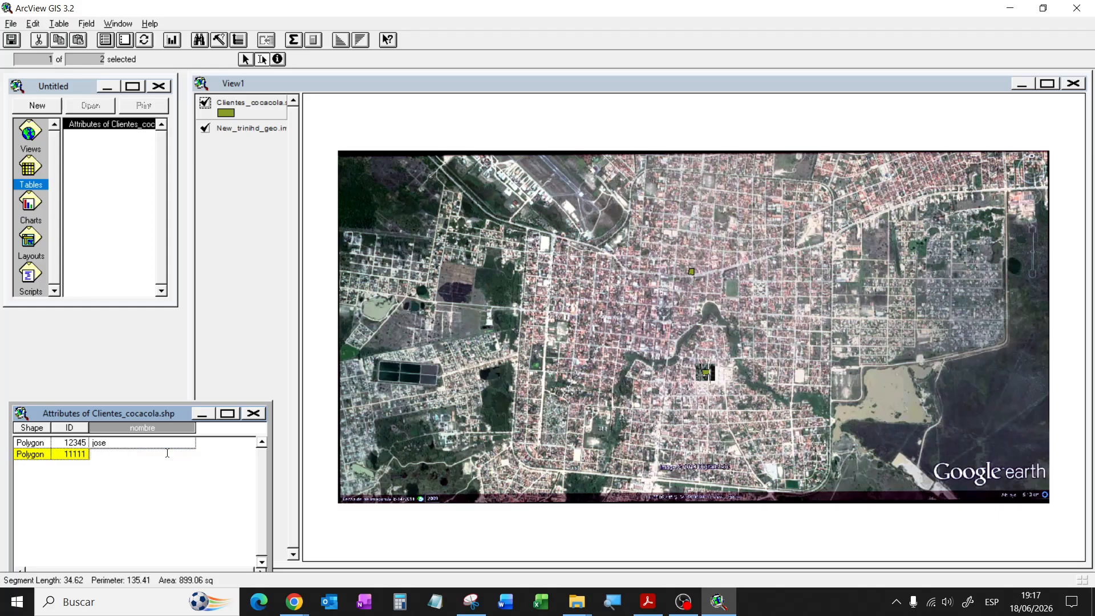
{"action": "type", "text": "andres"}
{"action": "double_click", "coordinate": [117, 454]}
{"action": "left_click", "coordinate": [302, 87]}
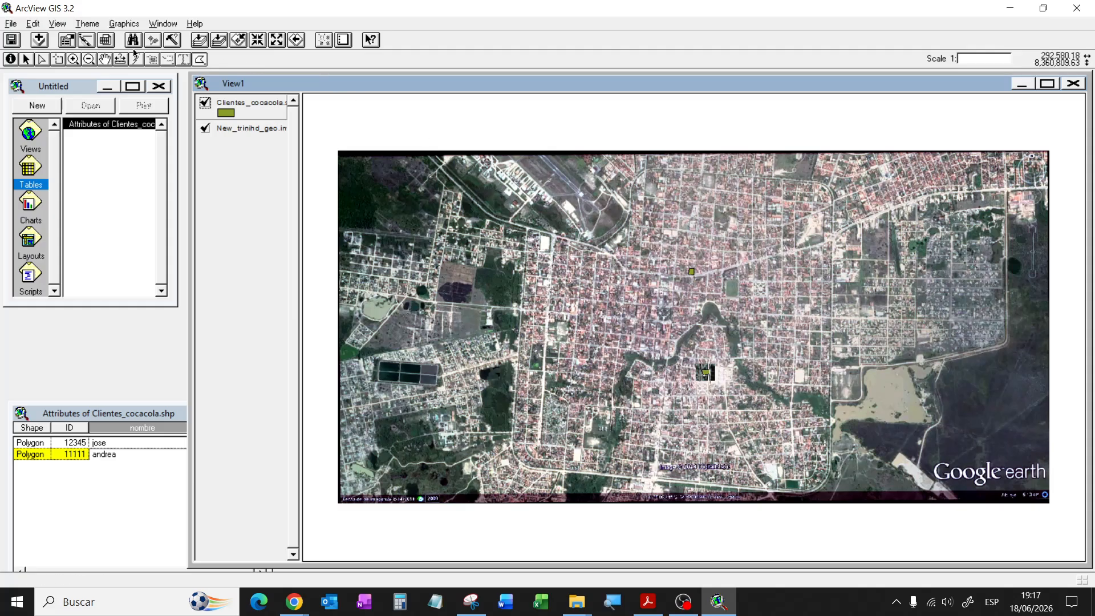
Step: Zoom in on the city centre and pan to frame the second client polygon
{"action": "left_click", "coordinate": [73, 59]}
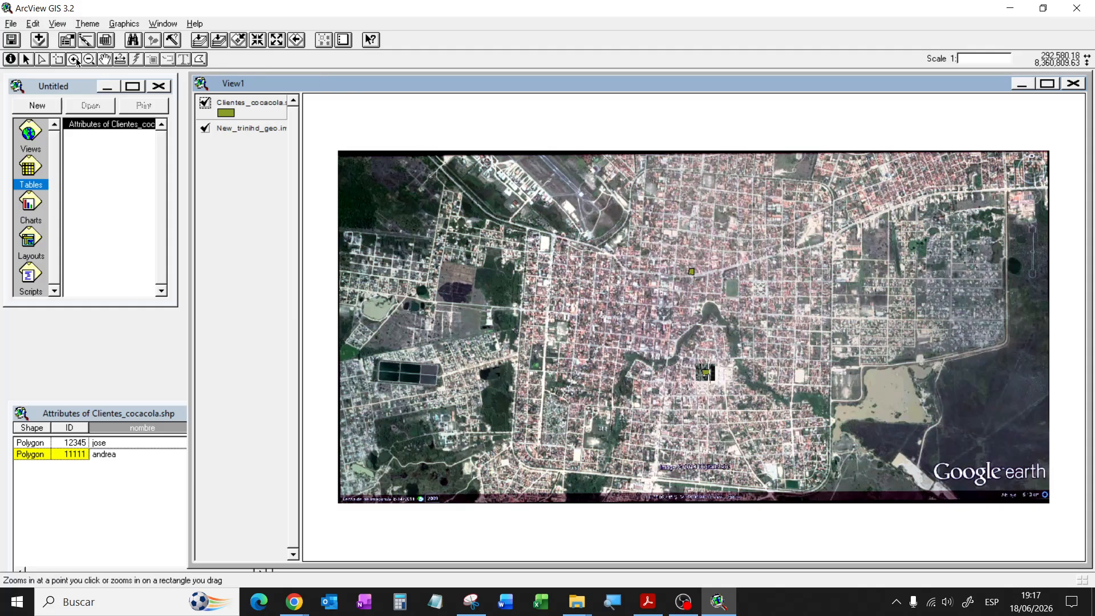
{"action": "left_click", "coordinate": [699, 433]}
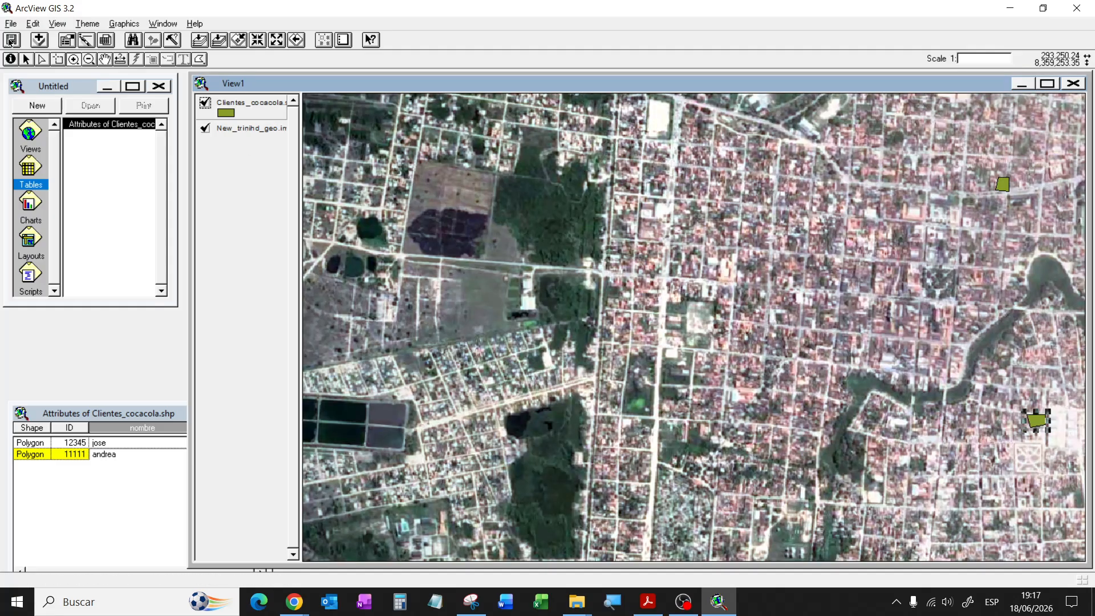
{"action": "left_click", "coordinate": [104, 58]}
{"action": "left_click_drag", "start_coordinate": [692, 304], "coordinate": [573, 457]}
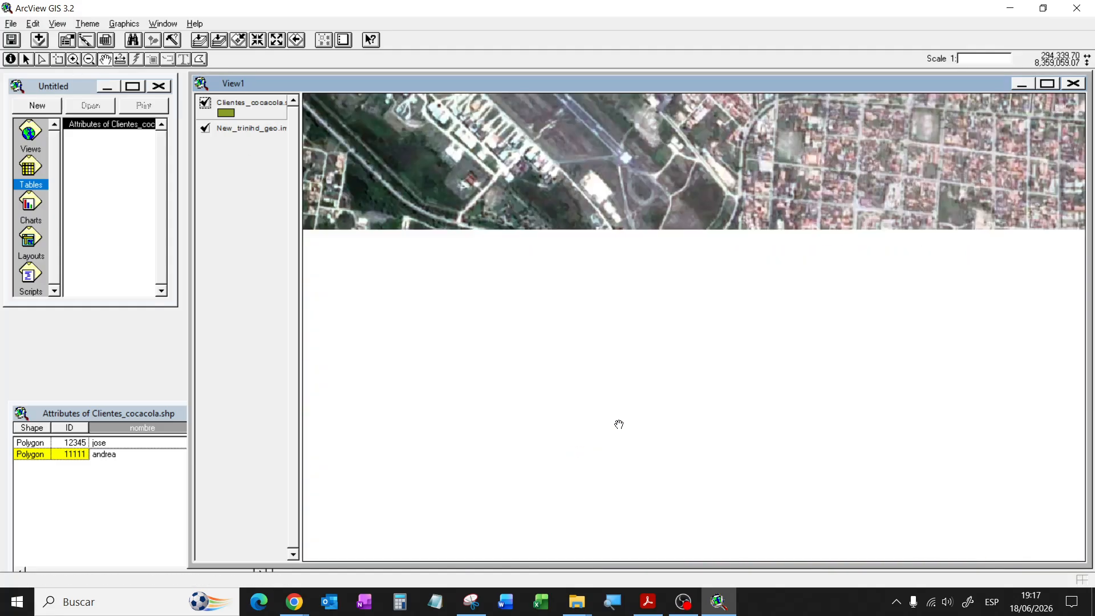
{"action": "left_click_drag", "start_coordinate": [747, 496], "coordinate": [645, 278]}
{"action": "left_click_drag", "start_coordinate": [652, 407], "coordinate": [807, 342]}
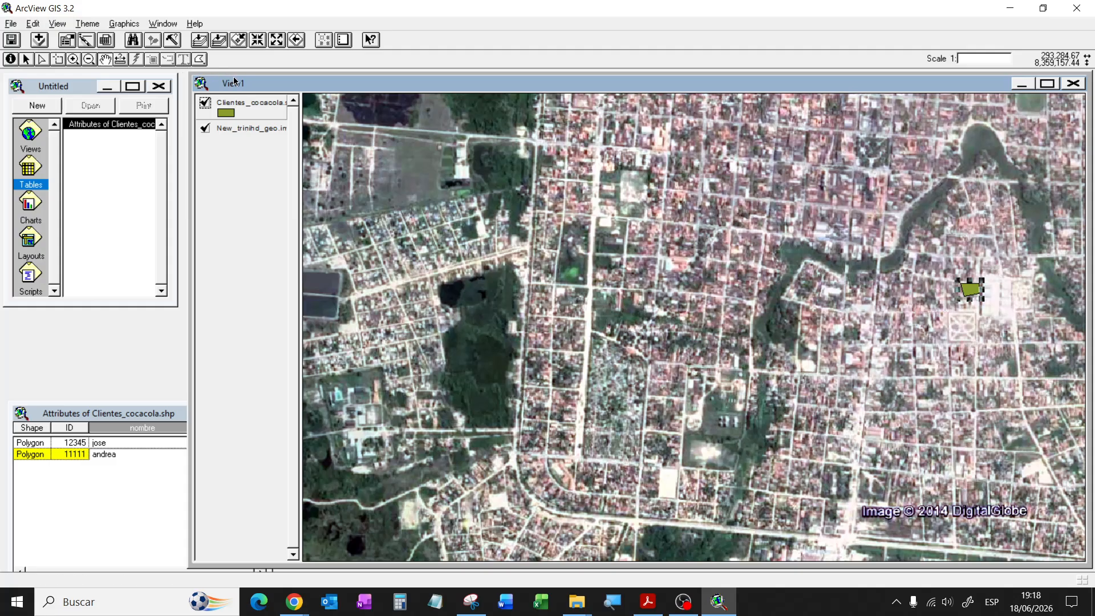
Step: Adjust two corner vertices of the second client polygon, including its lower-right corner
{"action": "left_click", "coordinate": [48, 61]}
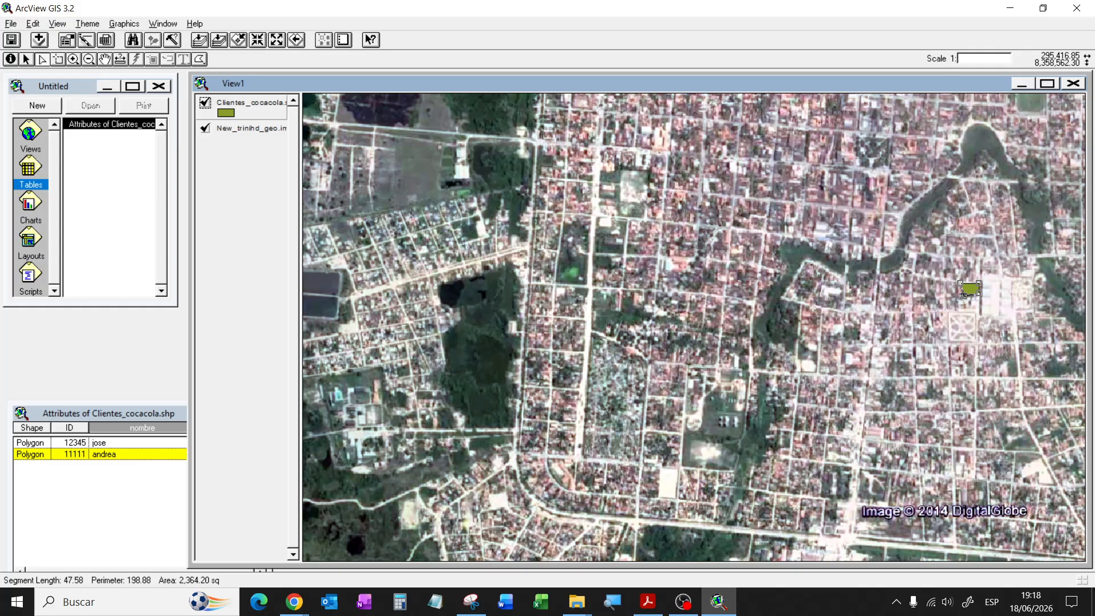
{"action": "left_click_drag", "start_coordinate": [963, 292], "coordinate": [961, 289]}
{"action": "left_click_drag", "start_coordinate": [978, 293], "coordinate": [976, 291]}
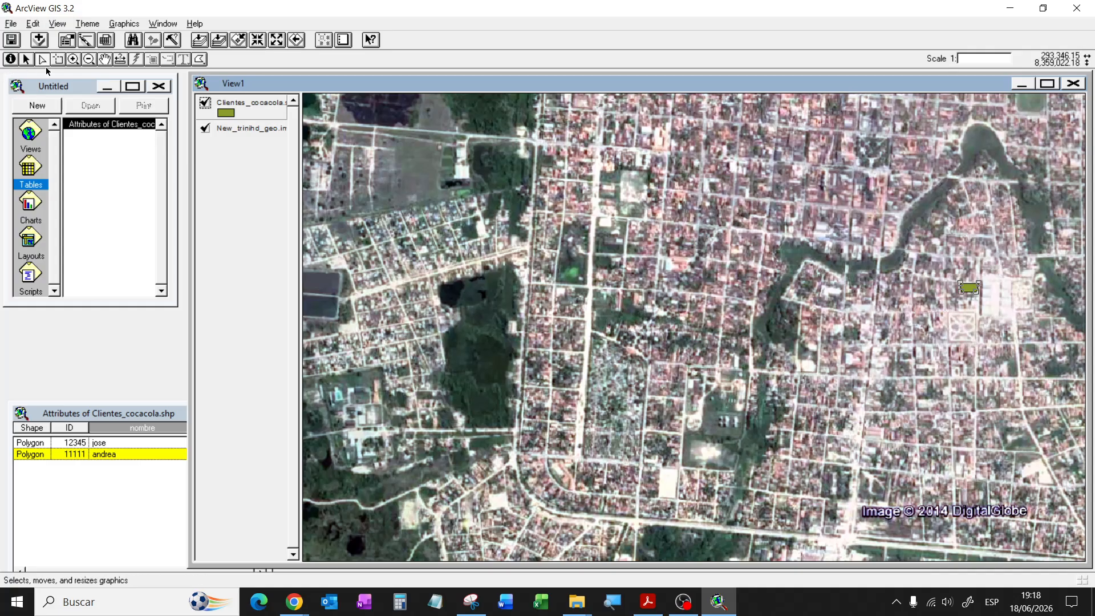
{"action": "left_click", "coordinate": [26, 58]}
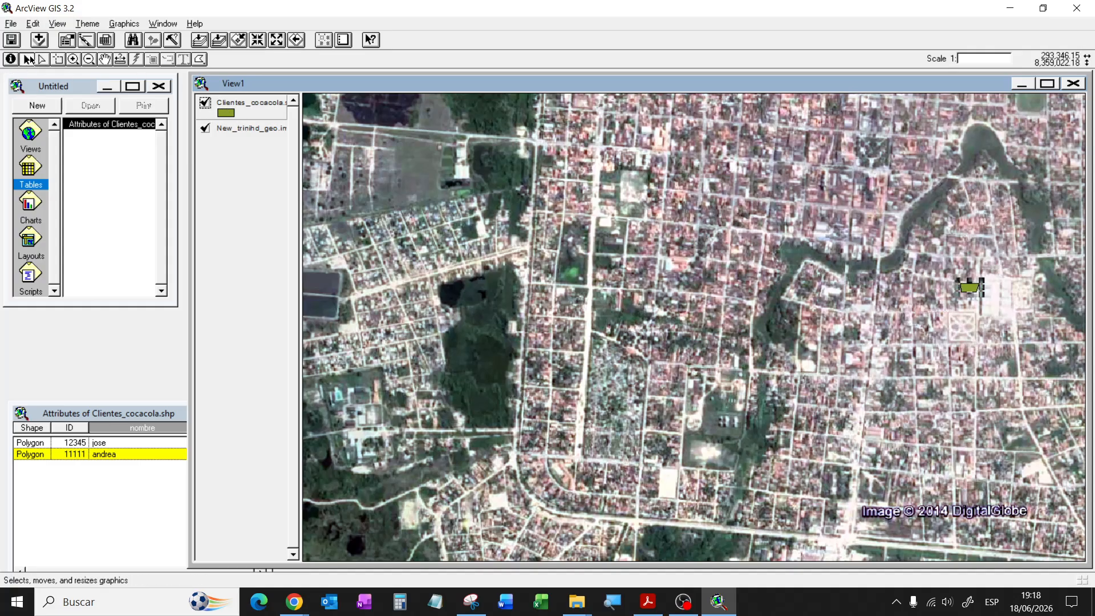
Step: Pan the map to show more of the northern part of the city
{"action": "left_click", "coordinate": [201, 63]}
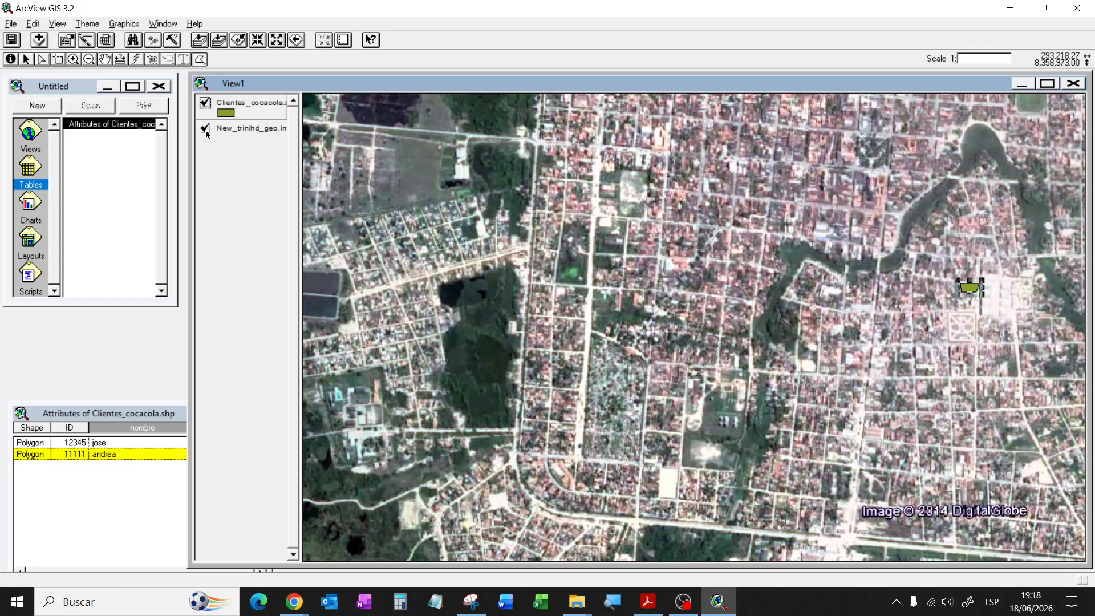
{"action": "left_click", "coordinate": [104, 59]}
{"action": "left_click_drag", "start_coordinate": [728, 312], "coordinate": [685, 450]}
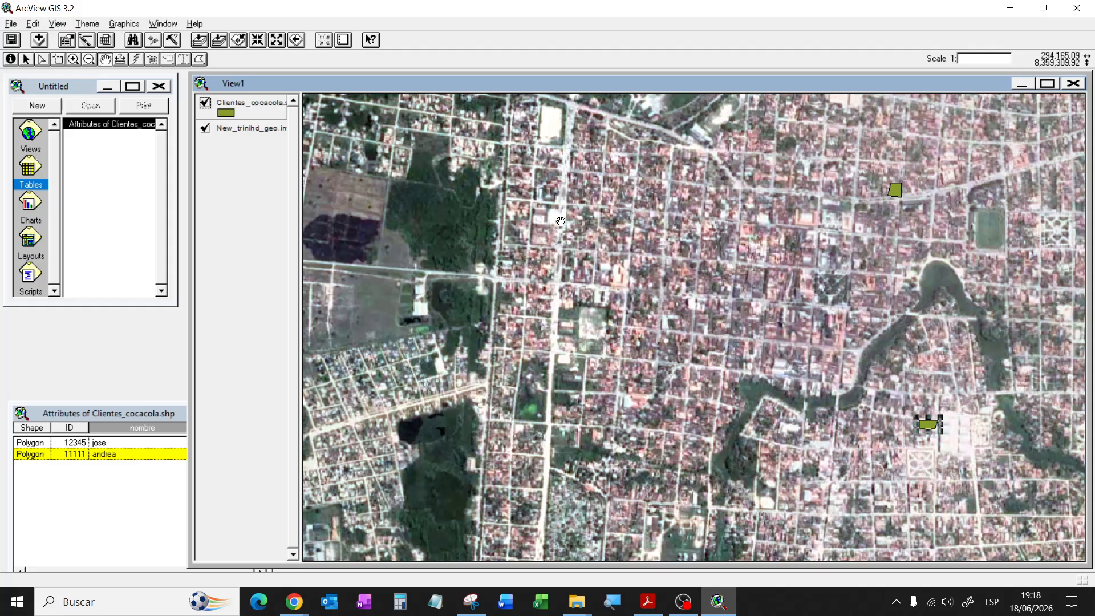
{"action": "left_click_drag", "start_coordinate": [558, 221], "coordinate": [548, 331]}
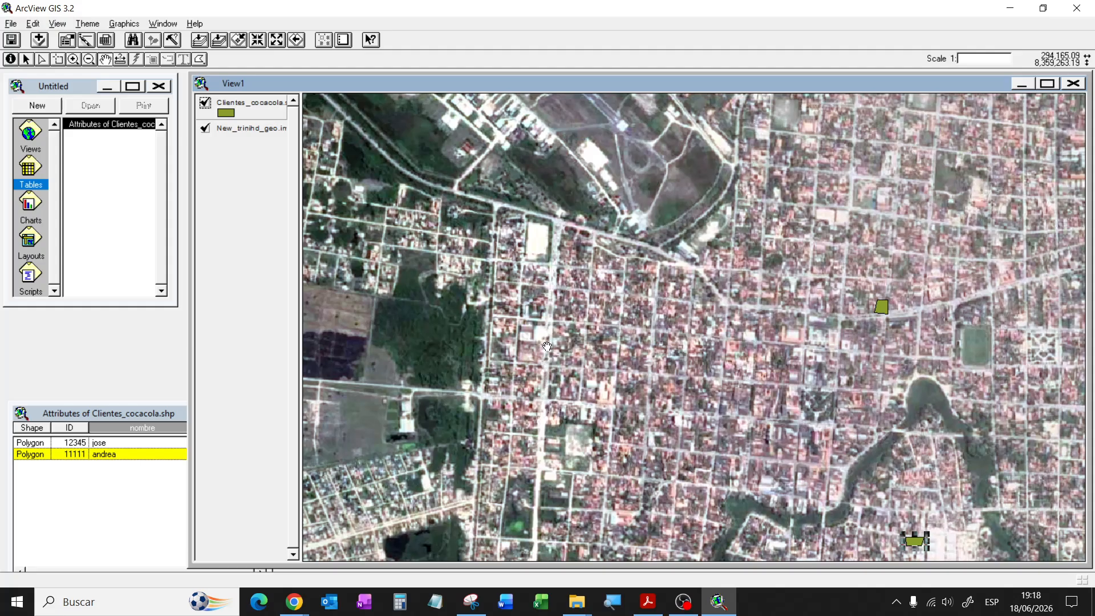
{"action": "left_click", "coordinate": [199, 59]}
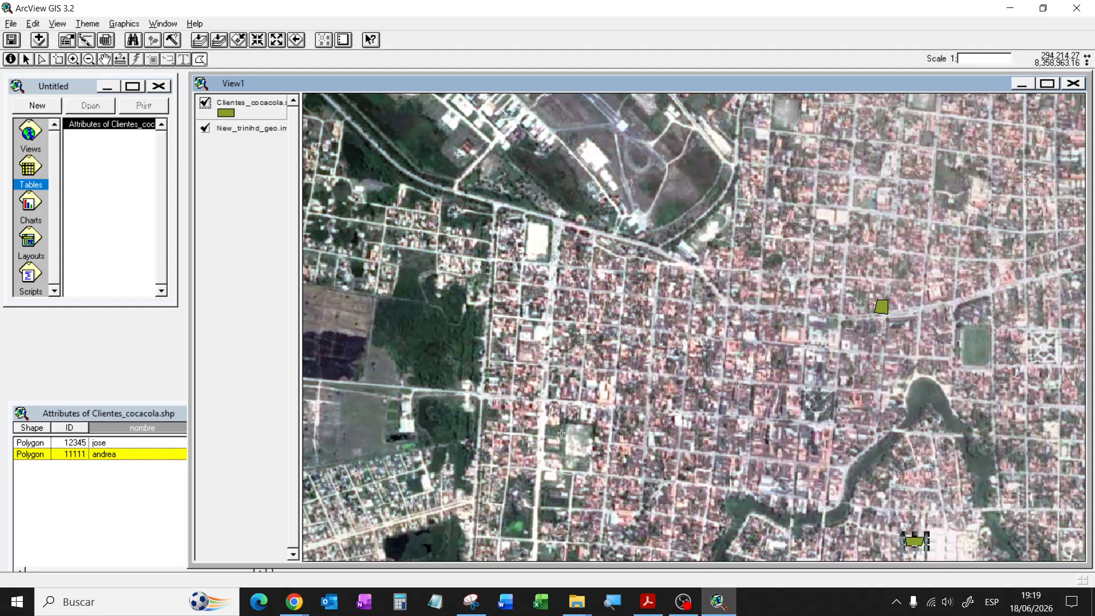
Step: Draw a third client polygon west of the city centre
{"action": "left_click", "coordinate": [552, 341]}
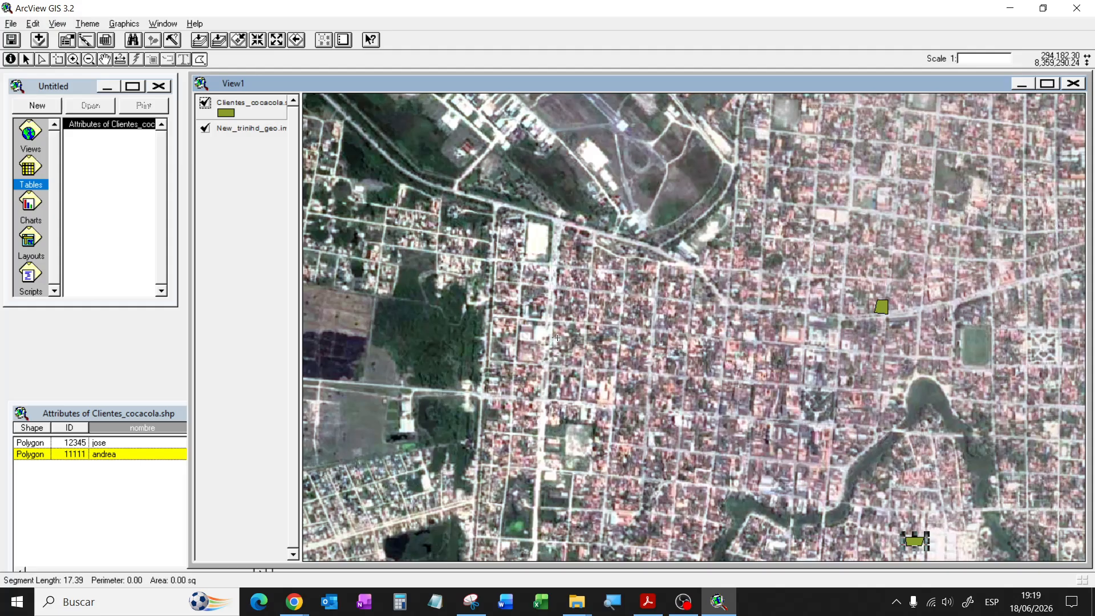
{"action": "left_click", "coordinate": [561, 338]}
{"action": "double_click", "coordinate": [553, 346]}
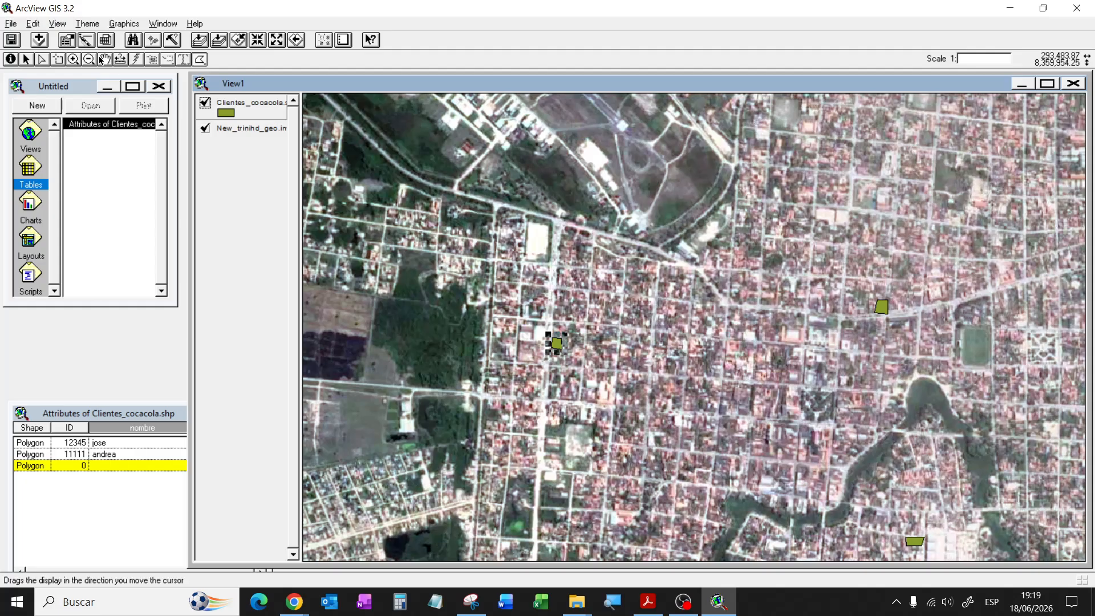
Step: Give the new record ID 22222 and the client's name in nombre
{"action": "left_click", "coordinate": [132, 413]}
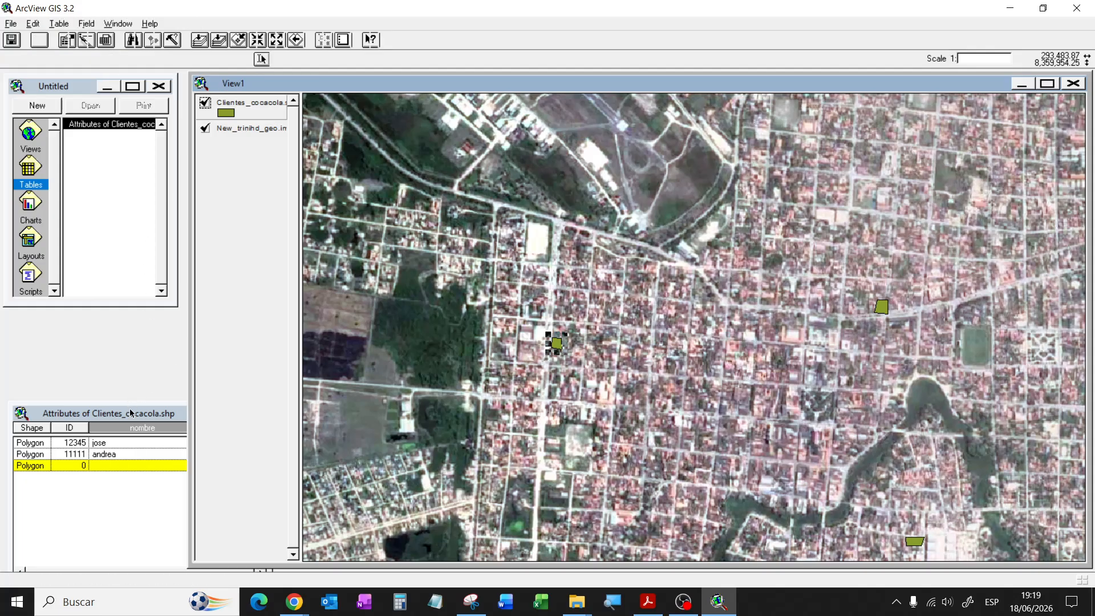
{"action": "left_click", "coordinate": [70, 465]}
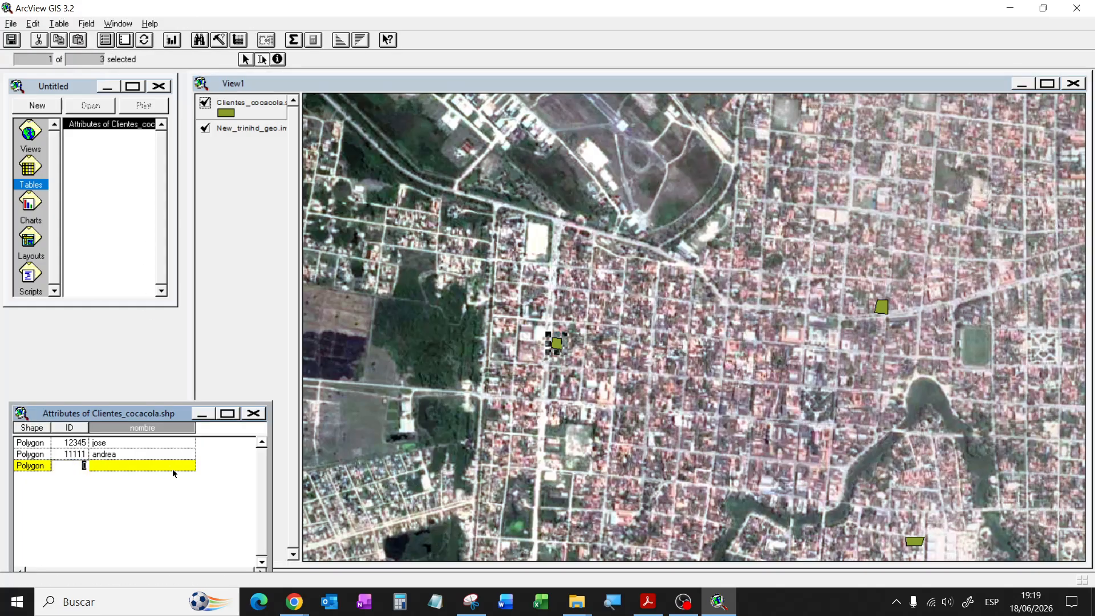
{"action": "type", "text": "4"}
{"action": "left_click", "coordinate": [170, 466]}
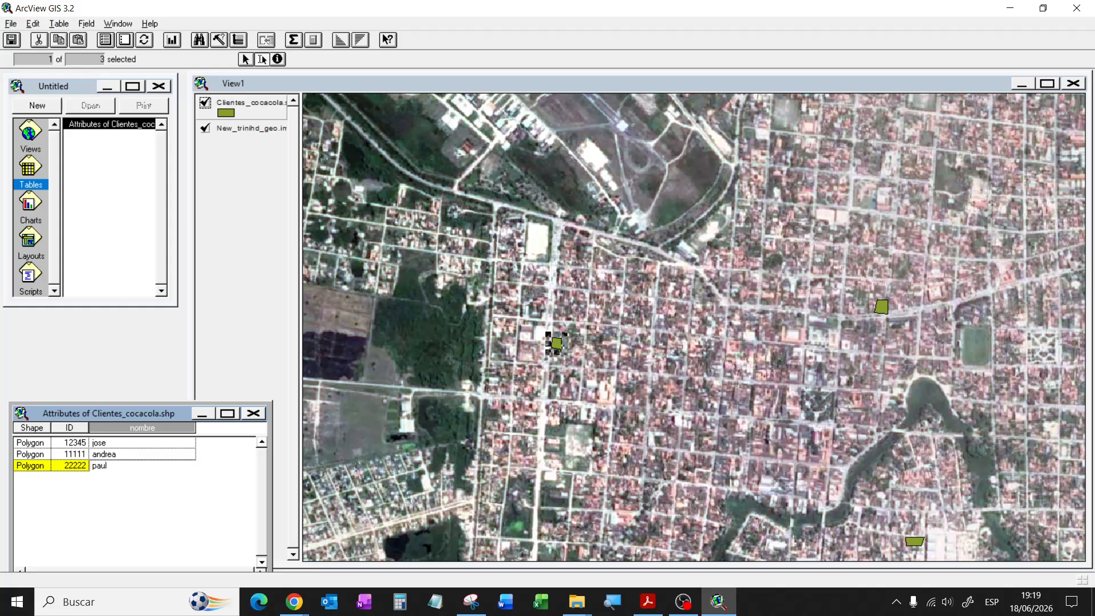
{"action": "left_click", "coordinate": [76, 454]}
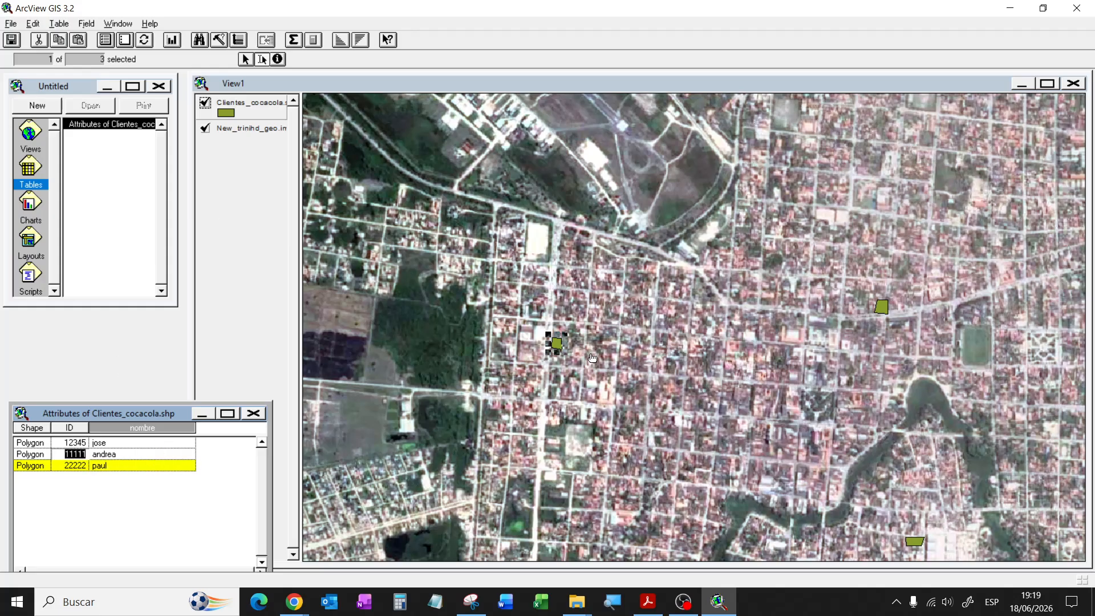
{"action": "left_click", "coordinate": [763, 408]}
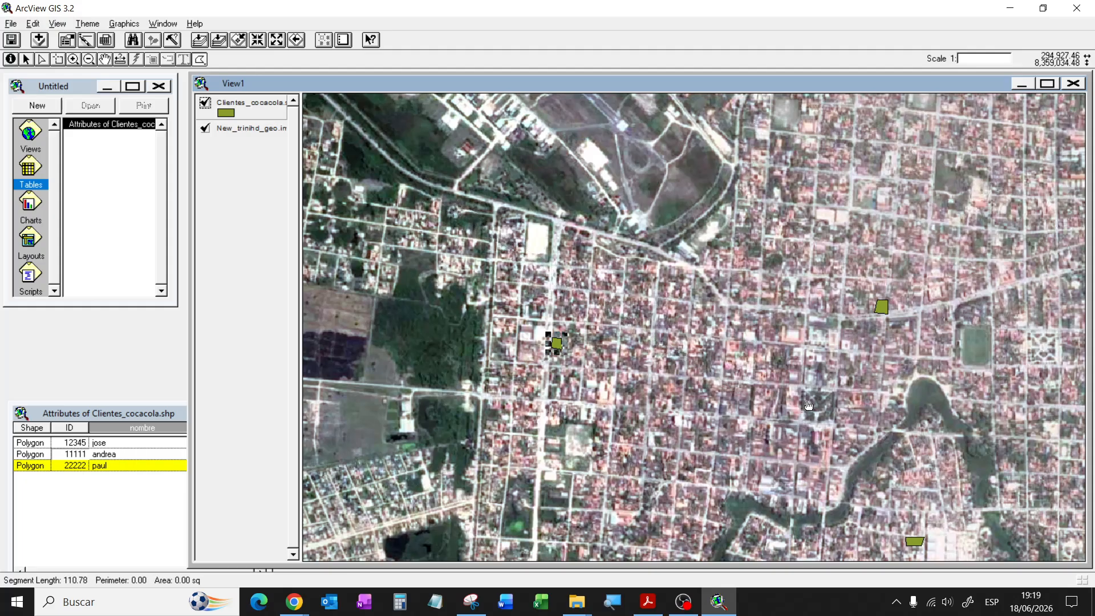
Step: Finish the stray sketch and delete the unwanted triangle polygon
{"action": "double_click", "coordinate": [777, 360]}
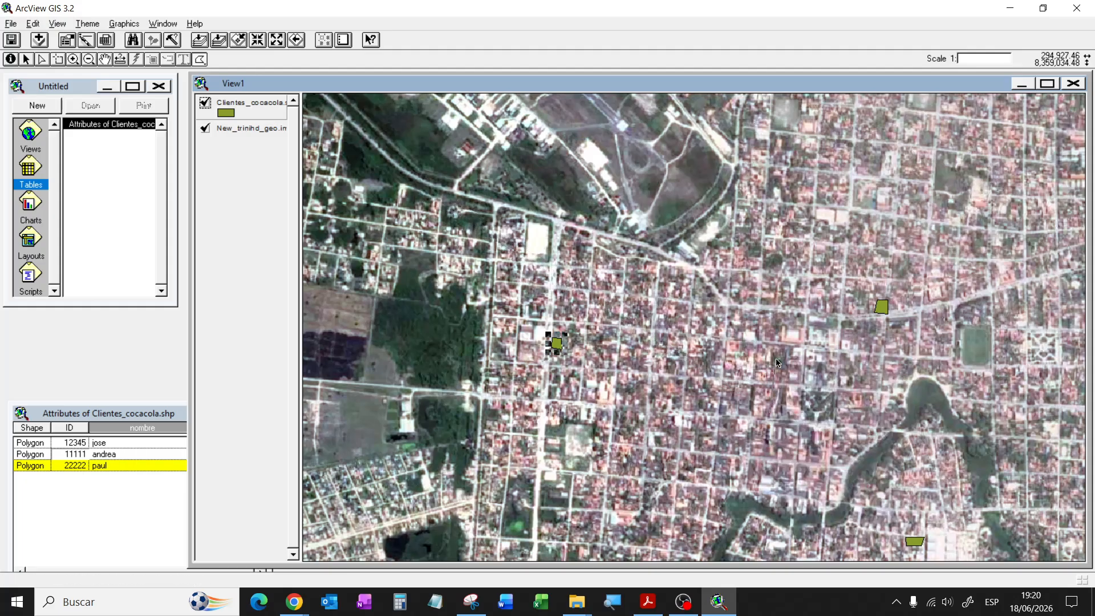
{"action": "left_click", "coordinate": [737, 385]}
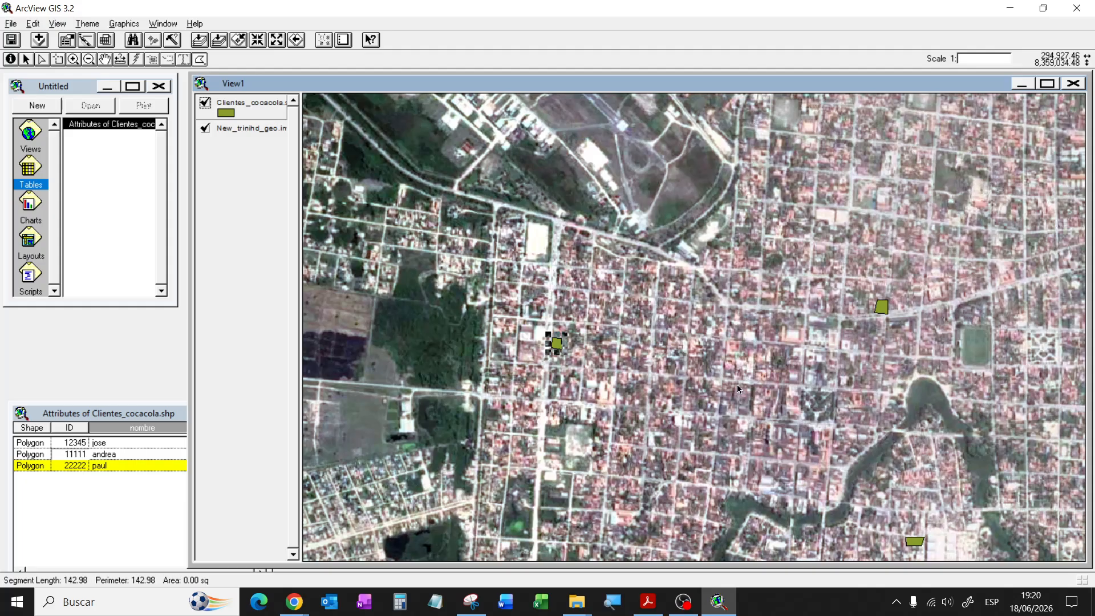
{"action": "double_click", "coordinate": [717, 450]}
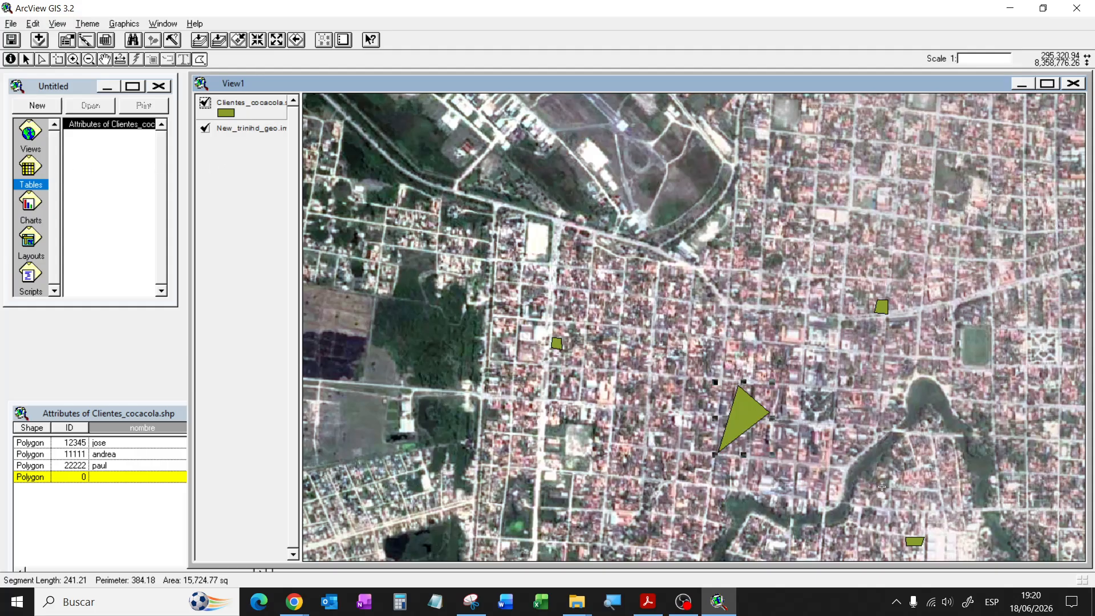
{"action": "key", "text": "Delete"}
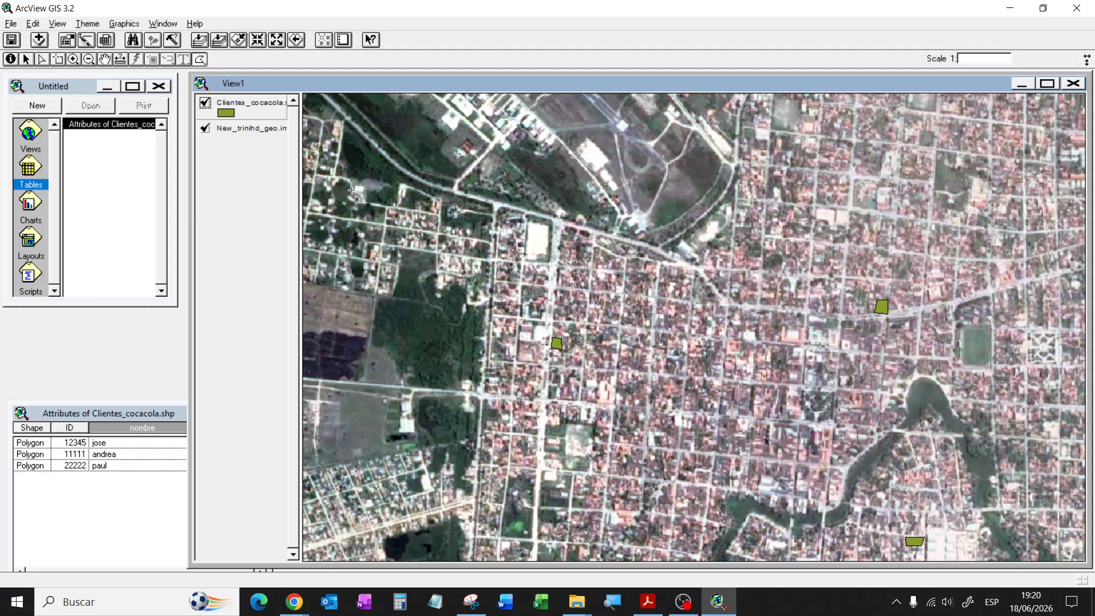
Step: Pan to the plaza east of the green sports field and place a new polygon's first corners
{"action": "left_click", "coordinate": [104, 59]}
{"action": "left_click_drag", "start_coordinate": [837, 458], "coordinate": [693, 354]}
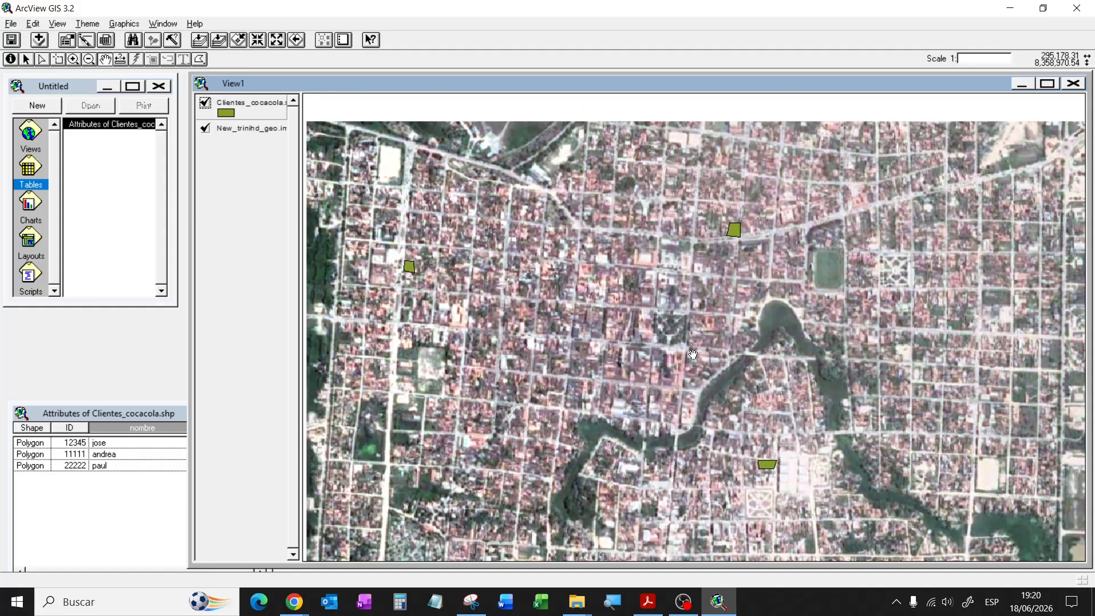
{"action": "left_click_drag", "start_coordinate": [861, 381], "coordinate": [781, 346]}
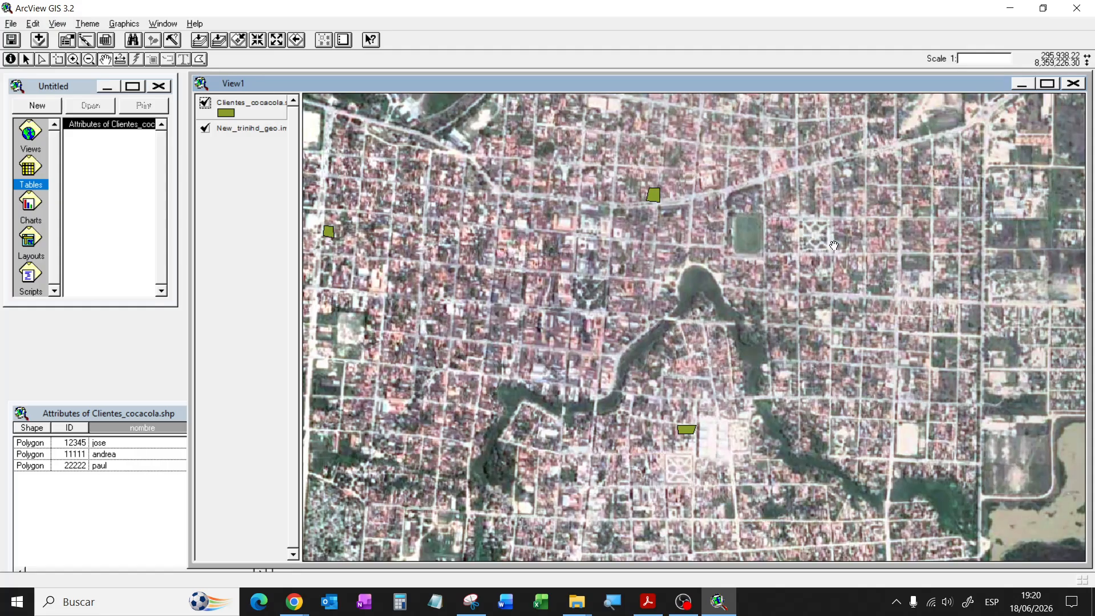
{"action": "left_click_drag", "start_coordinate": [833, 245], "coordinate": [758, 278]}
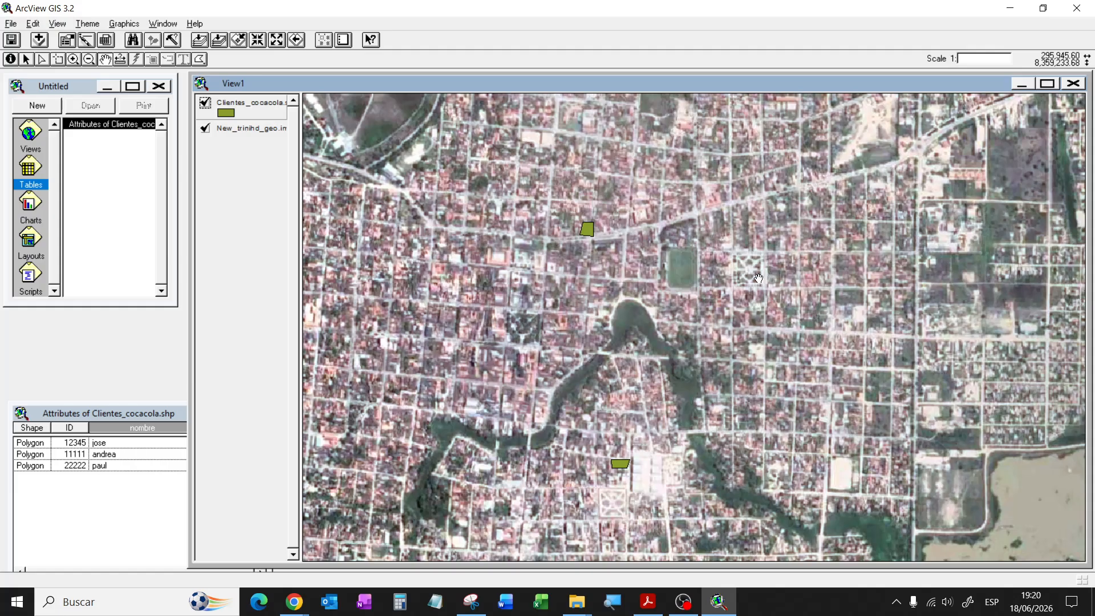
{"action": "left_click", "coordinate": [199, 58]}
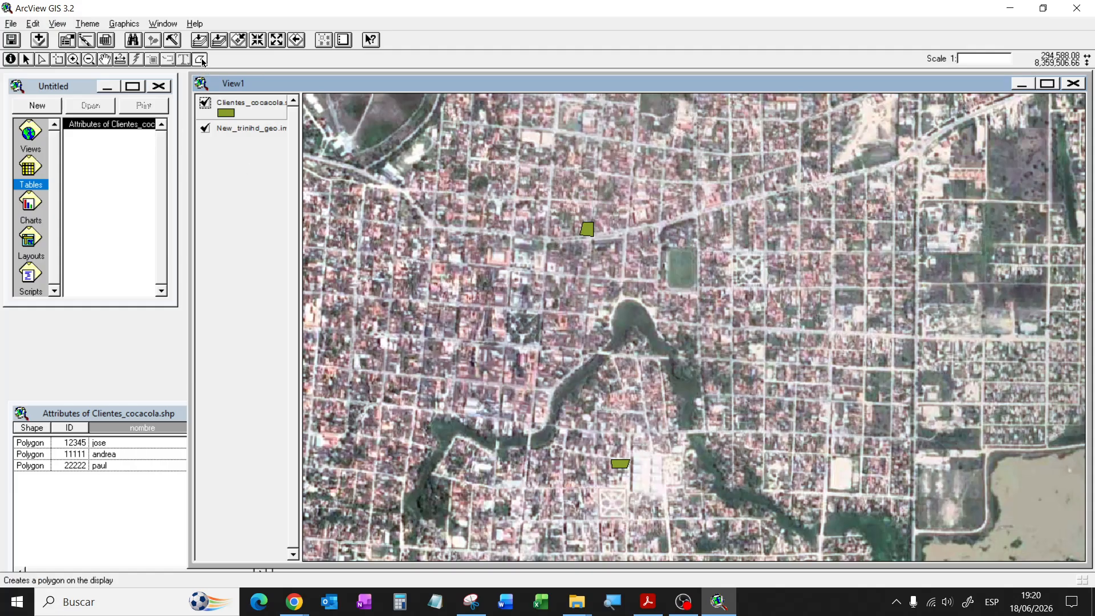
{"action": "left_click", "coordinate": [766, 265]}
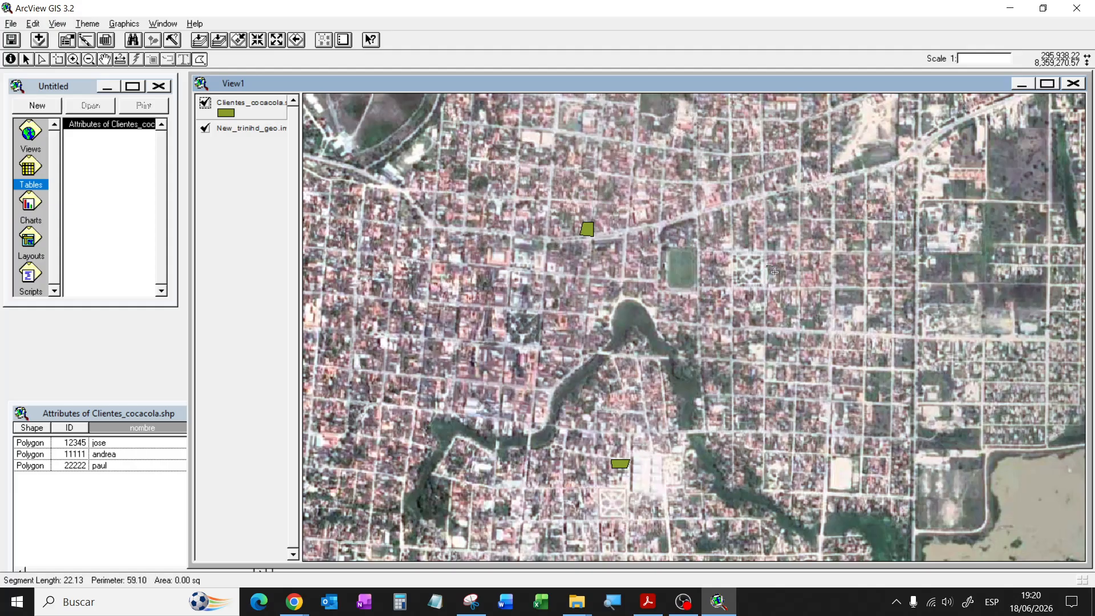
{"action": "left_click", "coordinate": [774, 273]}
Step: Finish the plaza polygon and give its record ID 33333 and the client's name
{"action": "double_click", "coordinate": [764, 274]}
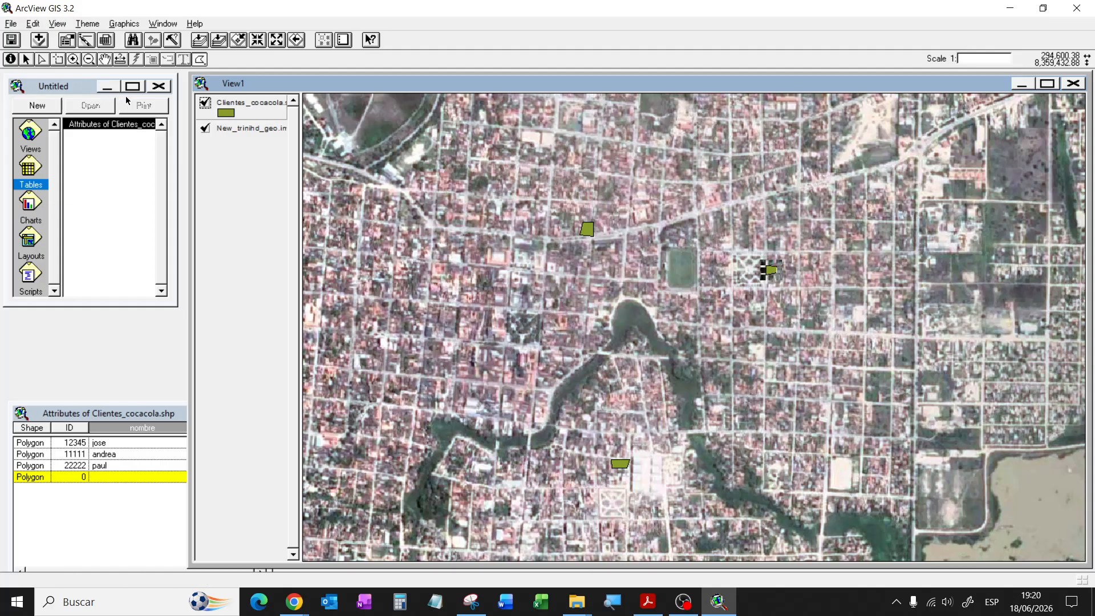
{"action": "left_click", "coordinate": [71, 410]}
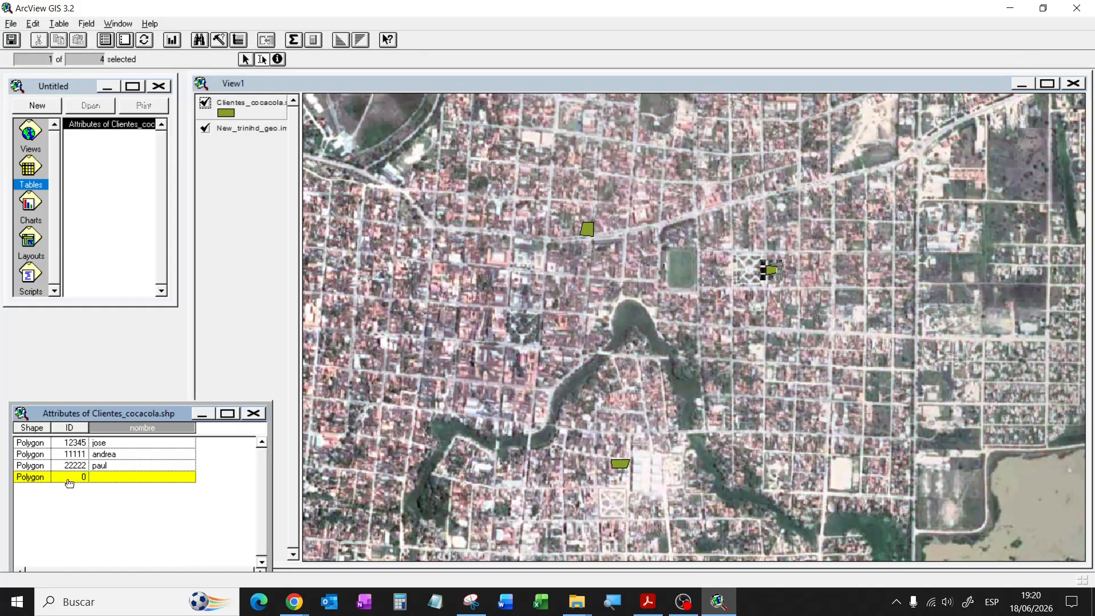
{"action": "left_click", "coordinate": [83, 478]}
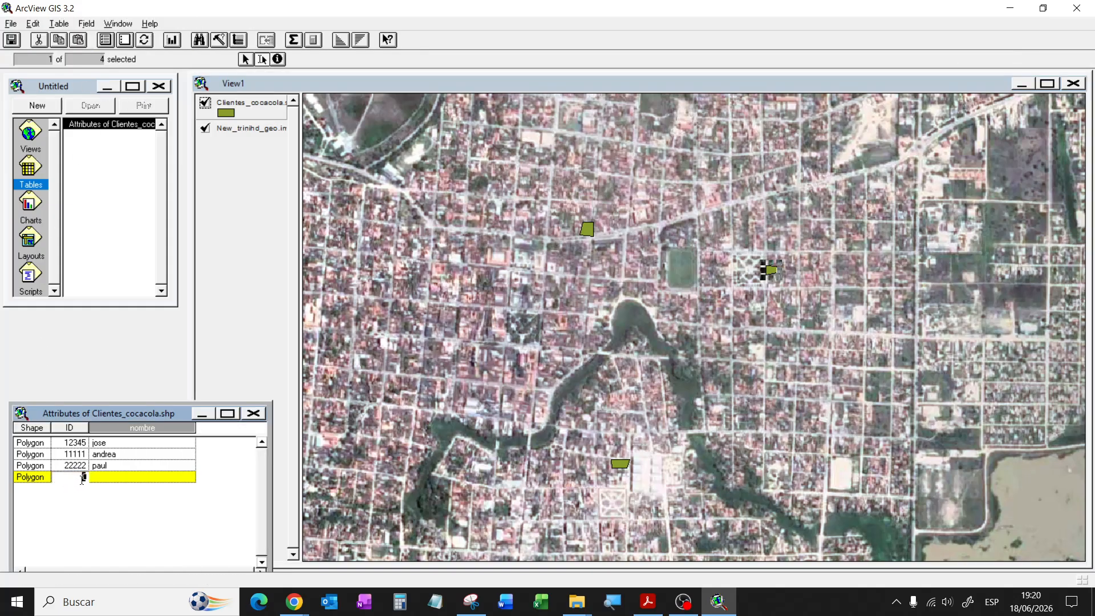
{"action": "left_click", "coordinate": [112, 479]}
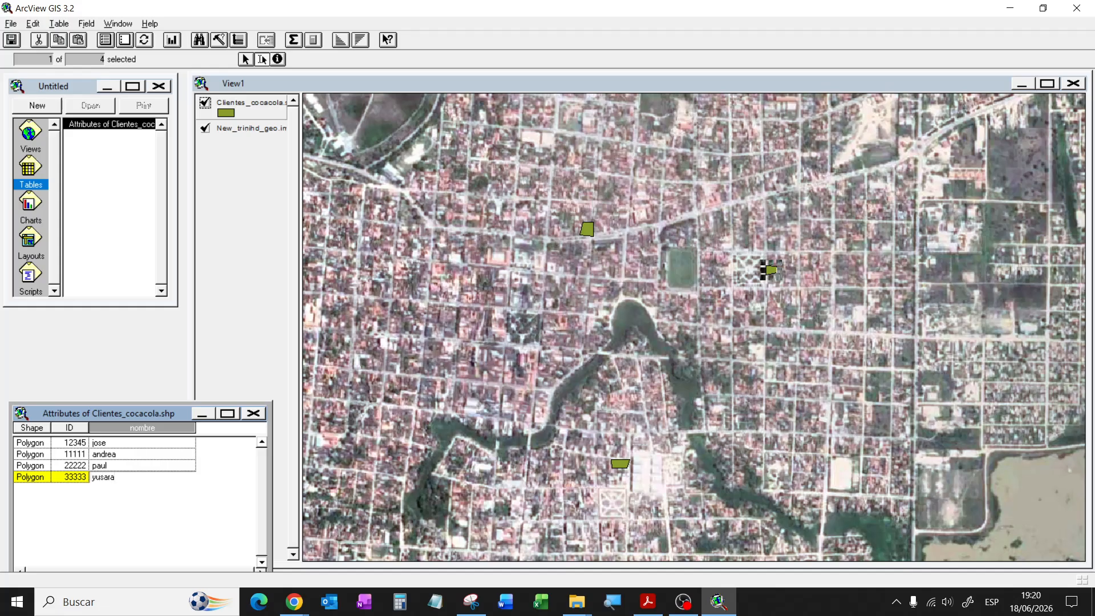
{"action": "left_click", "coordinate": [73, 454]}
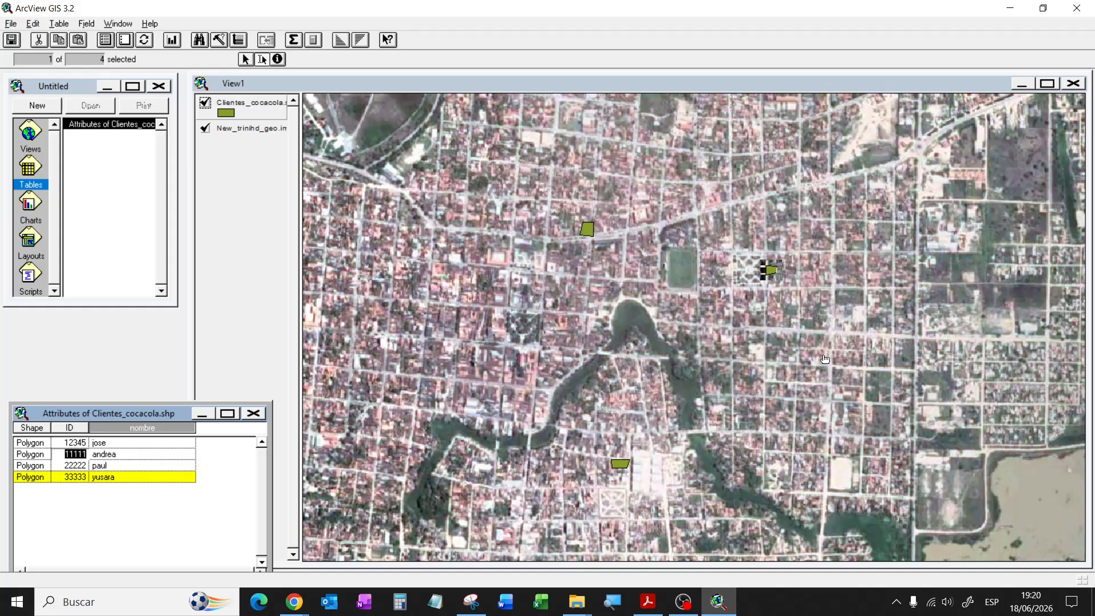
{"action": "left_click", "coordinate": [859, 405]}
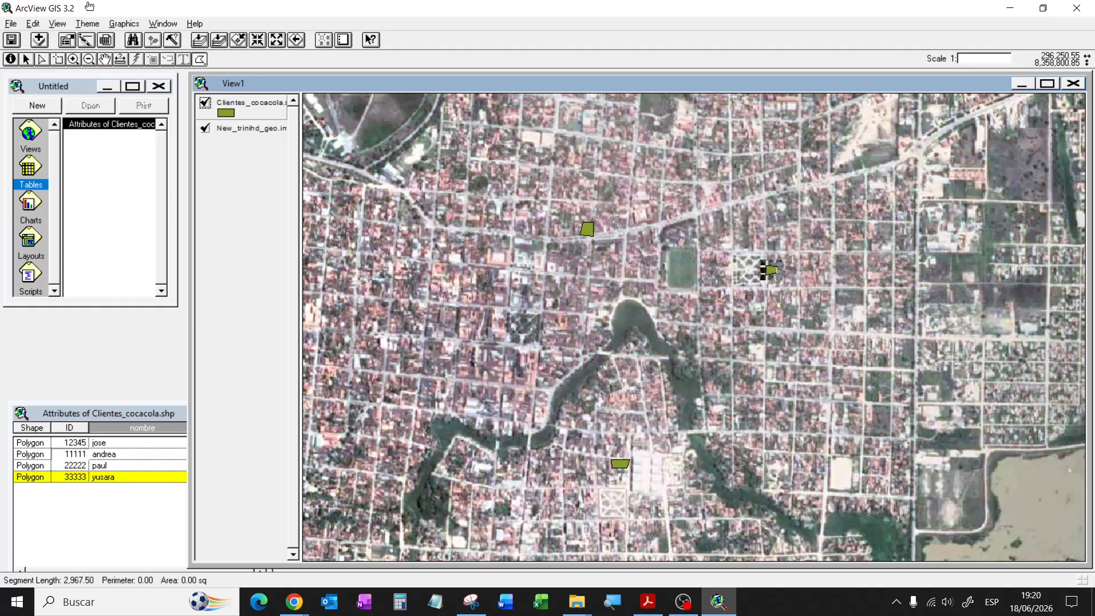
{"action": "left_click", "coordinate": [883, 338]}
Step: Delete the accidental triangle polygon and pan to the main avenue in the city's northeast
{"action": "double_click", "coordinate": [786, 375]}
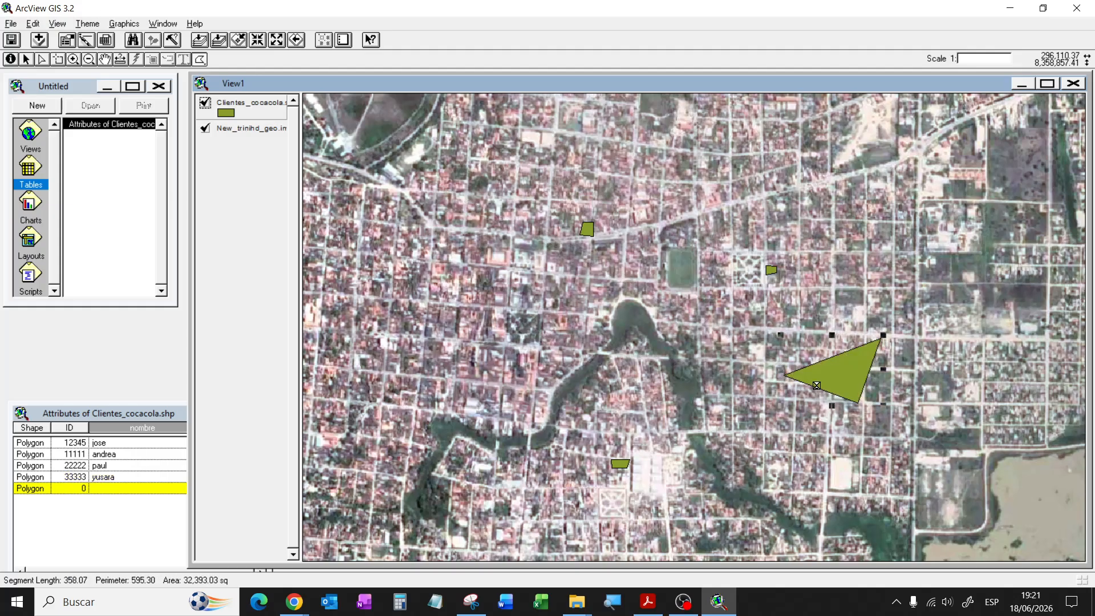
{"action": "key", "text": "Delete"}
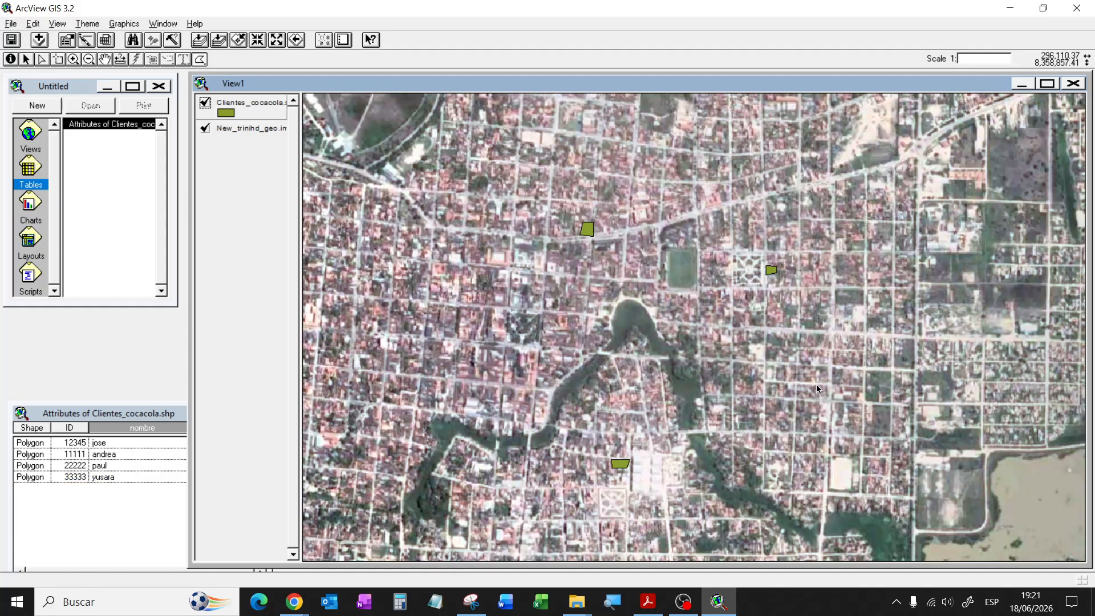
{"action": "left_click", "coordinate": [105, 59]}
{"action": "left_click_drag", "start_coordinate": [777, 420], "coordinate": [676, 311]}
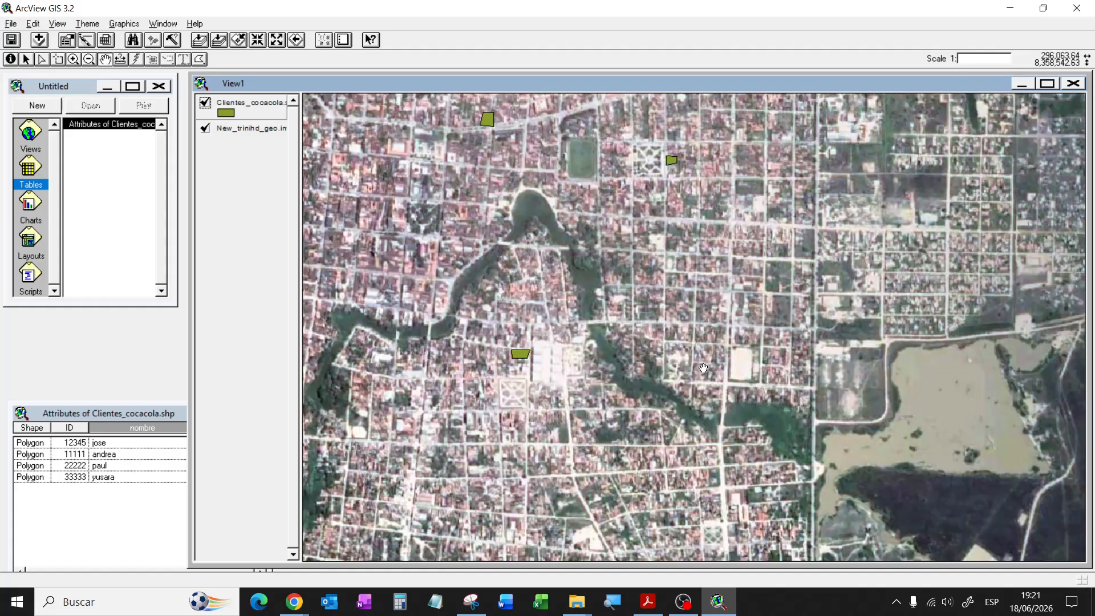
{"action": "left_click_drag", "start_coordinate": [671, 452], "coordinate": [721, 286]}
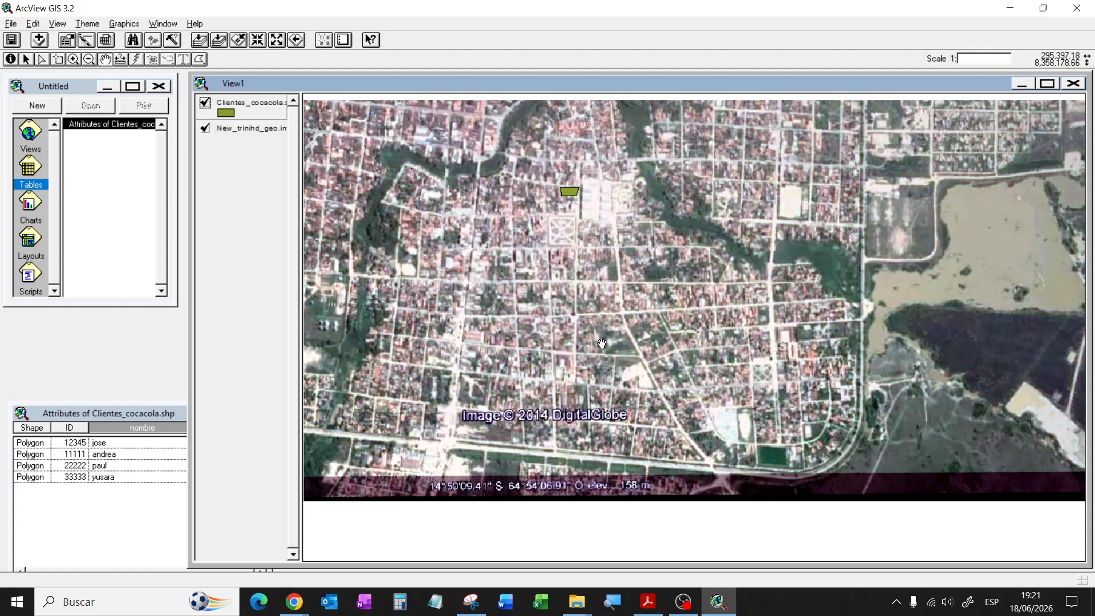
{"action": "left_click_drag", "start_coordinate": [557, 309], "coordinate": [772, 421]}
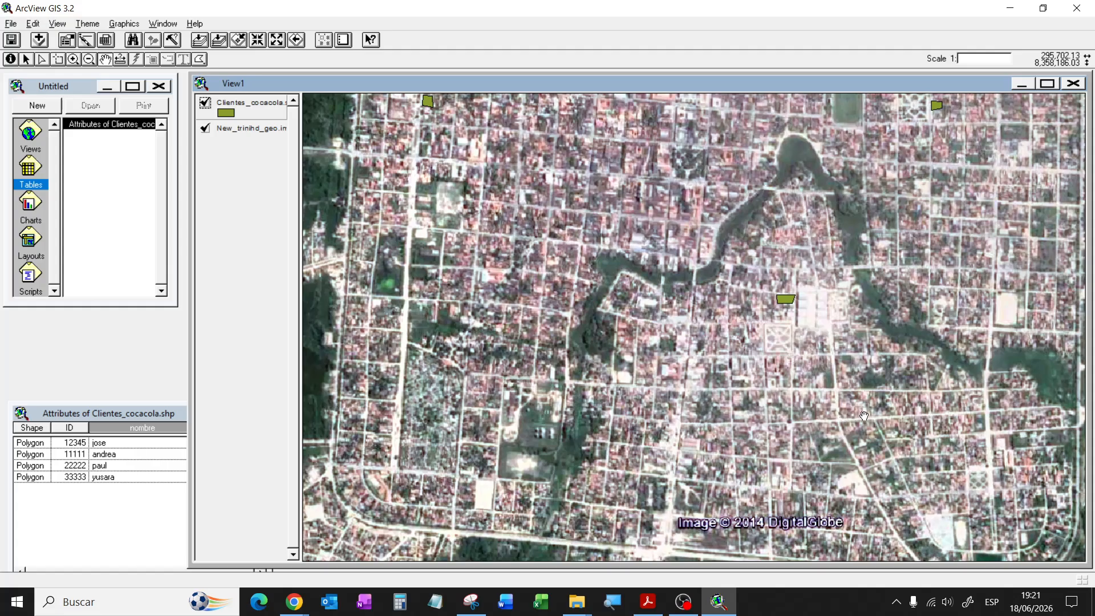
{"action": "left_click_drag", "start_coordinate": [864, 416], "coordinate": [710, 324]}
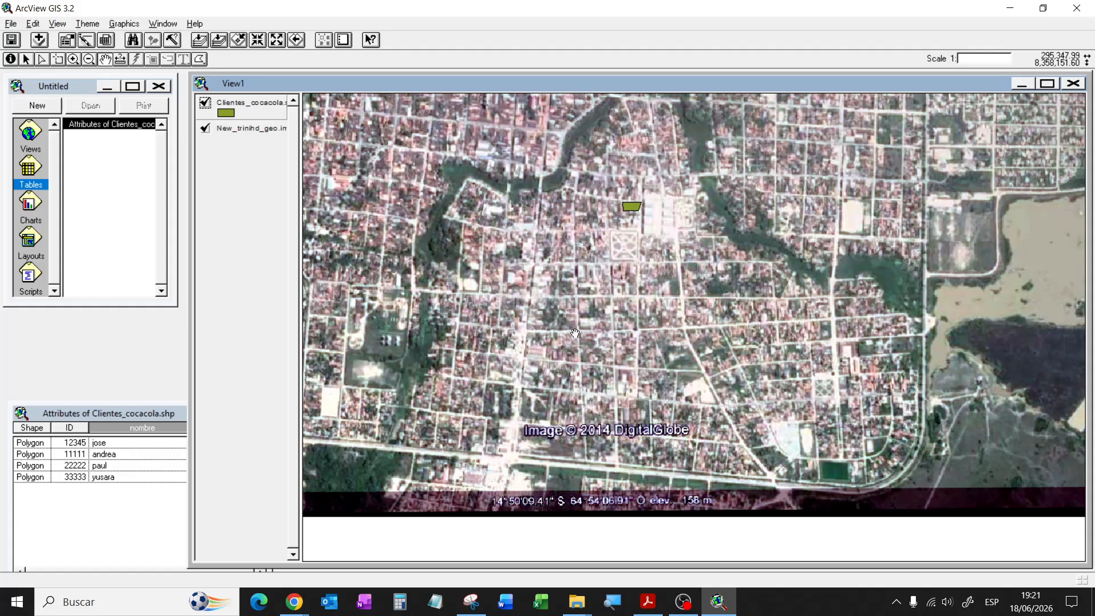
{"action": "left_click_drag", "start_coordinate": [340, 222], "coordinate": [415, 474]}
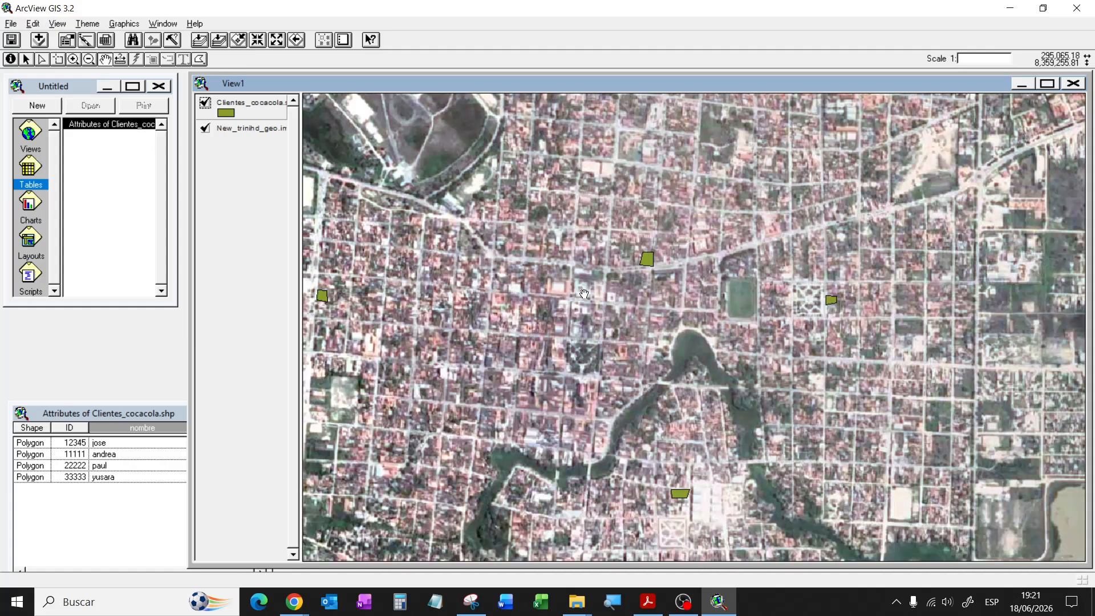
{"action": "left_click_drag", "start_coordinate": [697, 210], "coordinate": [543, 465]}
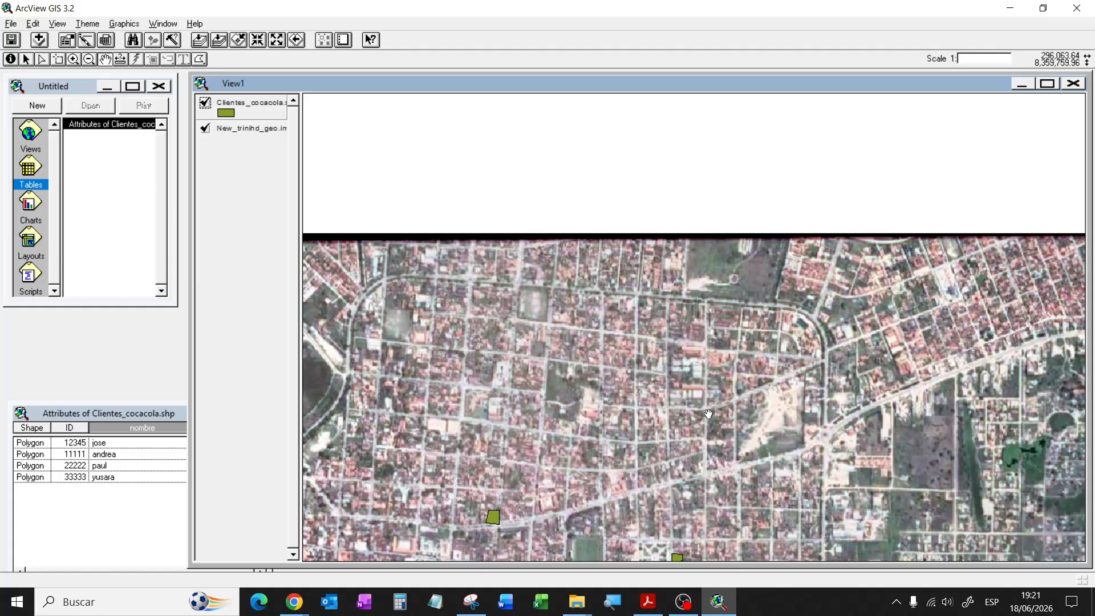
{"action": "left_click_drag", "start_coordinate": [686, 437], "coordinate": [624, 323]}
{"action": "left_click_drag", "start_coordinate": [699, 450], "coordinate": [707, 318]}
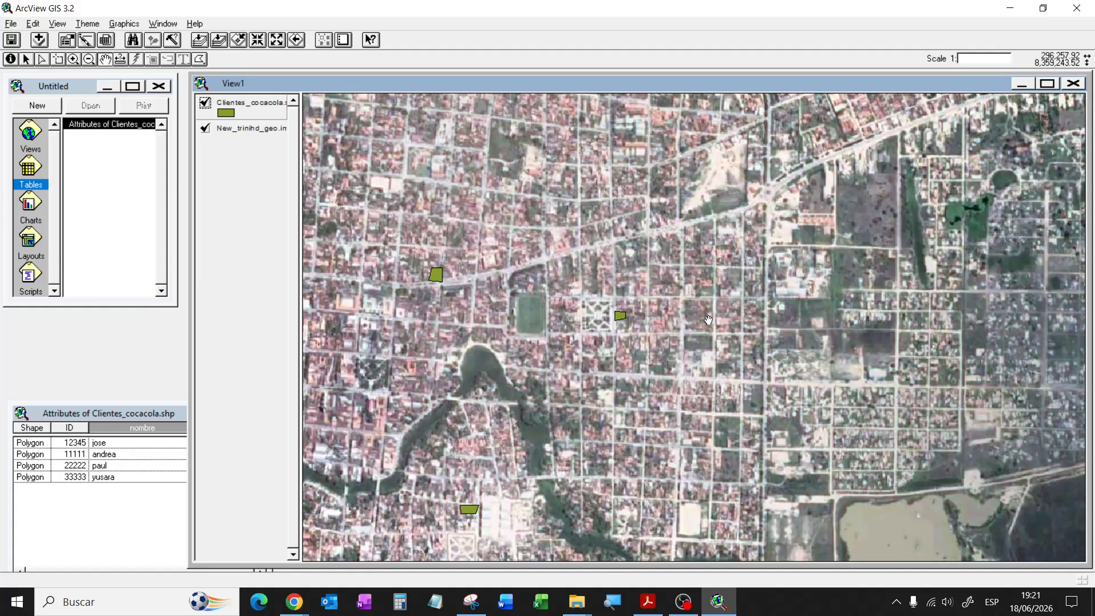
{"action": "left_click_drag", "start_coordinate": [775, 310], "coordinate": [623, 431]}
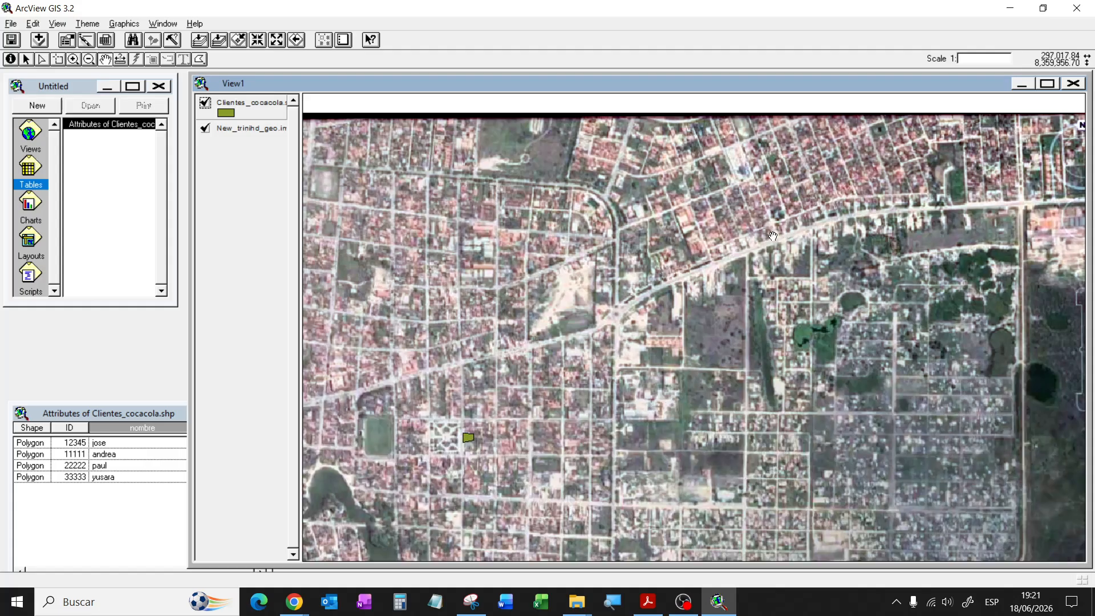
Step: Outline a fifth client polygon beside the main avenue in the northeast
{"action": "left_click", "coordinate": [202, 62]}
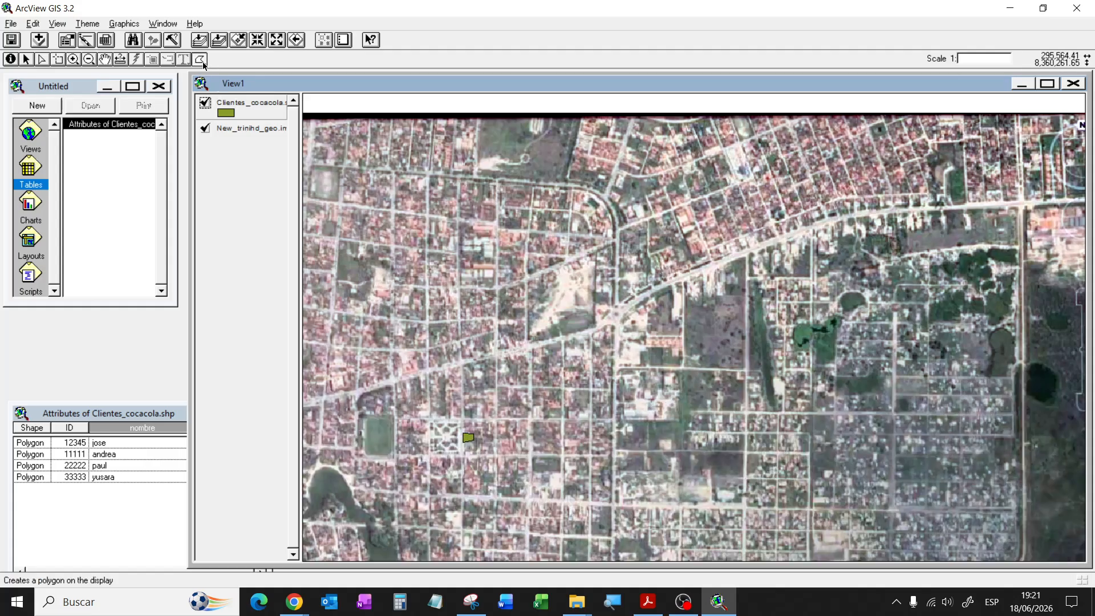
{"action": "left_click", "coordinate": [778, 234]}
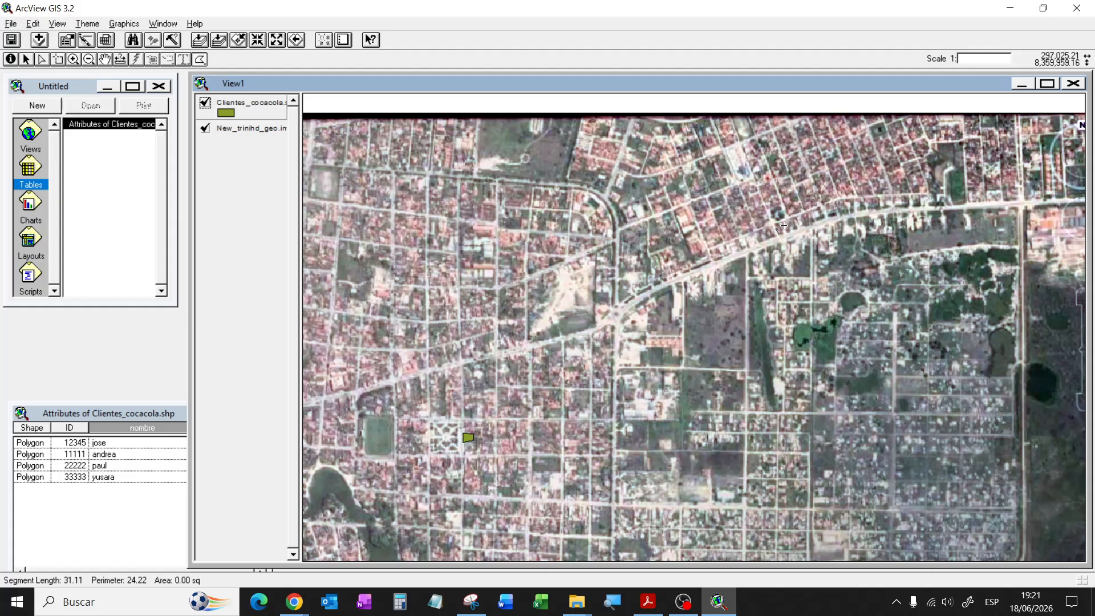
{"action": "left_click", "coordinate": [783, 225]}
{"action": "double_click", "coordinate": [788, 231]}
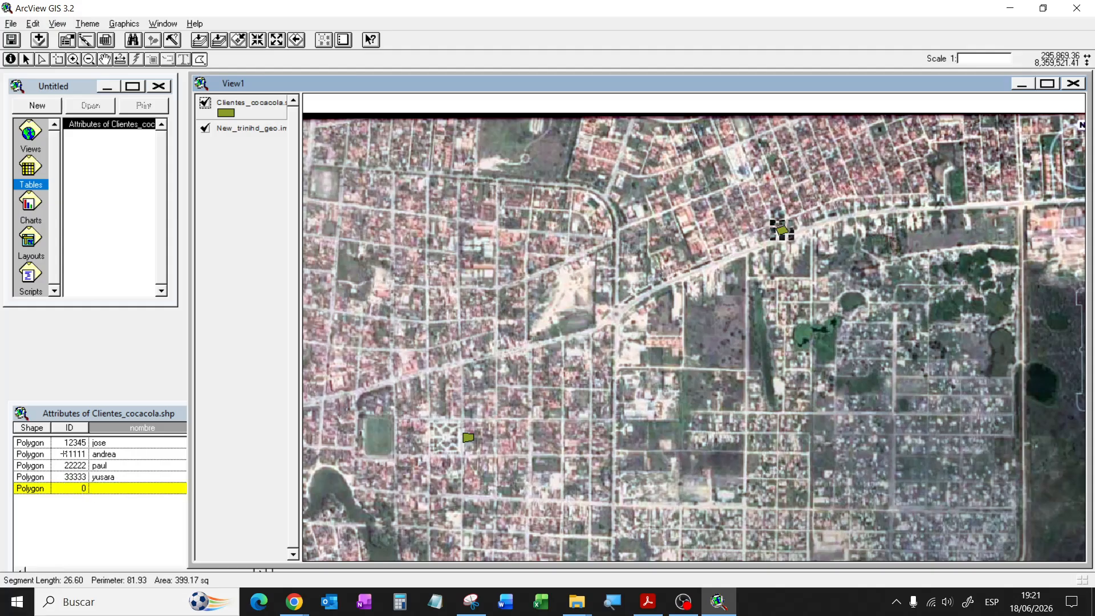
Step: Enter ID 44444 and the client's name for the new record, then return to View1
{"action": "left_click", "coordinate": [71, 489]}
{"action": "left_click", "coordinate": [70, 488]}
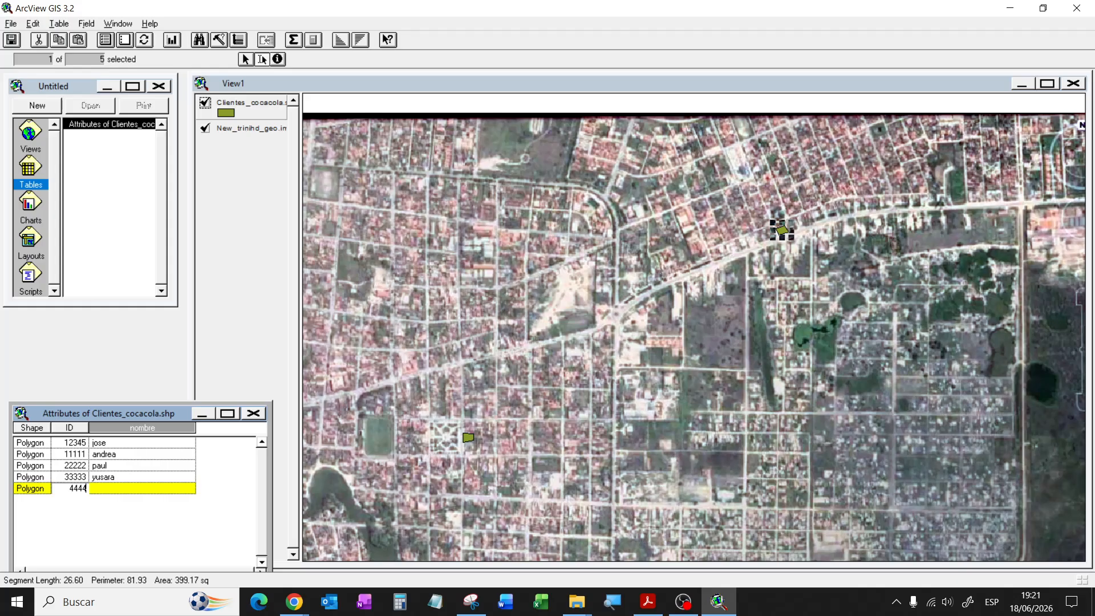
{"action": "left_click", "coordinate": [148, 488]}
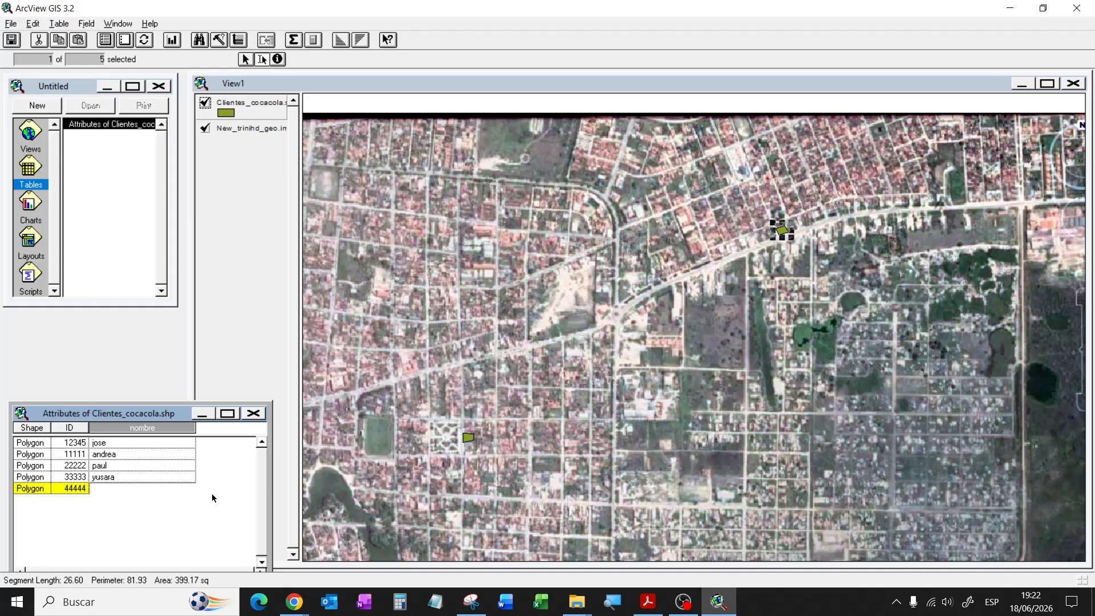
{"action": "type", "text": "angel"}
{"action": "left_click", "coordinate": [73, 455]}
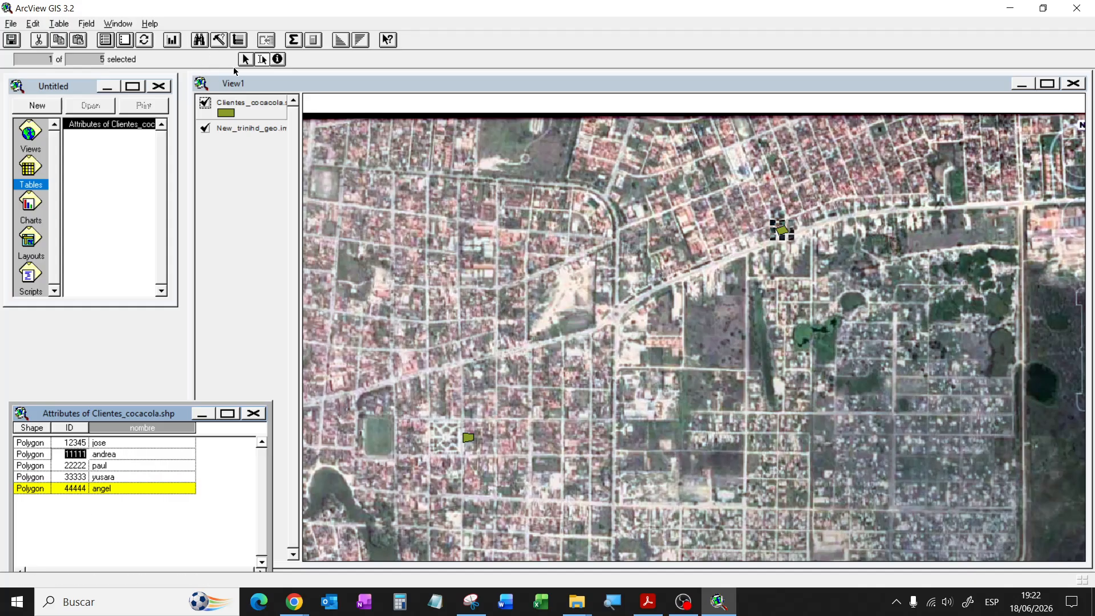
{"action": "left_click", "coordinate": [374, 85]}
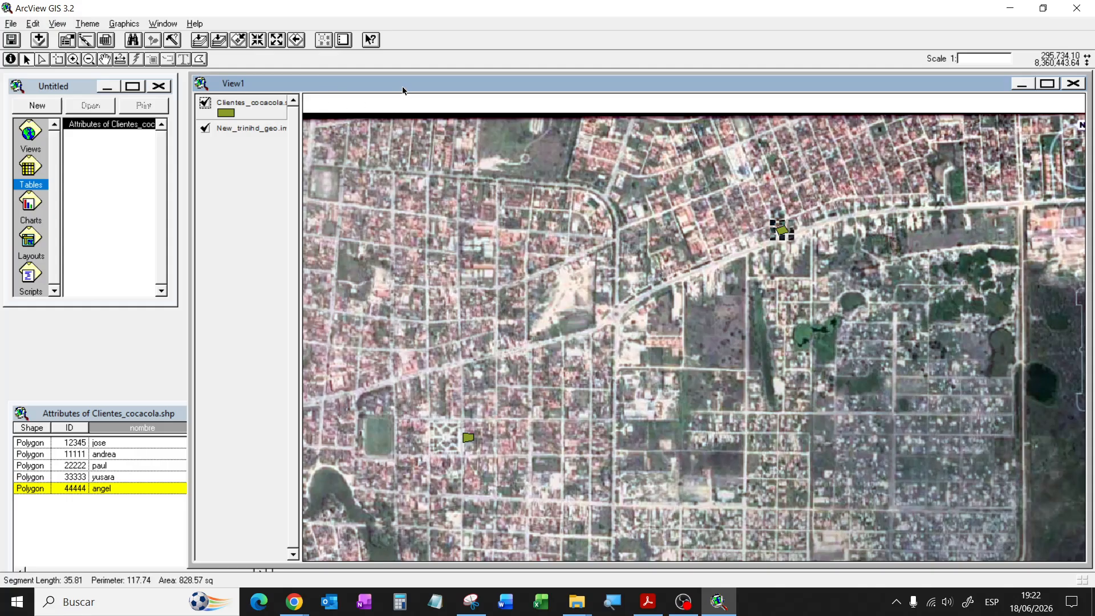
Step: Zoom out to the full image extent and clear the selected client polygon
{"action": "left_click", "coordinate": [230, 42]}
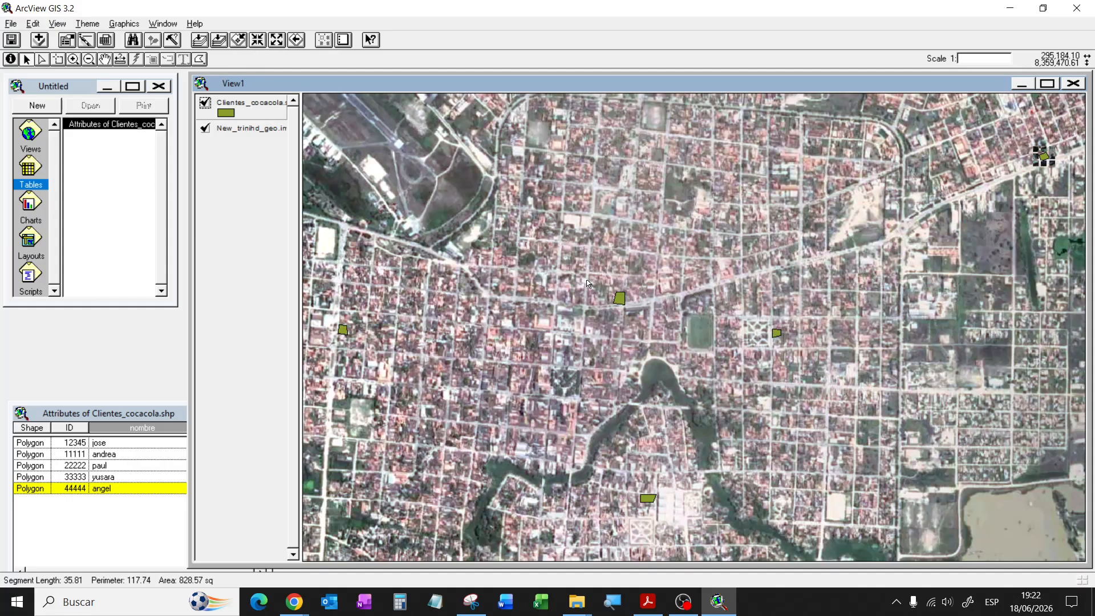
{"action": "left_click", "coordinate": [200, 41]}
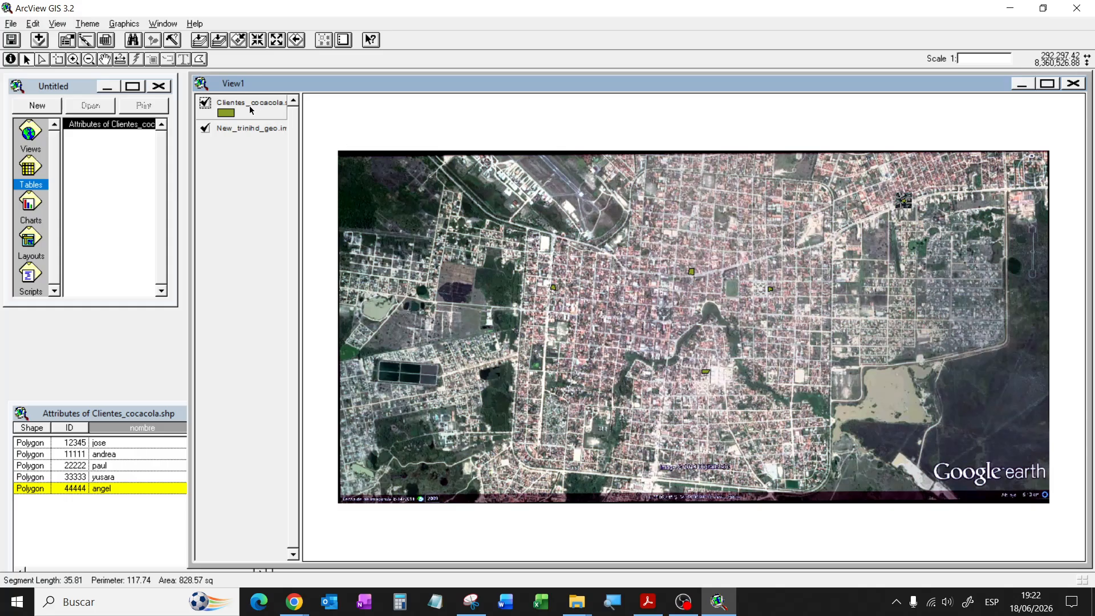
{"action": "left_click", "coordinate": [539, 279]}
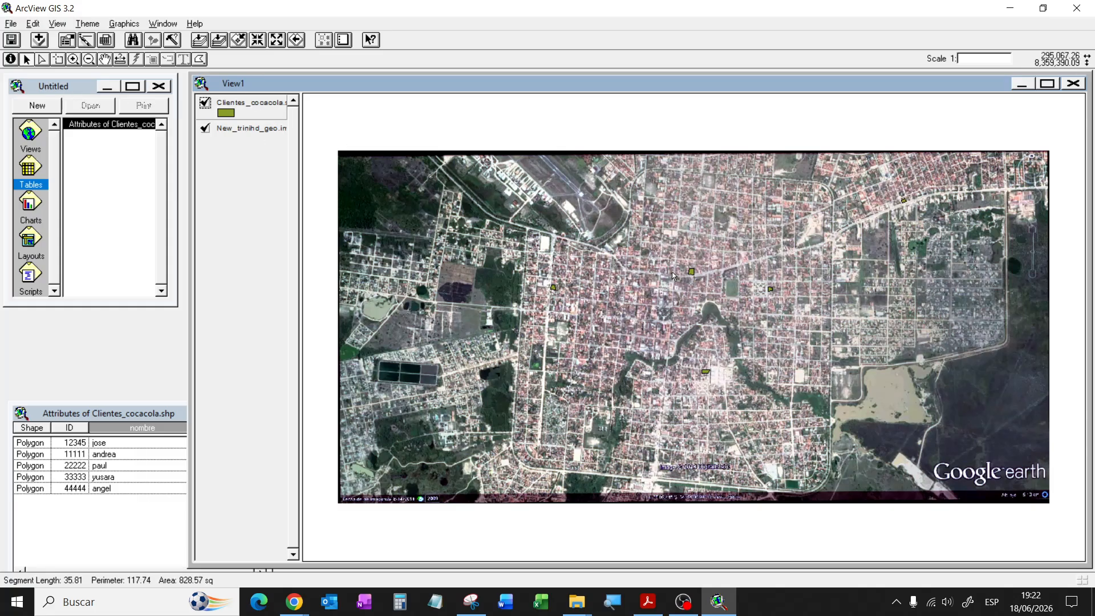
Step: Toggle the Clientes_cocacola and New_trinihd_geo themes off and on to check the overlay
{"action": "left_click", "coordinate": [205, 103]}
{"action": "left_click", "coordinate": [204, 103]}
{"action": "left_click", "coordinate": [205, 128]}
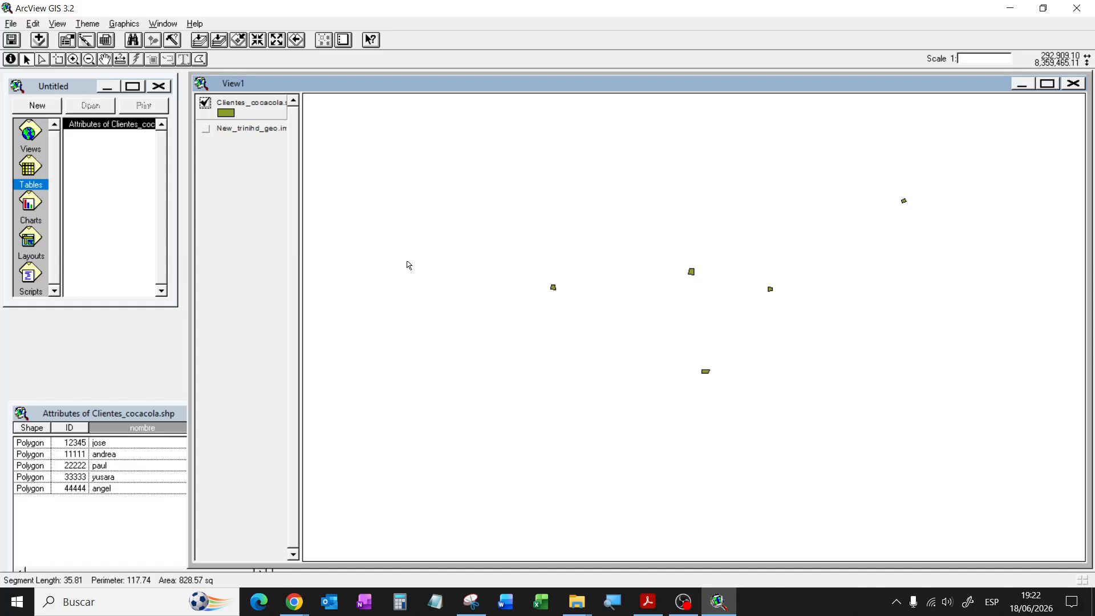
{"action": "left_click", "coordinate": [206, 128]}
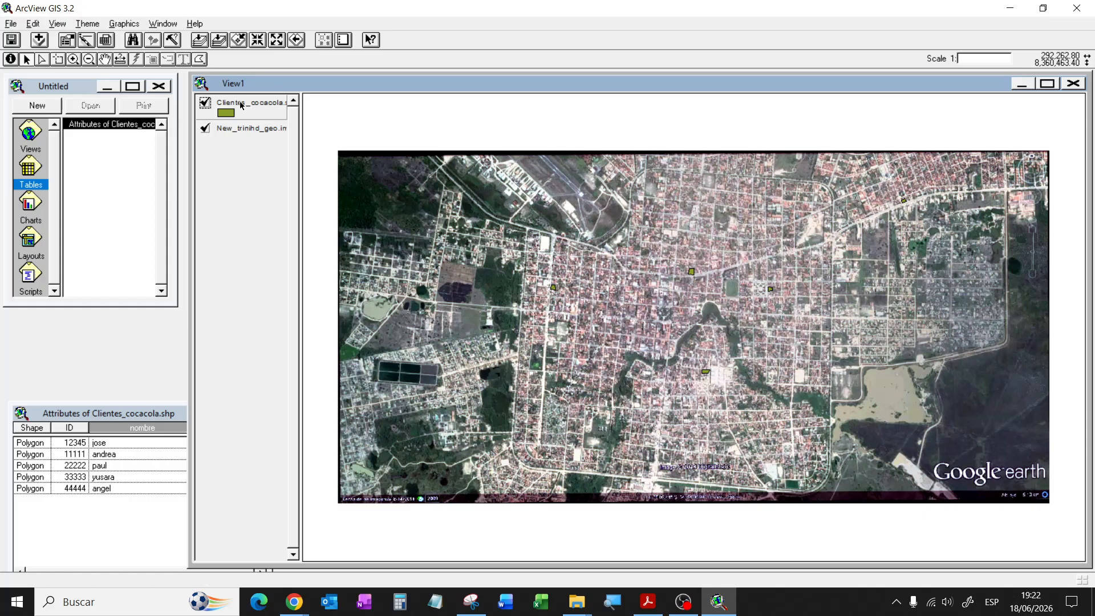
Step: Stop editing Clientes_cocacola with edits saved, then toggle the theme's display off and on
{"action": "left_click", "coordinate": [87, 24]}
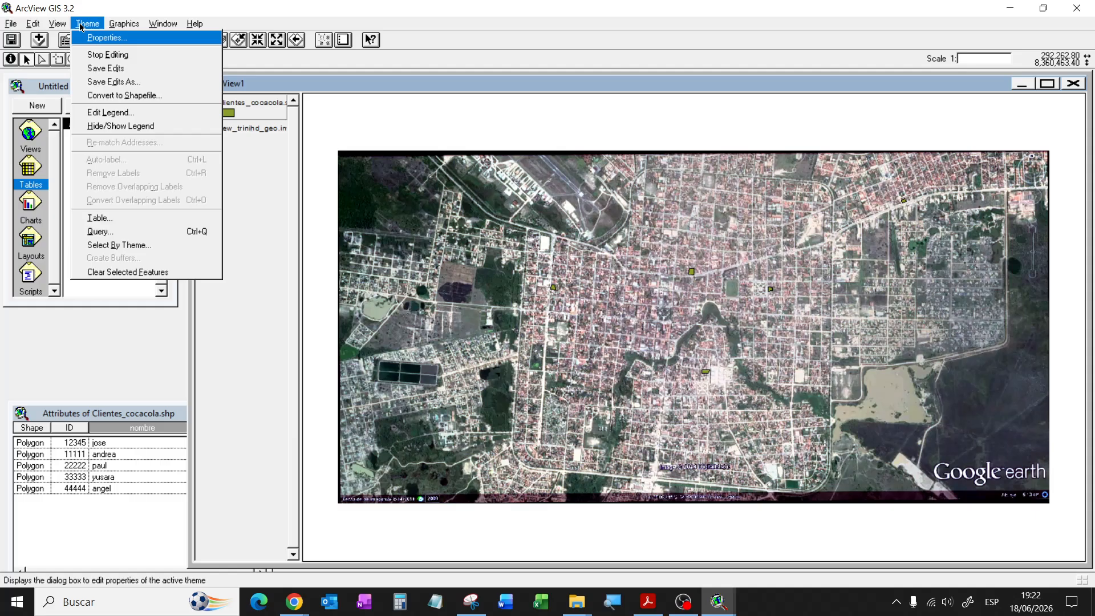
{"action": "left_click", "coordinate": [95, 55]}
{"action": "left_click", "coordinate": [500, 336]}
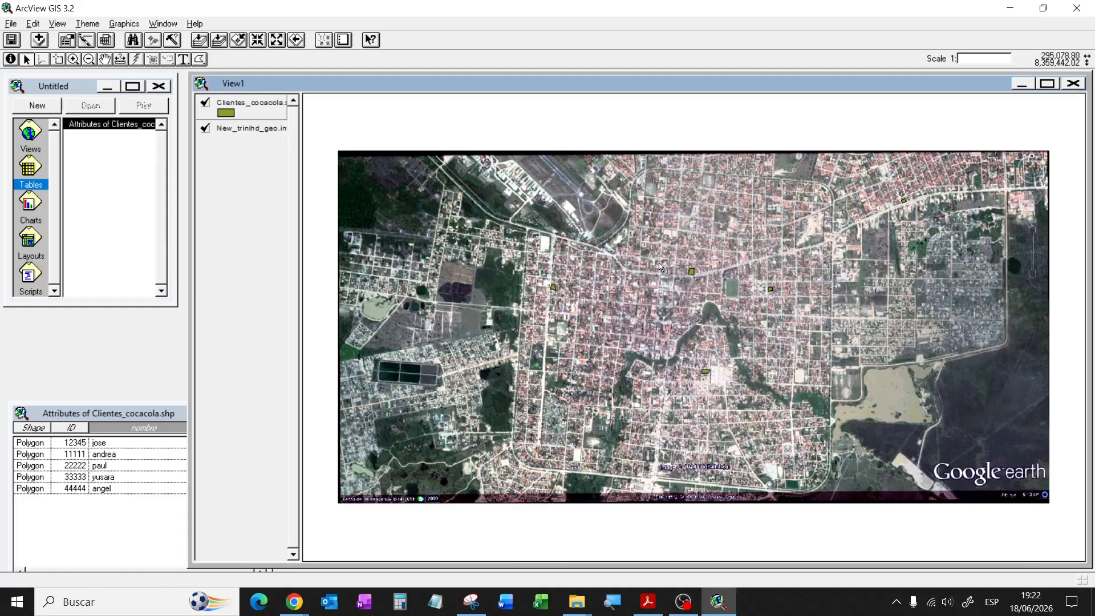
{"action": "left_click", "coordinate": [206, 102]}
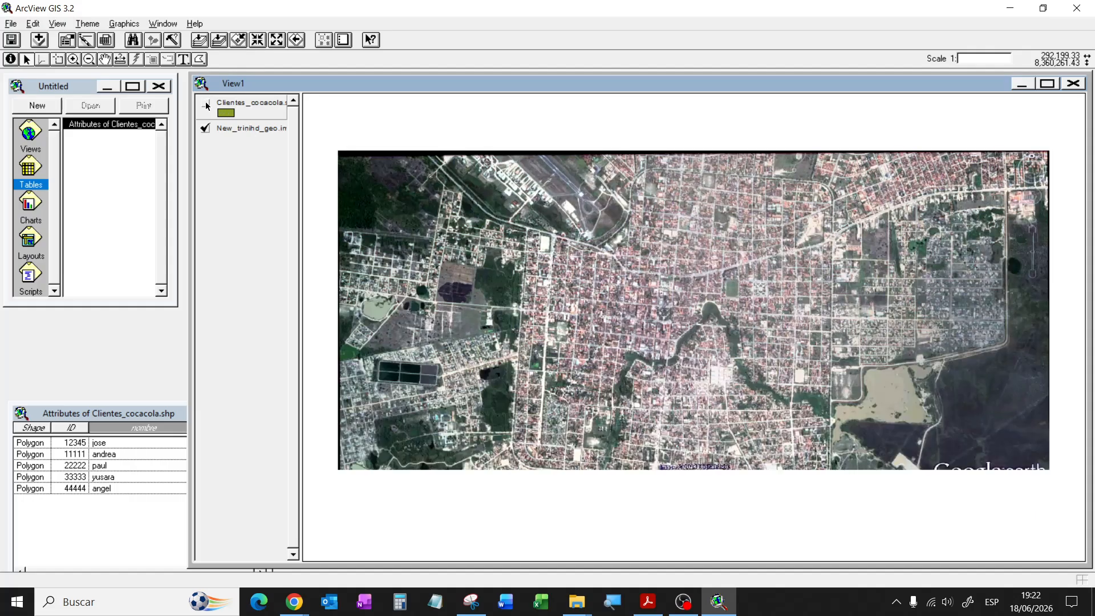
{"action": "left_click", "coordinate": [206, 103]}
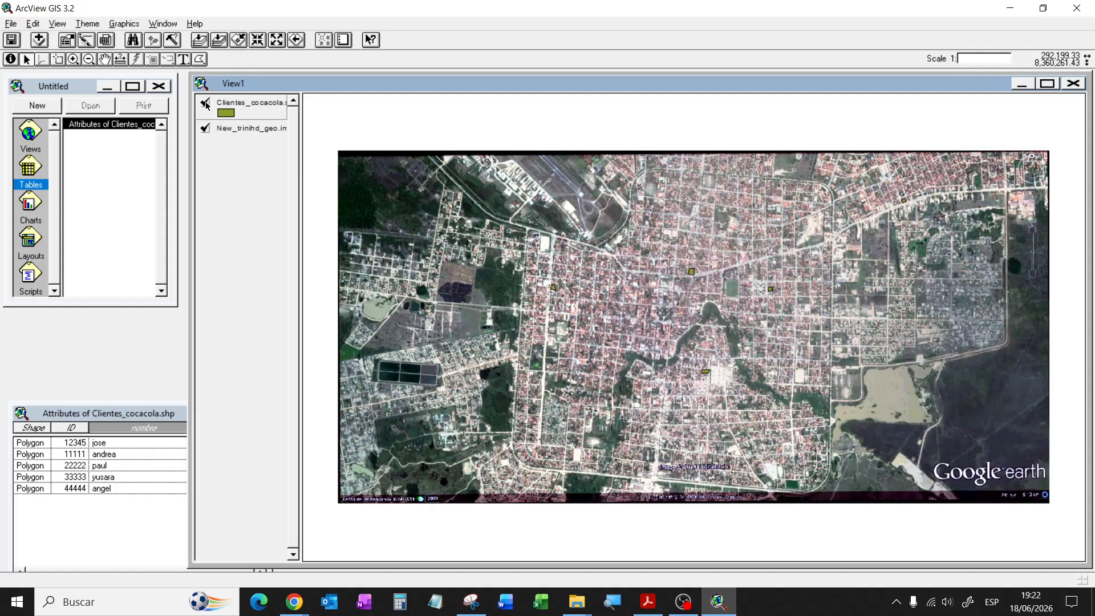
Step: Resume editing Clientes_cocacola, then stop editing again and save edits to Clientes_cocacola.shp
{"action": "left_click", "coordinate": [90, 23]}
{"action": "left_click", "coordinate": [103, 55]}
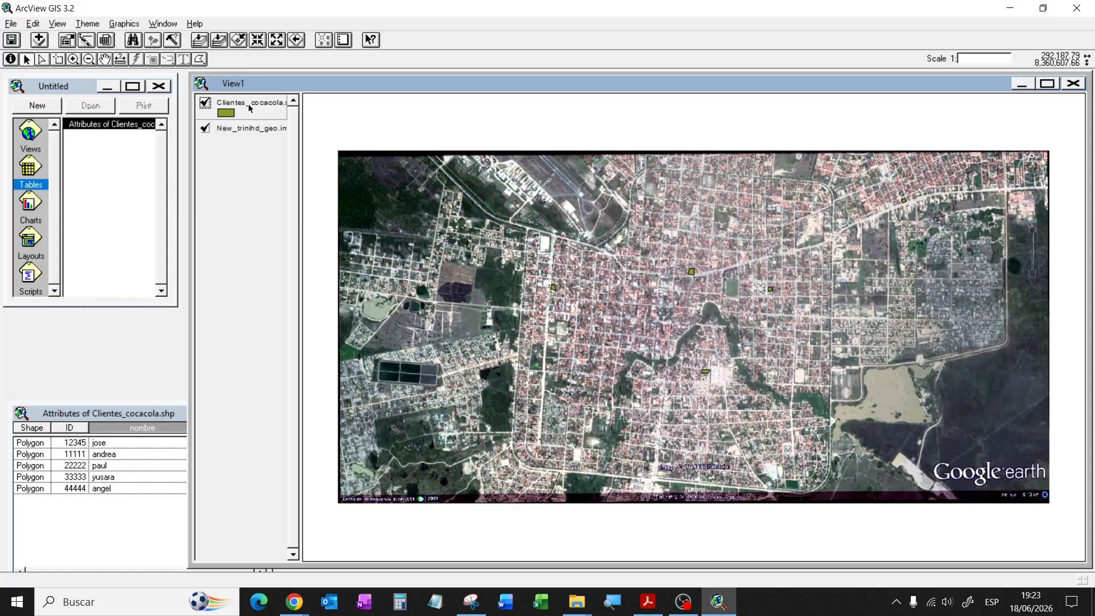
{"action": "left_click", "coordinate": [94, 25]}
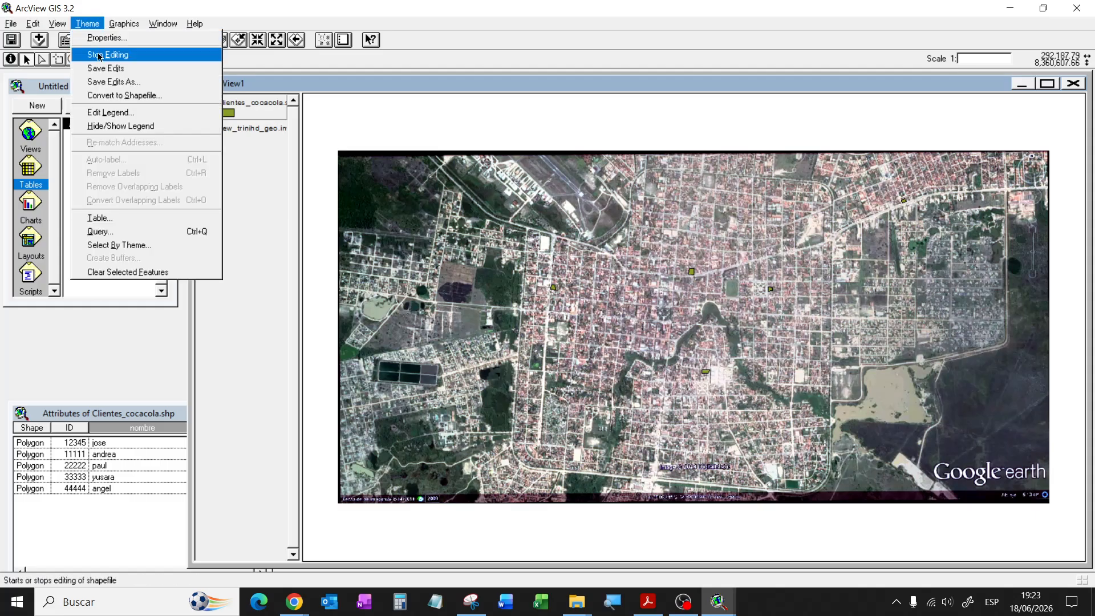
{"action": "left_click", "coordinate": [101, 54]}
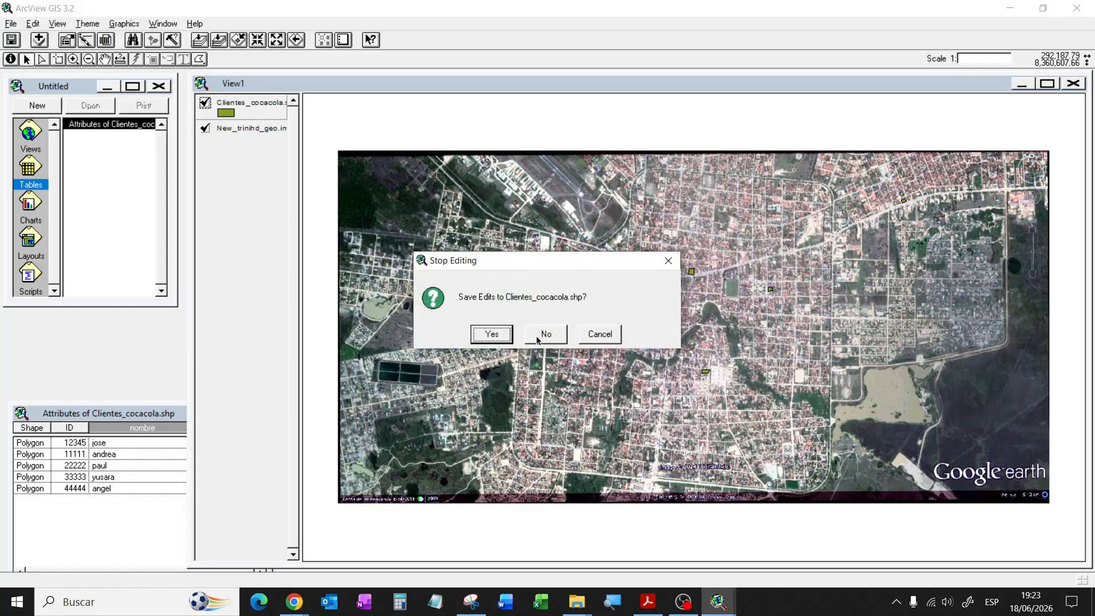
{"action": "left_click", "coordinate": [495, 335]}
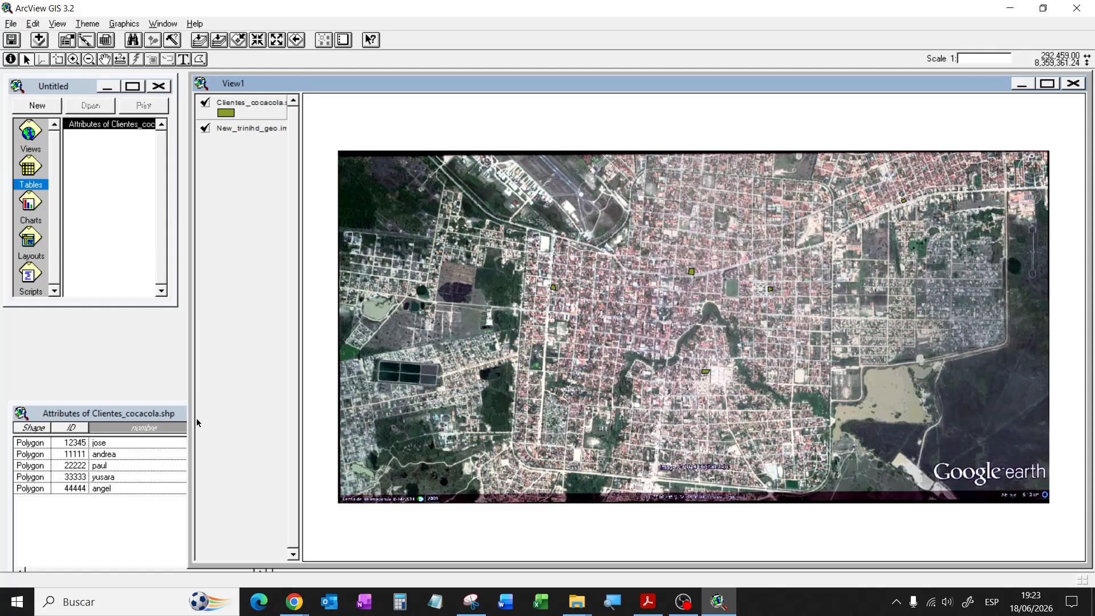
Step: Activate the Attributes of Clientes_cocacola.shp window listing client IDs 12345 through 44444
{"action": "left_click", "coordinate": [155, 431]}
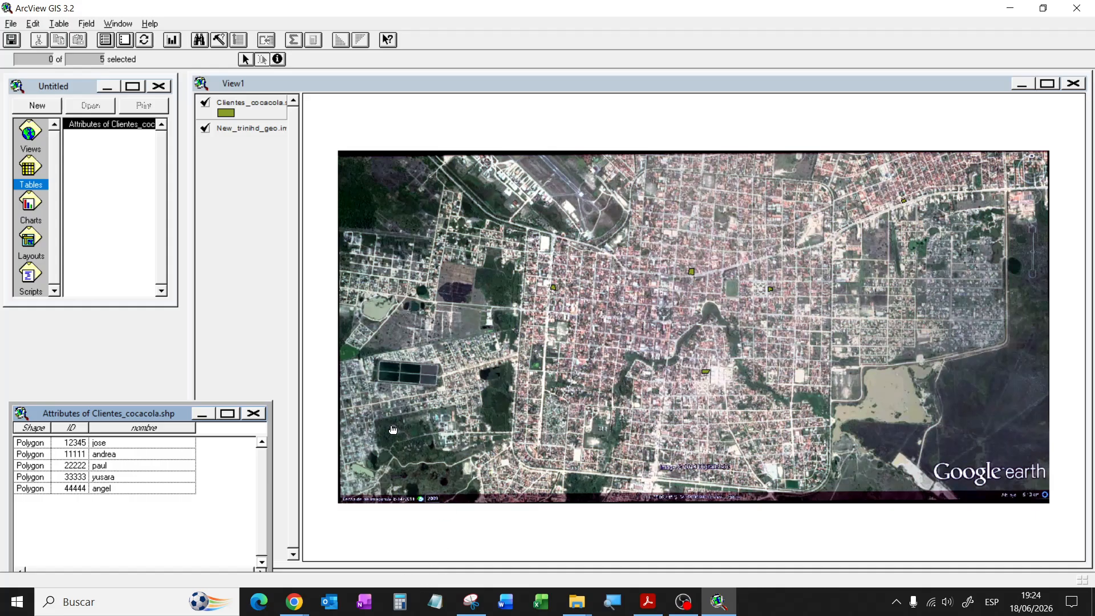
Step: Launch Microsoft Access from the Start menu and choose Base de datos en blanco
{"action": "key", "text": "super"}
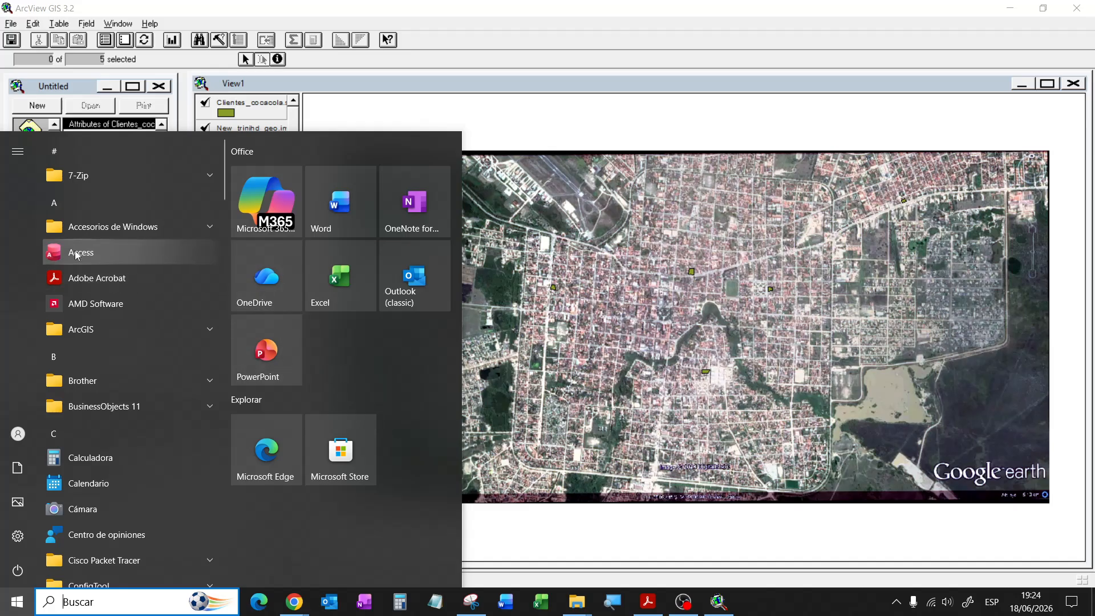
{"action": "left_click", "coordinate": [691, 310]}
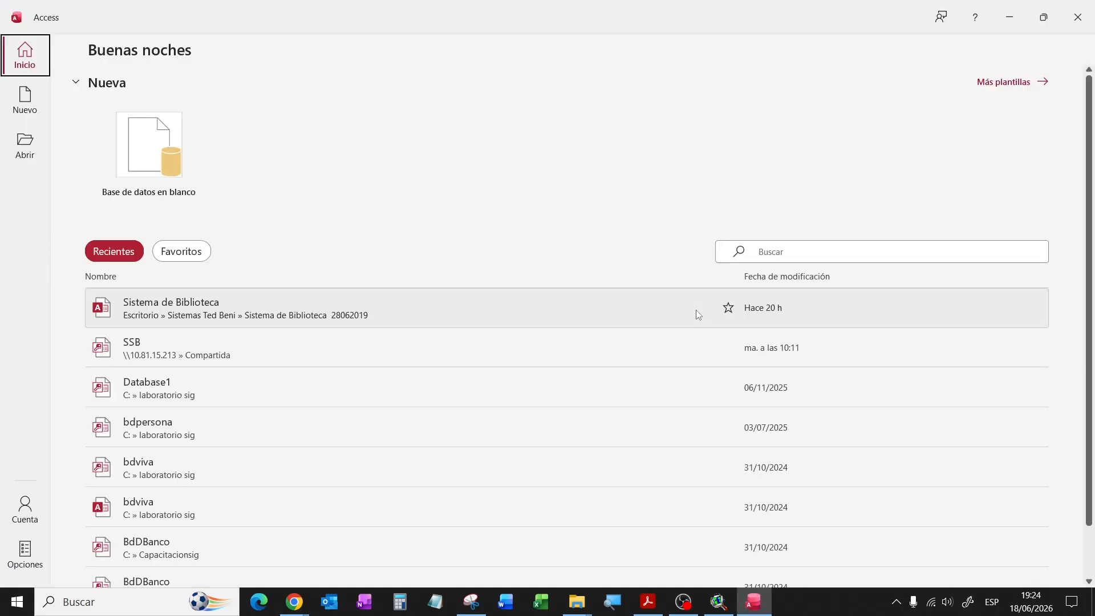
{"action": "left_click", "coordinate": [152, 147]}
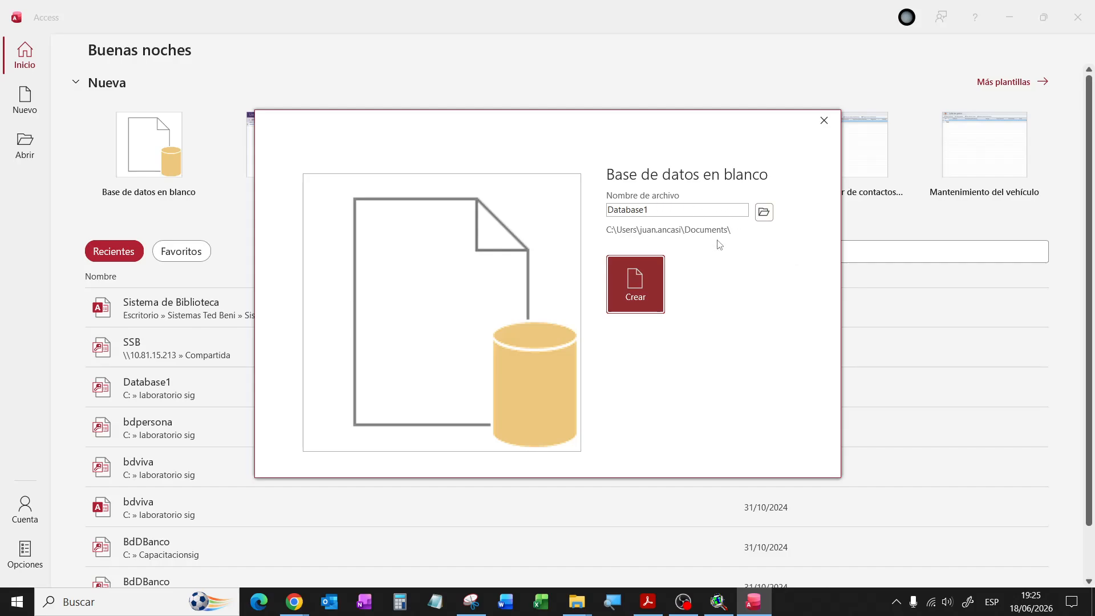
Step: Name the new database bddcocacola in C:\laboratorio sig using Access 2002-2003 format
{"action": "left_click", "coordinate": [762, 214]}
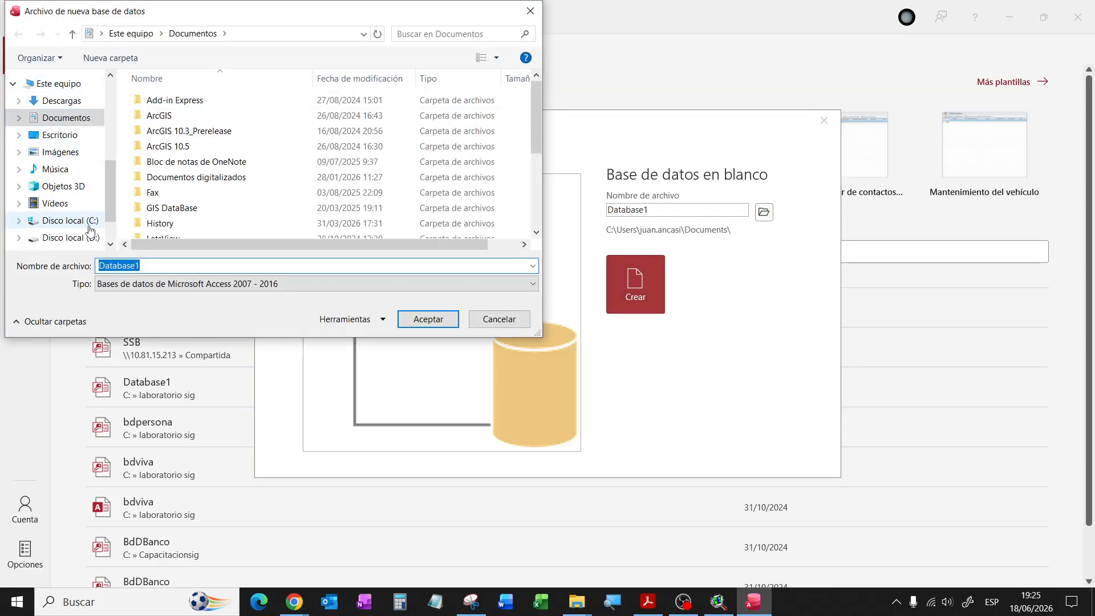
{"action": "left_click", "coordinate": [86, 223]}
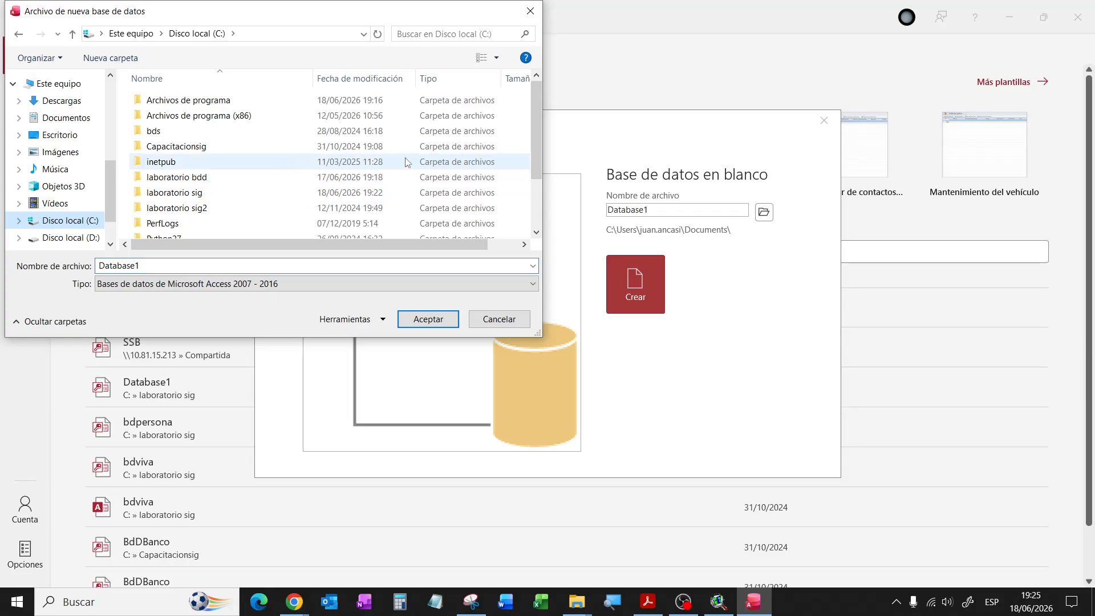
{"action": "double_click", "coordinate": [184, 194]}
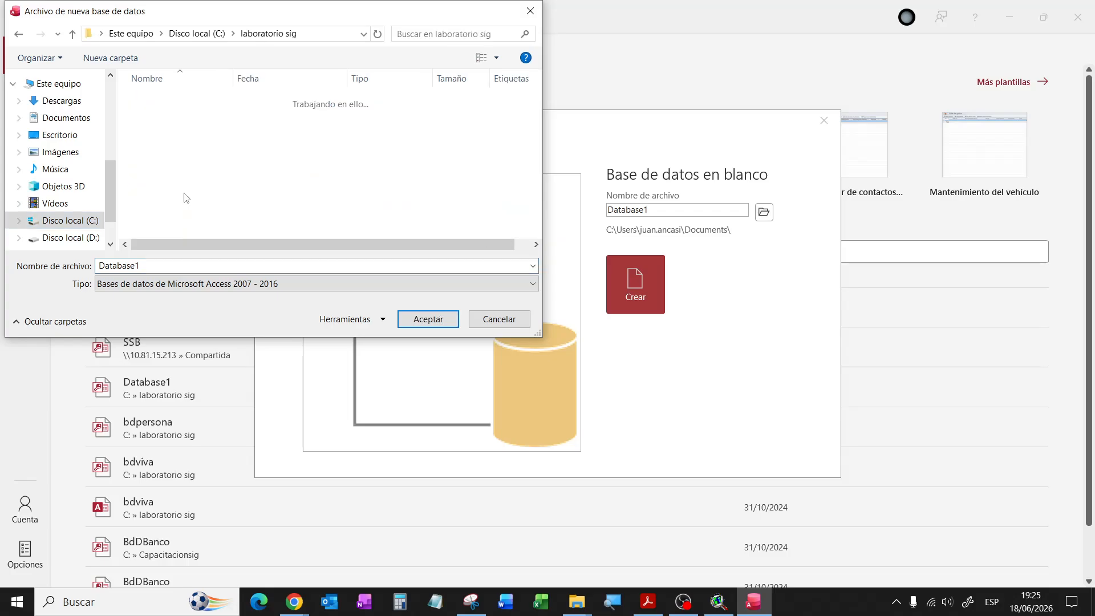
{"action": "double_click", "coordinate": [162, 260]}
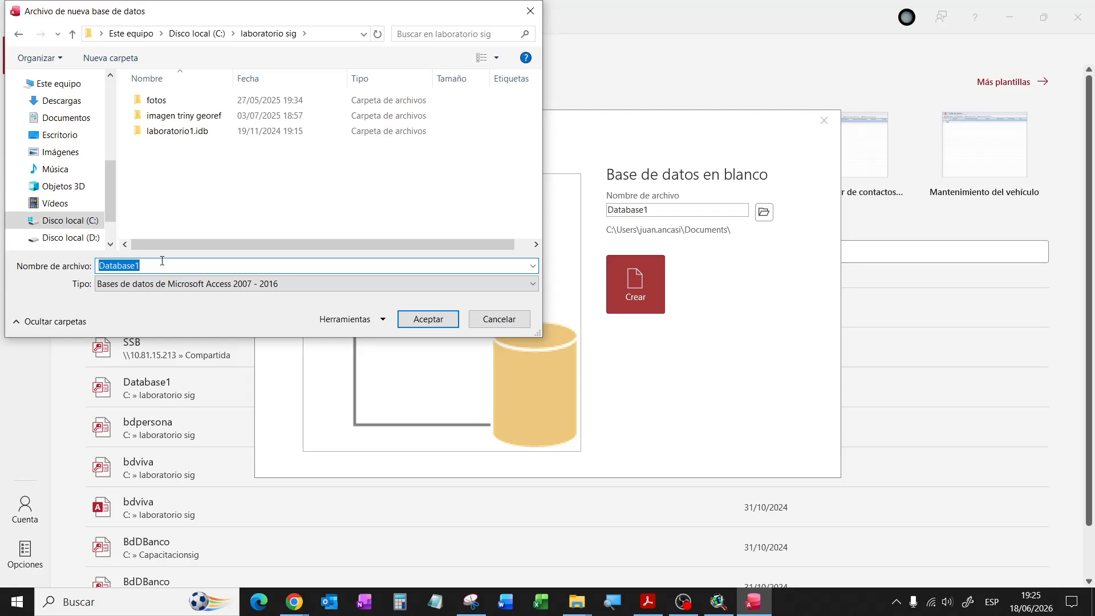
{"action": "type", "text": "bddcocacola"}
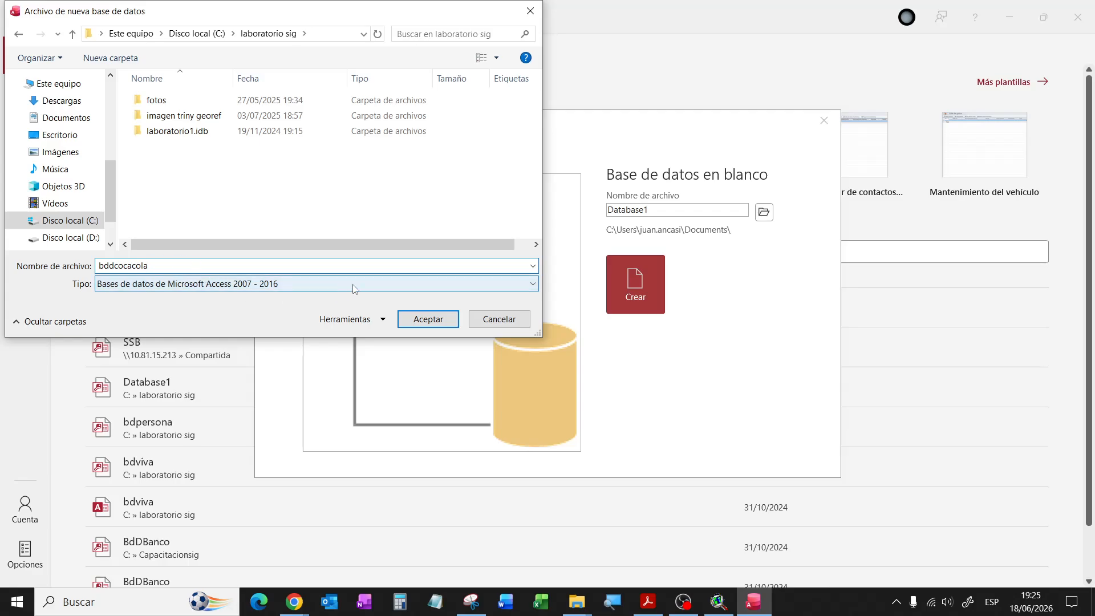
{"action": "left_click", "coordinate": [355, 290]}
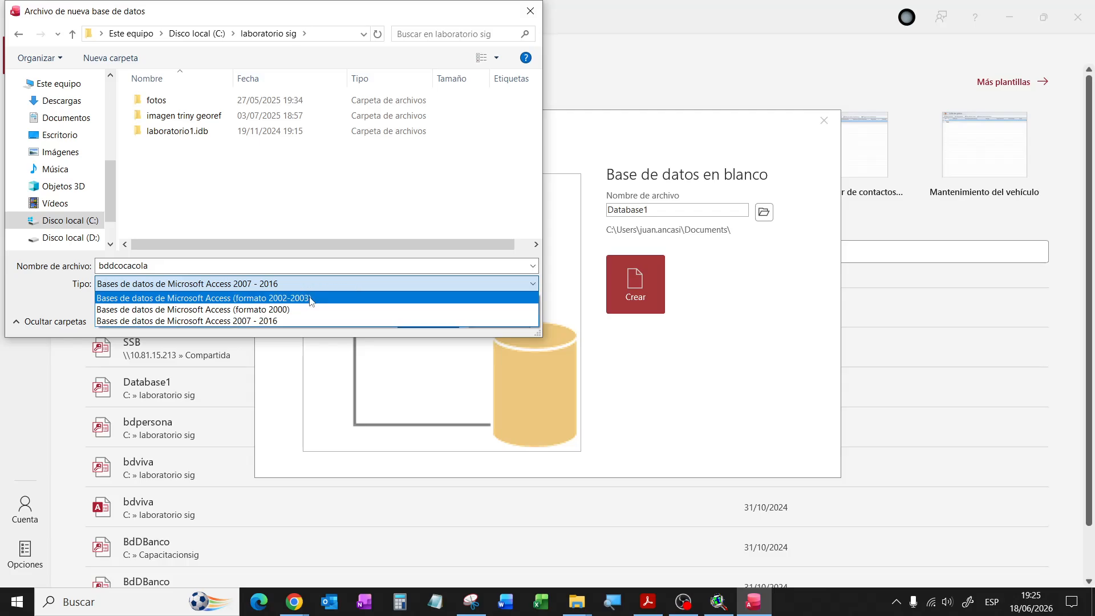
{"action": "left_click", "coordinate": [275, 298]}
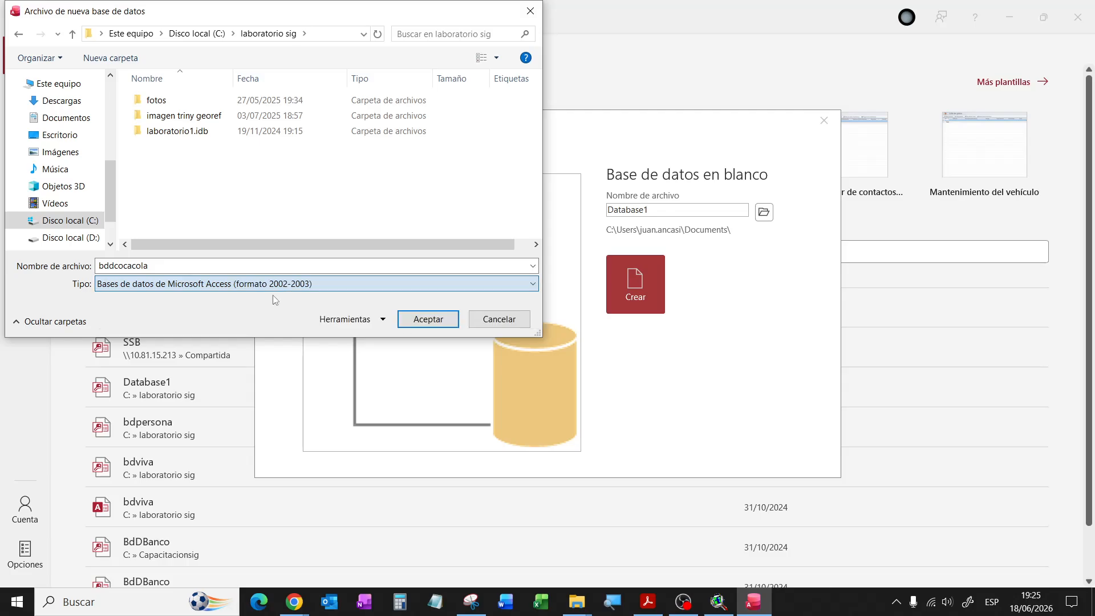
{"action": "left_click", "coordinate": [427, 319]}
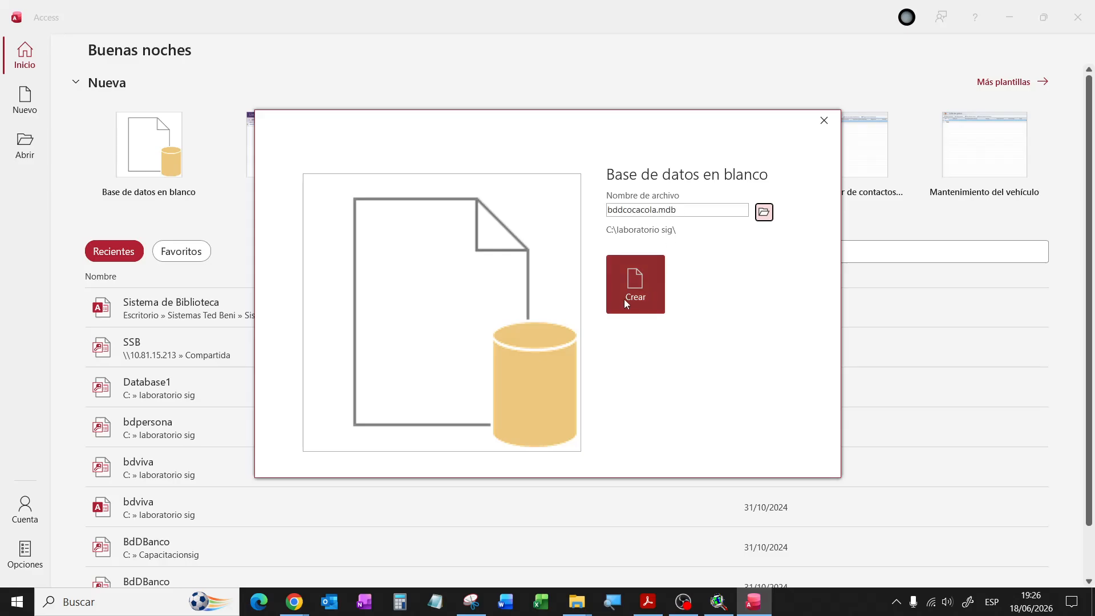
Step: Create the bddcocacola.mdb database, opening its new Tabla1 table
{"action": "left_click", "coordinate": [639, 291]}
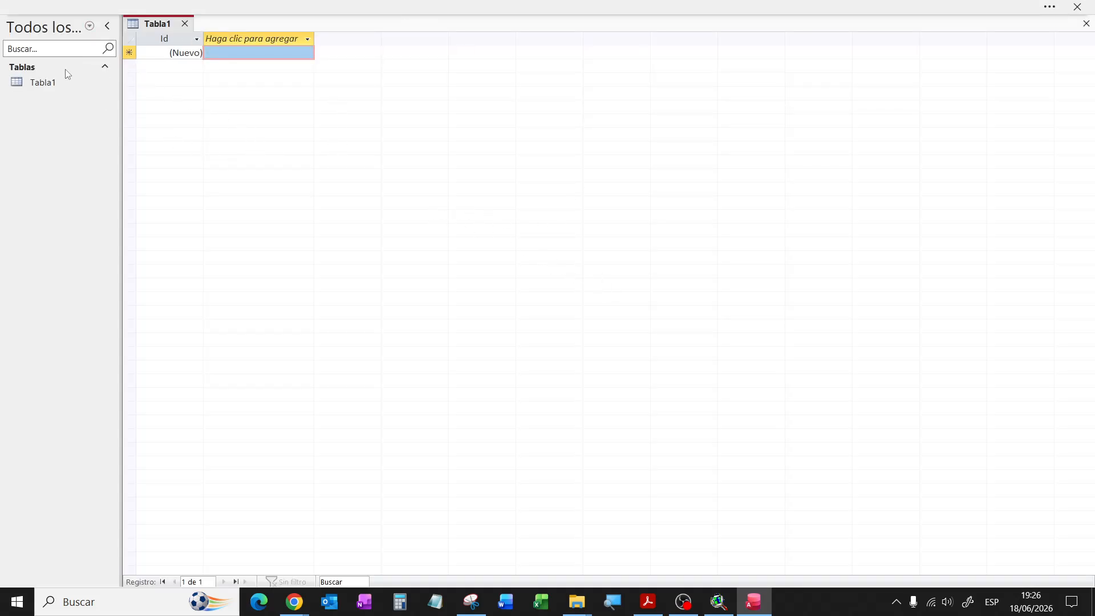
{"action": "left_click", "coordinate": [90, 27]}
{"action": "left_click", "coordinate": [88, 26]}
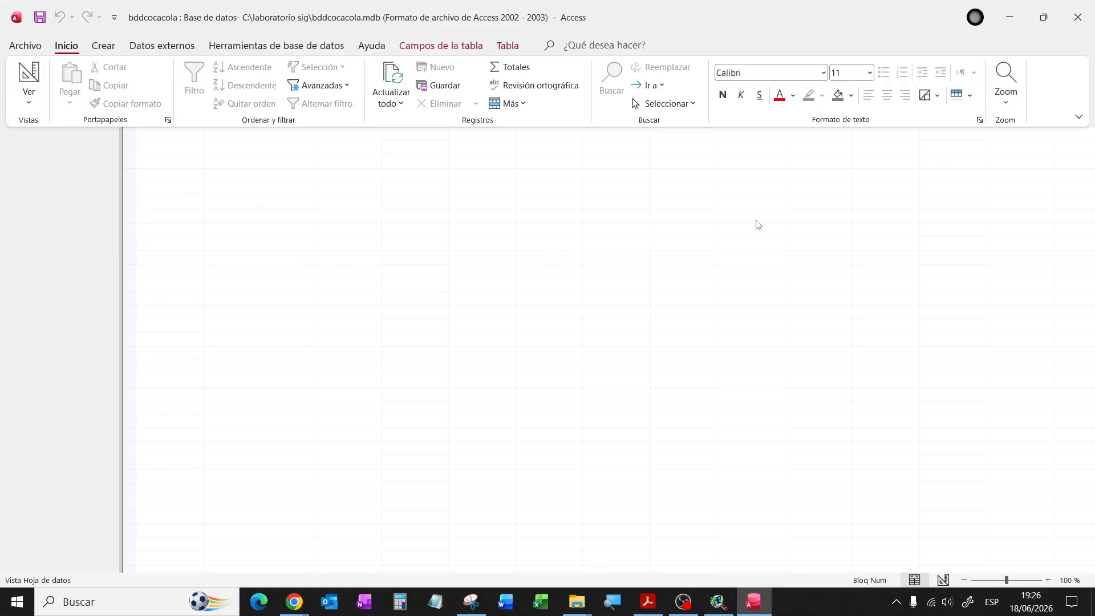
{"action": "left_click", "coordinate": [96, 256]}
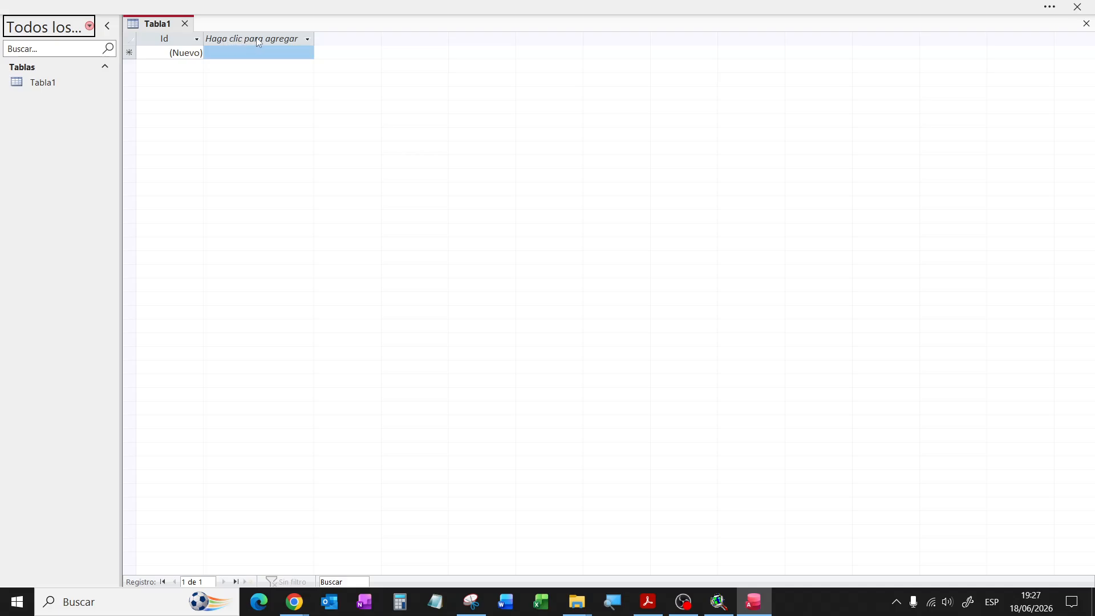
{"action": "left_click", "coordinate": [308, 39]}
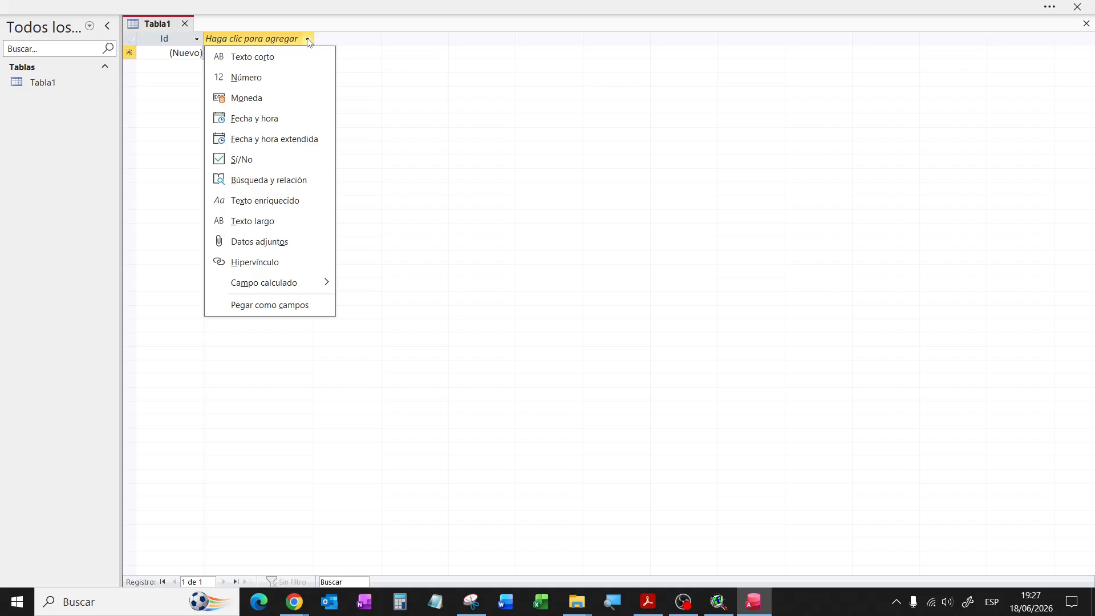
{"action": "left_click", "coordinate": [163, 61]}
{"action": "left_click_drag", "start_coordinate": [166, 54], "coordinate": [234, 91]}
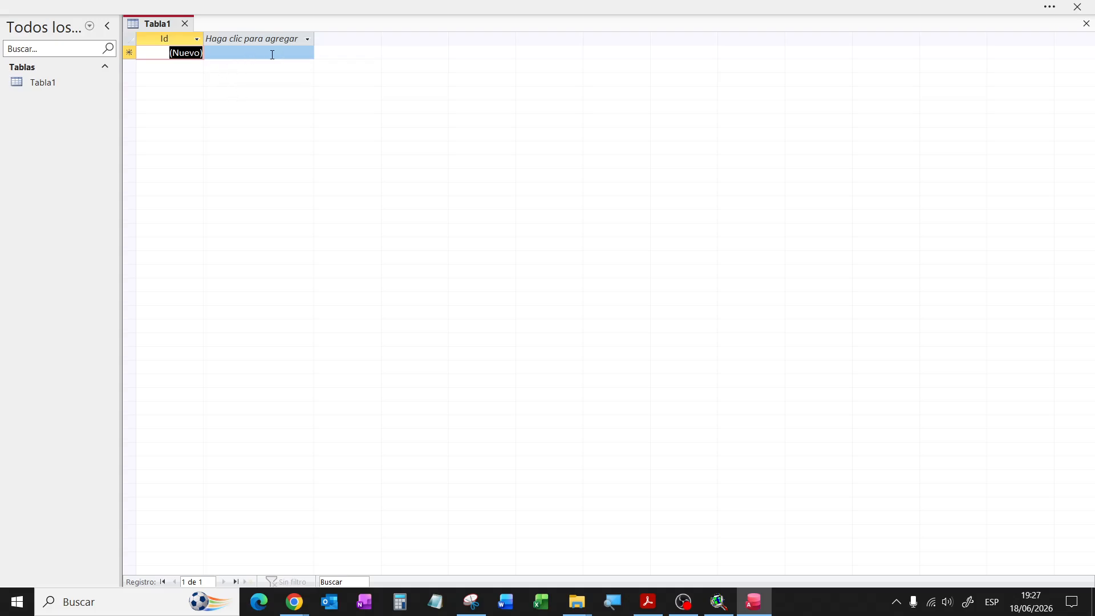
{"action": "left_click", "coordinate": [197, 39]}
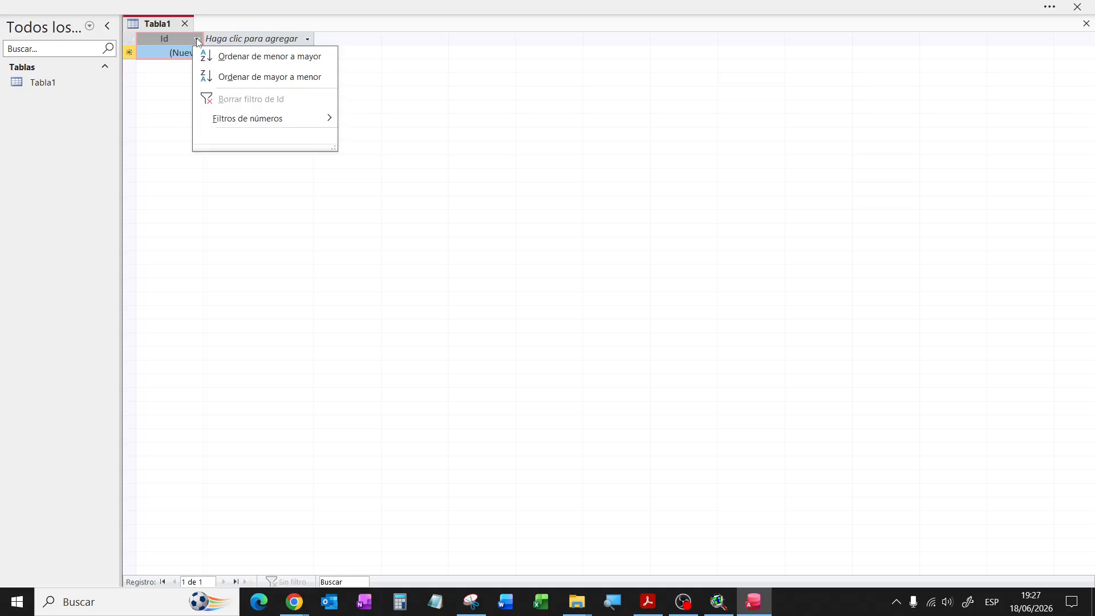
{"action": "left_click", "coordinate": [180, 51]}
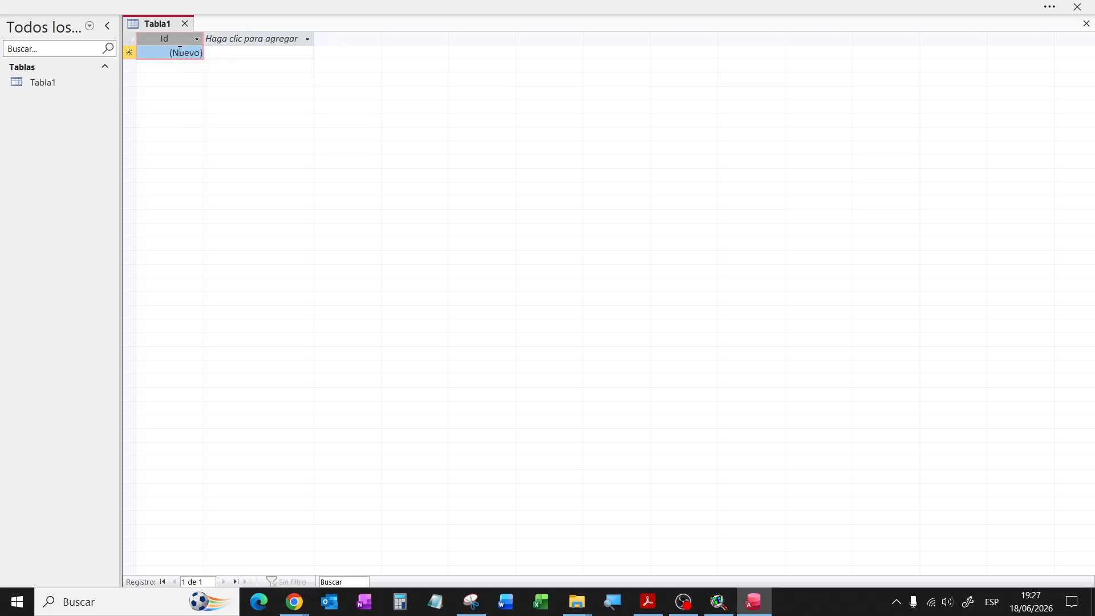
Step: Add a numeric Campo1 field to Tabla1 and bring up the Ver view choices
{"action": "left_click", "coordinate": [306, 39]}
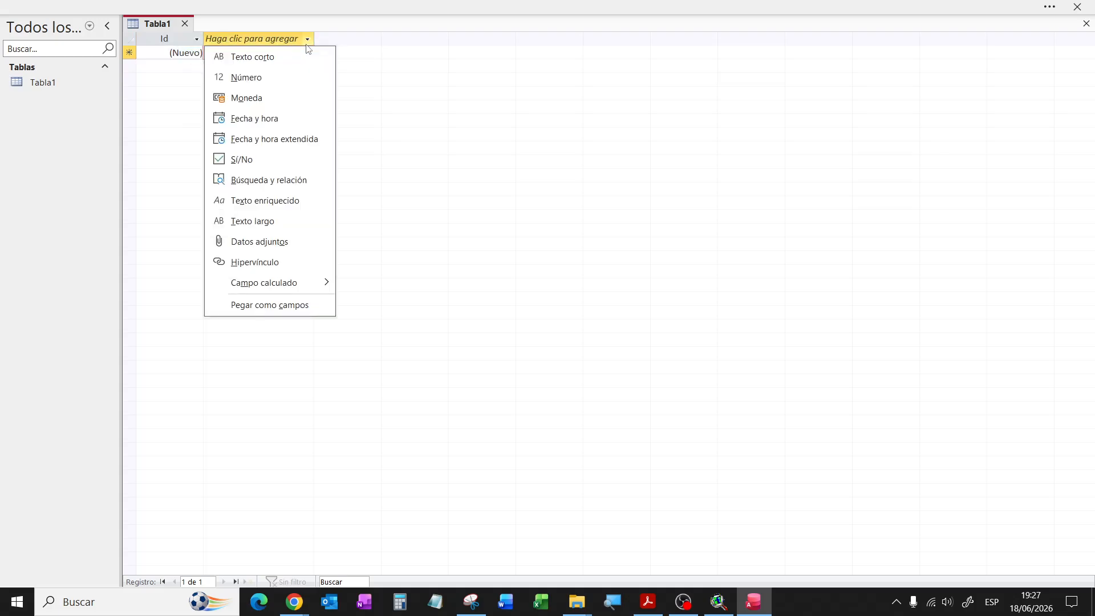
{"action": "left_click", "coordinate": [266, 80]}
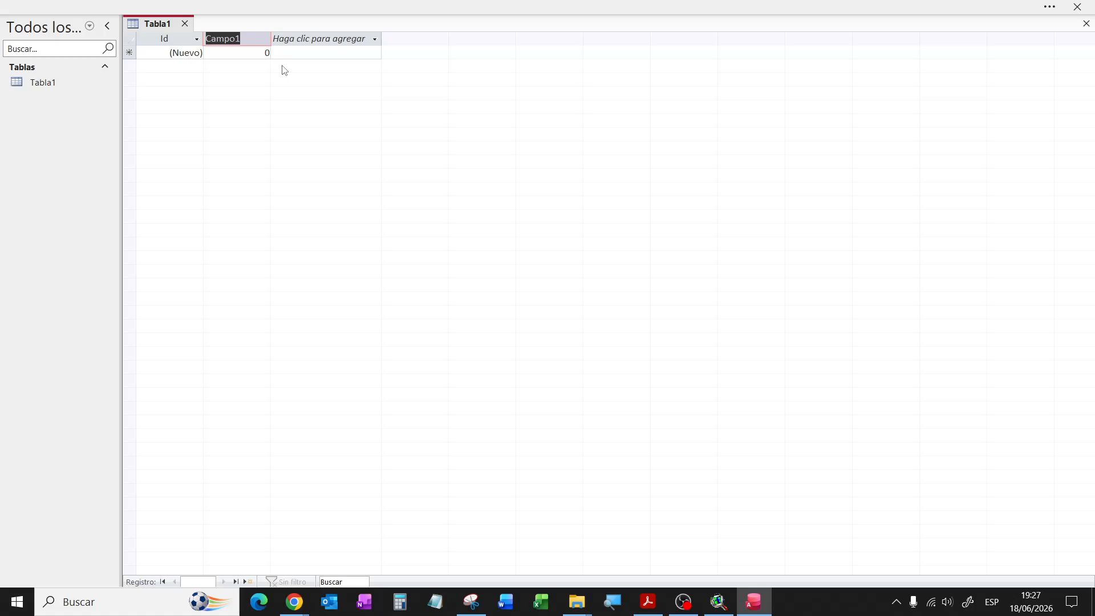
{"action": "left_click", "coordinate": [197, 39]}
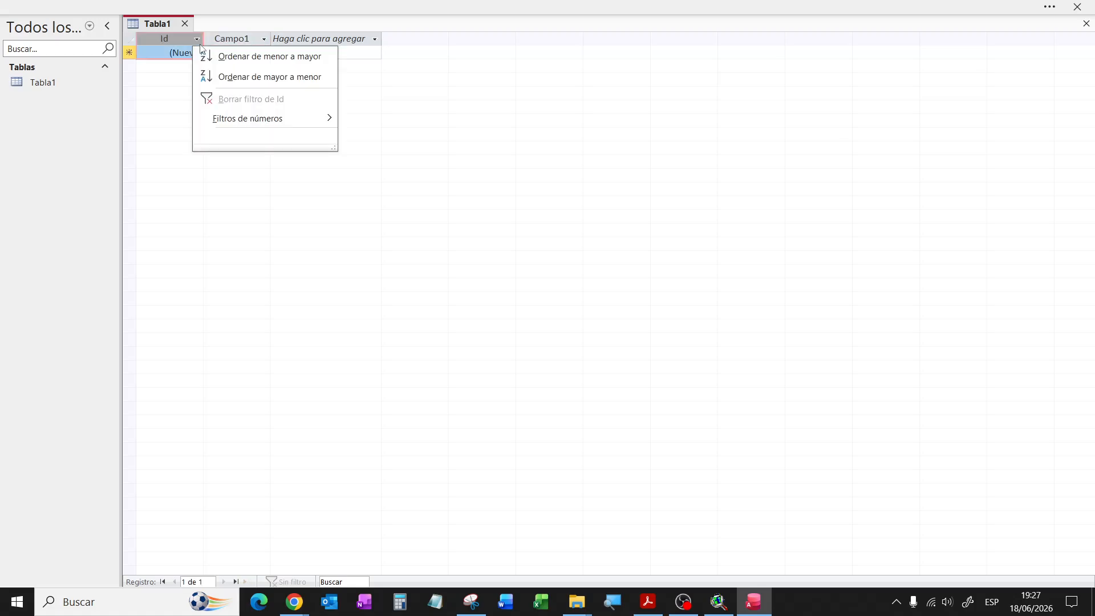
{"action": "left_click", "coordinate": [244, 38]}
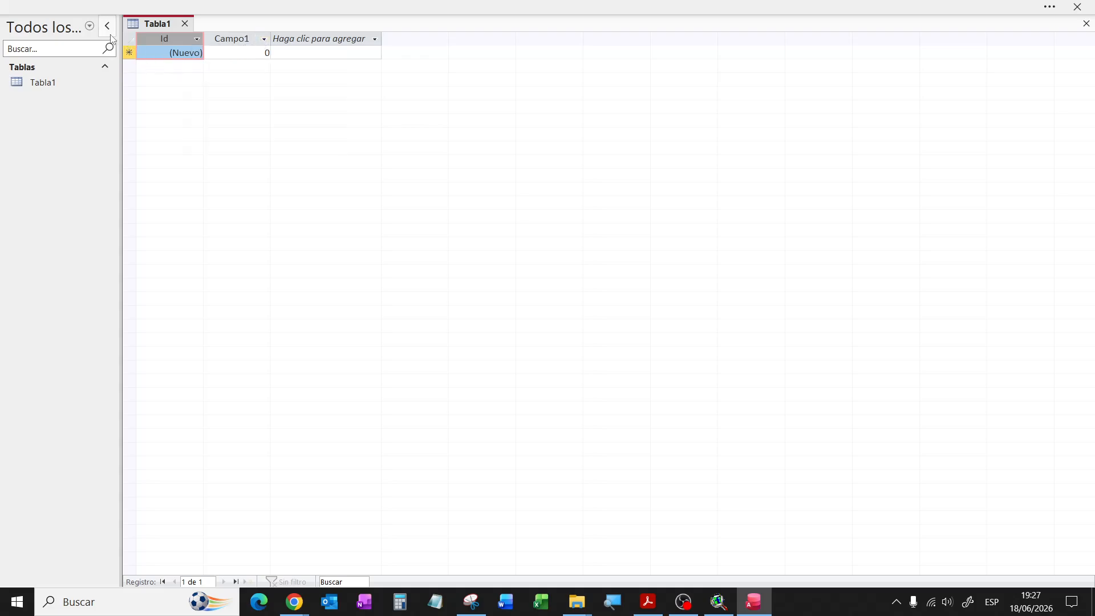
{"action": "left_click", "coordinate": [1048, 10]}
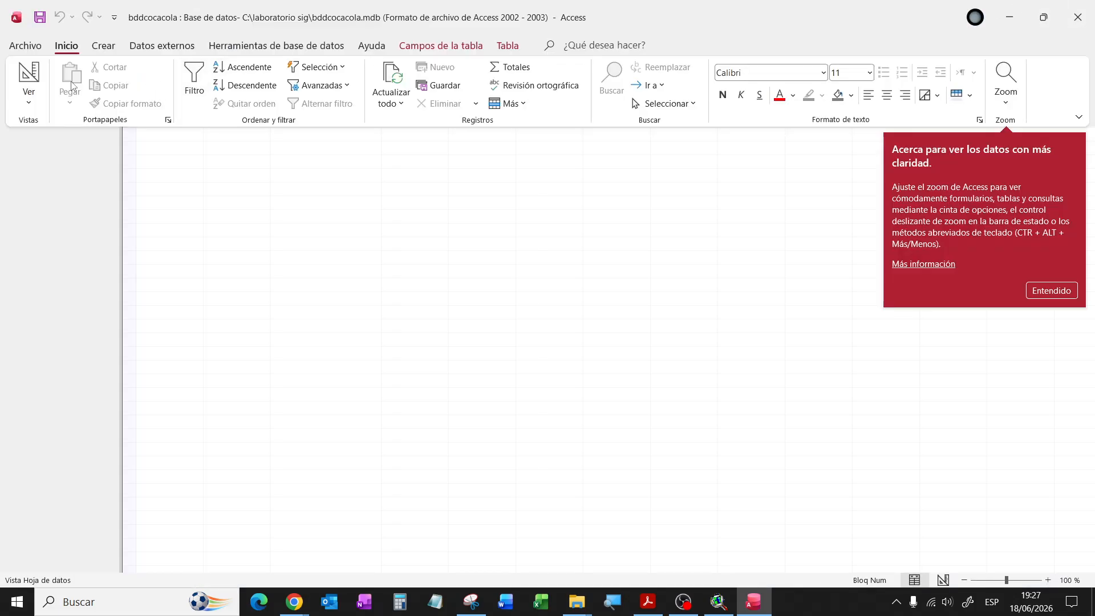
{"action": "left_click", "coordinate": [28, 102]}
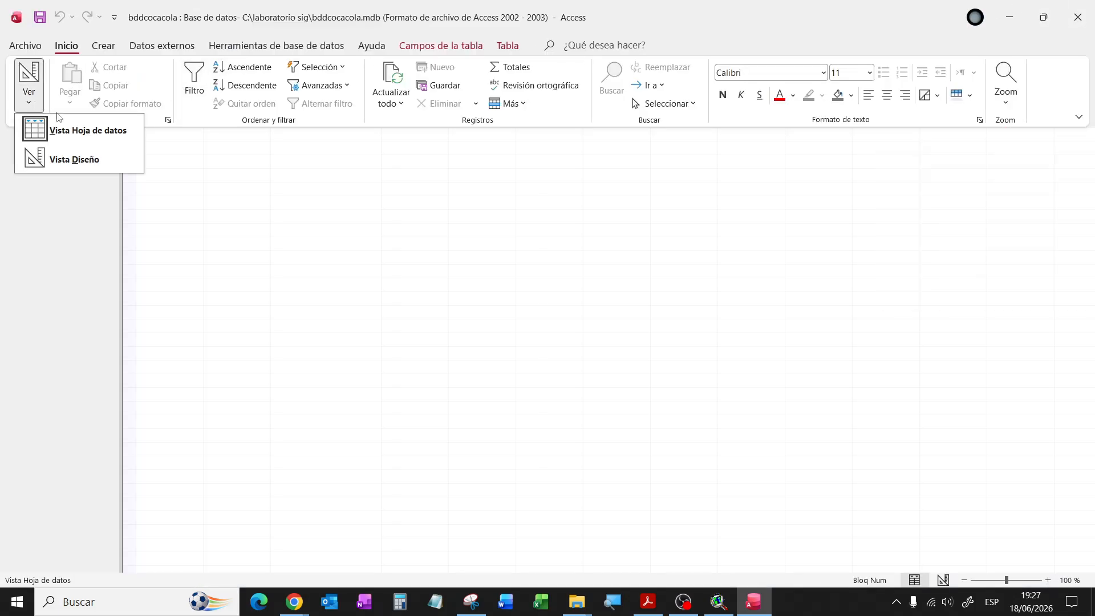
Step: Switch to Vista Diseño, save the table as Tabla1, and make Id a Número field
{"action": "left_click", "coordinate": [73, 160]}
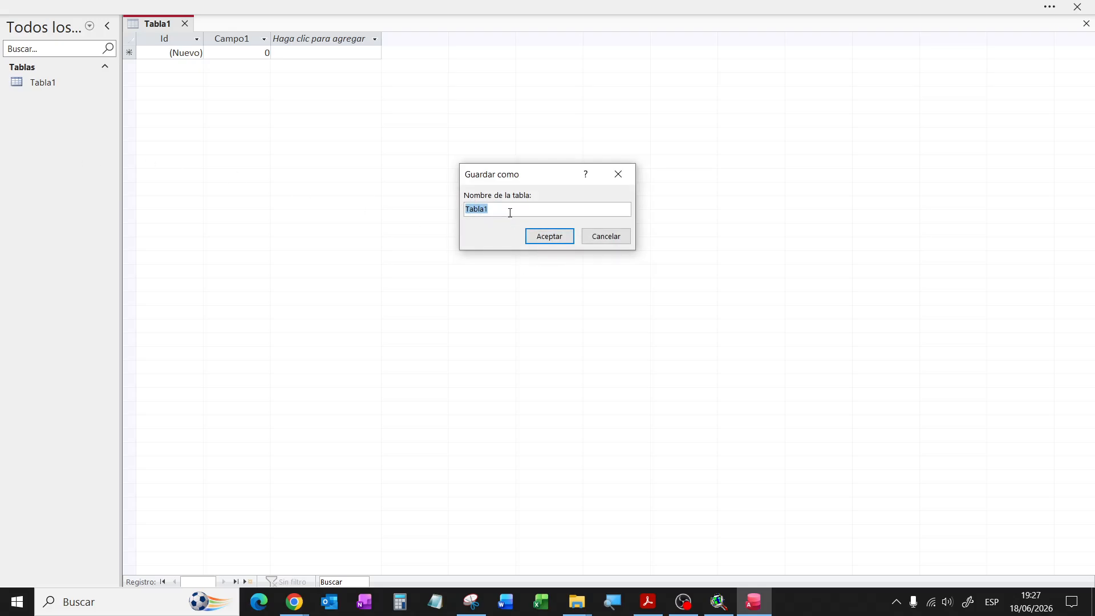
{"action": "left_click", "coordinate": [552, 237]}
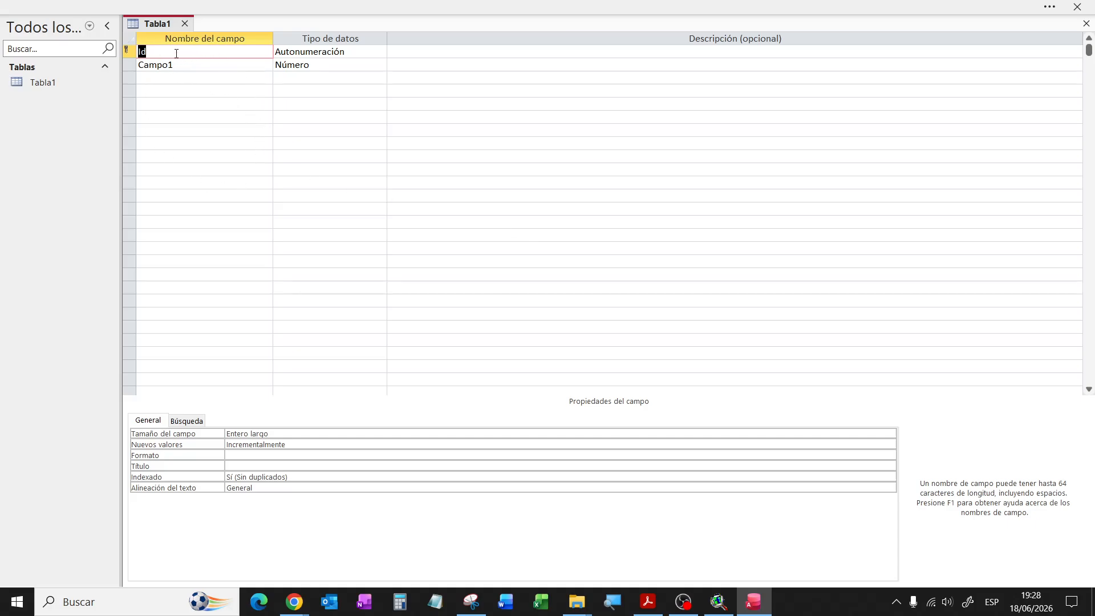
{"action": "left_click", "coordinate": [348, 55]}
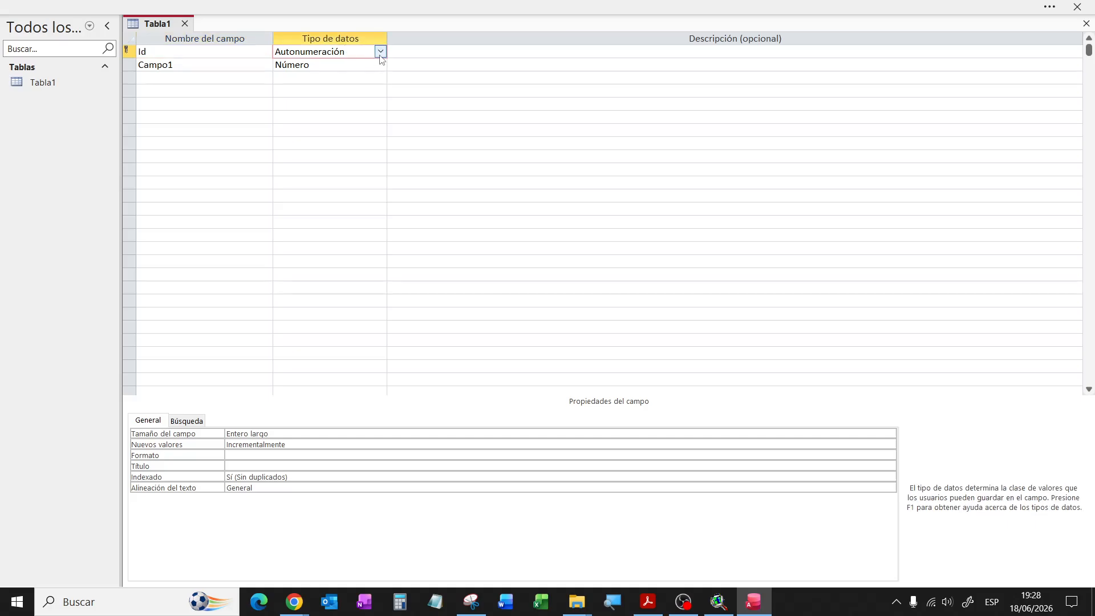
{"action": "left_click", "coordinate": [380, 53]}
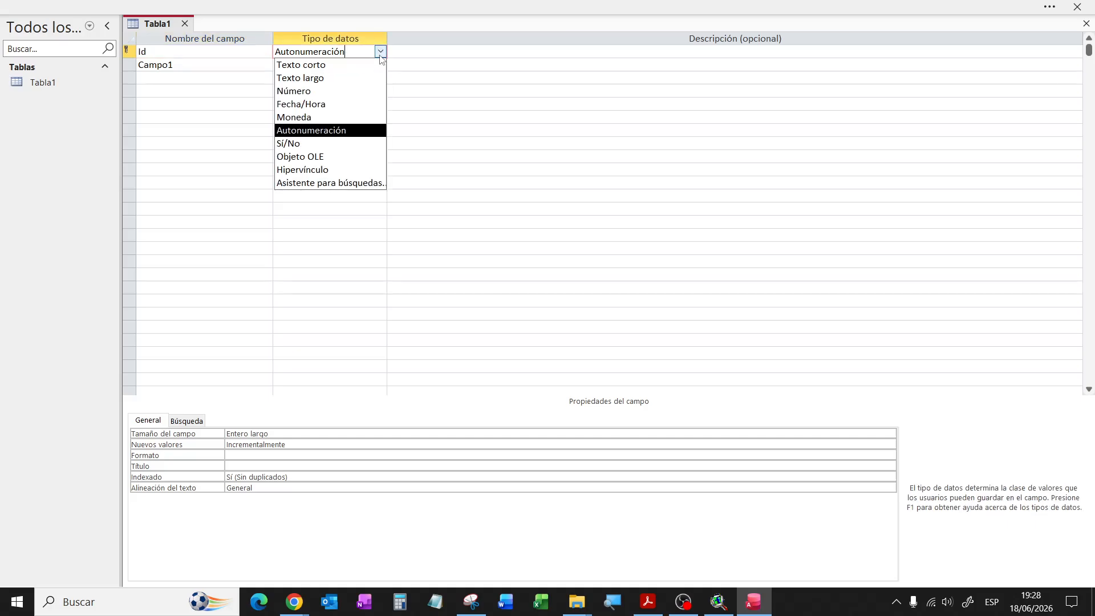
{"action": "left_click", "coordinate": [314, 91]}
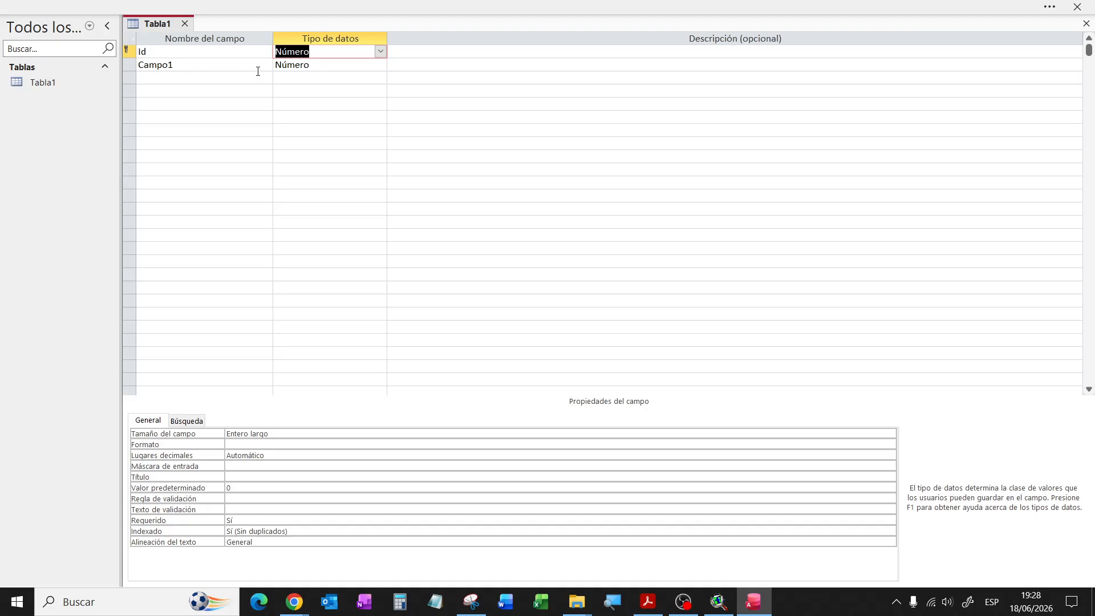
Step: Rename Campo1 to nombres and add apellidos, both as Texto corto fields
{"action": "left_click", "coordinate": [232, 67]}
{"action": "left_click_drag", "start_coordinate": [173, 66], "coordinate": [138, 68]}
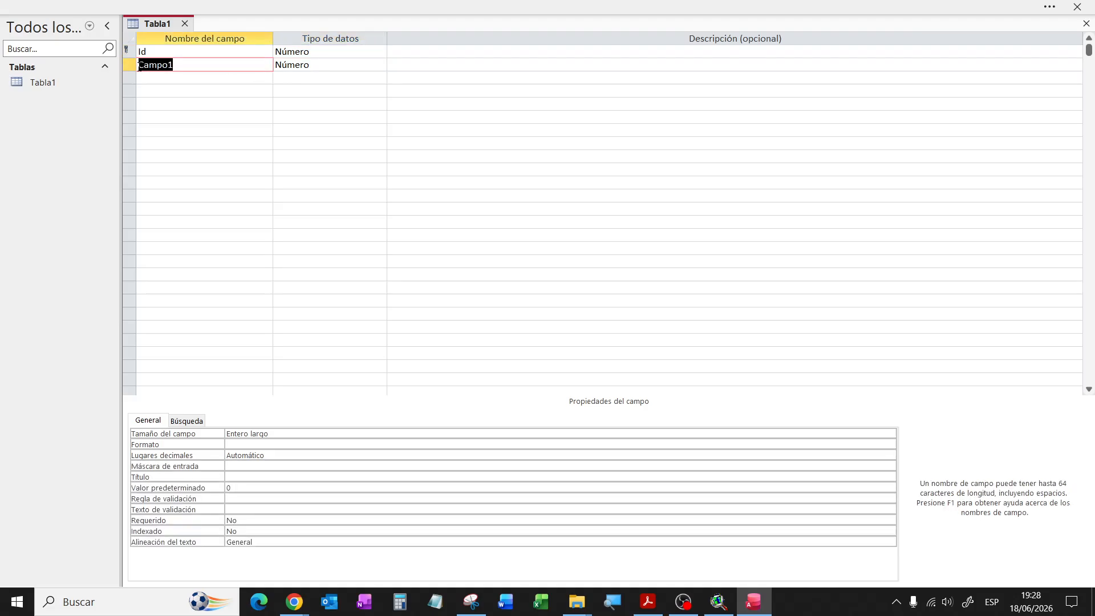
{"action": "type", "text": "nombres"}
{"action": "left_click", "coordinate": [357, 67]}
{"action": "left_click", "coordinate": [380, 65]}
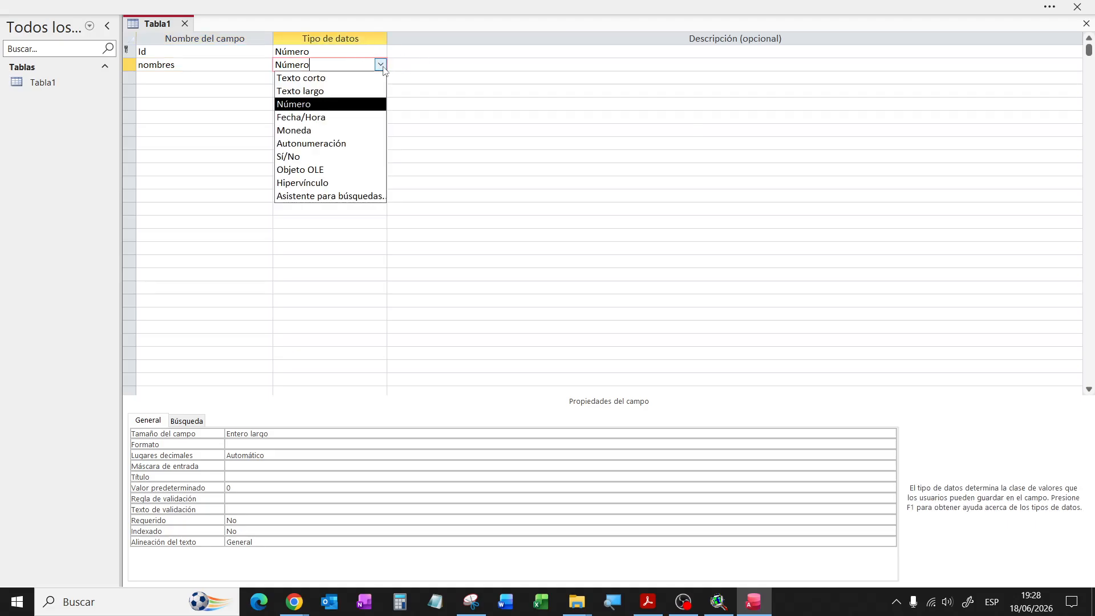
{"action": "left_click", "coordinate": [311, 78]}
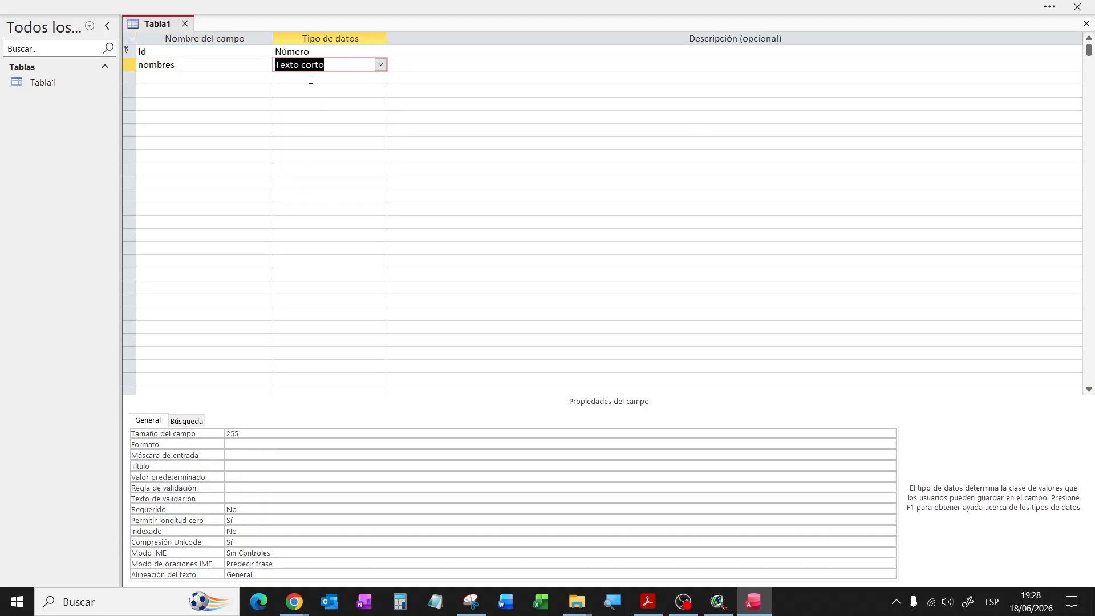
{"action": "left_click", "coordinate": [240, 81]}
{"action": "type", "text": "apellidos"}
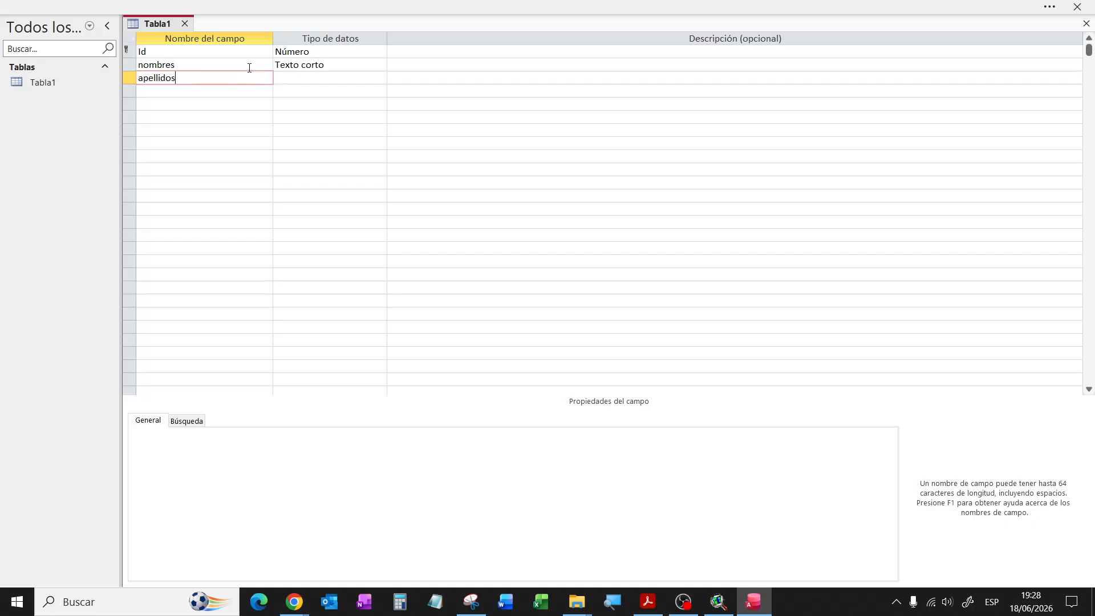
{"action": "left_click", "coordinate": [298, 81]}
Step: Add edad and peso as Número fields
{"action": "left_click", "coordinate": [205, 90]}
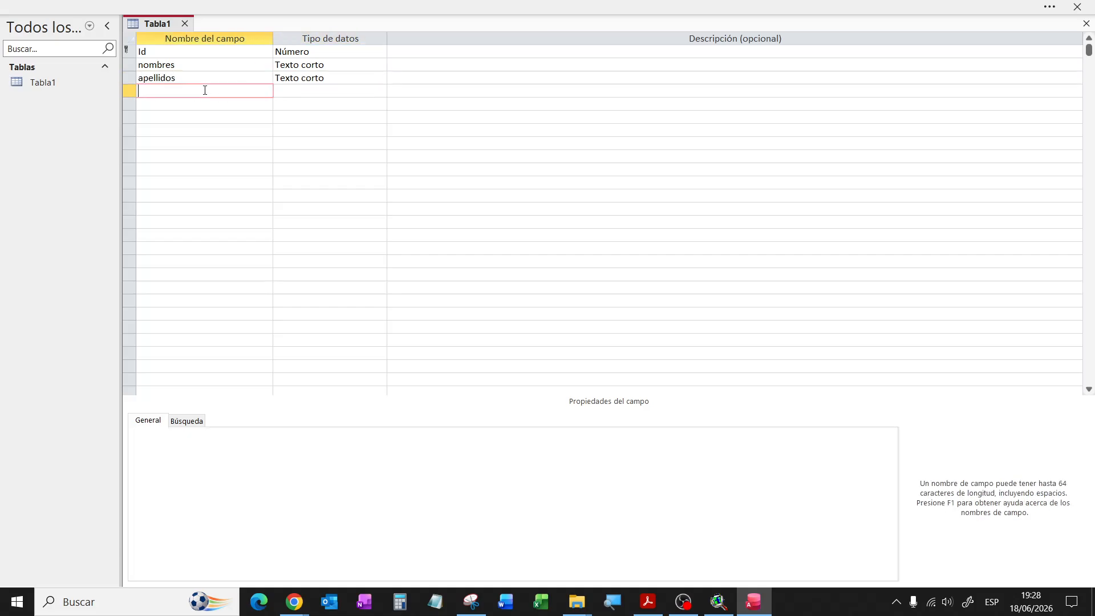
{"action": "type", "text": "edad"}
{"action": "left_click", "coordinate": [287, 93]}
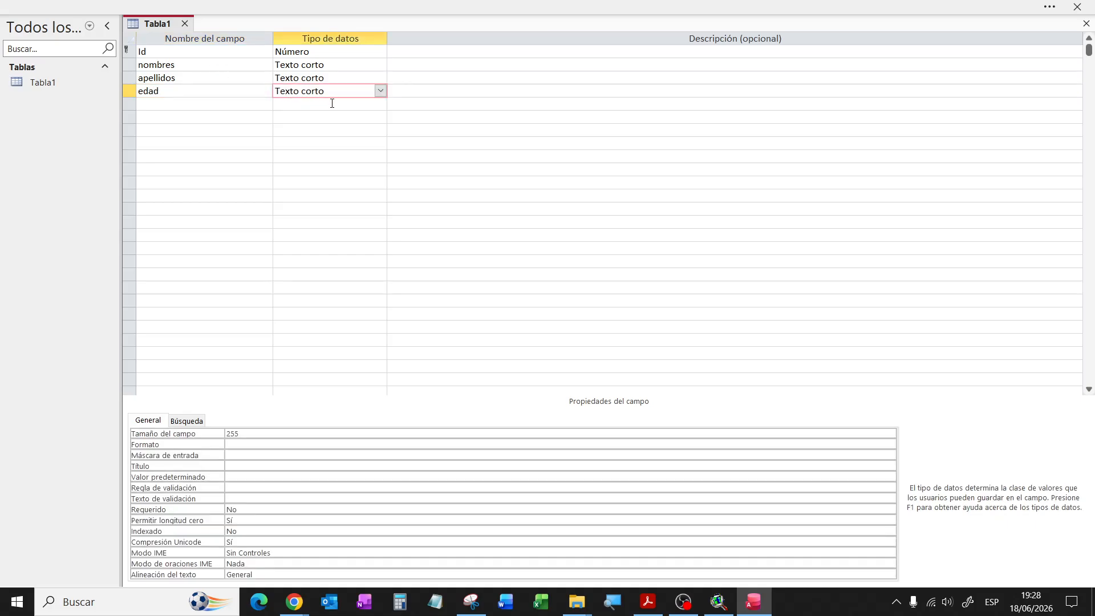
{"action": "left_click", "coordinate": [380, 90]}
{"action": "left_click", "coordinate": [292, 131]}
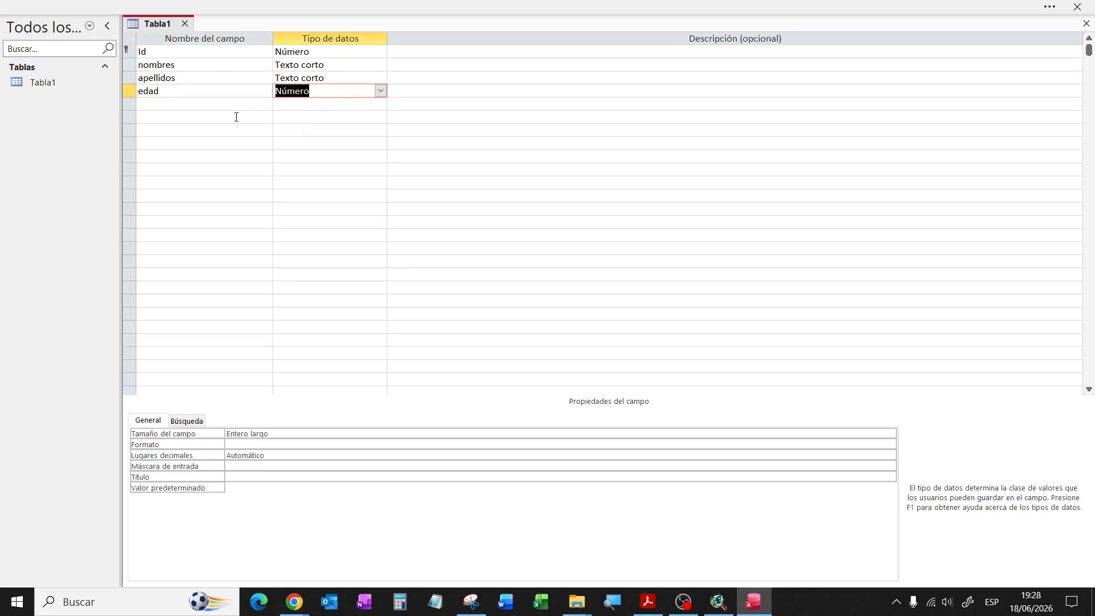
{"action": "left_click", "coordinate": [198, 105]}
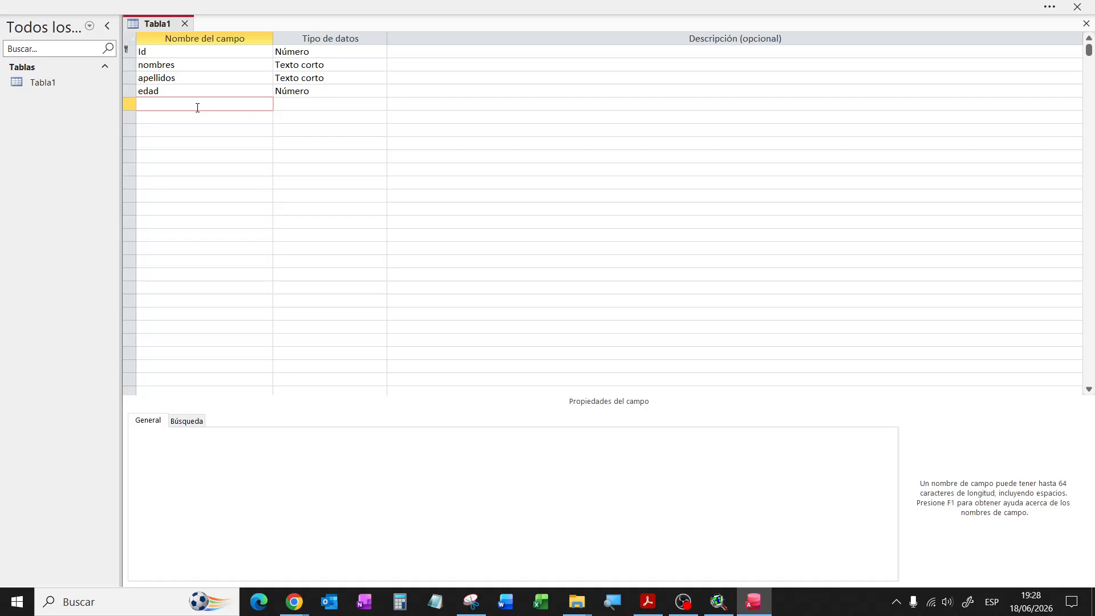
{"action": "type", "text": "peso"}
{"action": "left_click", "coordinate": [329, 108]}
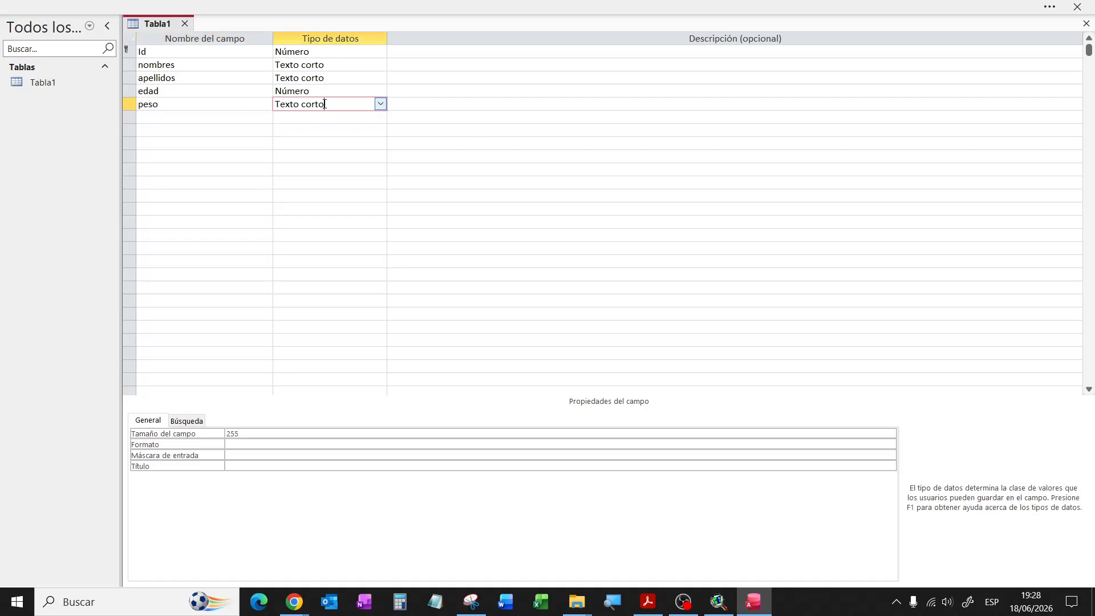
{"action": "left_click", "coordinate": [379, 103]}
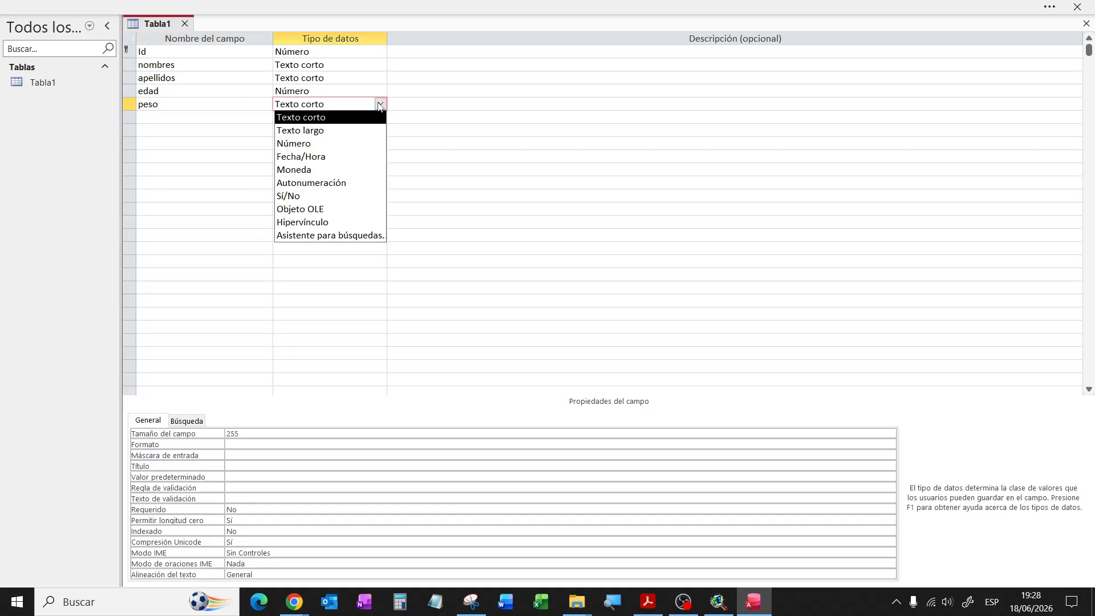
{"action": "left_click", "coordinate": [313, 144]}
Step: Add estadocivil as a Texto corto field
{"action": "left_click", "coordinate": [159, 122]}
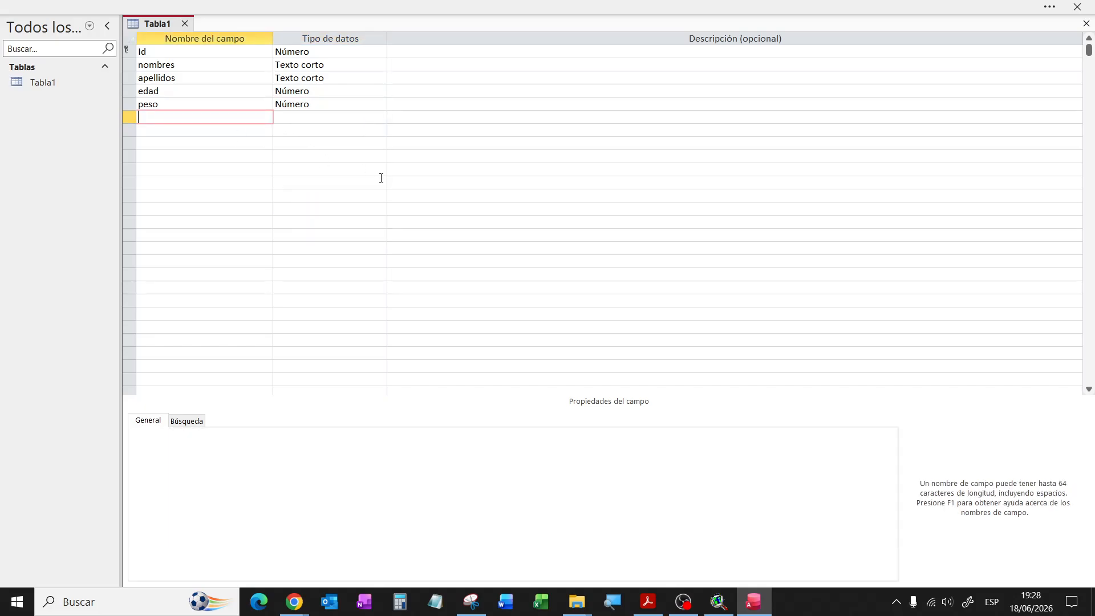
{"action": "type", "text": "estadocivil"}
{"action": "left_click", "coordinate": [315, 115]}
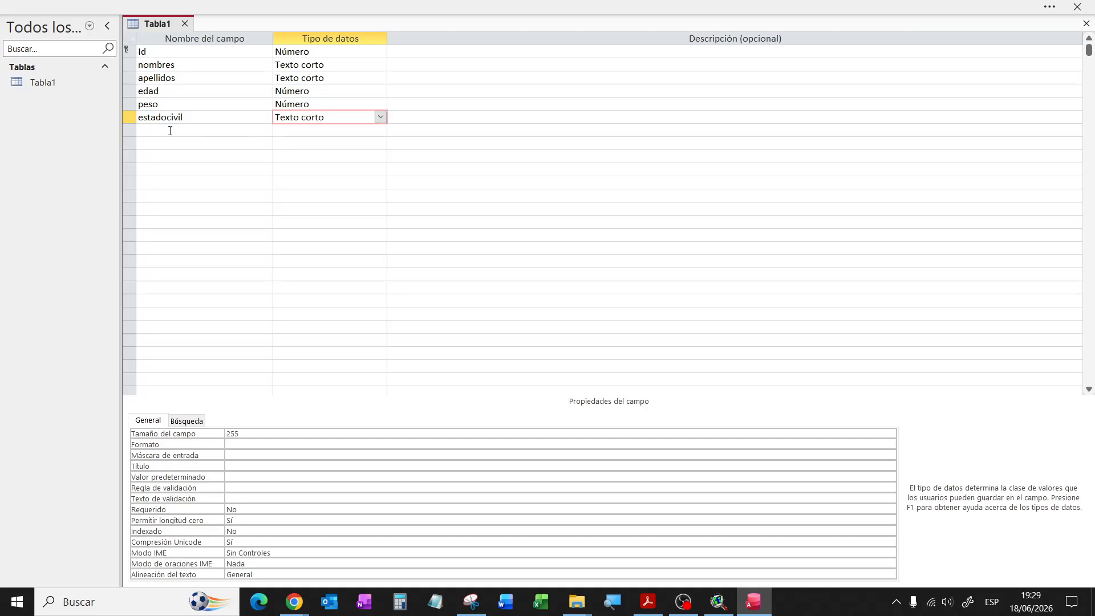
Step: Name the seventh field fecha_pedido, replacing the mistakenly typed deuda
{"action": "left_click", "coordinate": [198, 129]}
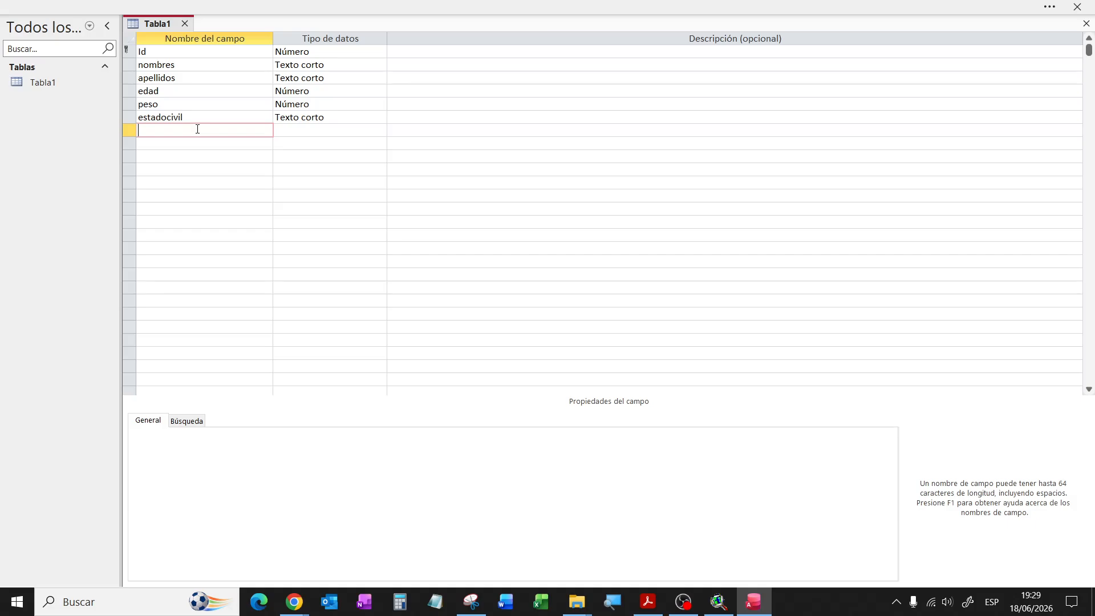
{"action": "type", "text": "f"}
{"action": "key", "text": "BackSpace"}
{"action": "type", "text": "deuda"}
{"action": "key", "text": "BackSpace"}
{"action": "type", "text": "a"}
{"action": "left_click_drag", "start_coordinate": [174, 131], "coordinate": [135, 131]}
{"action": "key", "text": "BackSpace"}
{"action": "type", "text": "fecha_pedido"}
Step: Set fecha_pedido's data type to Fecha/Hora
{"action": "left_click", "coordinate": [295, 134]}
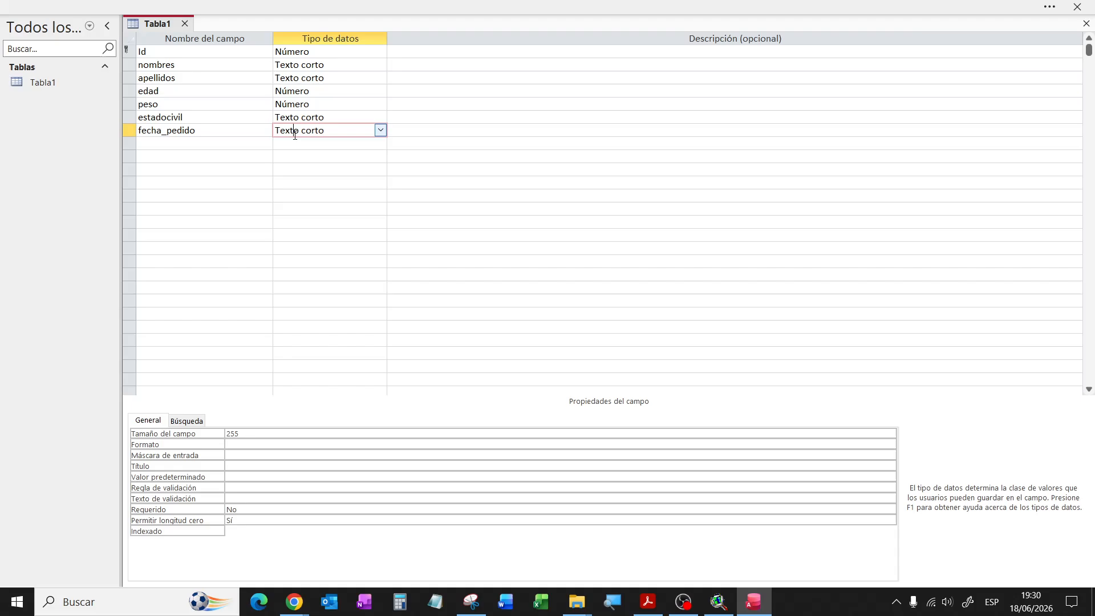
{"action": "left_click", "coordinate": [379, 139]}
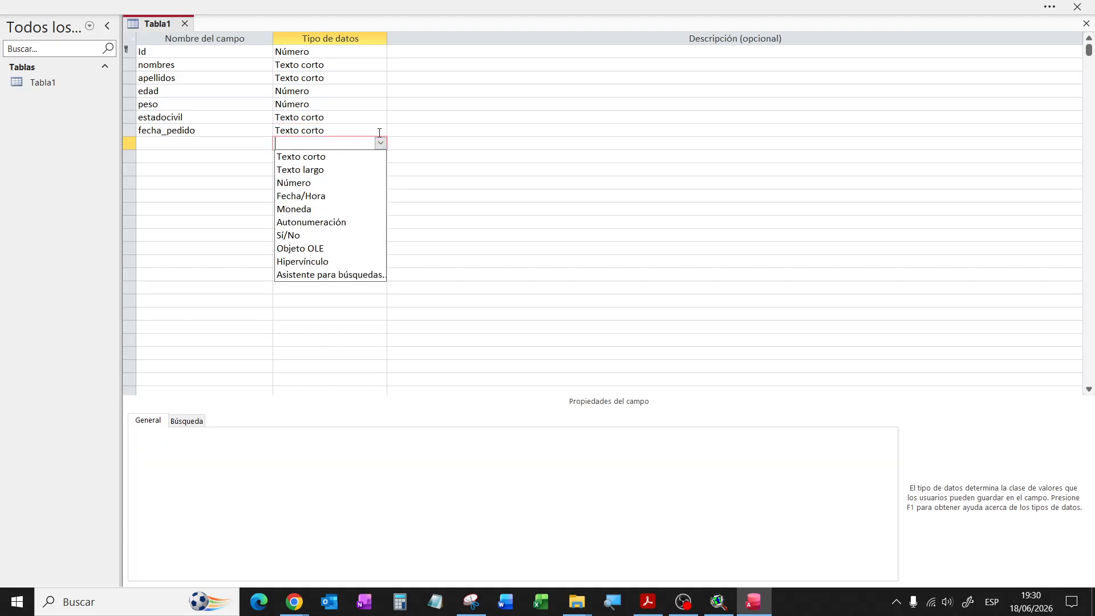
{"action": "left_click", "coordinate": [327, 197]}
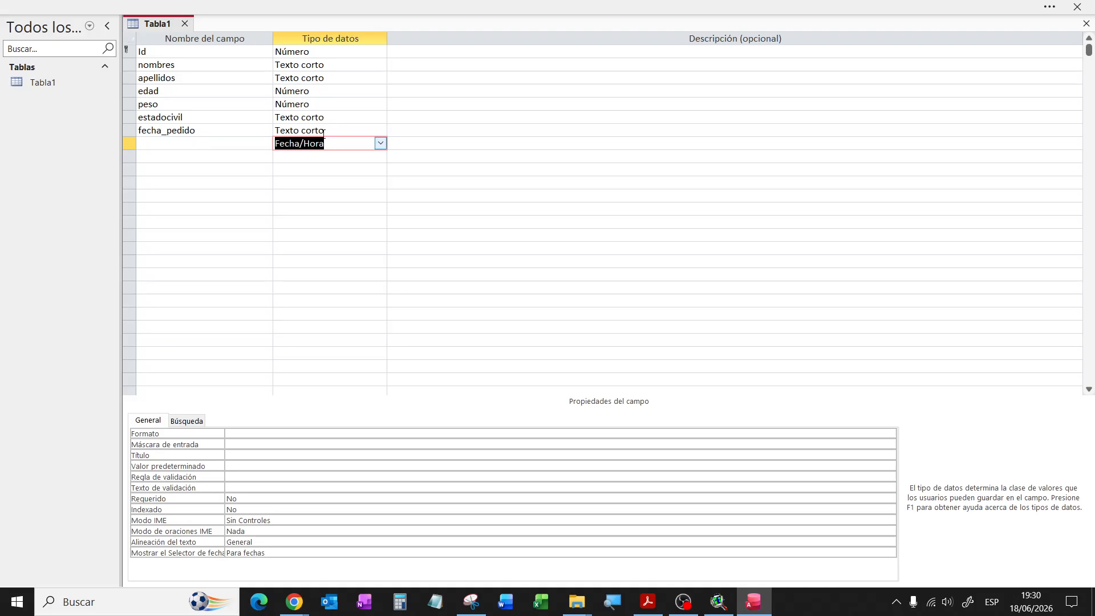
{"action": "left_click", "coordinate": [356, 130]}
{"action": "left_click", "coordinate": [380, 130]}
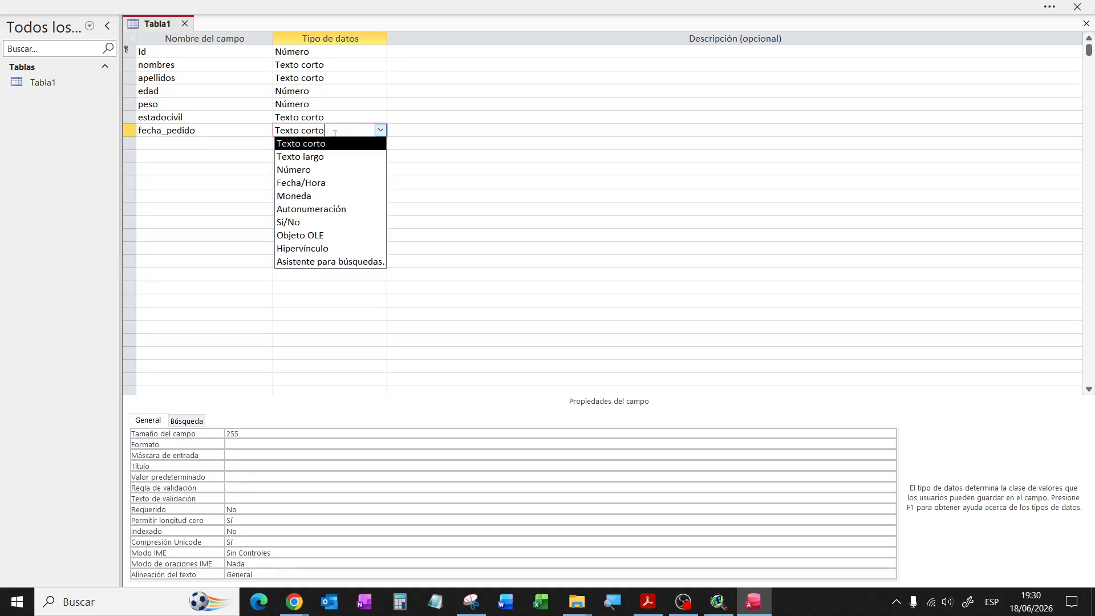
{"action": "left_click", "coordinate": [315, 181]}
Step: Add an estado_pedido field with Texto corto data type
{"action": "left_click", "coordinate": [186, 143]}
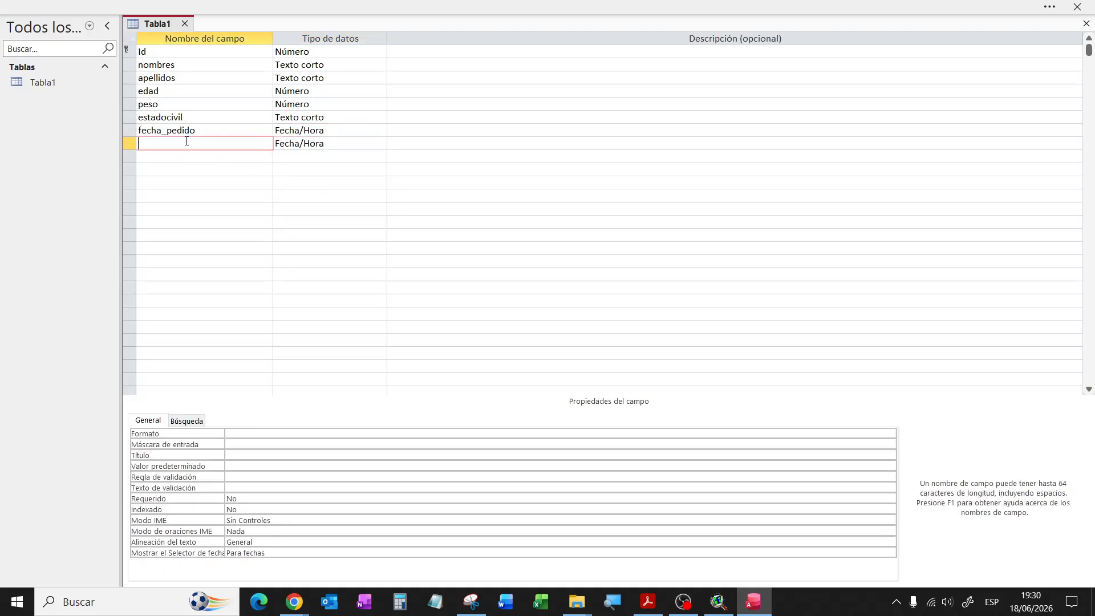
{"action": "type", "text": "estado_pedido"}
{"action": "left_click", "coordinate": [355, 142]}
{"action": "left_click", "coordinate": [380, 143]}
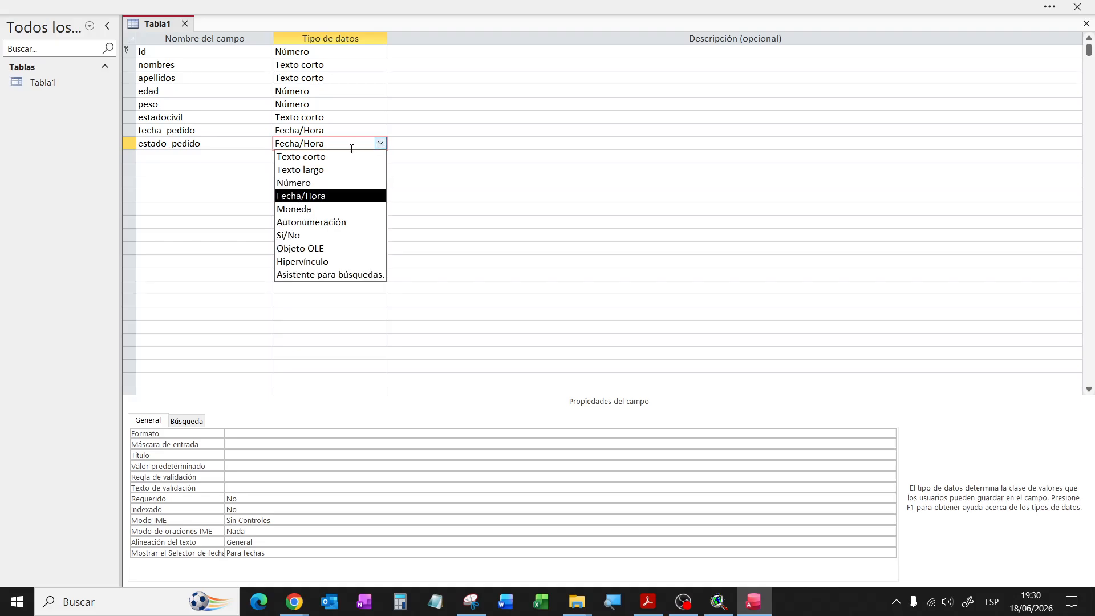
{"action": "left_click", "coordinate": [311, 157]}
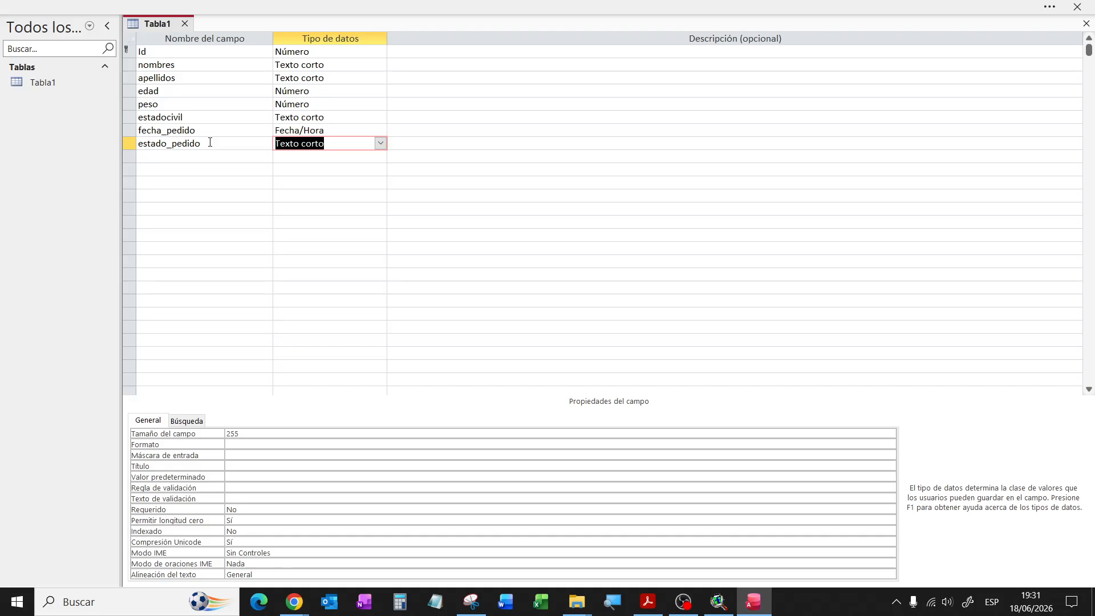
{"action": "left_click", "coordinate": [200, 104]}
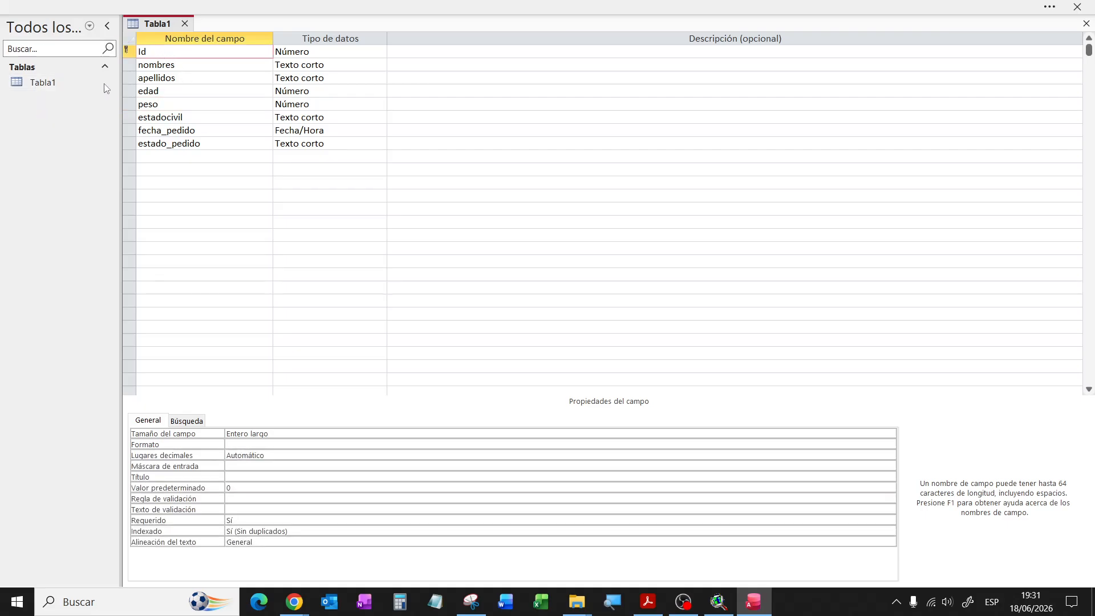
Step: Save the Tabla1 design, switch to Vista Hoja de datos, and enter Id 12345
{"action": "left_click", "coordinate": [1049, 7]}
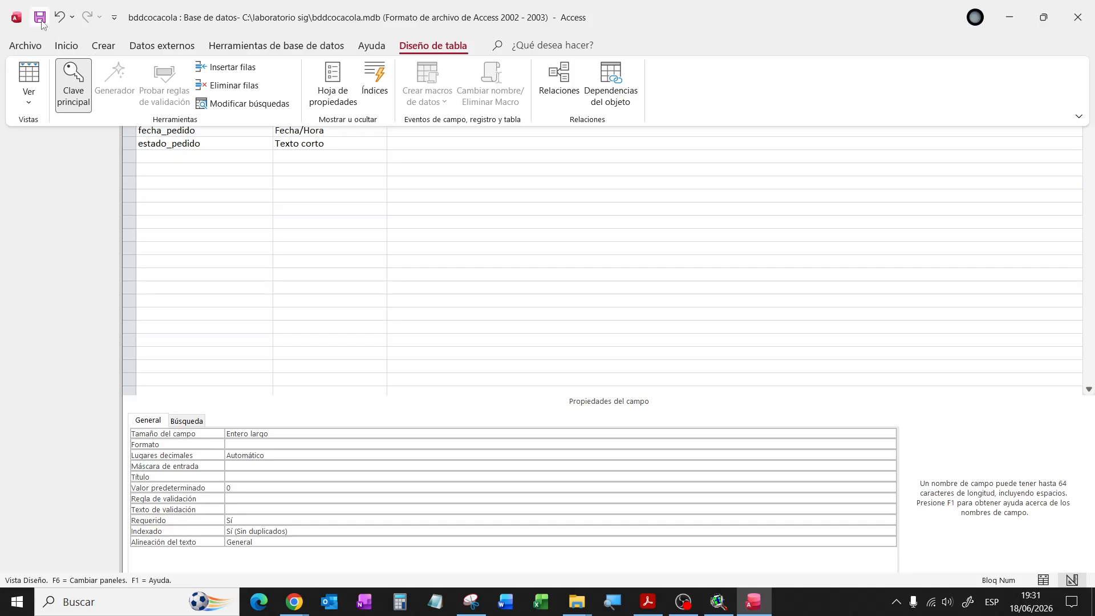
{"action": "left_click", "coordinate": [40, 18]}
{"action": "left_click", "coordinate": [35, 107]}
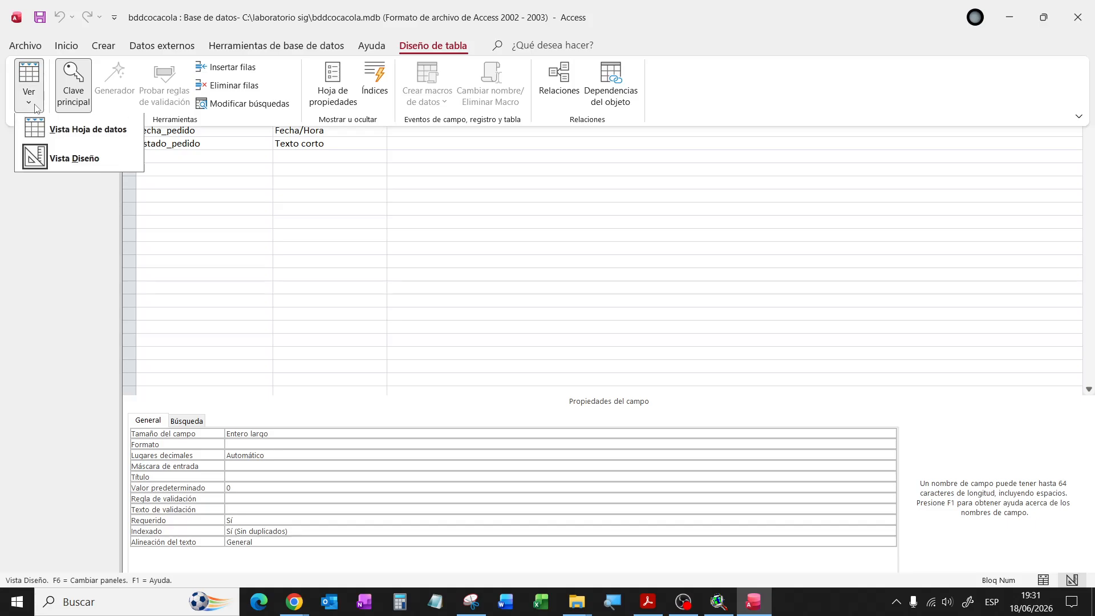
{"action": "left_click", "coordinate": [80, 130]}
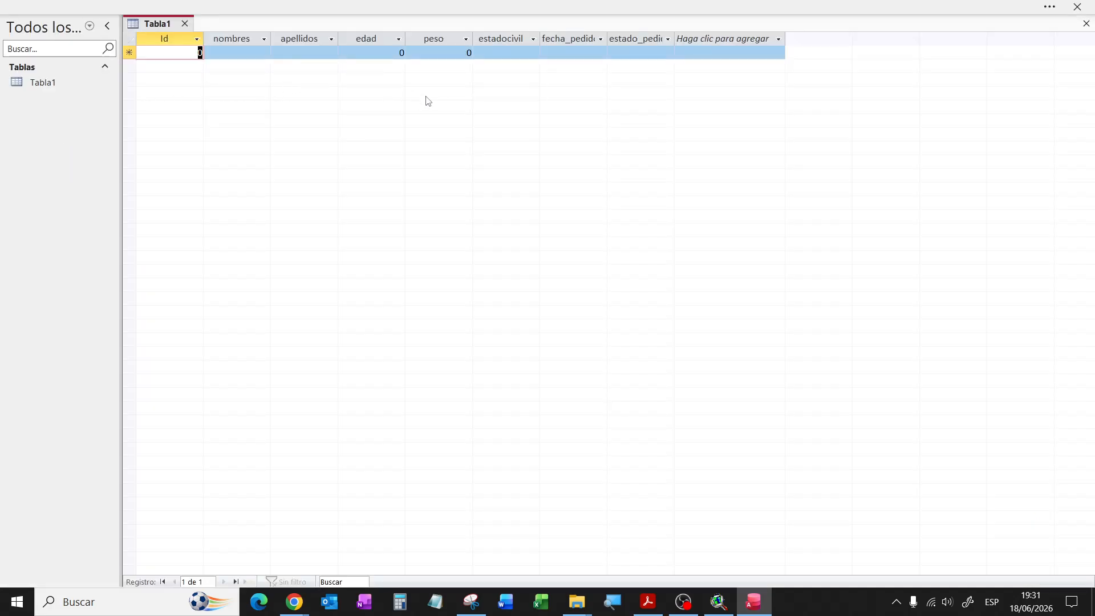
{"action": "type", "text": "12345"}
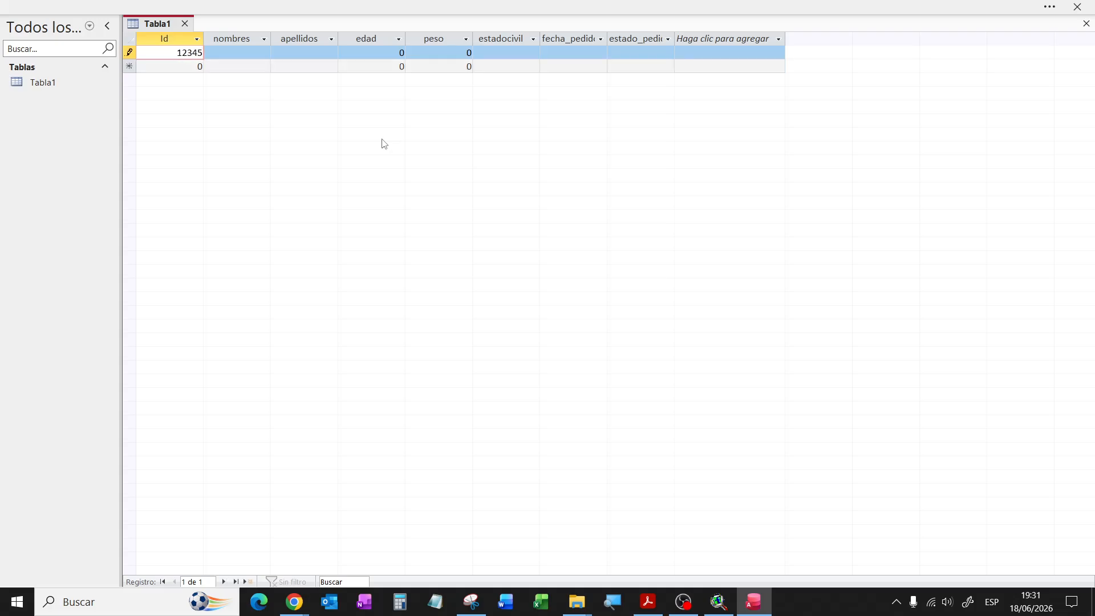
{"action": "left_click", "coordinate": [258, 55]}
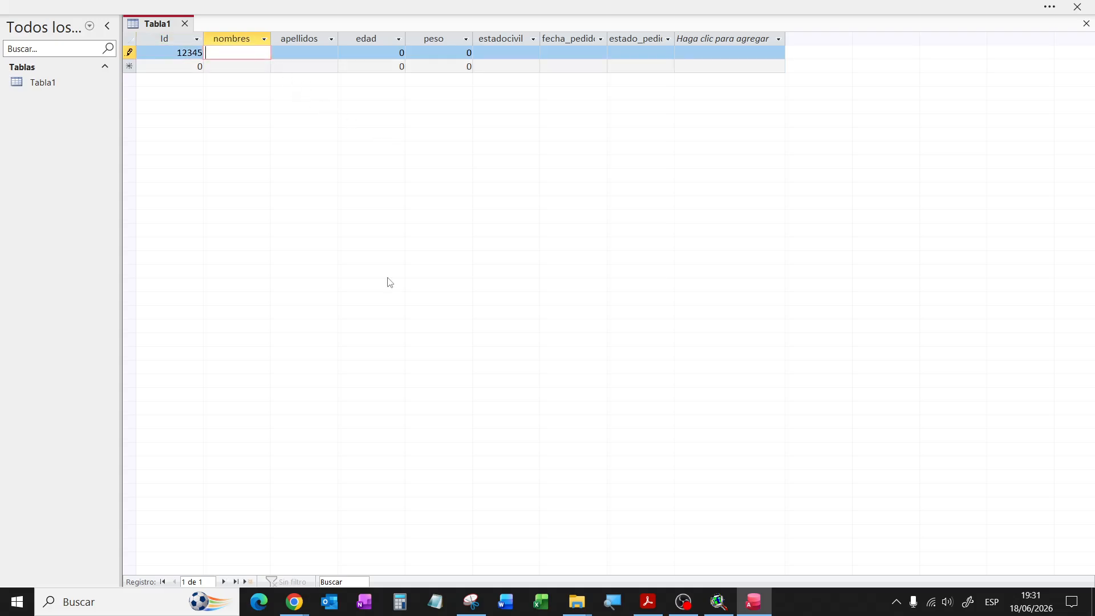
{"action": "left_click", "coordinate": [721, 602]}
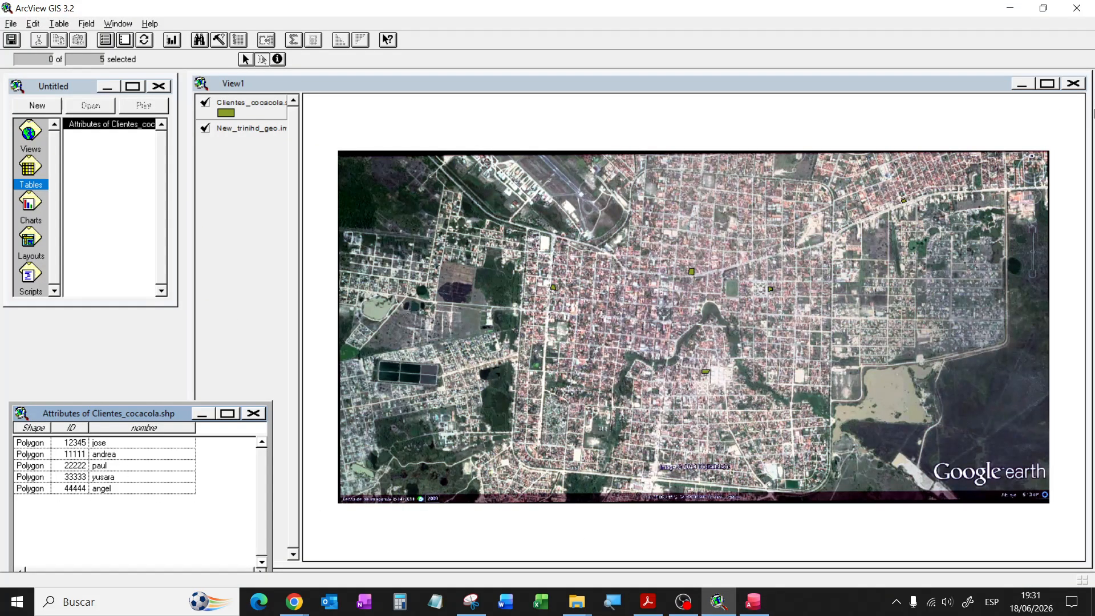
{"action": "left_click", "coordinate": [1010, 8]}
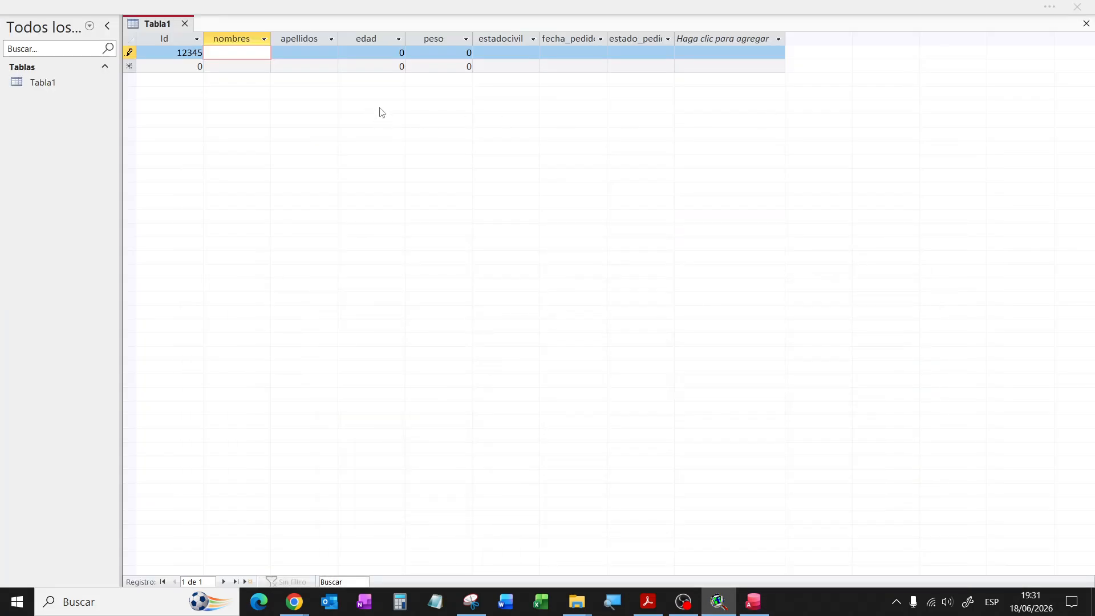
Step: Enter the client's first name and surname, edad 25, peso 78 and estadocivil casado
{"action": "left_click", "coordinate": [261, 55]}
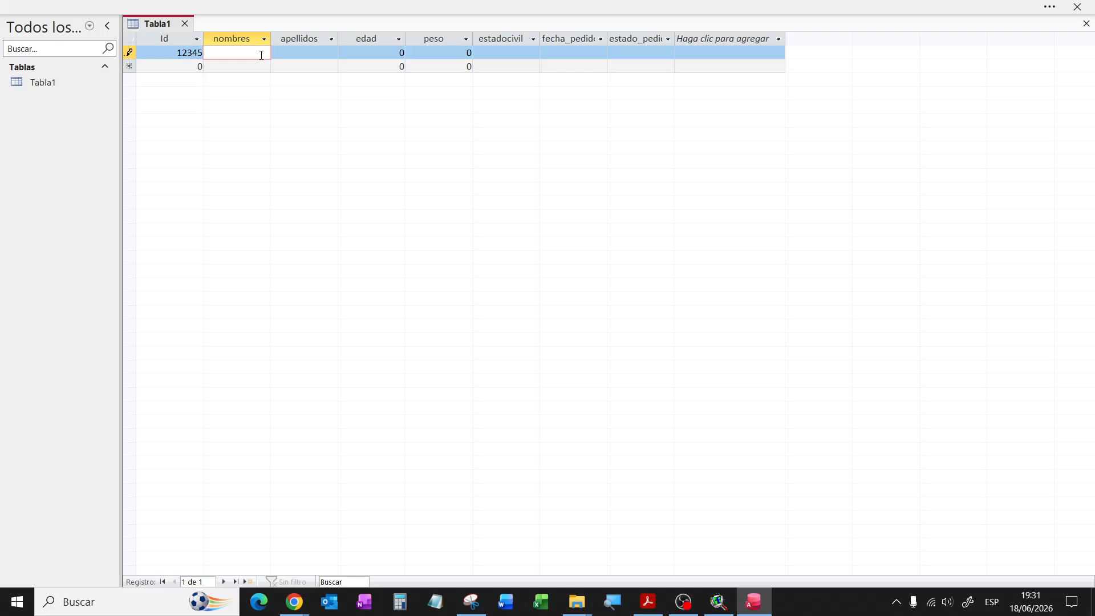
{"action": "left_click", "coordinate": [293, 52]}
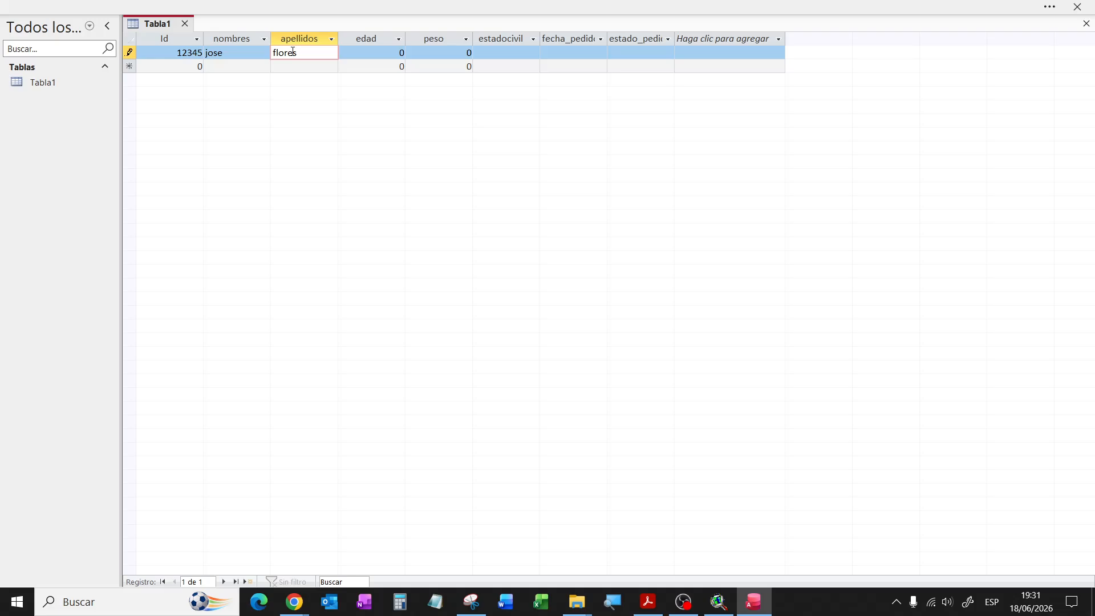
{"action": "left_click", "coordinate": [391, 51]}
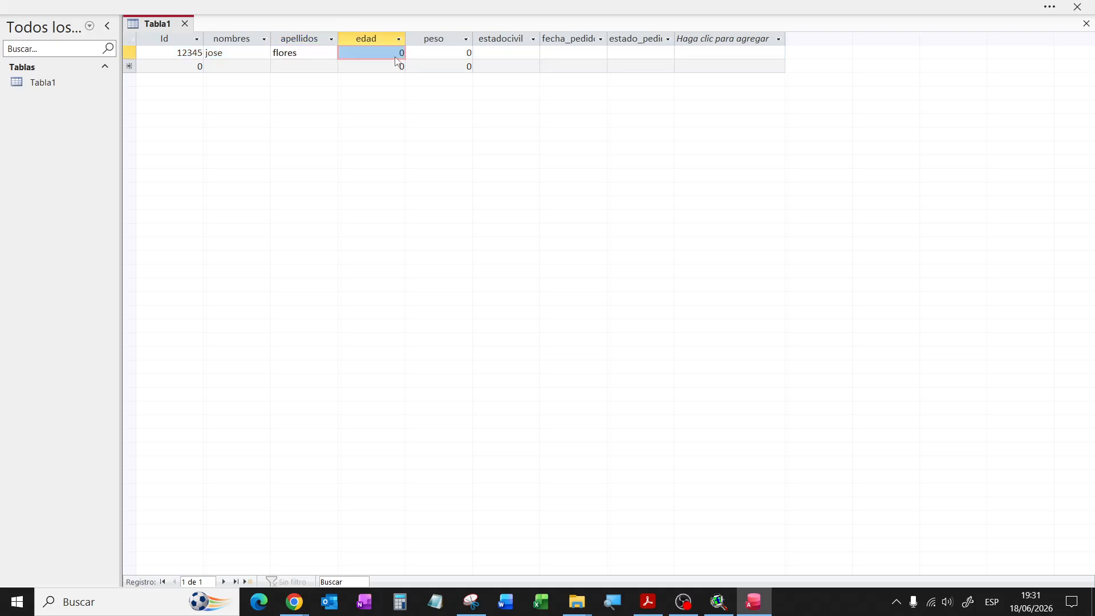
{"action": "type", "text": "25"}
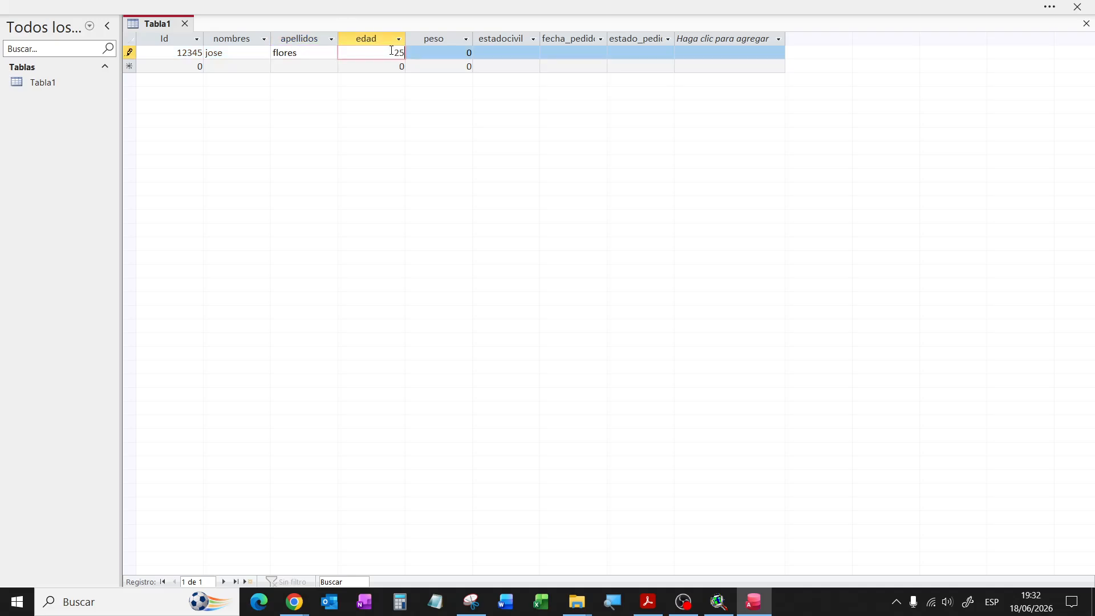
{"action": "left_click", "coordinate": [436, 52]}
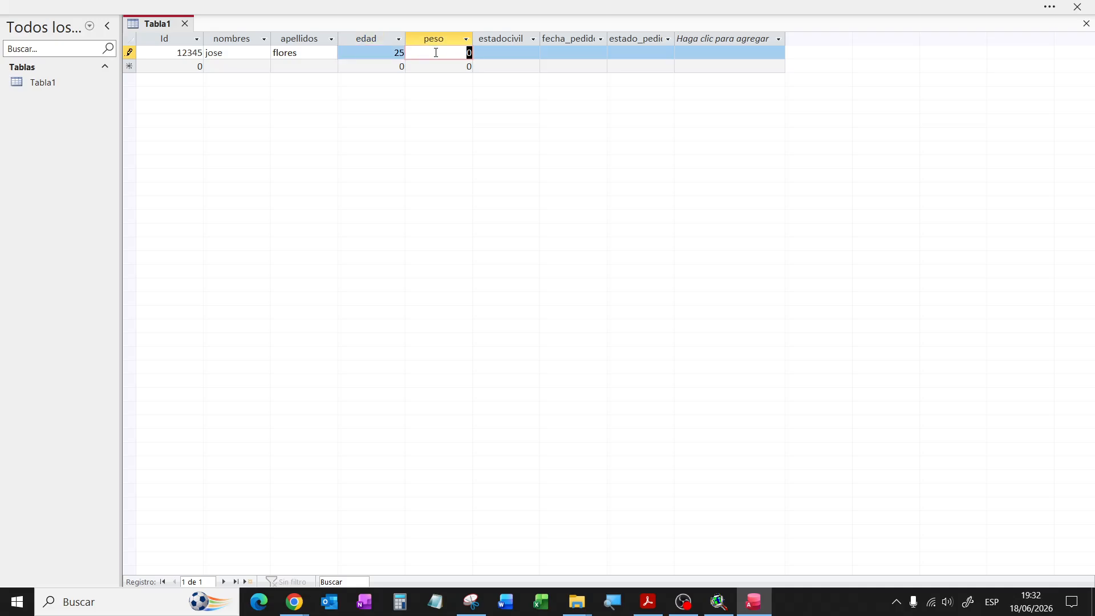
{"action": "type", "text": "78"}
{"action": "left_click", "coordinate": [505, 54]}
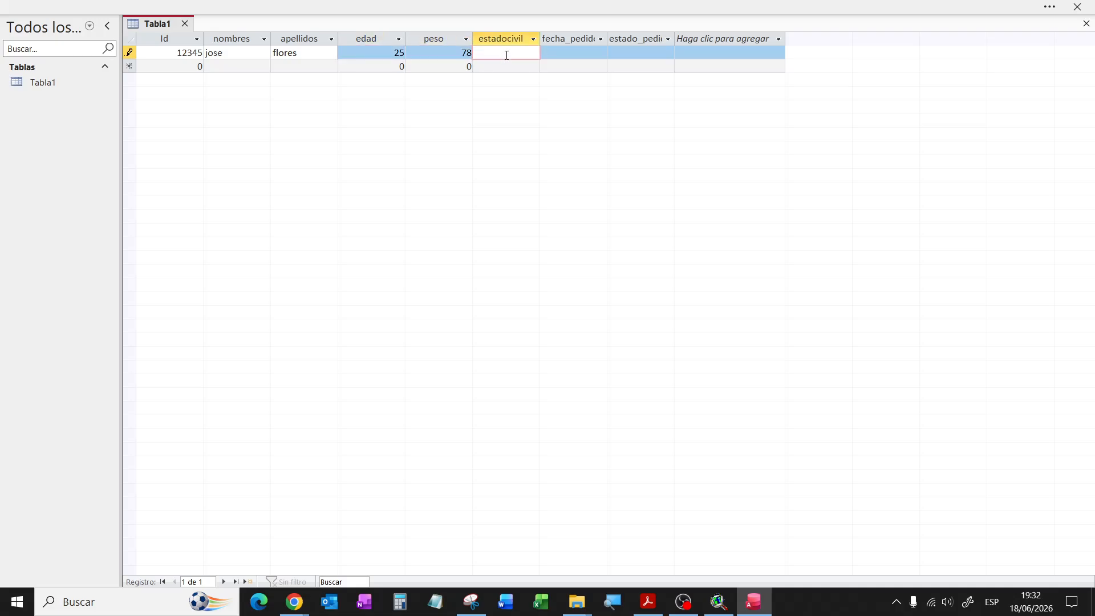
{"action": "type", "text": "casado"}
Step: Set order date 15/06/2026 and status pendiente, then start a new record
{"action": "left_click", "coordinate": [554, 56]}
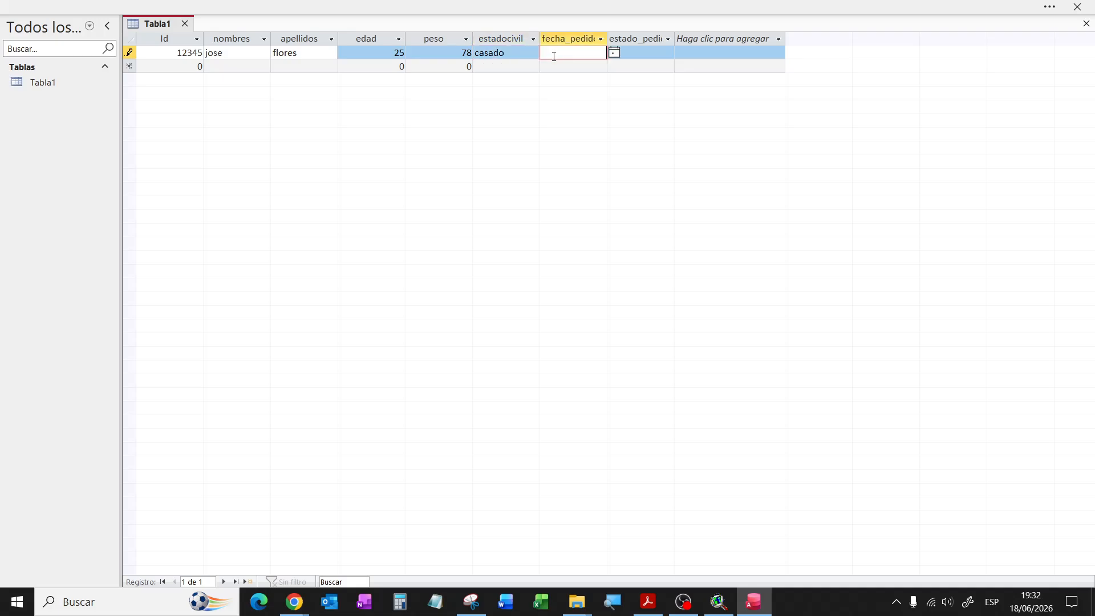
{"action": "left_click", "coordinate": [614, 52]}
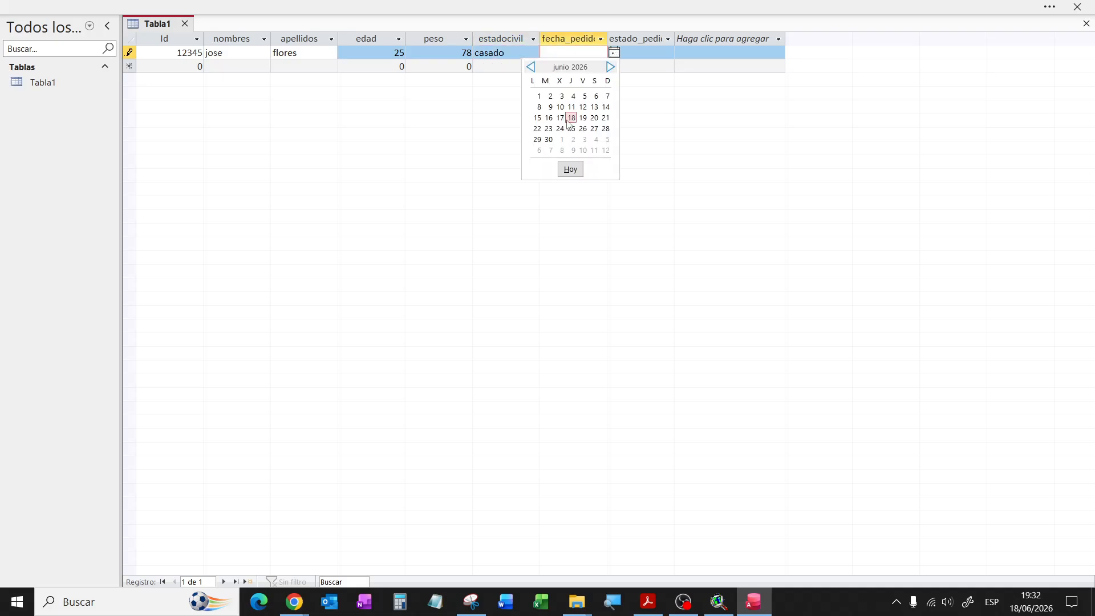
{"action": "left_click", "coordinate": [537, 120]}
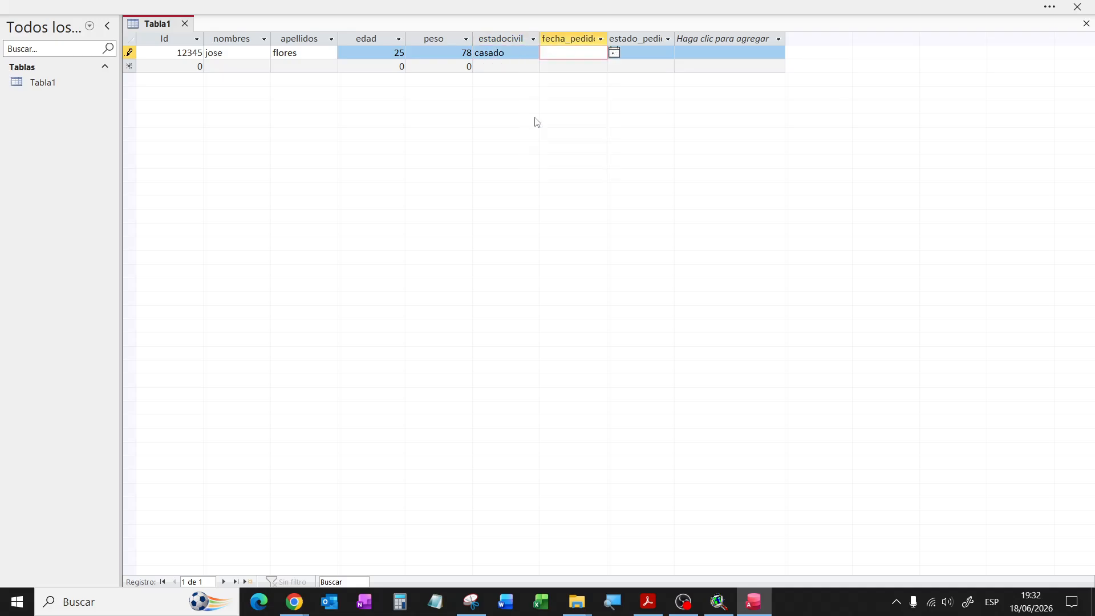
{"action": "left_click", "coordinate": [637, 53]}
{"action": "type", "text": "pendiente"}
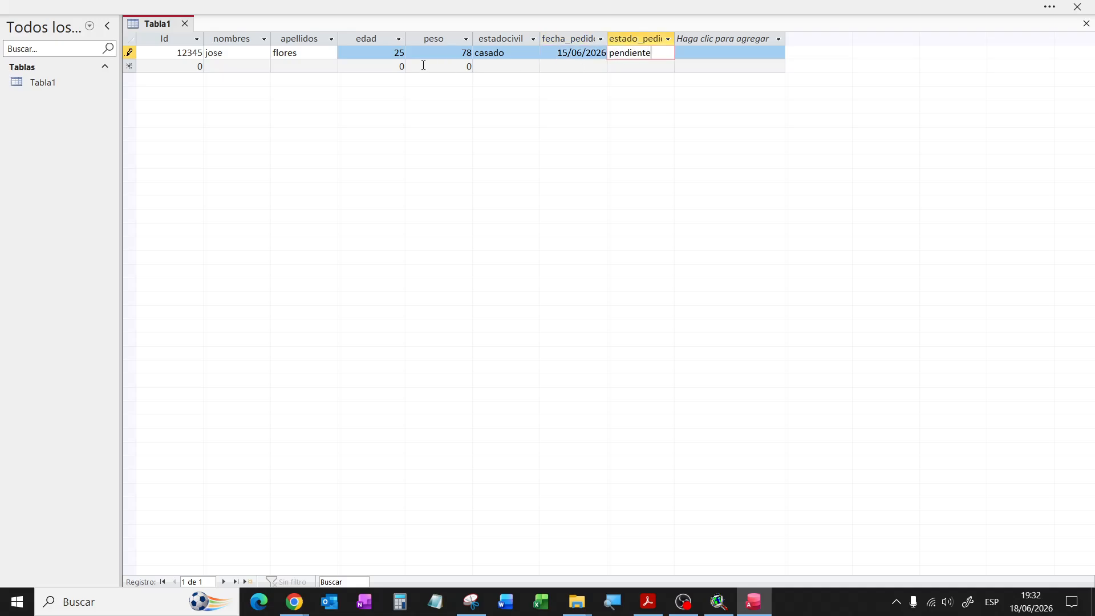
{"action": "left_click", "coordinate": [197, 66]}
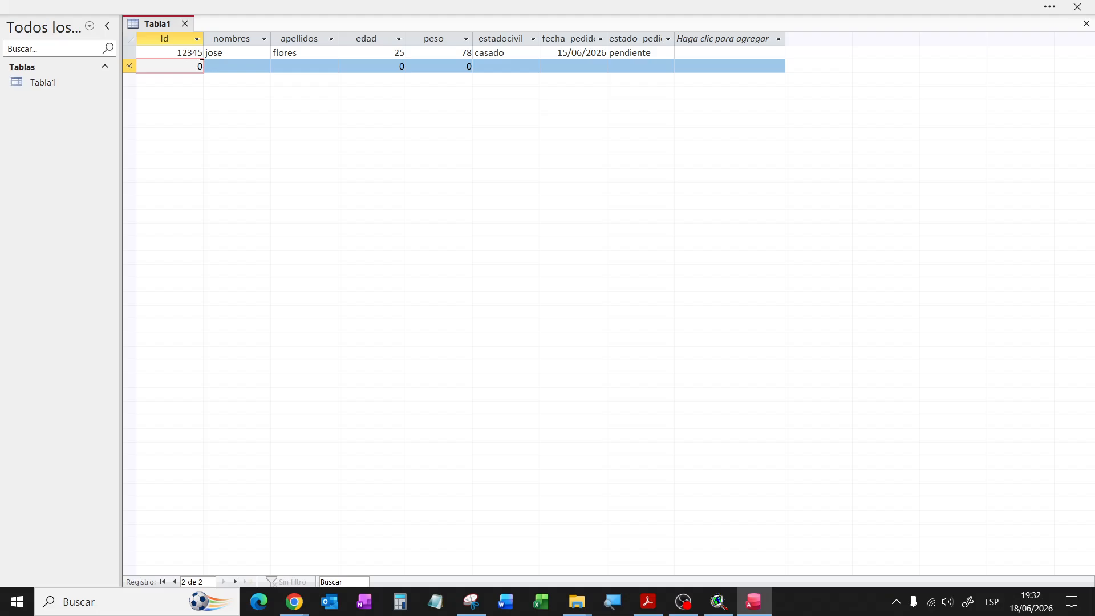
Step: Start record 44444 with the client's first name, surname and edad 27
{"action": "double_click", "coordinate": [202, 66]}
{"action": "type", "text": "44444"}
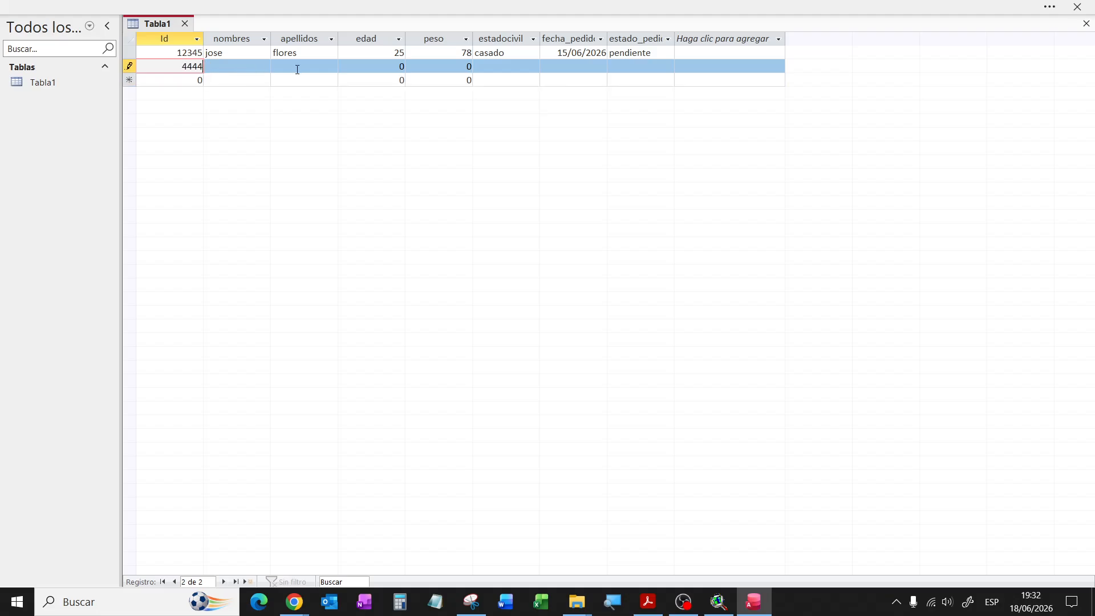
{"action": "left_click", "coordinate": [720, 604]}
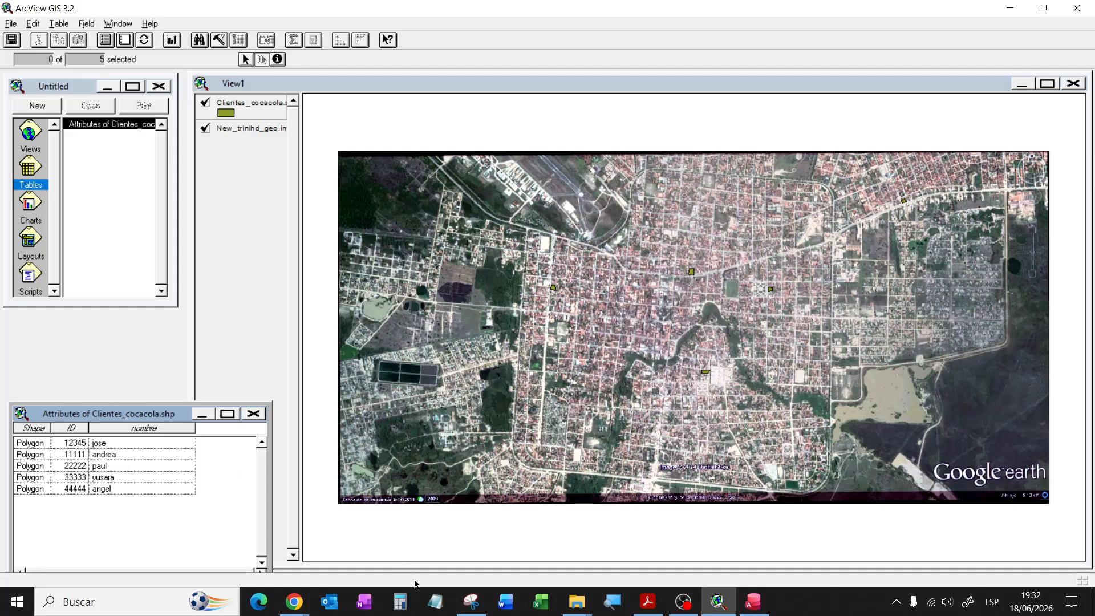
{"action": "left_click", "coordinate": [752, 601]}
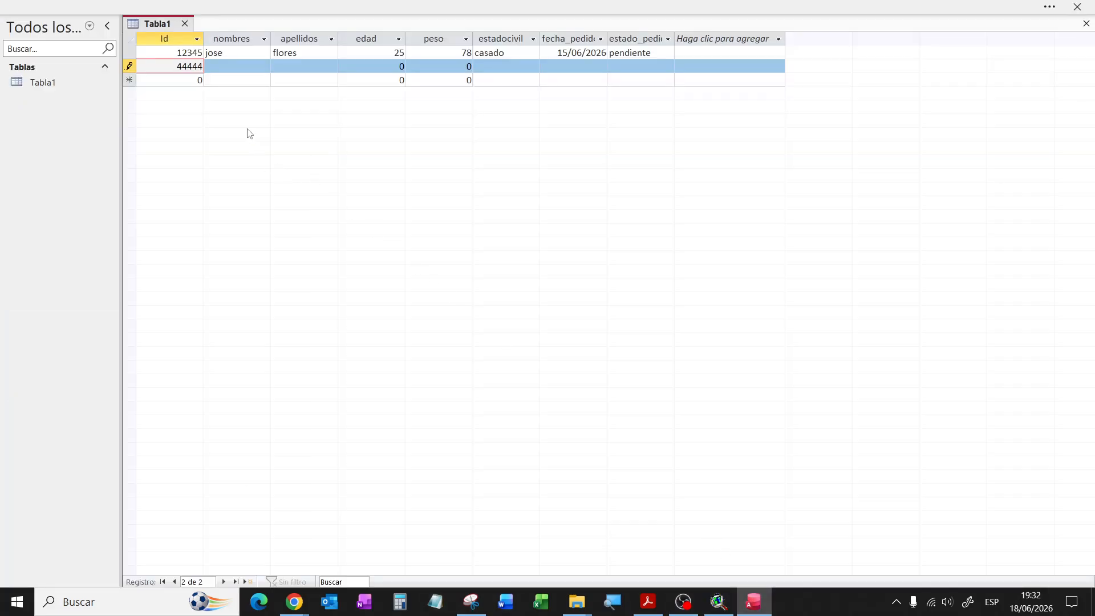
{"action": "left_click", "coordinate": [232, 67]}
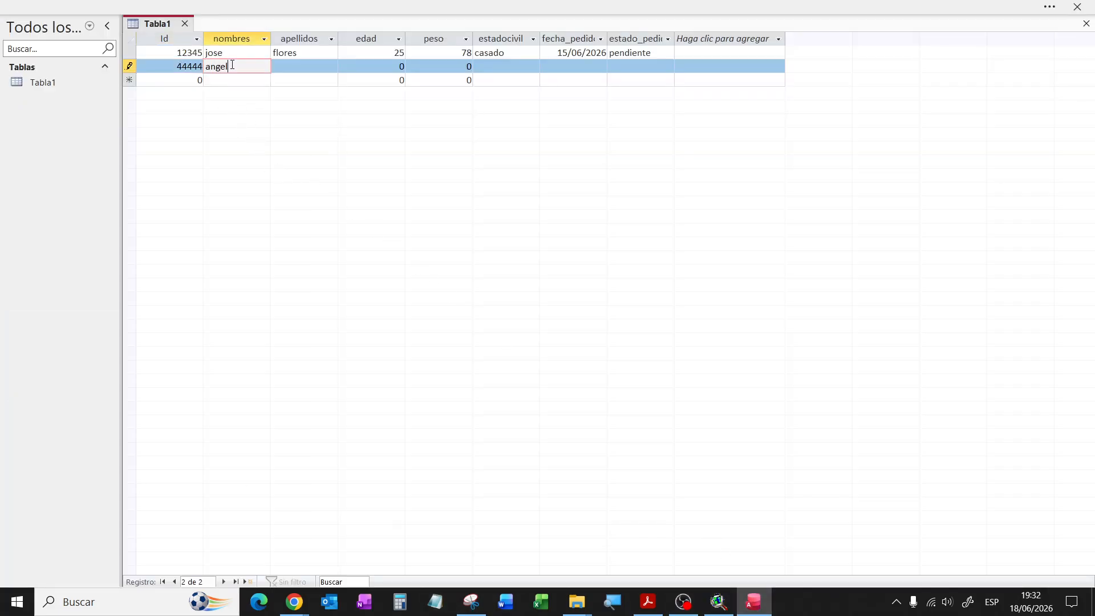
{"action": "left_click", "coordinate": [301, 65]}
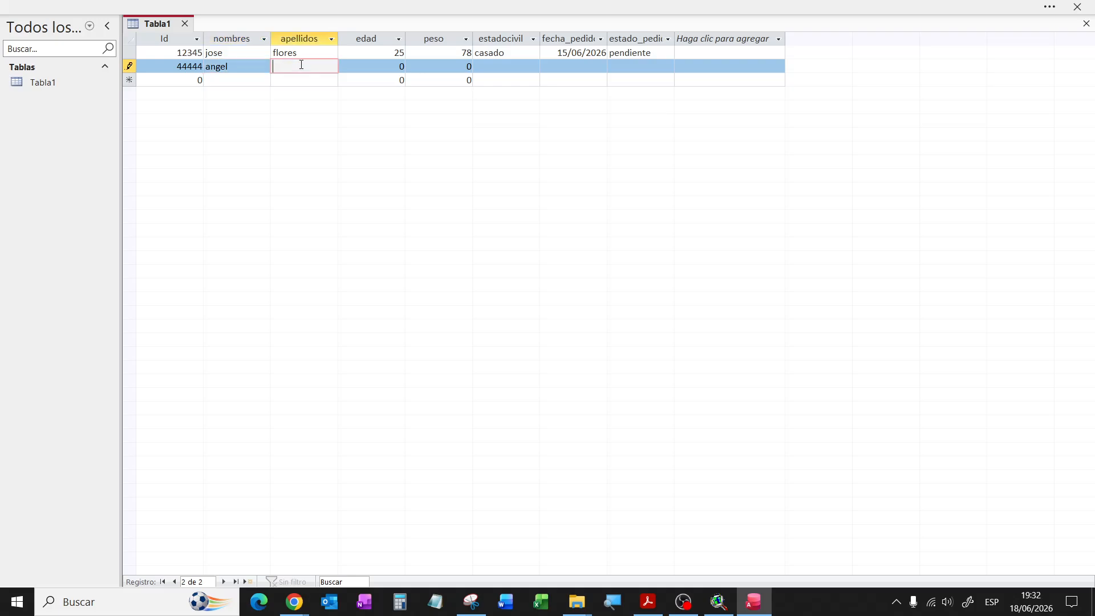
{"action": "key", "text": "Tab"}
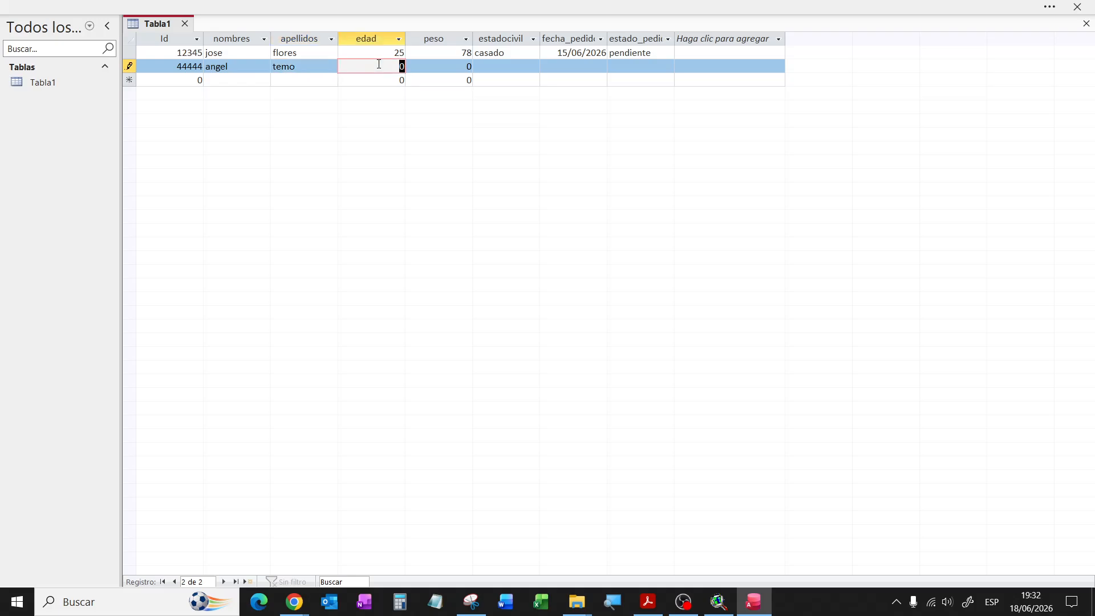
{"action": "type", "text": "27"}
Step: Enter peso 85 and estadocivil soltero for record 44444
{"action": "key", "text": "Tab"}
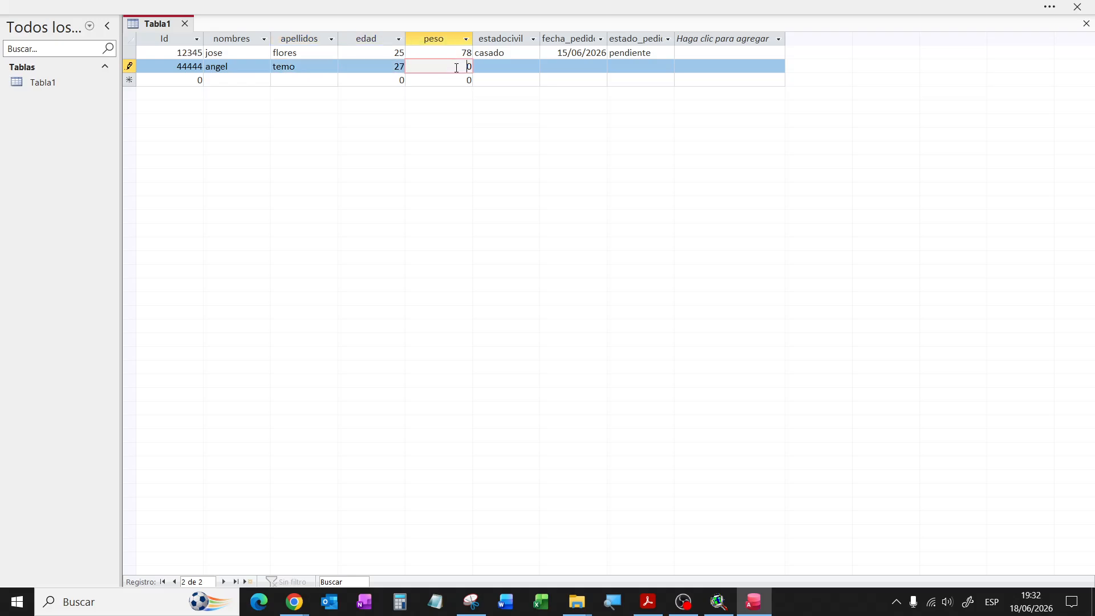
{"action": "type", "text": "85"}
{"action": "left_click", "coordinate": [503, 66]}
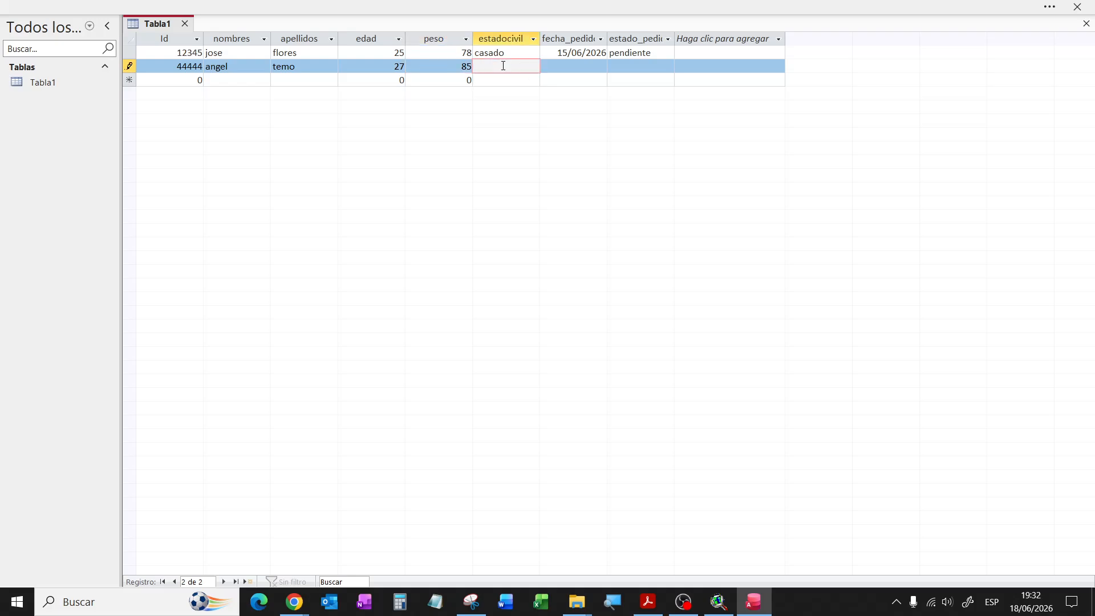
{"action": "type", "text": "soltero"}
Step: Set order date 16/06/2026 and status entregado, then begin a new record
{"action": "left_click", "coordinate": [573, 62]}
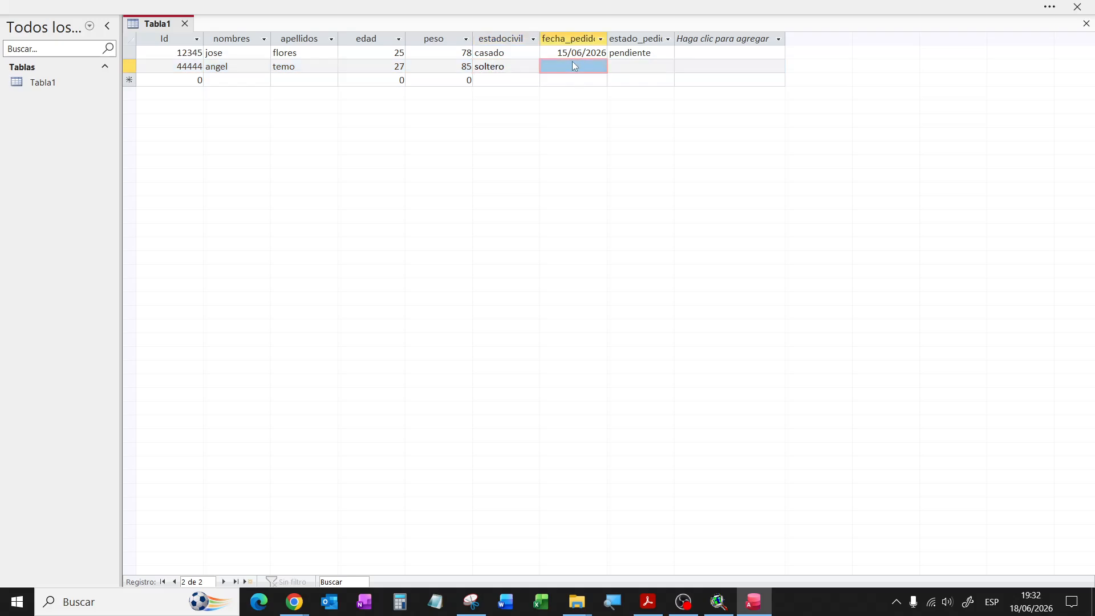
{"action": "left_click", "coordinate": [604, 66]}
{"action": "left_click", "coordinate": [613, 67]}
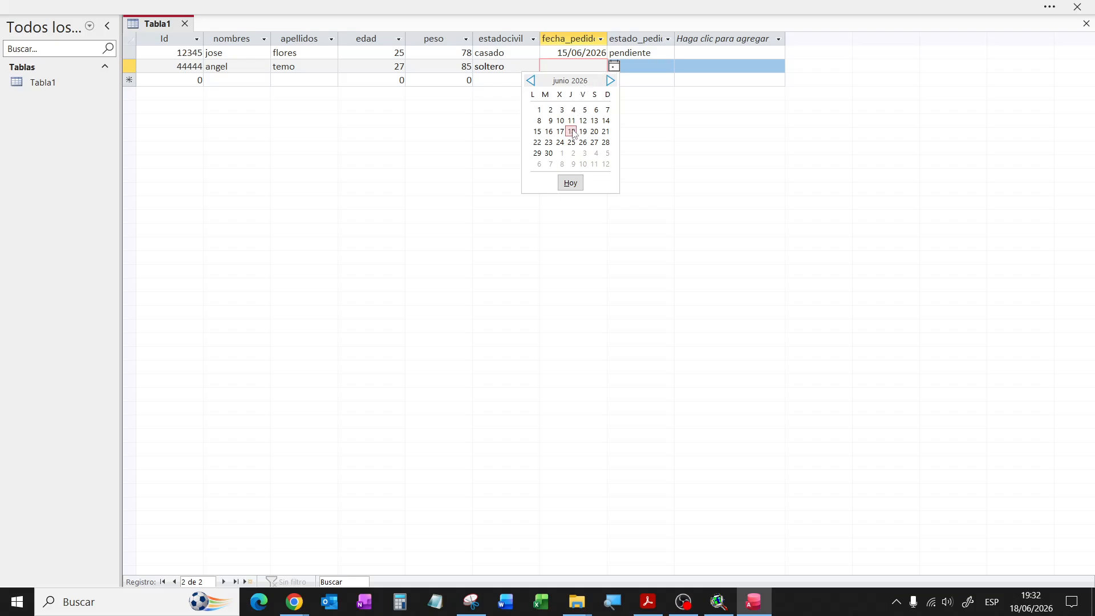
{"action": "left_click", "coordinate": [549, 132]}
{"action": "left_click", "coordinate": [635, 64]}
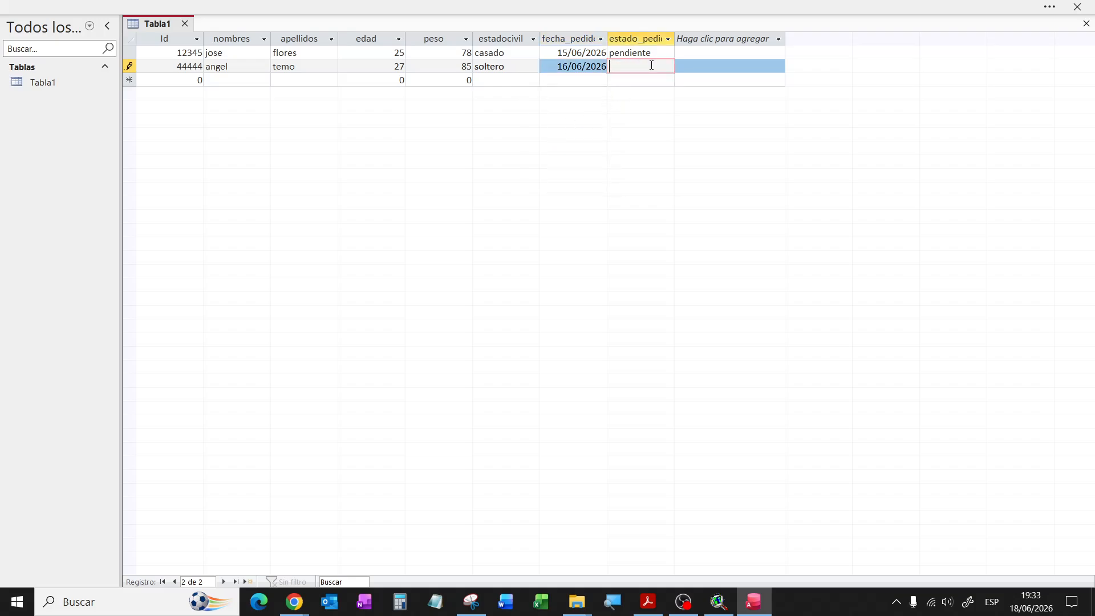
{"action": "type", "text": "entregado"}
{"action": "left_click", "coordinate": [189, 82]}
{"action": "double_click", "coordinate": [189, 81]}
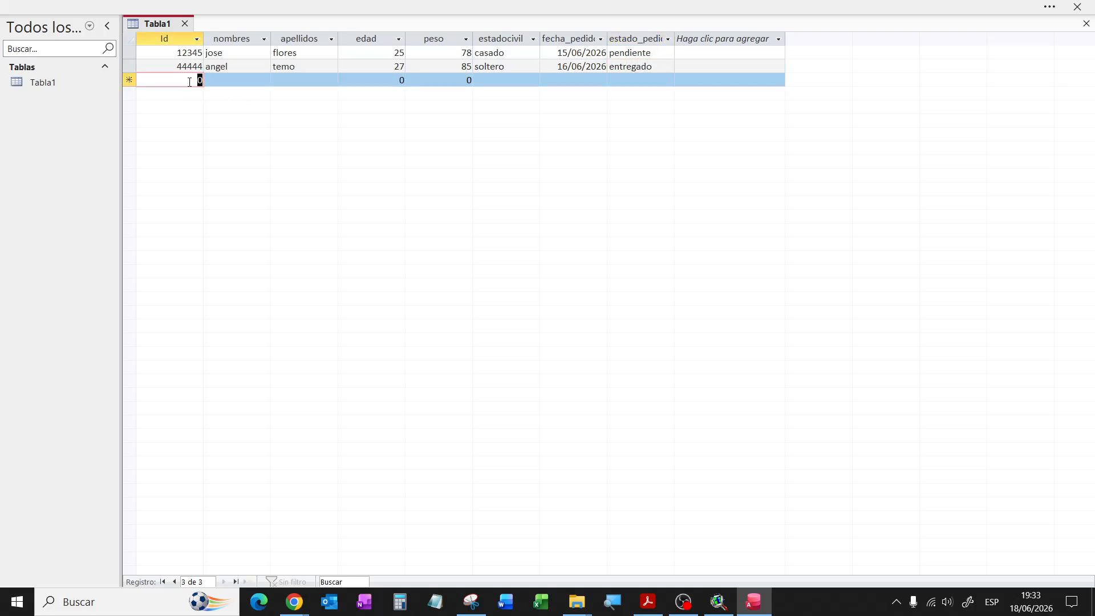
Step: Enter Id 22222 in the new row, then the client's first name and surname
{"action": "type", "text": "22222"}
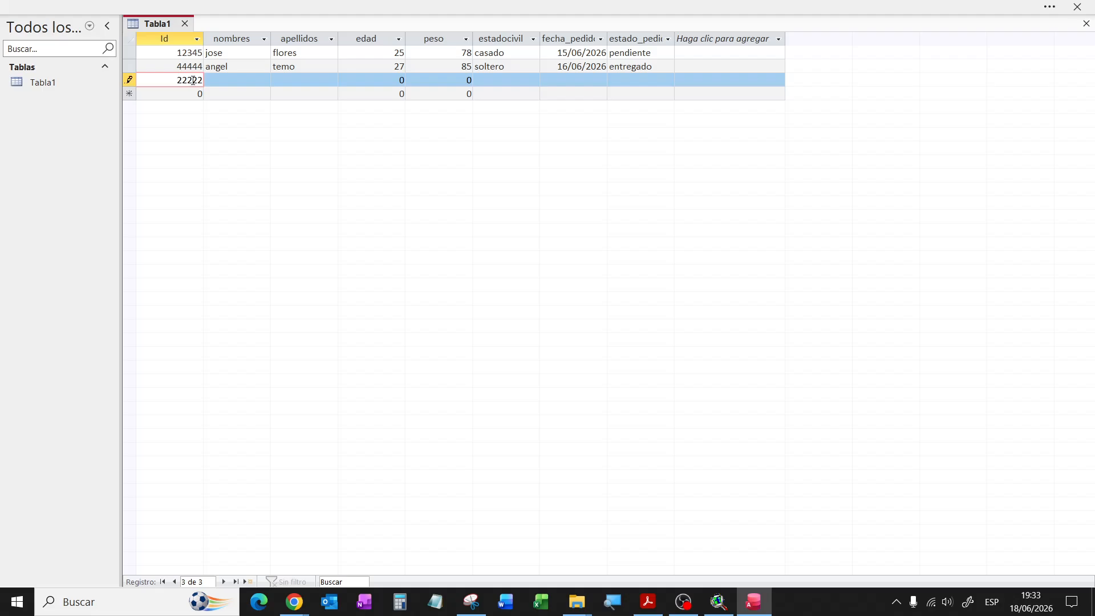
{"action": "key", "text": "Tab"}
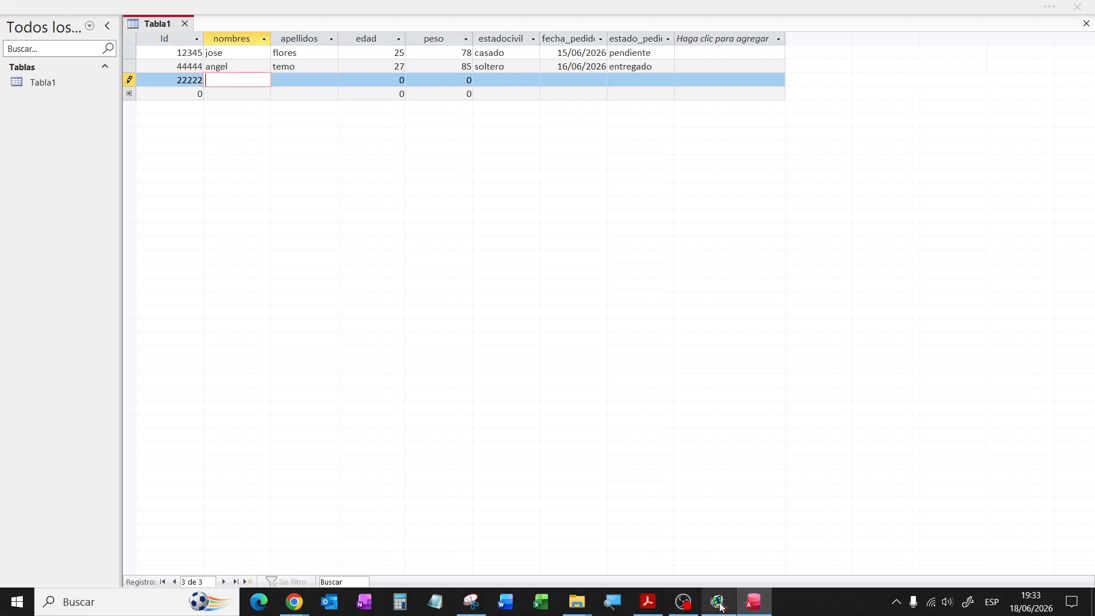
{"action": "left_click", "coordinate": [718, 602]}
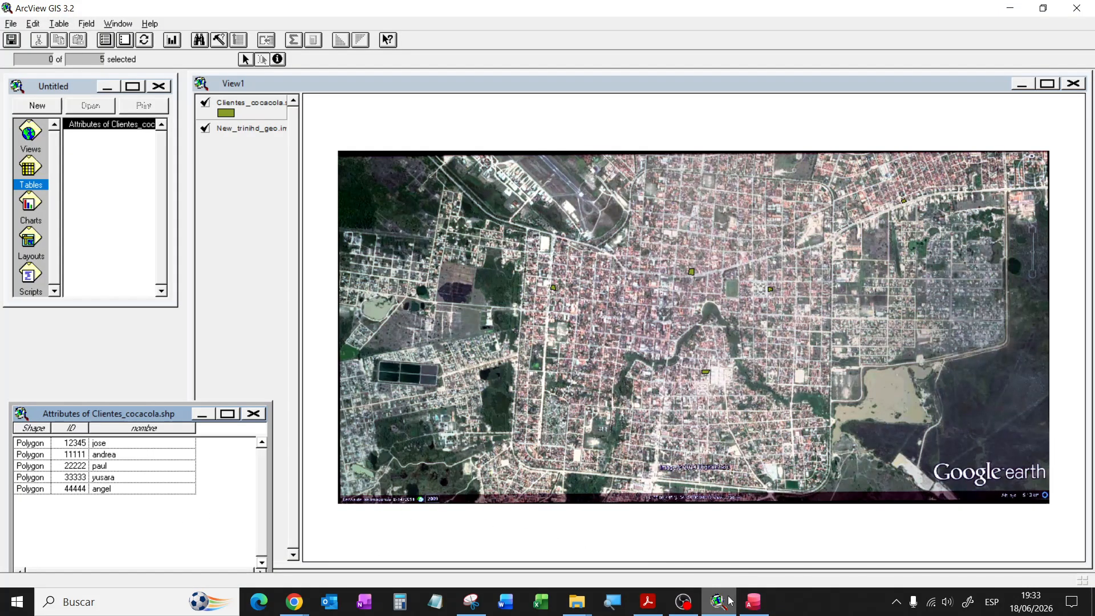
{"action": "left_click", "coordinate": [753, 602]}
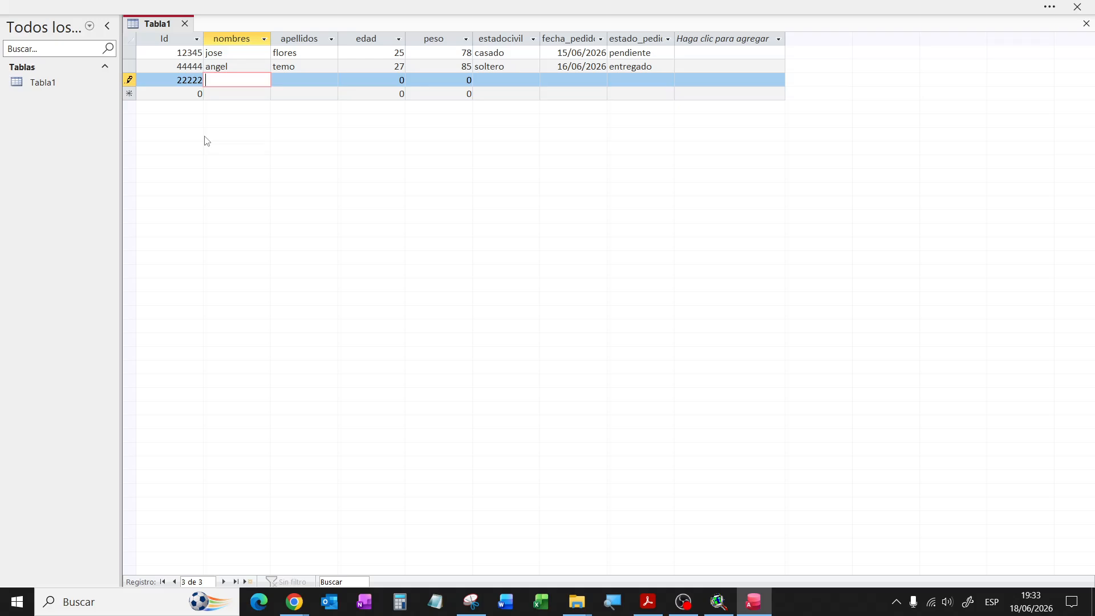
{"action": "left_click", "coordinate": [296, 81]}
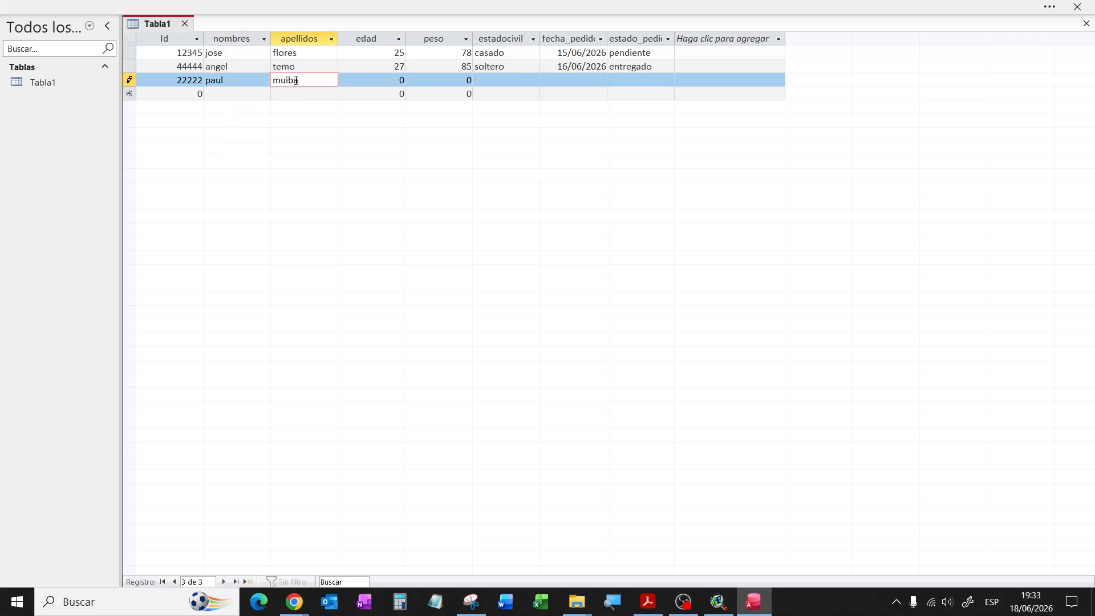
Step: Set the client's age to 21, correcting the mistyped 24, and weight to 65
{"action": "left_click", "coordinate": [375, 81]}
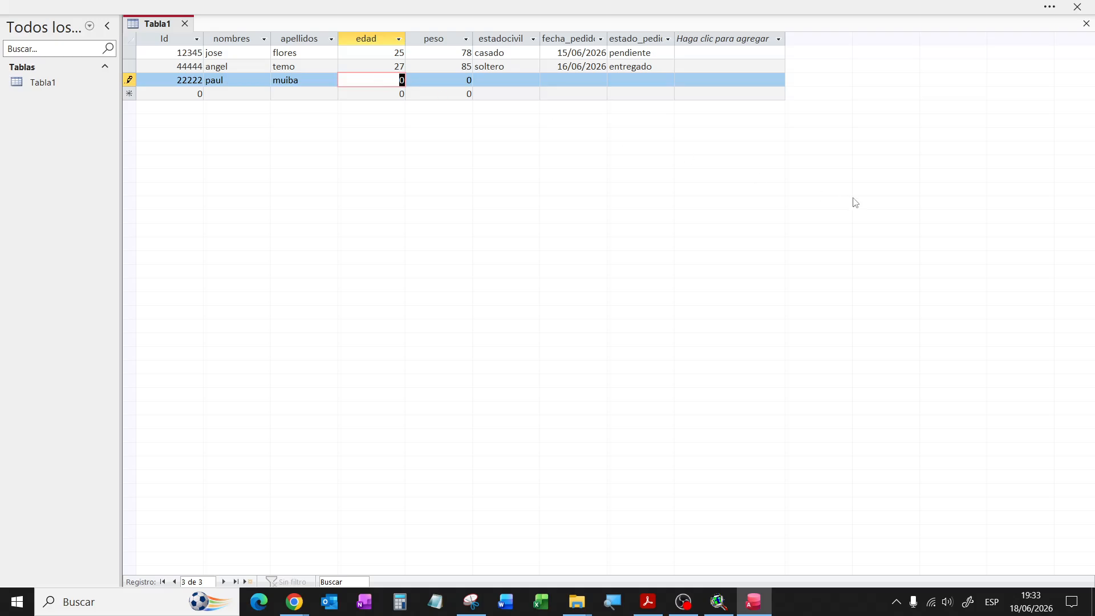
{"action": "type", "text": "24"}
{"action": "left_click_drag", "start_coordinate": [392, 81], "coordinate": [404, 84]}
{"action": "type", "text": "21"}
{"action": "key", "text": "Tab"}
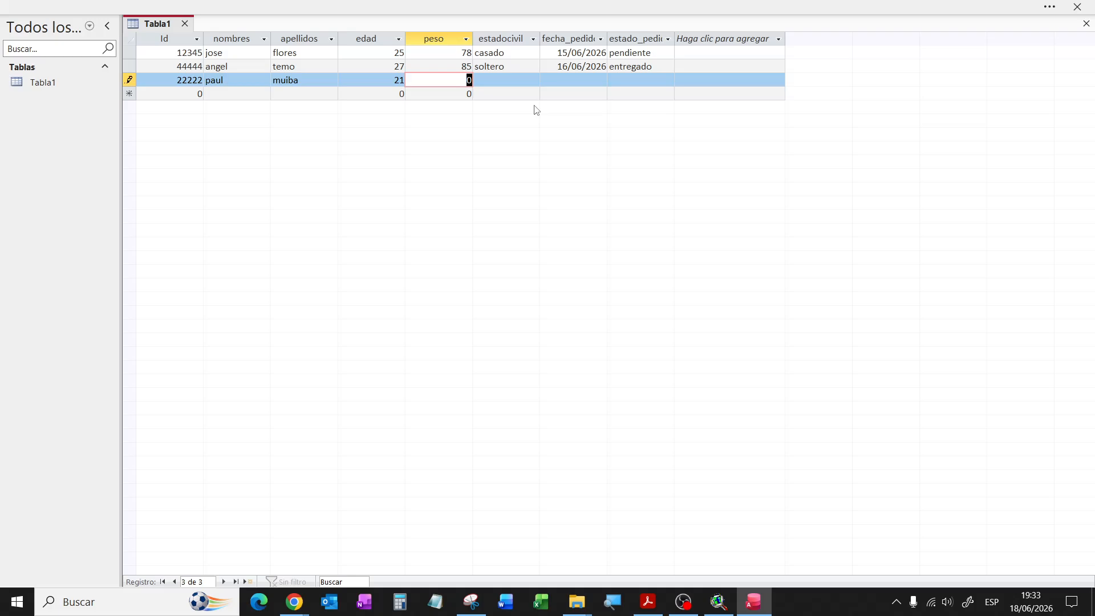
{"action": "type", "text": "65"}
Step: Fill in soltero, order date 17/06/2026 and status pendiente, then save the record
{"action": "left_click", "coordinate": [513, 84]}
{"action": "type", "text": "soltero"}
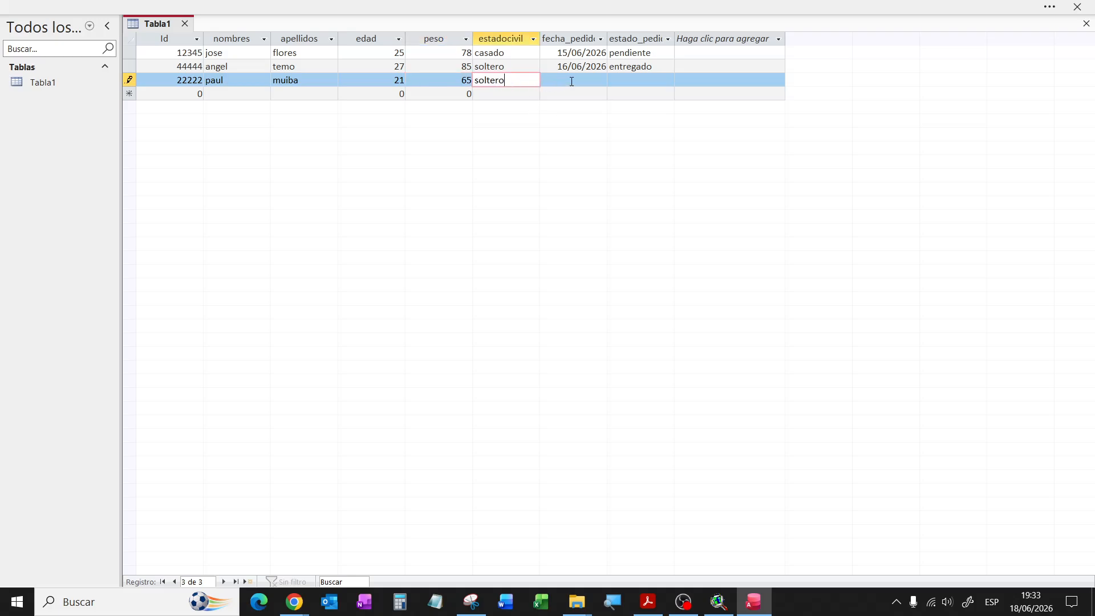
{"action": "key", "text": "Tab"}
{"action": "left_click", "coordinate": [614, 80]}
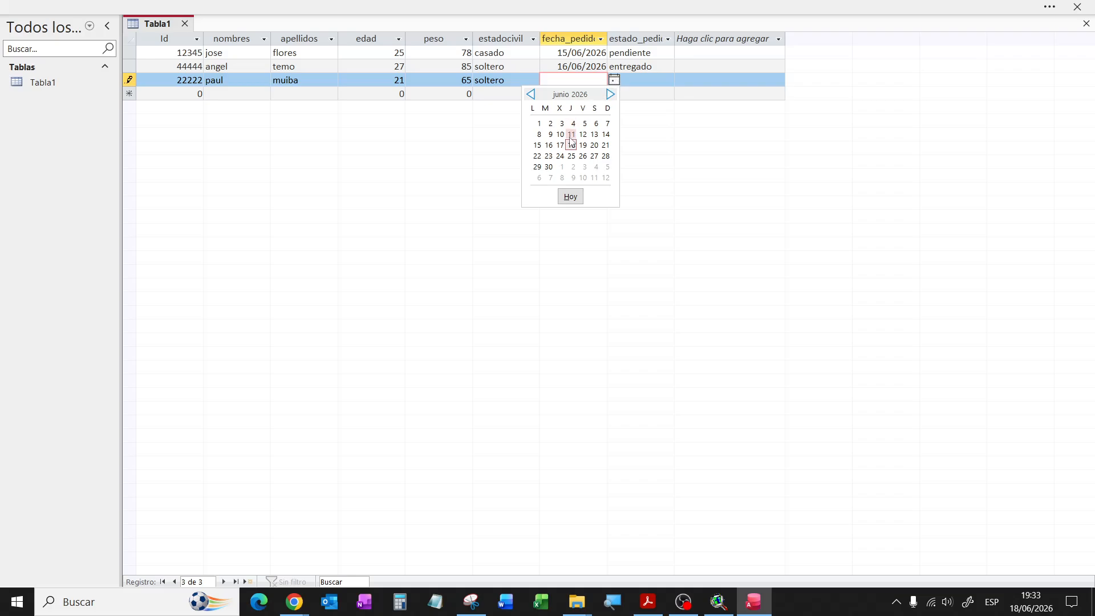
{"action": "left_click", "coordinate": [560, 144]}
{"action": "left_click", "coordinate": [634, 79]}
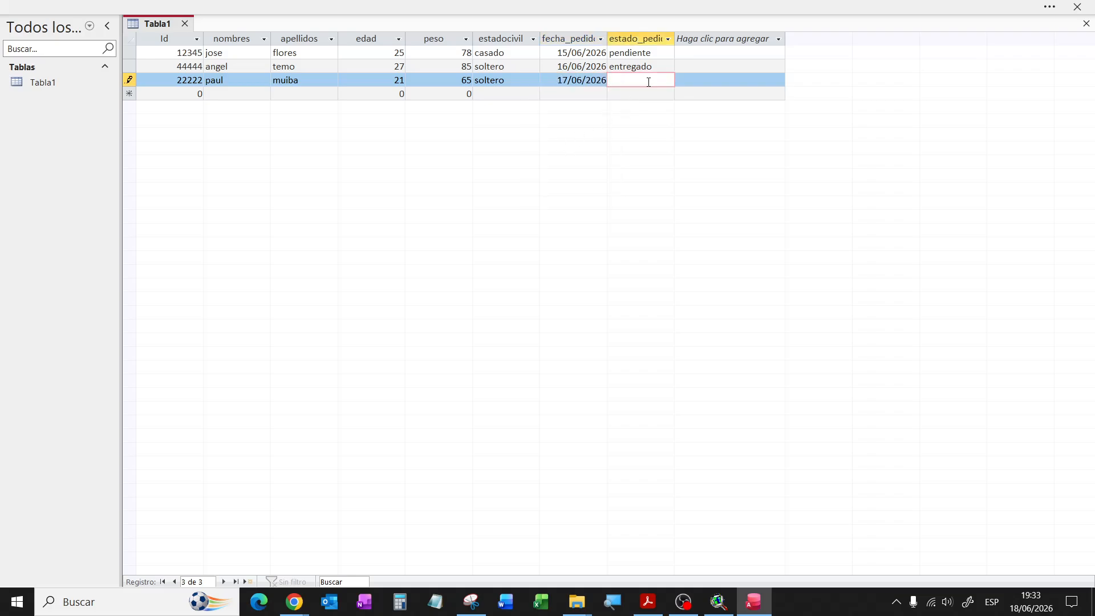
{"action": "type", "text": "pendiente"}
{"action": "left_click", "coordinate": [166, 91]}
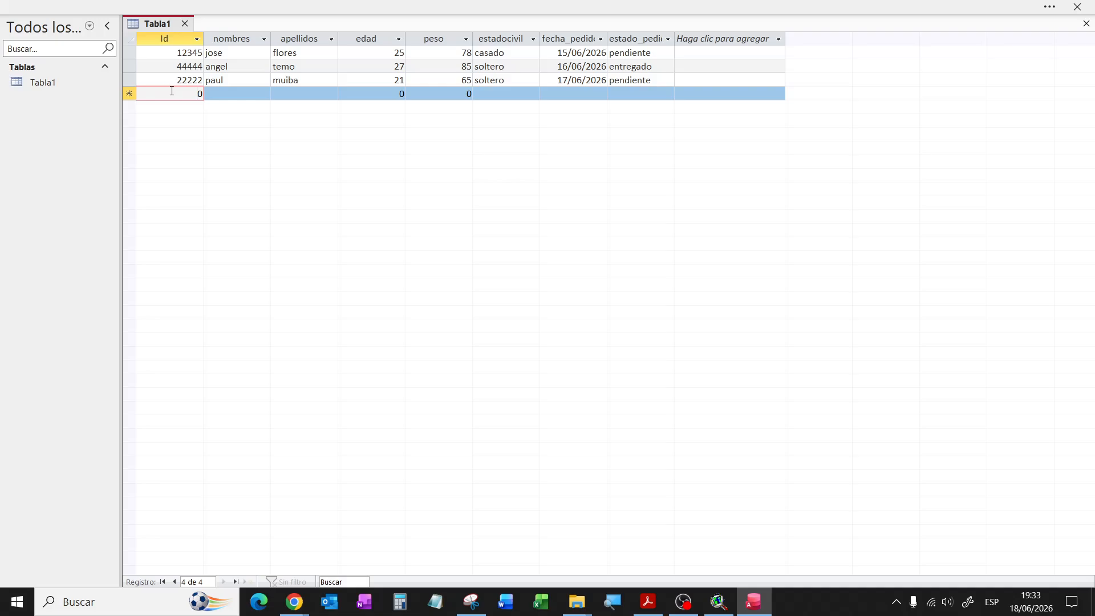
Step: Start record 33333 in Tabla1, checking ArcView's ID list, and fill in the client's first name
{"action": "double_click", "coordinate": [183, 92]}
{"action": "type", "text": "33333"}
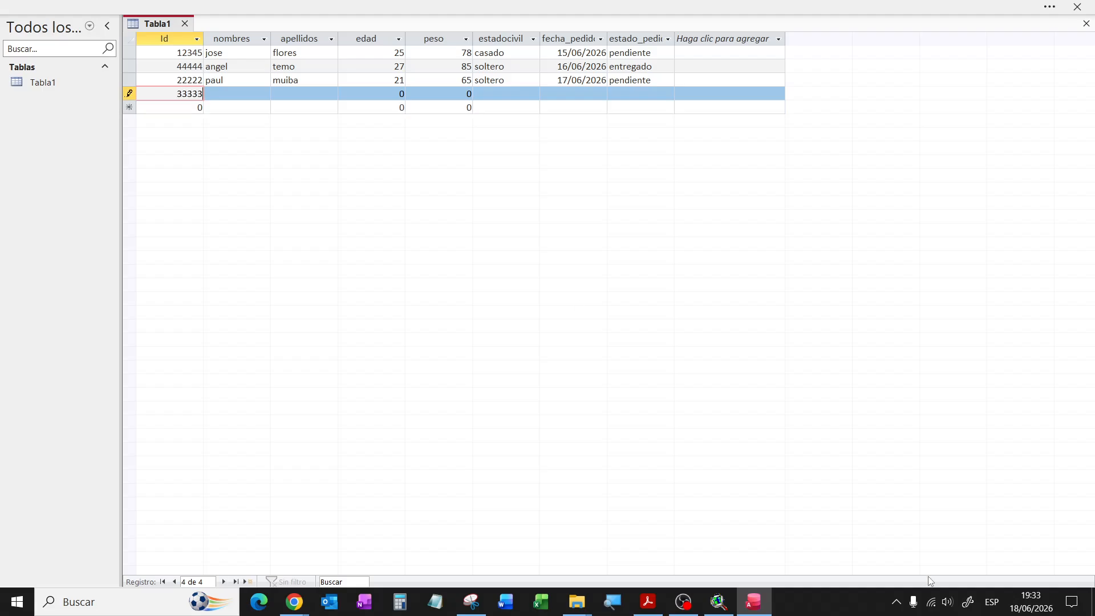
{"action": "left_click", "coordinate": [719, 603]}
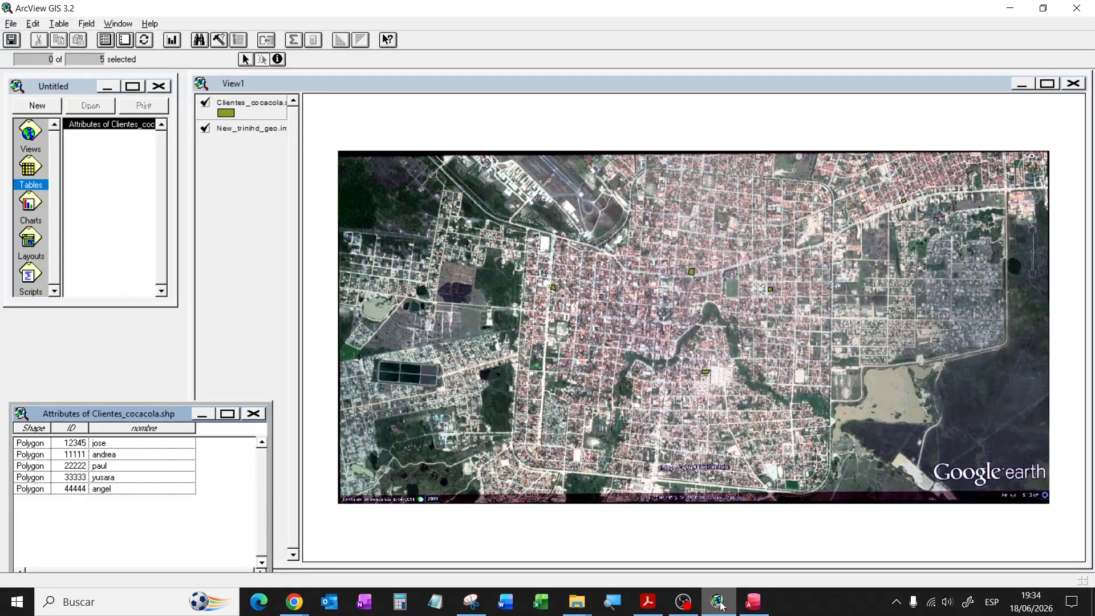
{"action": "left_click", "coordinate": [754, 602]}
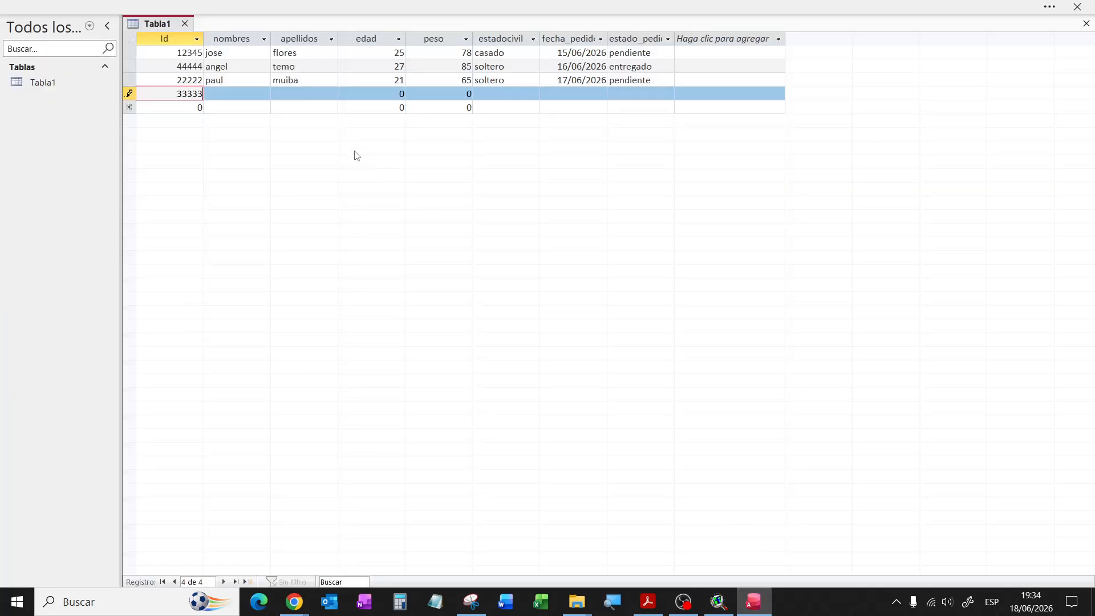
{"action": "type", "text": "yusara"}
{"action": "key", "text": "BackSpace"}
{"action": "key", "text": "BackSpace"}
{"action": "key", "text": "BackSpace"}
{"action": "key", "text": "BackSpace"}
{"action": "key", "text": "BackSpace"}
{"action": "key", "text": "BackSpace"}
{"action": "left_click", "coordinate": [245, 94]}
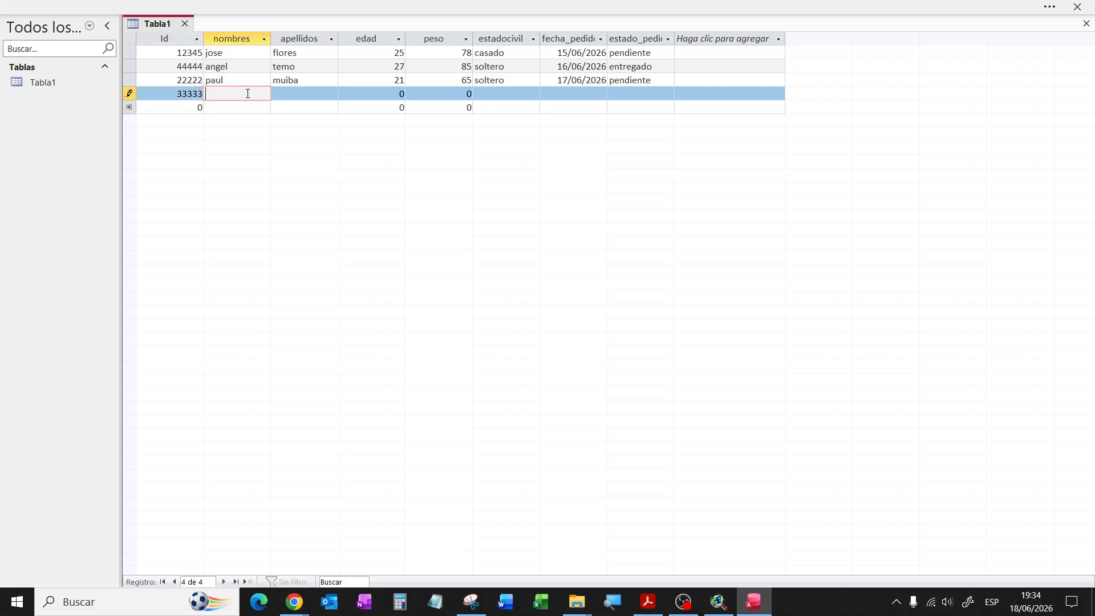
{"action": "left_click", "coordinate": [304, 92]}
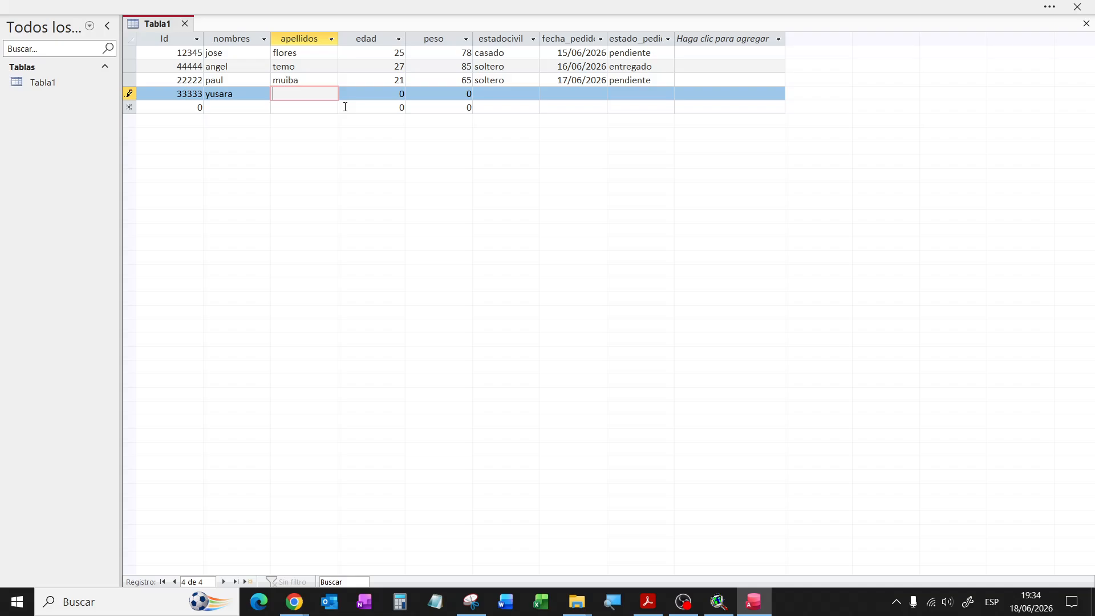
{"action": "key", "text": "Tab"}
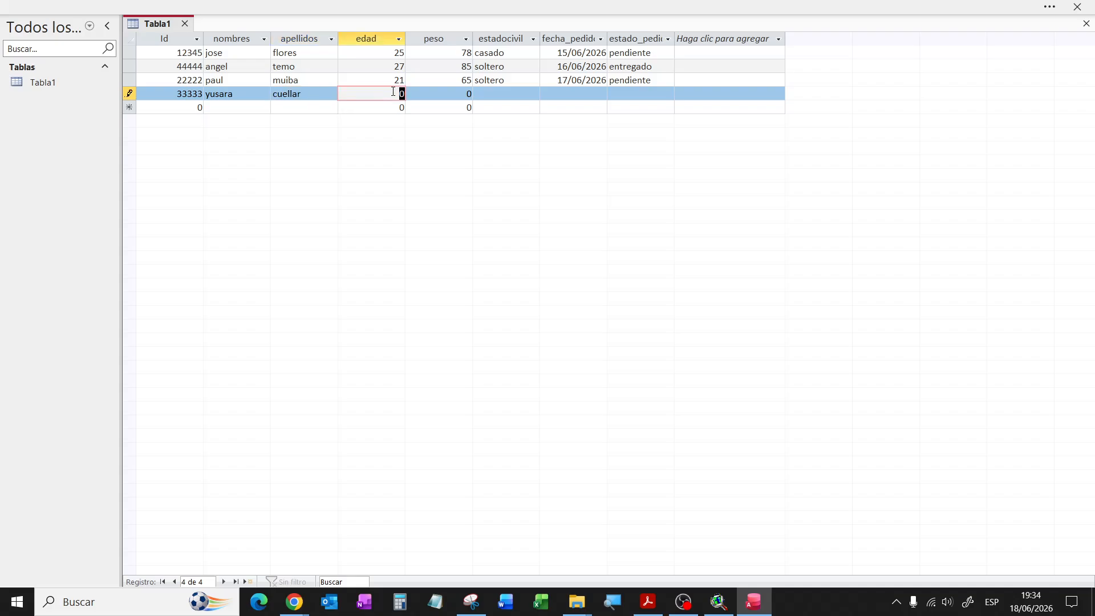
{"action": "type", "text": "19"}
{"action": "key", "text": "Tab"}
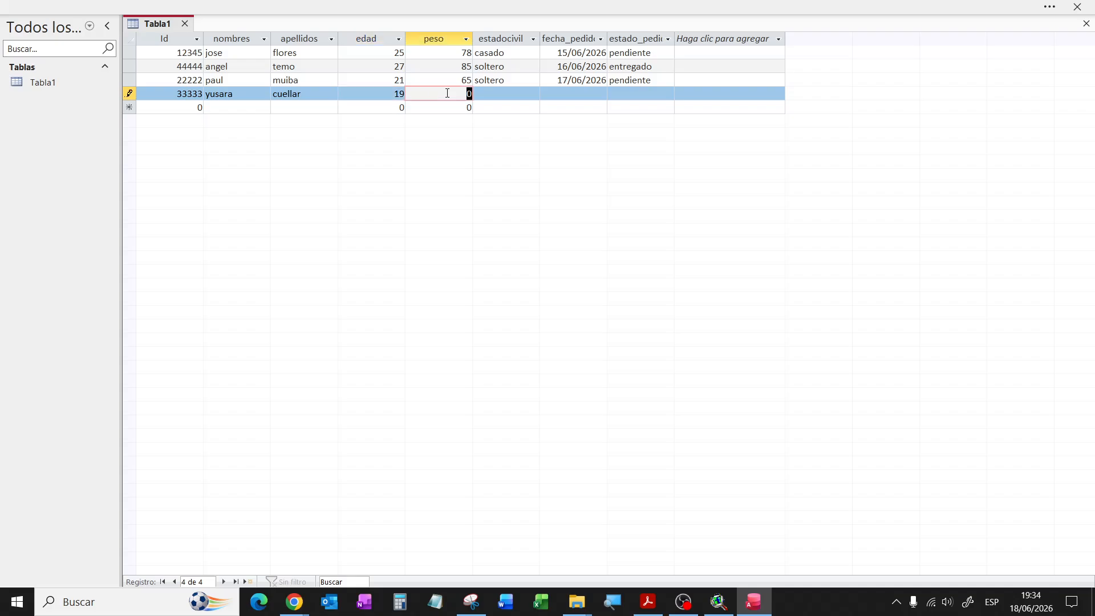
{"action": "type", "text": "55"}
{"action": "key", "text": "Tab"}
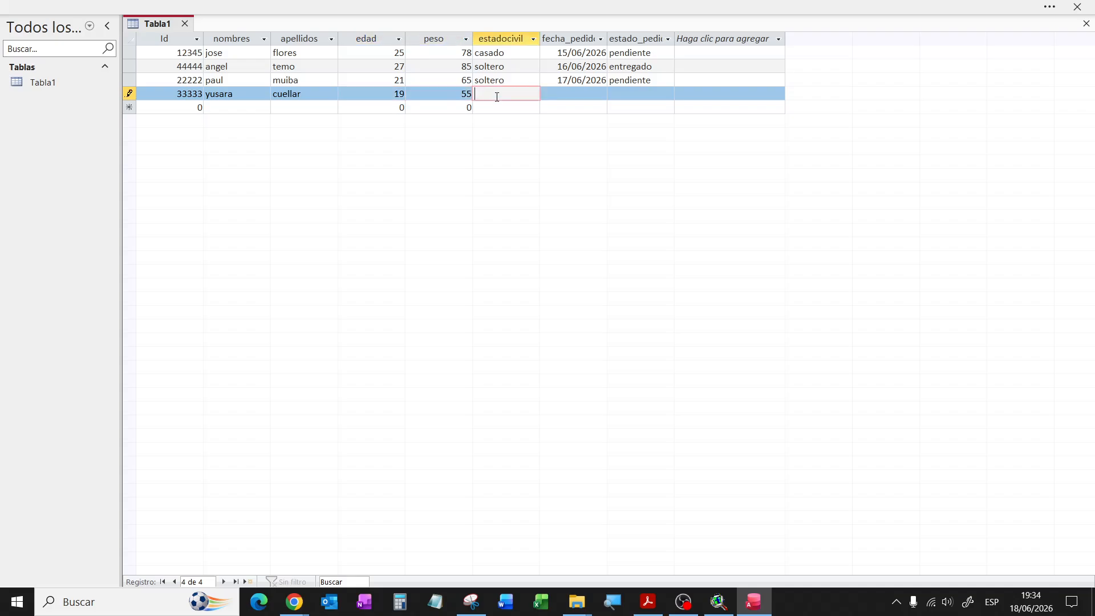
{"action": "type", "text": "soltero"}
Step: Set the order date to 13/06/2026 and status pendiente, then save the record
{"action": "left_click", "coordinate": [564, 95]}
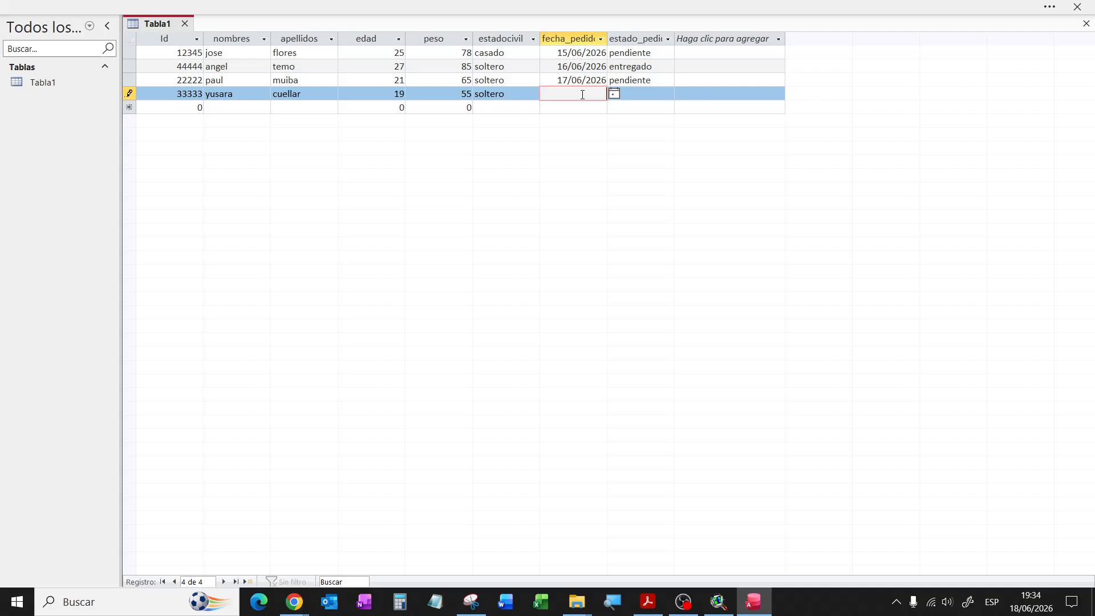
{"action": "left_click", "coordinate": [614, 94]}
{"action": "left_click", "coordinate": [594, 148]}
{"action": "left_click", "coordinate": [664, 91]}
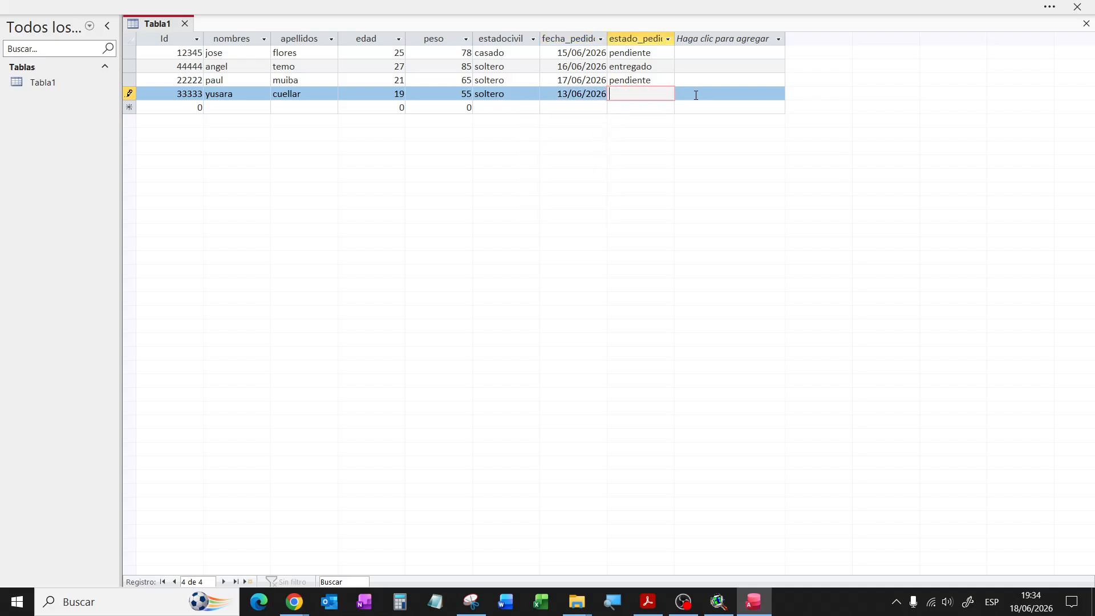
{"action": "type", "text": "pendiente"}
{"action": "left_click", "coordinate": [171, 108]}
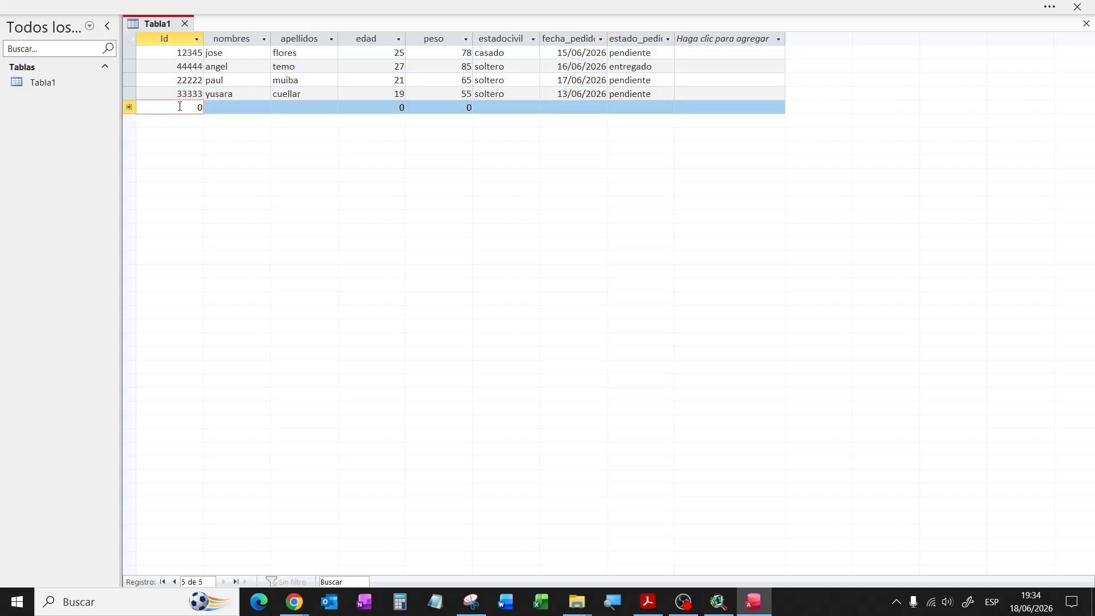
{"action": "double_click", "coordinate": [183, 107]}
{"action": "type", "text": "11111"}
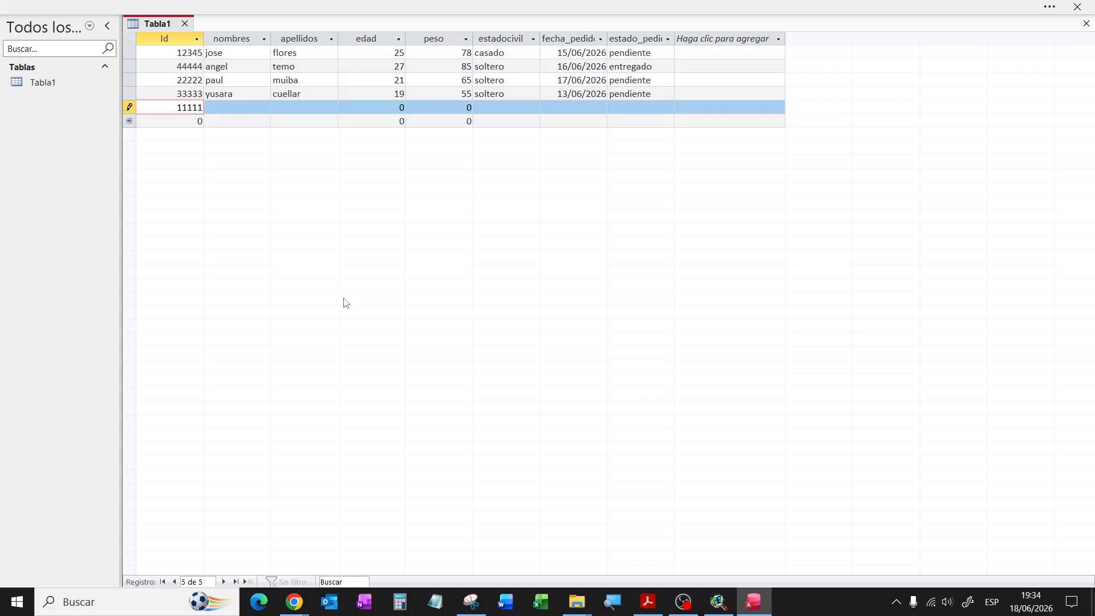
{"action": "left_click", "coordinate": [251, 112]}
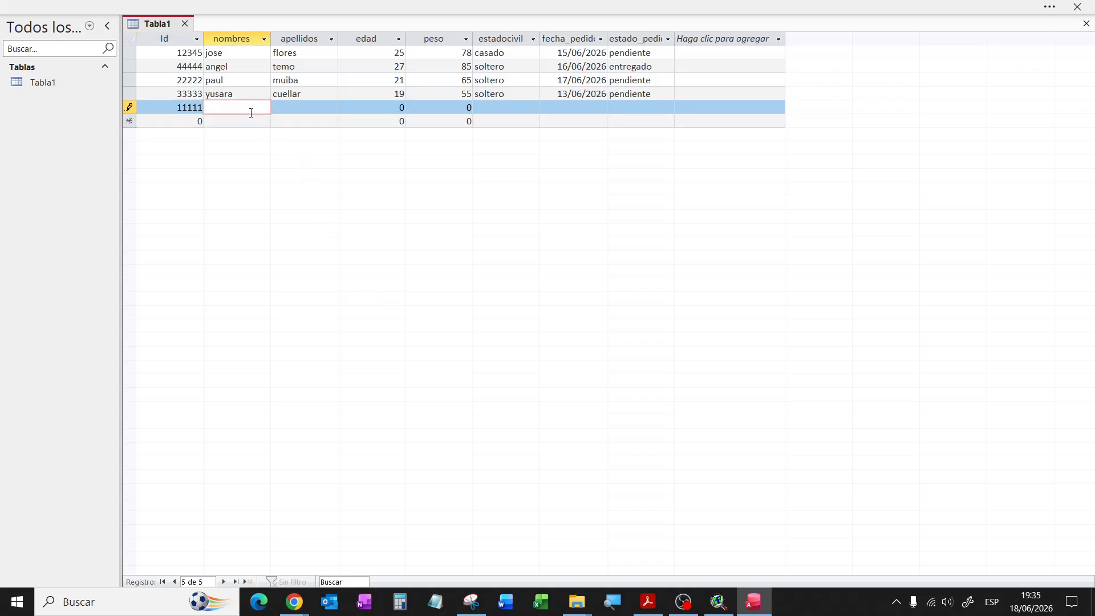
{"action": "key", "text": "Tab"}
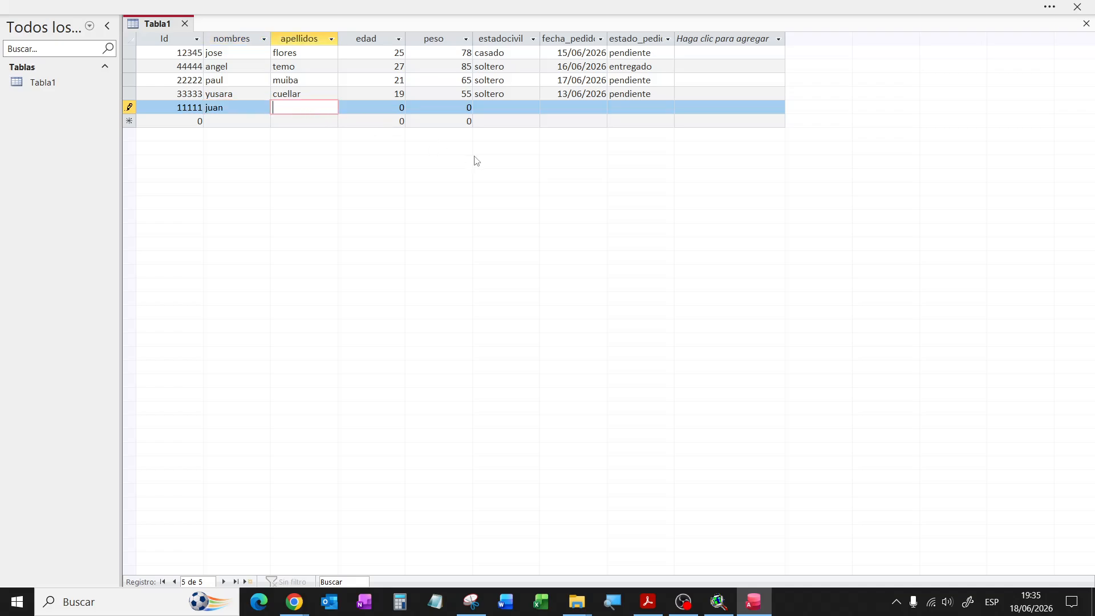
Step: Enter age 21, weight 62 and marital status casado
{"action": "key", "text": "Tab"}
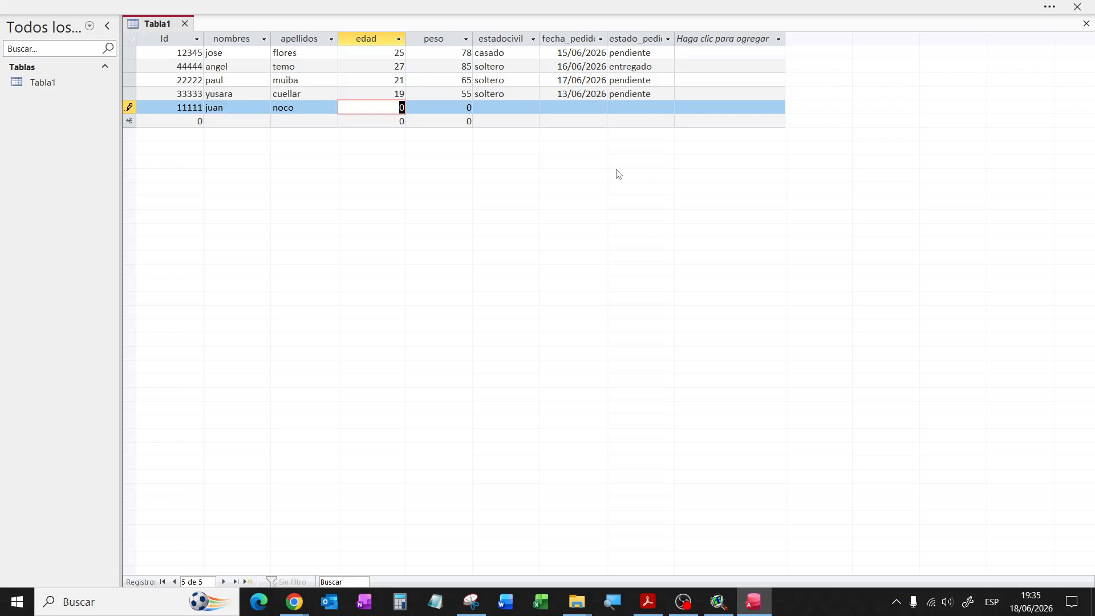
{"action": "type", "text": "21"}
{"action": "key", "text": "Tab"}
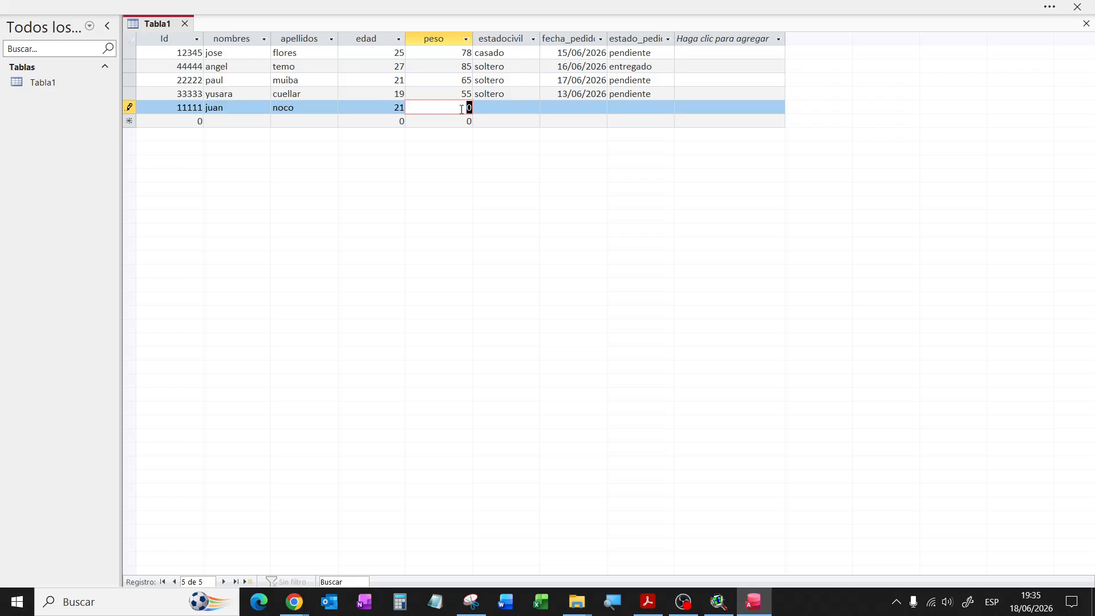
{"action": "type", "text": "62"}
{"action": "left_click", "coordinate": [494, 109]}
{"action": "type", "text": "casado"}
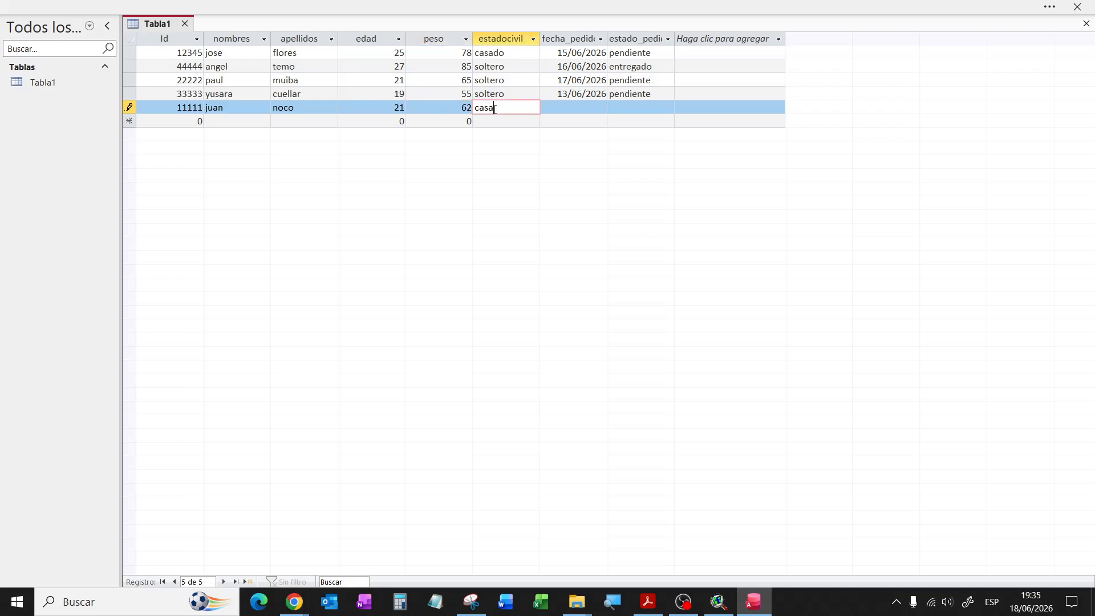
Step: Set order date 15/06/2026 and status entregado, save the record, and switch to ArcView
{"action": "left_click", "coordinate": [587, 109]}
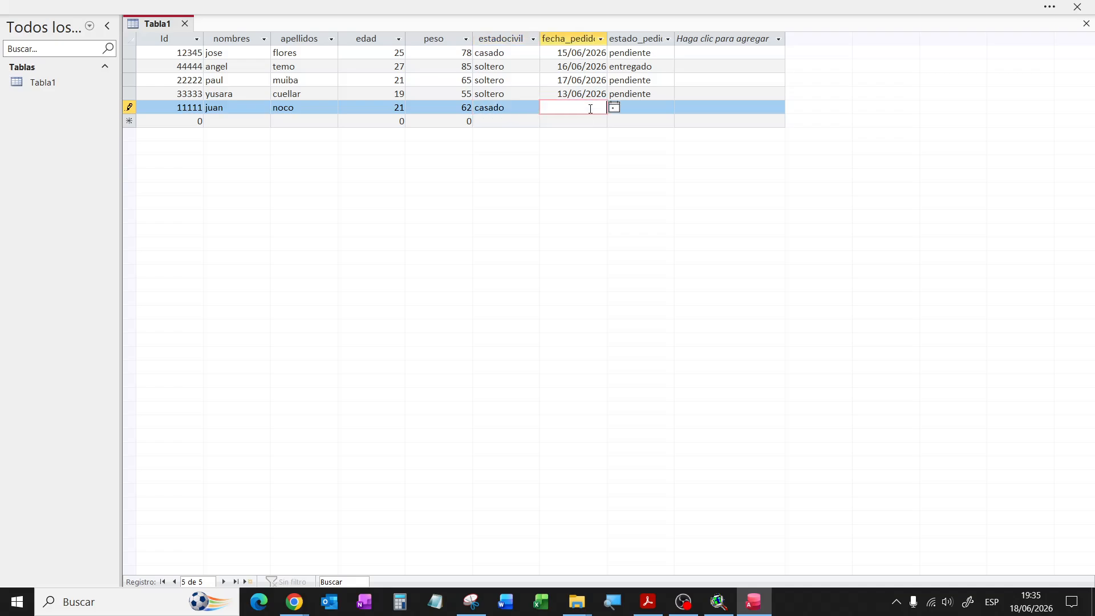
{"action": "left_click", "coordinate": [613, 107]}
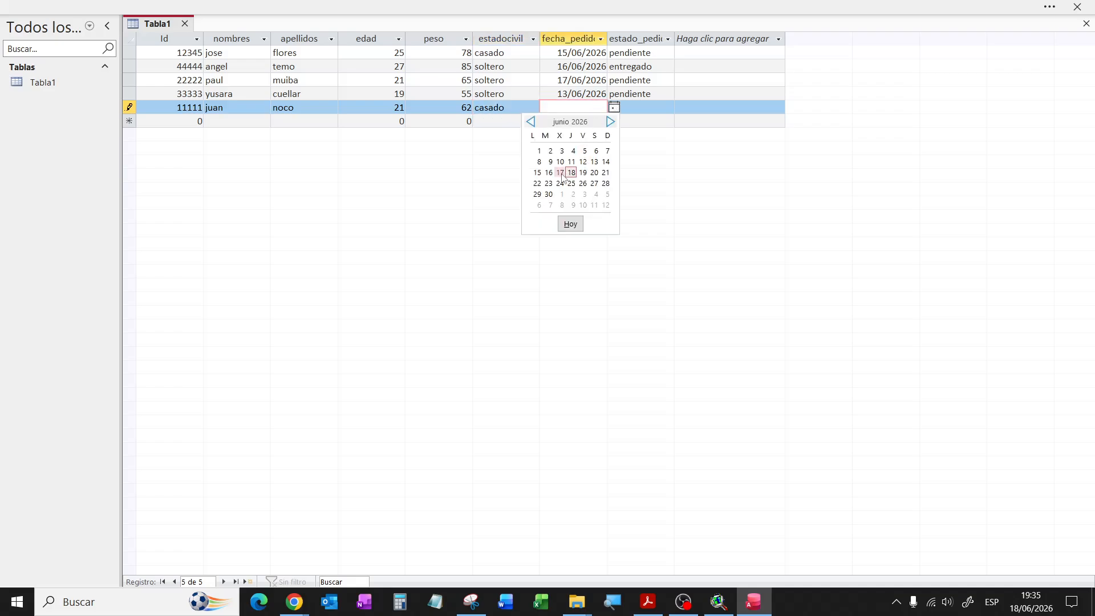
{"action": "left_click", "coordinate": [538, 172]}
{"action": "left_click", "coordinate": [629, 105]}
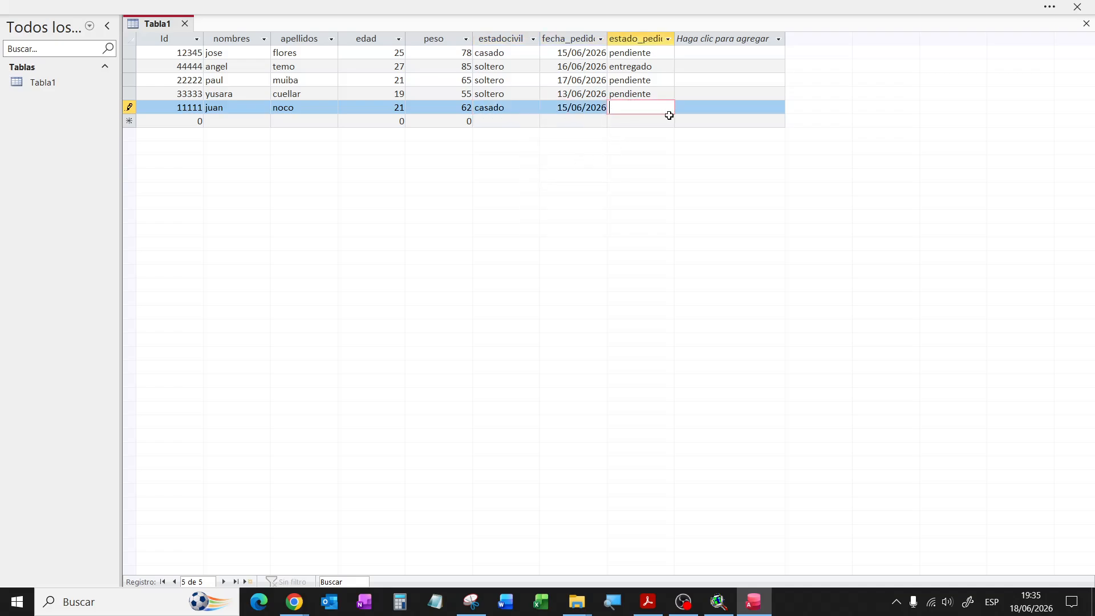
{"action": "type", "text": "entregado"}
{"action": "left_click", "coordinate": [198, 121]}
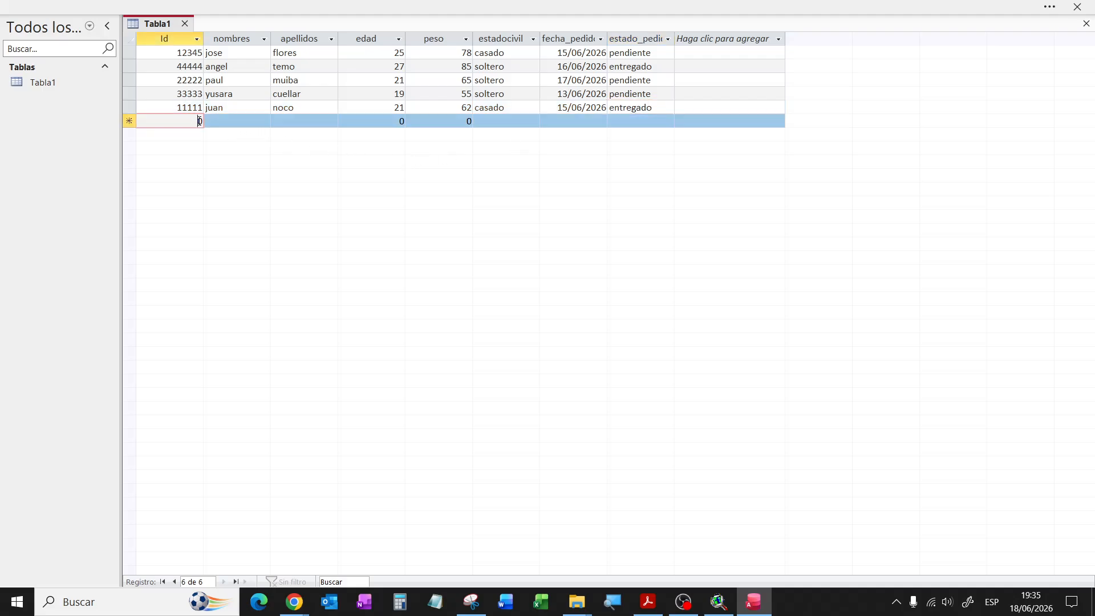
{"action": "left_click", "coordinate": [718, 602]}
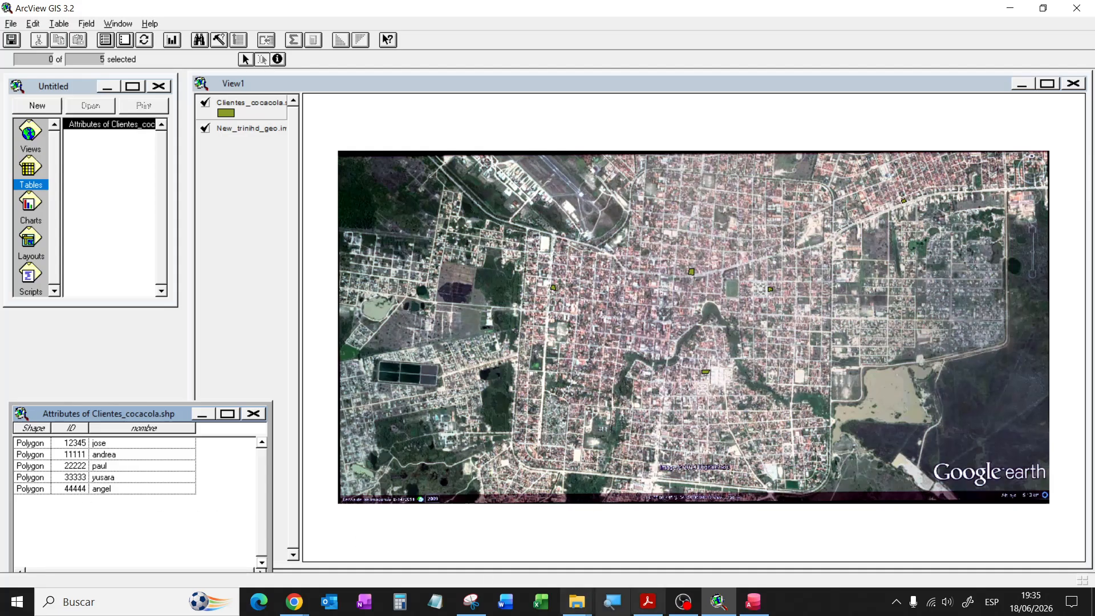
Step: Back in Access, correct the fifth client's first name to andrea and save the row
{"action": "left_click", "coordinate": [754, 601]}
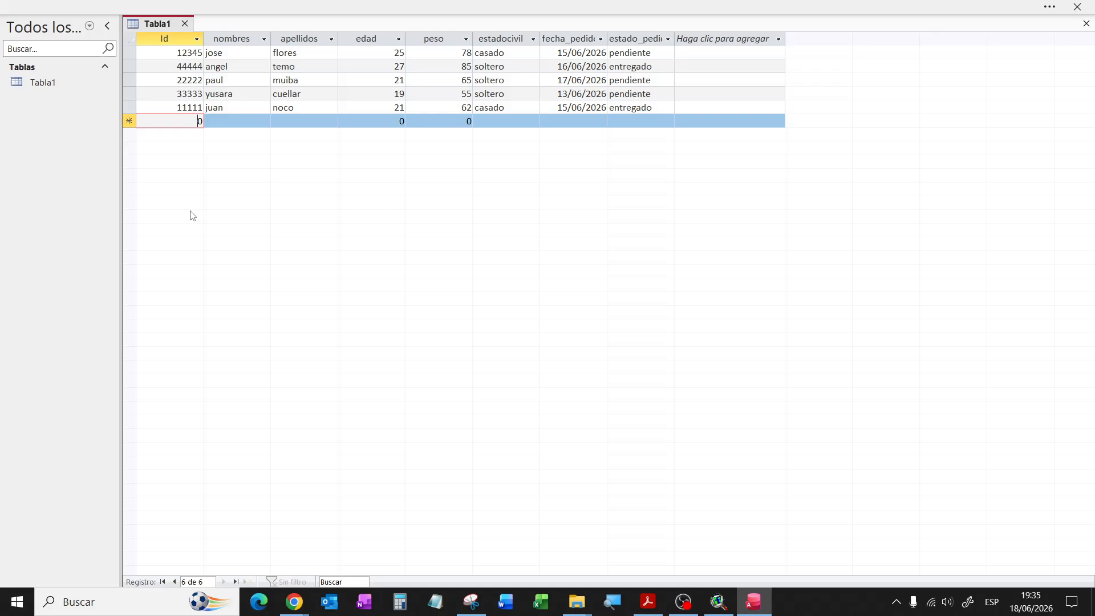
{"action": "double_click", "coordinate": [228, 107]}
{"action": "type", "text": "andrea"}
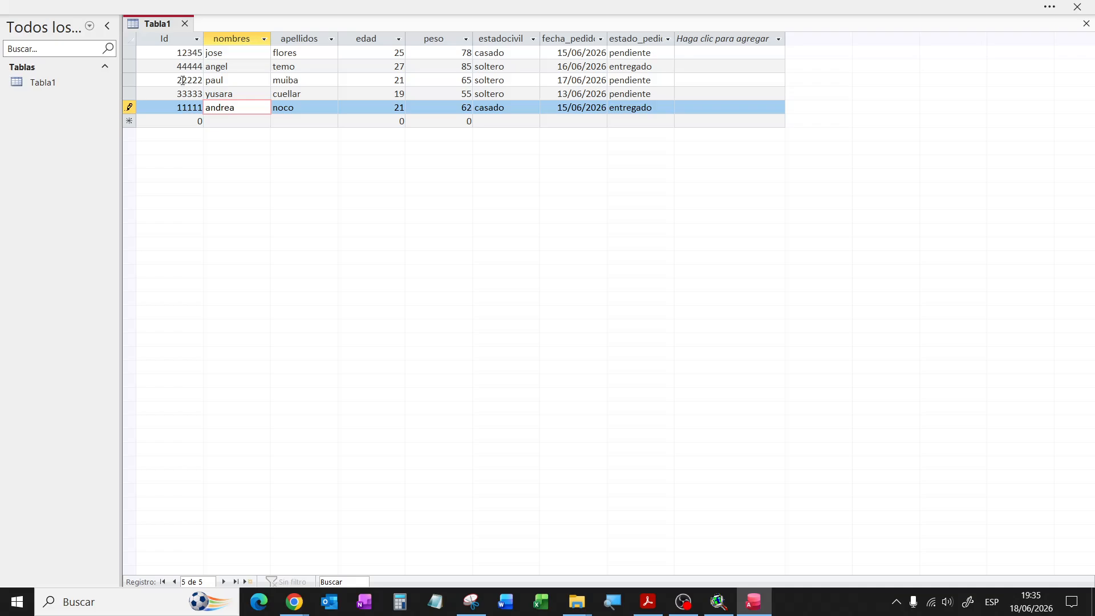
{"action": "left_click", "coordinate": [179, 125]}
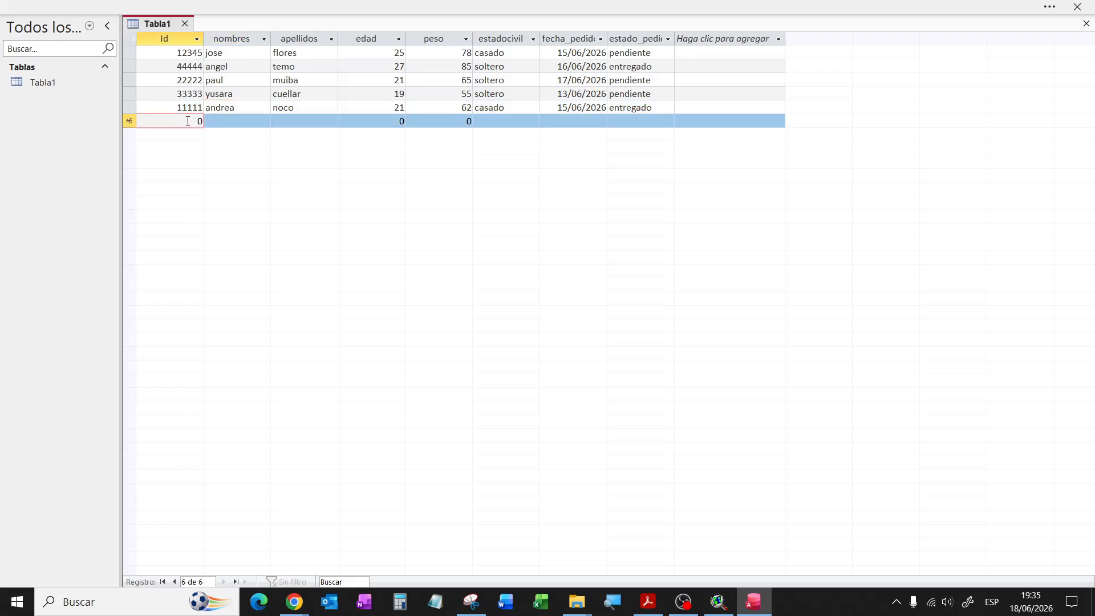
{"action": "double_click", "coordinate": [199, 121]}
{"action": "type", "text": "55555"}
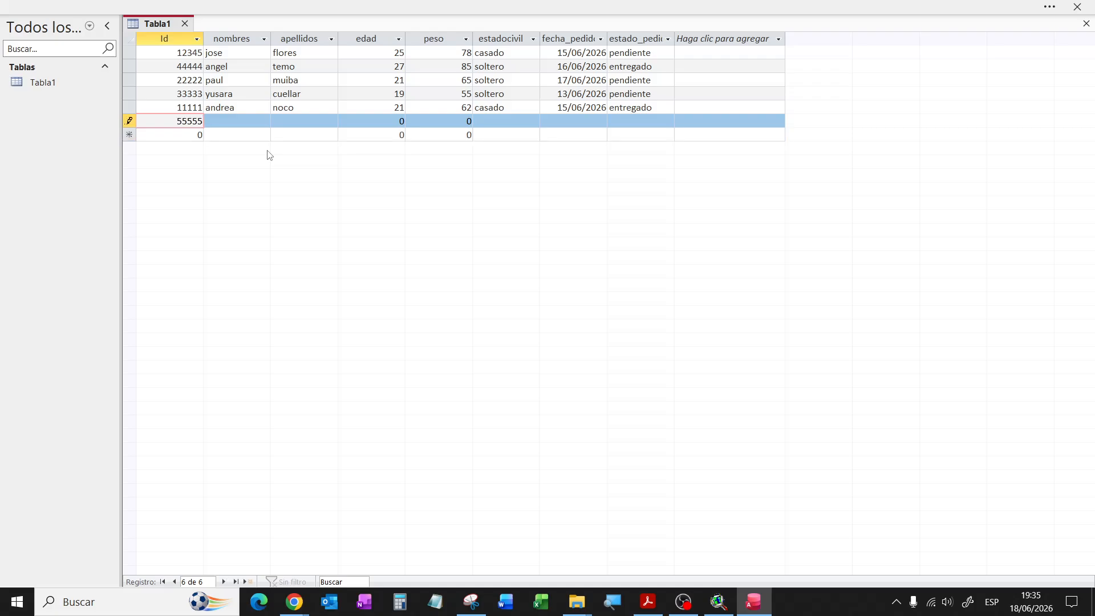
{"action": "left_click", "coordinate": [244, 122]}
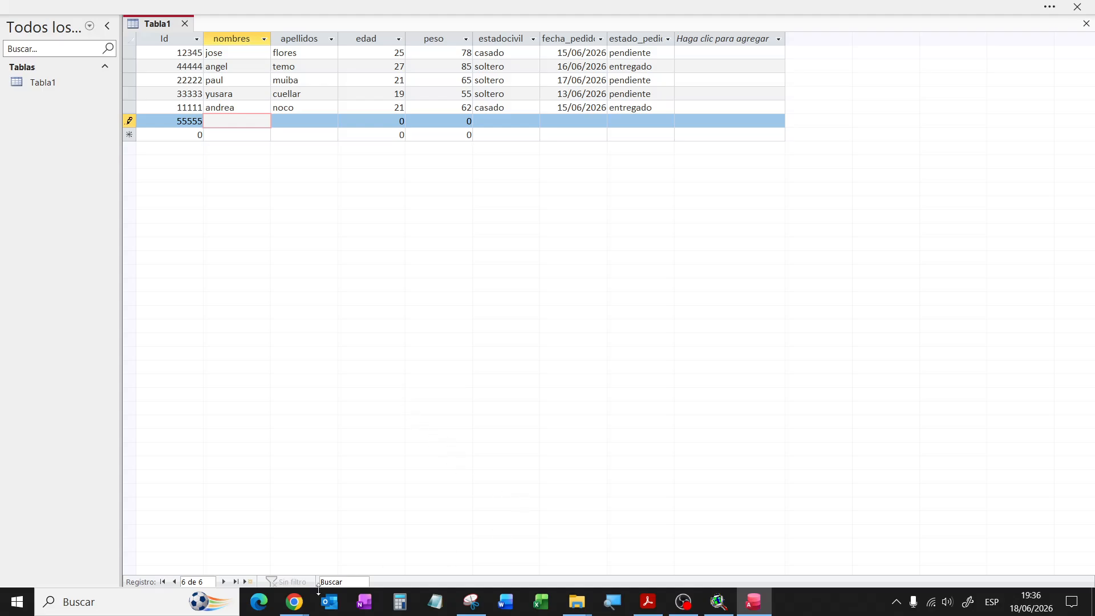
{"action": "left_click", "coordinate": [294, 601]}
{"action": "left_click", "coordinate": [240, 520]}
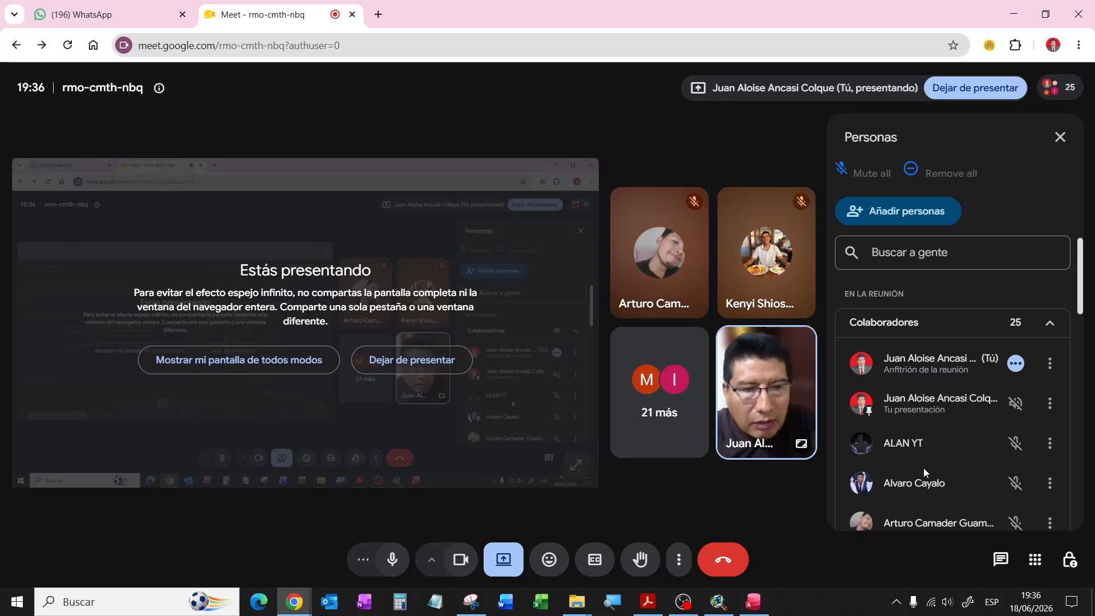
{"action": "left_click", "coordinate": [752, 601]}
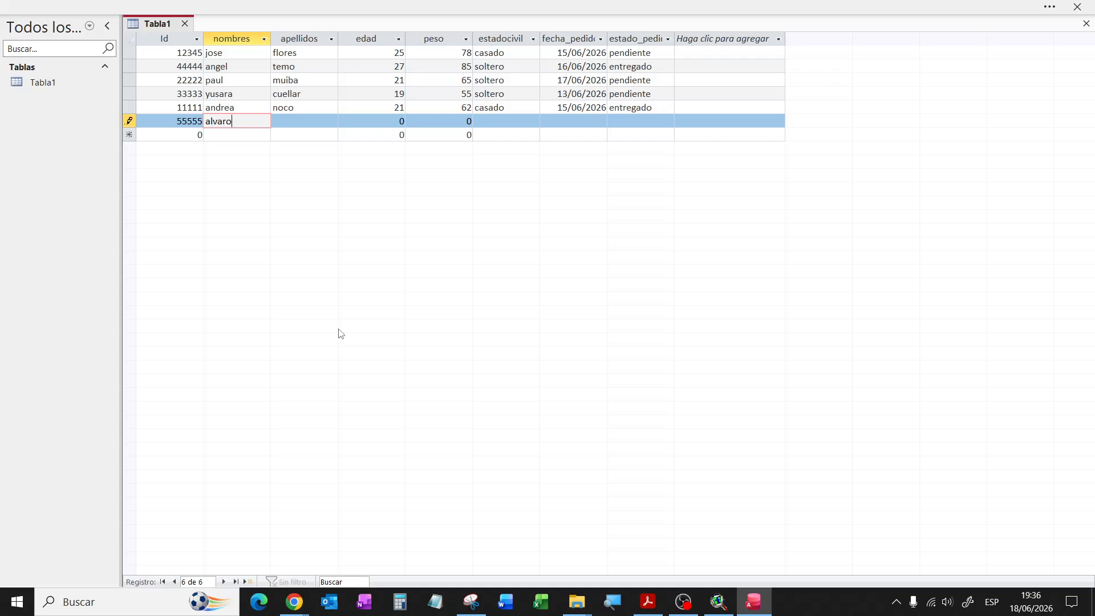
{"action": "key", "text": "Tab"}
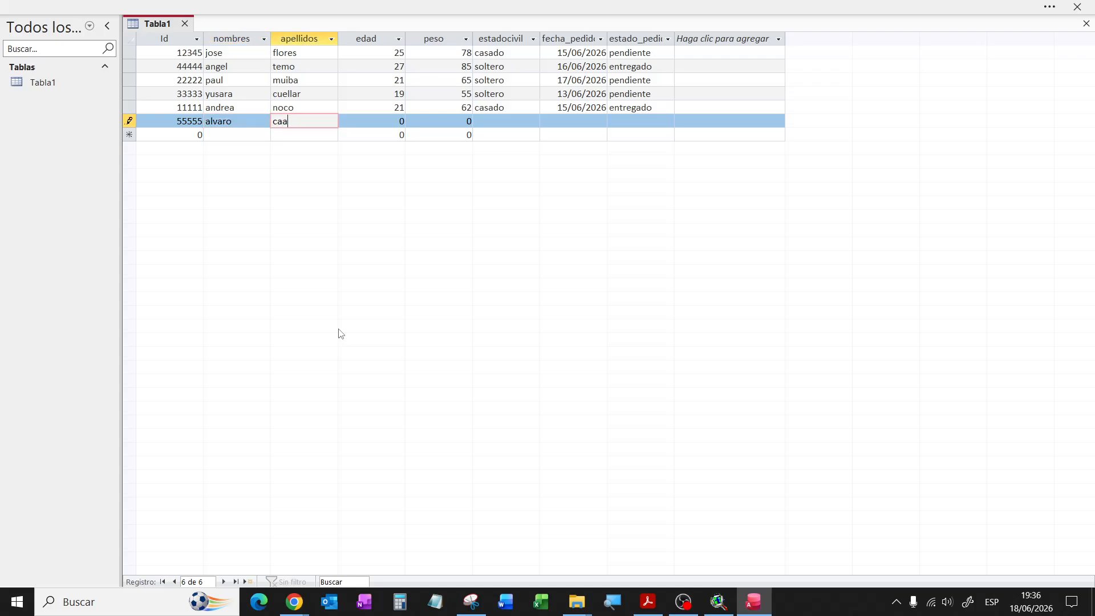
Step: Enter age 21, weight 85 and marital status soltero, fixing a typo
{"action": "key", "text": "Tab"}
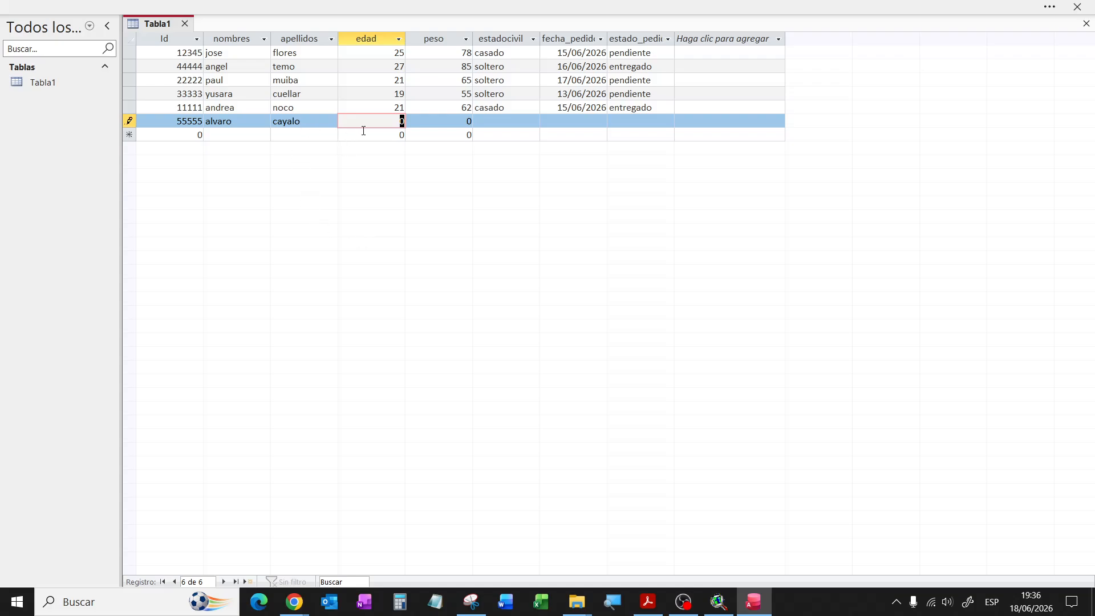
{"action": "type", "text": "21"}
{"action": "left_click", "coordinate": [447, 120]}
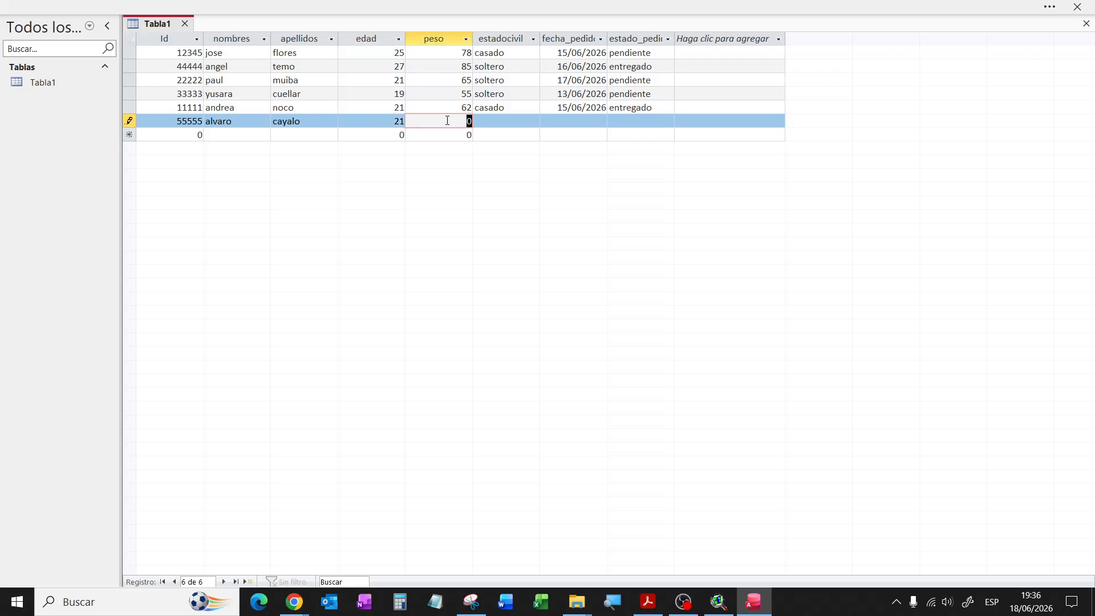
{"action": "type", "text": "85"}
{"action": "left_click", "coordinate": [521, 121]}
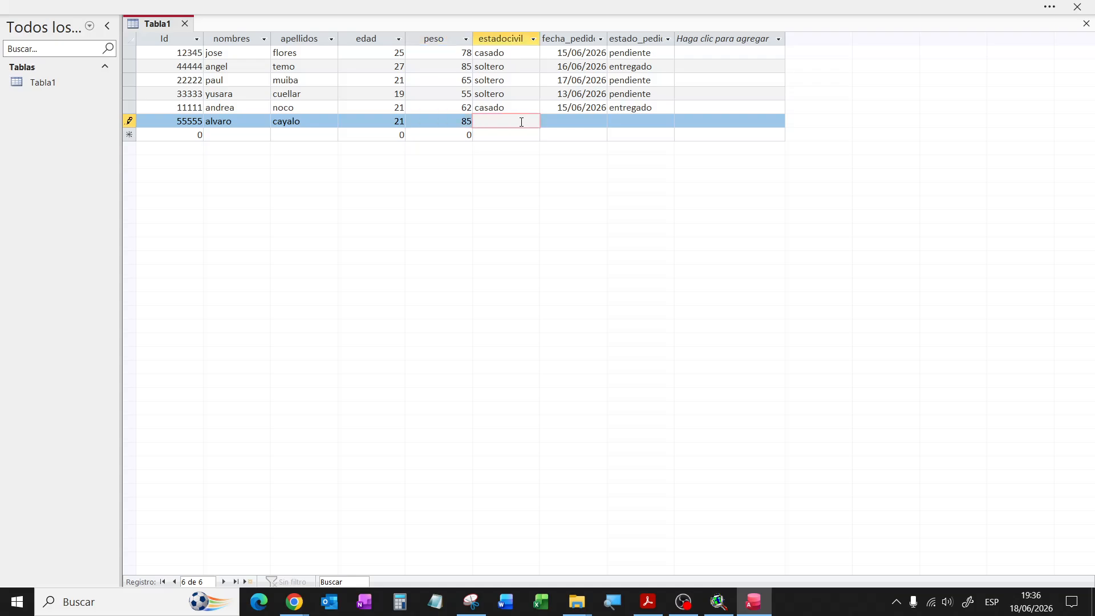
{"action": "type", "text": "so"}
{"action": "type", "text": "lte"}
{"action": "key", "text": "BackSpace"}
{"action": "type", "text": "ter"}
Step: Set alvaro's order date to 14/06/2026 and status pendiente, then save the row
{"action": "left_click", "coordinate": [591, 122]}
{"action": "left_click", "coordinate": [613, 121]}
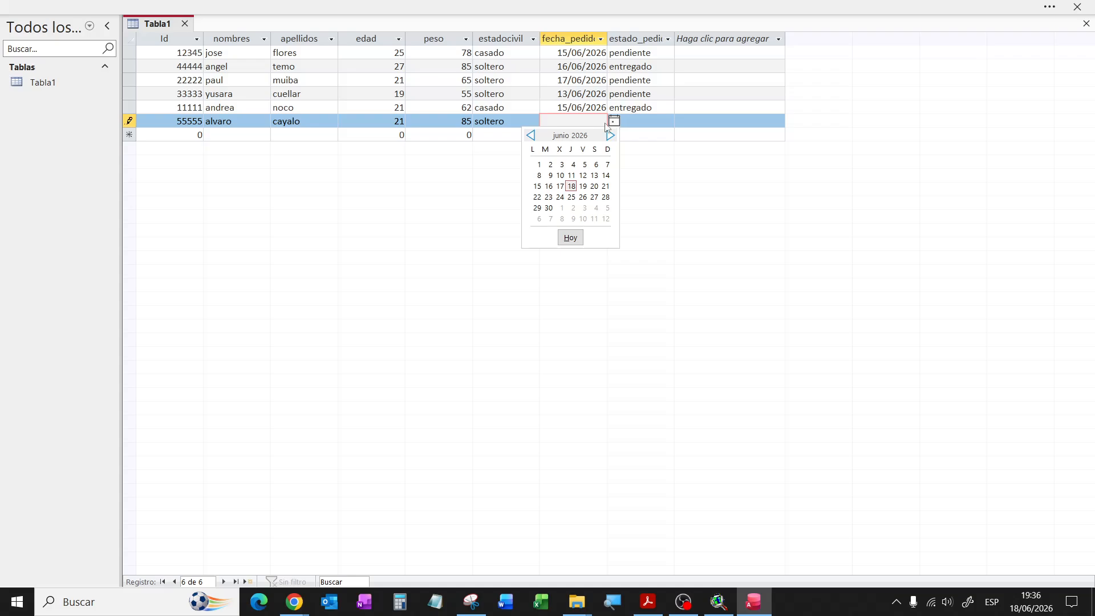
{"action": "left_click", "coordinate": [606, 175]}
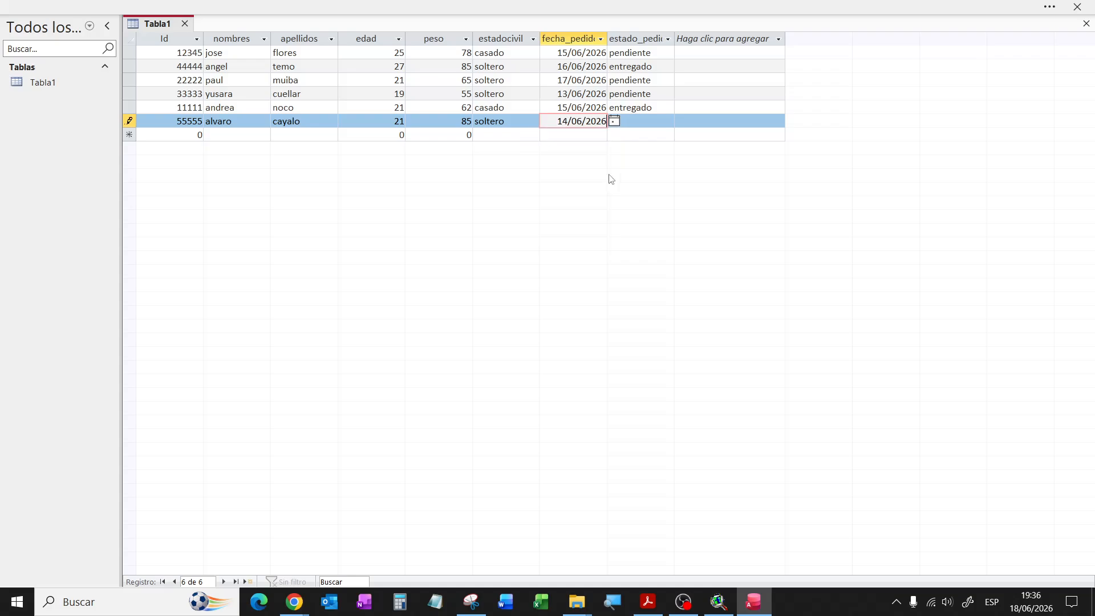
{"action": "left_click", "coordinate": [633, 121]}
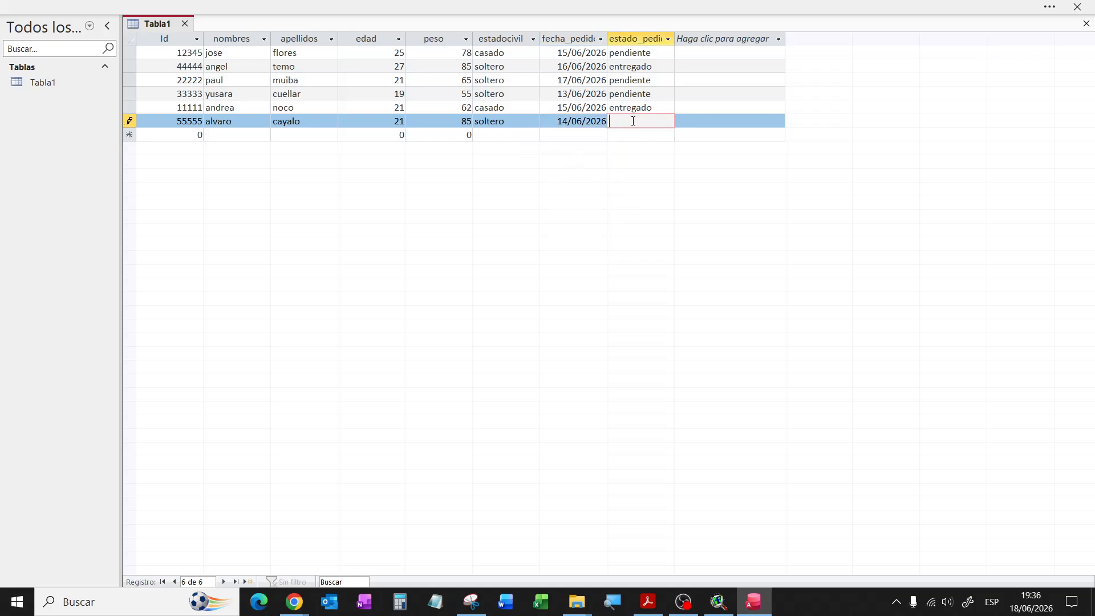
{"action": "type", "text": "pendiente"}
{"action": "left_click", "coordinate": [179, 53]}
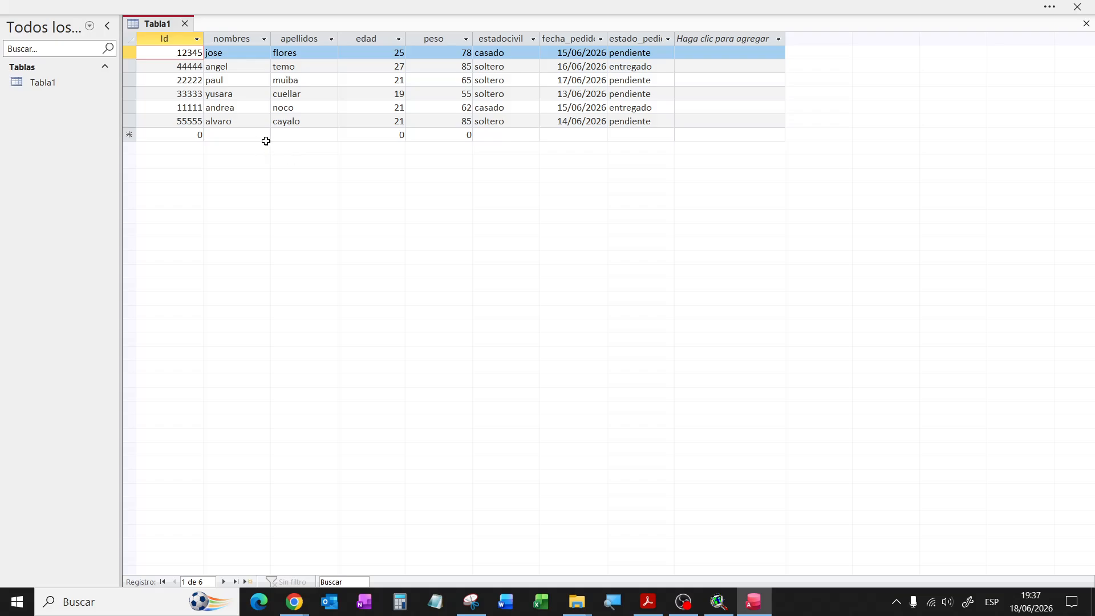
Step: Close the Tabla1 datasheet and toggle the navigation pane and Tablas group
{"action": "left_click", "coordinate": [184, 93]}
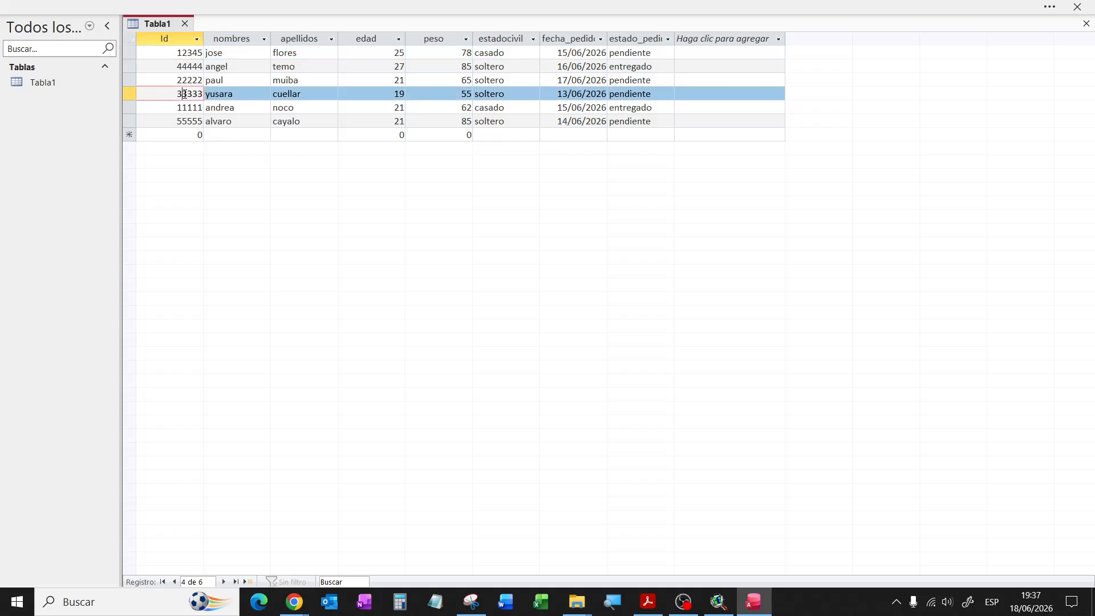
{"action": "left_click", "coordinate": [185, 23]}
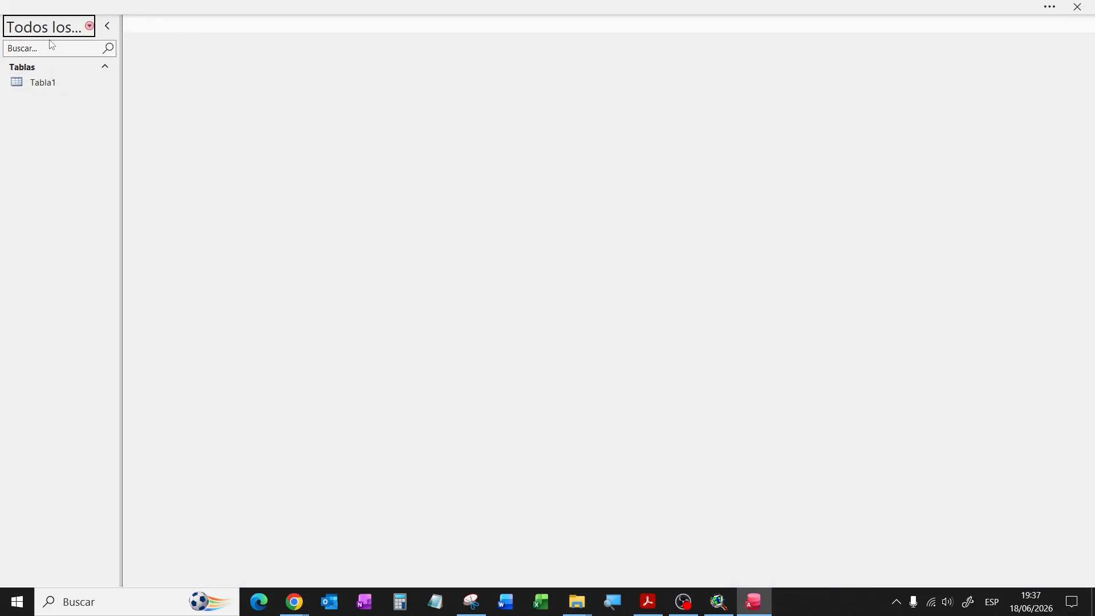
{"action": "left_click", "coordinate": [108, 32]}
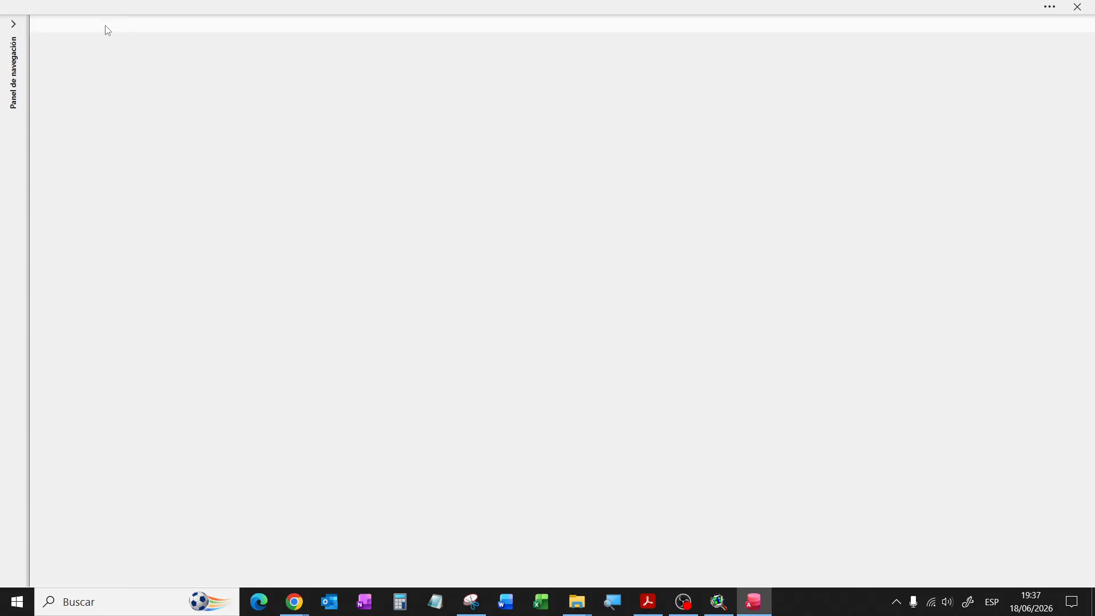
{"action": "left_click", "coordinate": [17, 30]}
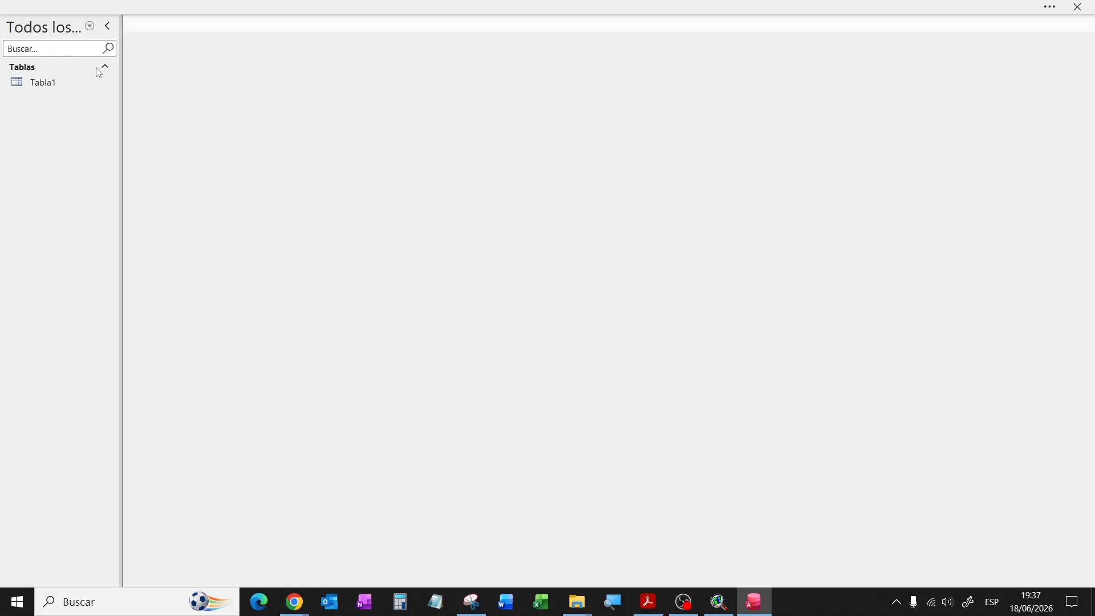
{"action": "left_click", "coordinate": [107, 68]}
{"action": "left_click", "coordinate": [108, 68]}
{"action": "left_click", "coordinate": [1044, 6]}
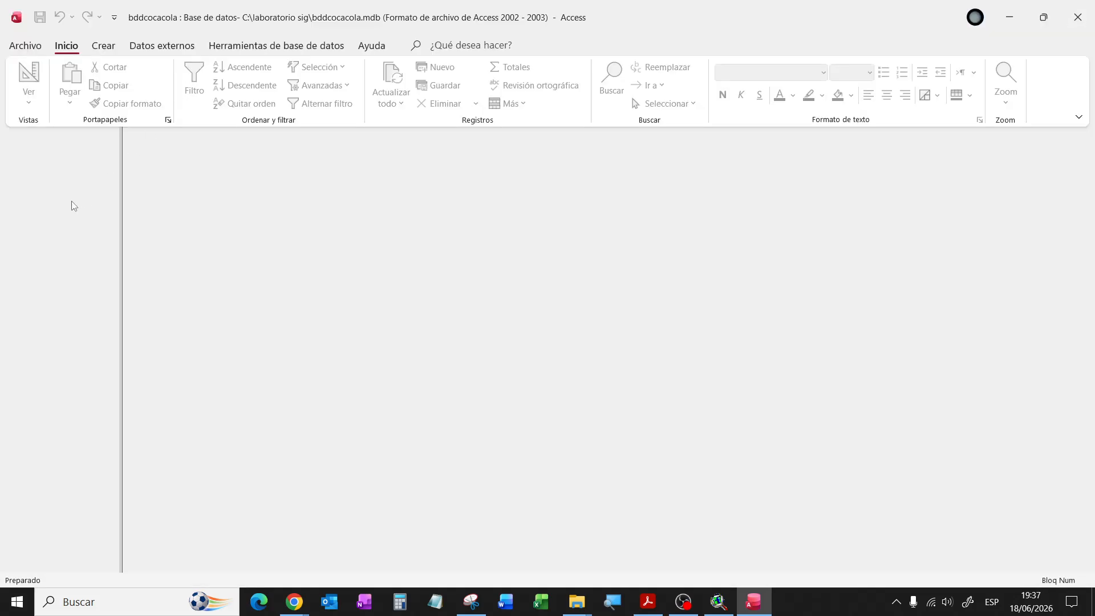
{"action": "left_click", "coordinate": [71, 201]}
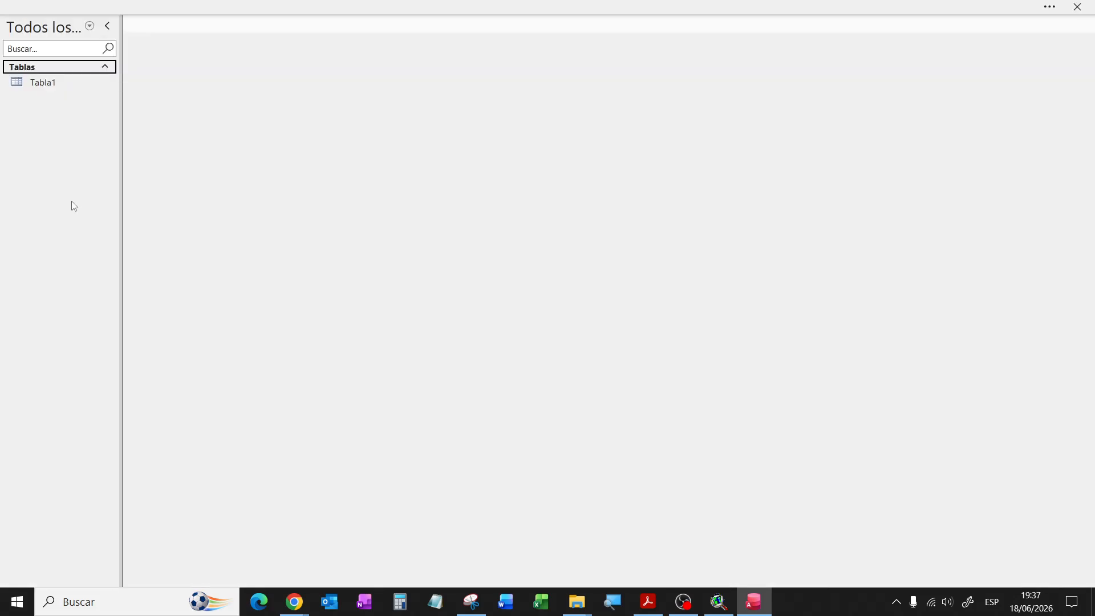
Step: Reopen Tabla1 to confirm the six records, then close Microsoft Access
{"action": "double_click", "coordinate": [72, 86]}
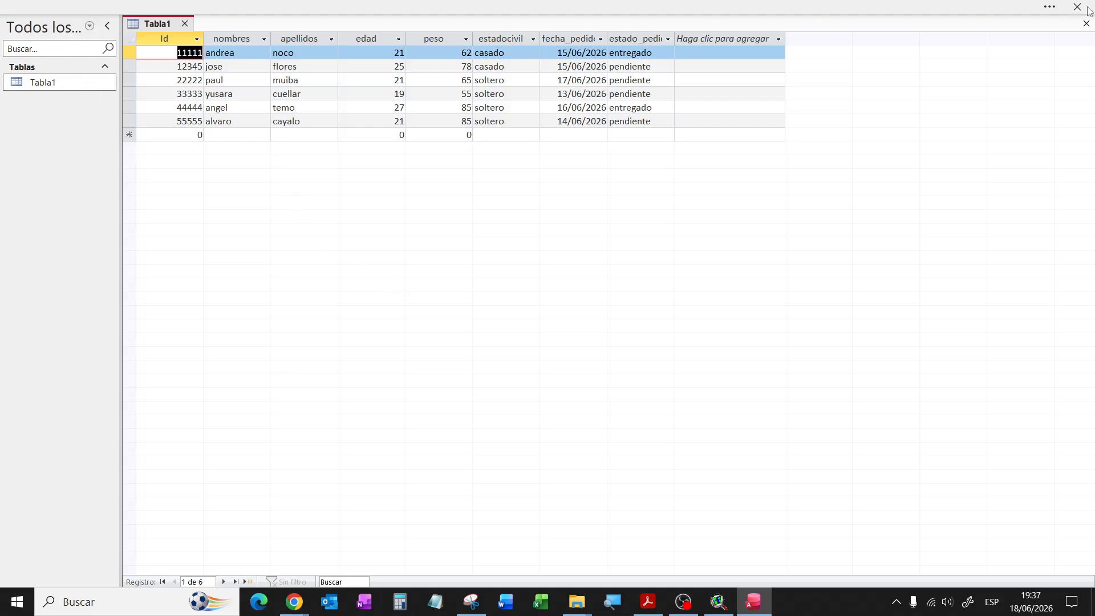
{"action": "left_click", "coordinate": [1047, 7]}
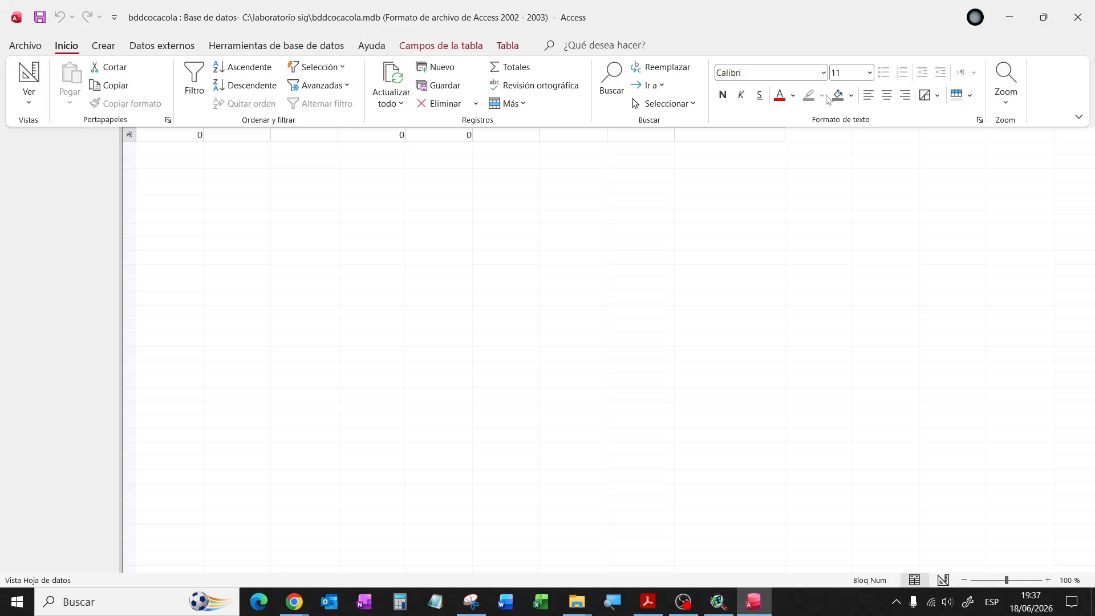
{"action": "left_click", "coordinate": [1085, 33]}
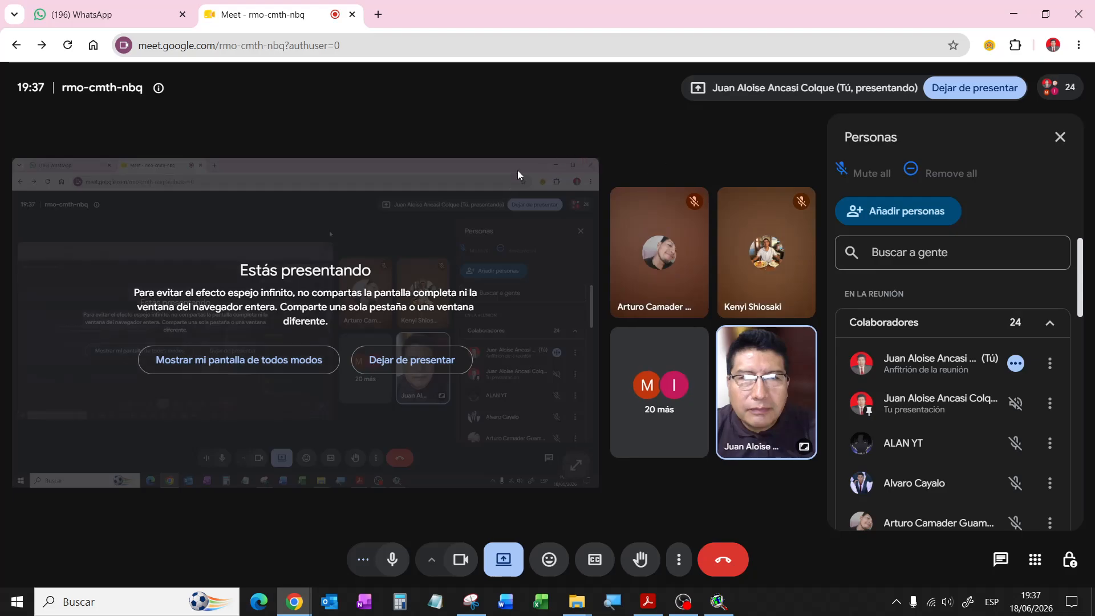
Step: Bring ArcView back to the front and activate the View1 and project windows
{"action": "left_click", "coordinate": [719, 603]}
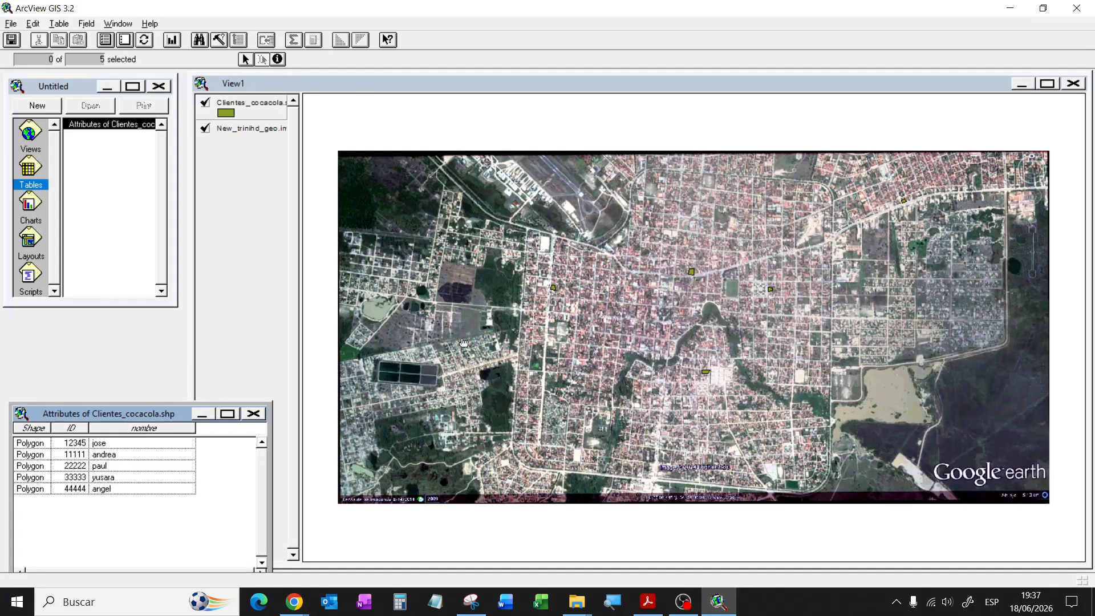
{"action": "left_click", "coordinate": [327, 88]}
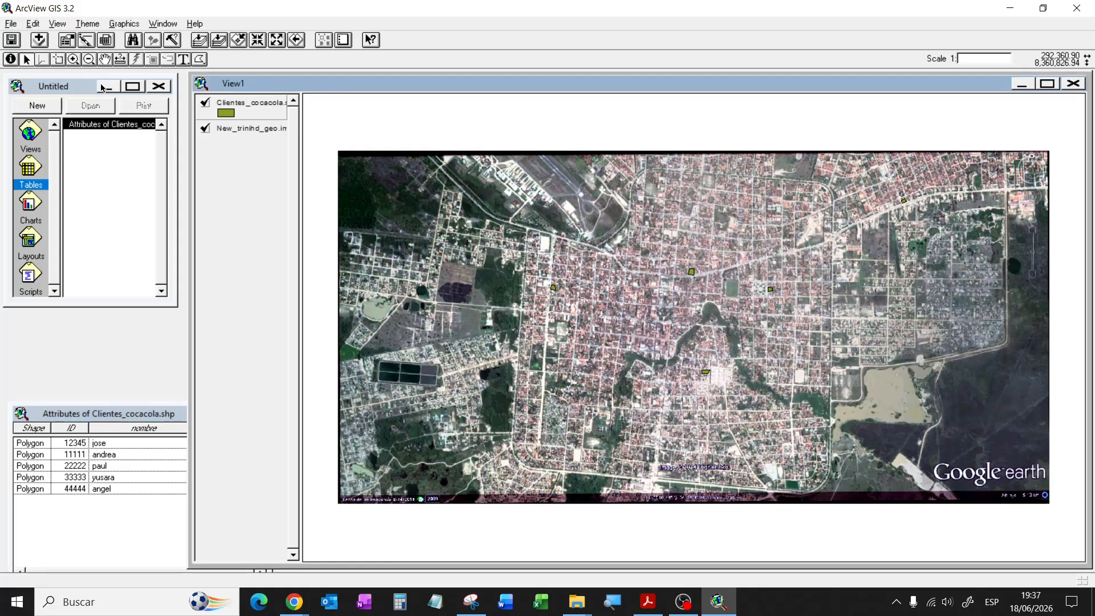
{"action": "left_click", "coordinate": [76, 89]}
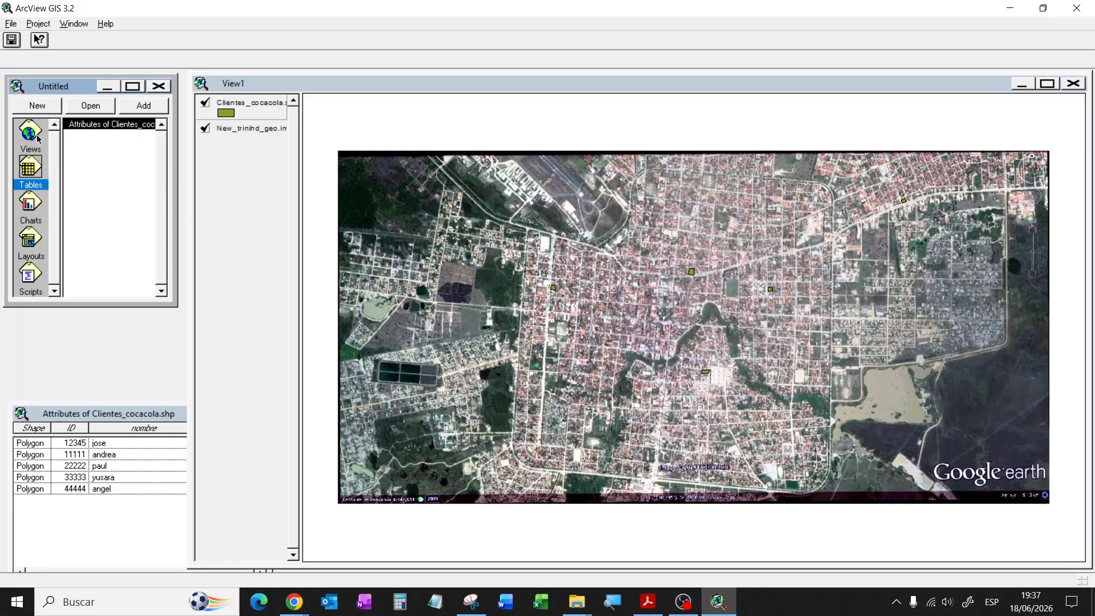
Step: Browse the project's Tables, Charts and Scripts document lists
{"action": "left_click", "coordinate": [34, 135]}
{"action": "left_click", "coordinate": [32, 174]}
{"action": "left_click", "coordinate": [33, 217]}
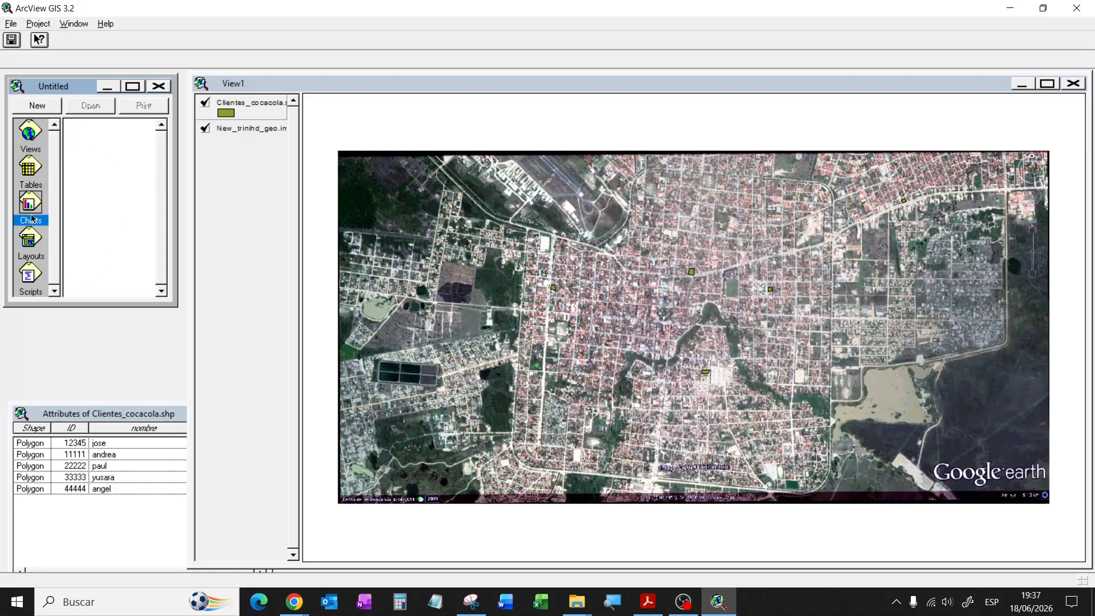
{"action": "left_click", "coordinate": [31, 134]}
{"action": "left_click", "coordinate": [31, 168]}
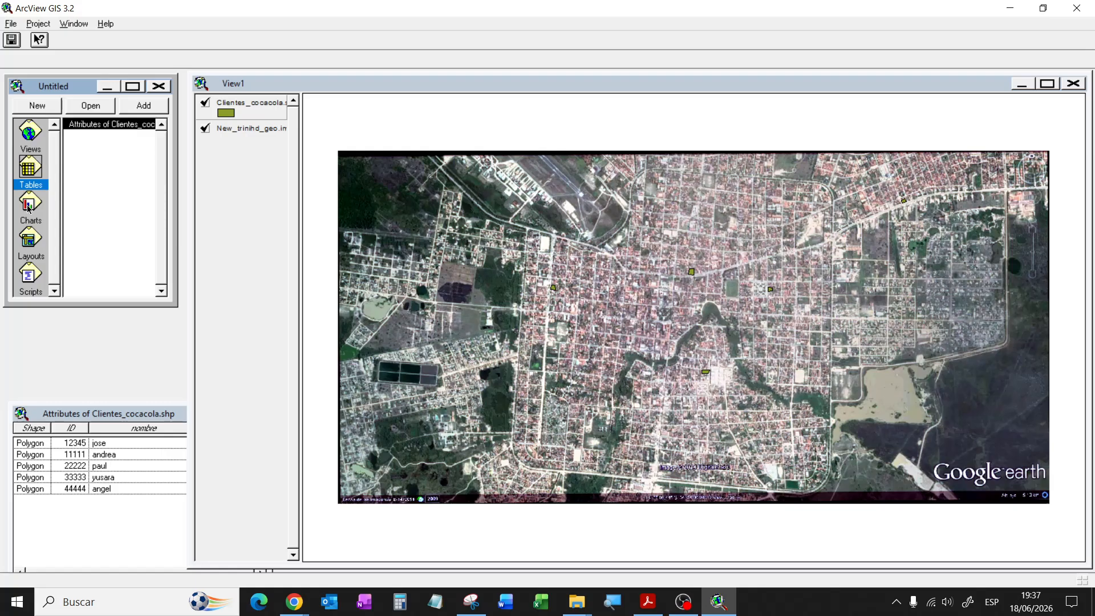
{"action": "left_click", "coordinate": [28, 205]}
{"action": "left_click", "coordinate": [30, 240]}
{"action": "left_click", "coordinate": [29, 276]}
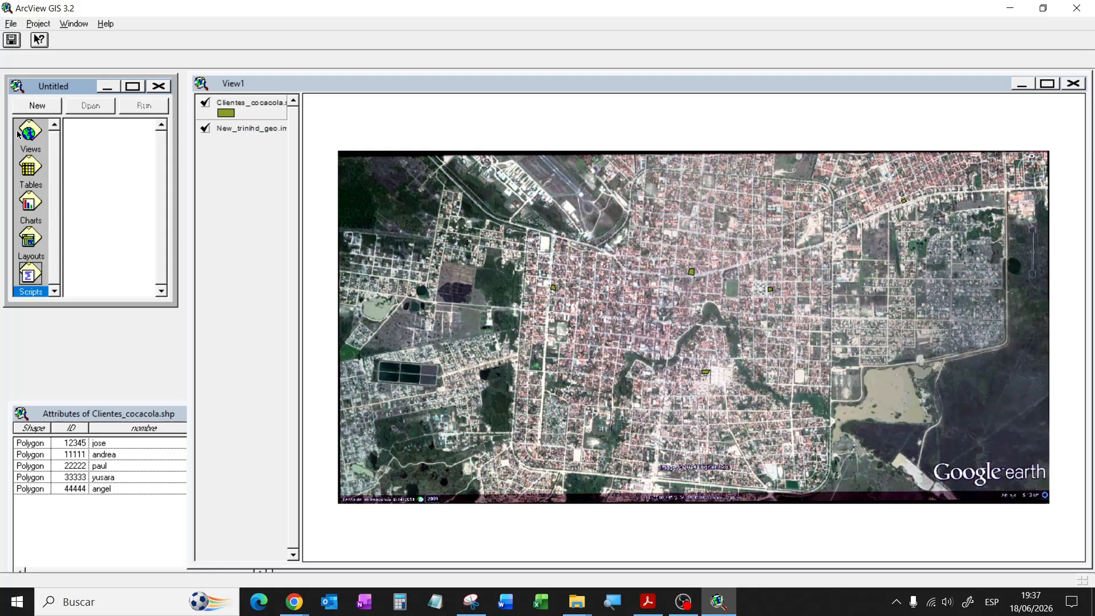
Step: Open Project > SQL Connect and check the Connection list, leaving Xtreme Sample Database 11 selected
{"action": "left_click", "coordinate": [19, 133]}
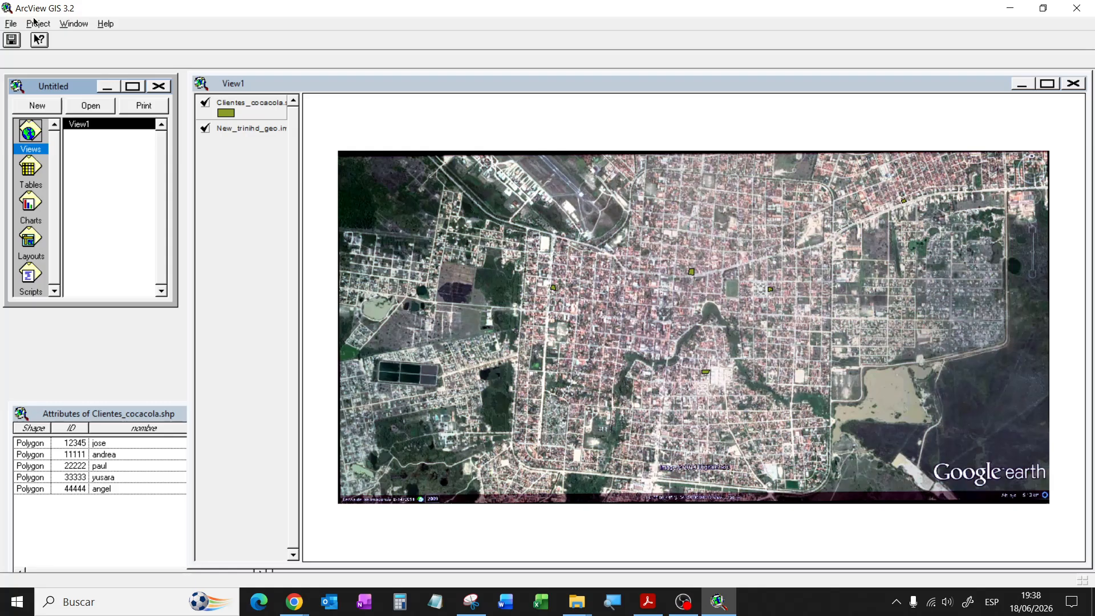
{"action": "left_click", "coordinate": [36, 24]}
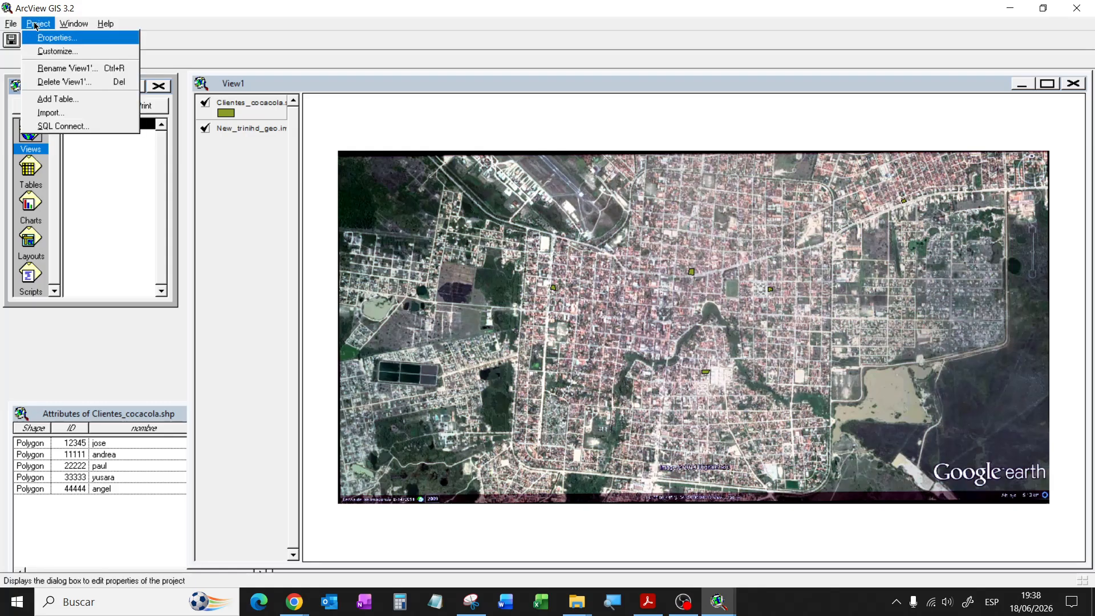
{"action": "left_click", "coordinate": [78, 127]}
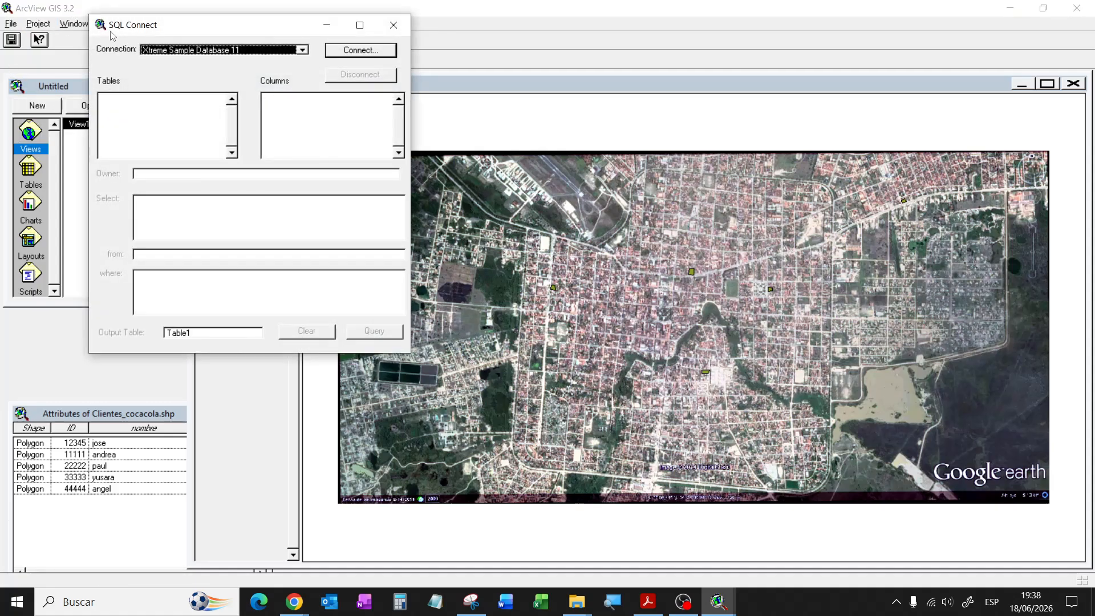
{"action": "left_click_drag", "start_coordinate": [192, 25], "coordinate": [340, 59]}
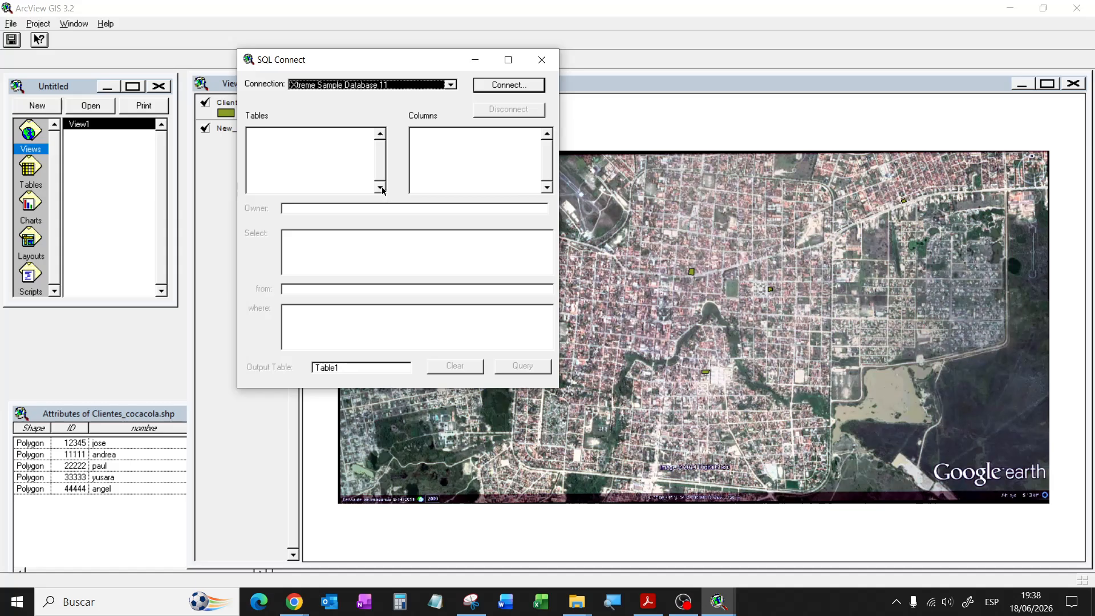
{"action": "left_click", "coordinate": [451, 84]}
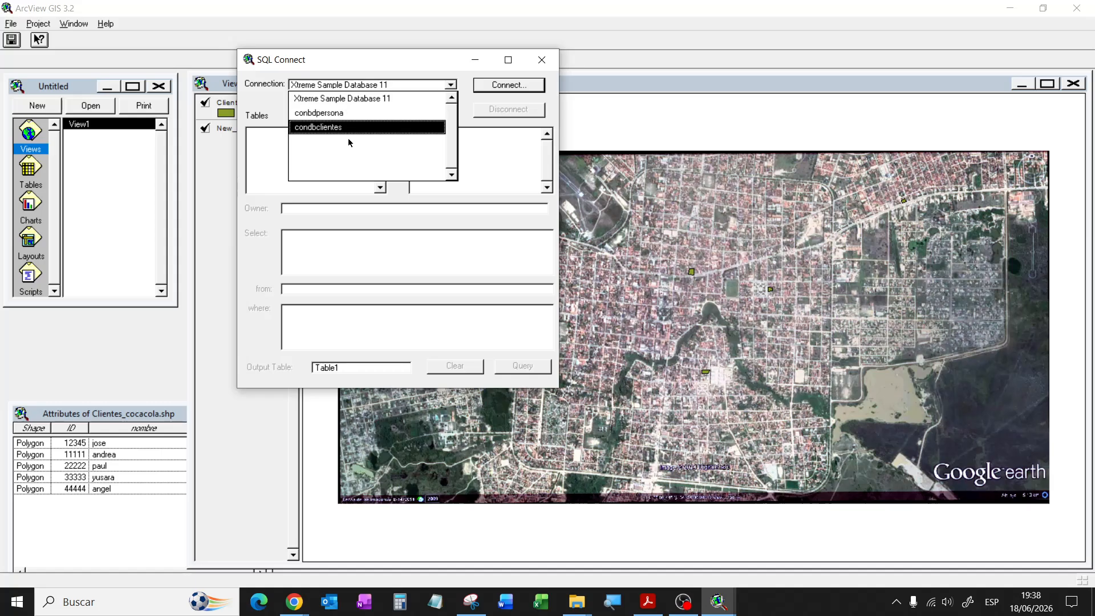
{"action": "left_click", "coordinate": [358, 52]}
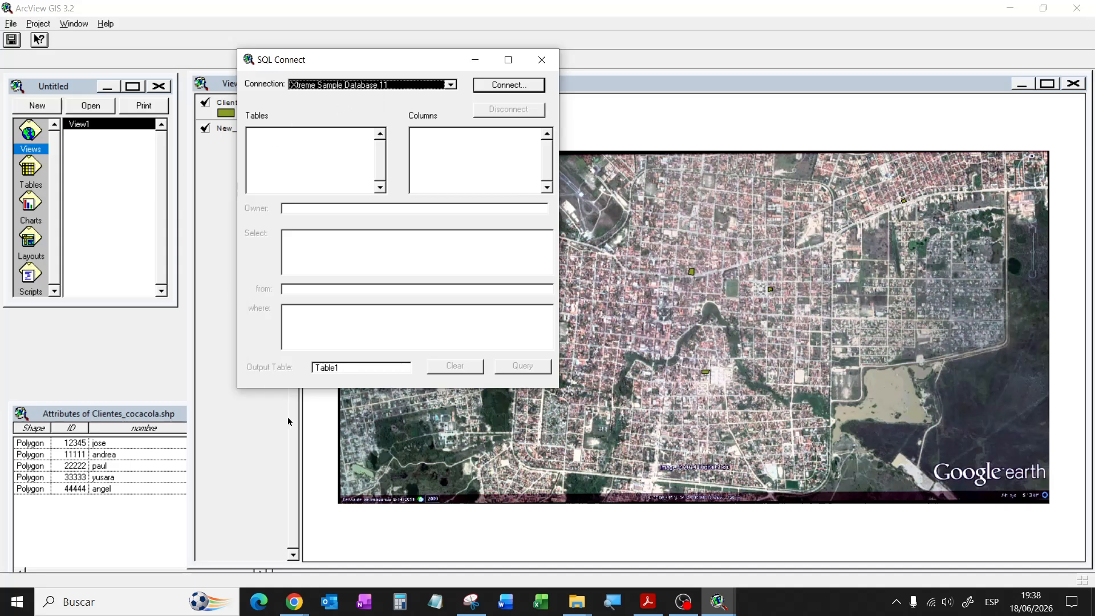
Step: Search the Start menu for 'control' and open Control Panel
{"action": "key", "text": "super"}
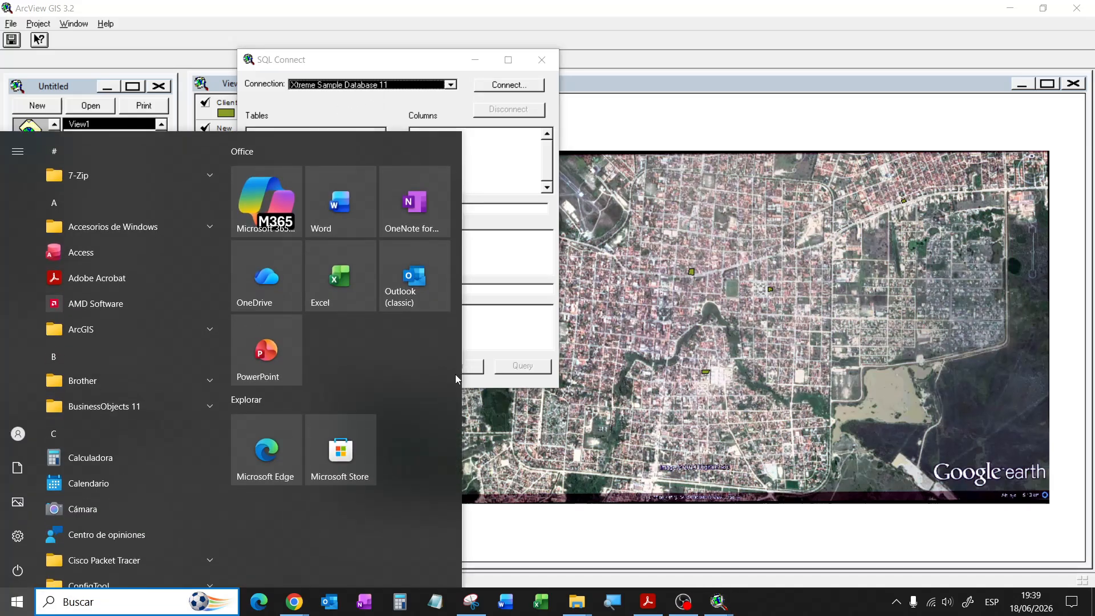
{"action": "type", "text": "conr"}
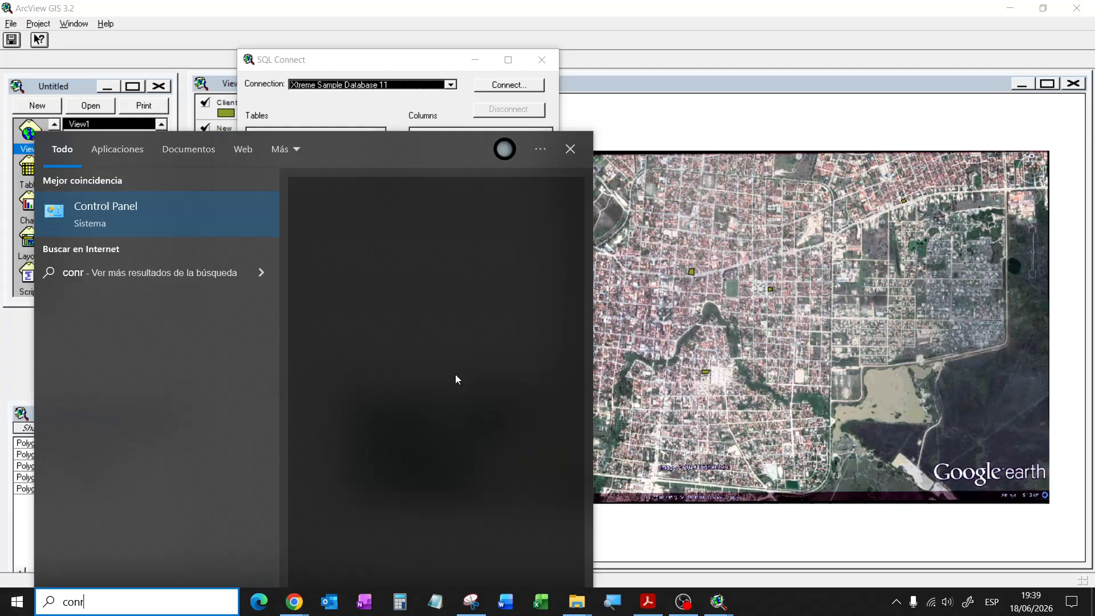
{"action": "key", "text": "BackSpace"}
{"action": "type", "text": "trol"}
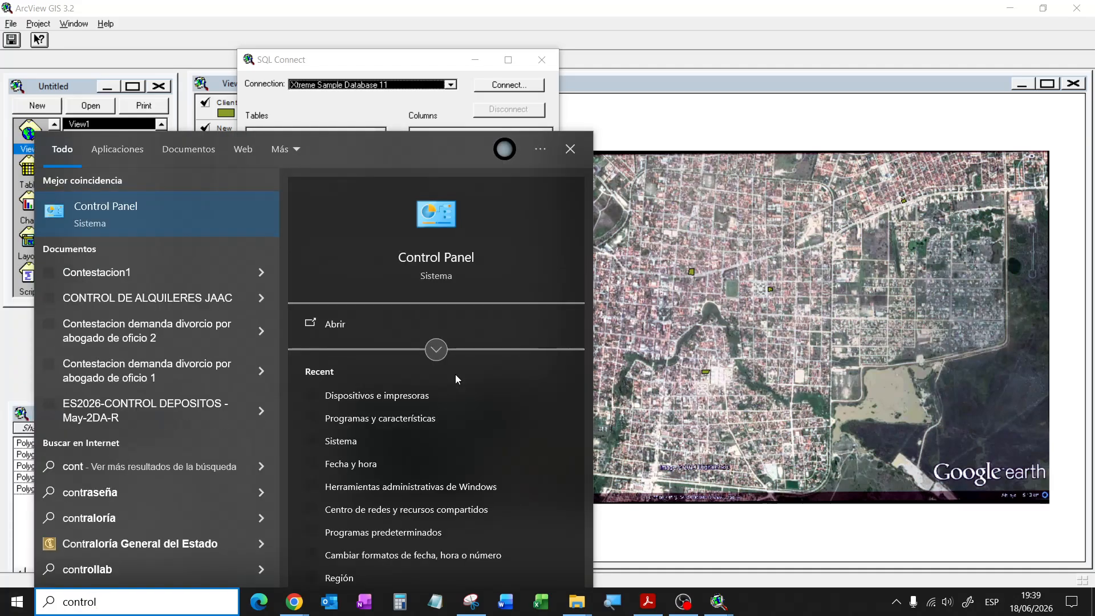
{"action": "key", "text": "Escape"}
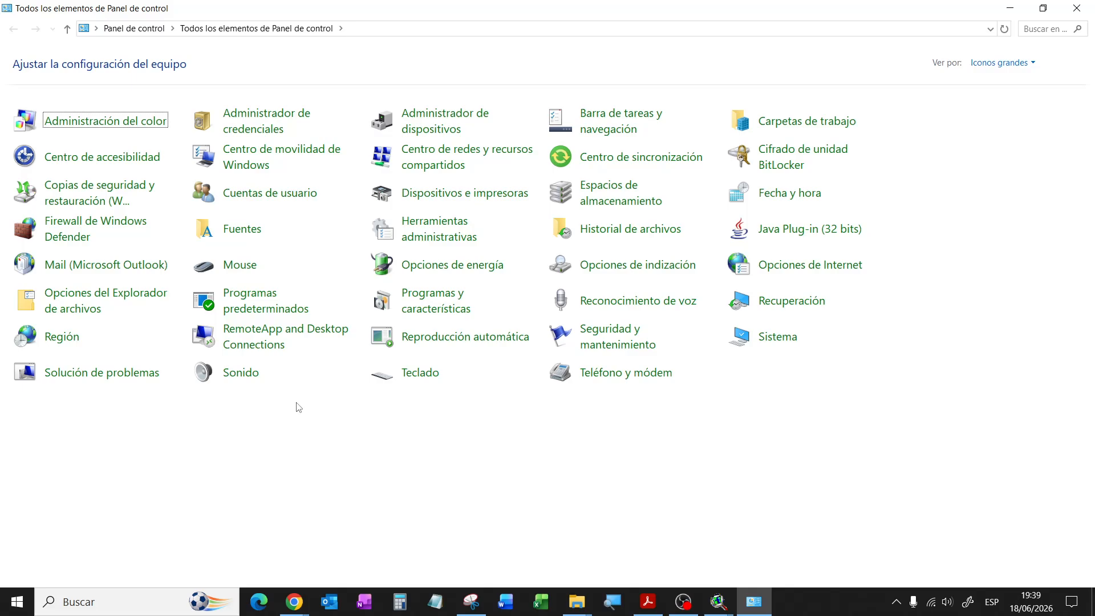
Step: Open Herramientas administrativas and launch Orígenes de datos ODBC (64 bits)
{"action": "left_click", "coordinate": [424, 226]}
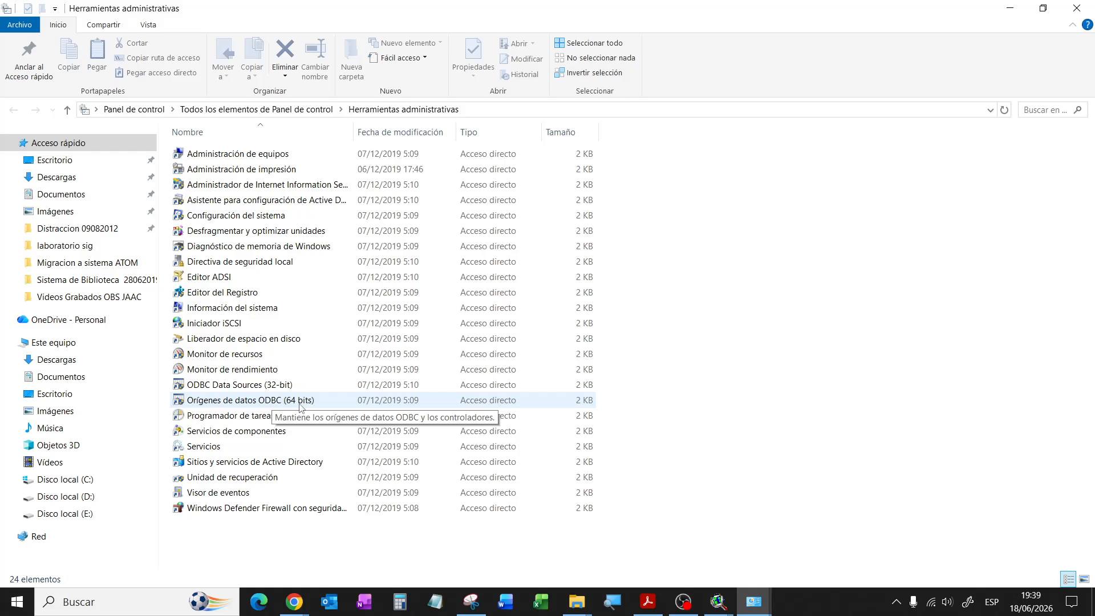
{"action": "double_click", "coordinate": [268, 400]}
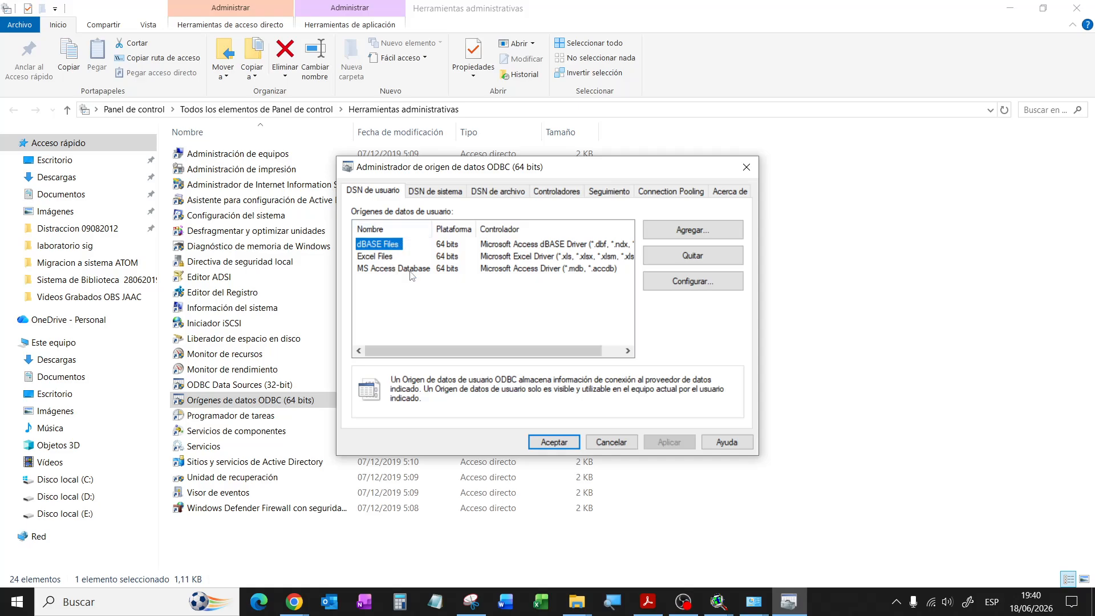
Step: On the DSN de sistema tab, add a new source using Microsoft Access Driver (*.mdb, *.accdb)
{"action": "left_click", "coordinate": [424, 194]}
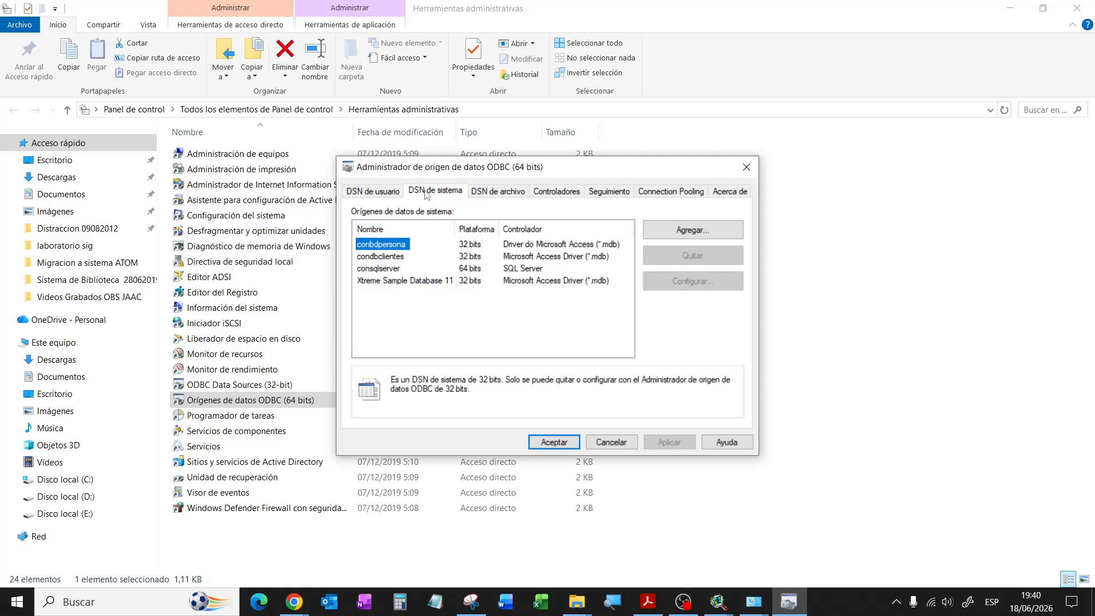
{"action": "left_click", "coordinate": [707, 233]}
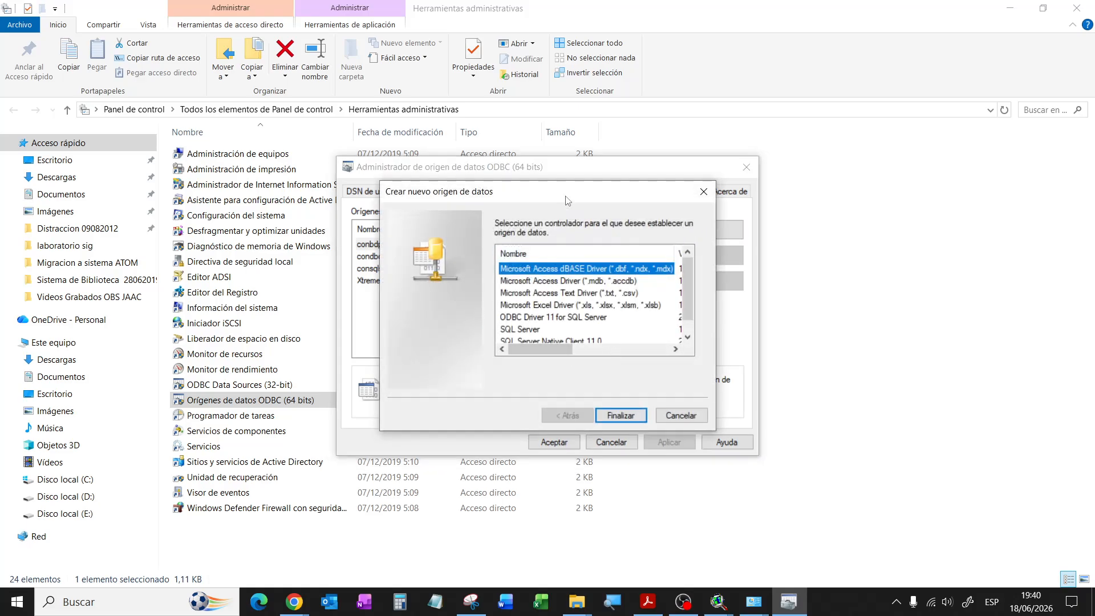
{"action": "left_click_drag", "start_coordinate": [560, 193], "coordinate": [773, 183]}
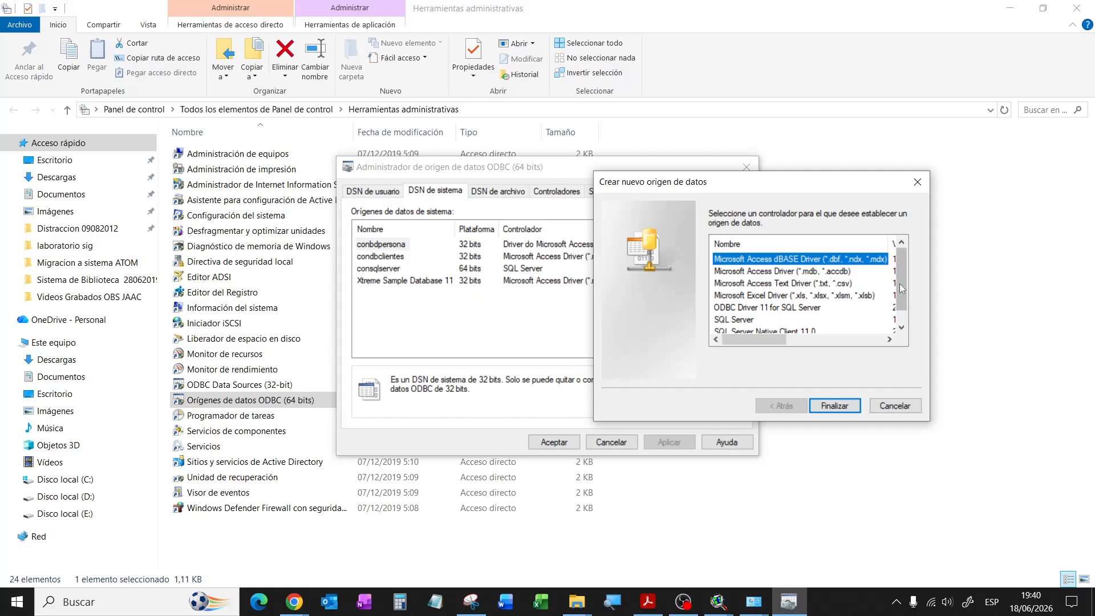
{"action": "left_click", "coordinate": [904, 328]}
{"action": "left_click", "coordinate": [787, 259]}
{"action": "scroll", "coordinate": [797, 282], "scroll_direction": "up", "scroll_amount": 1}
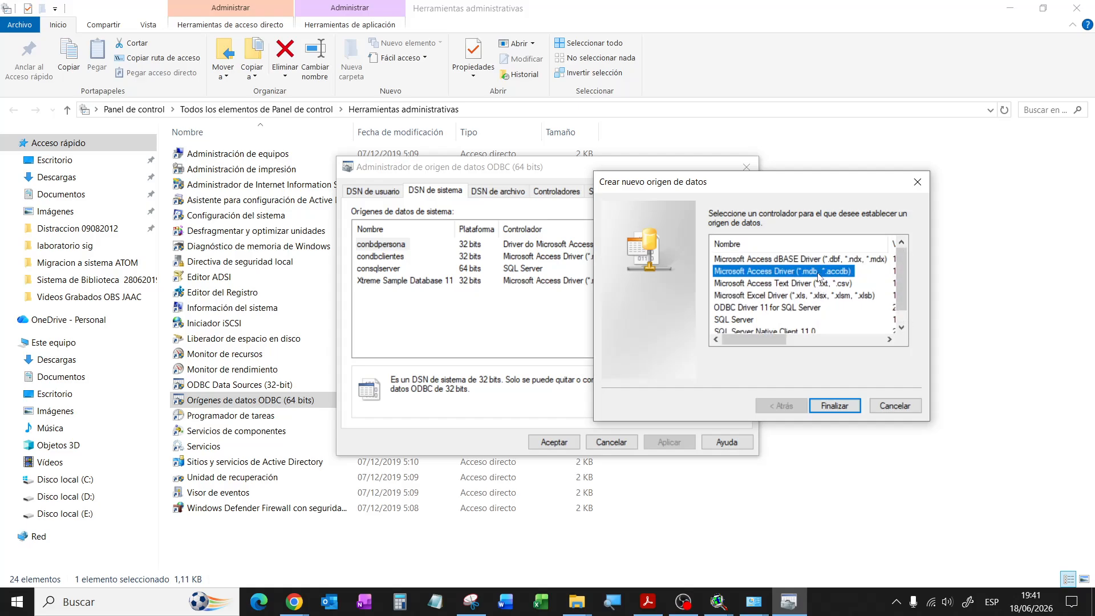
{"action": "left_click", "coordinate": [836, 406]}
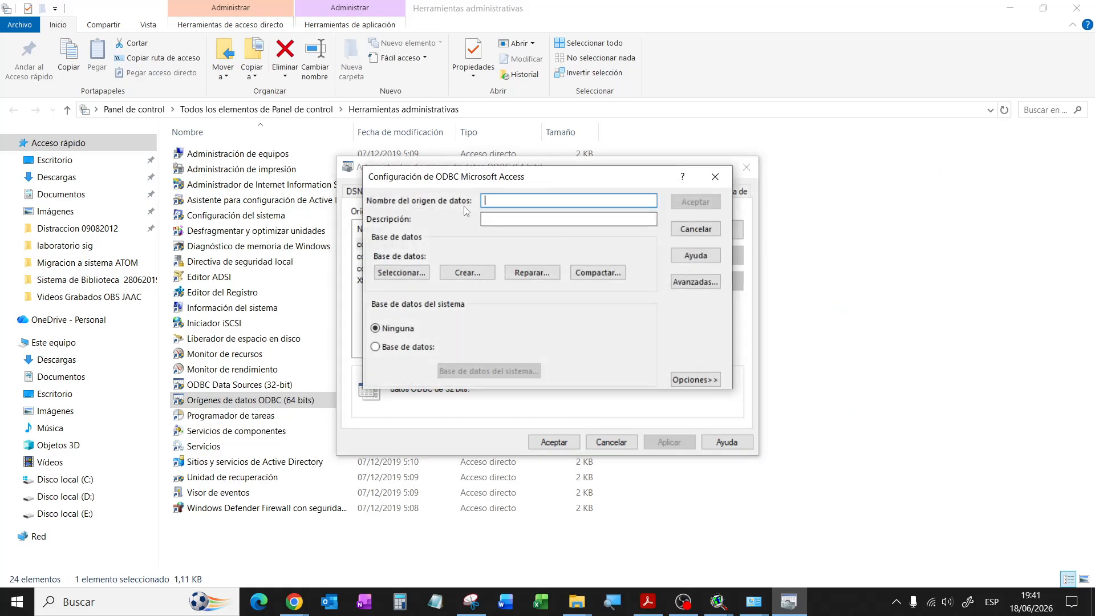
Step: Select C:\laboratorio sig\bddcocacola.mdb as the Access data source's database
{"action": "left_click", "coordinate": [411, 274]}
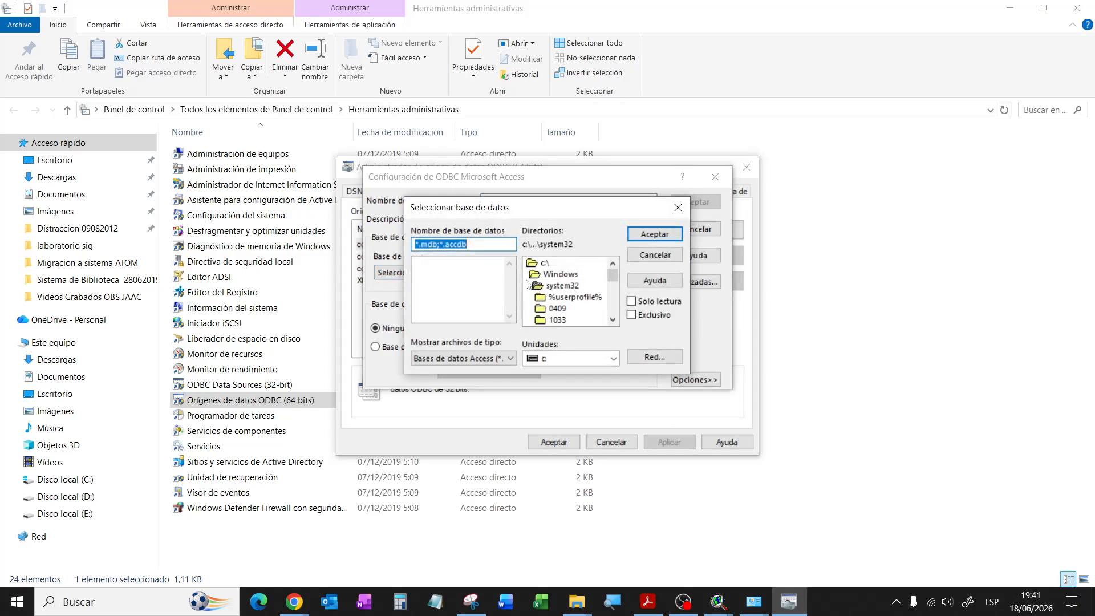
{"action": "double_click", "coordinate": [543, 263]}
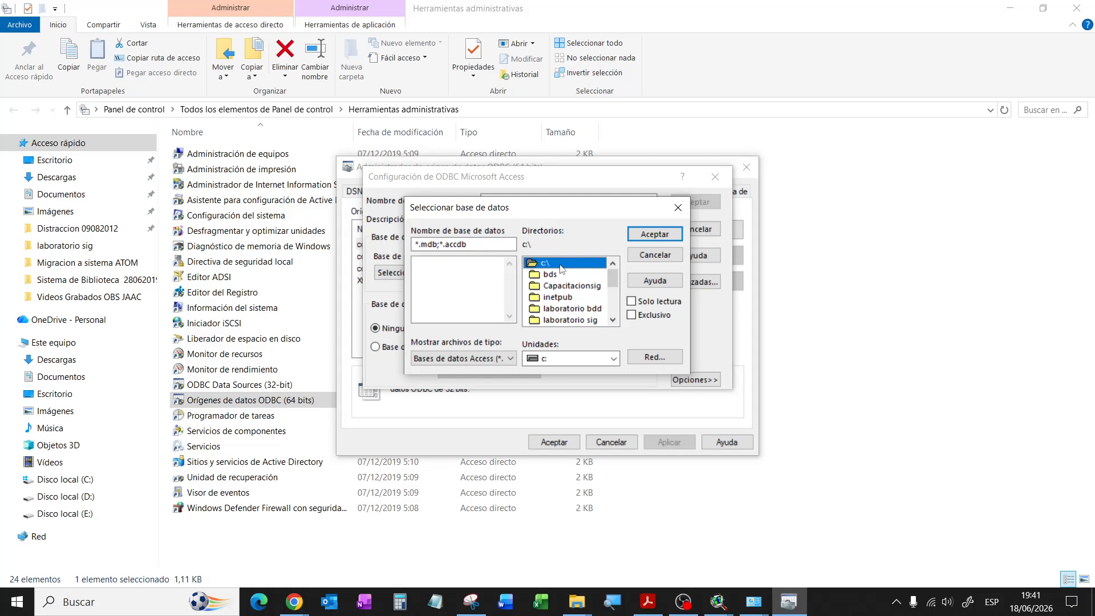
{"action": "scroll", "coordinate": [614, 282], "scroll_direction": "down", "scroll_amount": 1}
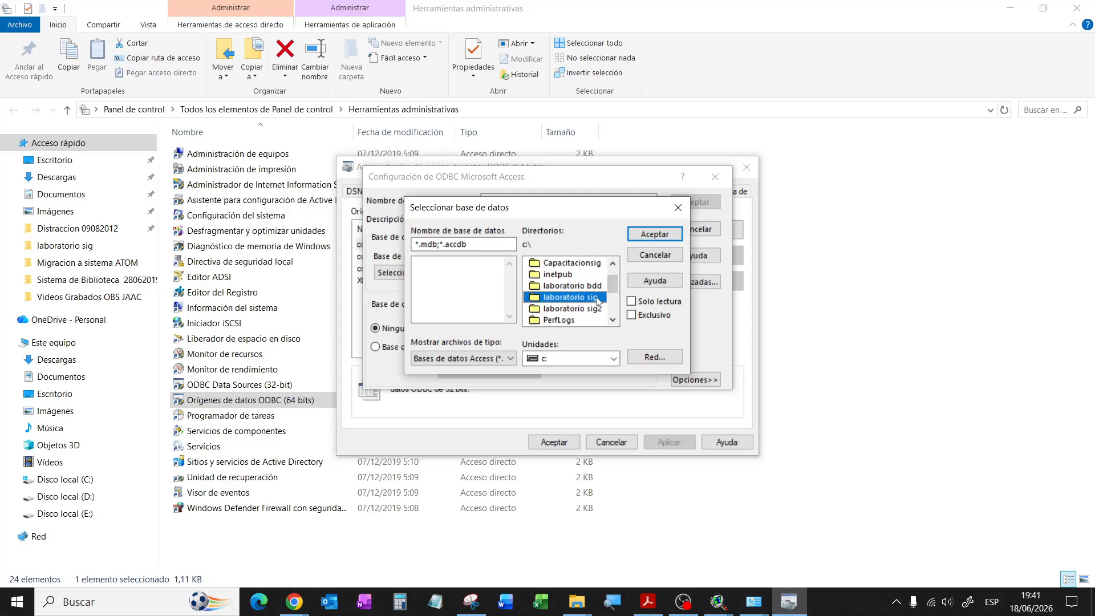
{"action": "double_click", "coordinate": [598, 298]}
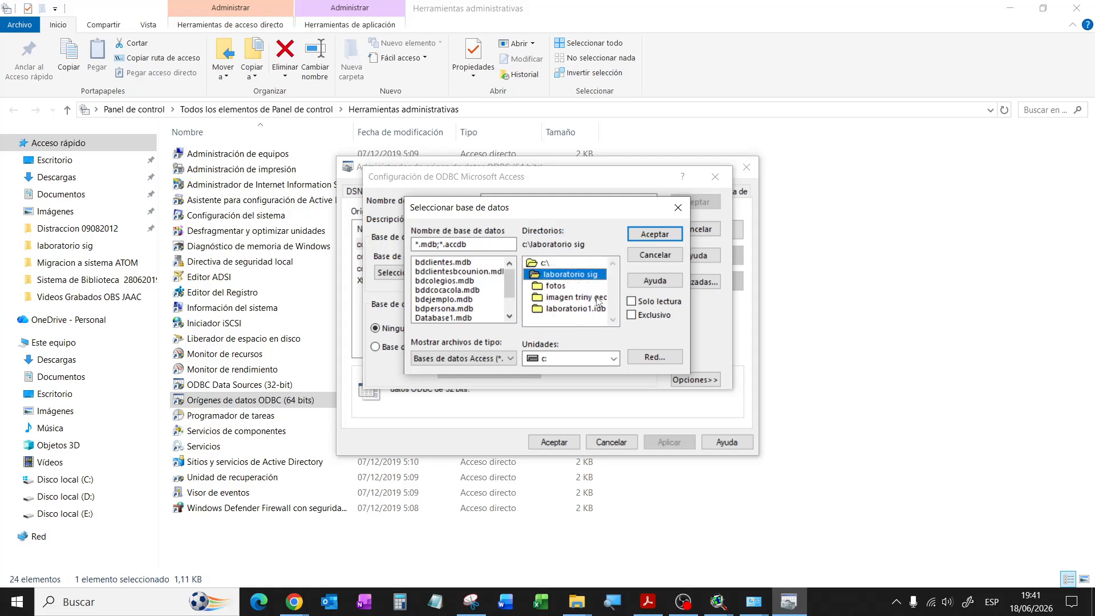
{"action": "left_click", "coordinate": [433, 291]}
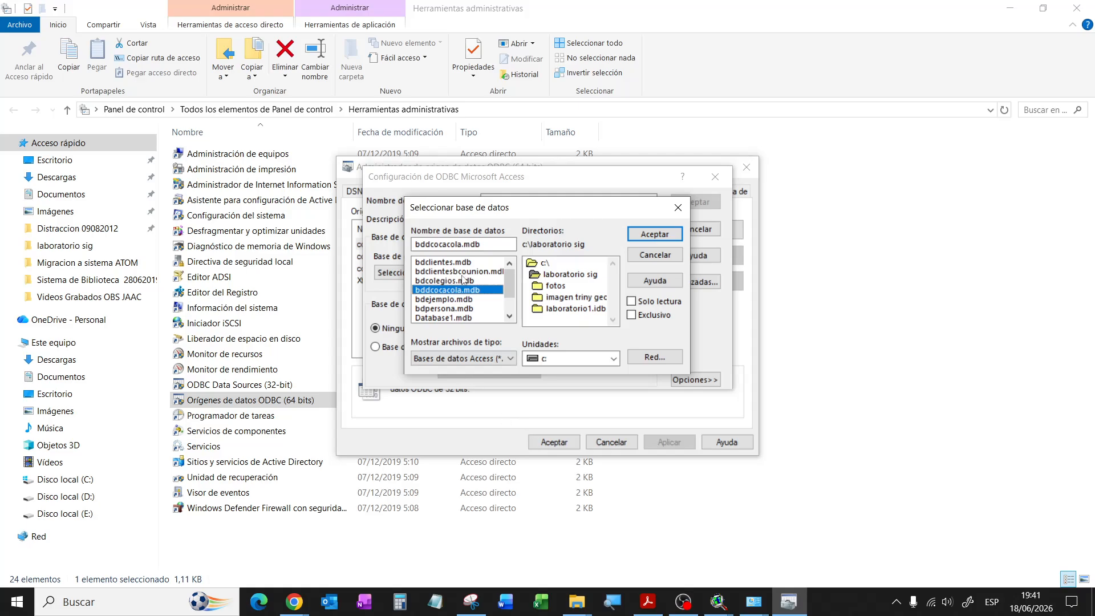
{"action": "left_click", "coordinate": [641, 235]}
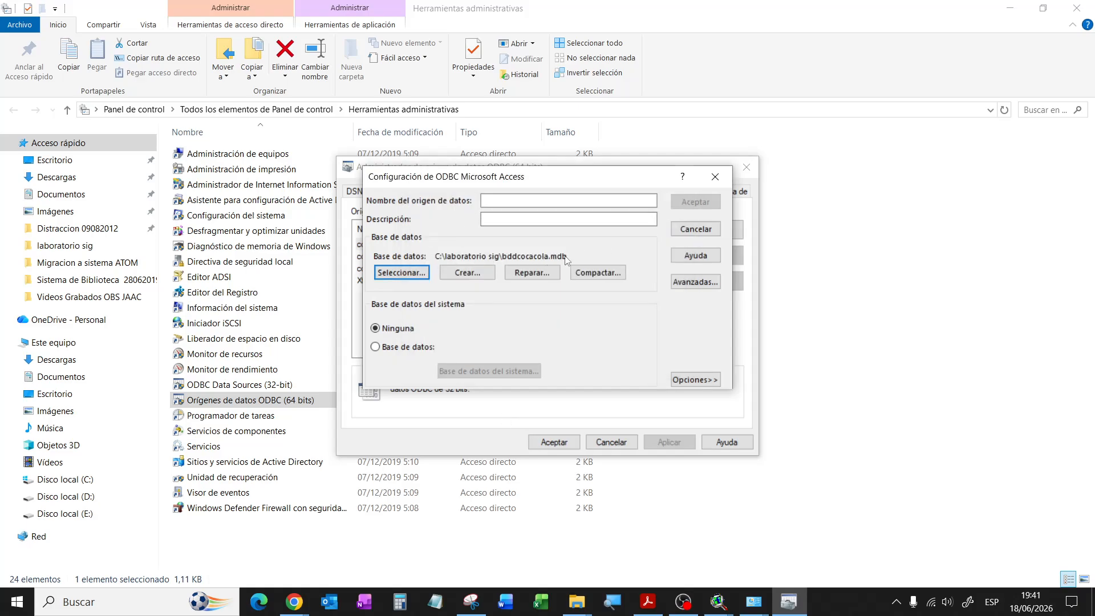
Step: Name the source conbddcocacola with description conbddcocacola, then close the setup dialog
{"action": "left_click", "coordinate": [489, 201]}
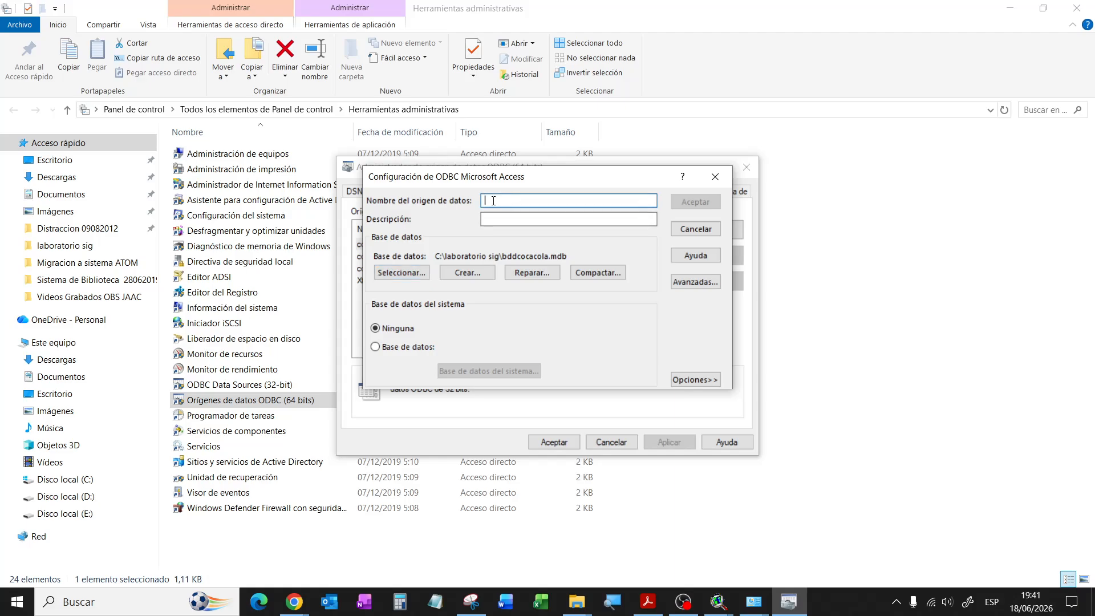
{"action": "left_click_drag", "start_coordinate": [487, 187], "coordinate": [546, 264]}
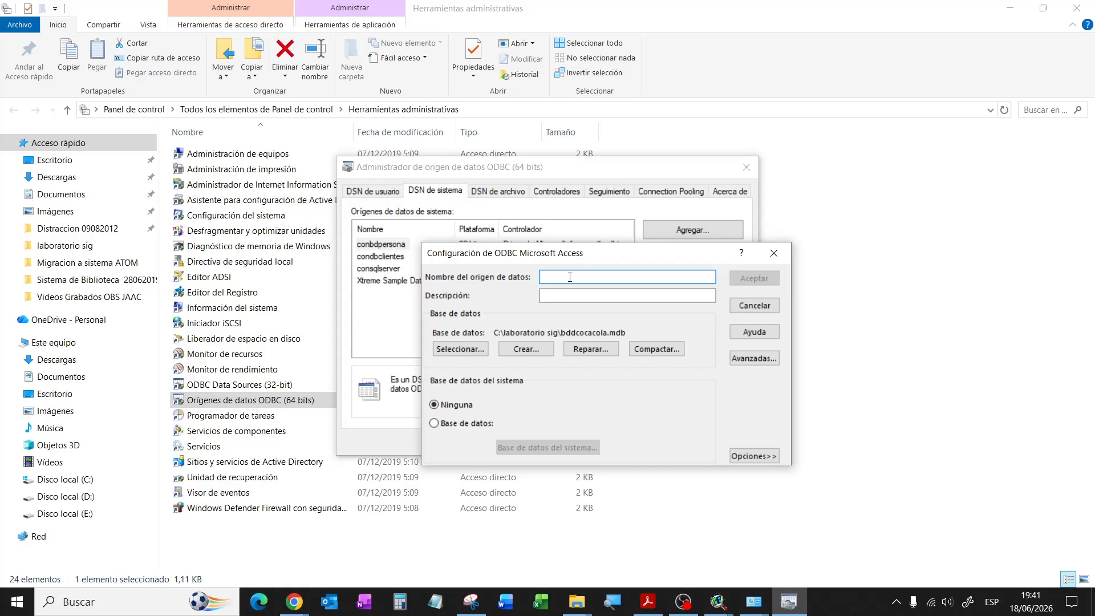
{"action": "type", "text": "conbddcocacola"}
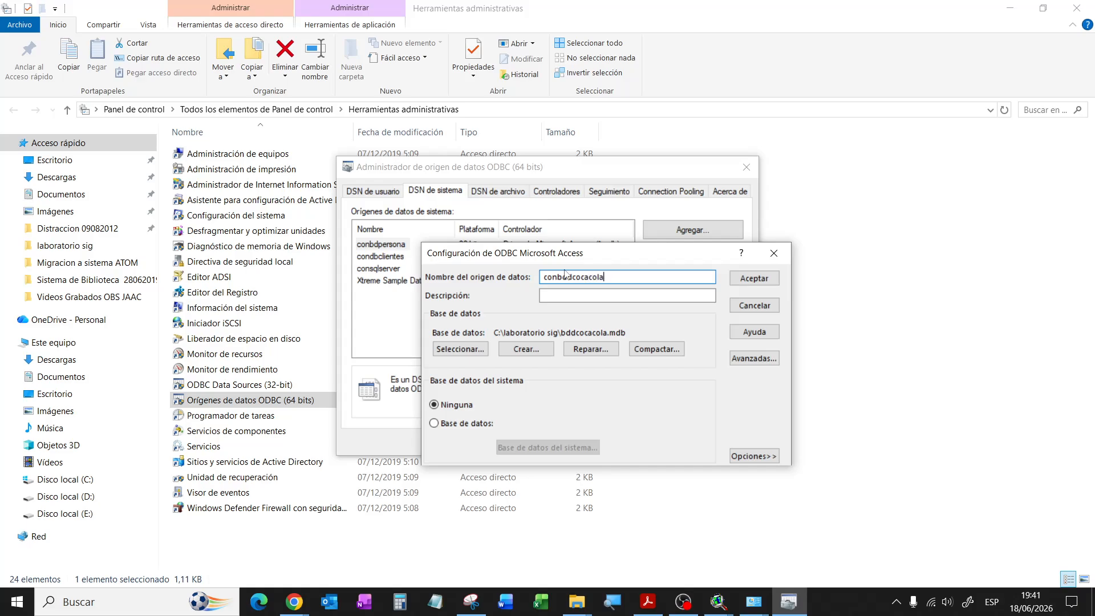
{"action": "left_click", "coordinate": [554, 294]}
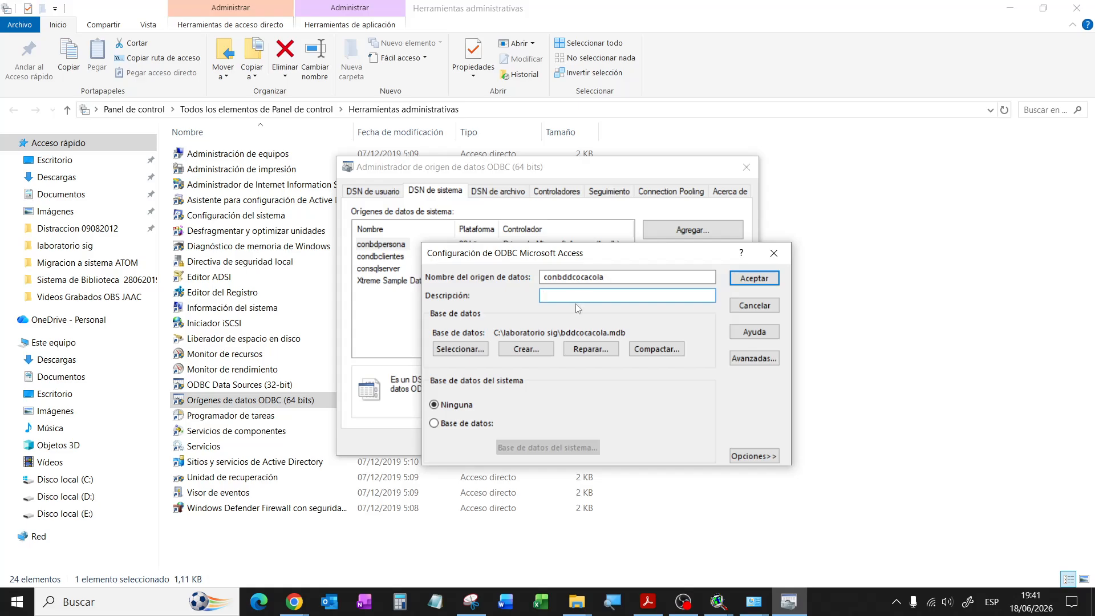
{"action": "type", "text": "conbddcocacola"}
{"action": "left_click", "coordinate": [754, 278]}
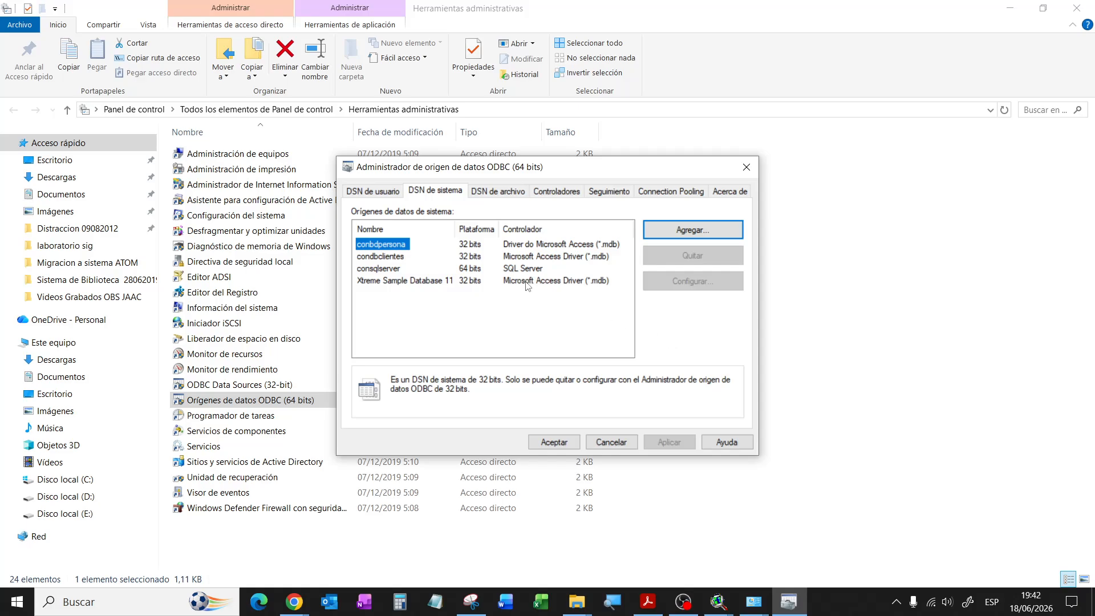
Step: Check the user DSN list, then add a new system data source with the Microsoft Access driver
{"action": "left_click", "coordinate": [377, 191]}
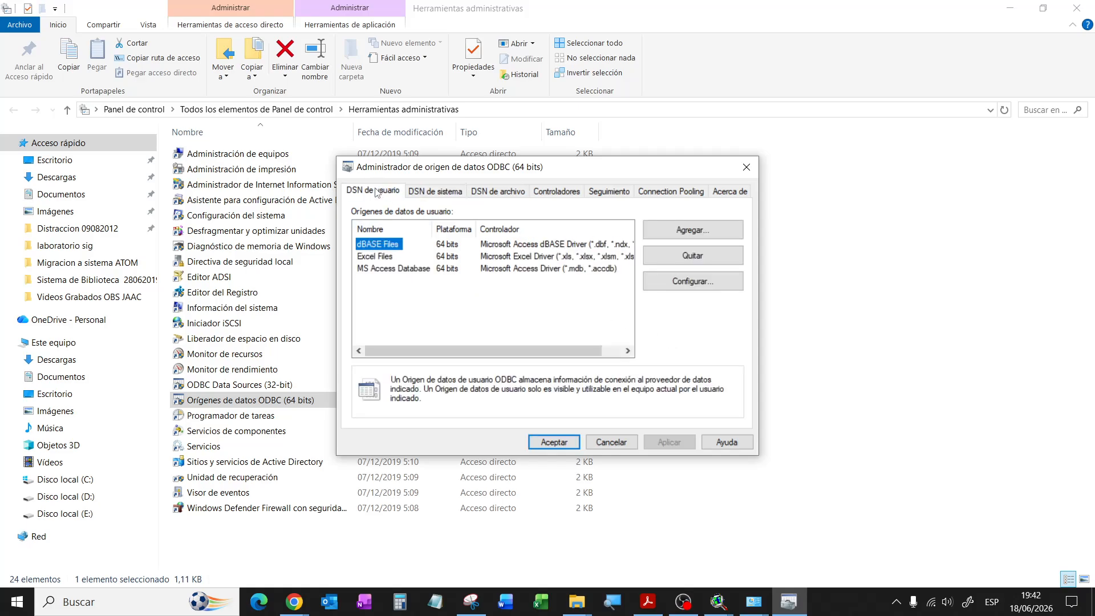
{"action": "left_click", "coordinate": [435, 191]}
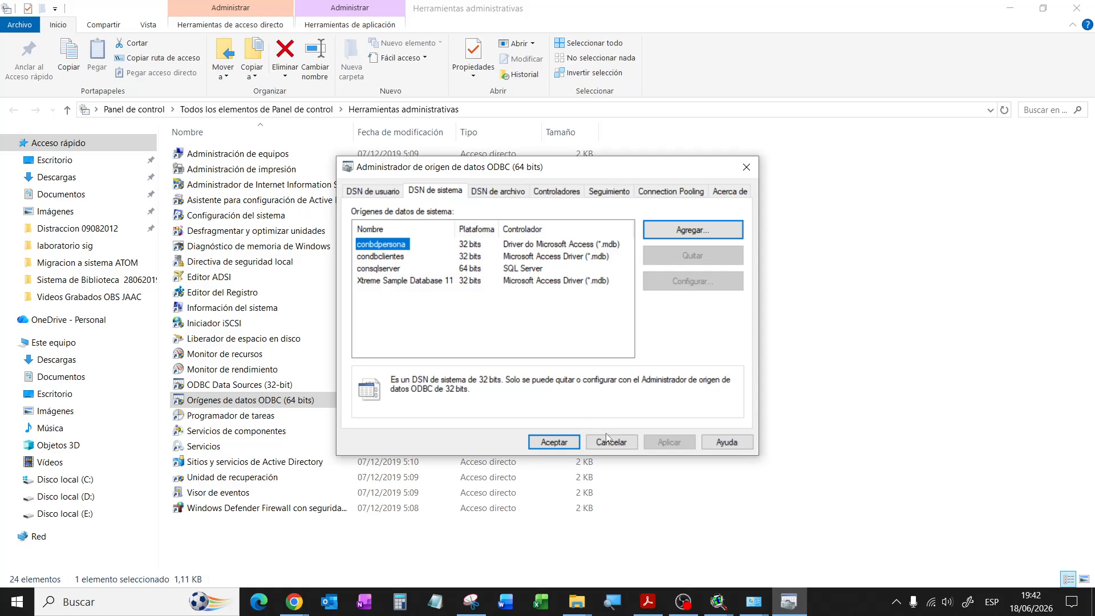
{"action": "left_click", "coordinate": [685, 231]}
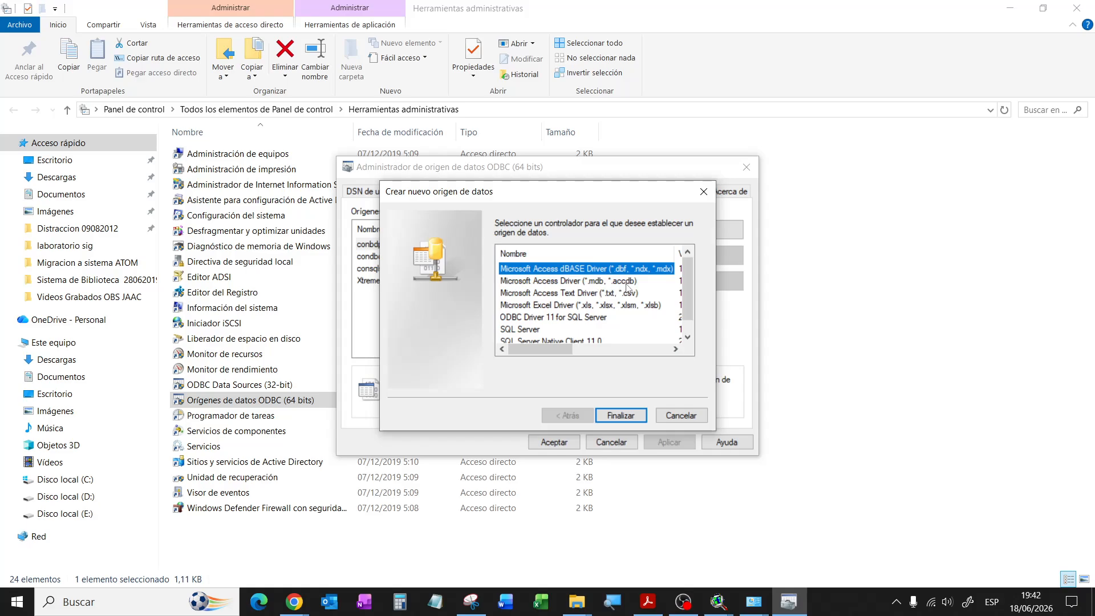
{"action": "mouse_move", "coordinate": [690, 284]}
{"action": "left_mouse_down"}
{"action": "mouse_move", "coordinate": [693, 316]}
{"action": "mouse_move", "coordinate": [690, 269]}
{"action": "left_mouse_up"}
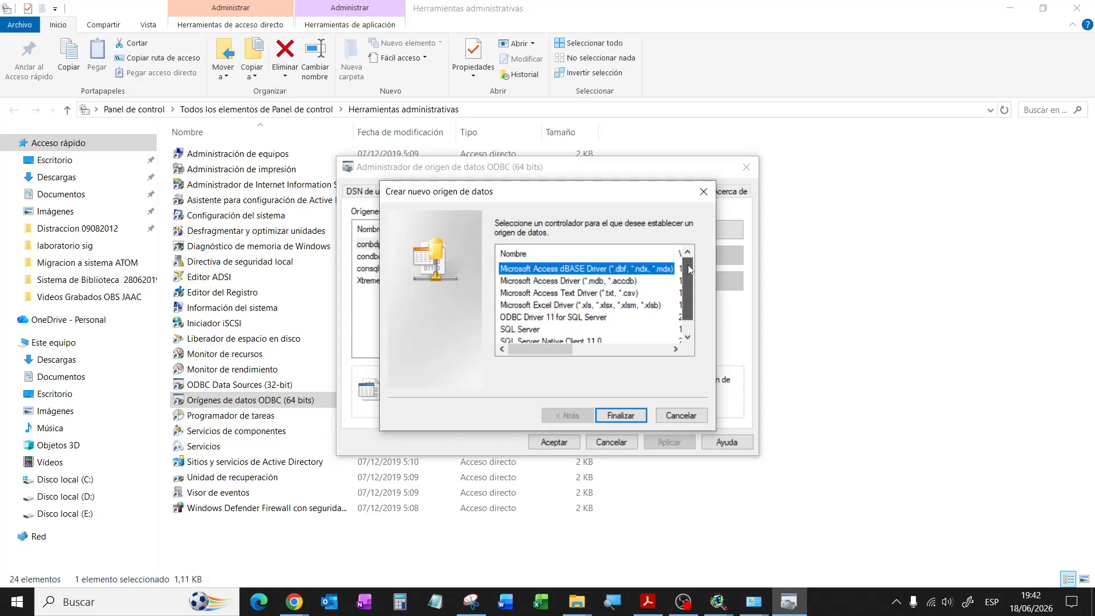
{"action": "left_click", "coordinate": [613, 282]}
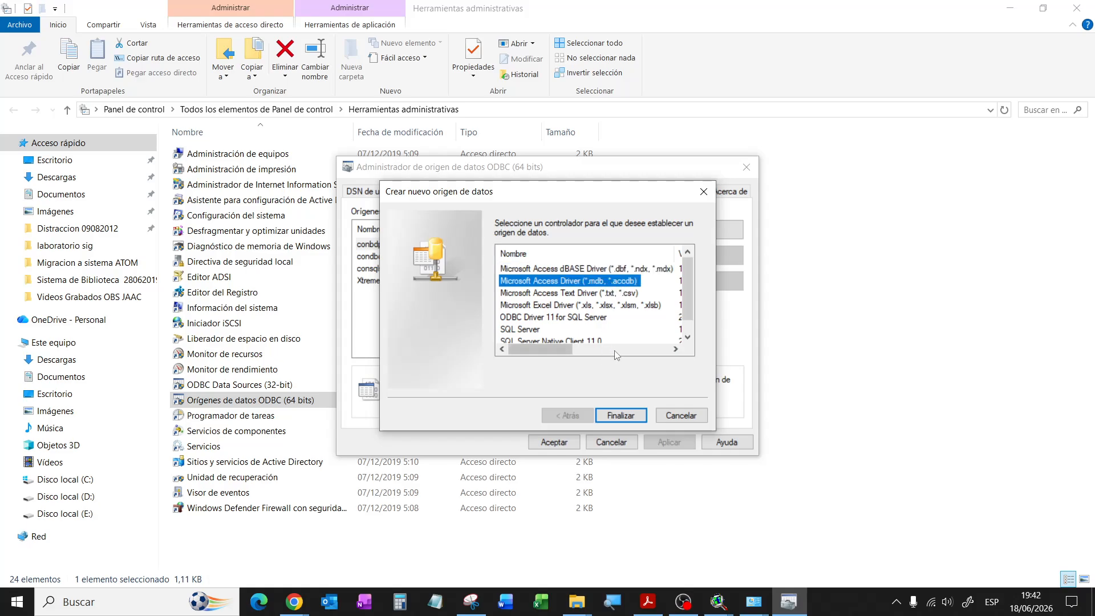
{"action": "left_click", "coordinate": [620, 417]}
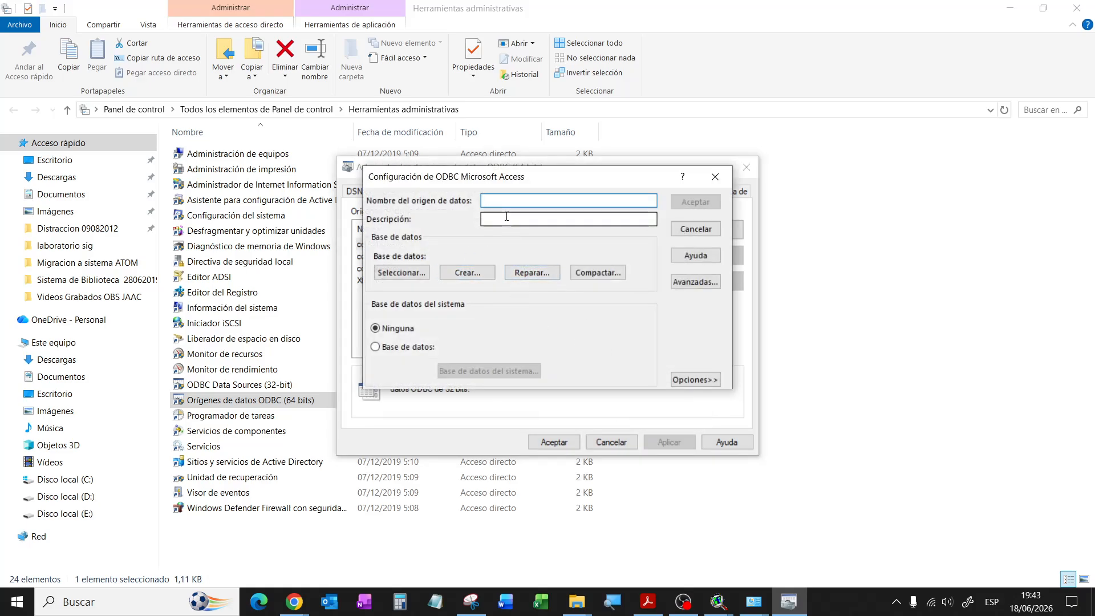
Step: Save data source conbdcocacola linked to bddcocacola.mdb, then close the 64-bit administrator
{"action": "type", "text": "conbd"}
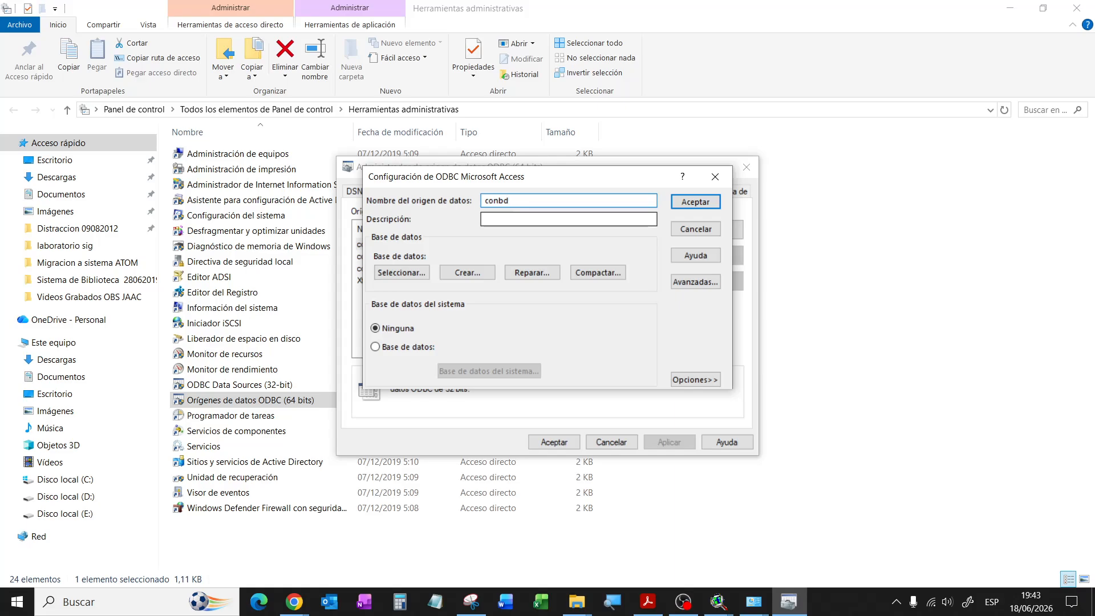
{"action": "type", "text": "cocacola"}
{"action": "left_click", "coordinate": [401, 273]}
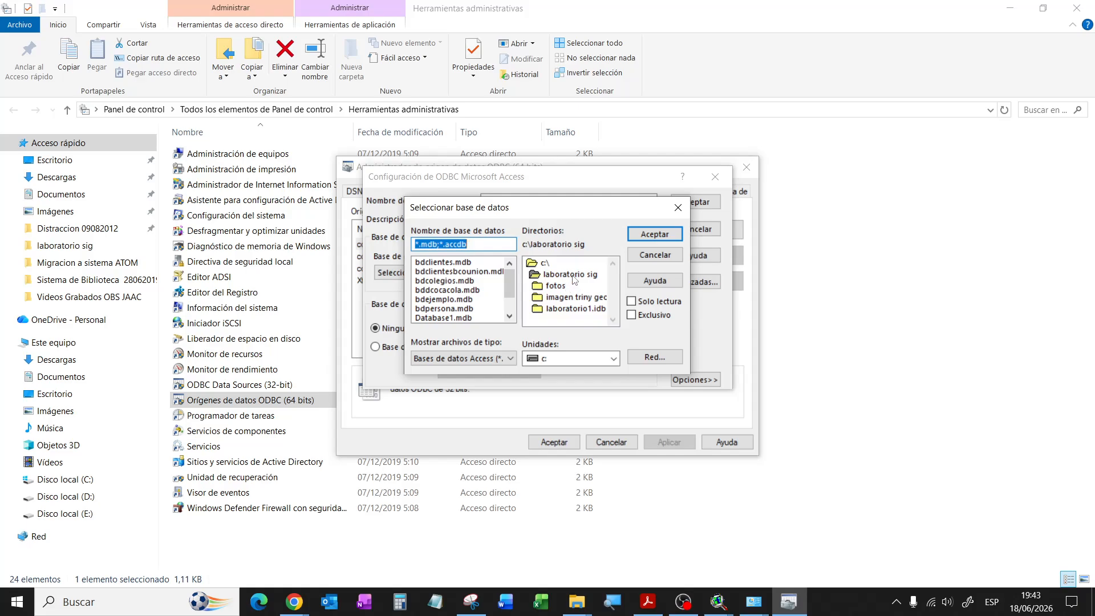
{"action": "left_click", "coordinate": [461, 290]}
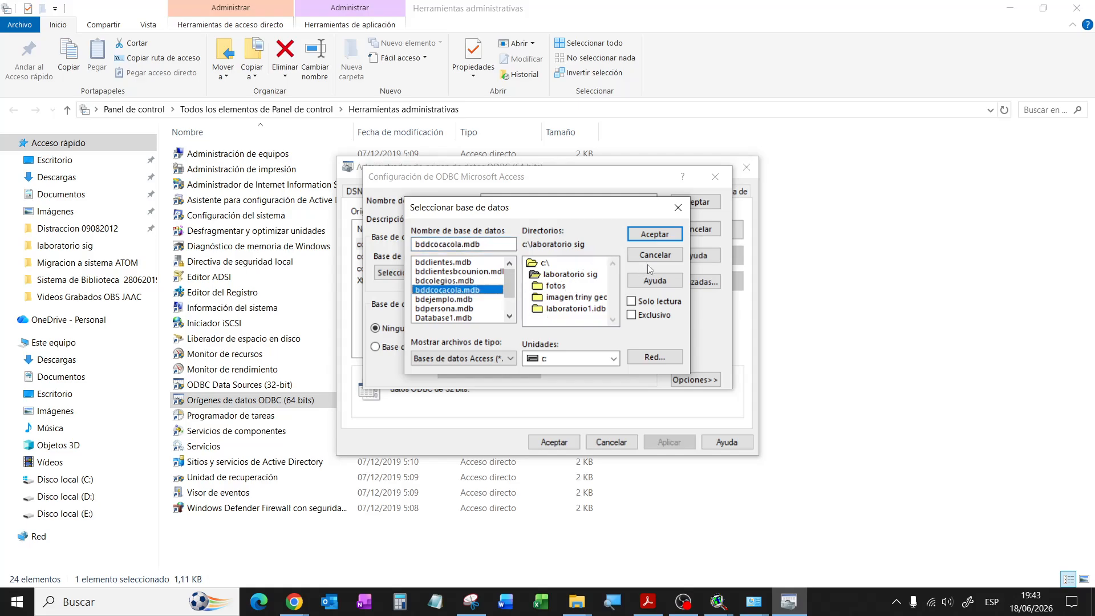
{"action": "left_click", "coordinate": [665, 235]}
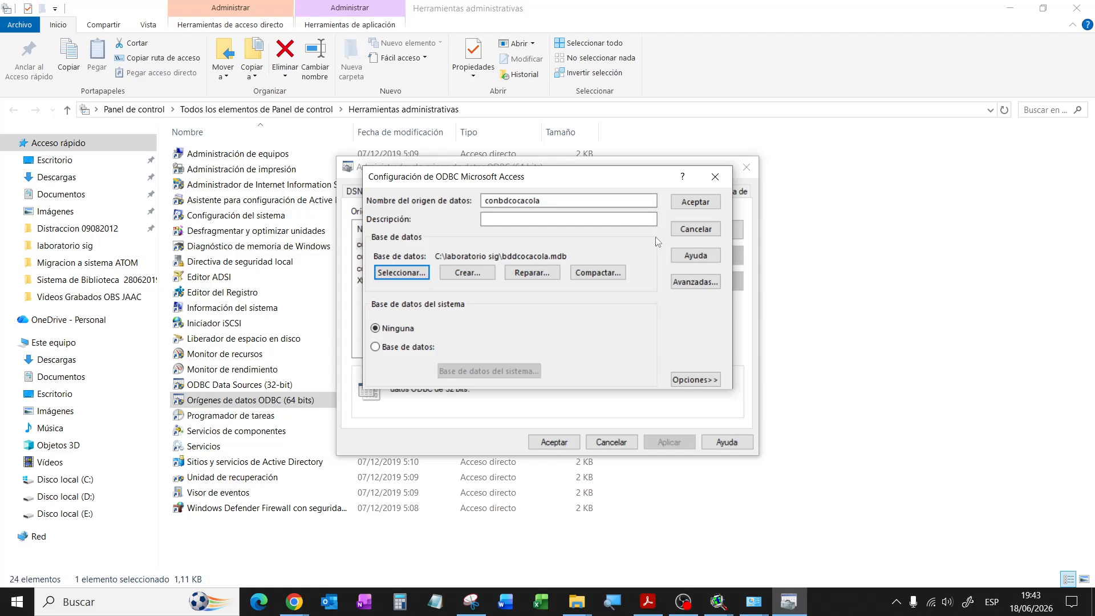
{"action": "left_click", "coordinate": [686, 379]}
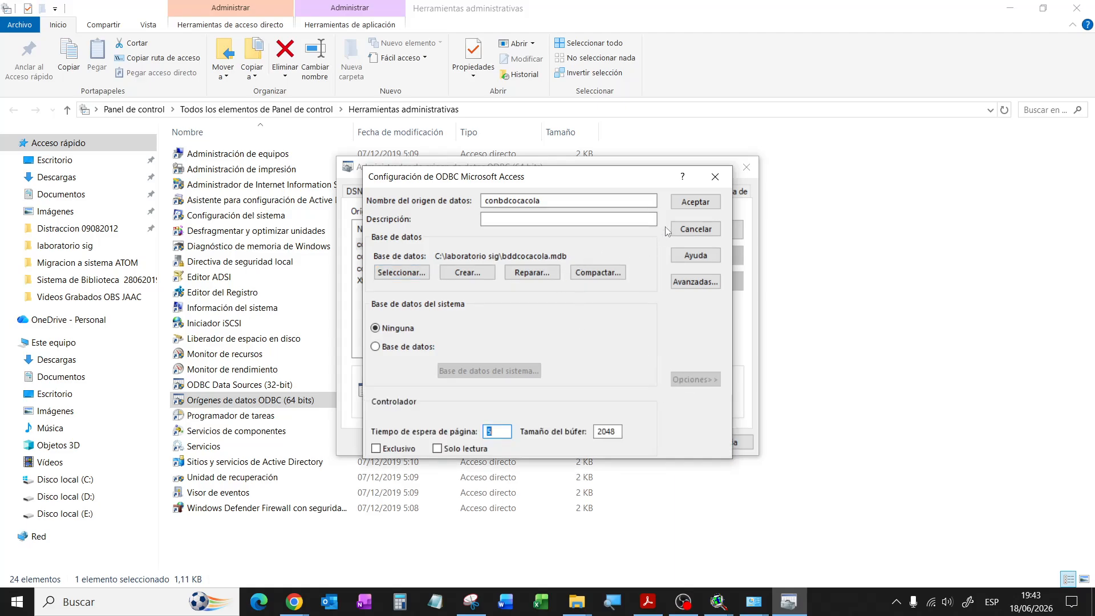
{"action": "left_click", "coordinate": [698, 204]}
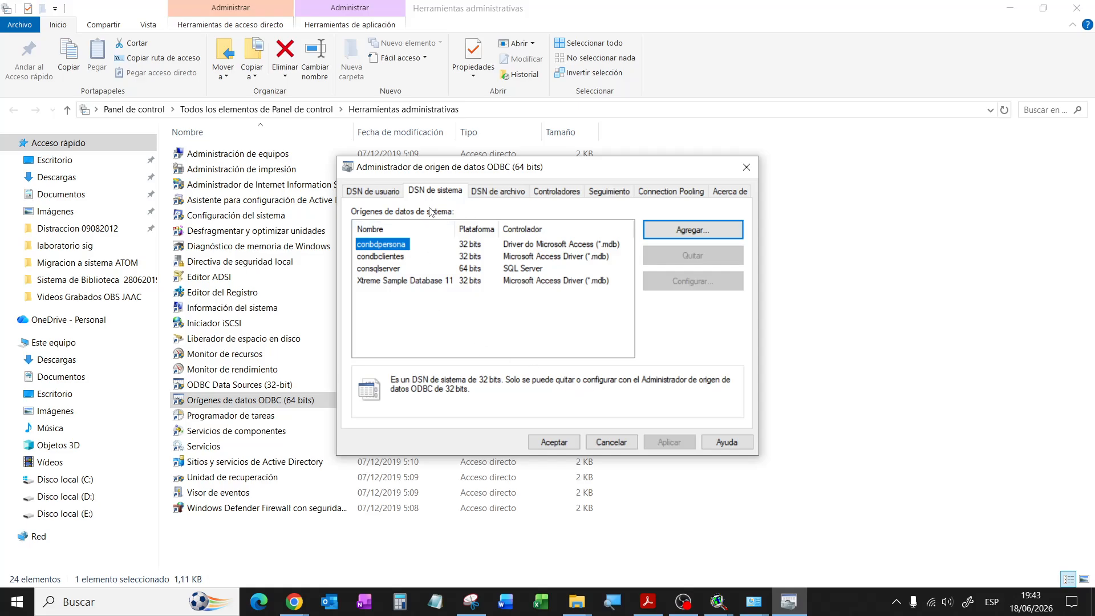
{"action": "left_click", "coordinate": [612, 443]}
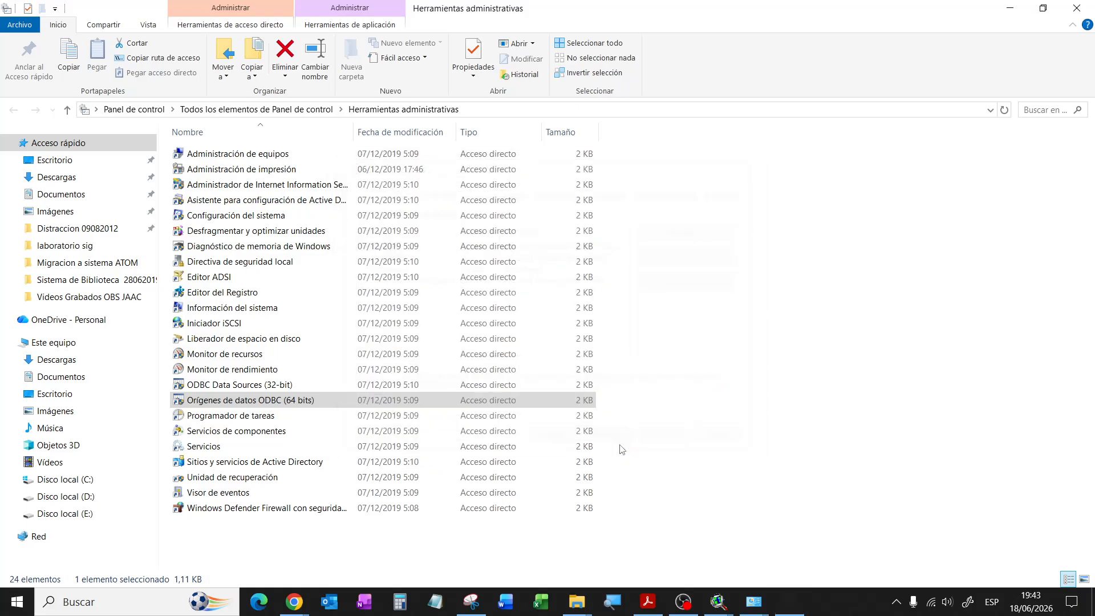
Step: In the 32-bit ODBC administrator, add a system DSN using Microsoft Access Driver (*.mdb)
{"action": "double_click", "coordinate": [276, 385]}
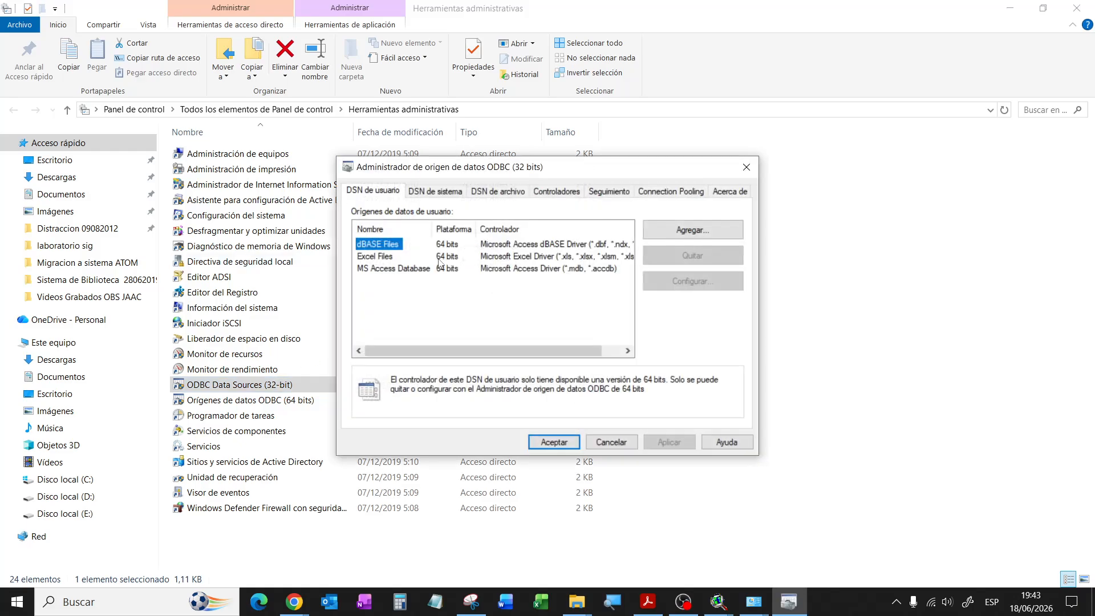
{"action": "left_click", "coordinate": [436, 191]}
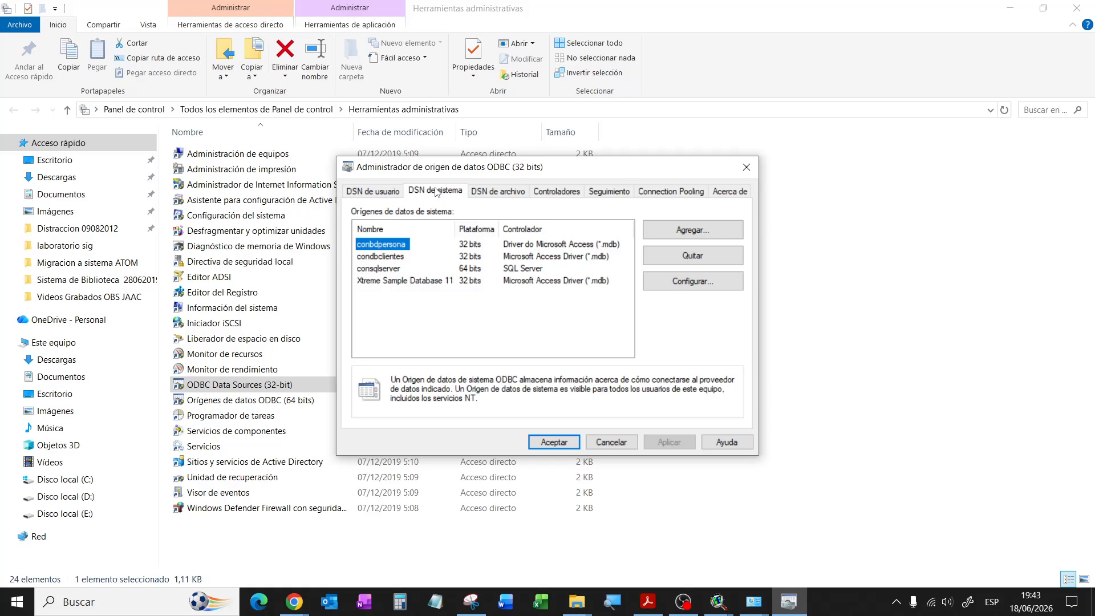
{"action": "left_click", "coordinate": [665, 230]}
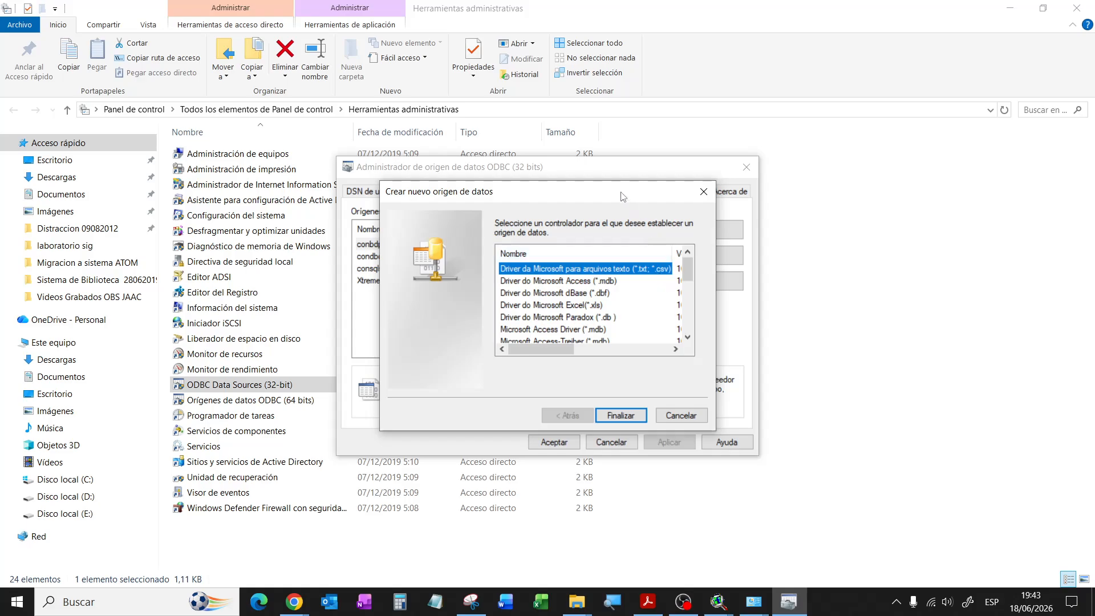
{"action": "left_click_drag", "start_coordinate": [621, 196], "coordinate": [878, 180]}
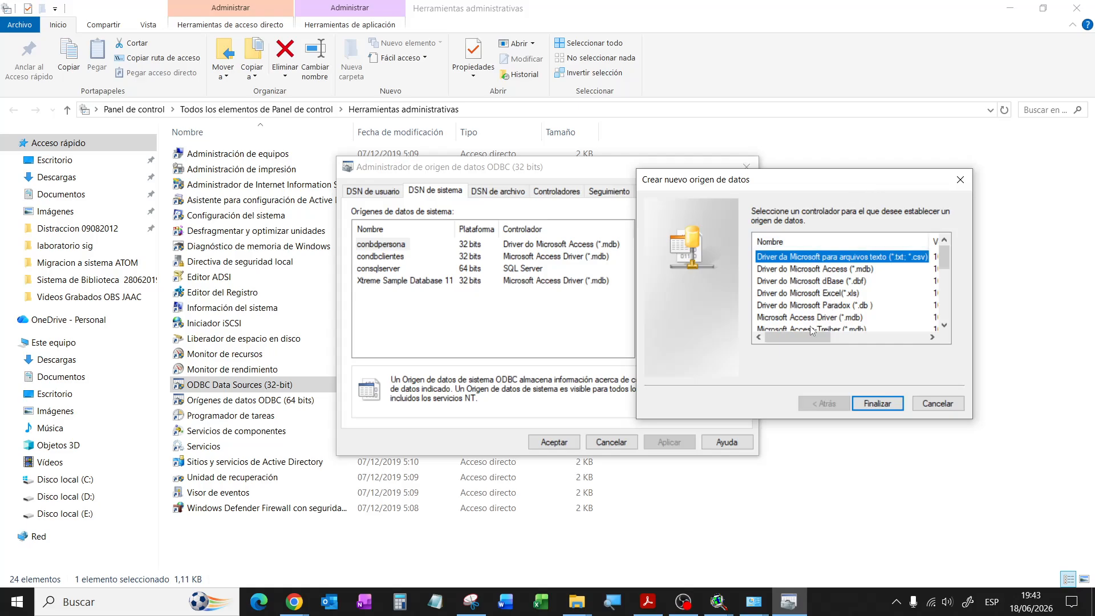
{"action": "left_click", "coordinate": [828, 320]}
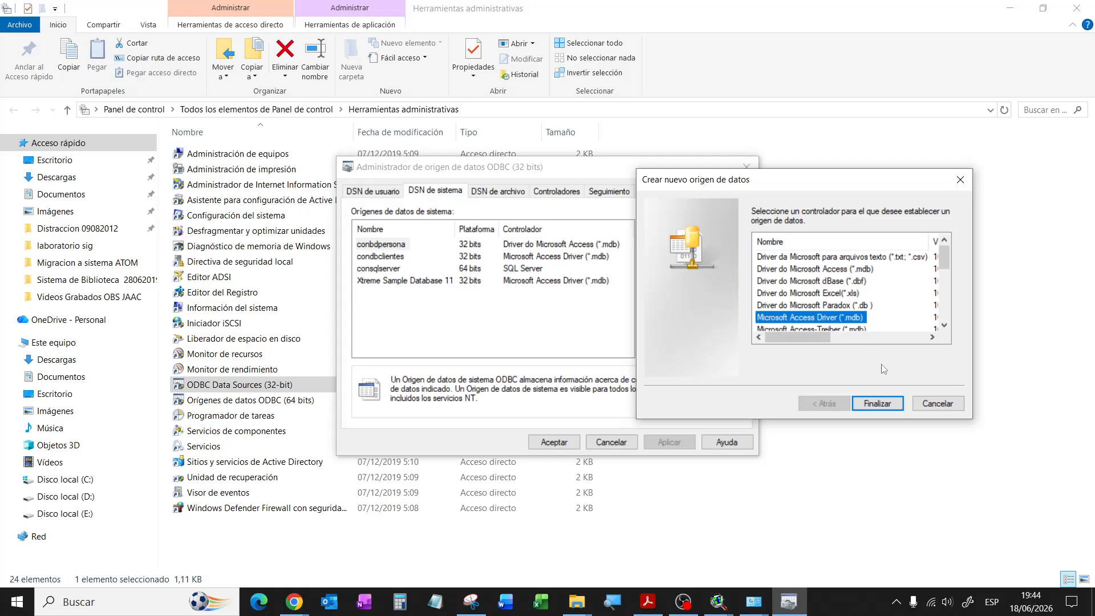
{"action": "left_click", "coordinate": [878, 402]}
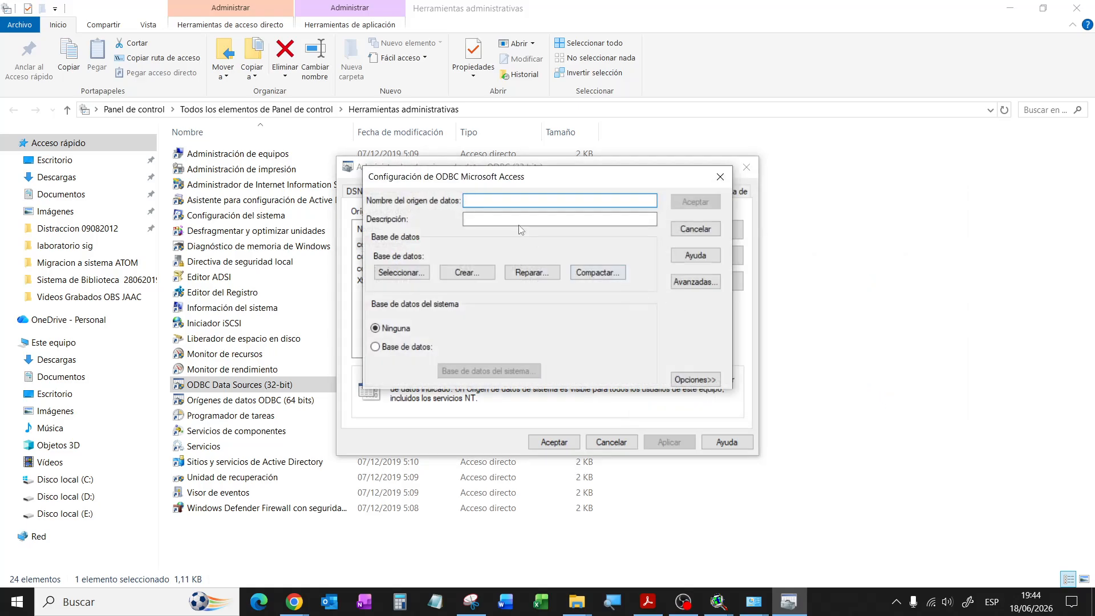
Step: Choose bddcocacola.mdb in c:\laboratorio sig as the source's database
{"action": "left_click", "coordinate": [402, 272]}
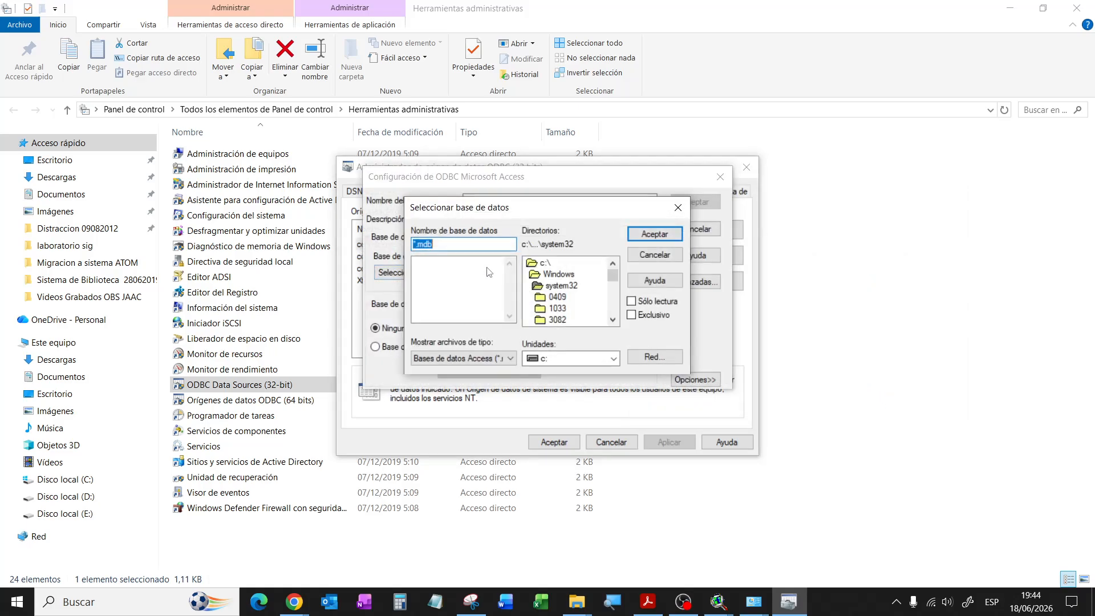
{"action": "double_click", "coordinate": [546, 263]}
{"action": "scroll", "coordinate": [614, 284], "scroll_direction": "down", "scroll_amount": 1}
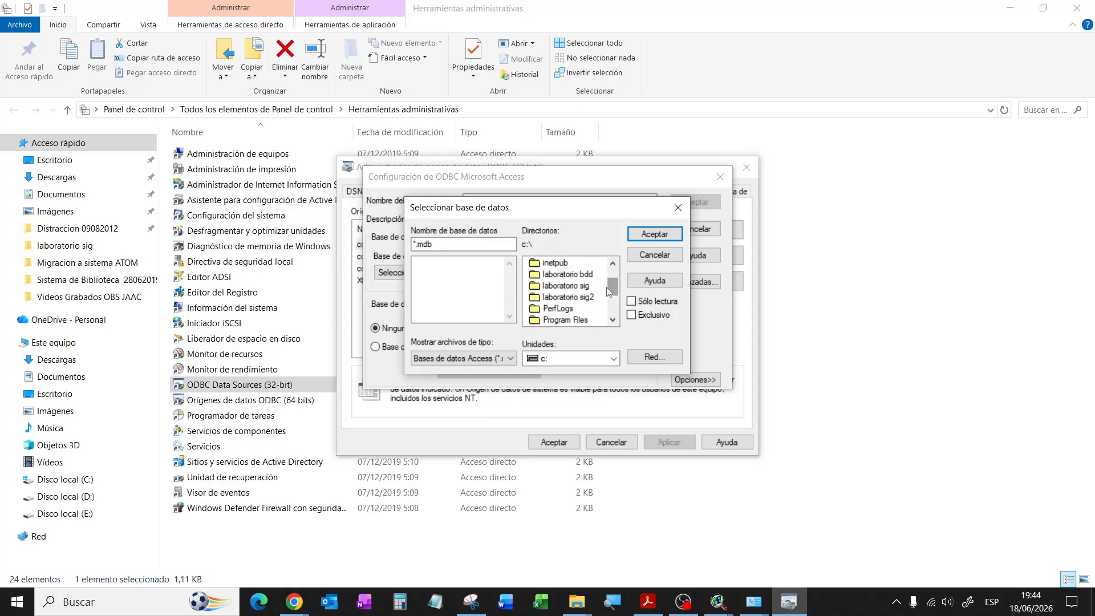
{"action": "double_click", "coordinate": [576, 288]}
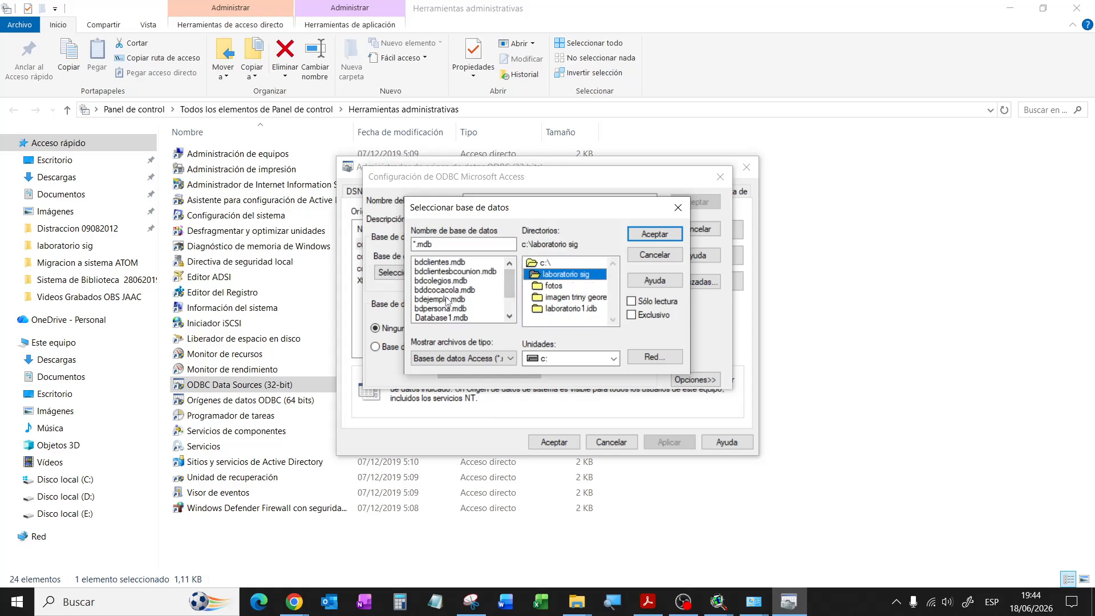
{"action": "left_click", "coordinate": [446, 290]}
{"action": "left_click", "coordinate": [645, 235]}
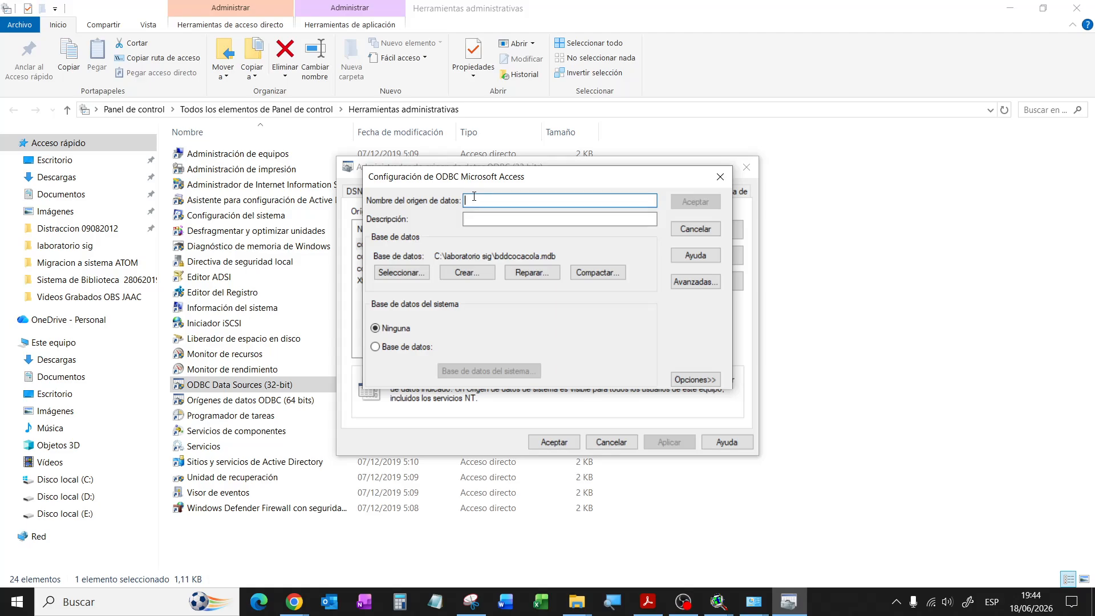
Step: Name the source conbdcocacola, save it, verify it in the list, and close the administrator
{"action": "type", "text": "conbdcocacola"}
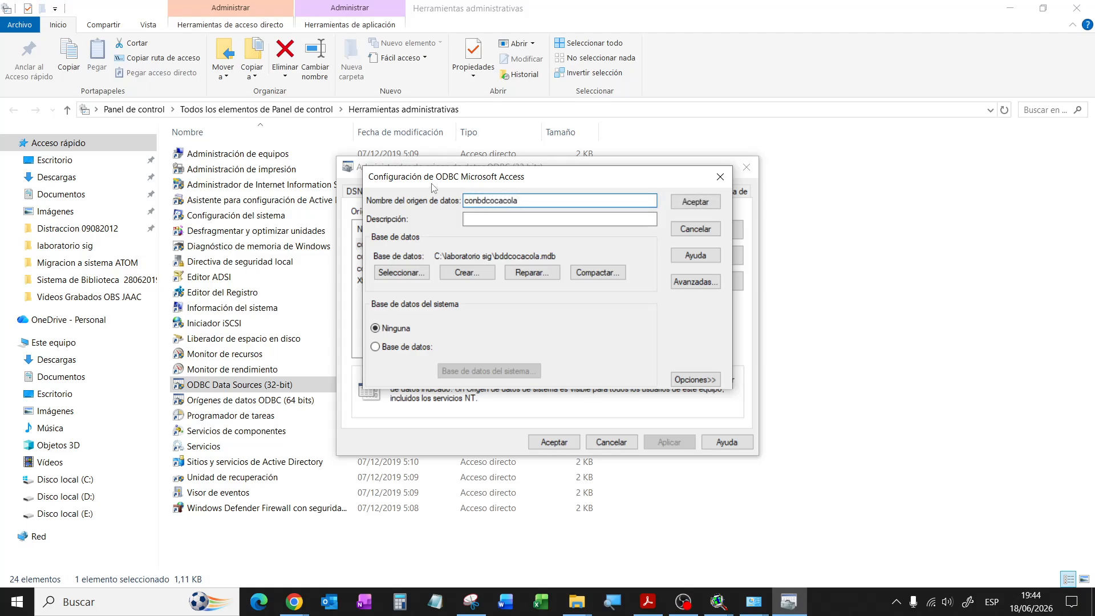
{"action": "left_click", "coordinate": [696, 203]}
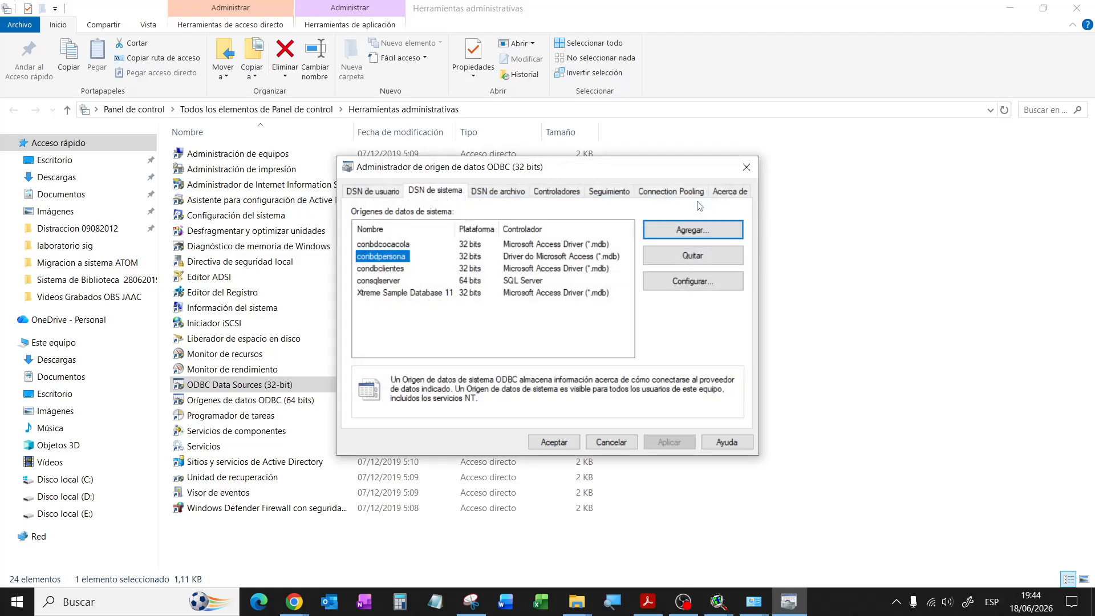
{"action": "left_click", "coordinate": [386, 245]}
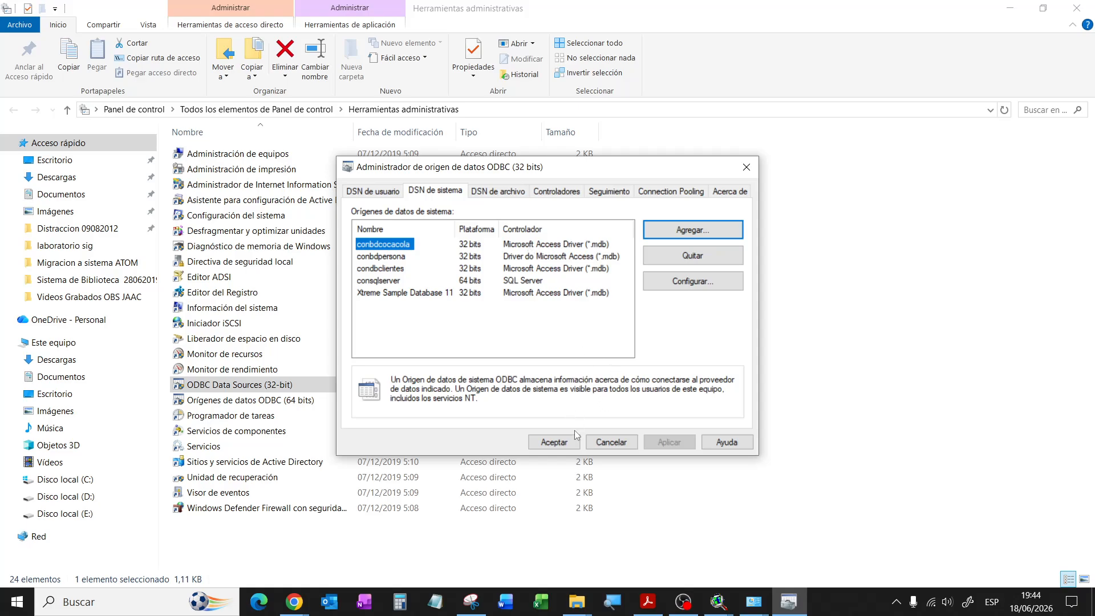
{"action": "left_click", "coordinate": [564, 444]}
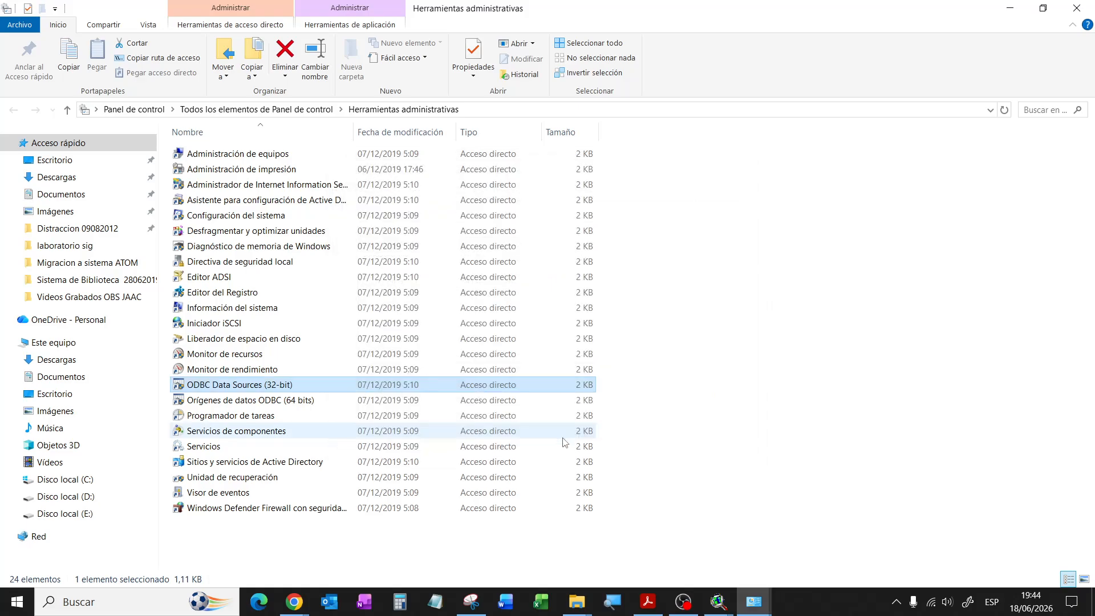
Step: Close the Administrative Tools and SQL Connect windows and return to ArcView's project window
{"action": "left_click", "coordinate": [1009, 8]}
{"action": "left_click", "coordinate": [1009, 8]}
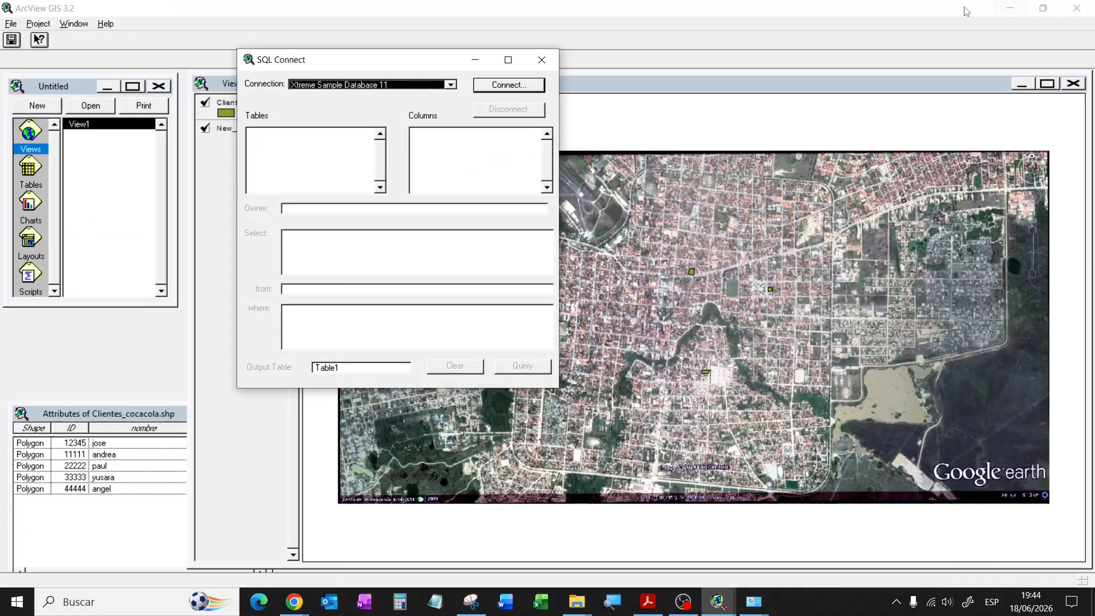
{"action": "left_click", "coordinate": [539, 61]}
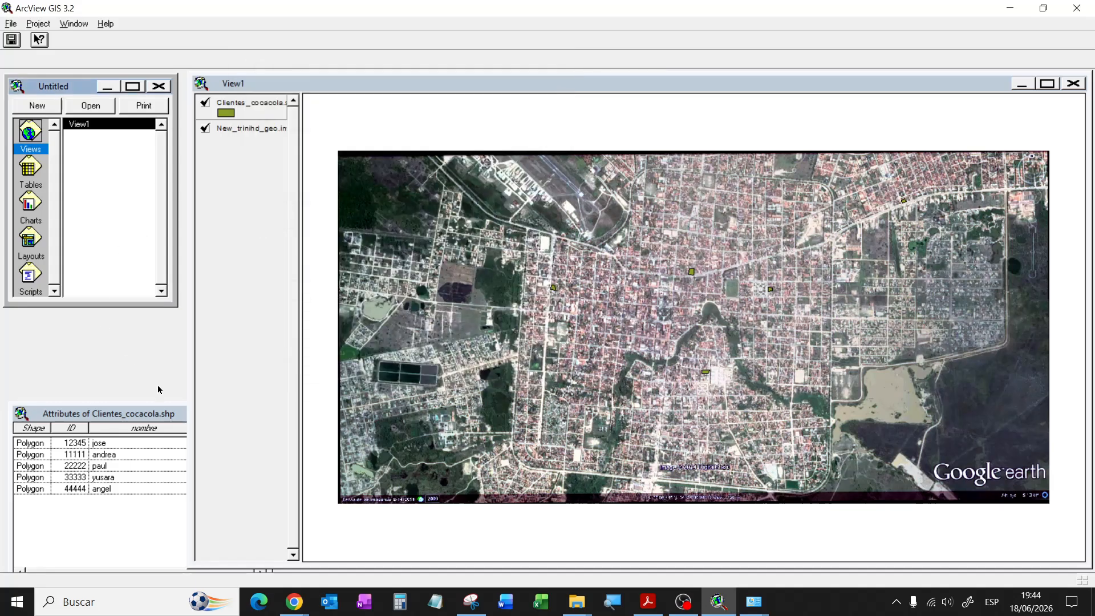
{"action": "left_click", "coordinate": [272, 84]}
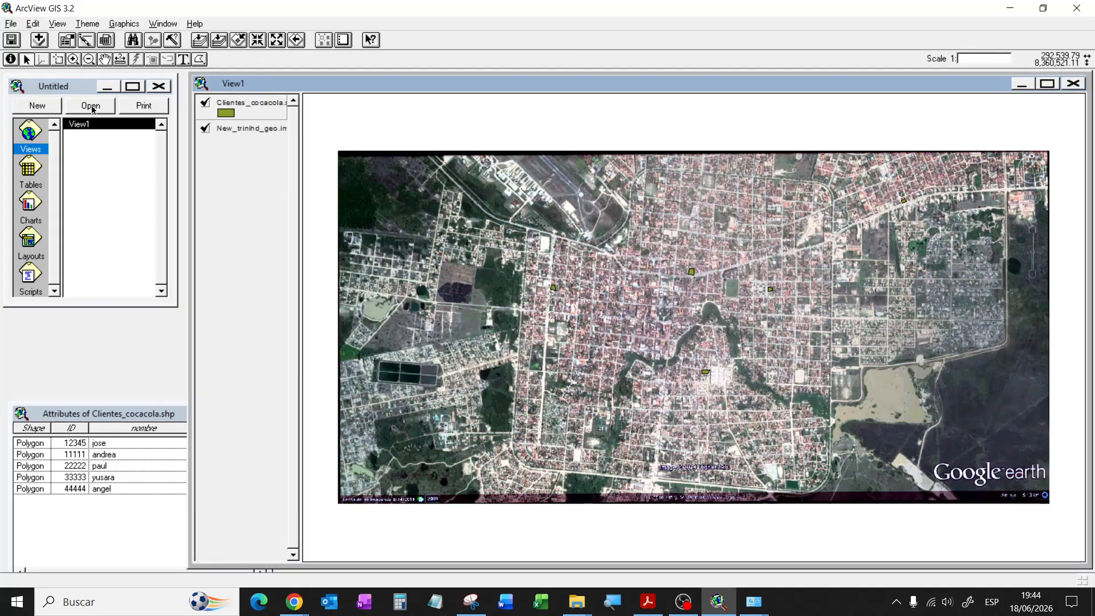
{"action": "left_click", "coordinate": [83, 91]}
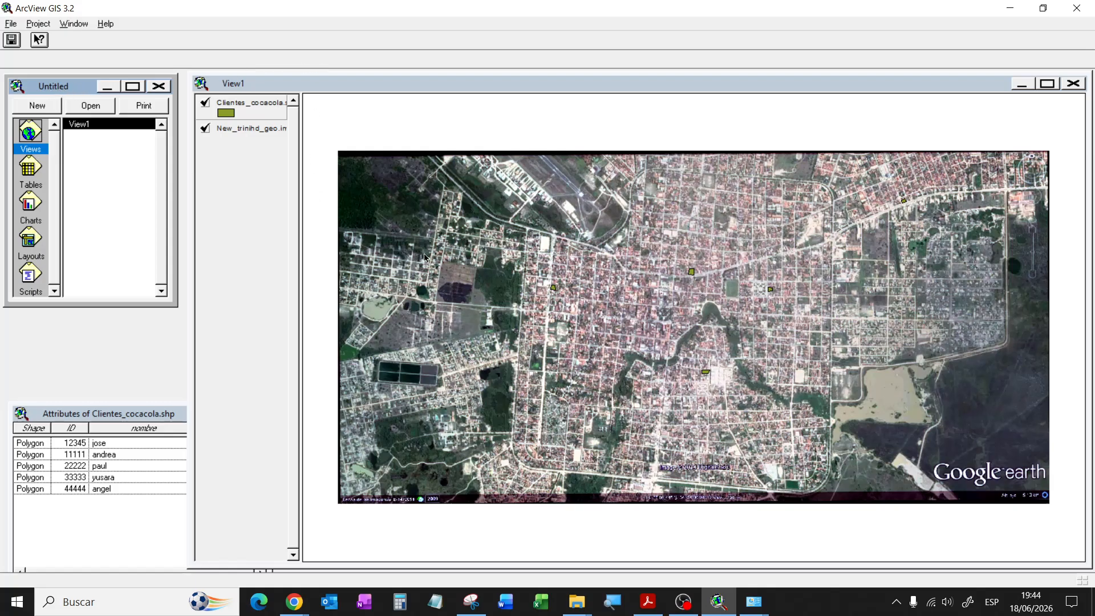
Step: Save the project as 'sig cocacola' in c:\laboratorio sig, replacing the name proj1.apr
{"action": "left_click", "coordinate": [10, 23]}
{"action": "left_click", "coordinate": [50, 96]}
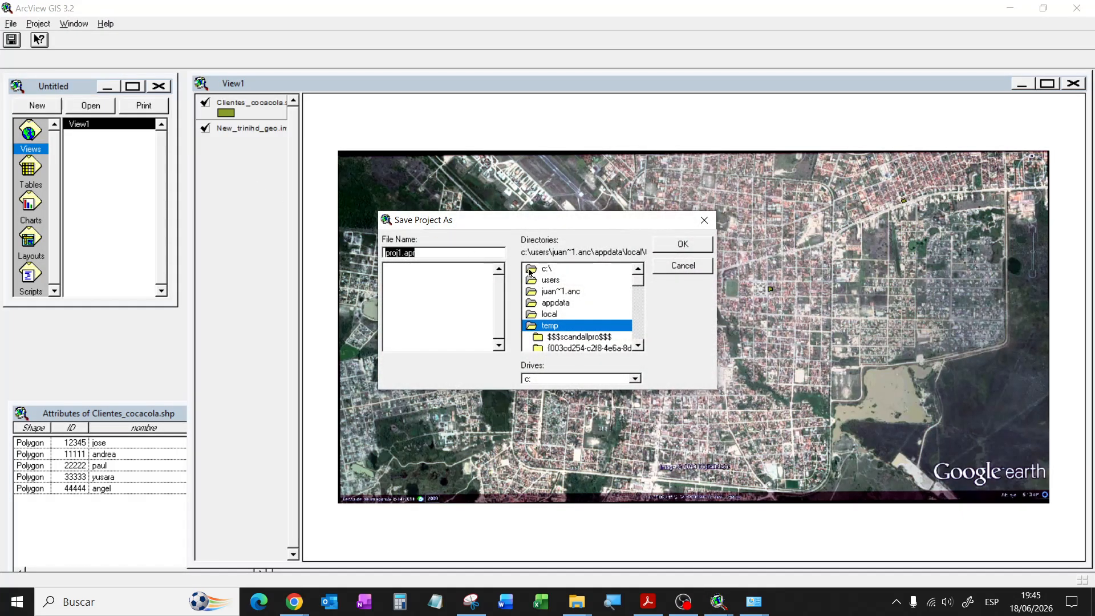
{"action": "double_click", "coordinate": [558, 269]}
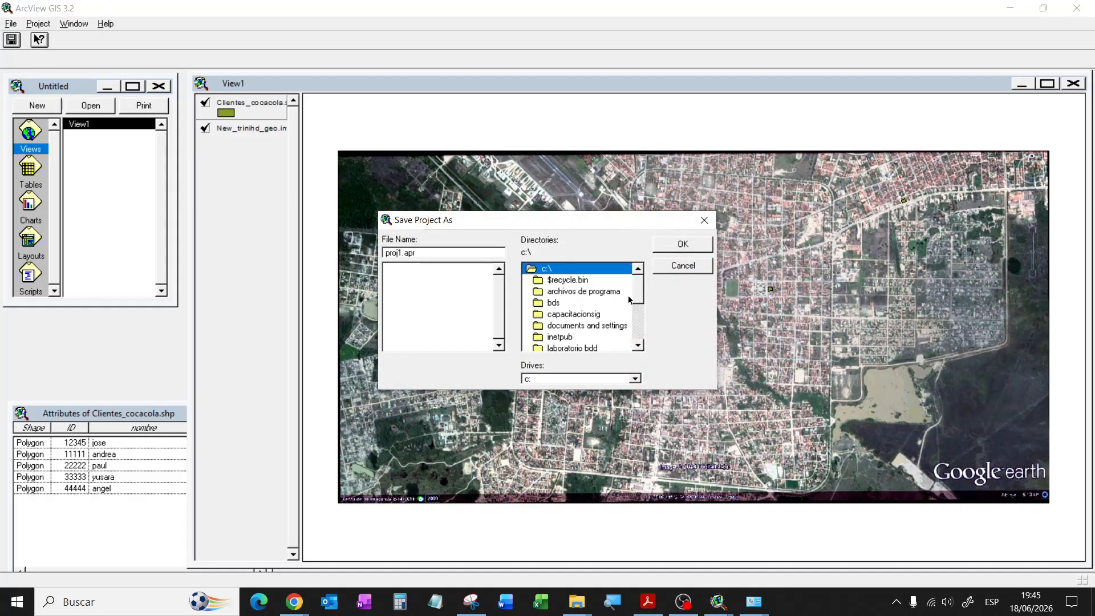
{"action": "left_click_drag", "start_coordinate": [643, 298], "coordinate": [640, 310]}
{"action": "double_click", "coordinate": [584, 288]}
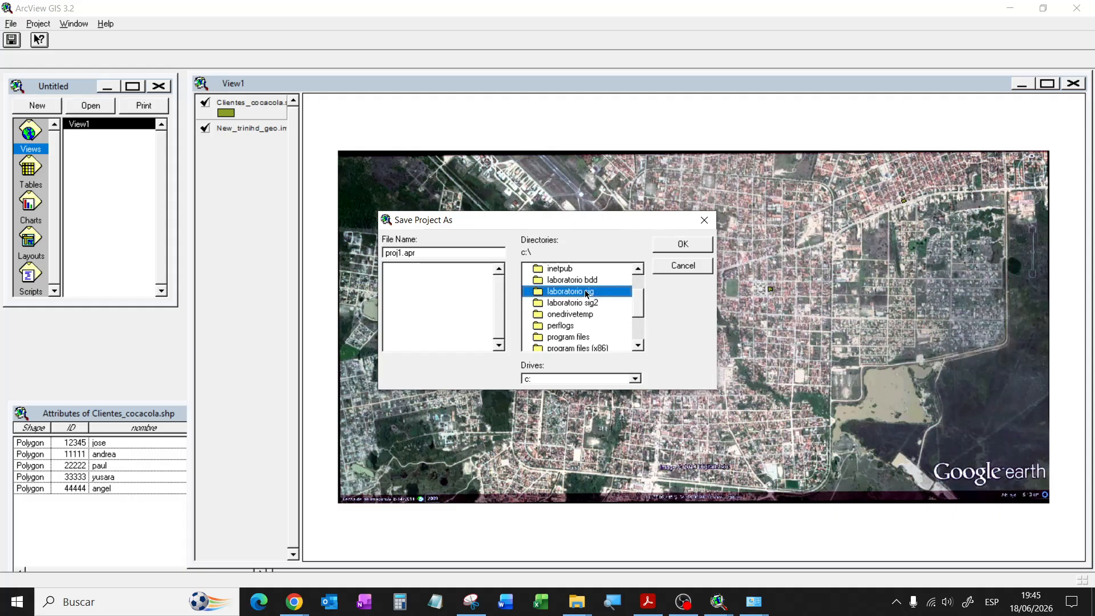
{"action": "left_click", "coordinate": [426, 255]}
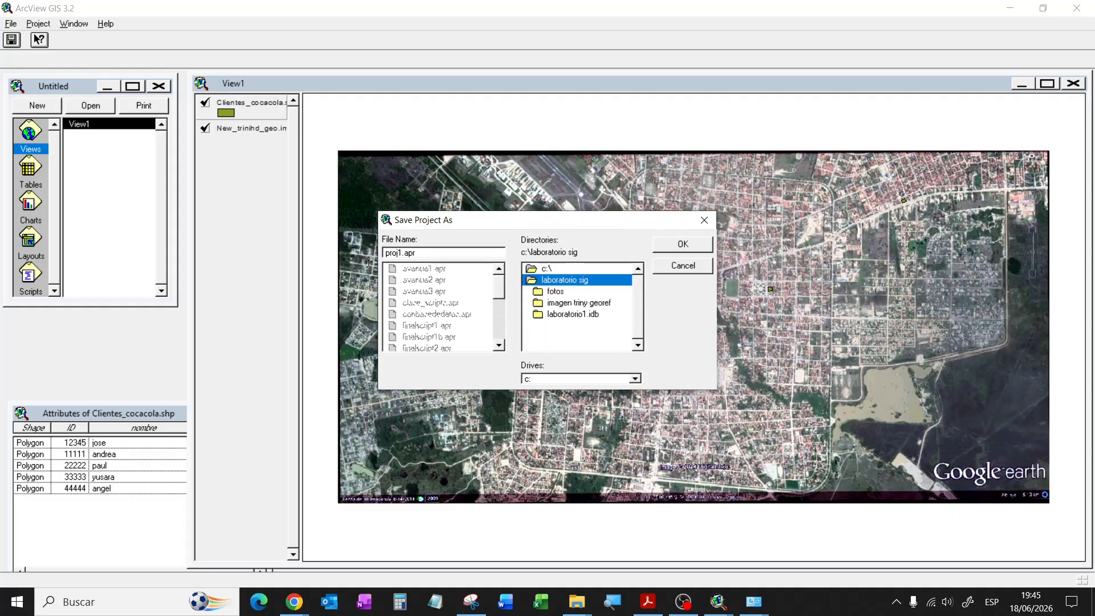
{"action": "left_click_drag", "start_coordinate": [438, 255], "coordinate": [307, 253]}
{"action": "type", "text": "sig cocacola"}
{"action": "left_click", "coordinate": [690, 244]}
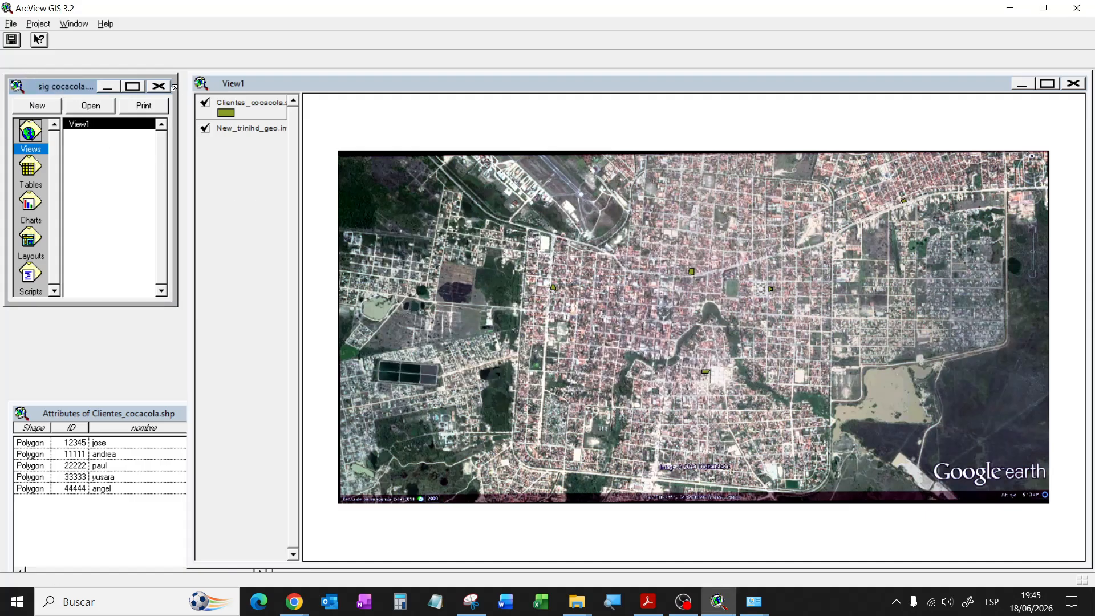
Step: Review the SQL Connect connection list without changes, then quit ArcView
{"action": "left_click", "coordinate": [40, 24]}
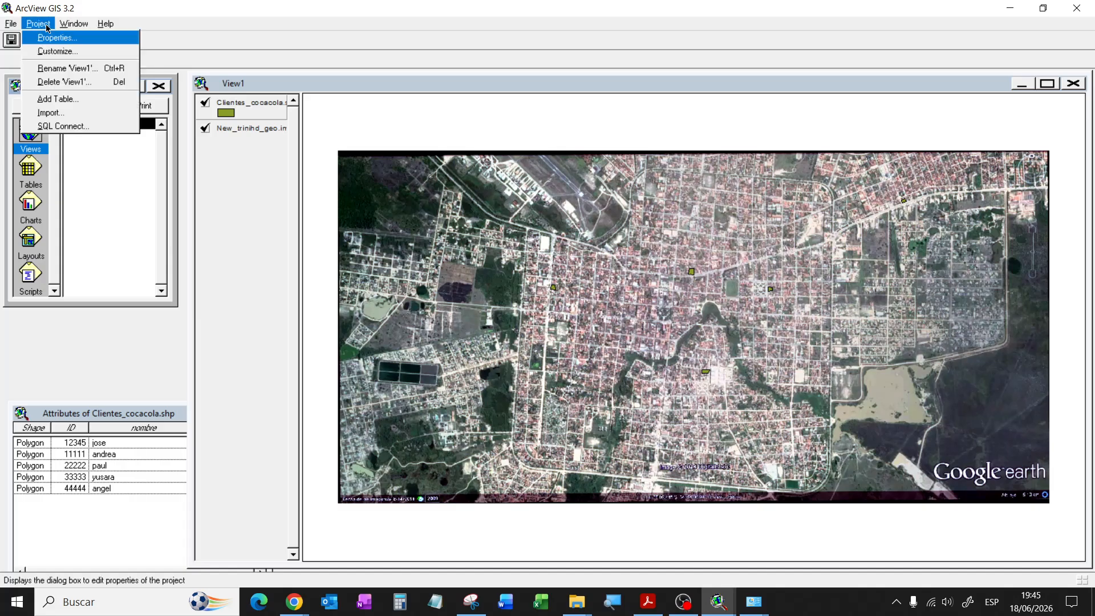
{"action": "left_click", "coordinate": [63, 126]}
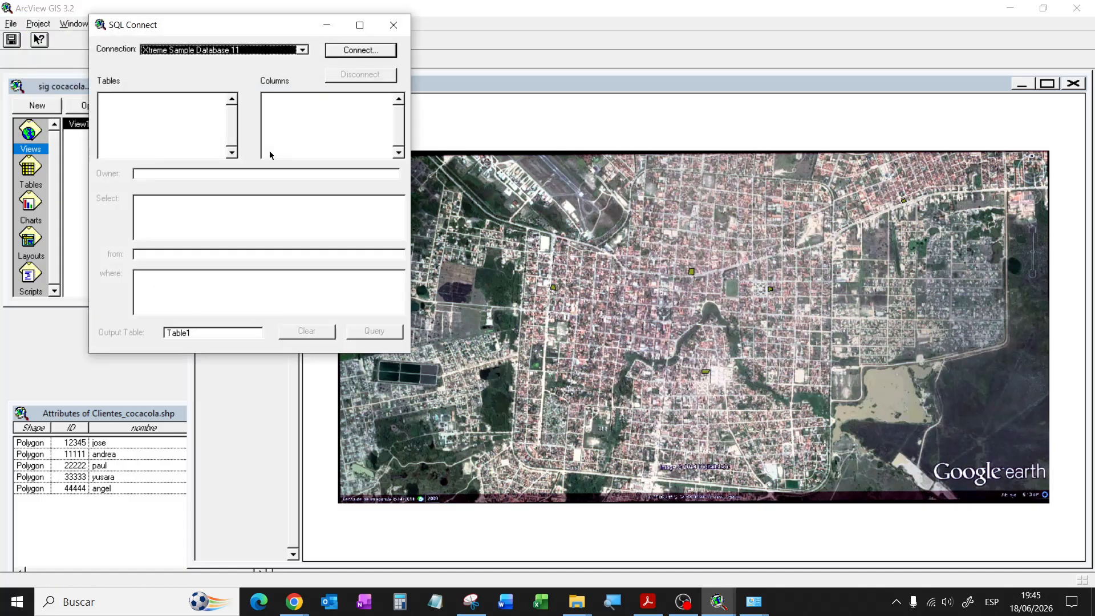
{"action": "left_click", "coordinate": [303, 50]}
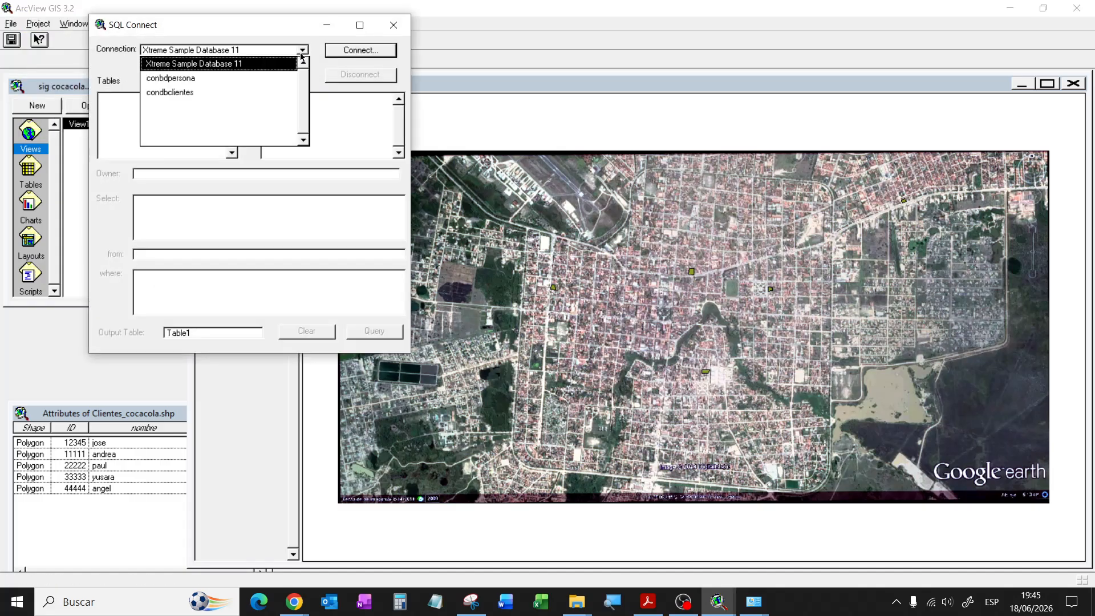
{"action": "left_click", "coordinate": [271, 30]}
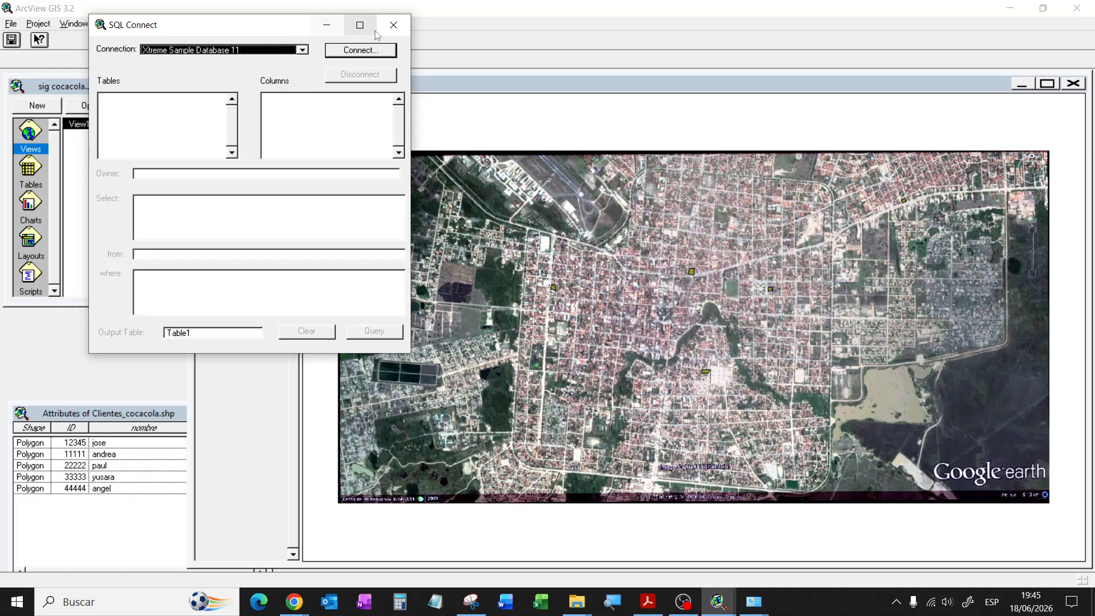
{"action": "left_click", "coordinate": [393, 26]}
{"action": "left_click", "coordinate": [41, 25]}
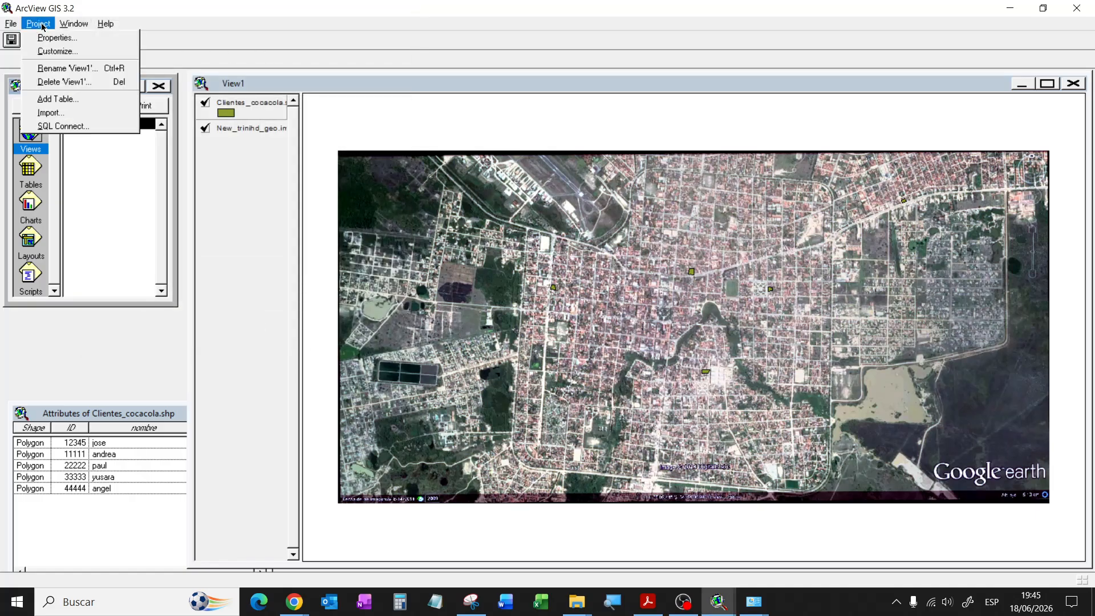
{"action": "left_click", "coordinate": [42, 26]}
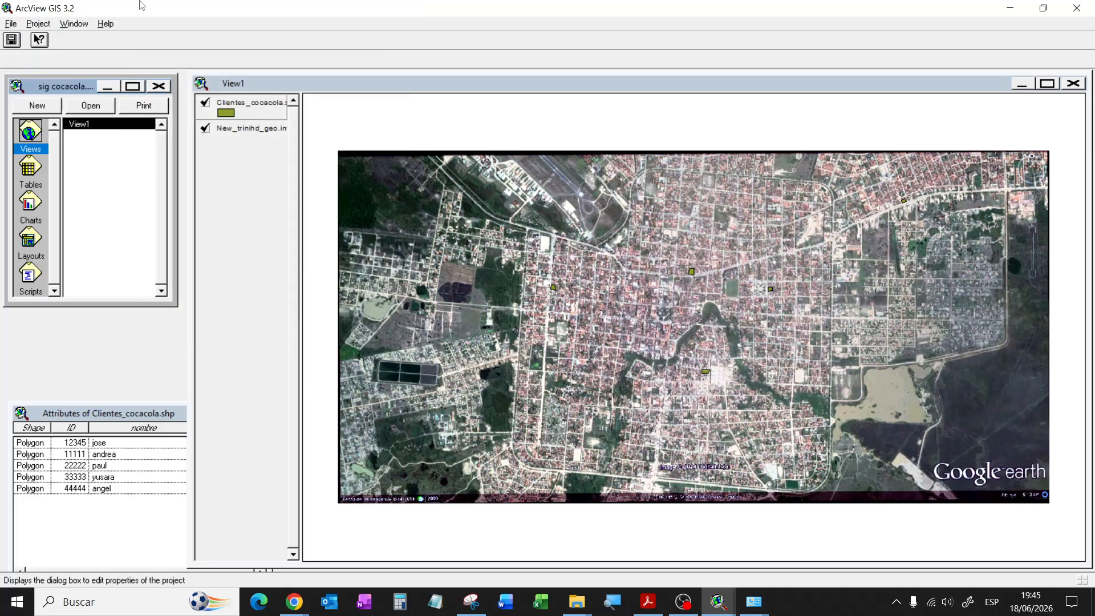
{"action": "left_click", "coordinate": [1075, 10]}
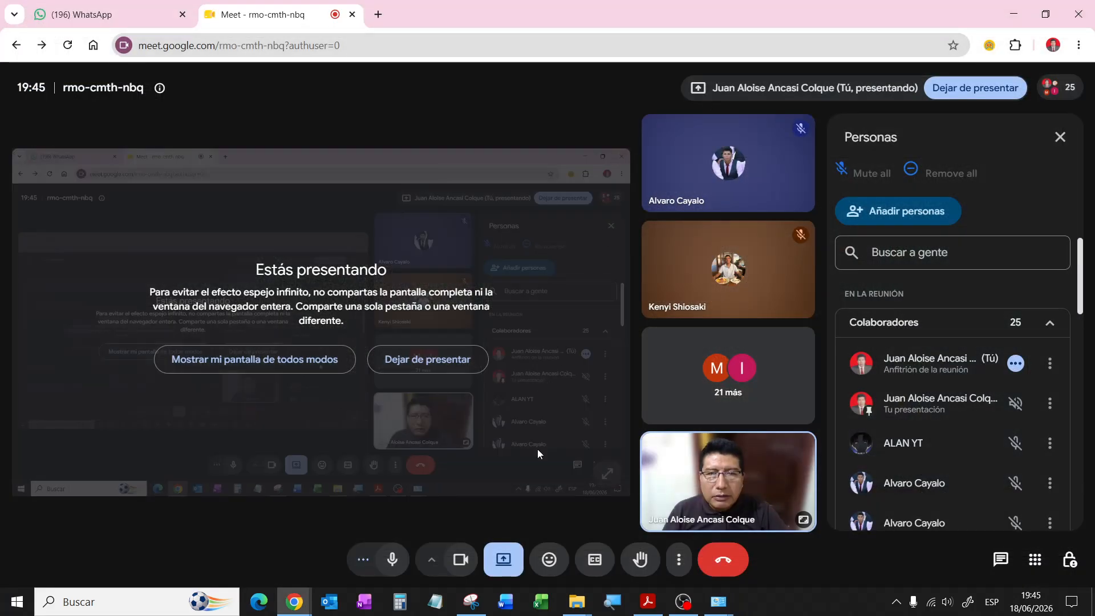
Step: Relaunch ArcView GIS 3.2 from Windows search and select 'Open an existing project'
{"action": "mouse_move", "coordinate": [565, 597]}
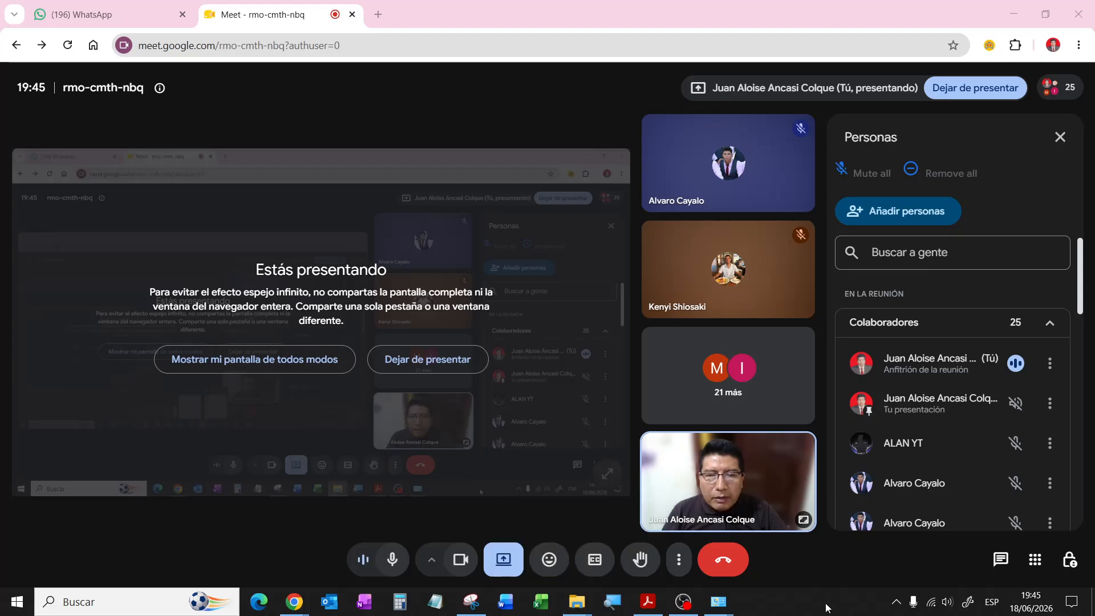
{"action": "key", "text": "super"}
{"action": "type", "text": "arc"}
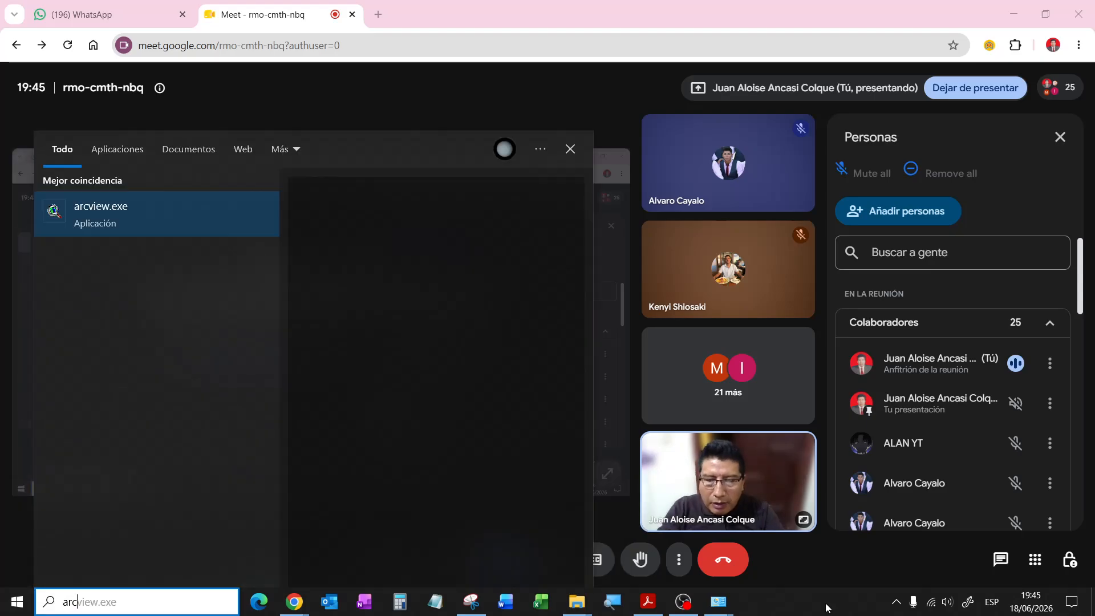
{"action": "left_click", "coordinate": [162, 222]}
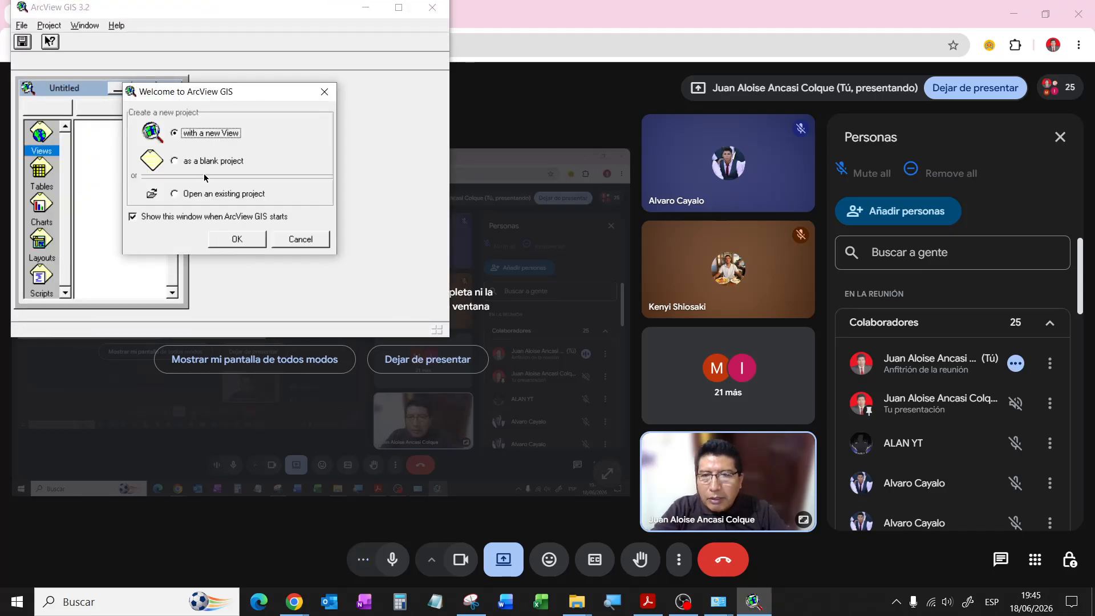
{"action": "left_click", "coordinate": [199, 194]}
Step: Open sig cocacola.apr from c:\laboratorio sig and activate its project window
{"action": "left_click", "coordinate": [229, 239]}
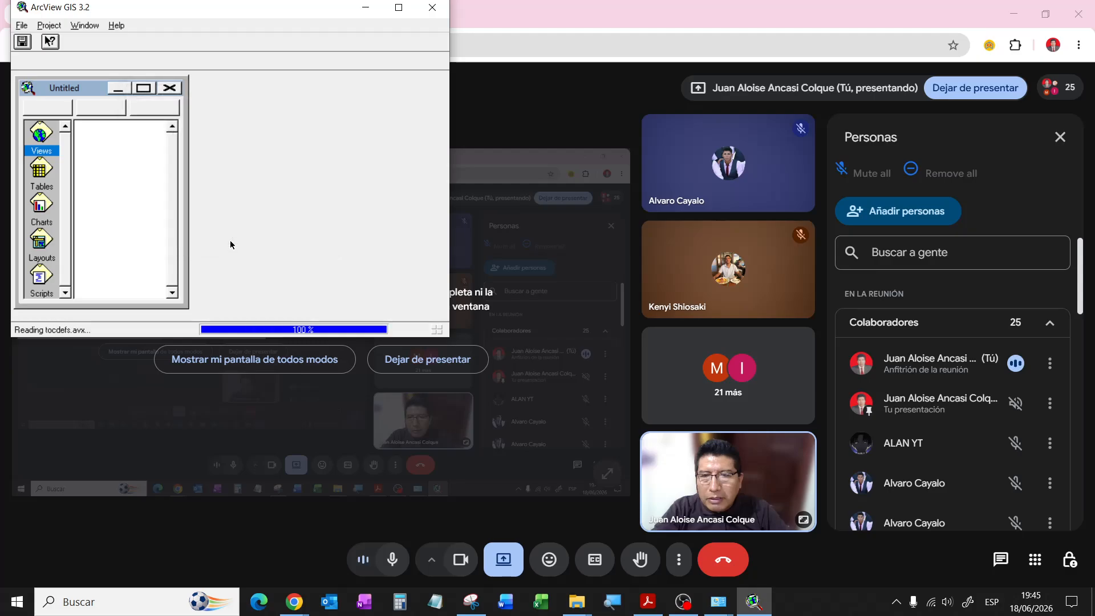
{"action": "double_click", "coordinate": [239, 145]}
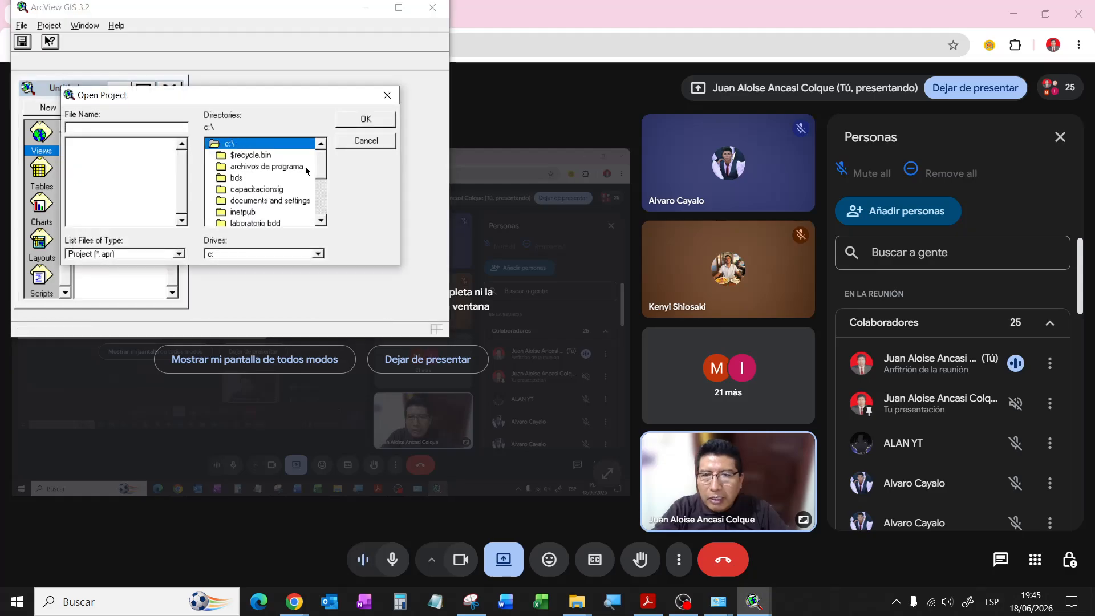
{"action": "left_click_drag", "start_coordinate": [320, 170], "coordinate": [322, 176]}
{"action": "double_click", "coordinate": [253, 201]}
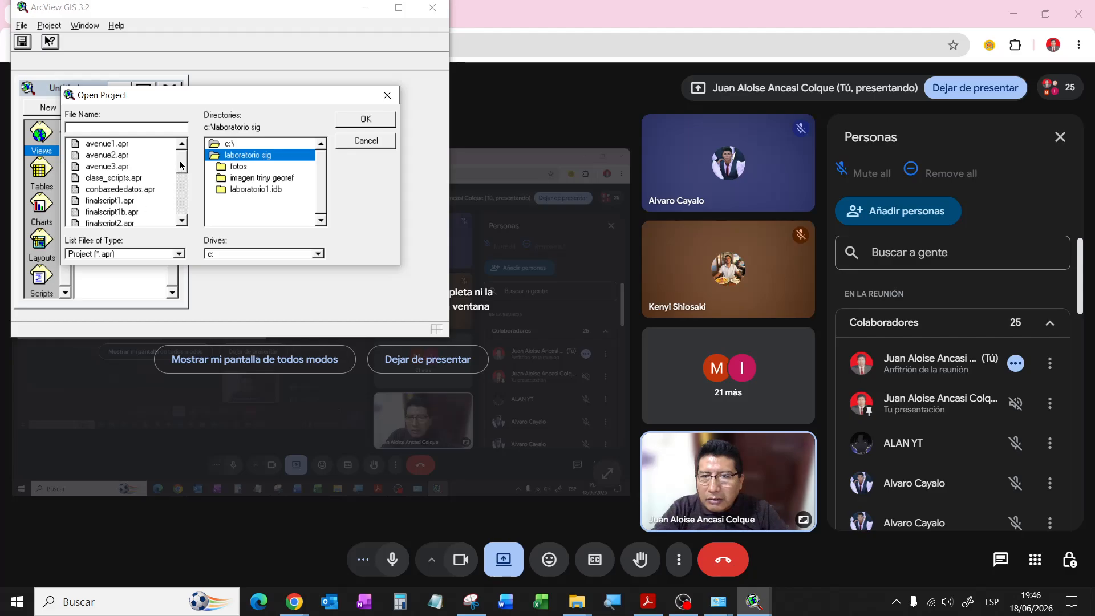
{"action": "left_click_drag", "start_coordinate": [180, 162], "coordinate": [180, 206]}
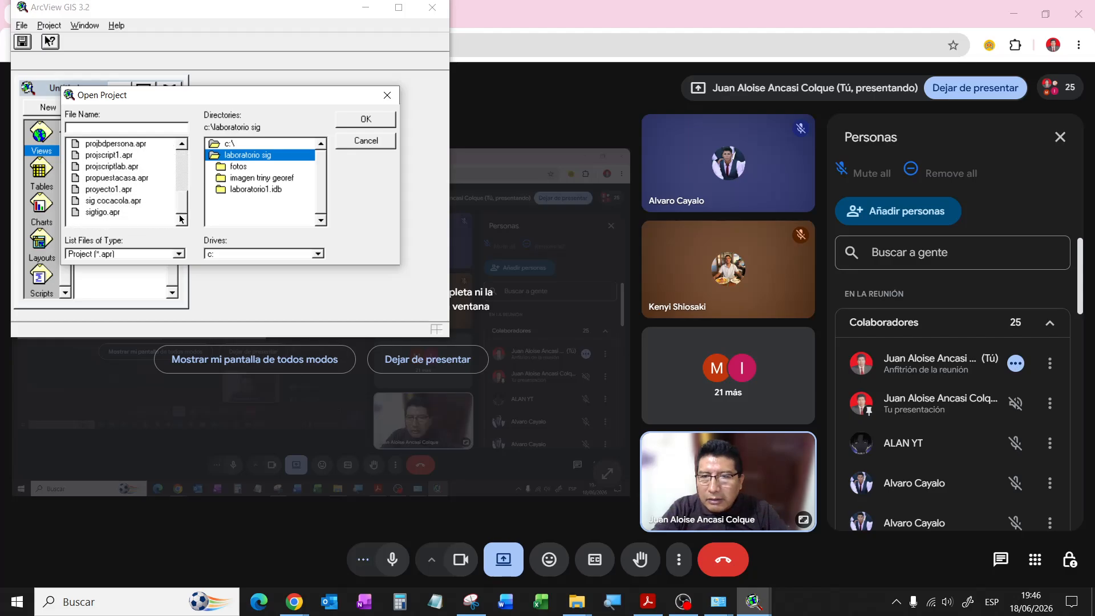
{"action": "left_click", "coordinate": [142, 201]}
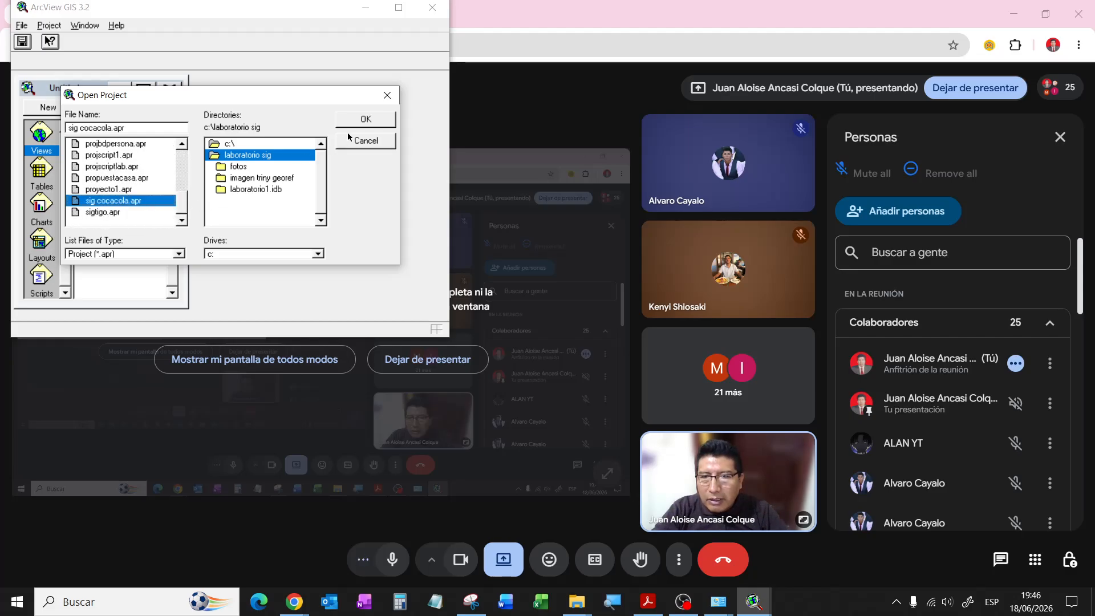
{"action": "left_click", "coordinate": [366, 119]}
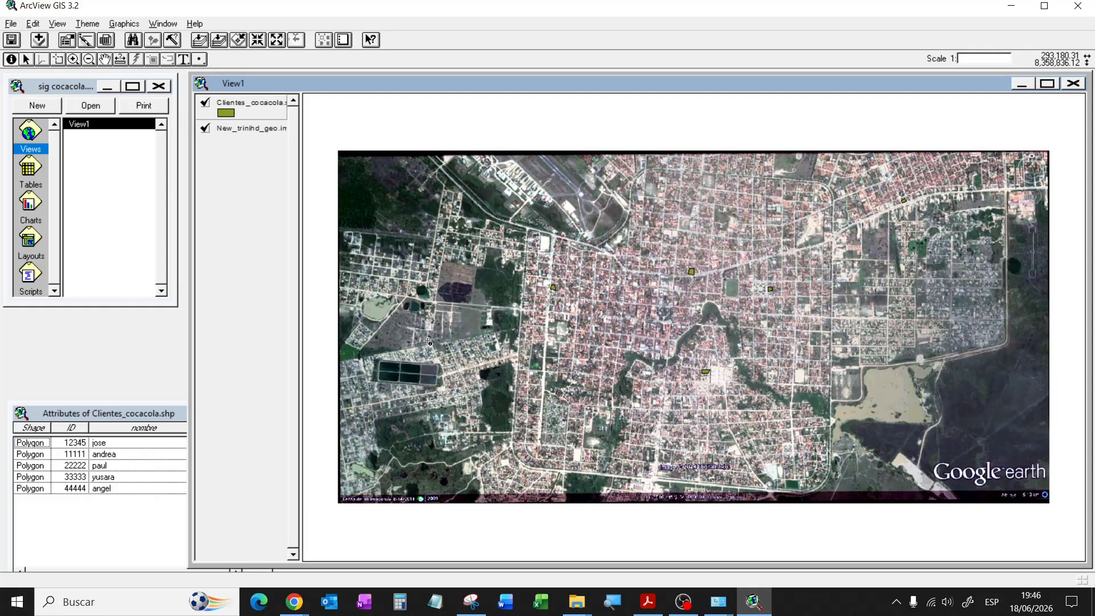
{"action": "left_click", "coordinate": [67, 92]}
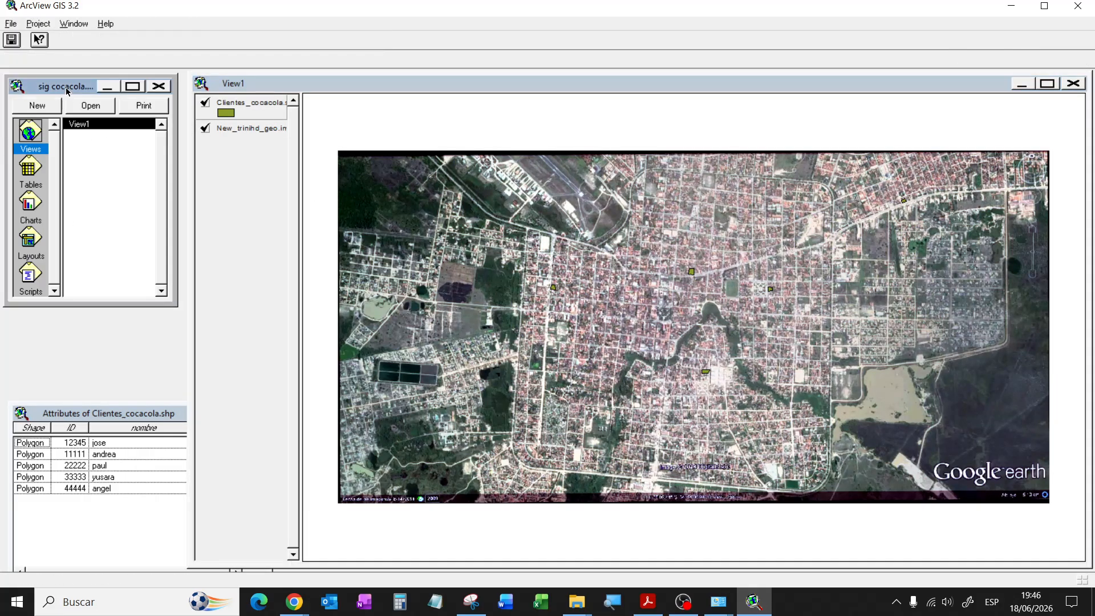
{"action": "left_click", "coordinate": [38, 23]}
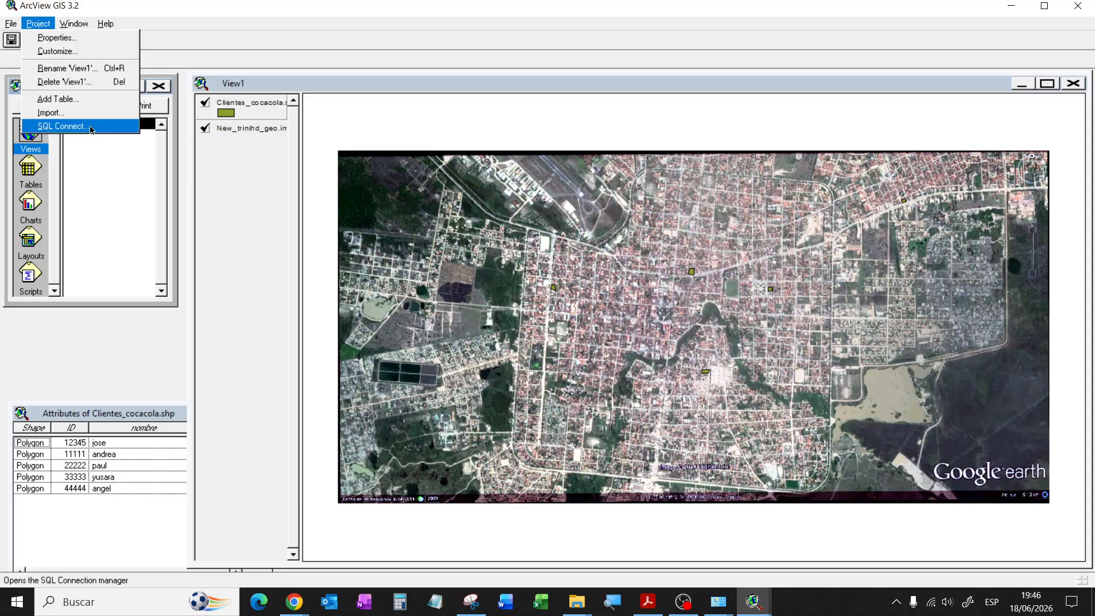
Step: Connect to conbdcocacola and query all Tabla1 columns into output table Tablecocacola
{"action": "left_click", "coordinate": [62, 126]}
{"action": "left_click", "coordinate": [302, 50]}
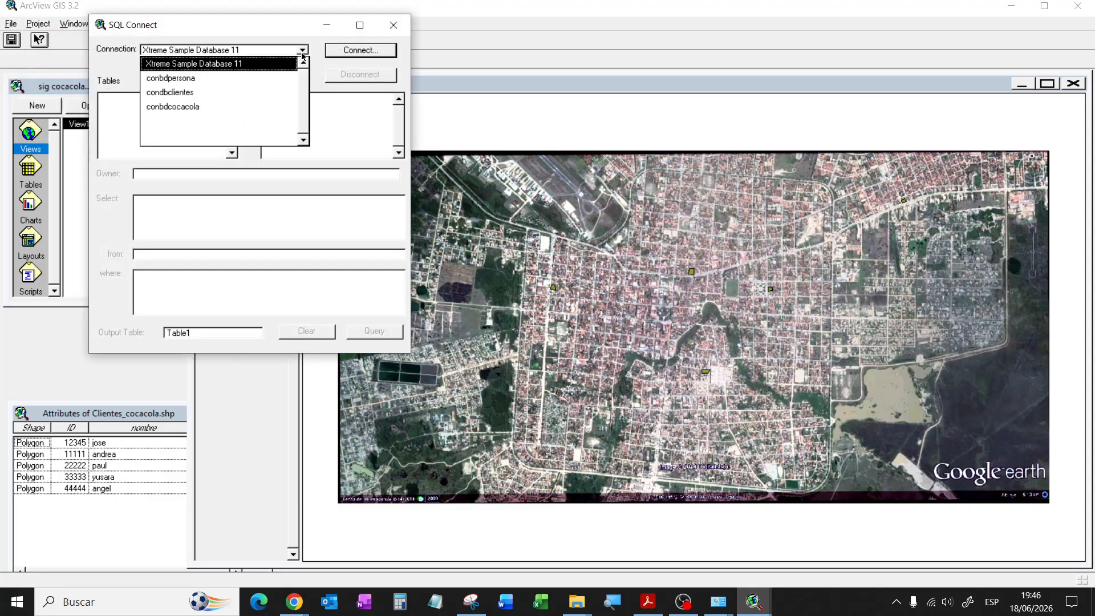
{"action": "left_click", "coordinate": [179, 107]}
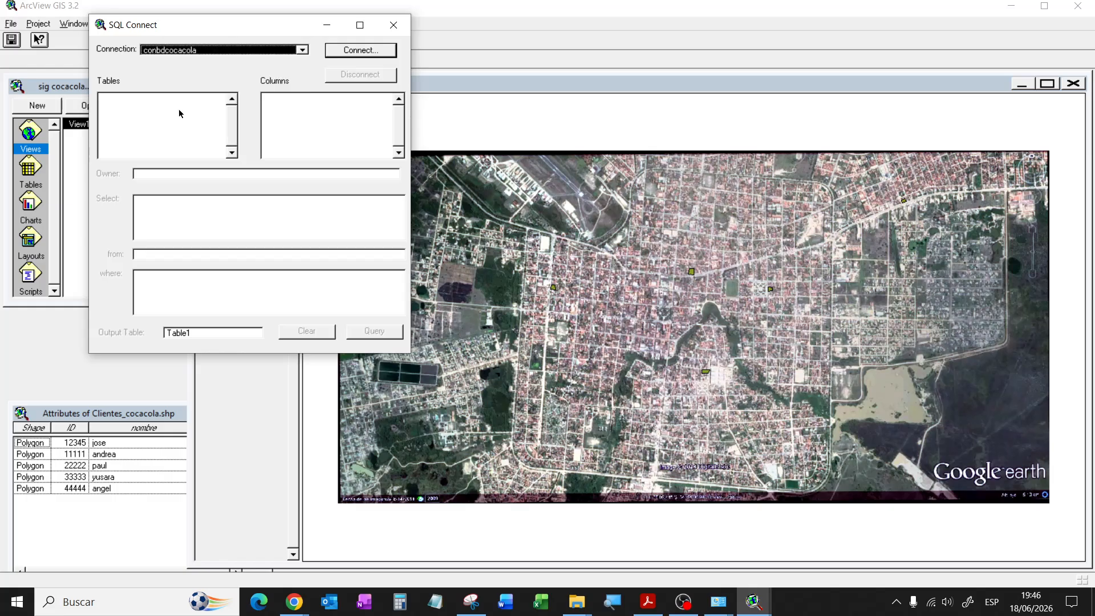
{"action": "left_click", "coordinate": [368, 53]}
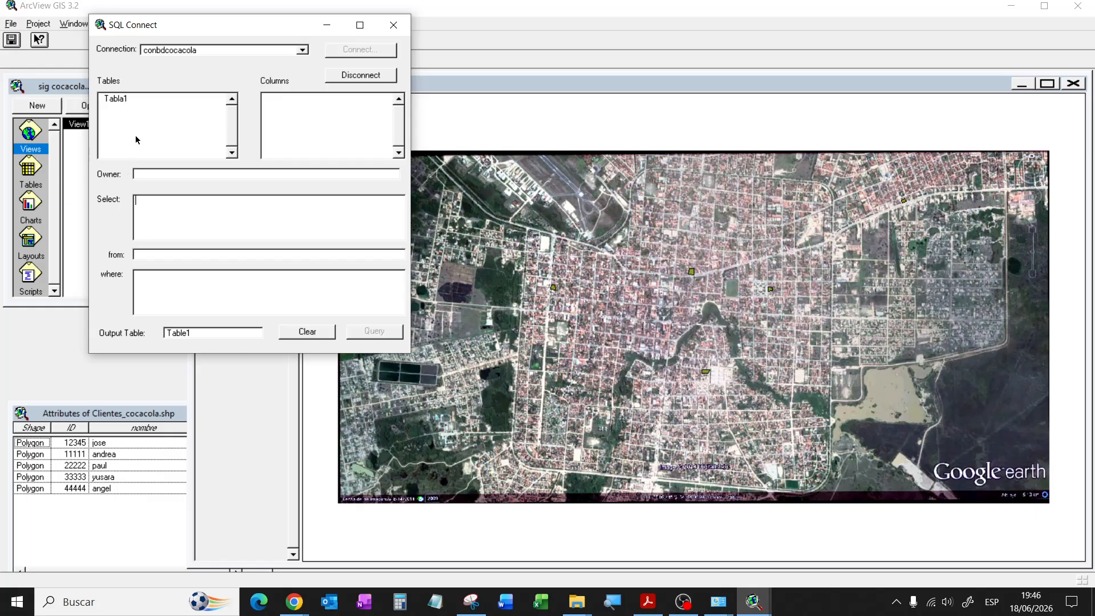
{"action": "left_click", "coordinate": [122, 102]}
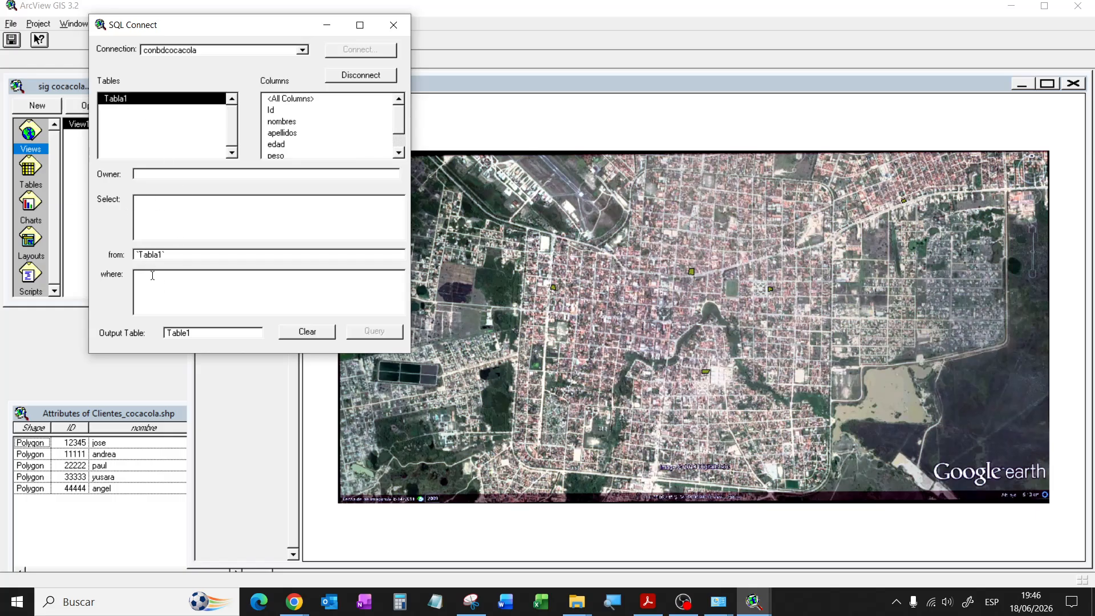
{"action": "double_click", "coordinate": [285, 100]}
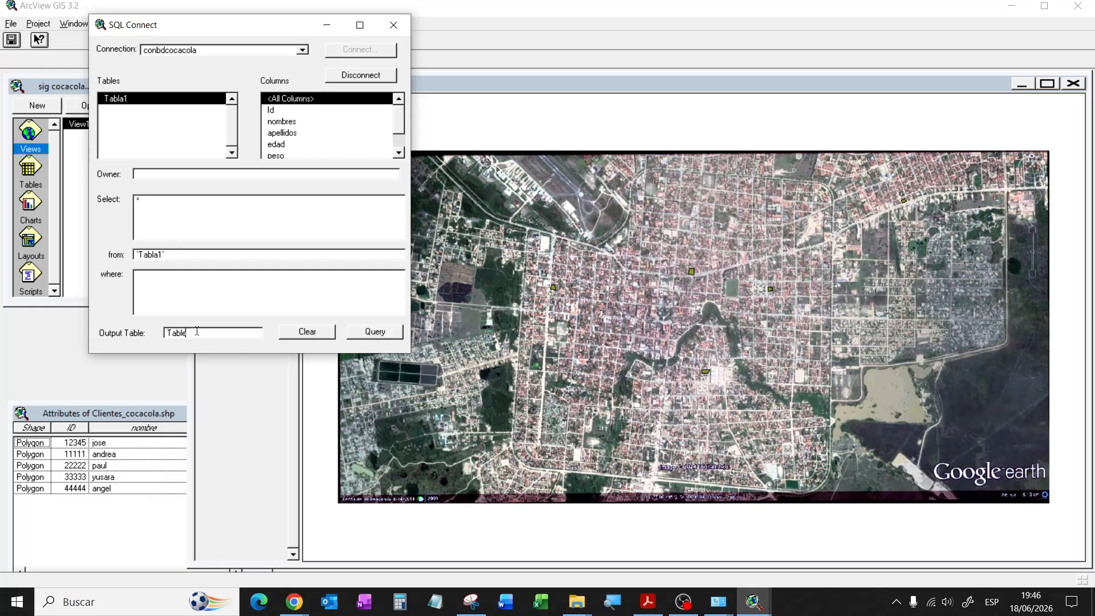
{"action": "key", "text": "BackSpace"}
{"action": "type", "text": "cocacola"}
{"action": "left_click", "coordinate": [373, 332]}
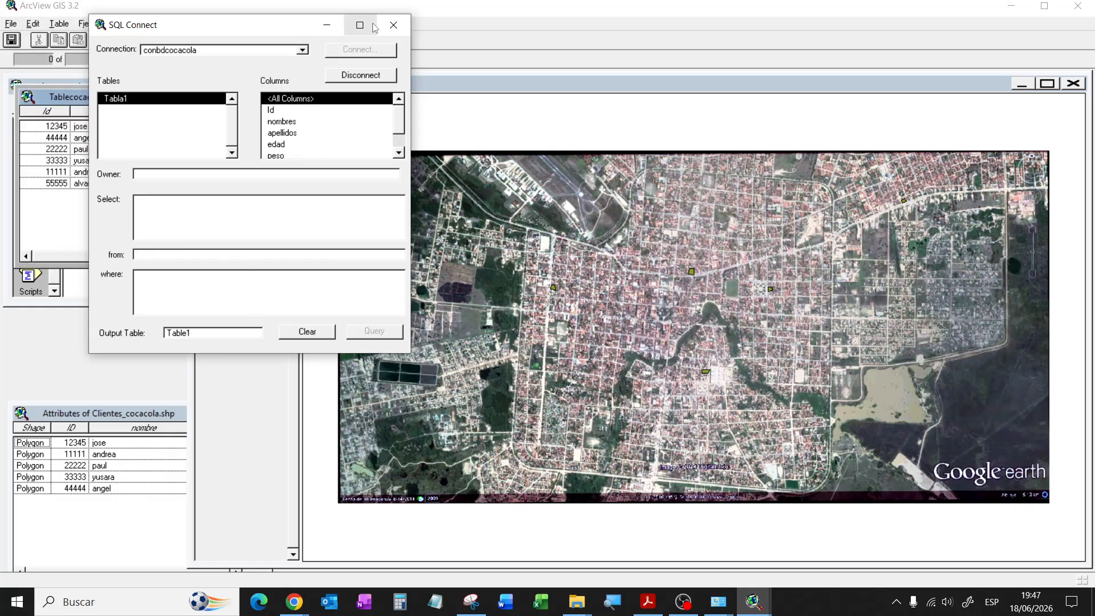
Step: Close SQL Connect, widen Tablecocacola beside the clients table, and select its Id field
{"action": "left_click", "coordinate": [393, 25]}
{"action": "left_click_drag", "start_coordinate": [109, 104], "coordinate": [110, 291]}
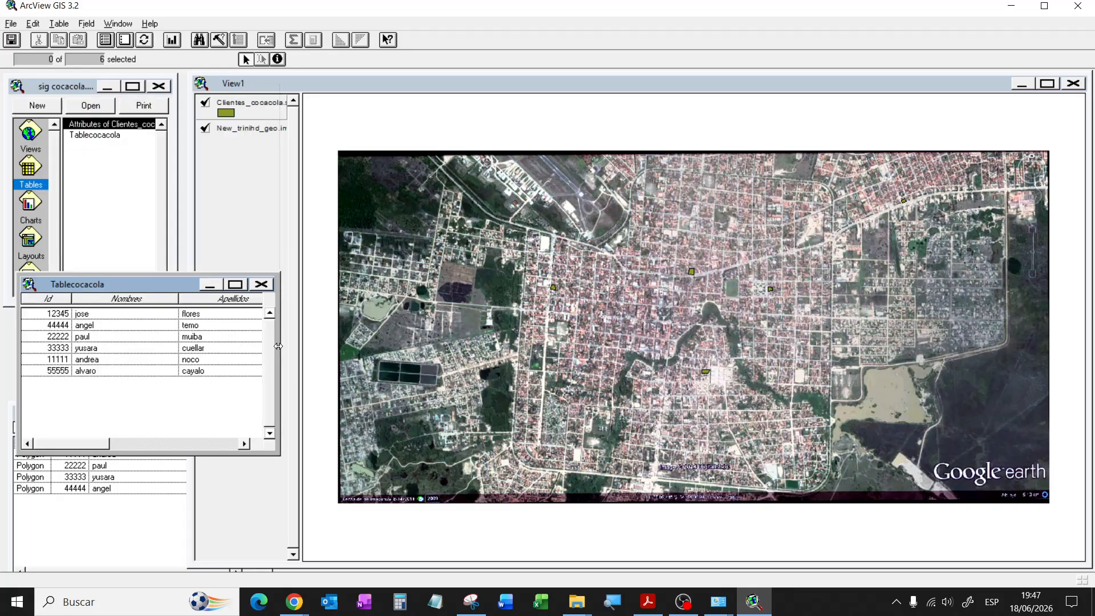
{"action": "left_click_drag", "start_coordinate": [274, 351], "coordinate": [528, 352]}
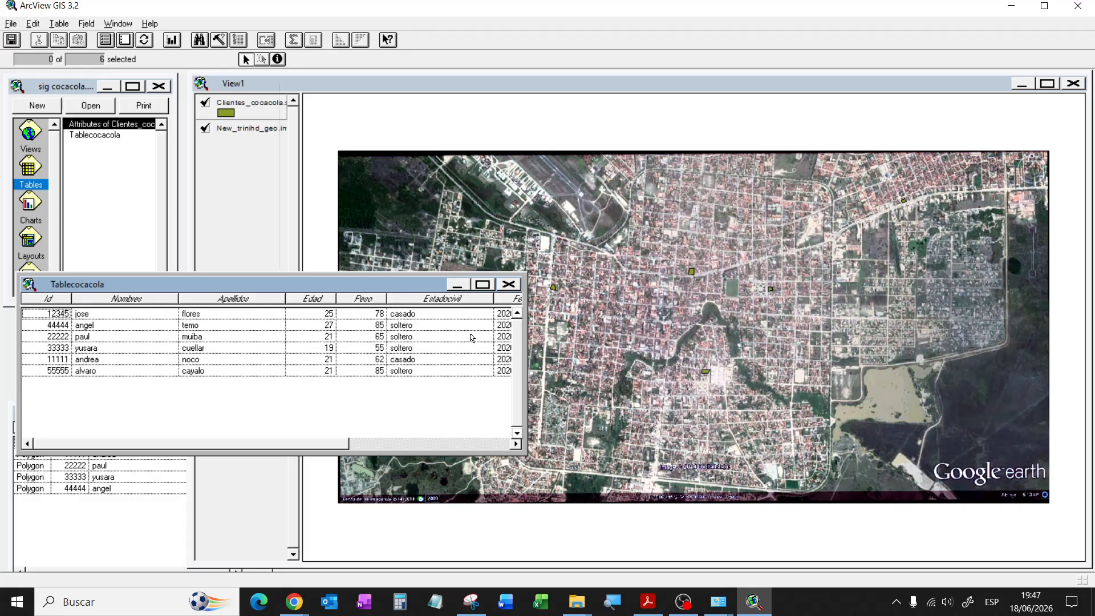
{"action": "left_click_drag", "start_coordinate": [571, 341], "coordinate": [702, 359]}
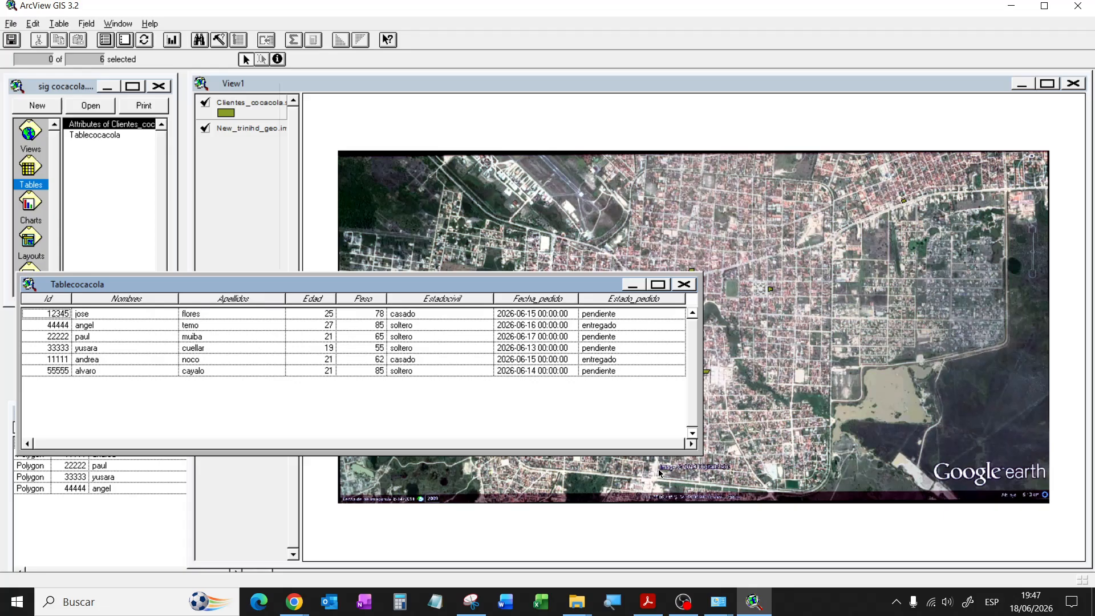
{"action": "left_click_drag", "start_coordinate": [659, 472], "coordinate": [657, 469]}
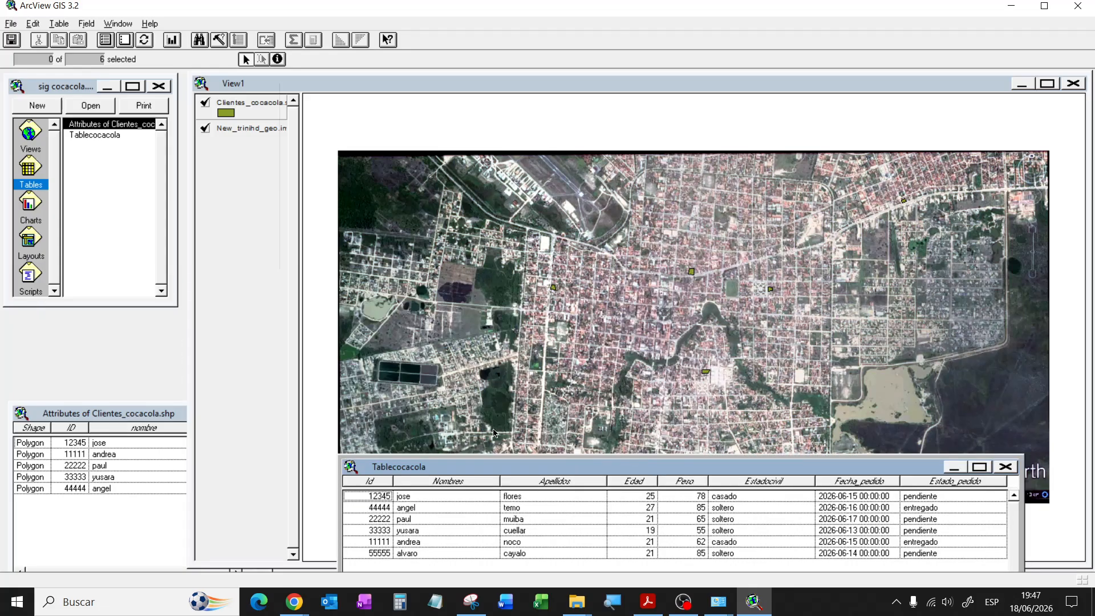
{"action": "left_click_drag", "start_coordinate": [494, 432], "coordinate": [494, 433]}
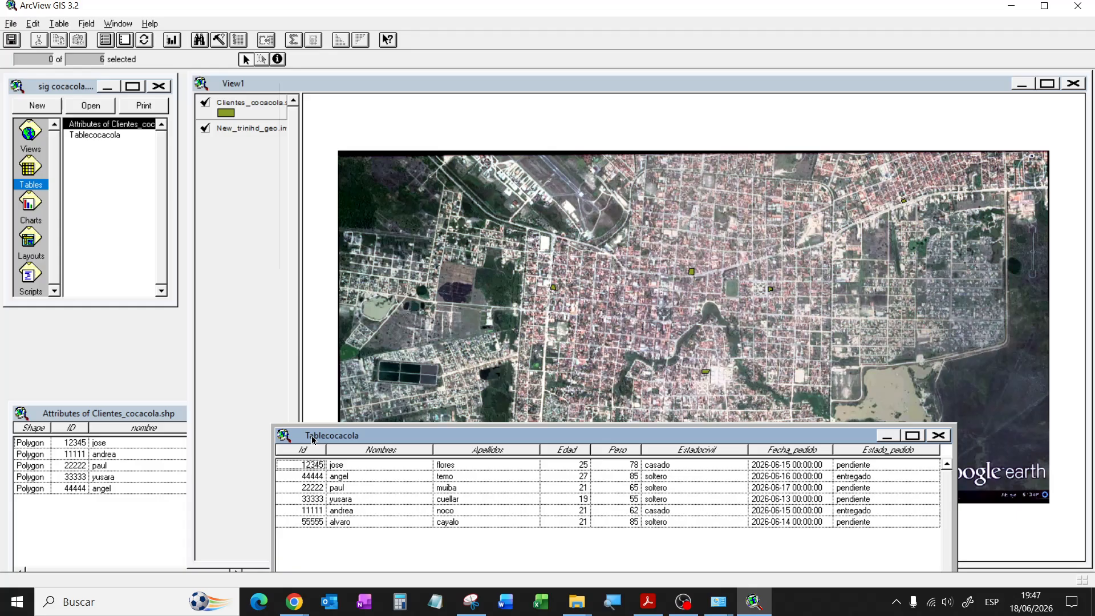
{"action": "left_click", "coordinate": [194, 418]}
{"action": "left_click_drag", "start_coordinate": [350, 439], "coordinate": [374, 413]}
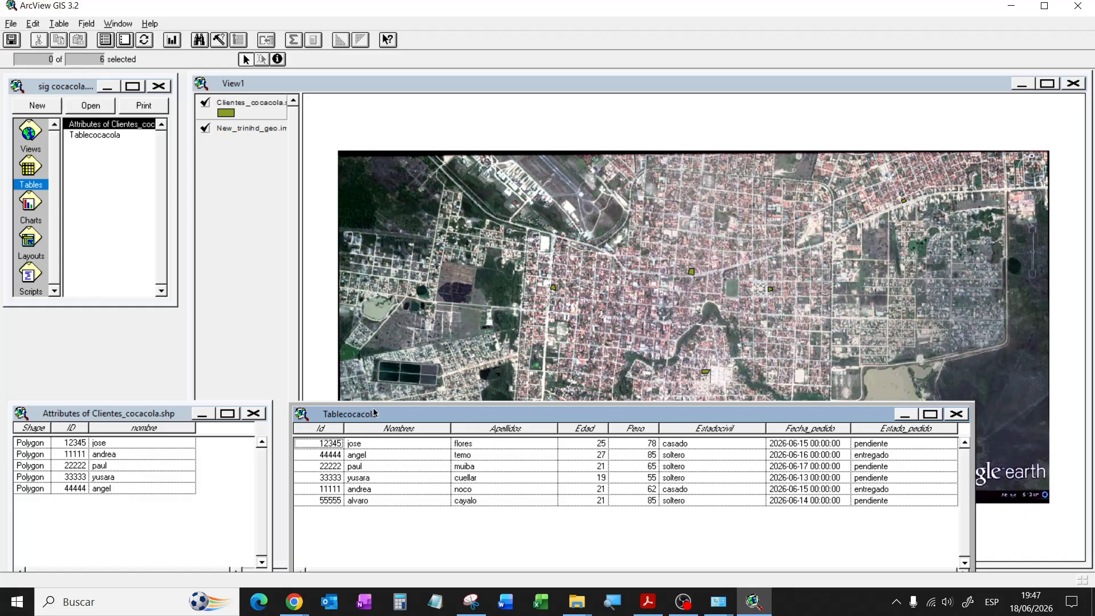
{"action": "left_click", "coordinate": [322, 429]}
Step: Join Tablecocacola's fields onto the clients attribute table by ID and widen the table to show them
{"action": "left_click", "coordinate": [142, 413]}
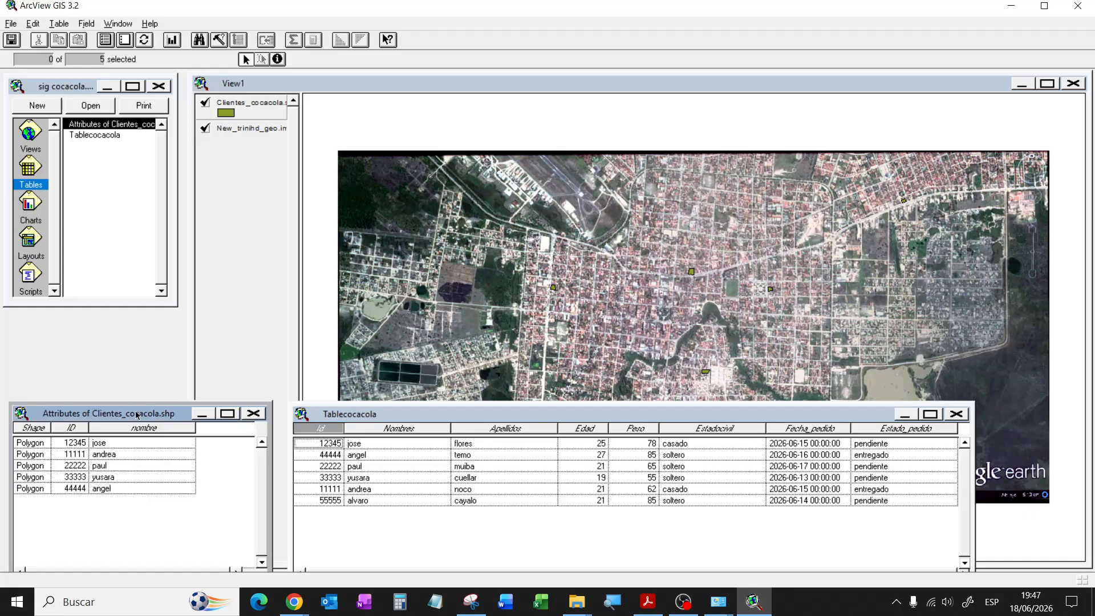
{"action": "left_click", "coordinate": [74, 429]}
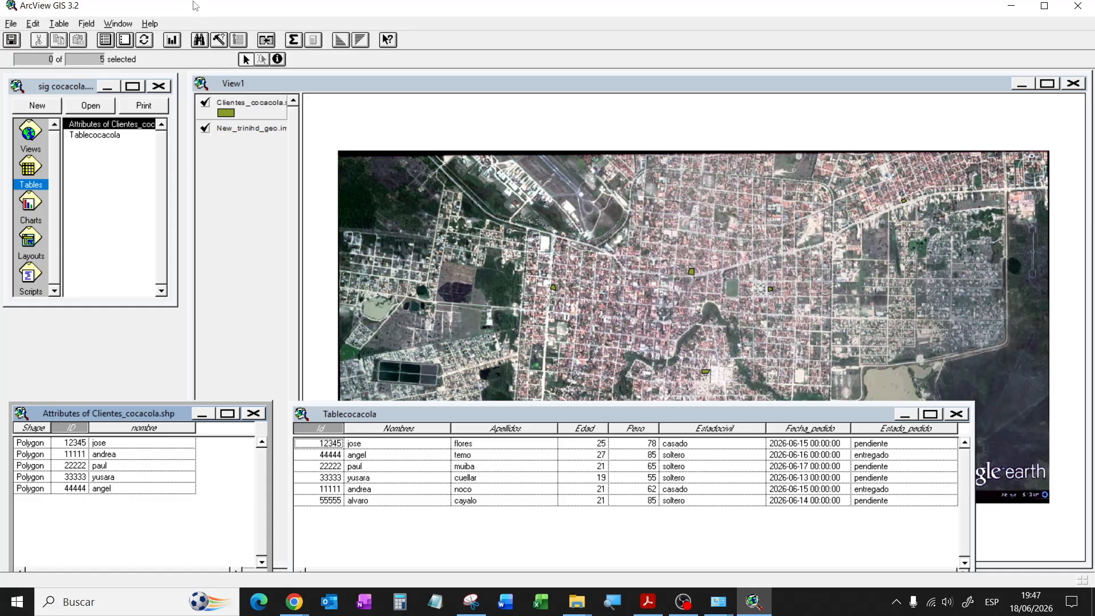
{"action": "left_click", "coordinate": [57, 23]}
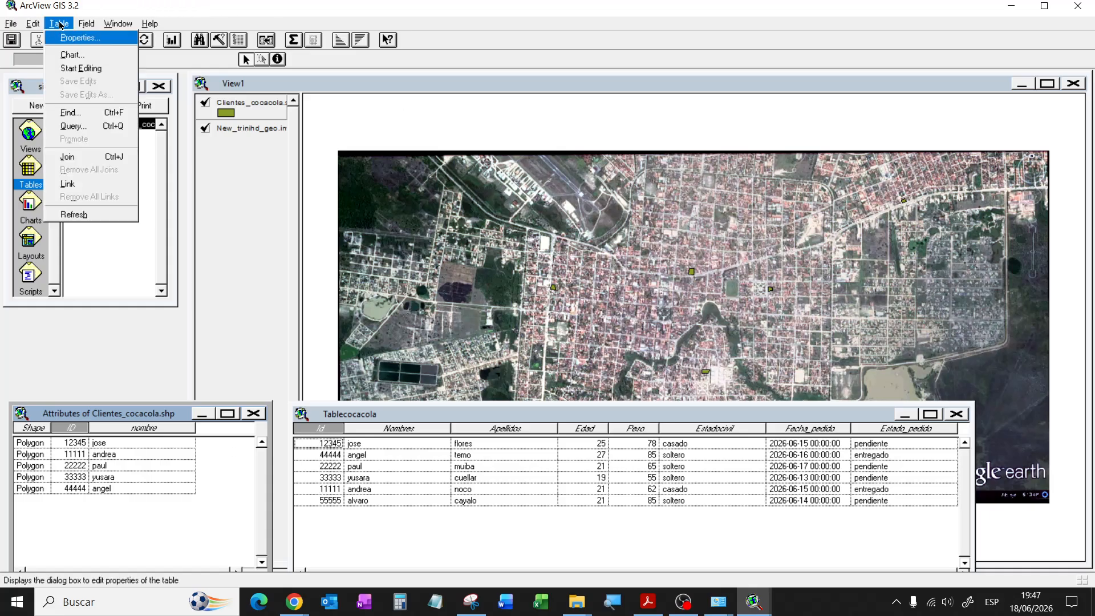
{"action": "left_click", "coordinate": [80, 159]}
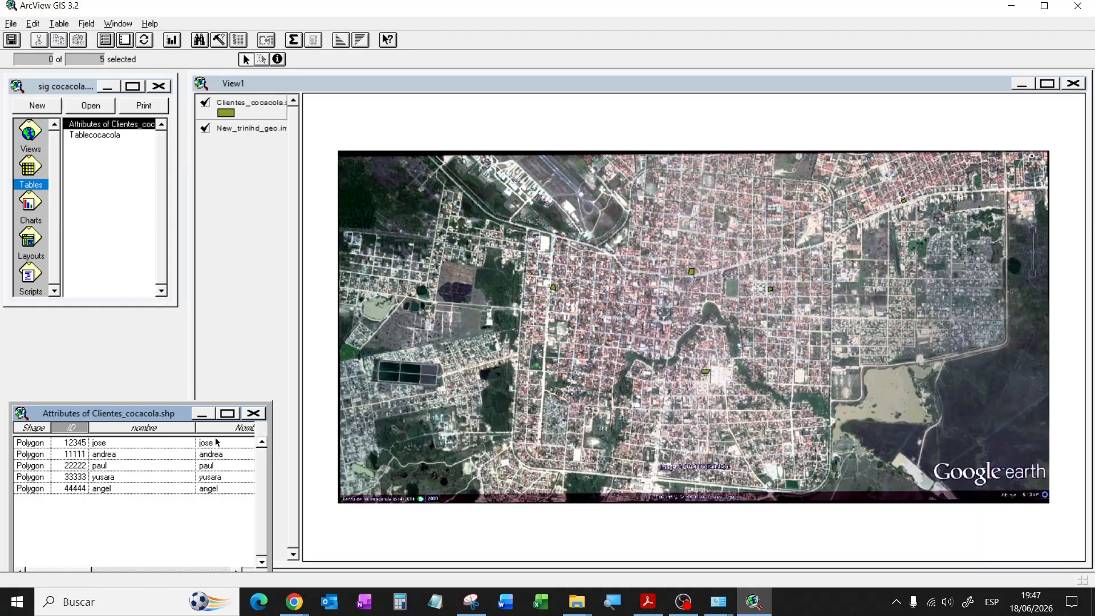
{"action": "left_click_drag", "start_coordinate": [271, 491], "coordinate": [888, 492]}
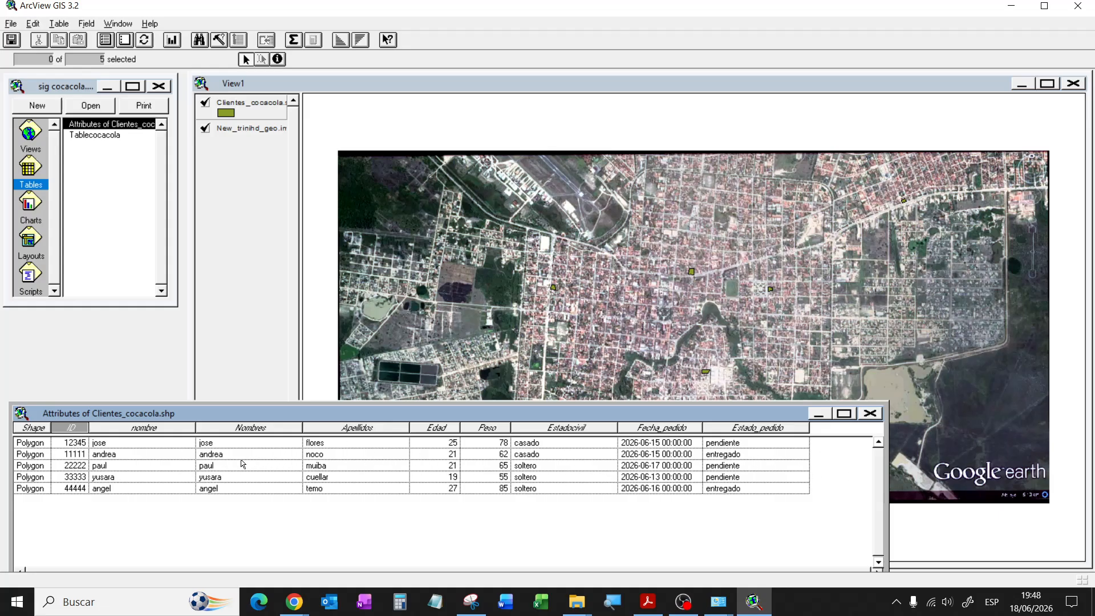
Step: Try selecting single client records and hide the satellite image, then clear the selection and return to View1
{"action": "left_click", "coordinate": [218, 455]}
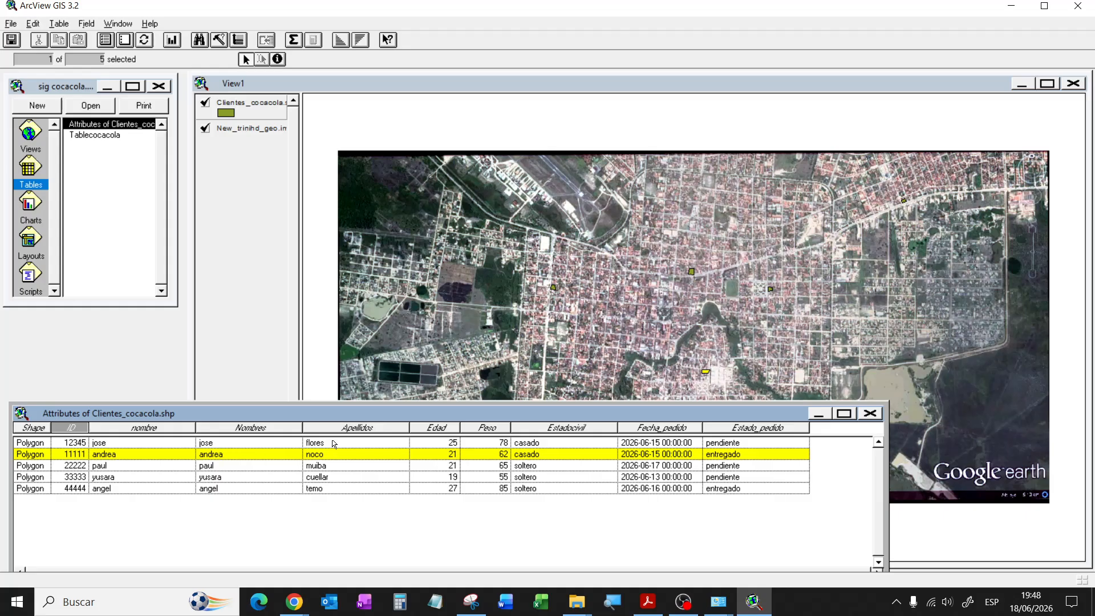
{"action": "left_click", "coordinate": [205, 128]}
{"action": "left_click", "coordinate": [120, 414]}
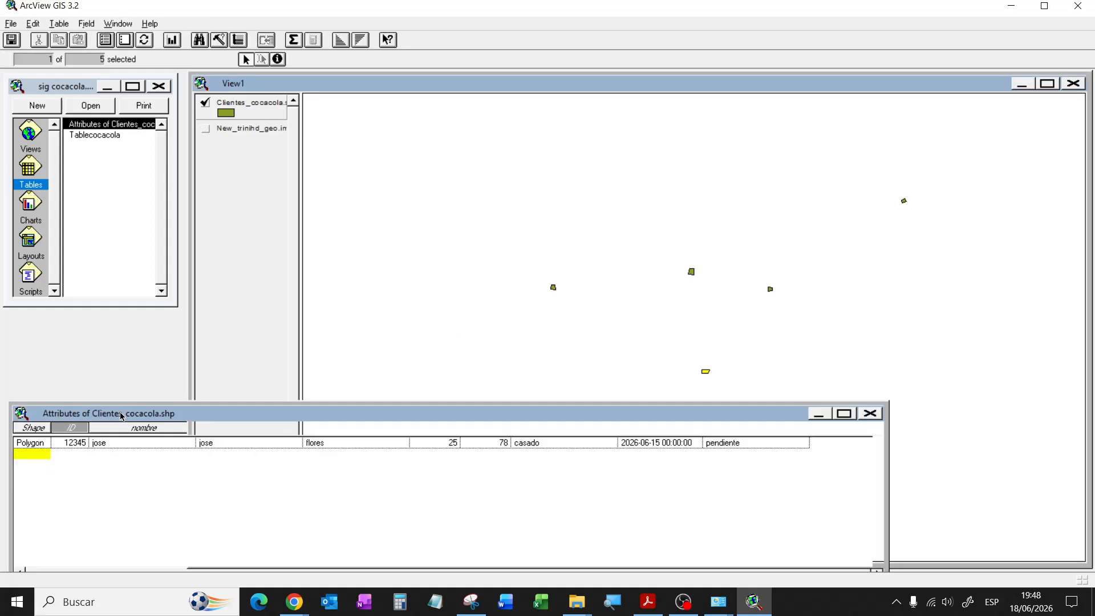
{"action": "left_click", "coordinate": [131, 492]}
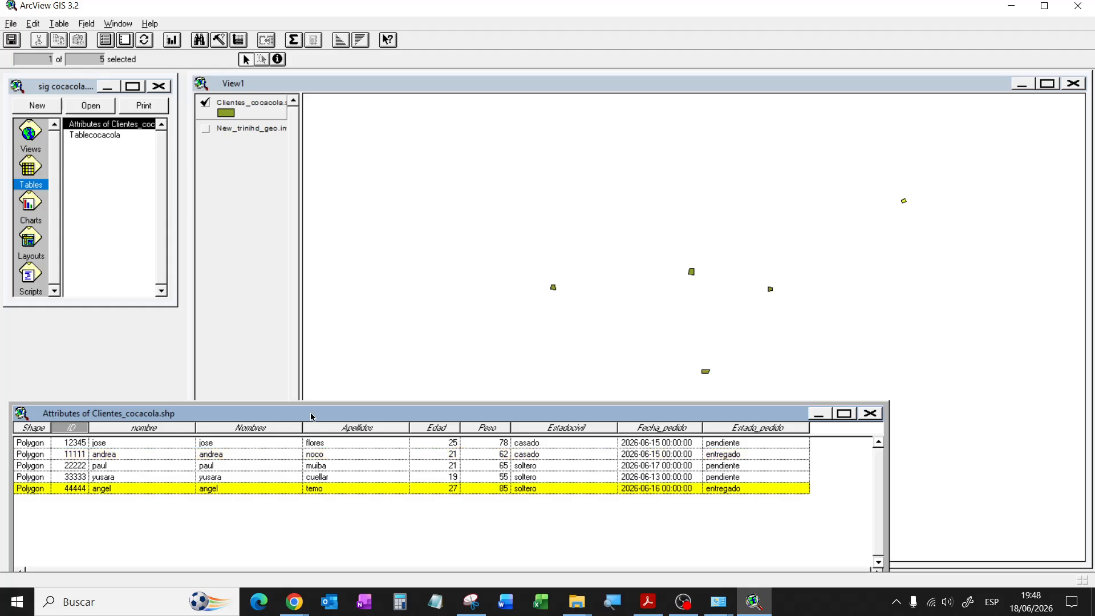
{"action": "left_click_drag", "start_coordinate": [314, 414], "coordinate": [325, 505]}
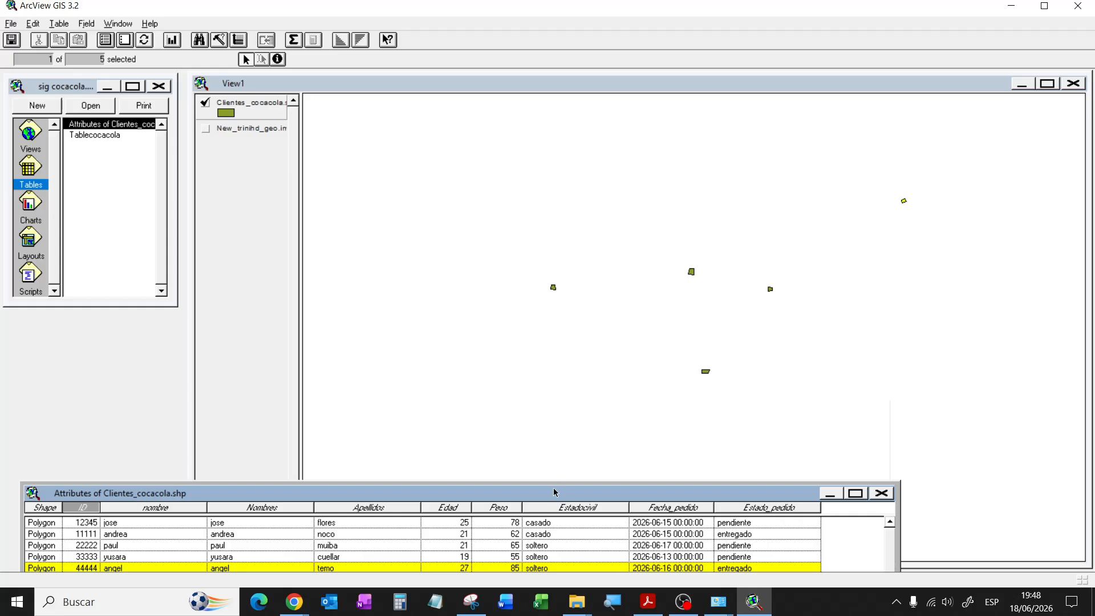
{"action": "left_click_drag", "start_coordinate": [553, 491], "coordinate": [562, 444]}
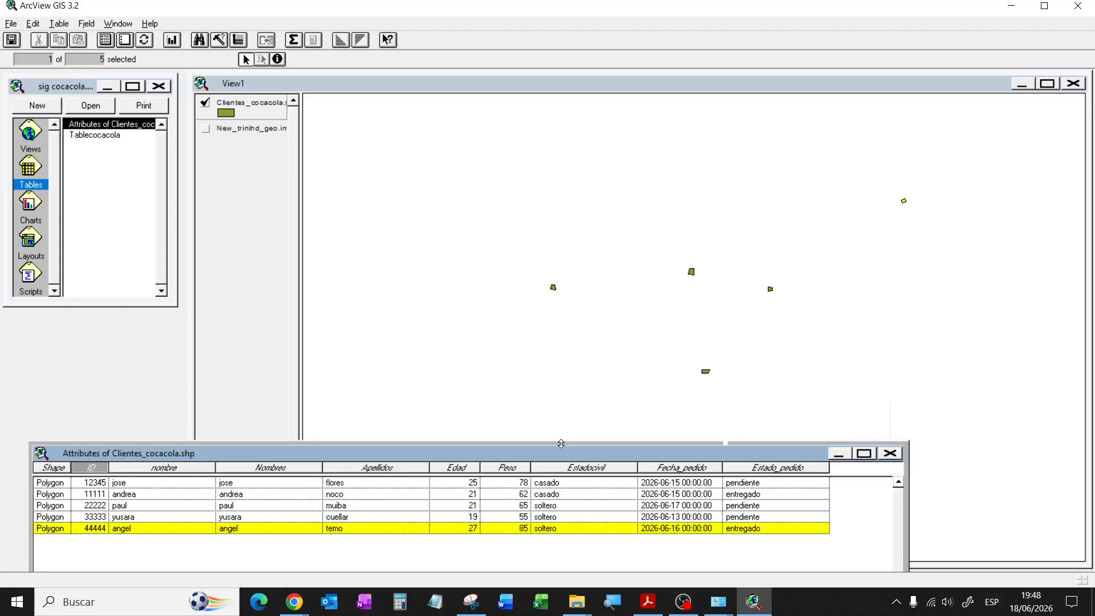
{"action": "left_click", "coordinate": [141, 486]}
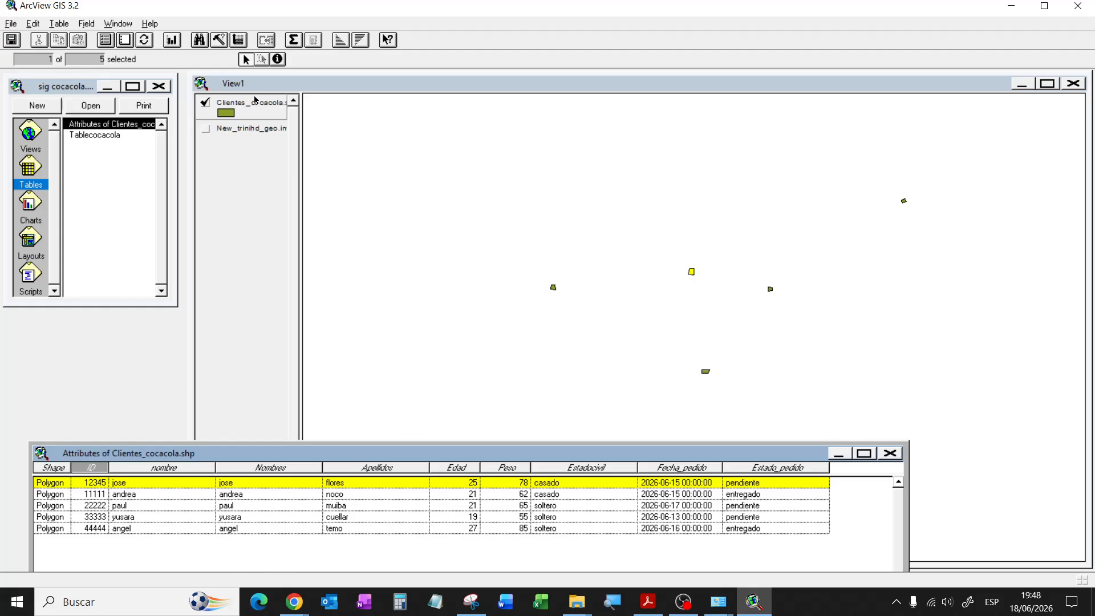
{"action": "left_click", "coordinate": [125, 41]}
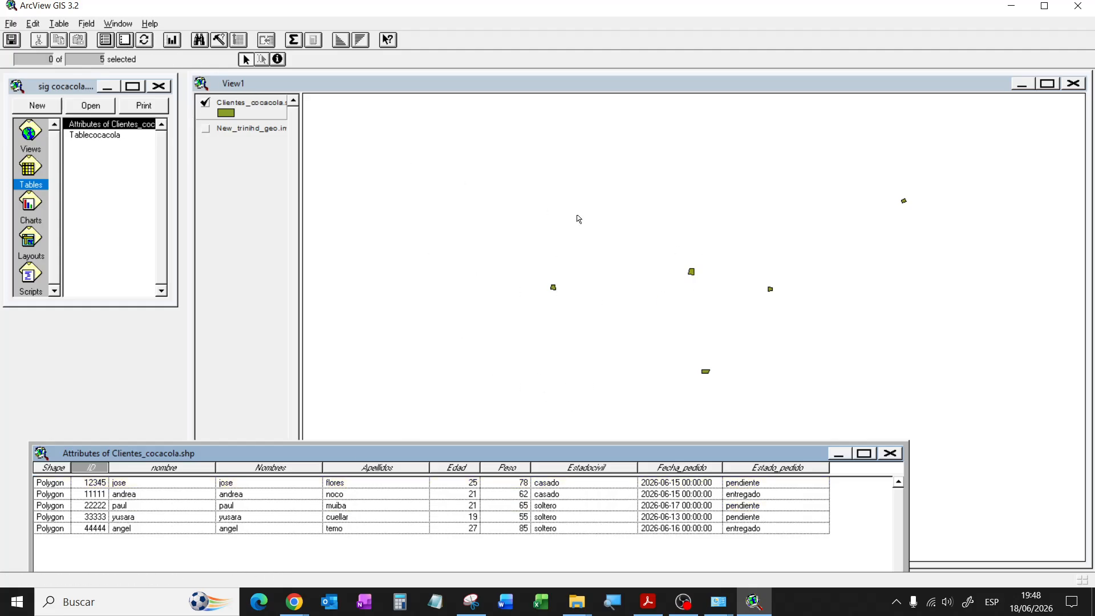
{"action": "left_click", "coordinate": [508, 86]}
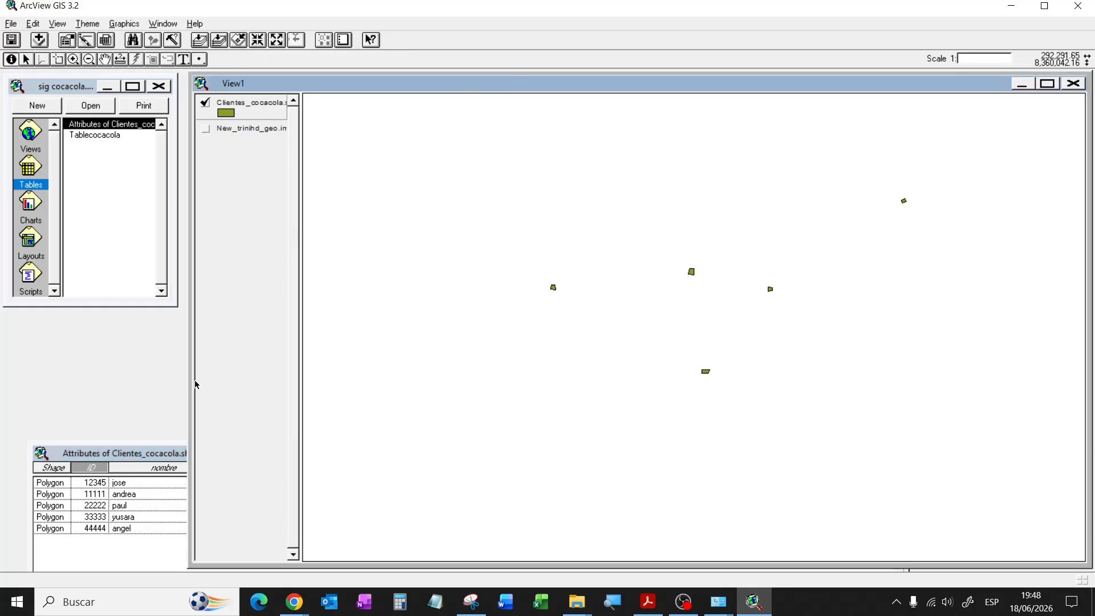
Step: Query [Estado_pedido] = "pendiente" as a new set, selecting three of the five clients
{"action": "left_click", "coordinate": [171, 452]}
{"action": "left_click", "coordinate": [344, 88]}
{"action": "left_click", "coordinate": [171, 41]}
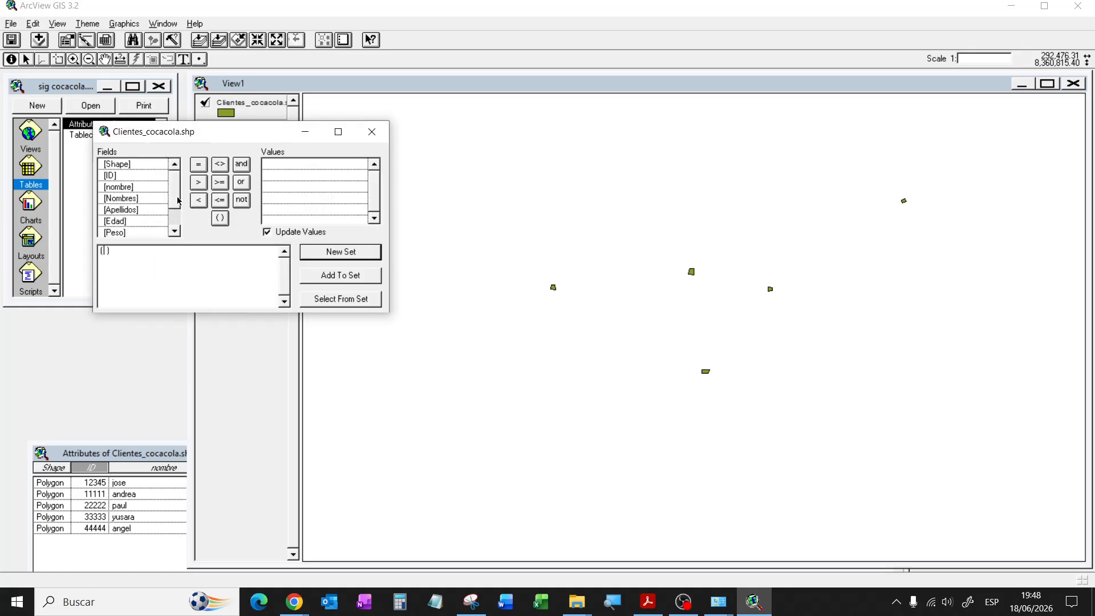
{"action": "left_click_drag", "start_coordinate": [177, 199], "coordinate": [174, 228]}
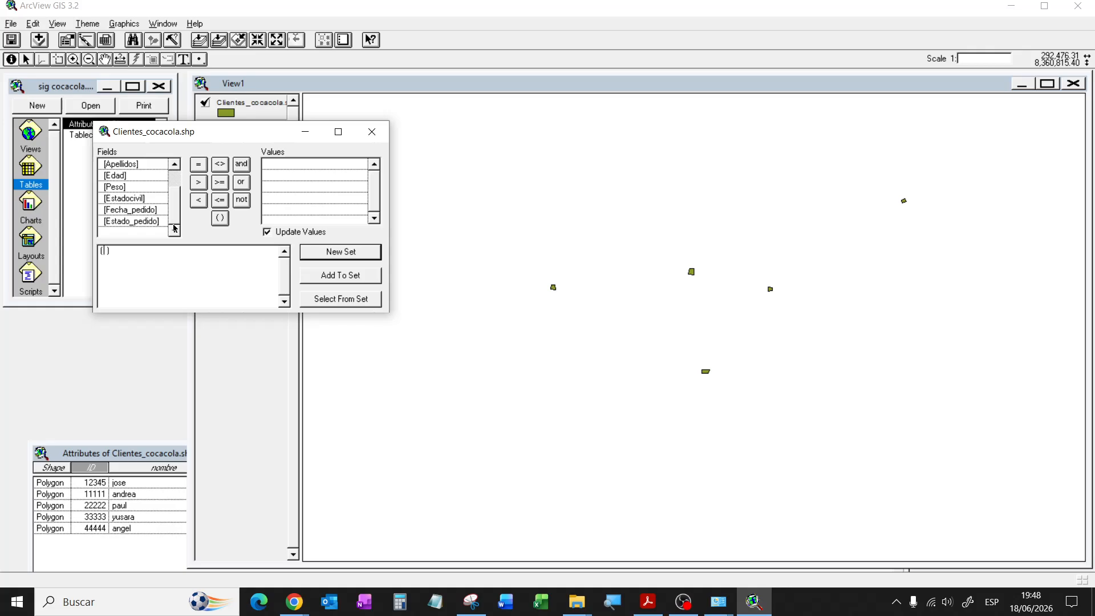
{"action": "double_click", "coordinate": [151, 221]}
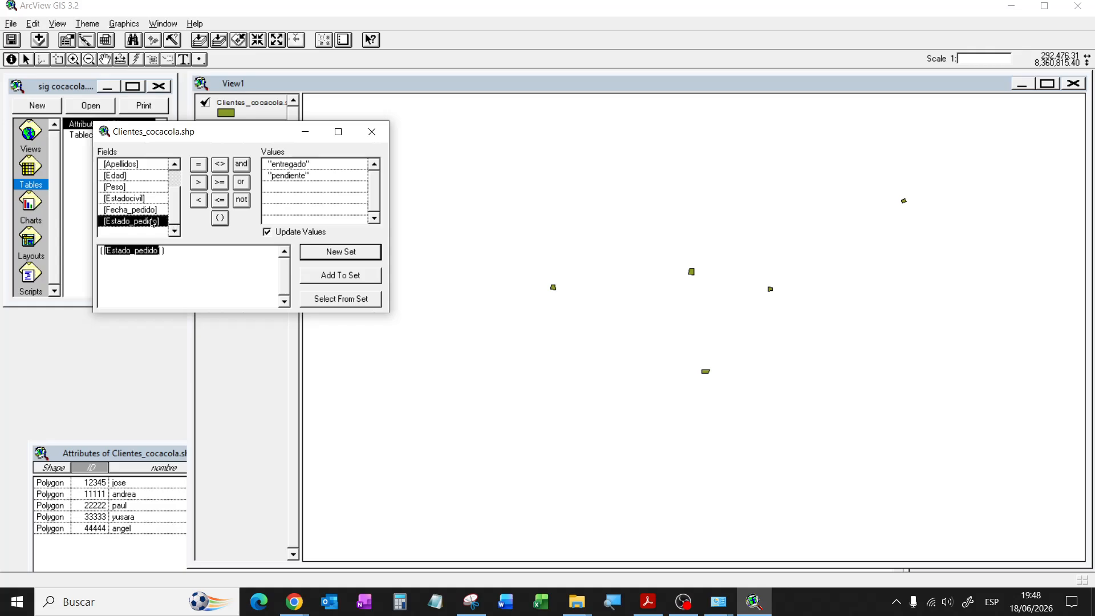
{"action": "left_click", "coordinate": [199, 165]}
{"action": "double_click", "coordinate": [295, 176]}
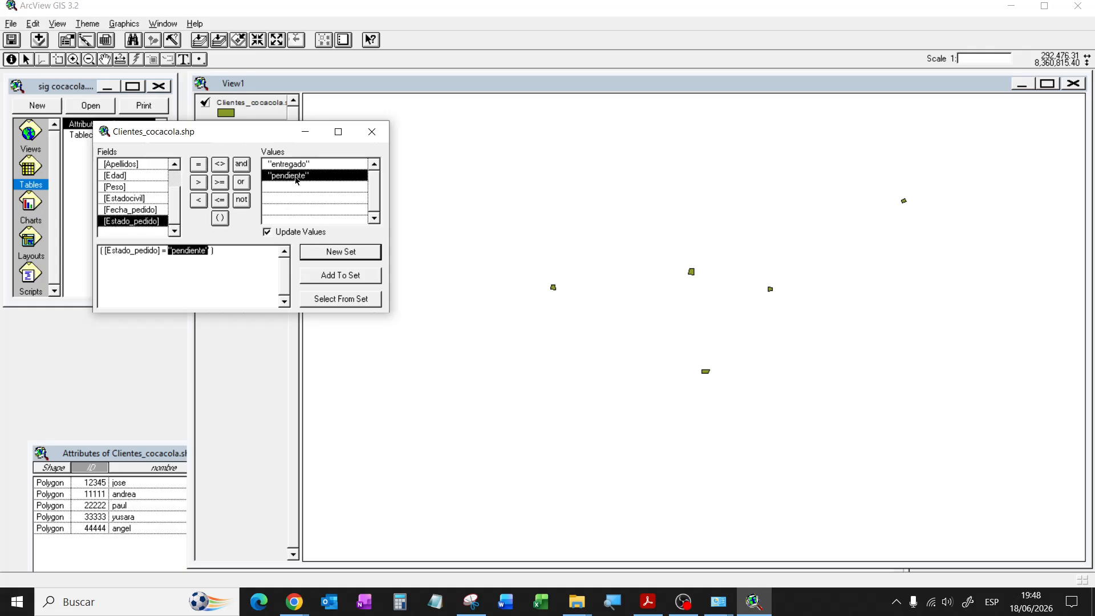
{"action": "left_click", "coordinate": [331, 257]}
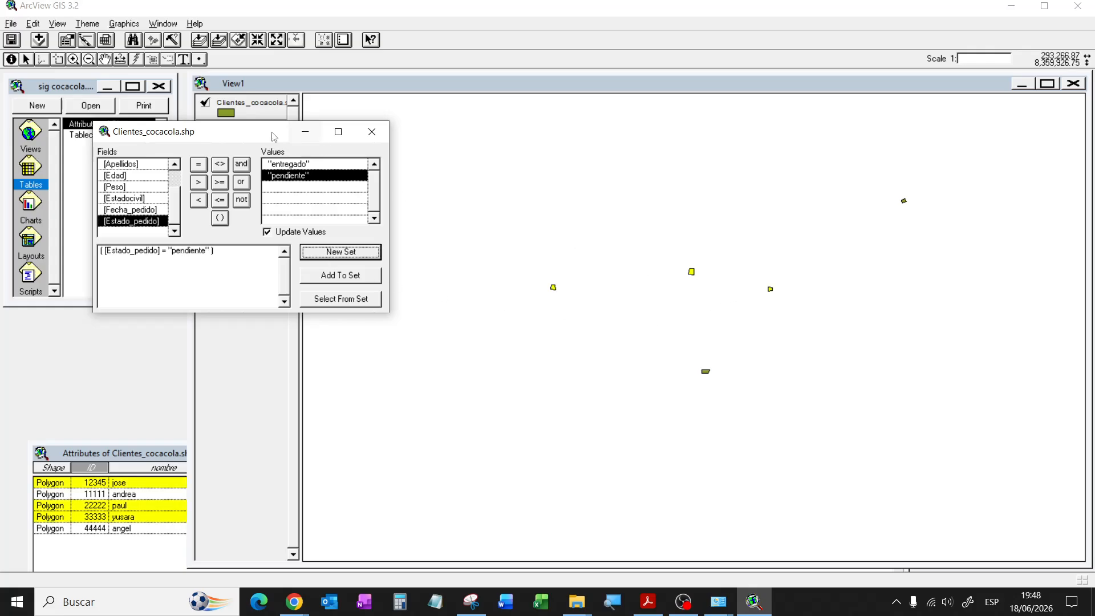
Step: Turn the satellite image layer back on and close the Query Builder
{"action": "left_click_drag", "start_coordinate": [263, 139], "coordinate": [255, 181]}
{"action": "left_click", "coordinate": [205, 128]}
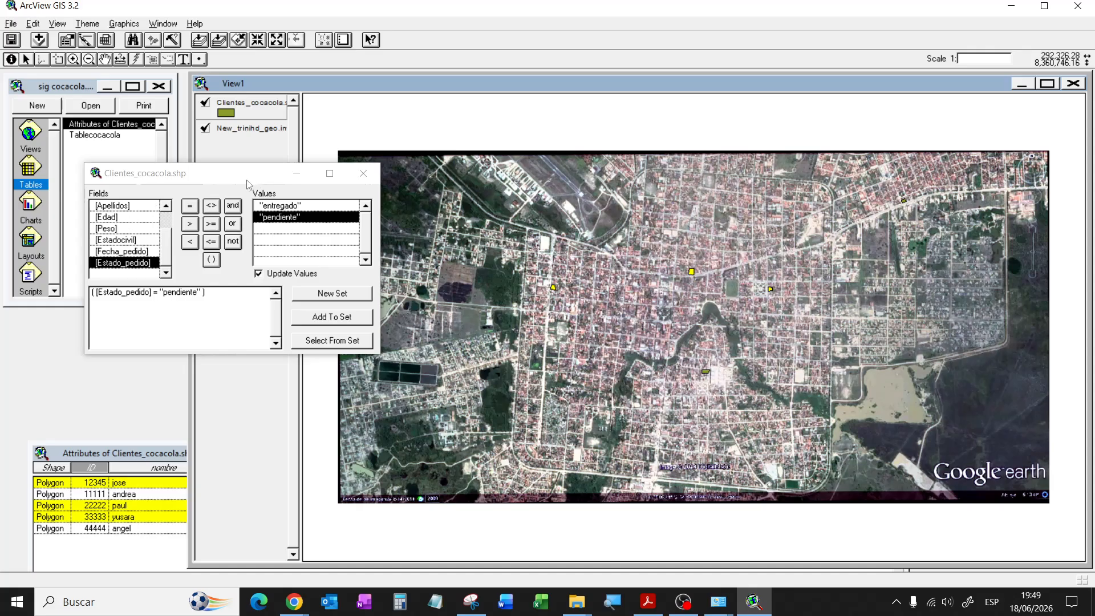
{"action": "left_click", "coordinate": [364, 173]}
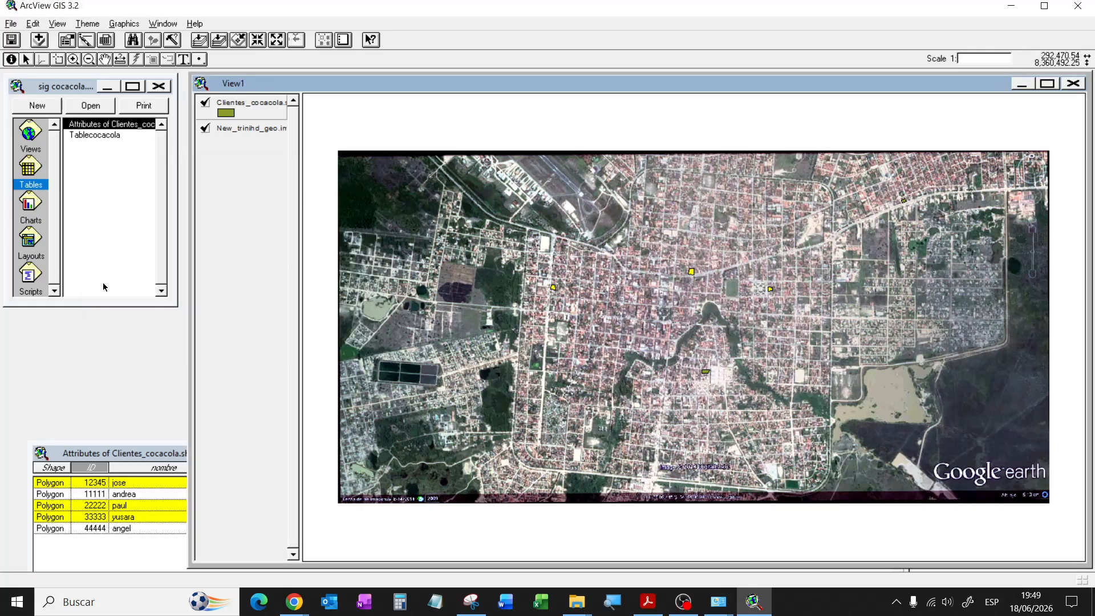
Step: Promote the three selected pendiente records to the top of the attribute table, then reactivate View1
{"action": "left_click", "coordinate": [158, 457]}
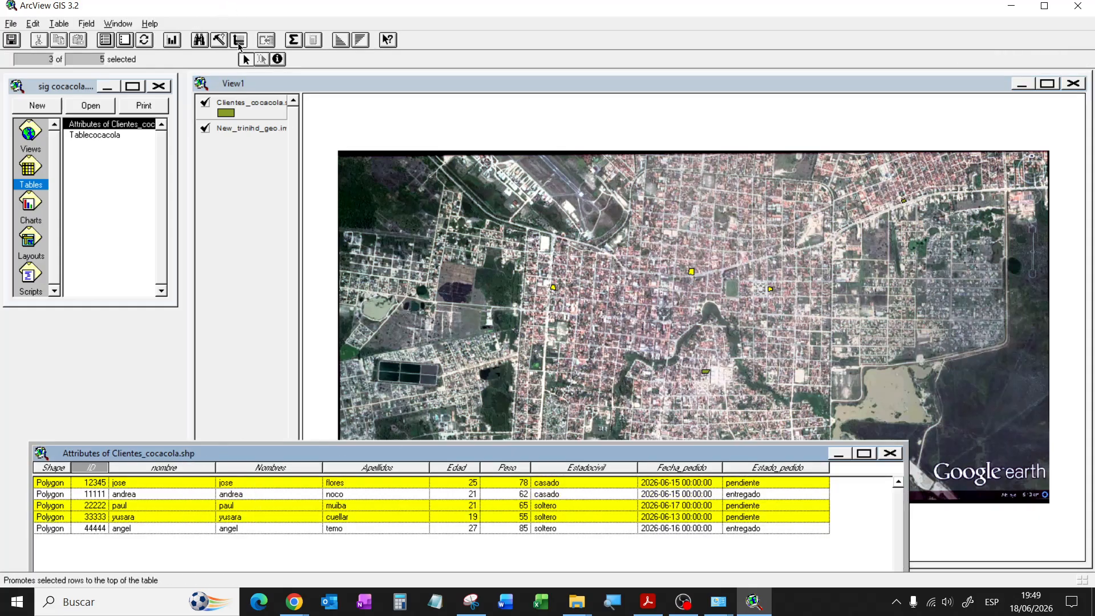
{"action": "left_click", "coordinate": [238, 39]}
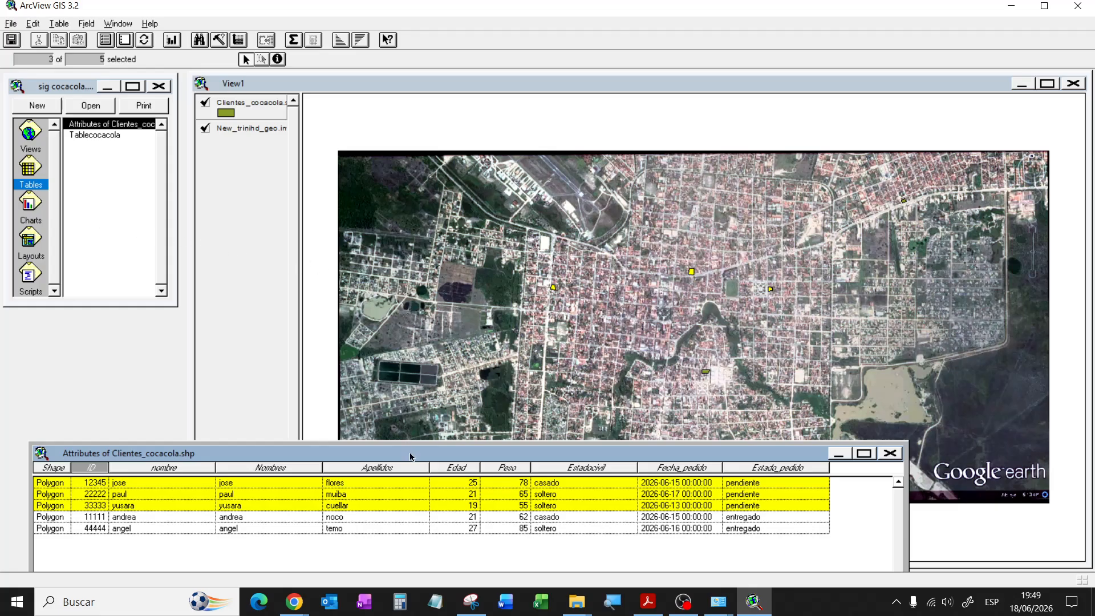
{"action": "left_click_drag", "start_coordinate": [409, 453], "coordinate": [547, 498]}
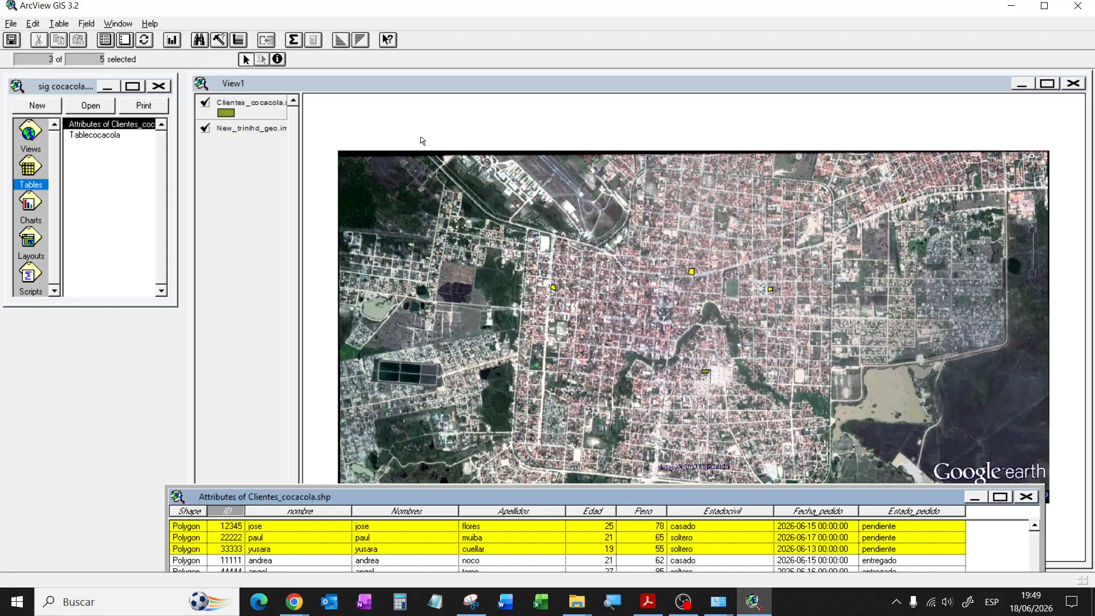
{"action": "left_click", "coordinate": [303, 77]}
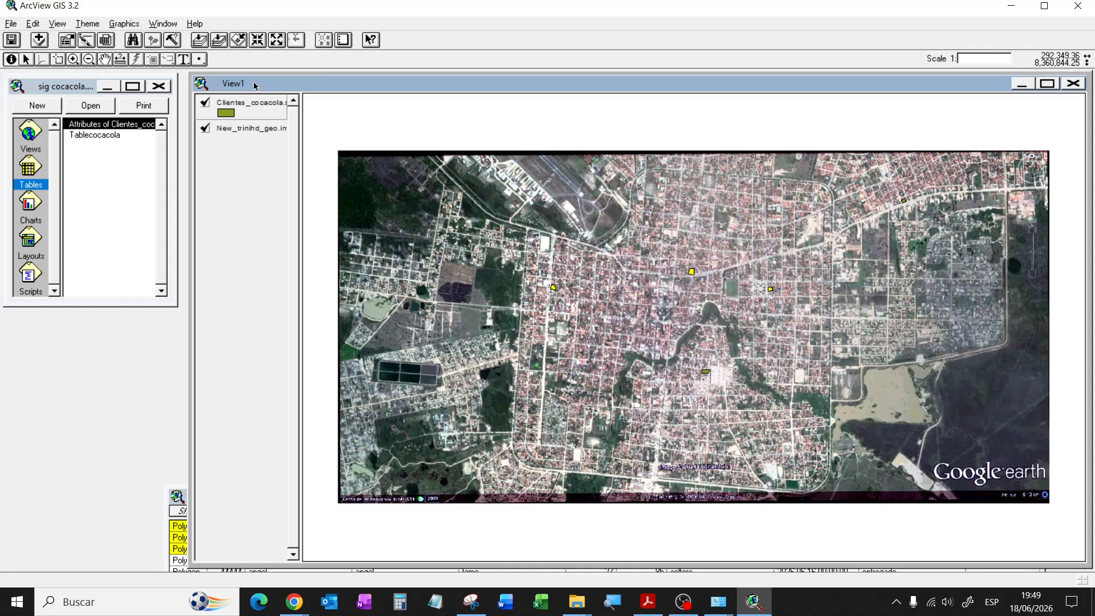
Step: Create Layout1 from View1 with the Portrait template and inspect its scale bar maximized
{"action": "left_click", "coordinate": [57, 25]}
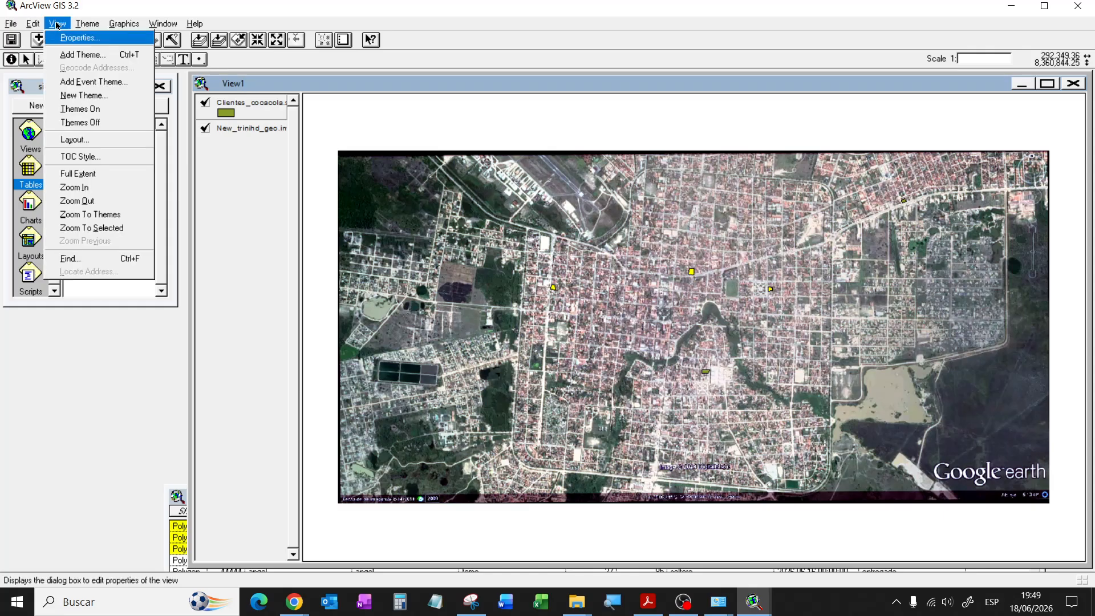
{"action": "left_click", "coordinate": [73, 139]}
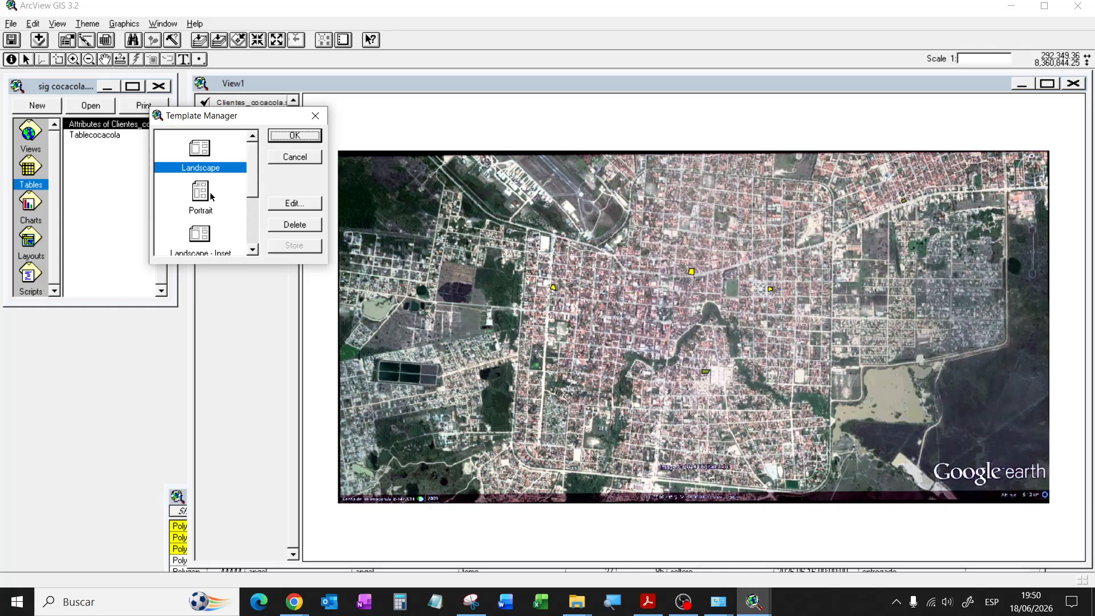
{"action": "left_click", "coordinate": [211, 197]}
{"action": "left_click", "coordinate": [285, 137]}
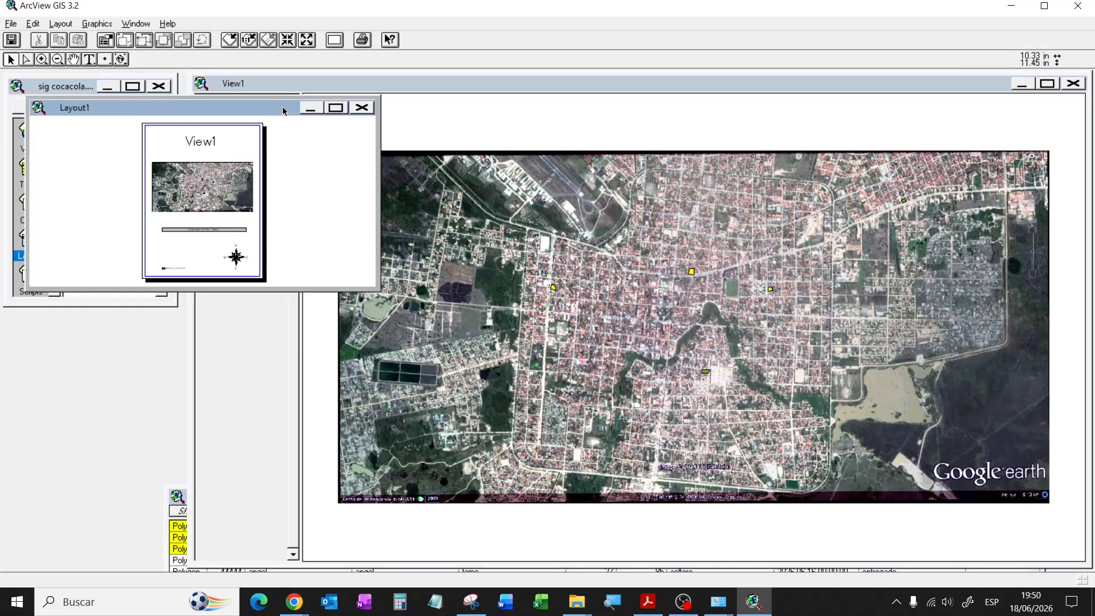
{"action": "left_click_drag", "start_coordinate": [284, 111], "coordinate": [461, 173]}
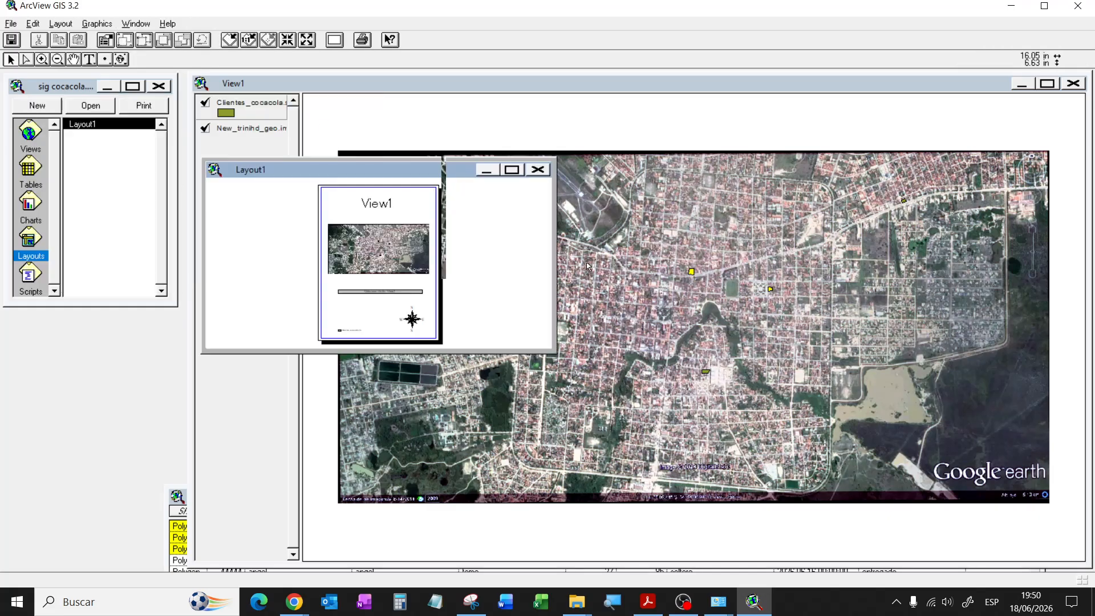
{"action": "left_click", "coordinate": [511, 170]}
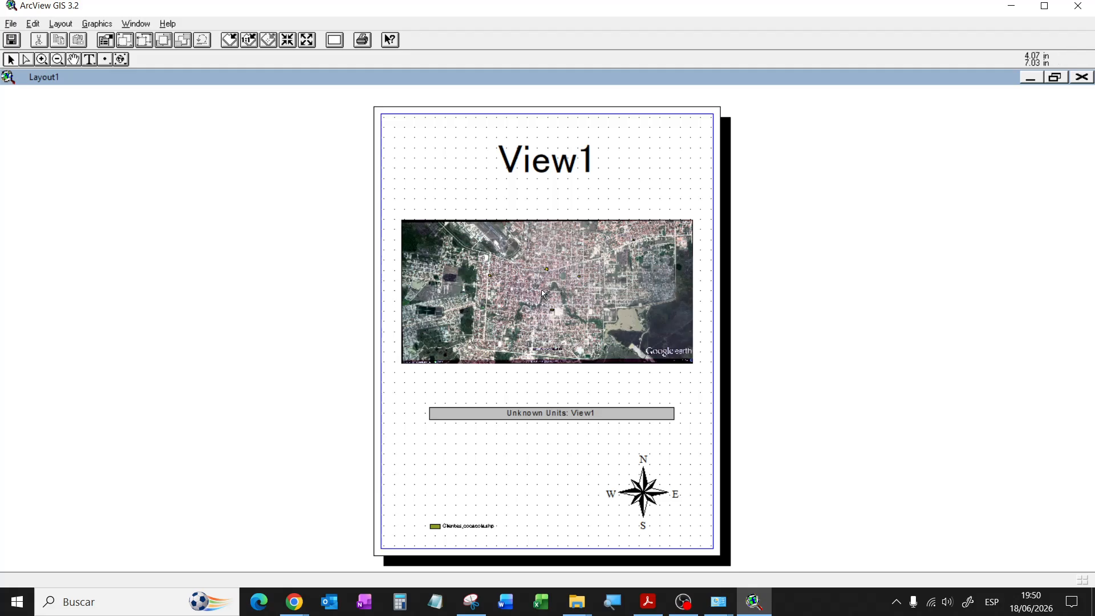
{"action": "left_click", "coordinate": [564, 411]}
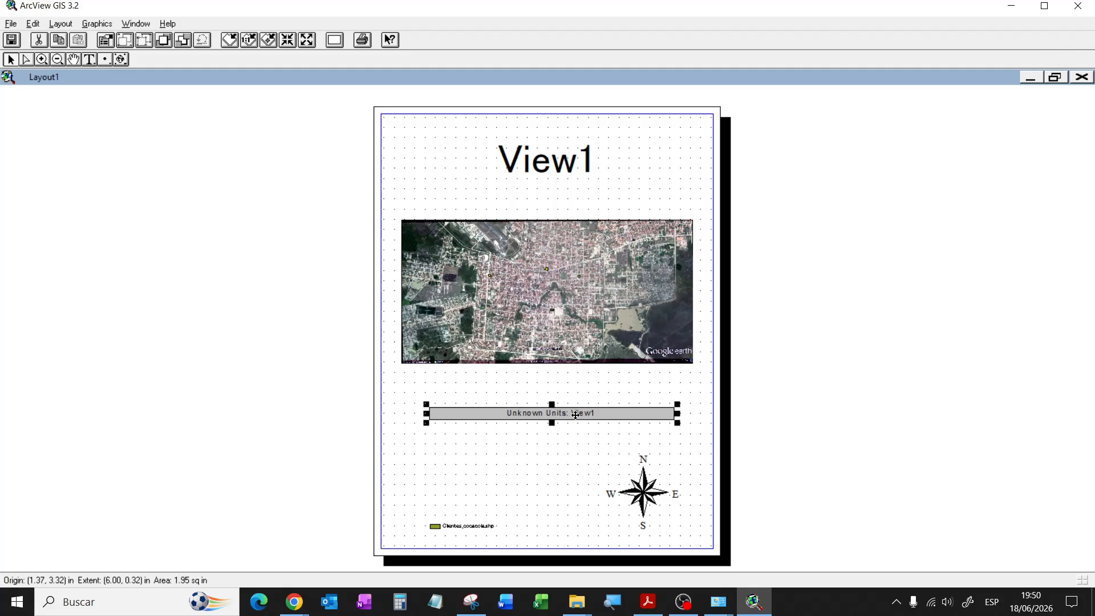
{"action": "left_click", "coordinate": [1055, 76]}
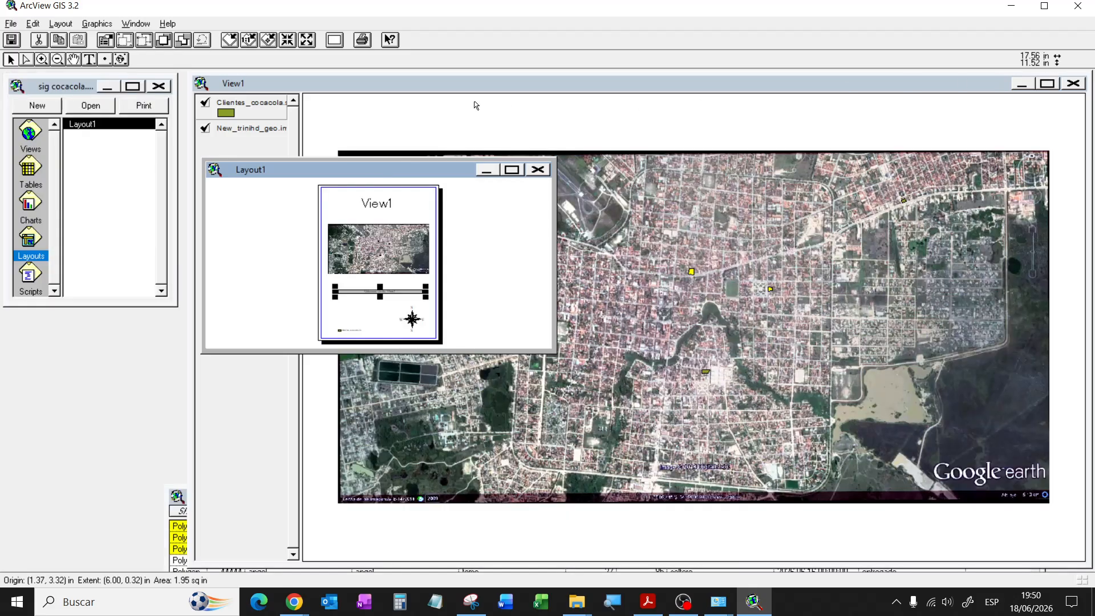
{"action": "left_click", "coordinate": [430, 85]}
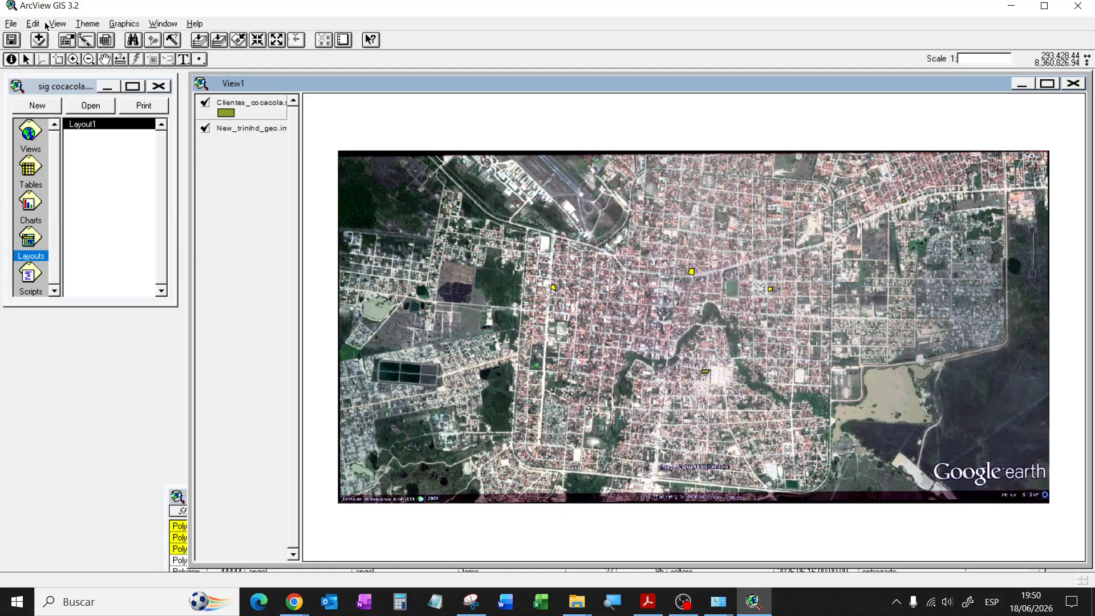
Step: In View Properties, set both Map Units and Distance Units to meters, then select Layout1
{"action": "left_click", "coordinate": [57, 24]}
{"action": "left_click", "coordinate": [69, 38]}
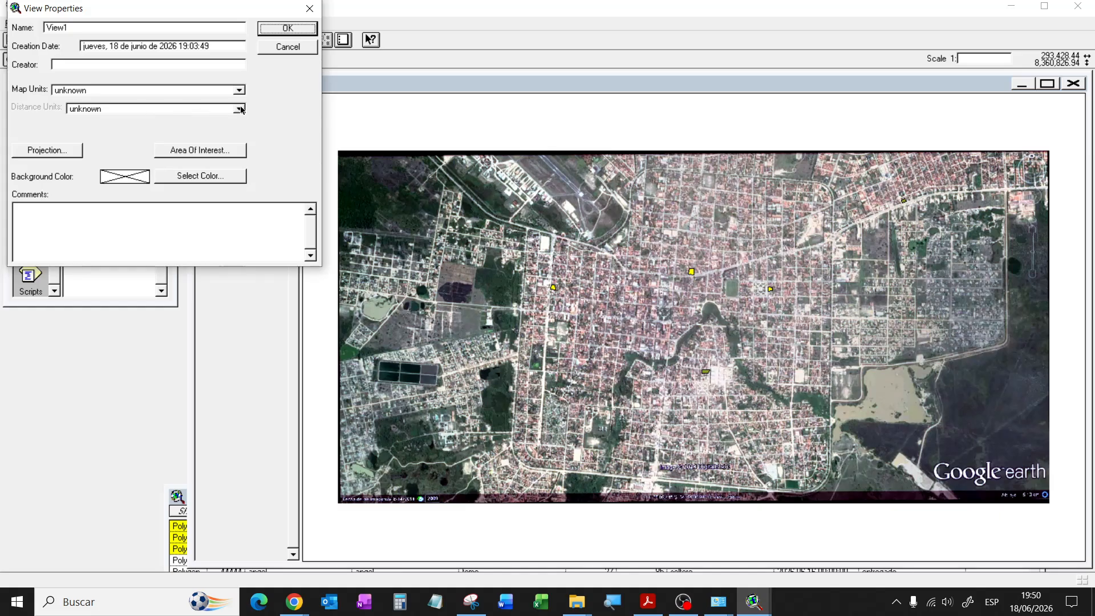
{"action": "left_click", "coordinate": [239, 90]}
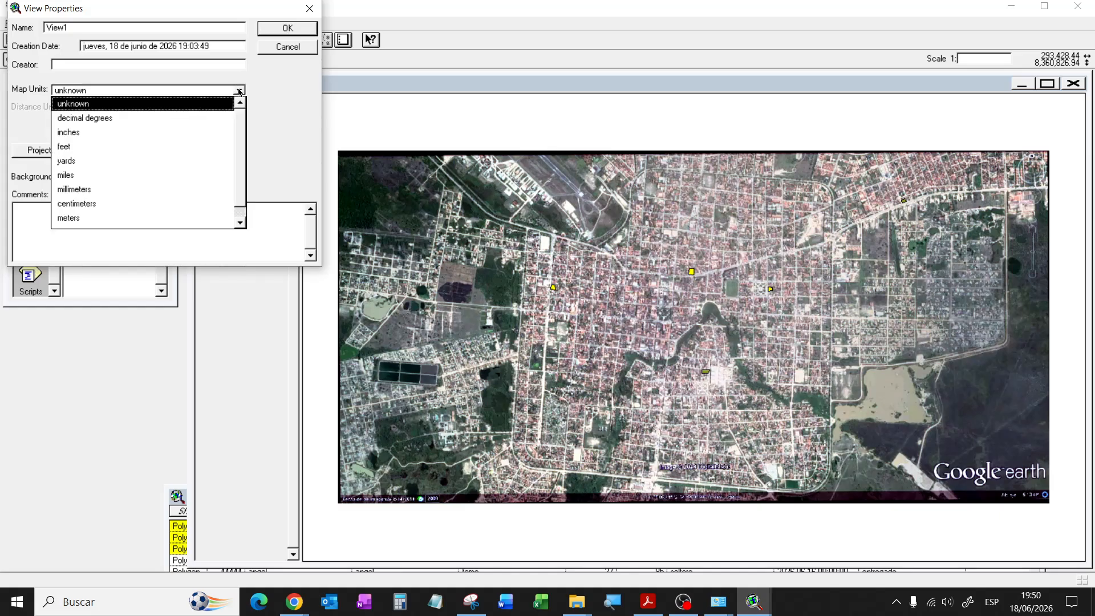
{"action": "scroll", "coordinate": [241, 167], "scroll_direction": "down", "scroll_amount": 1}
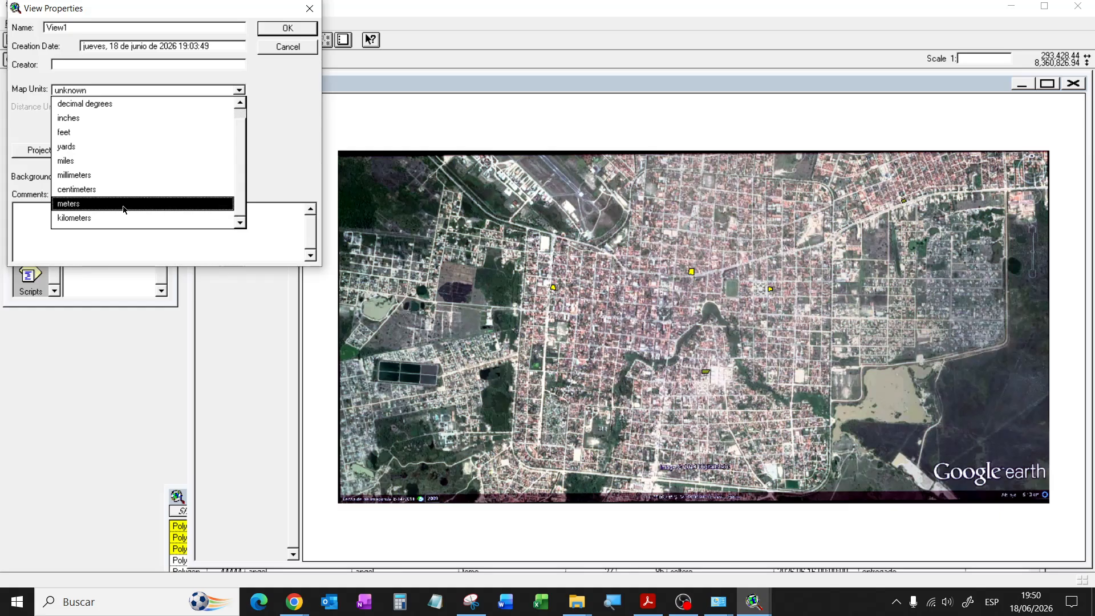
{"action": "left_click", "coordinate": [85, 204]}
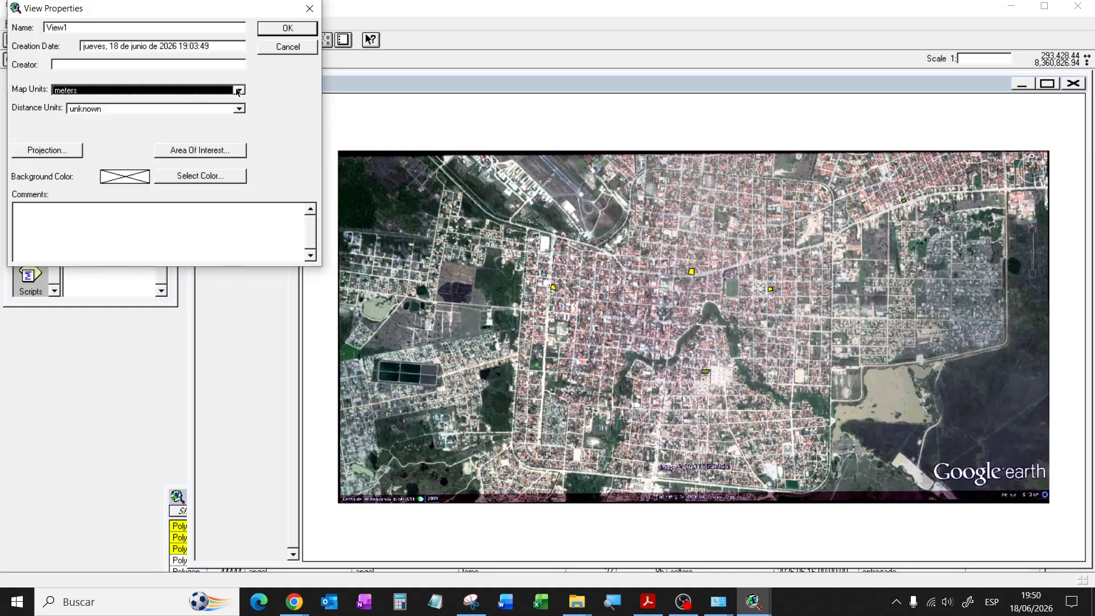
{"action": "left_click", "coordinate": [237, 110]}
{"action": "scroll", "coordinate": [136, 204], "scroll_direction": "down", "scroll_amount": 2}
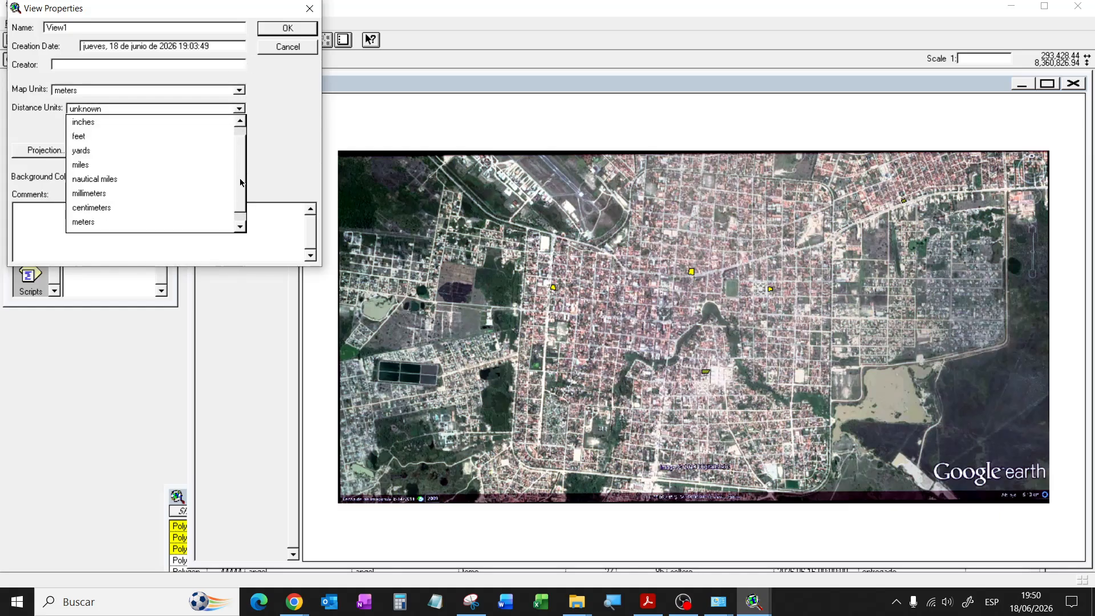
{"action": "left_click", "coordinate": [136, 207]}
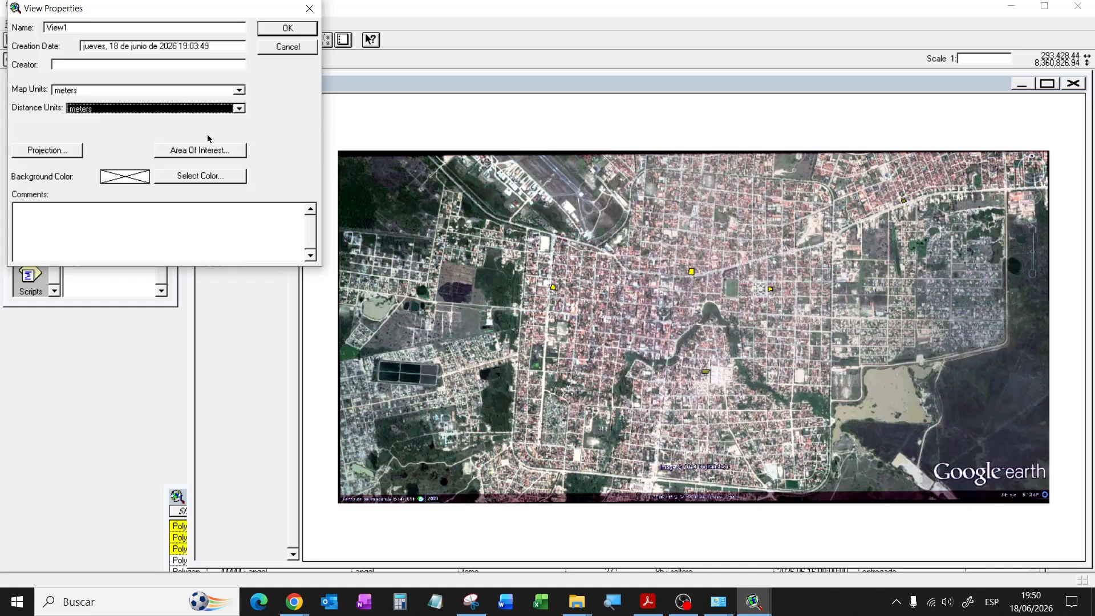
{"action": "left_click", "coordinate": [271, 29]}
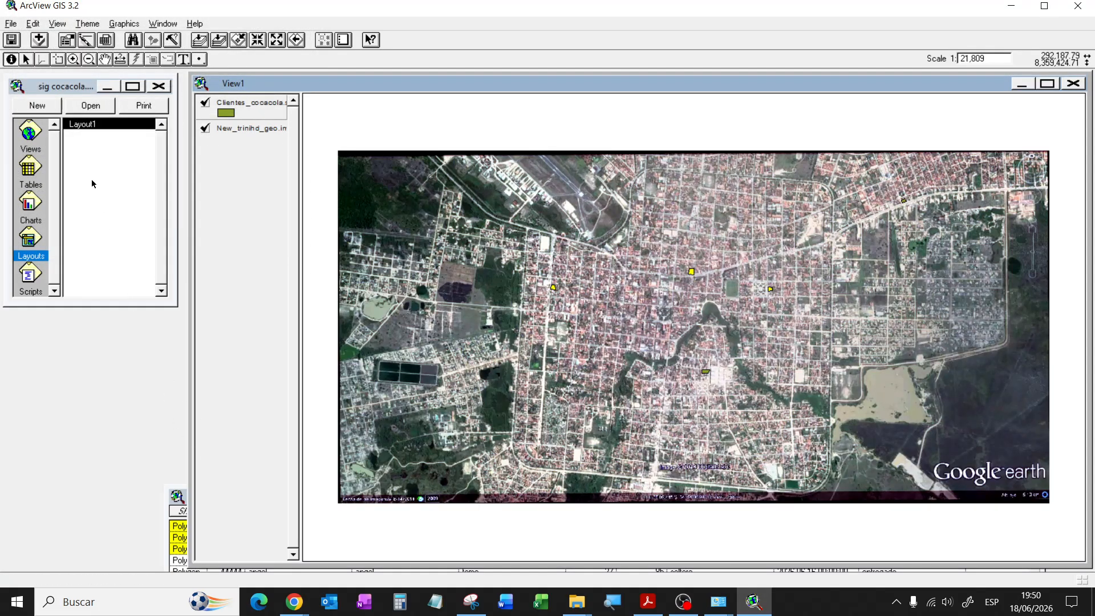
{"action": "left_click", "coordinate": [35, 242]}
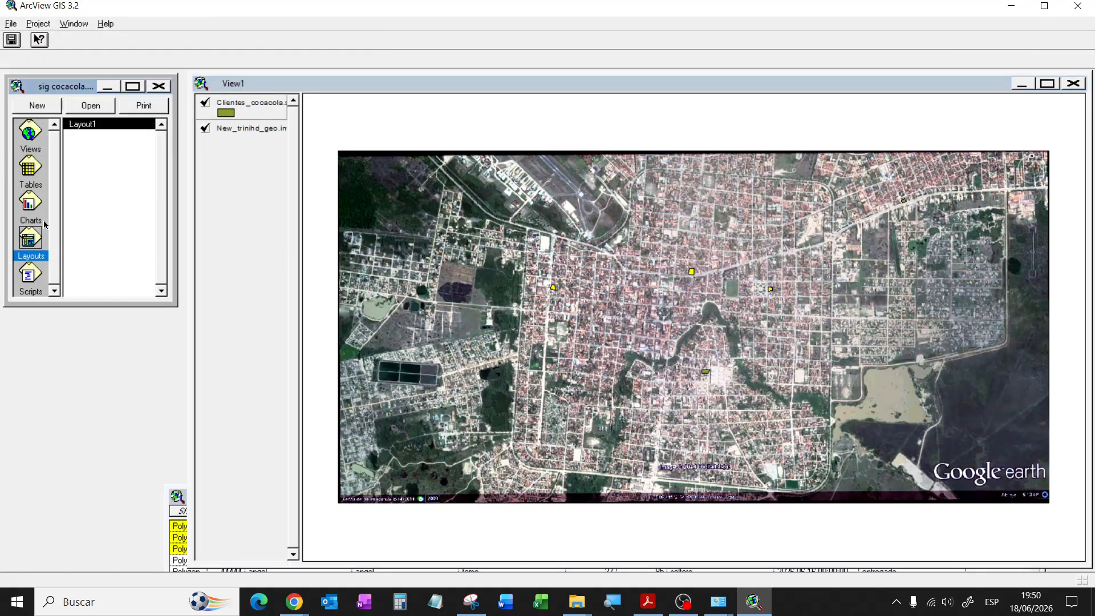
Step: Open Layout1 maximized and replace the View1 title with 'Clientes con pedidos perdiente', resizing it
{"action": "double_click", "coordinate": [91, 125]}
{"action": "left_click", "coordinate": [511, 170]}
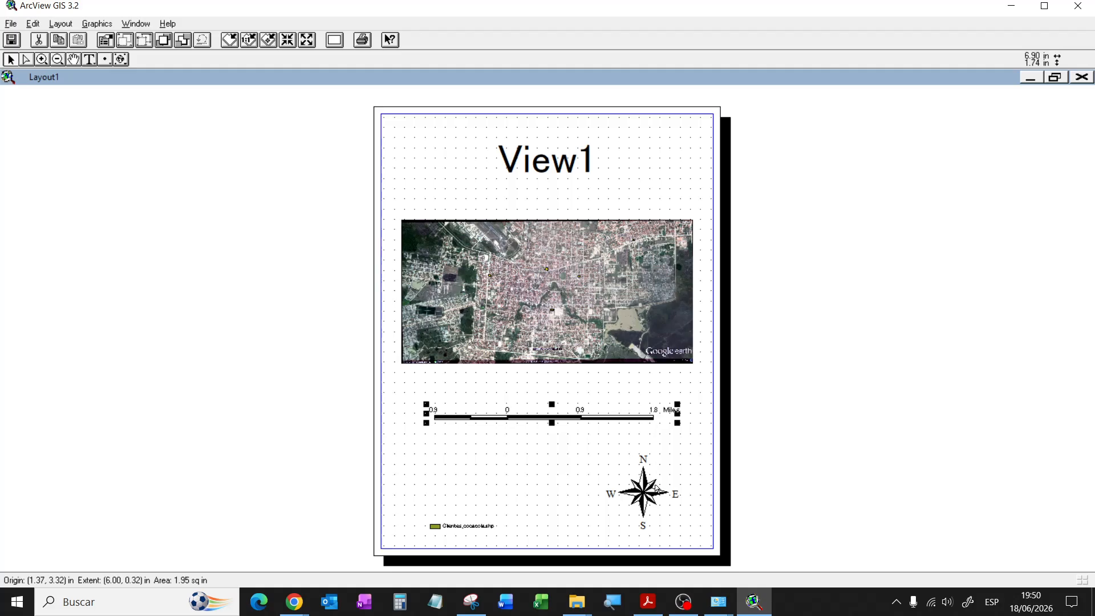
{"action": "left_click", "coordinate": [535, 161]}
{"action": "double_click", "coordinate": [535, 161]}
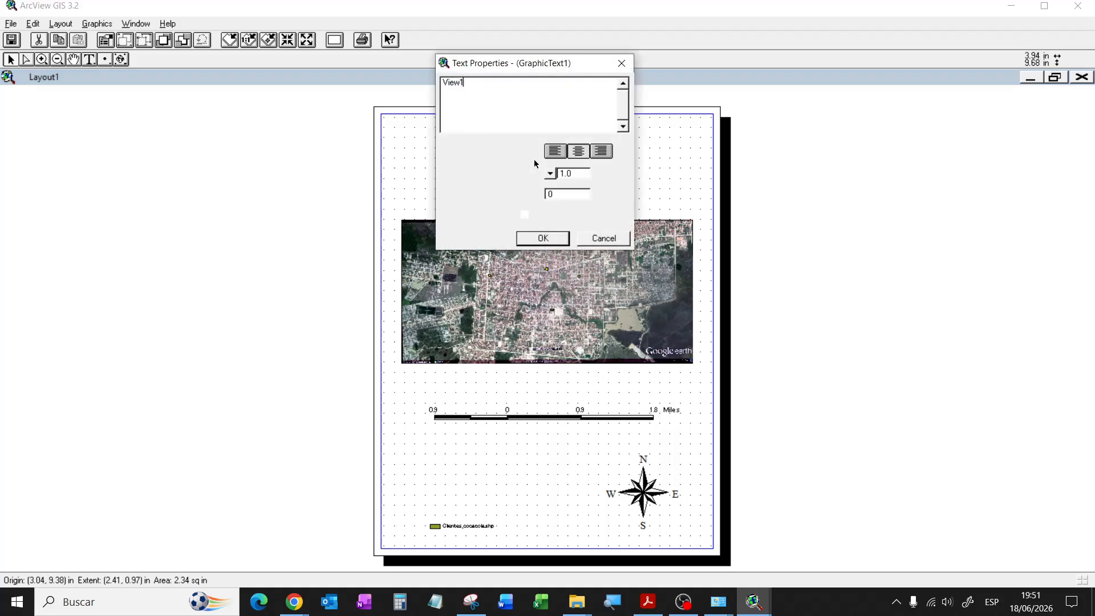
{"action": "double_click", "coordinate": [454, 84]}
{"action": "type", "text": "C"}
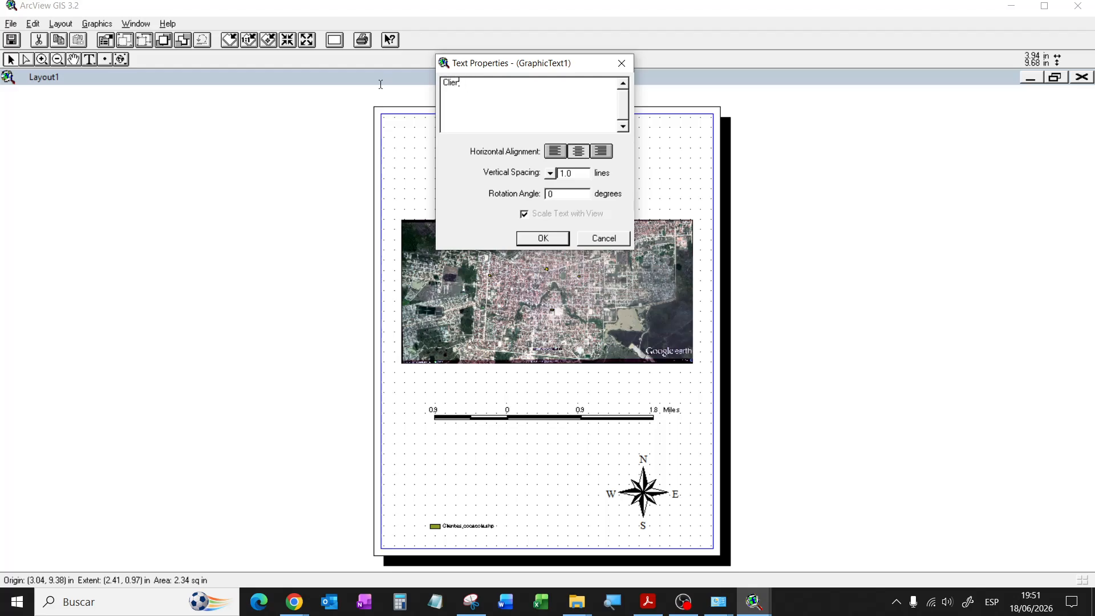
{"action": "type", "text": "lientes con pedidos perdientes"}
{"action": "left_click", "coordinate": [543, 238]}
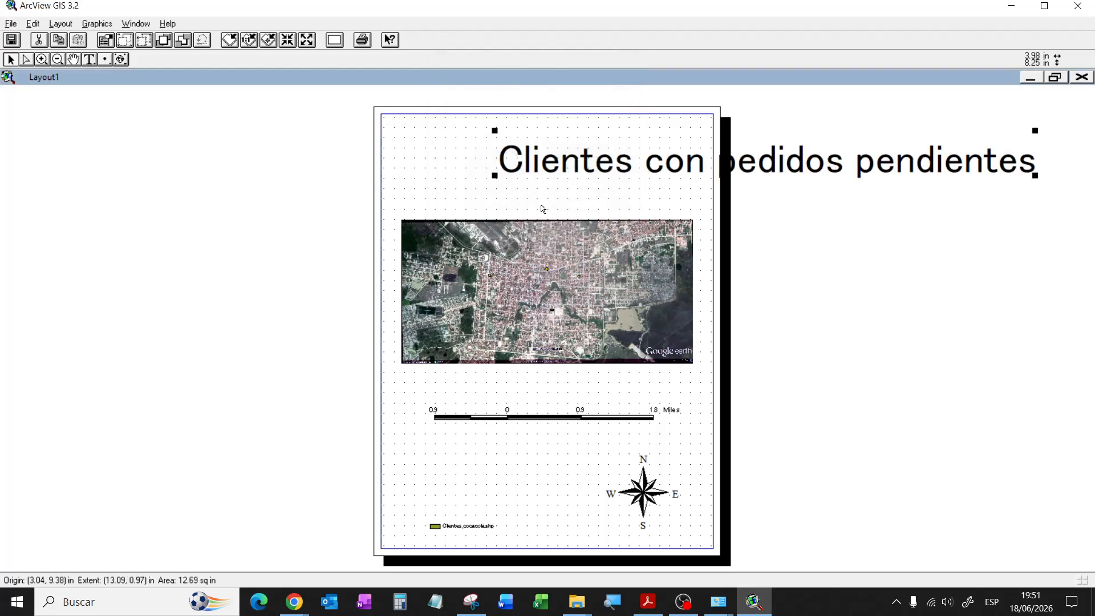
{"action": "left_click_drag", "start_coordinate": [1035, 177], "coordinate": [693, 151]}
{"action": "left_click_drag", "start_coordinate": [618, 148], "coordinate": [553, 161]}
Step: Retype the title in capitals as 'CLIENTES CON PEDIDOS PENDIENTES'
{"action": "double_click", "coordinate": [553, 158]}
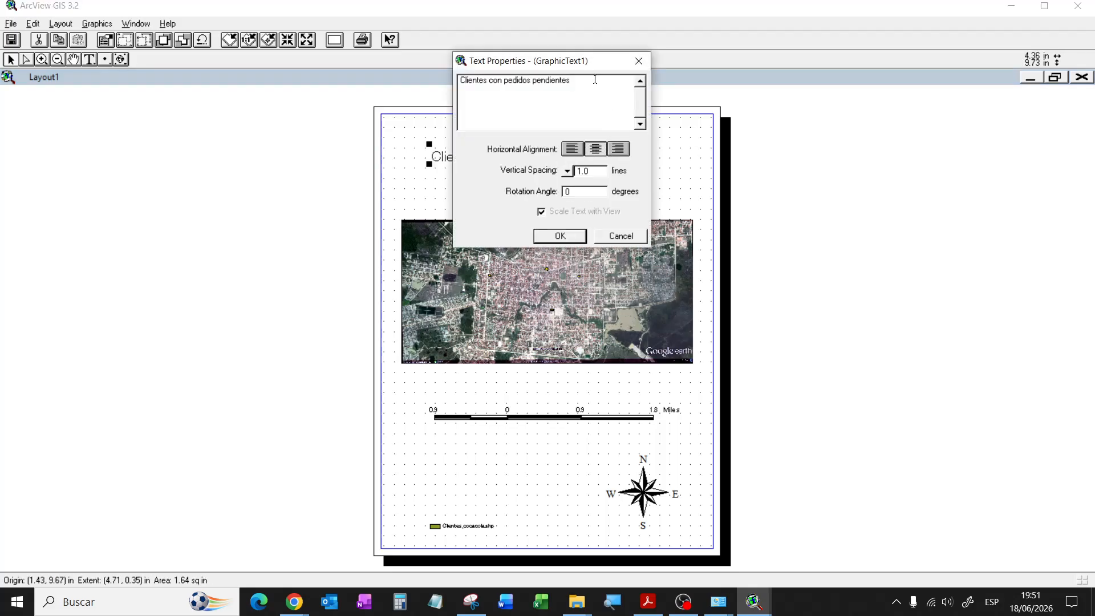
{"action": "left_click_drag", "start_coordinate": [595, 79], "coordinate": [308, 82]}
{"action": "type", "text": "CLIENTES CON EPDIDO"}
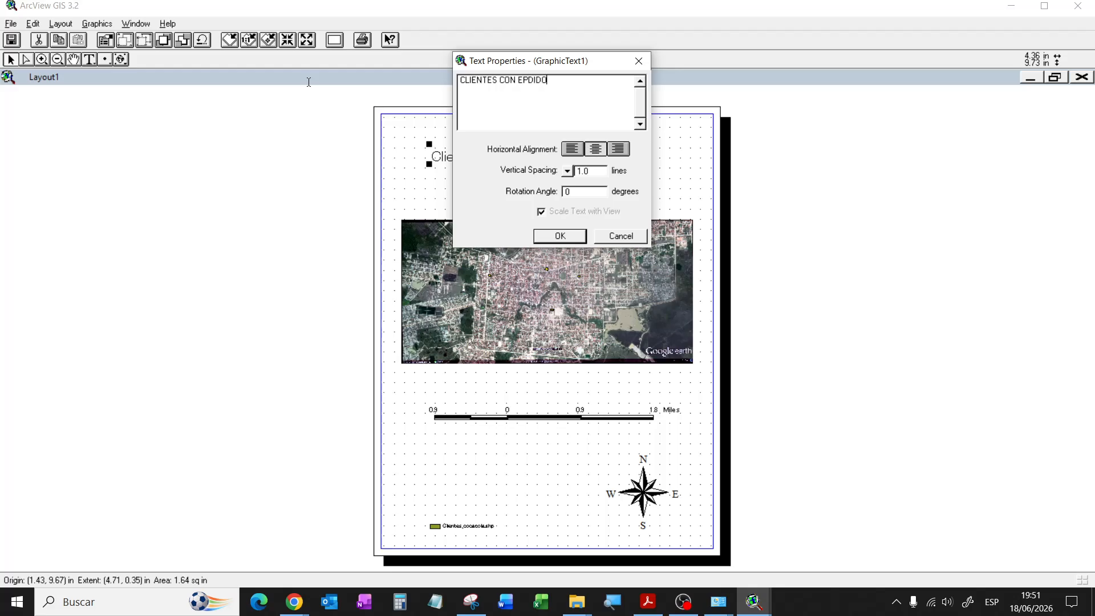
{"action": "key", "text": "BackSpace"}
{"action": "key", "text": "BackSpace"}
{"action": "key", "text": "BackSpace"}
{"action": "key", "text": "BackSpace"}
{"action": "key", "text": "BackSpace"}
{"action": "key", "text": "BackSpace"}
{"action": "type", "text": "PEDIDOS PENDIENTES"}
{"action": "left_click", "coordinate": [547, 240]}
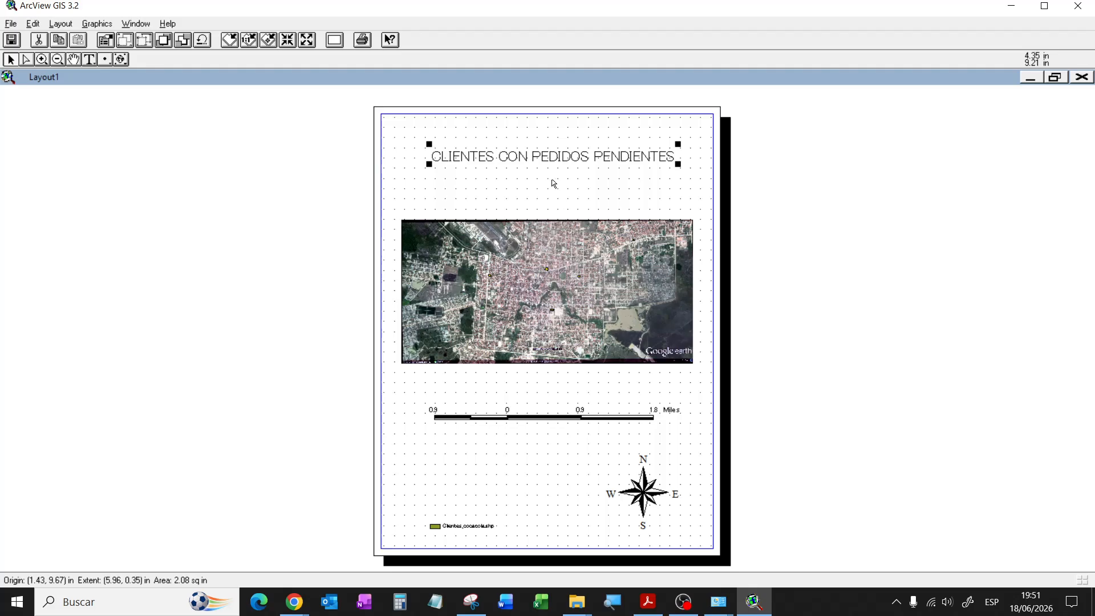
Step: Resize the map frame under the title and move the scale bar up beneath it
{"action": "left_click", "coordinate": [397, 178]}
{"action": "left_click_drag", "start_coordinate": [397, 180], "coordinate": [369, 153]}
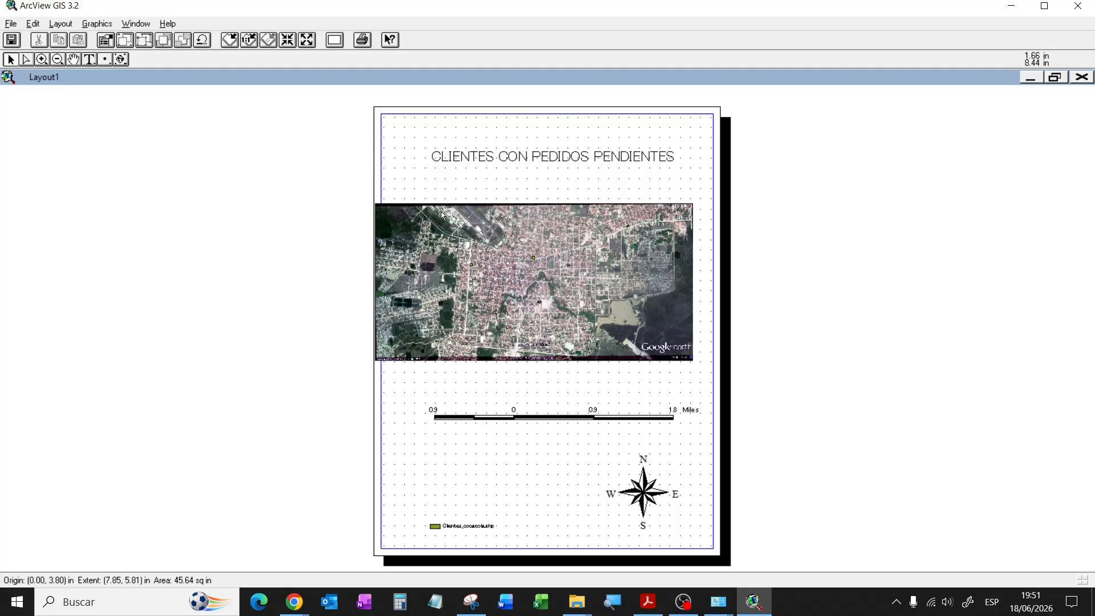
{"action": "left_click_drag", "start_coordinate": [371, 160], "coordinate": [391, 173]}
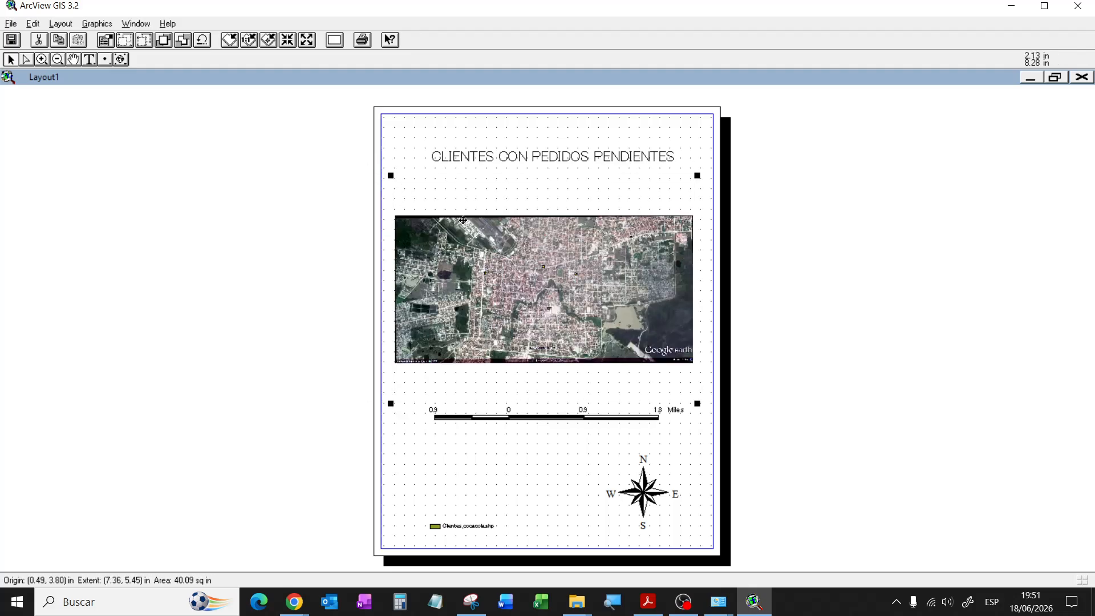
{"action": "left_click_drag", "start_coordinate": [479, 241], "coordinate": [478, 214]}
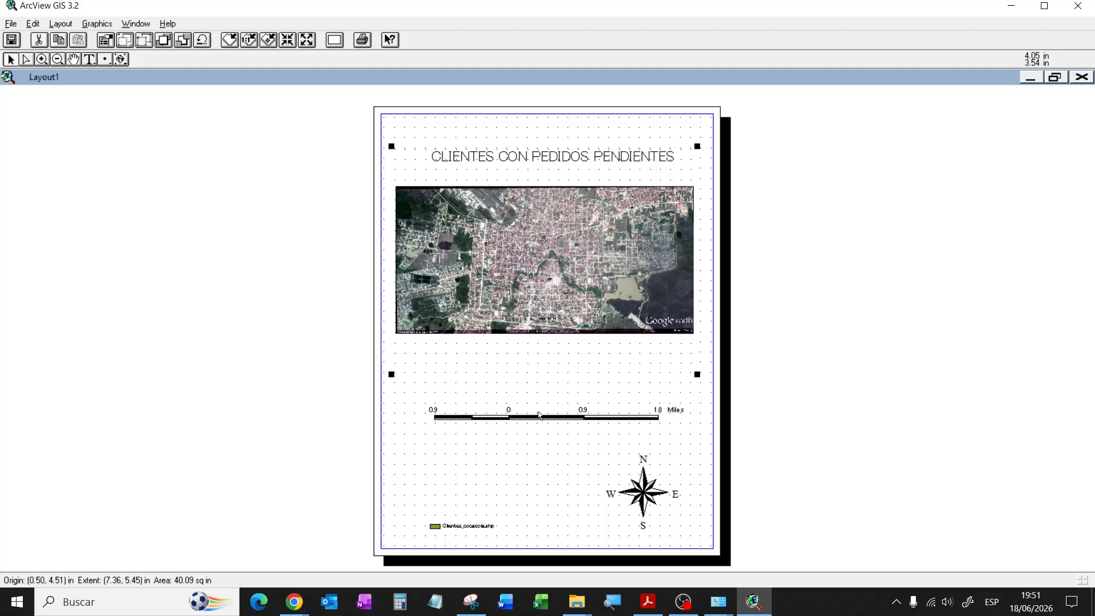
{"action": "left_click_drag", "start_coordinate": [529, 416], "coordinate": [528, 357]}
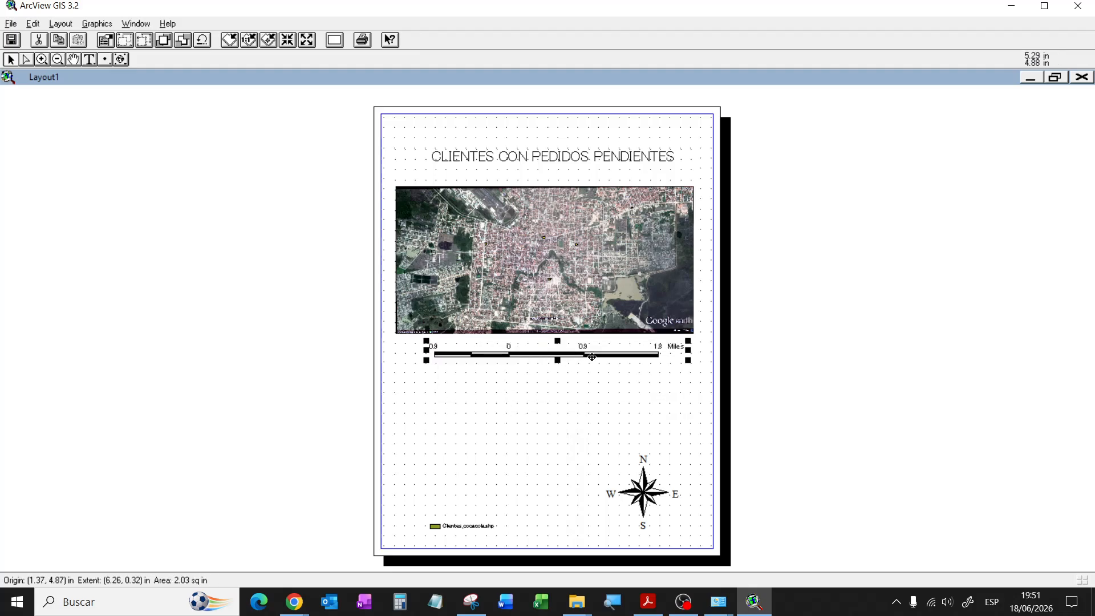
Step: Move the north arrow around the page, then delete it from the layout
{"action": "left_click", "coordinate": [640, 488]}
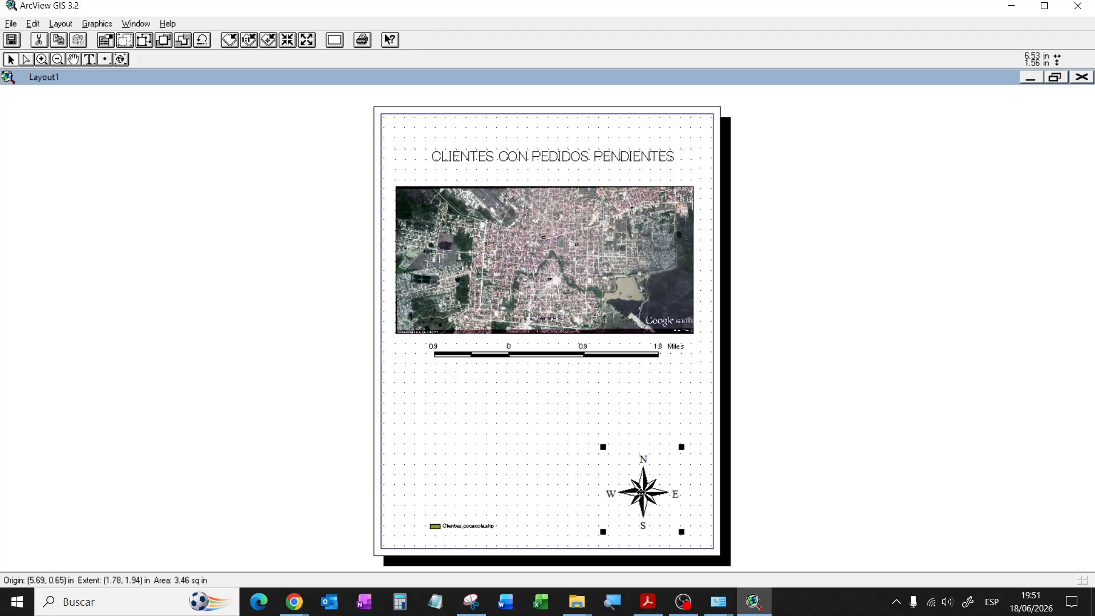
{"action": "left_click_drag", "start_coordinate": [640, 494], "coordinate": [437, 414]}
{"action": "left_click", "coordinate": [449, 425]}
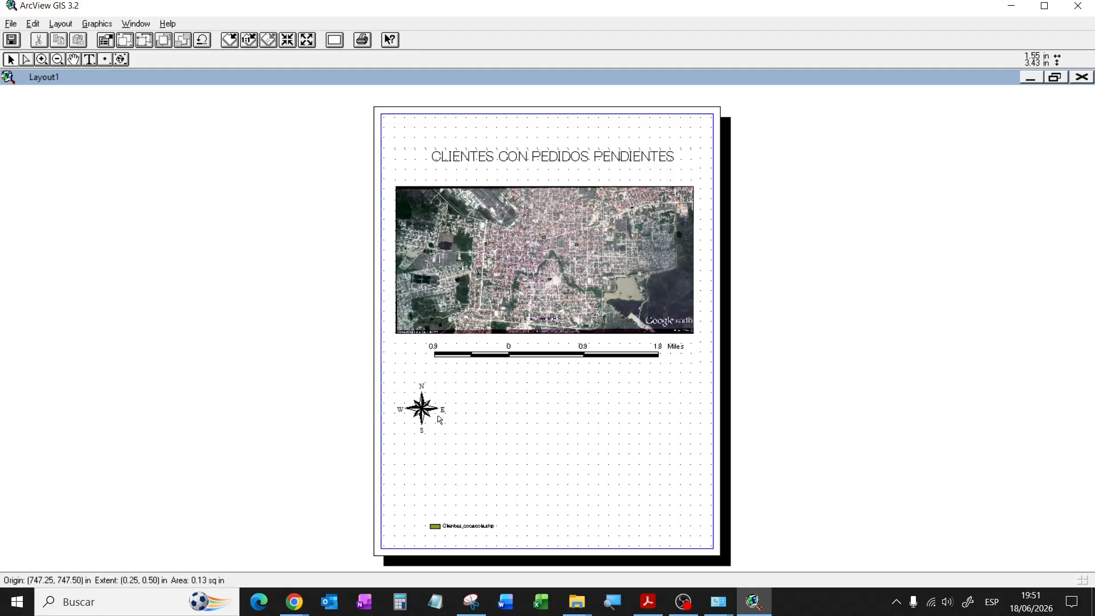
{"action": "left_click", "coordinate": [422, 409]}
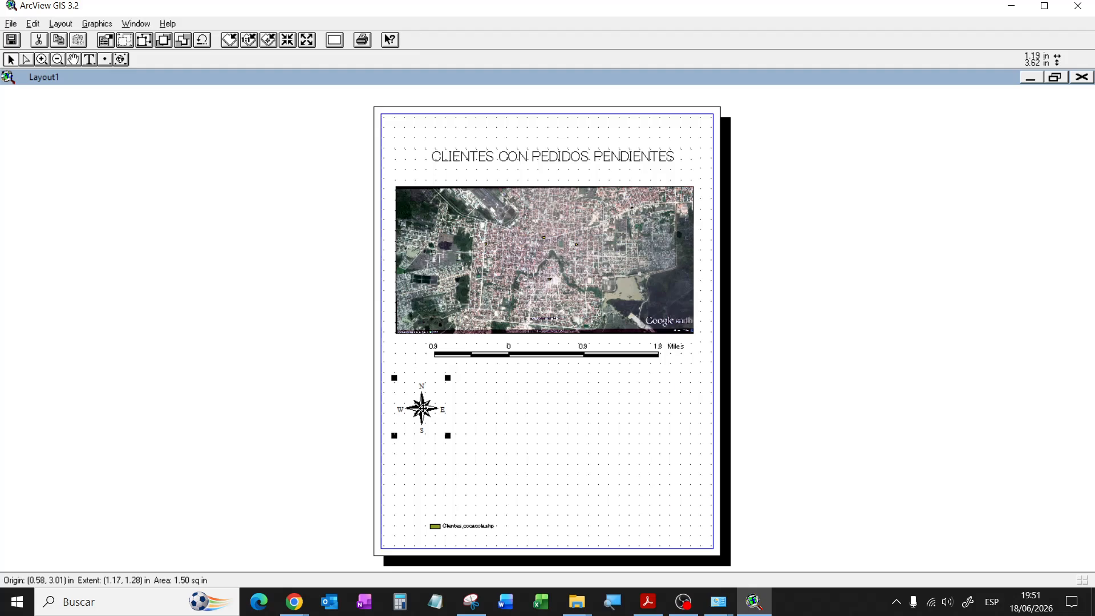
{"action": "left_click_drag", "start_coordinate": [422, 408], "coordinate": [413, 148]}
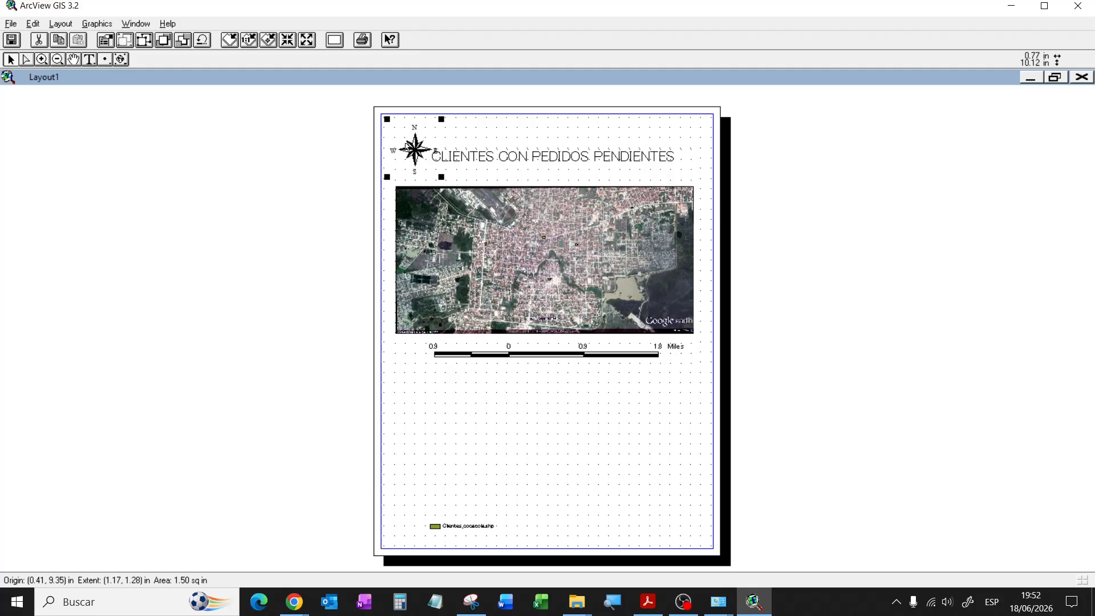
{"action": "key", "text": "Delete"}
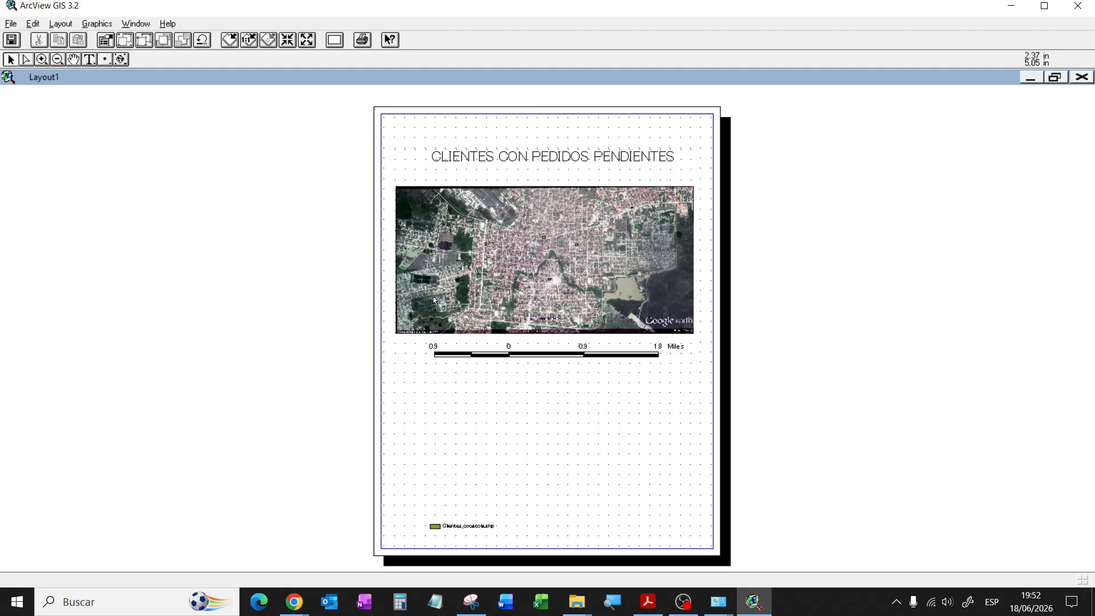
Step: Draw a table frame showing Attributes of Clientes_cocacola, move it under the scale bar and widen it
{"action": "left_click_drag", "start_coordinate": [120, 59], "coordinate": [125, 146]}
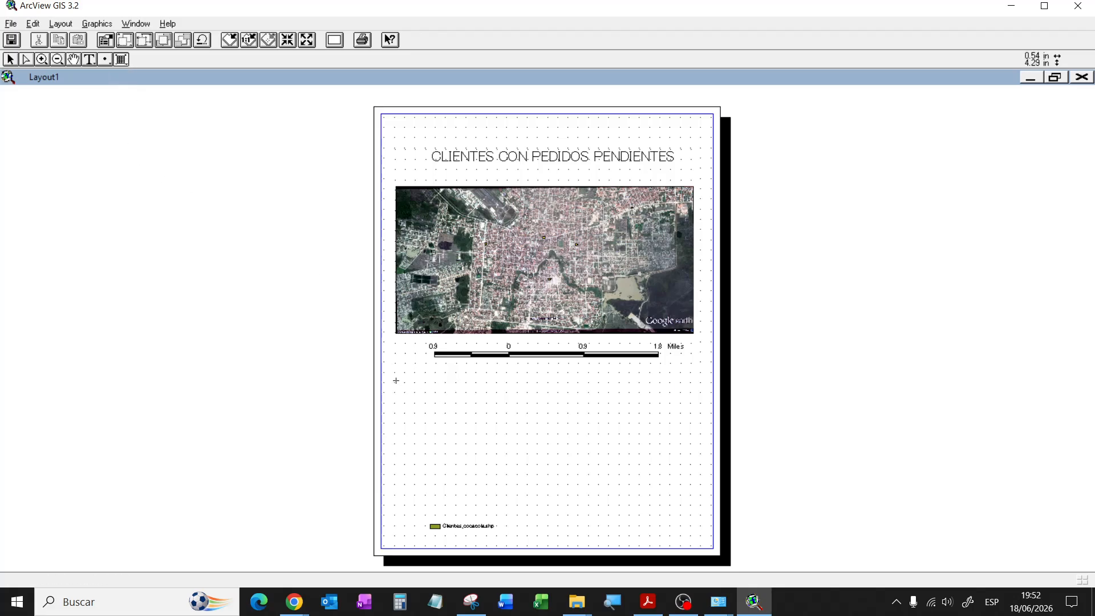
{"action": "left_click_drag", "start_coordinate": [395, 382], "coordinate": [696, 477]}
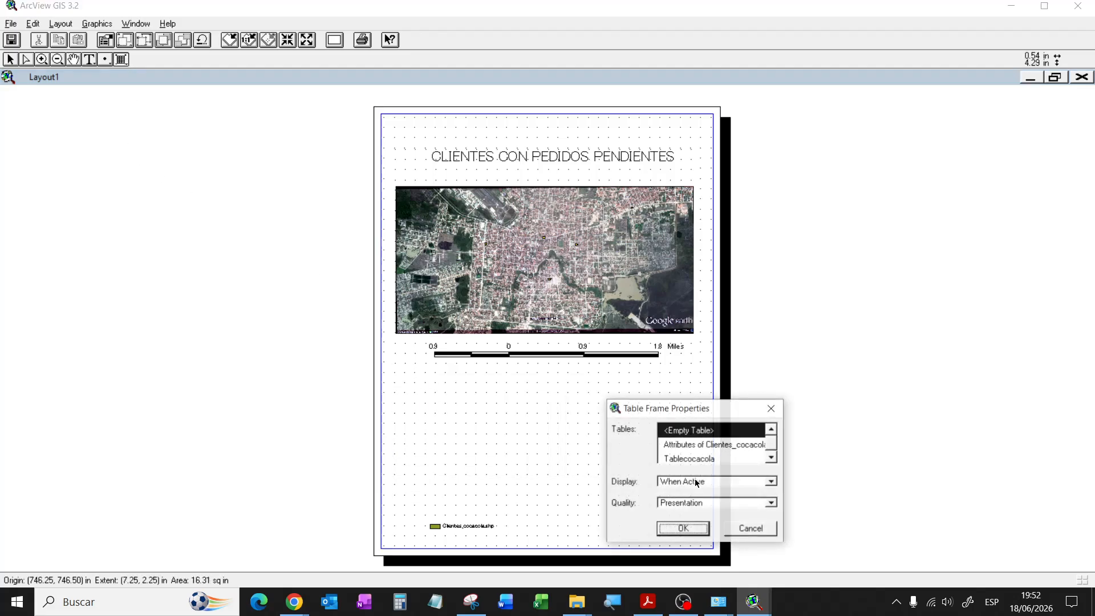
{"action": "left_click", "coordinate": [730, 449]}
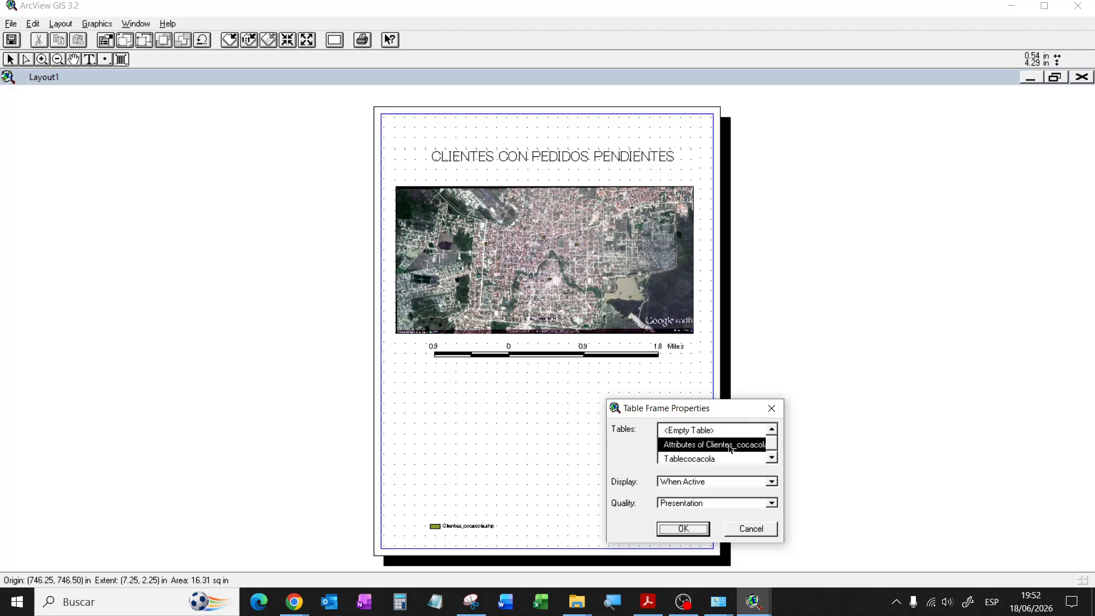
{"action": "left_click", "coordinate": [692, 528]}
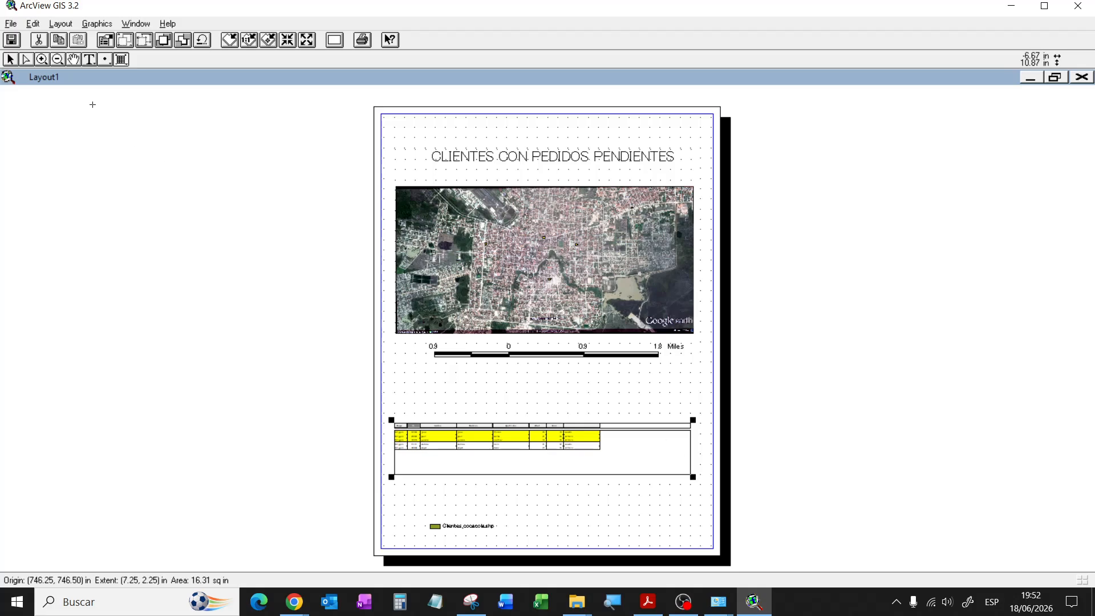
{"action": "left_click", "coordinate": [11, 59]}
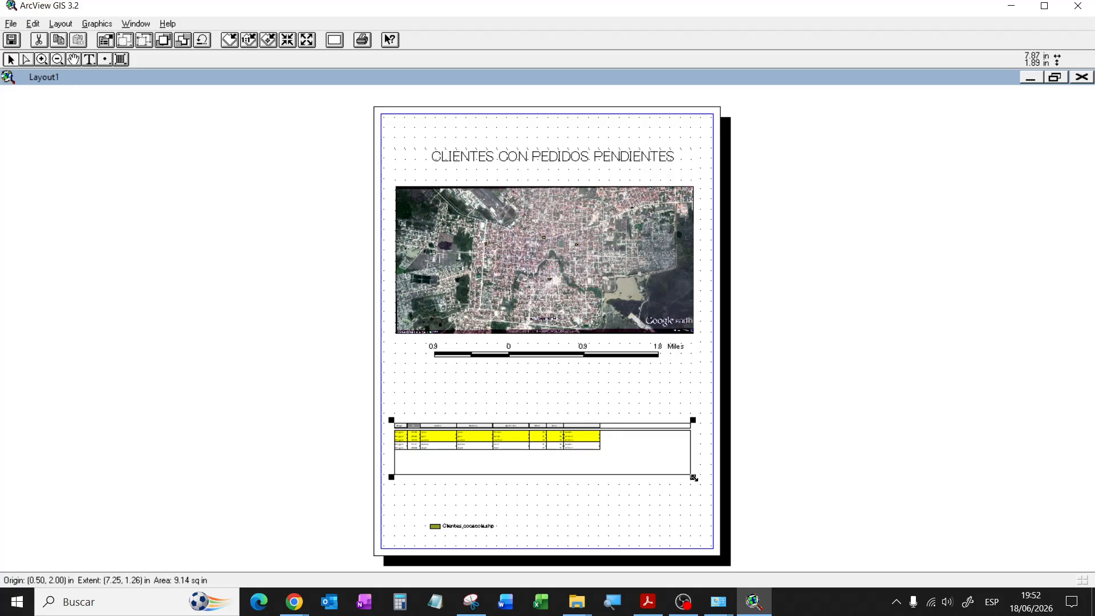
{"action": "left_click_drag", "start_coordinate": [636, 445], "coordinate": [628, 390]}
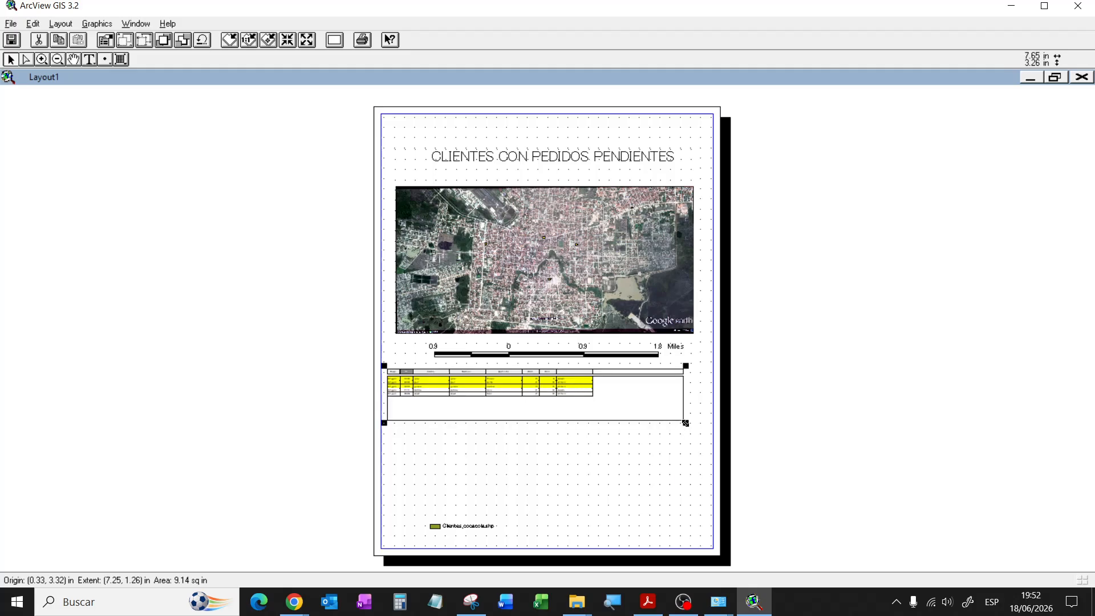
{"action": "left_click_drag", "start_coordinate": [686, 423], "coordinate": [699, 439]}
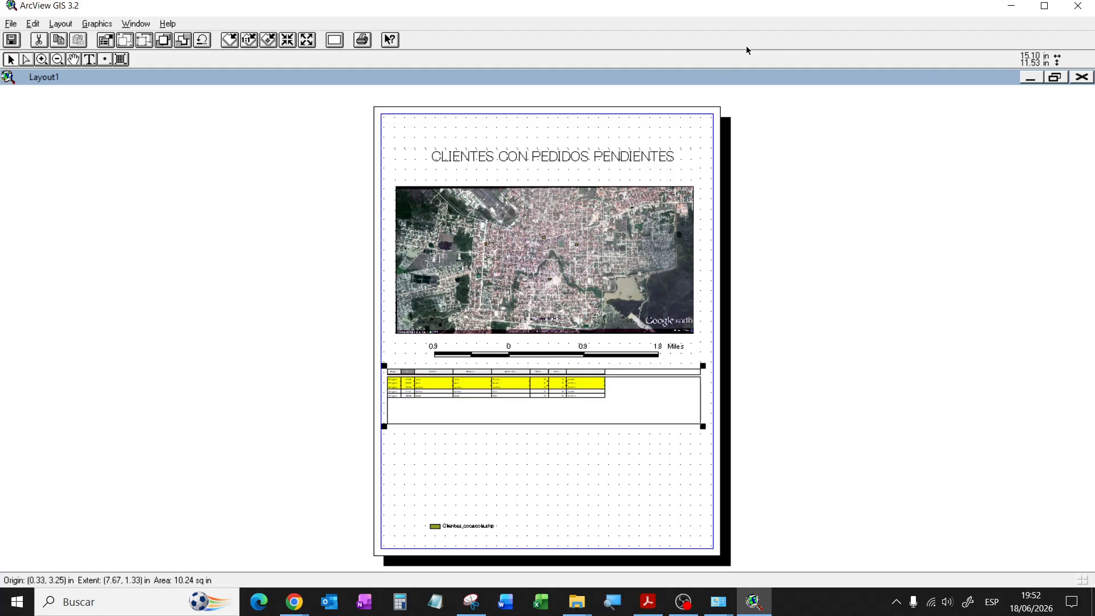
Step: Move, narrow and heighten the Clientes_cocacola attribute window, checking the layout's table frame
{"action": "left_click", "coordinate": [1054, 77]}
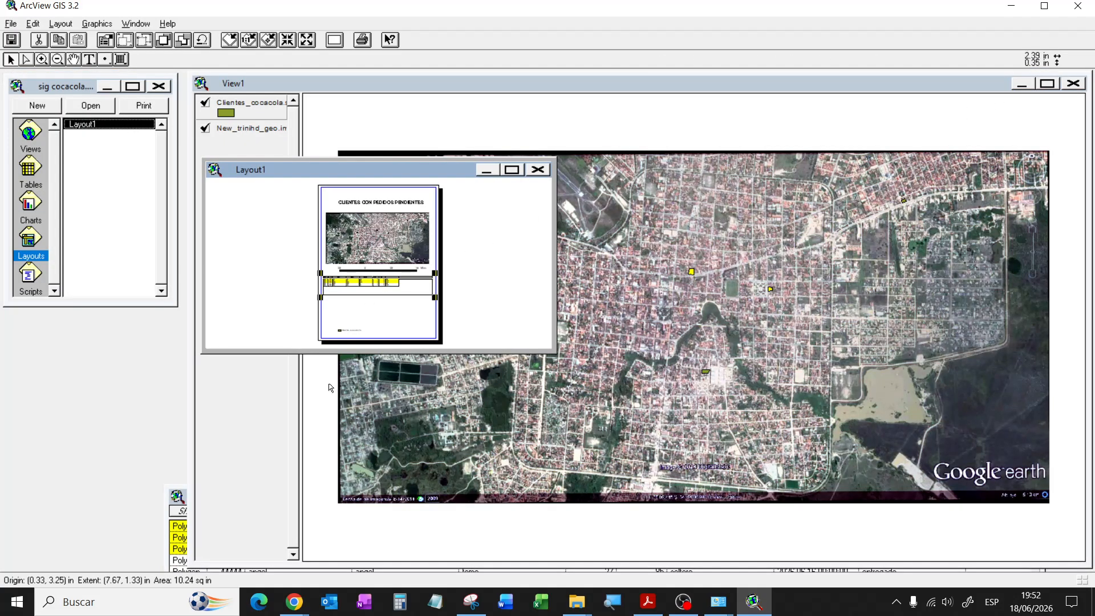
{"action": "left_click", "coordinate": [178, 496]}
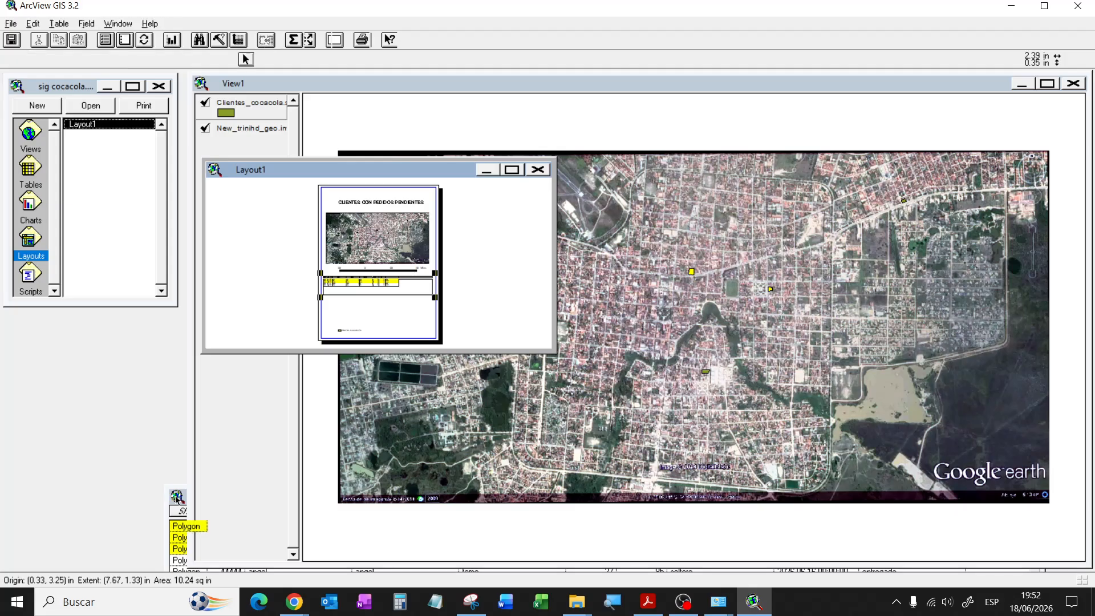
{"action": "left_click", "coordinate": [399, 499]}
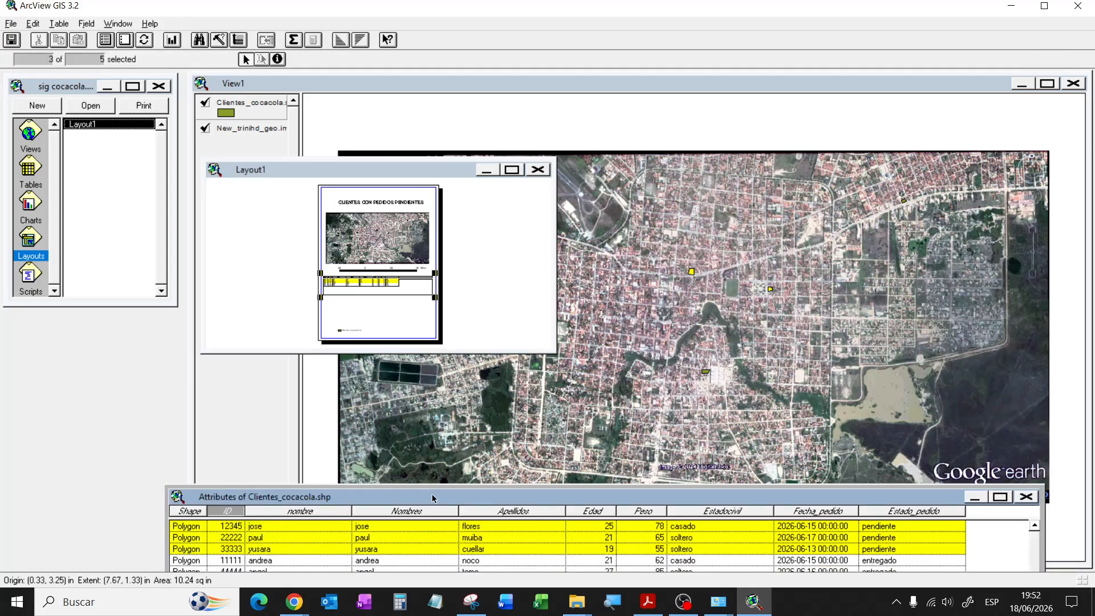
{"action": "left_click_drag", "start_coordinate": [432, 494], "coordinate": [419, 466]}
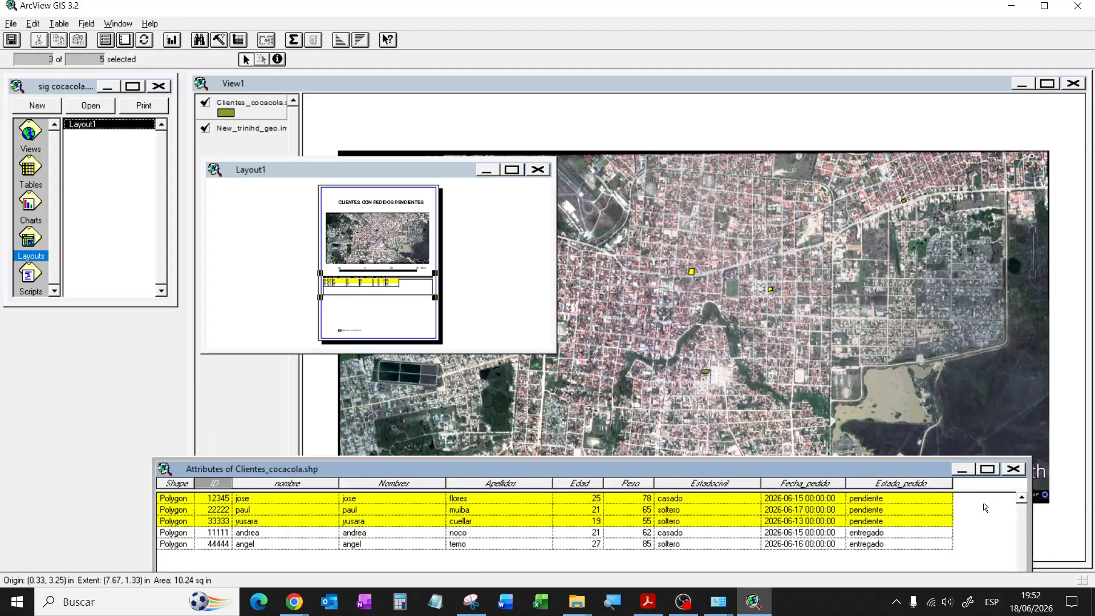
{"action": "left_click_drag", "start_coordinate": [978, 527], "coordinate": [955, 529]}
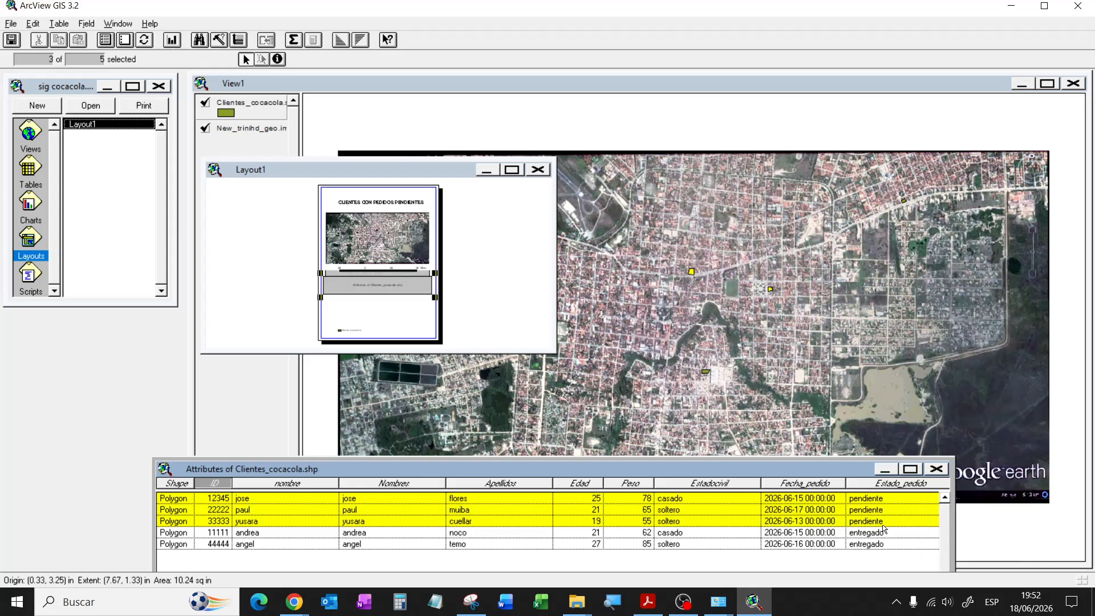
{"action": "left_click_drag", "start_coordinate": [702, 420], "coordinate": [702, 417]}
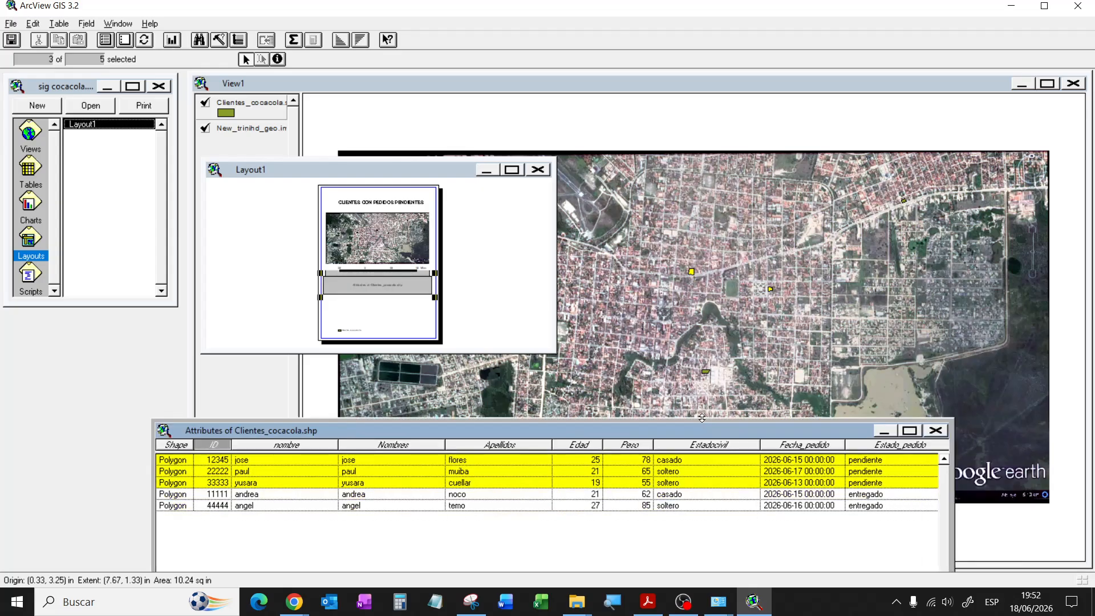
{"action": "left_click", "coordinate": [411, 167]}
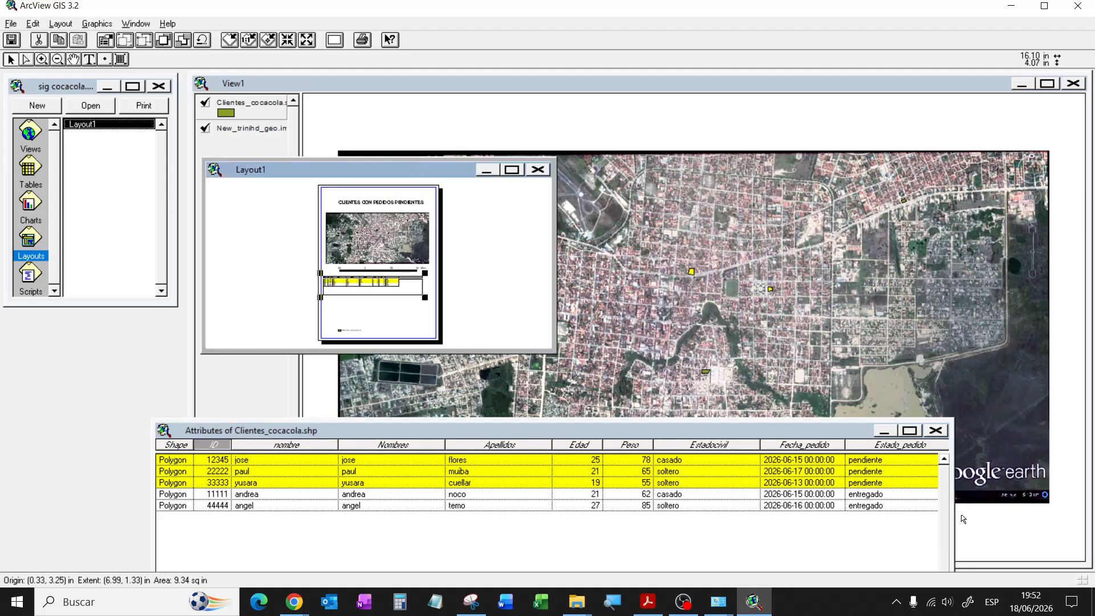
{"action": "left_click", "coordinate": [931, 512]}
{"action": "left_click_drag", "start_coordinate": [932, 512], "coordinate": [905, 517]}
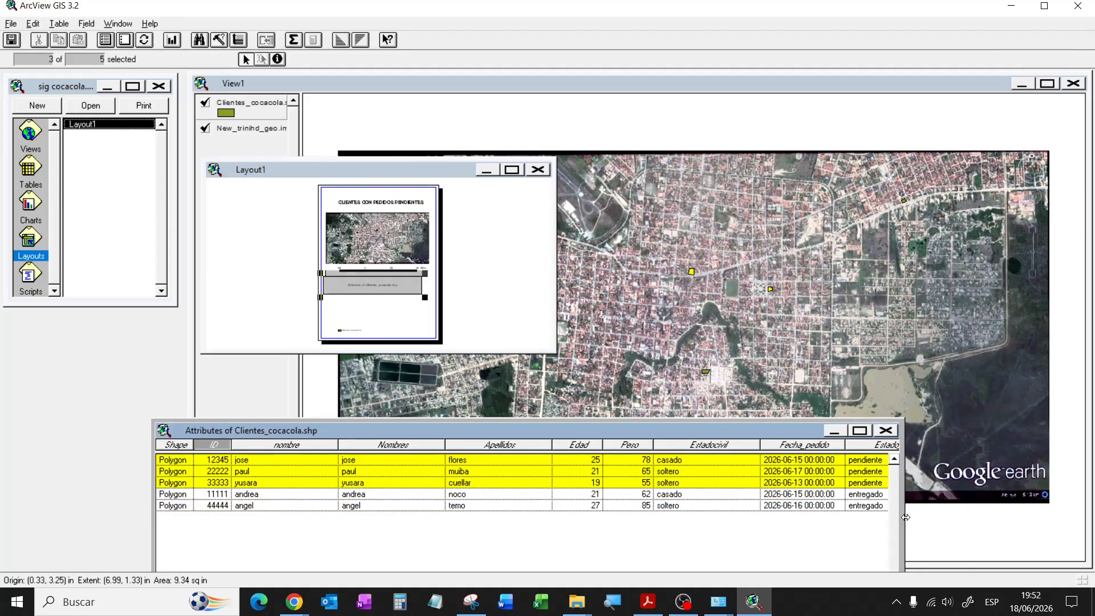
{"action": "left_click", "coordinate": [414, 323]}
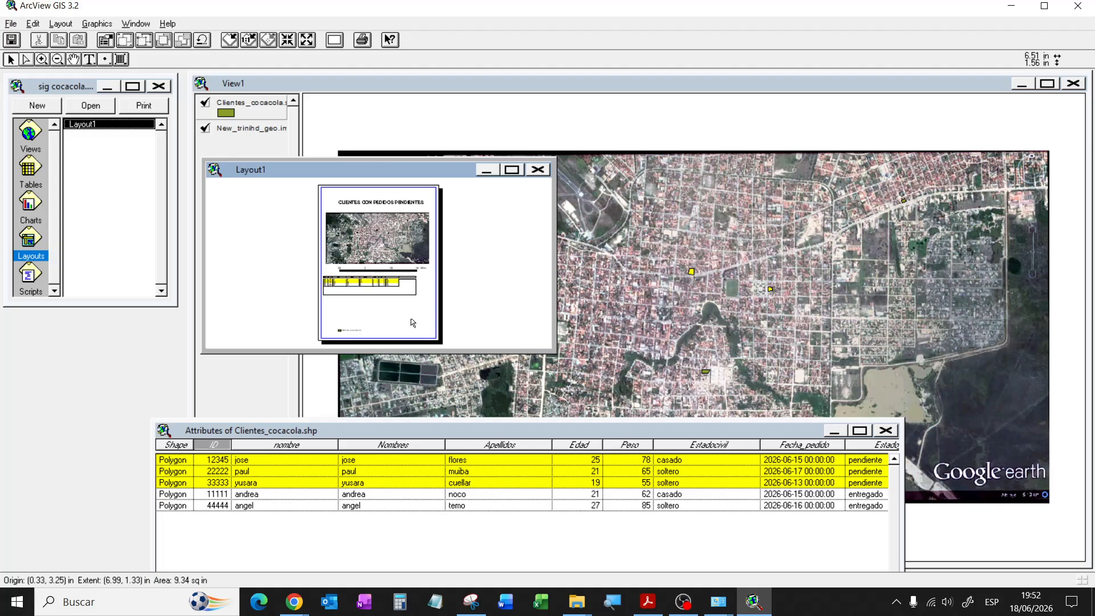
{"action": "left_click", "coordinate": [393, 288]}
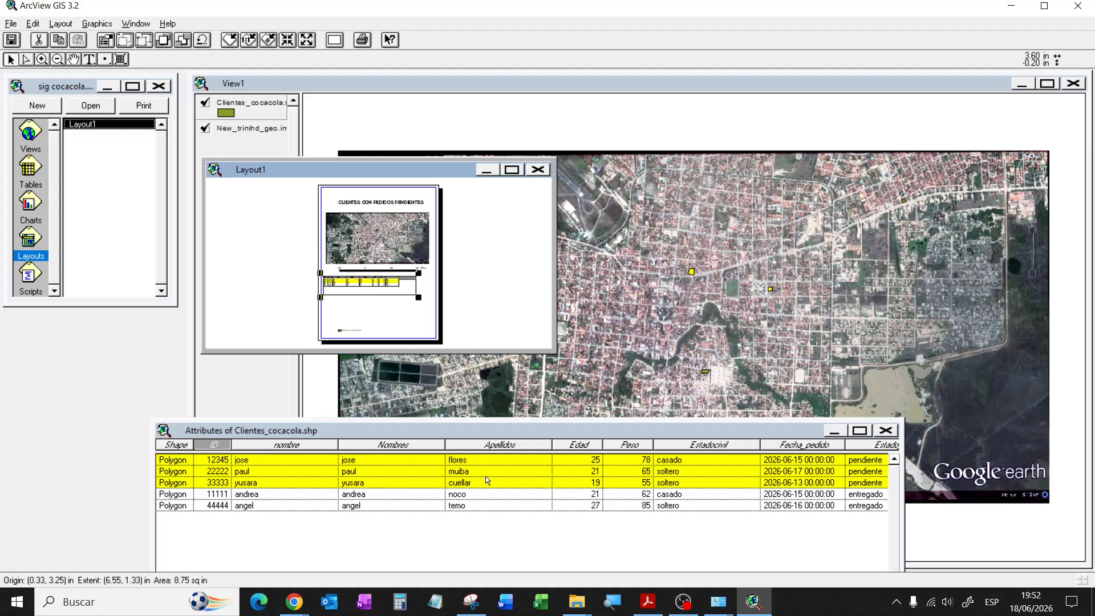
Step: Shorten the attribute window and narrow it step by step, rechecking Layout1, then maximize the layout
{"action": "left_click", "coordinate": [701, 539]}
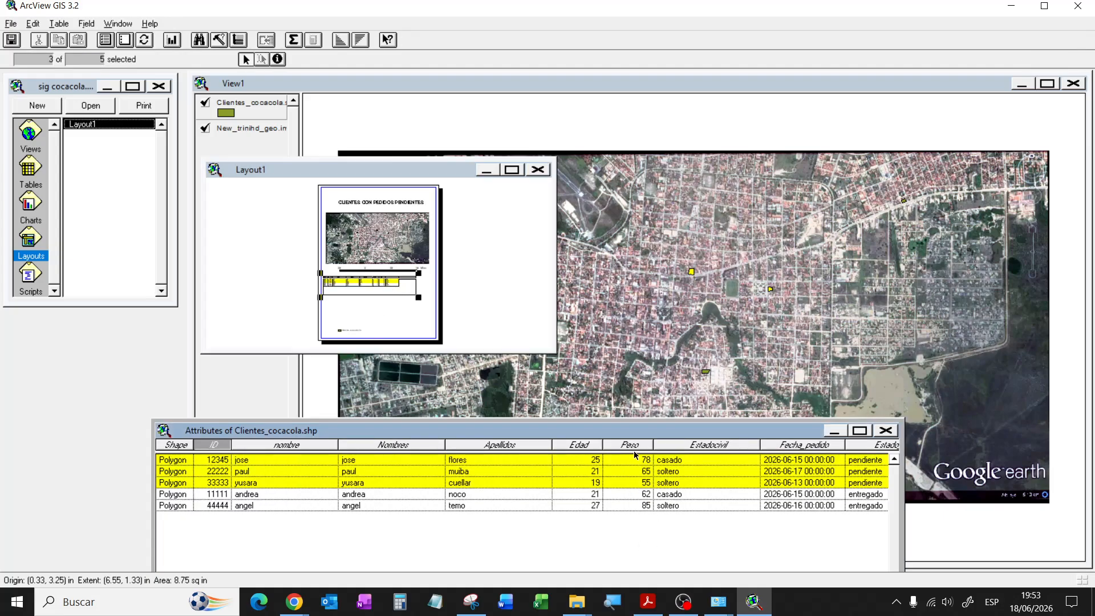
{"action": "left_click_drag", "start_coordinate": [637, 426], "coordinate": [632, 384]}
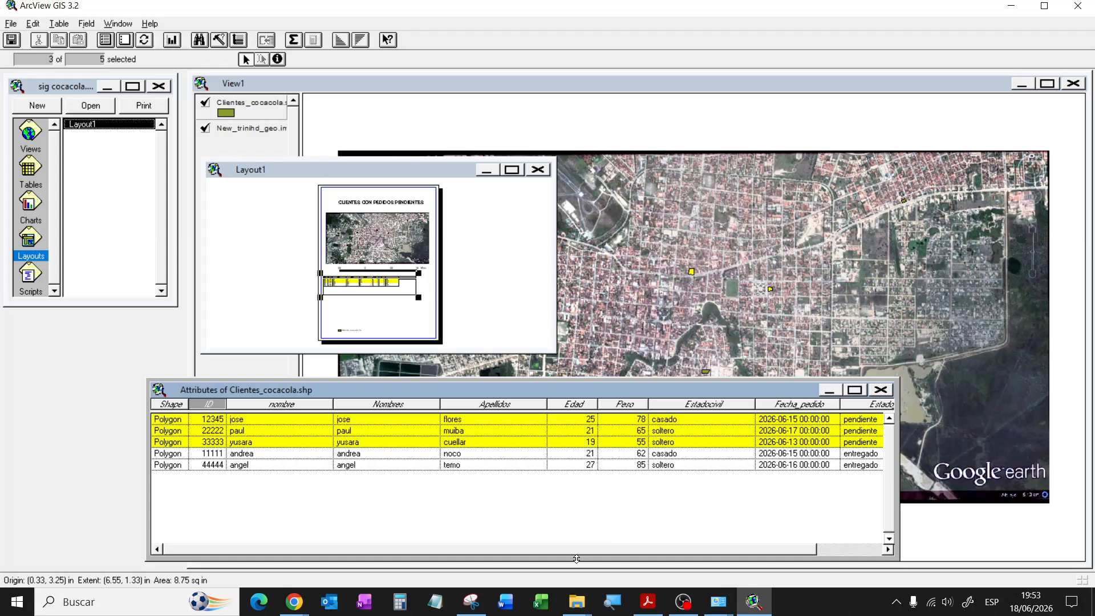
{"action": "mouse_move", "coordinate": [575, 499]}
{"action": "left_mouse_down"}
{"action": "mouse_move", "coordinate": [576, 478]}
{"action": "mouse_move", "coordinate": [578, 489]}
{"action": "left_mouse_up"}
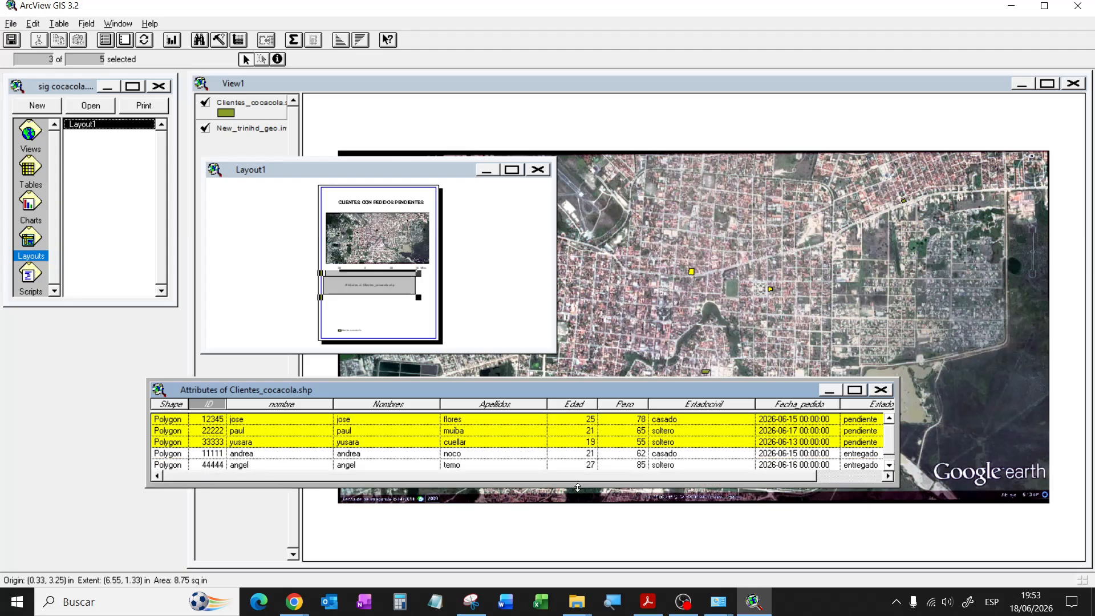
{"action": "left_click", "coordinate": [371, 199]}
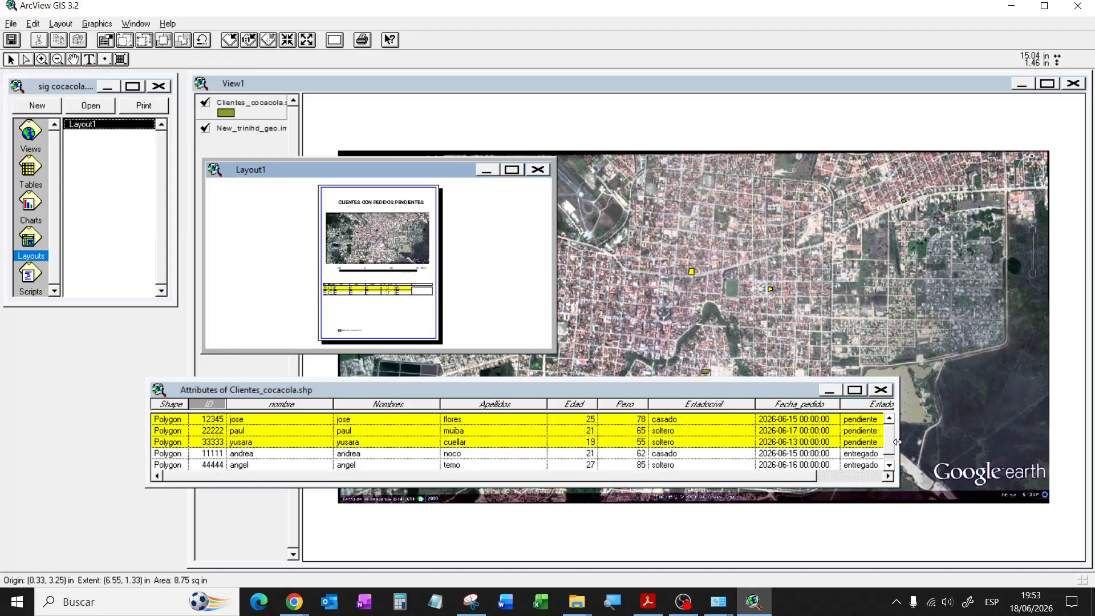
{"action": "left_click_drag", "start_coordinate": [897, 442], "coordinate": [883, 443]}
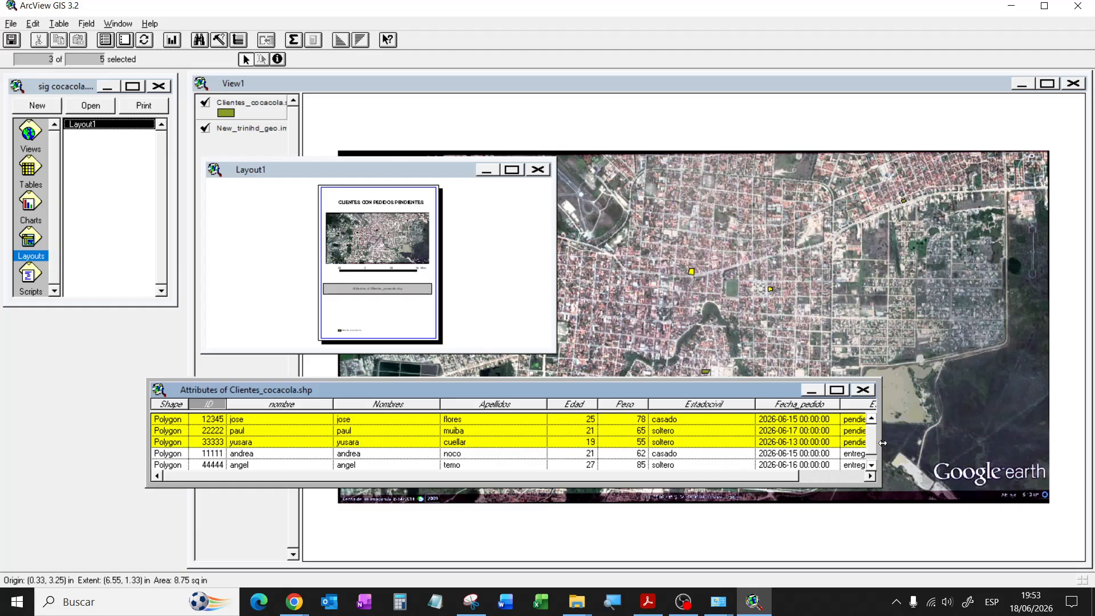
{"action": "left_click", "coordinate": [404, 317]}
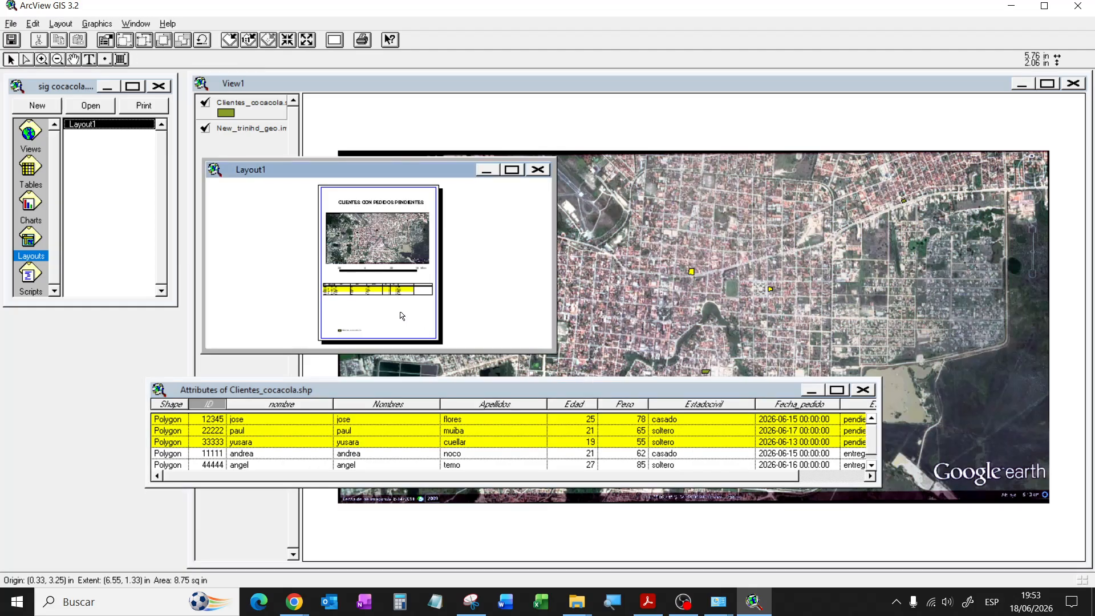
{"action": "left_click", "coordinate": [884, 436]}
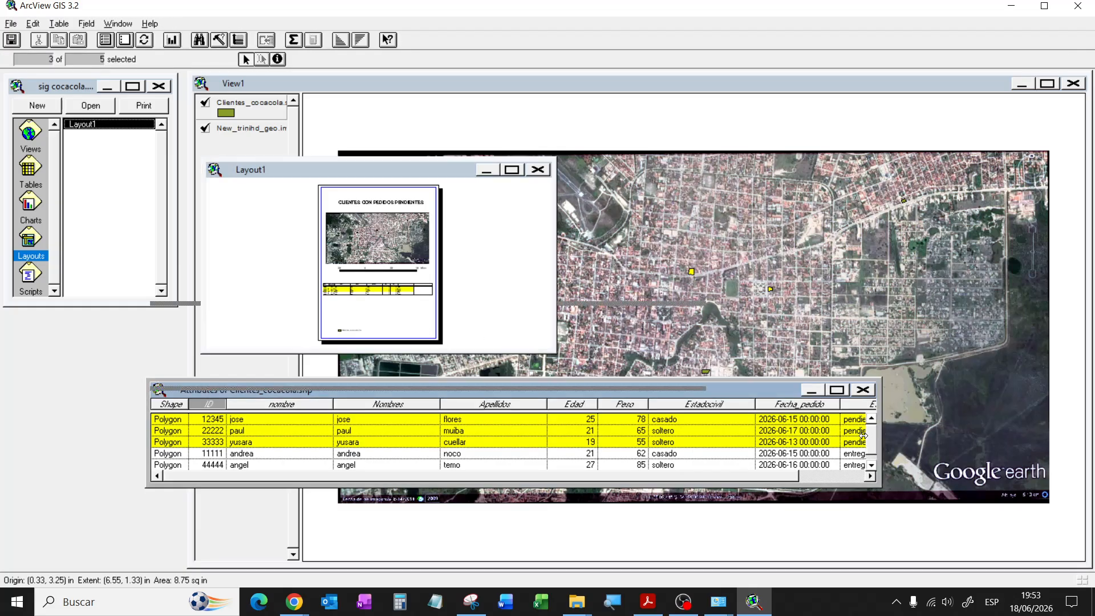
{"action": "left_click_drag", "start_coordinate": [857, 435], "coordinate": [854, 436]}
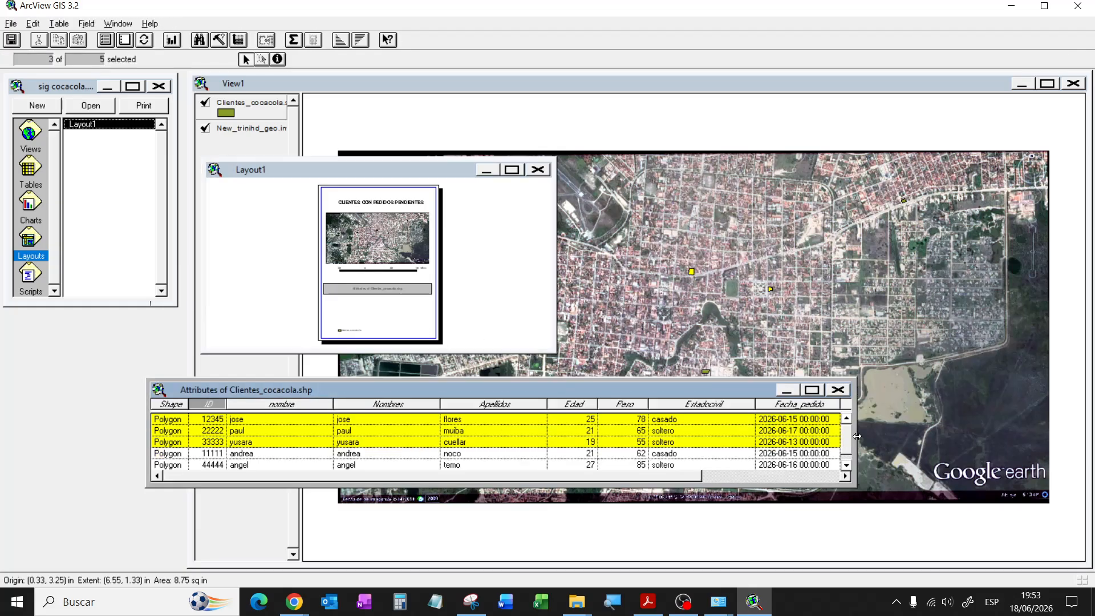
{"action": "left_click", "coordinate": [391, 315]}
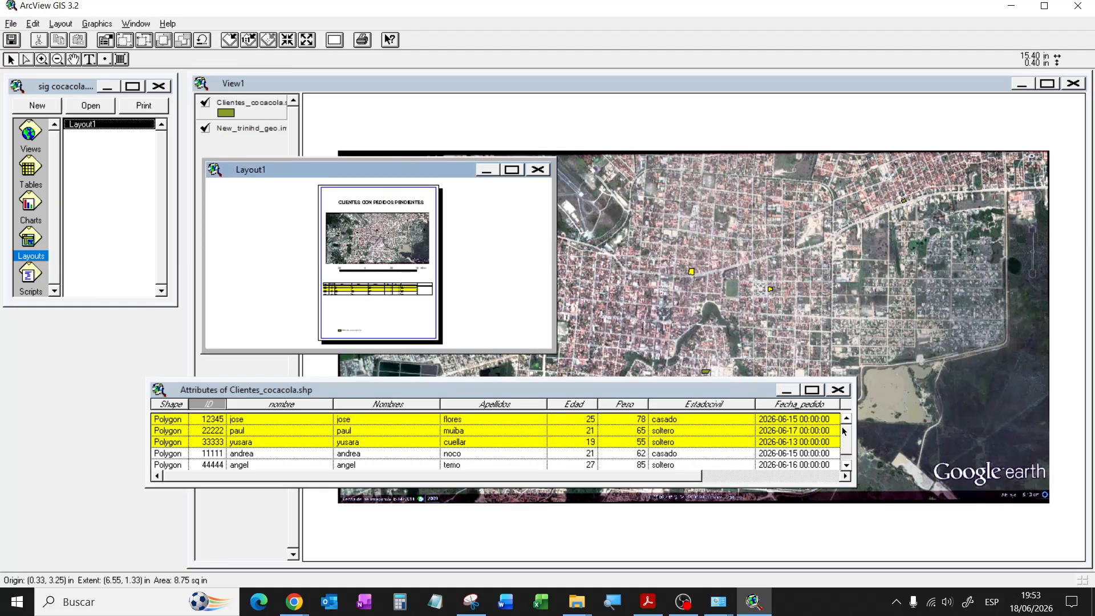
{"action": "left_click_drag", "start_coordinate": [855, 436], "coordinate": [835, 437]}
{"action": "left_click", "coordinate": [379, 312]}
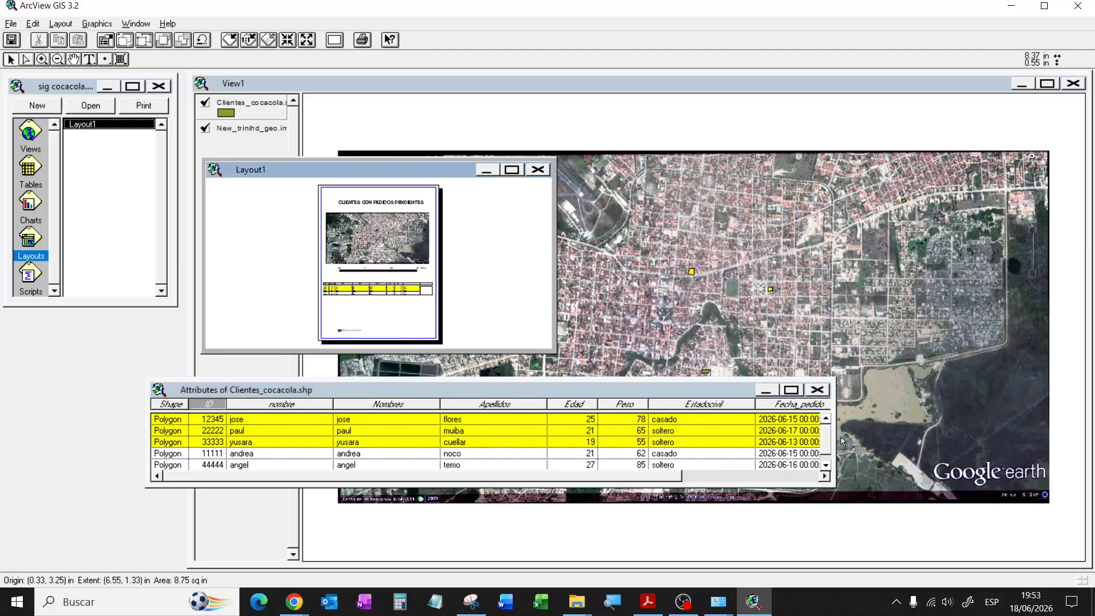
{"action": "left_click_drag", "start_coordinate": [836, 435], "coordinate": [825, 437]}
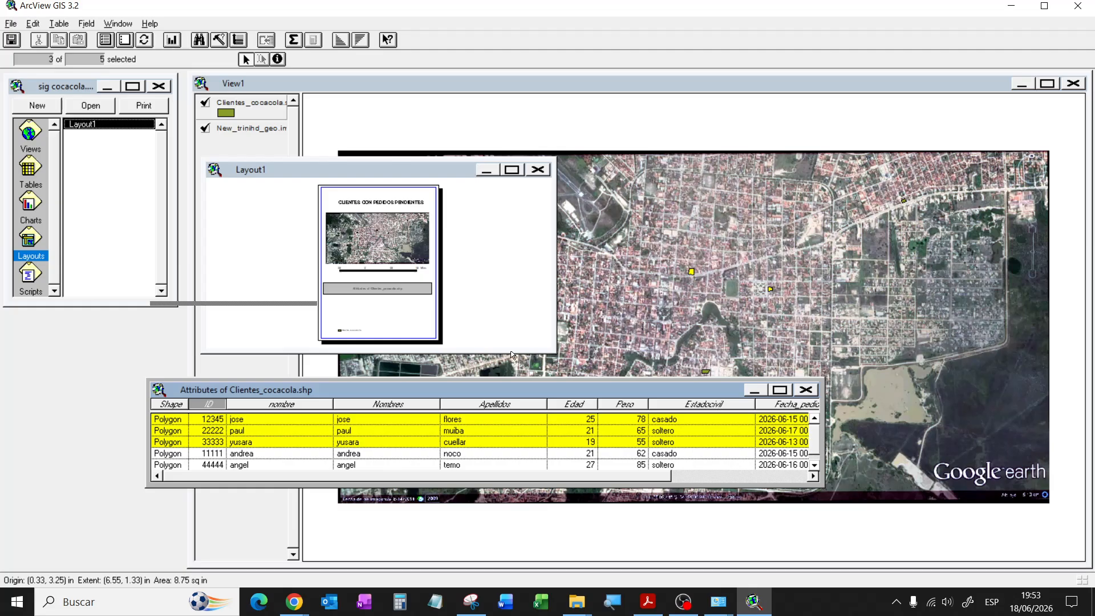
{"action": "left_click", "coordinate": [396, 313]}
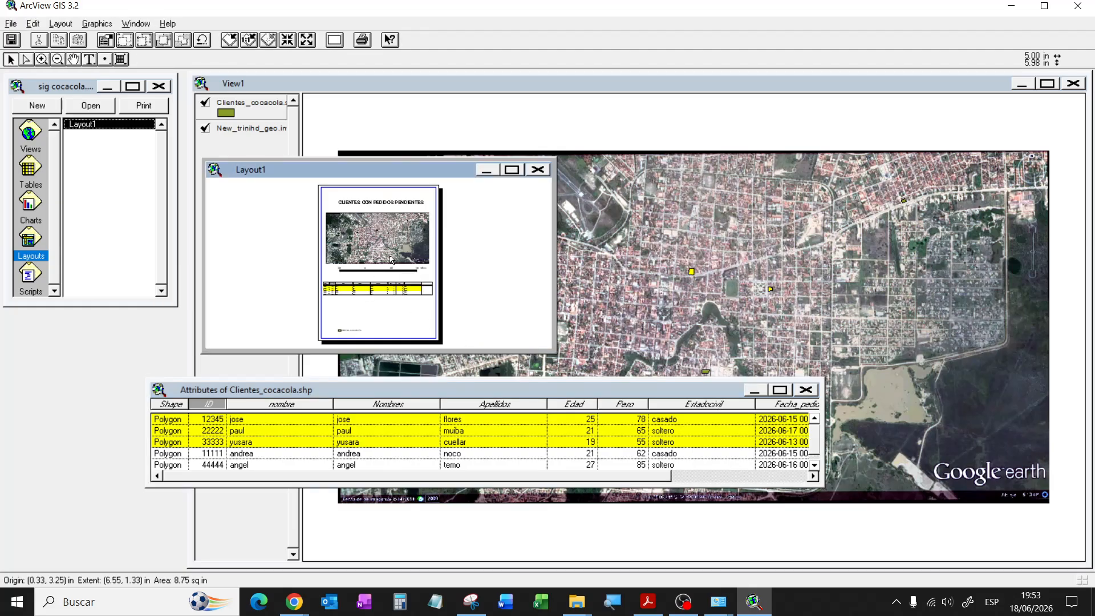
{"action": "left_click", "coordinate": [511, 171]}
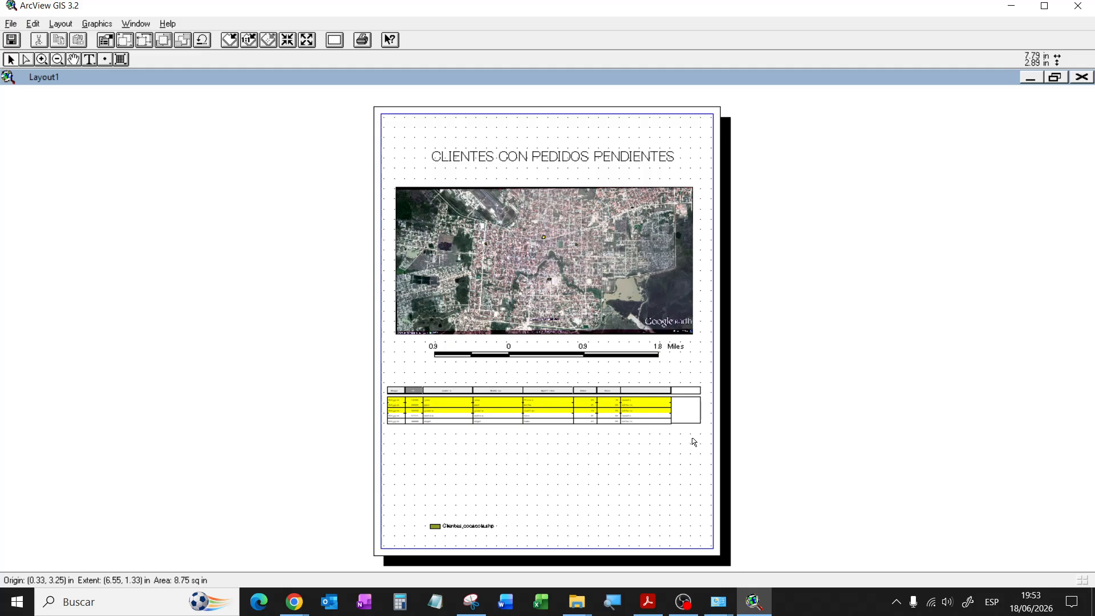
Step: Narrow the attribute window three more times, verify the full layout page, then bring View1 forward
{"action": "left_click", "coordinate": [1056, 78]}
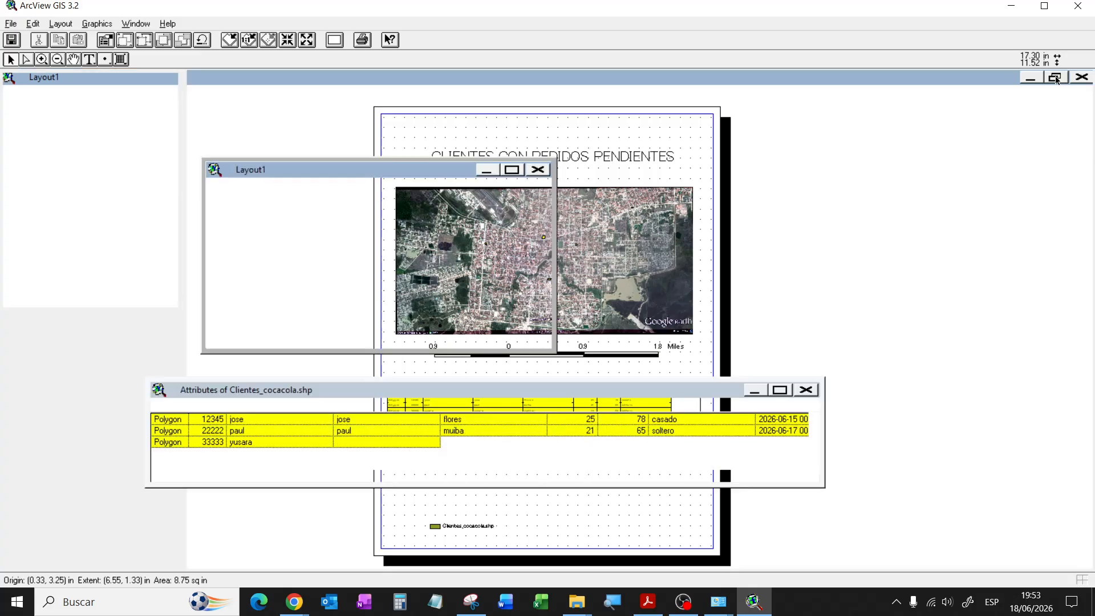
{"action": "left_click_drag", "start_coordinate": [823, 432], "coordinate": [793, 439]}
{"action": "left_click", "coordinate": [404, 309]}
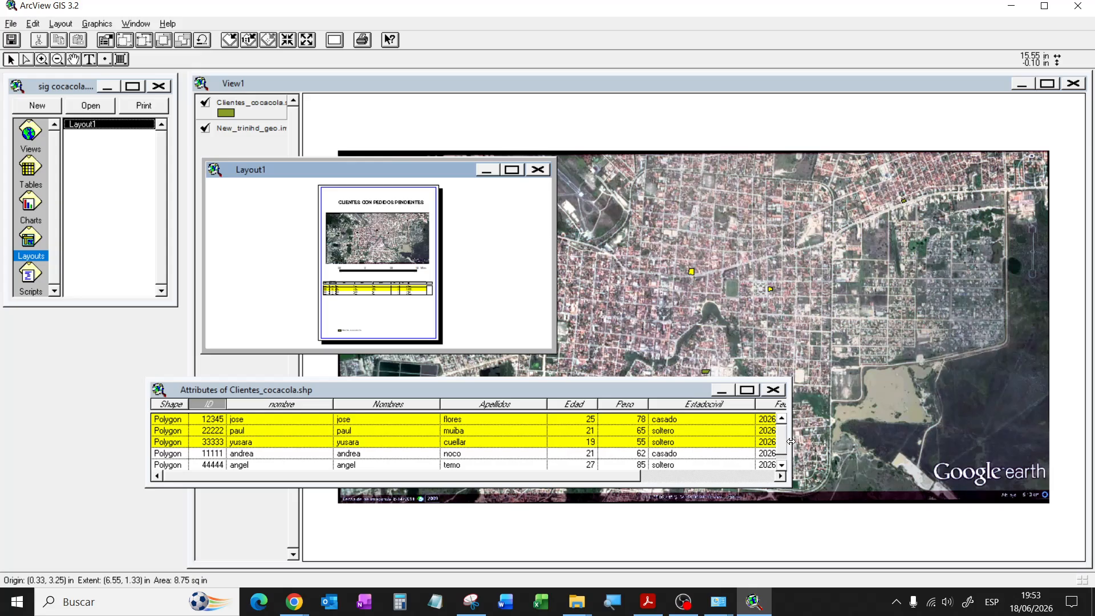
{"action": "left_click_drag", "start_coordinate": [791, 441], "coordinate": [776, 442]}
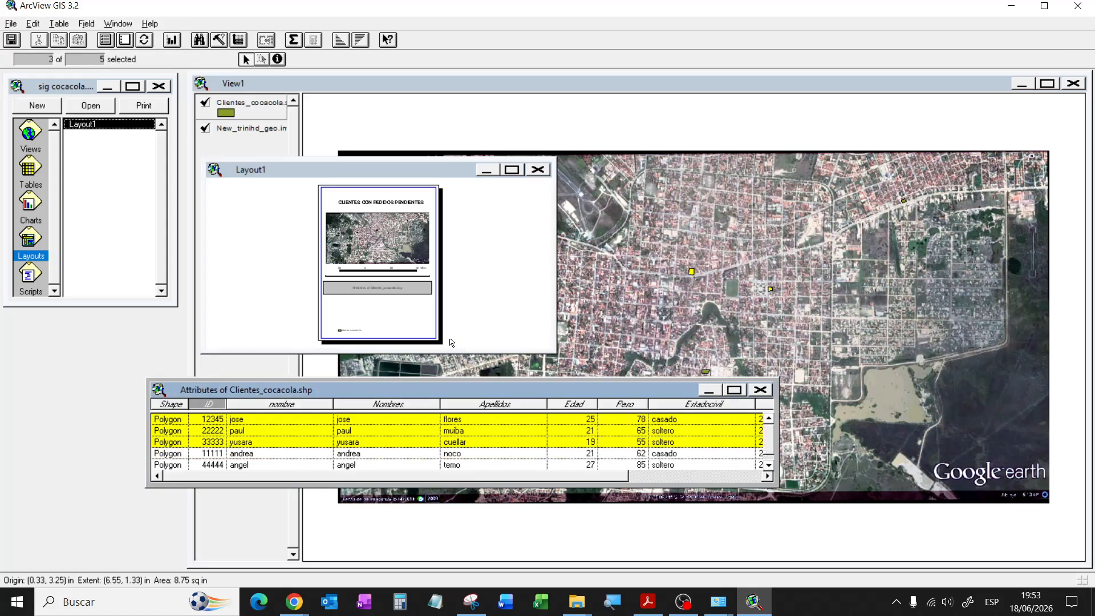
{"action": "left_click", "coordinate": [405, 315]}
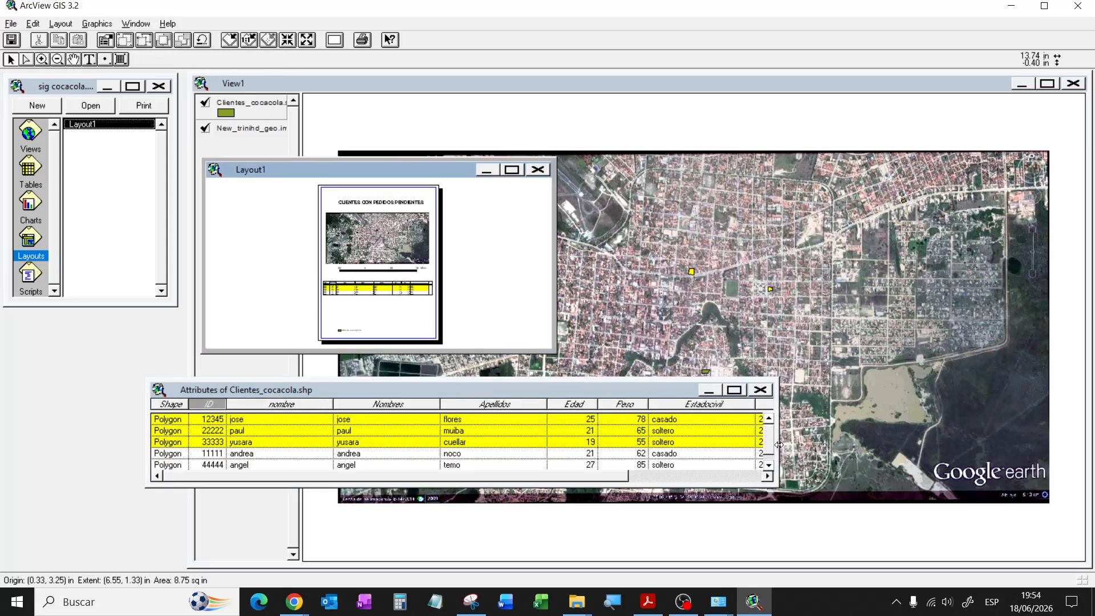
{"action": "left_click_drag", "start_coordinate": [779, 444], "coordinate": [765, 444]}
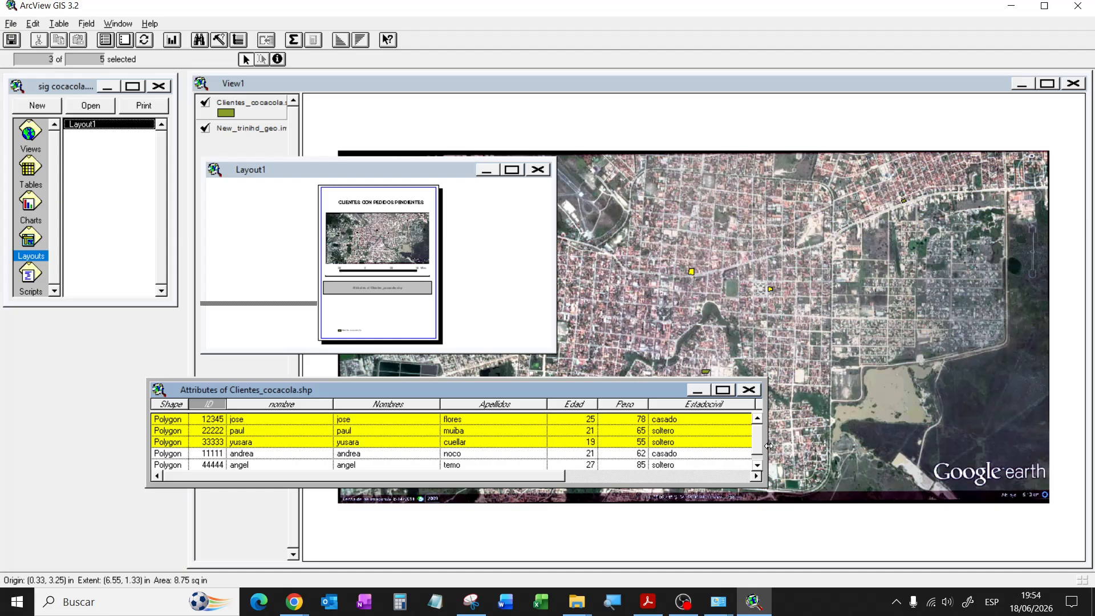
{"action": "left_click", "coordinate": [363, 320]}
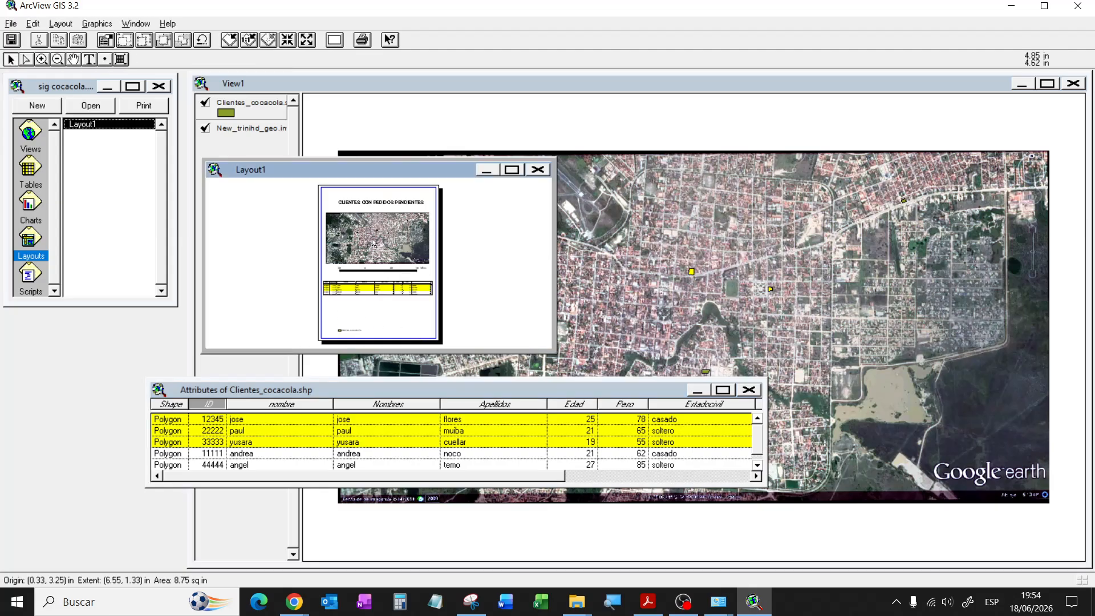
{"action": "left_click", "coordinate": [512, 169]}
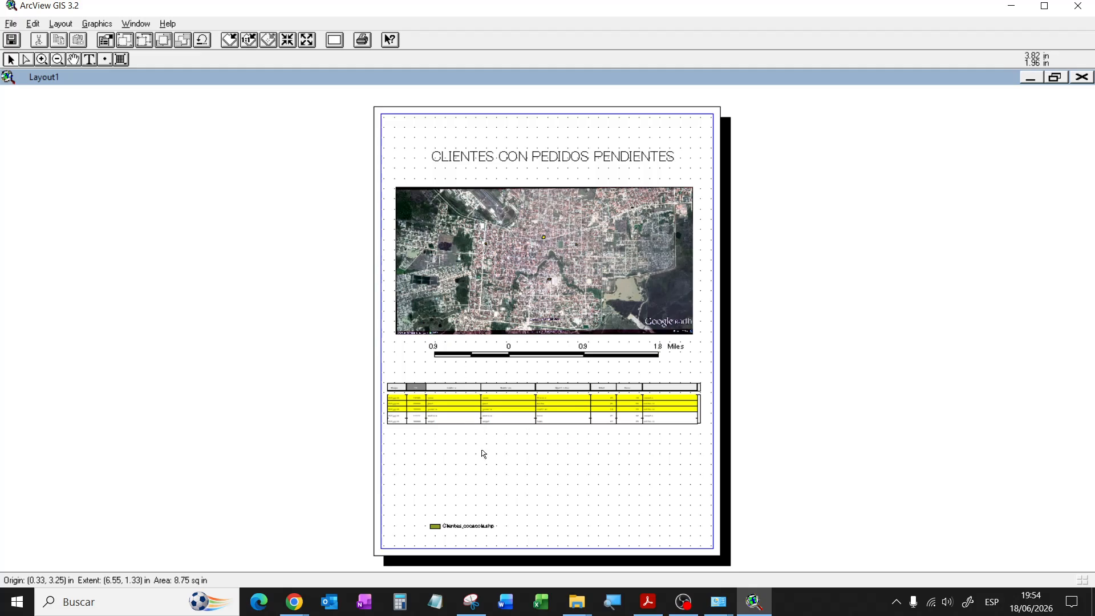
{"action": "left_click", "coordinate": [1055, 77]}
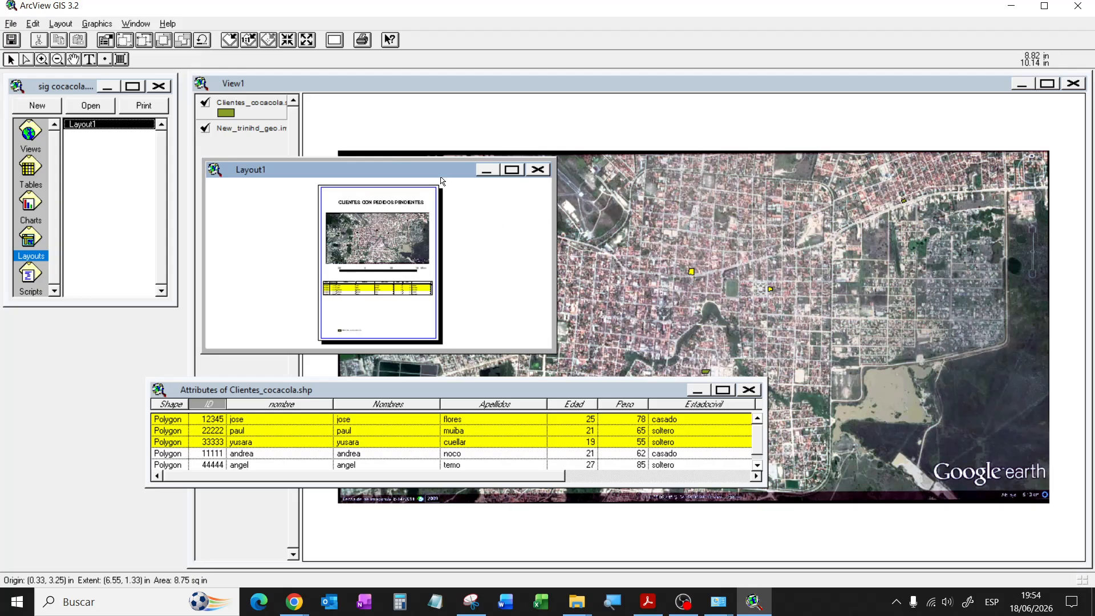
{"action": "left_click", "coordinate": [522, 84]}
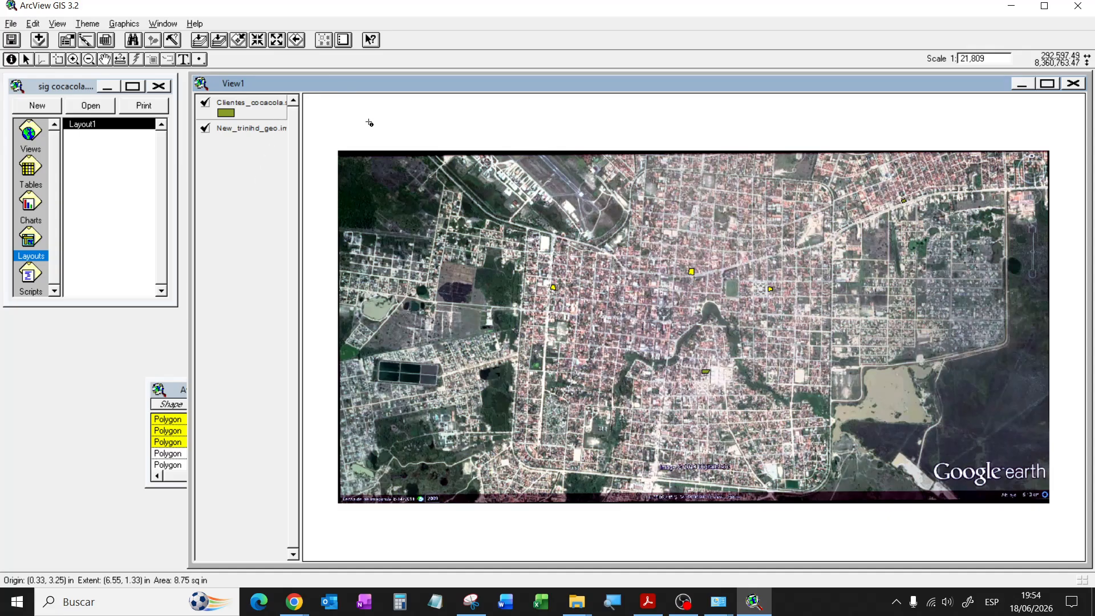
Step: Open the Layout1 client-orders layout and move its window further right
{"action": "left_click", "coordinate": [32, 249]}
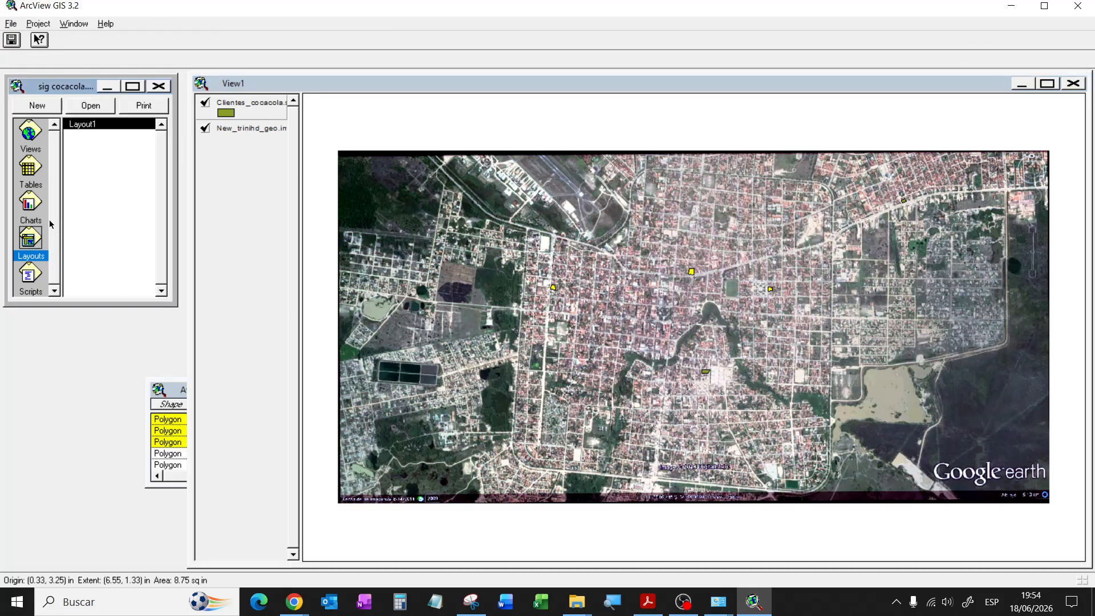
{"action": "left_click", "coordinate": [112, 123]}
{"action": "double_click", "coordinate": [112, 123]}
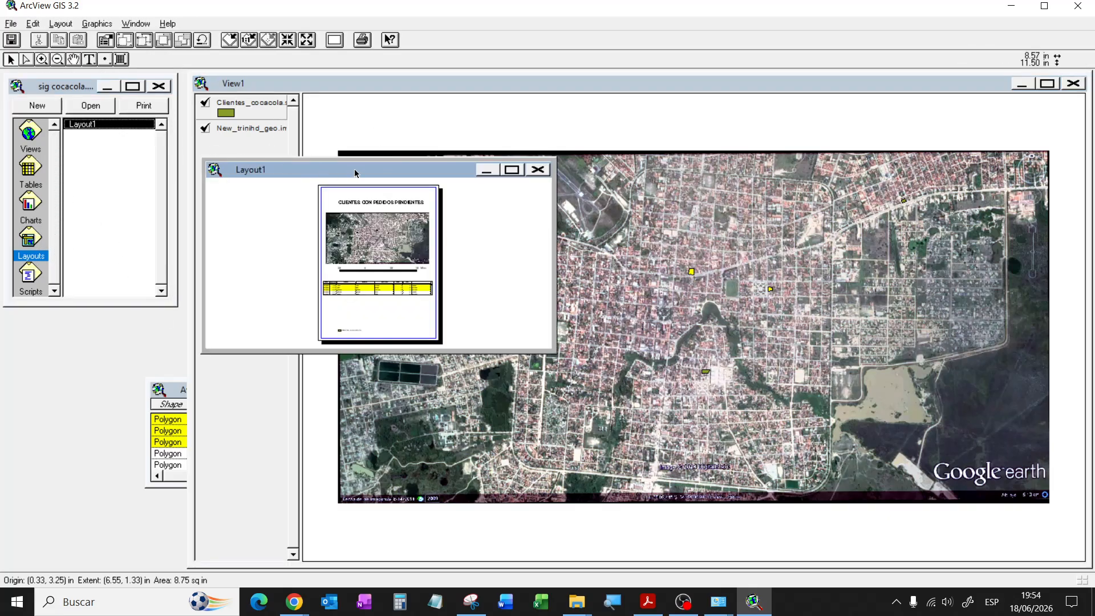
{"action": "left_click_drag", "start_coordinate": [357, 171], "coordinate": [492, 158]}
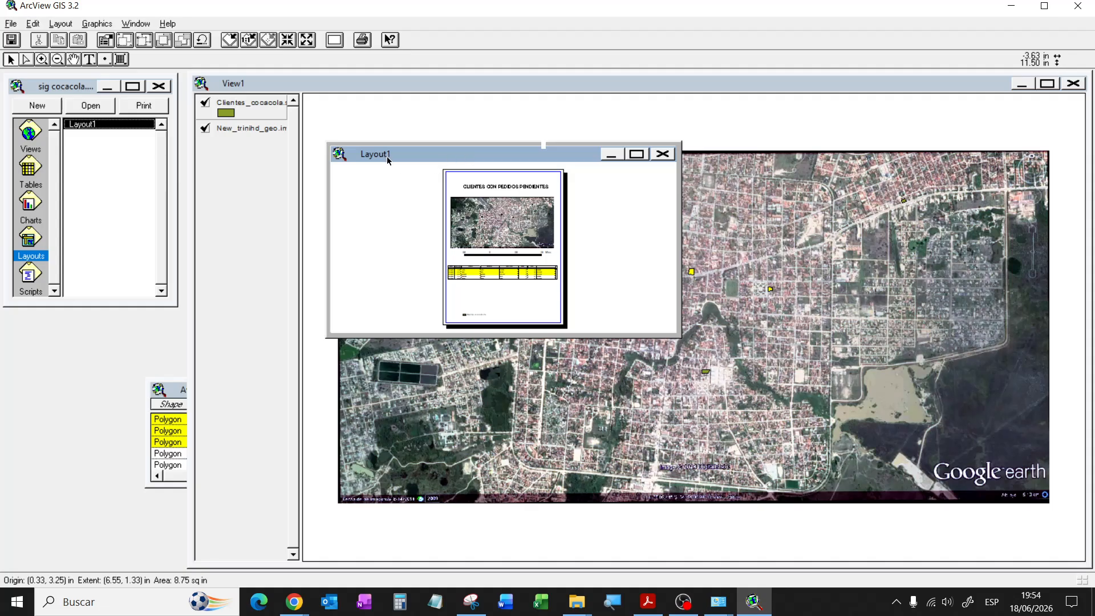
Step: Check the Clientes_cocacola.shp attribute table, then return to the View1 map
{"action": "left_click", "coordinate": [385, 84]}
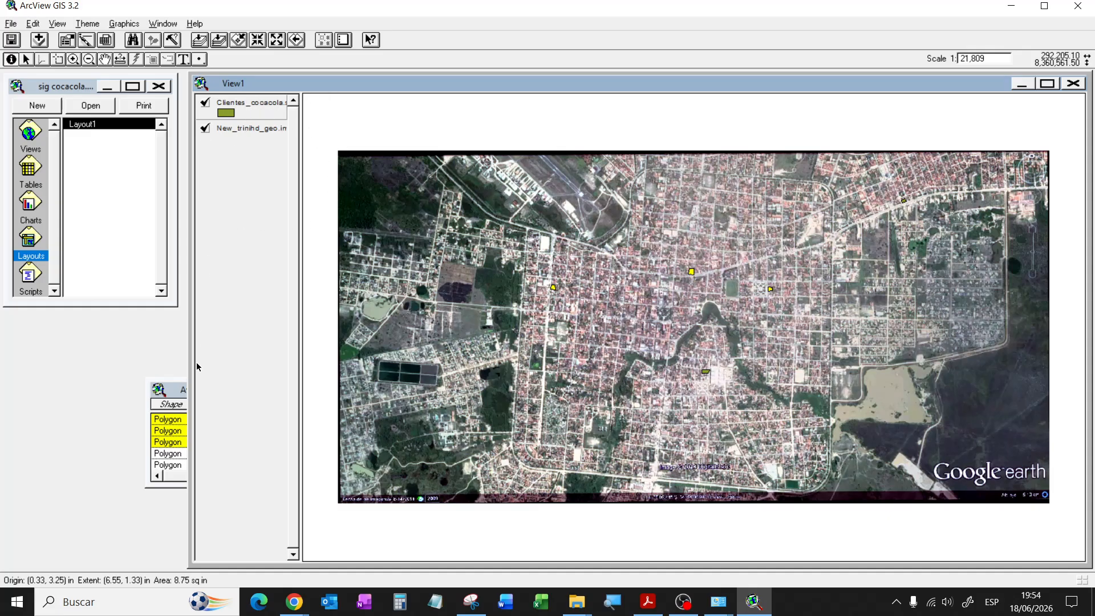
{"action": "left_click", "coordinate": [182, 394]}
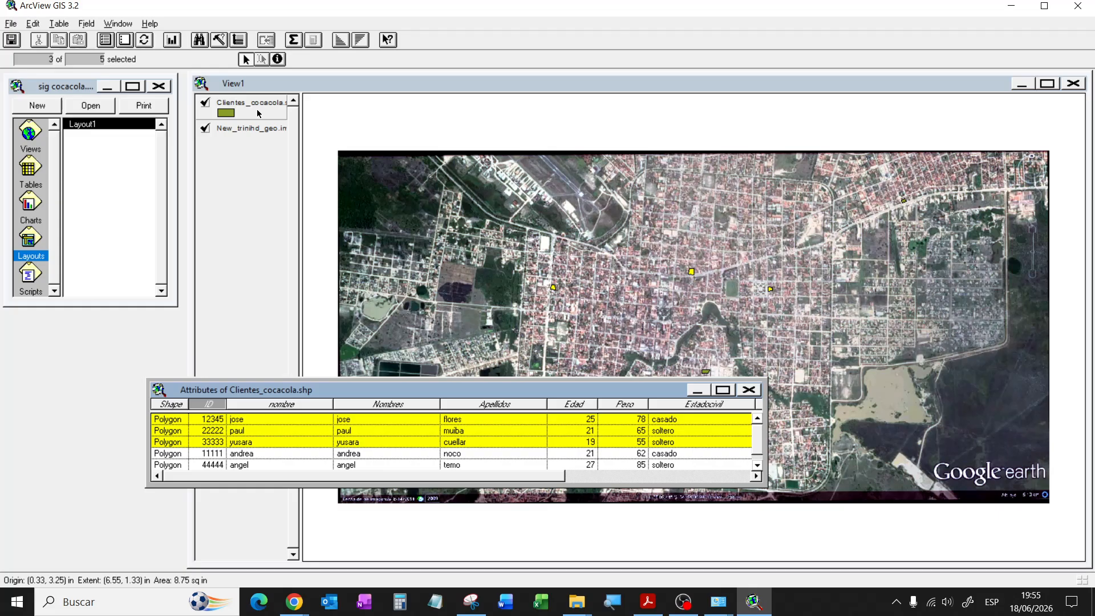
{"action": "left_click", "coordinate": [371, 87]}
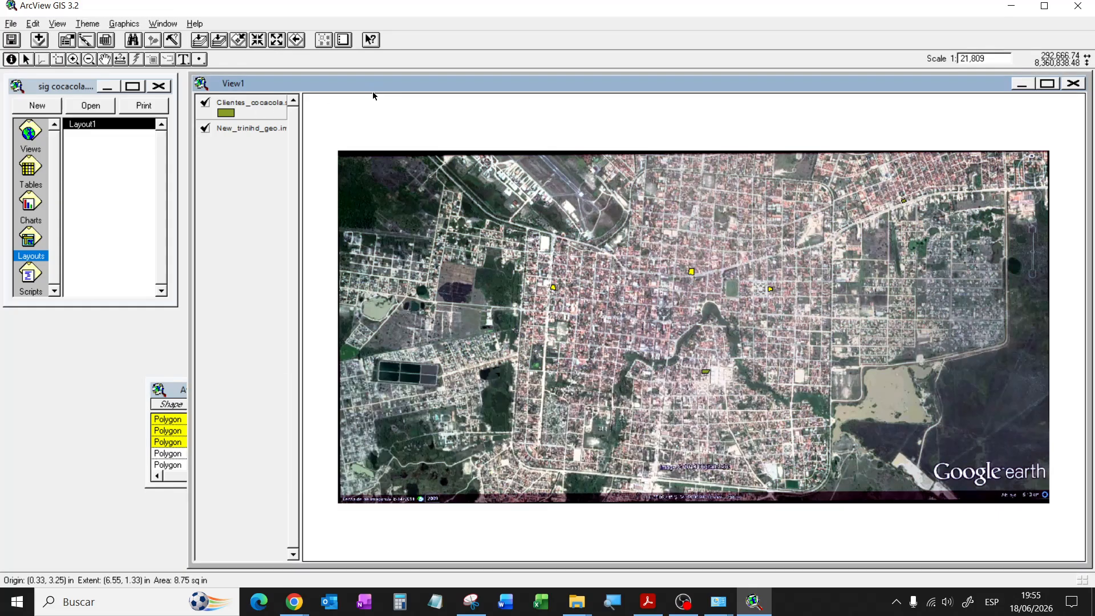
Step: Save the sig cocacola project from the File menu and activate its project window
{"action": "left_click", "coordinate": [10, 24]}
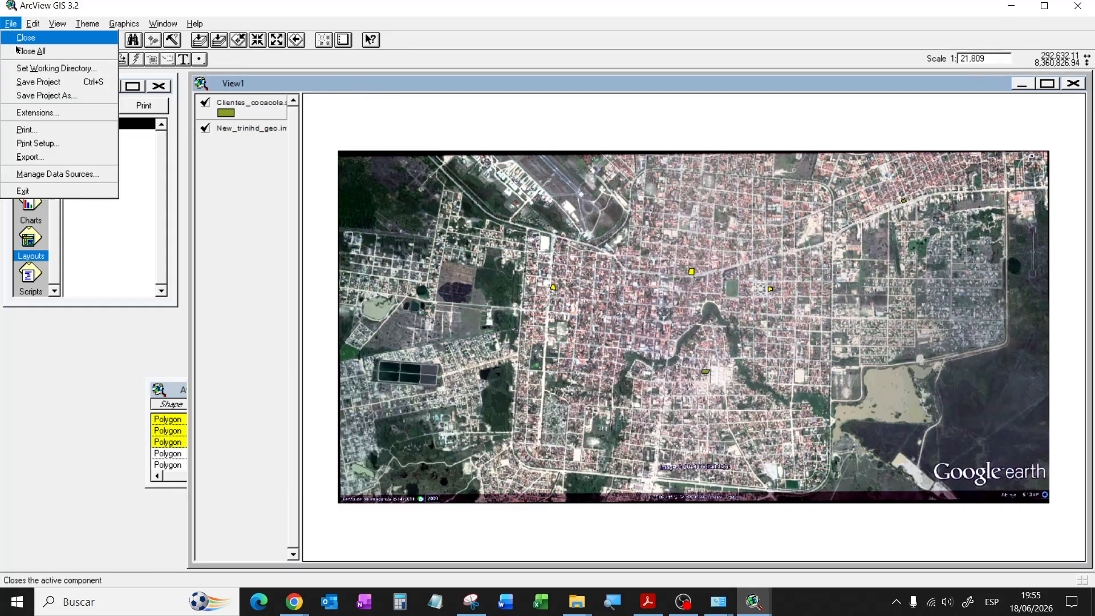
{"action": "left_click", "coordinate": [49, 82]}
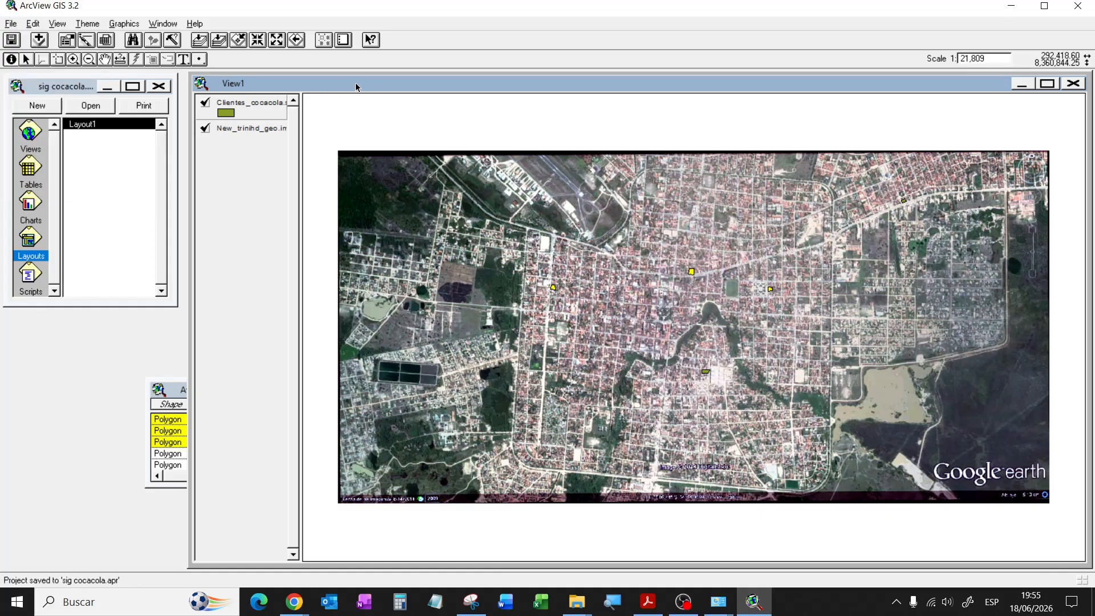
{"action": "left_click", "coordinate": [70, 89]}
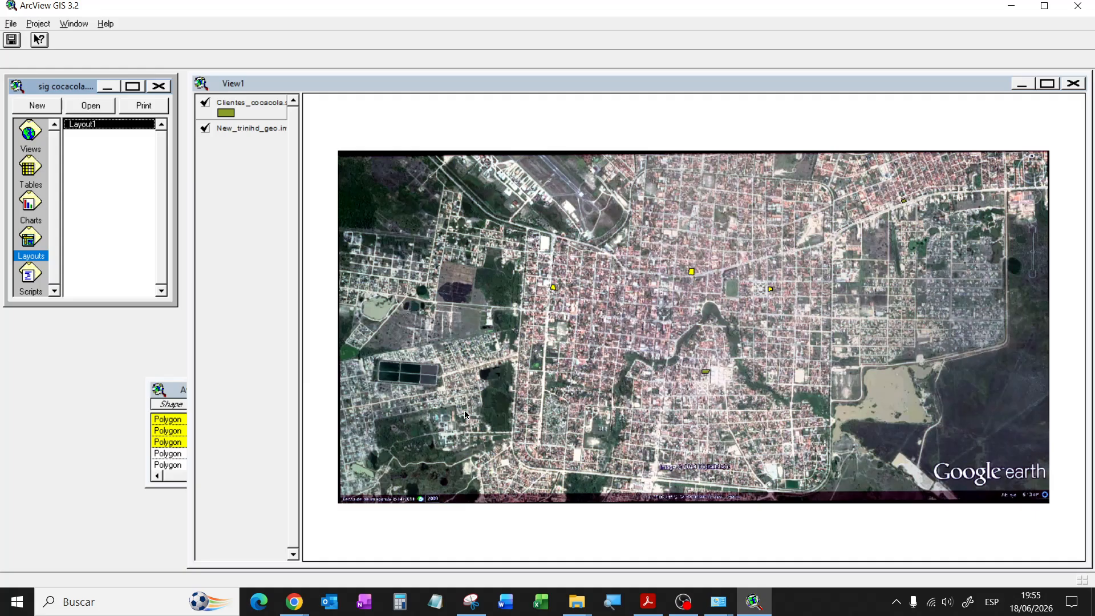
Step: Search Windows for 'MANA' and launch SQL Server 2014 Management Studio
{"action": "key", "text": "super"}
{"action": "type", "text": "MA"}
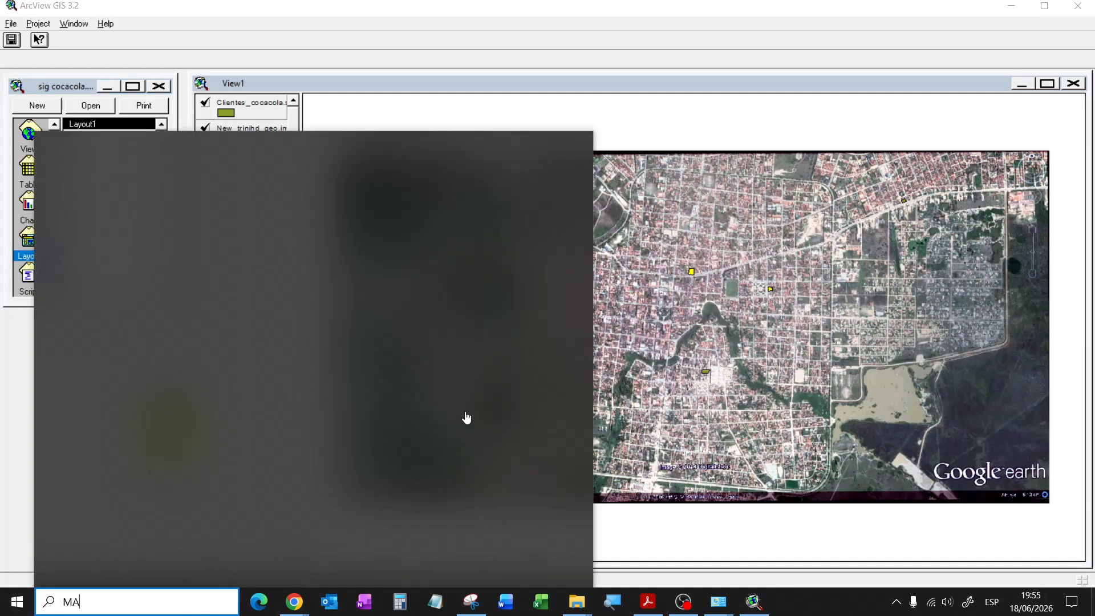
{"action": "key", "text": "BackSpace"}
{"action": "key", "text": "BackSpace"}
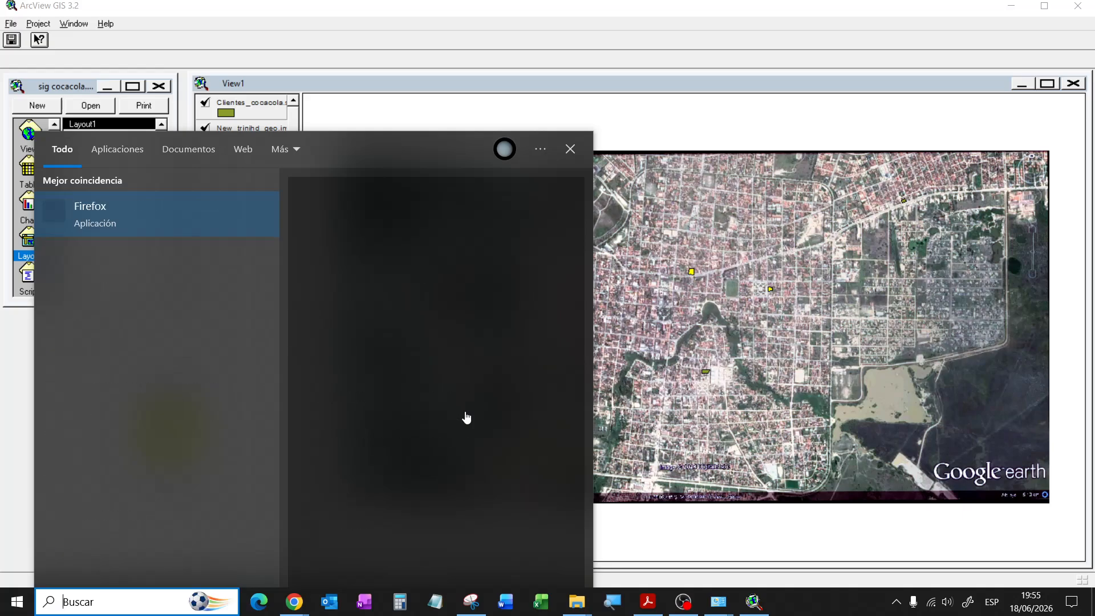
{"action": "type", "text": "MANA"}
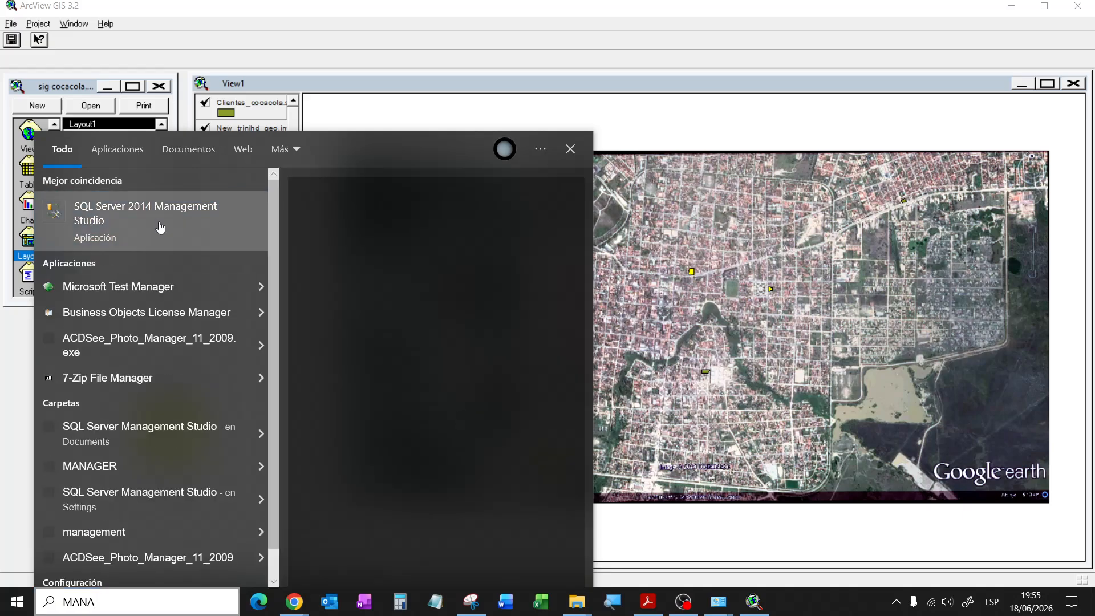
{"action": "left_click", "coordinate": [160, 227]}
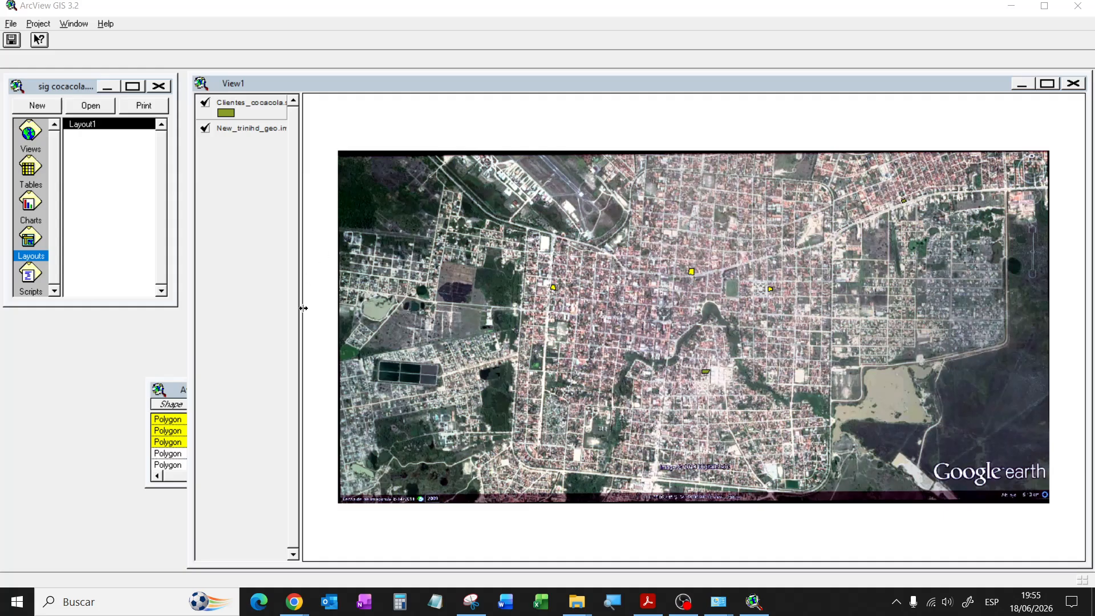
{"action": "left_click", "coordinate": [63, 86]}
{"action": "left_click", "coordinate": [38, 23]}
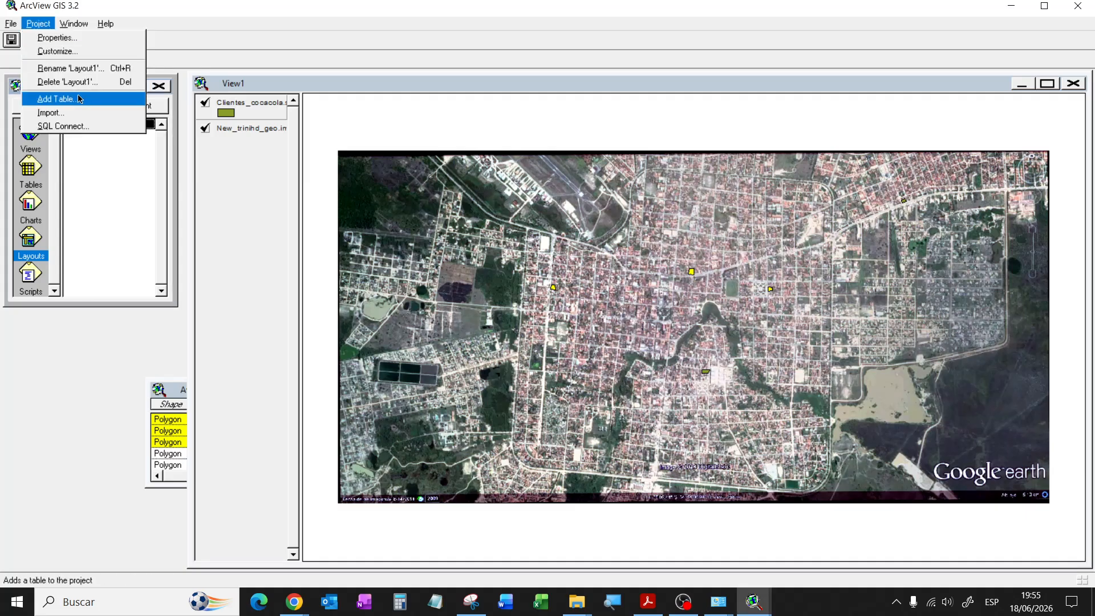
{"action": "left_click", "coordinate": [63, 126]}
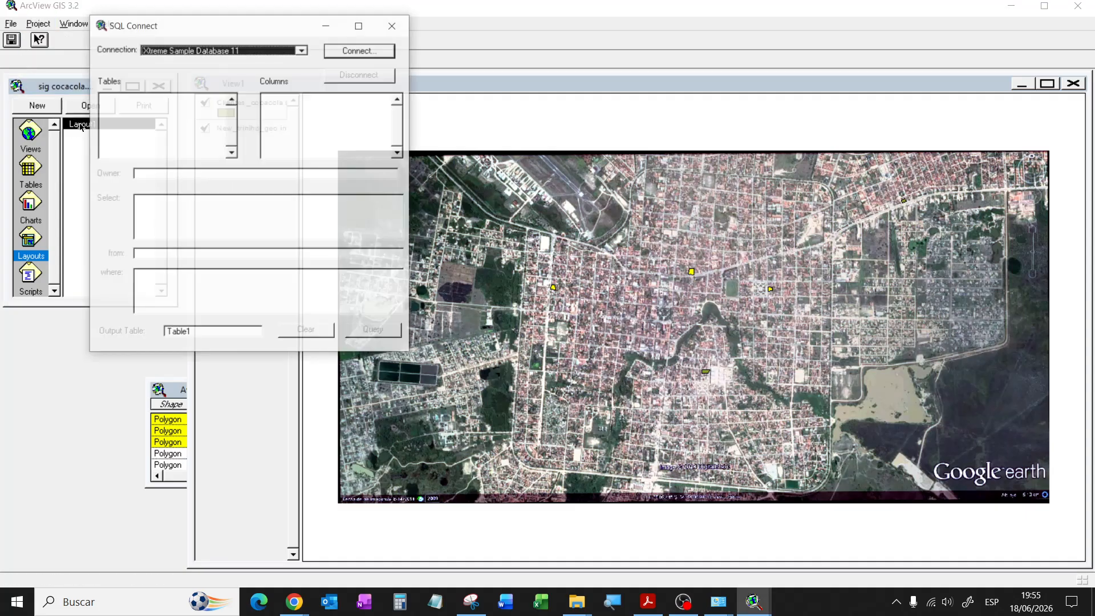
{"action": "left_click", "coordinate": [303, 50]}
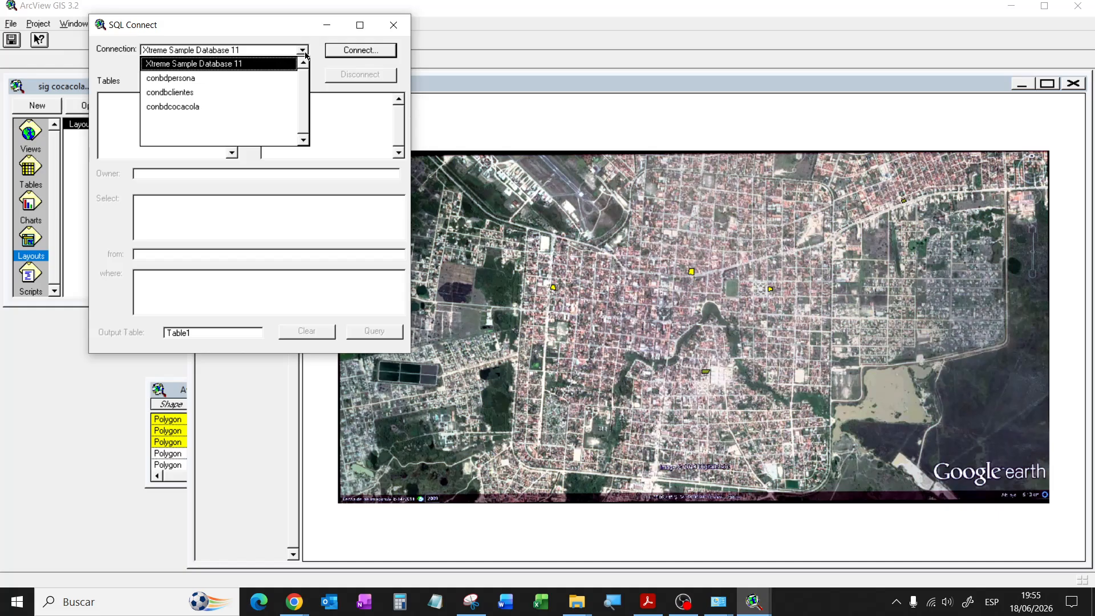
{"action": "left_click", "coordinate": [303, 50]}
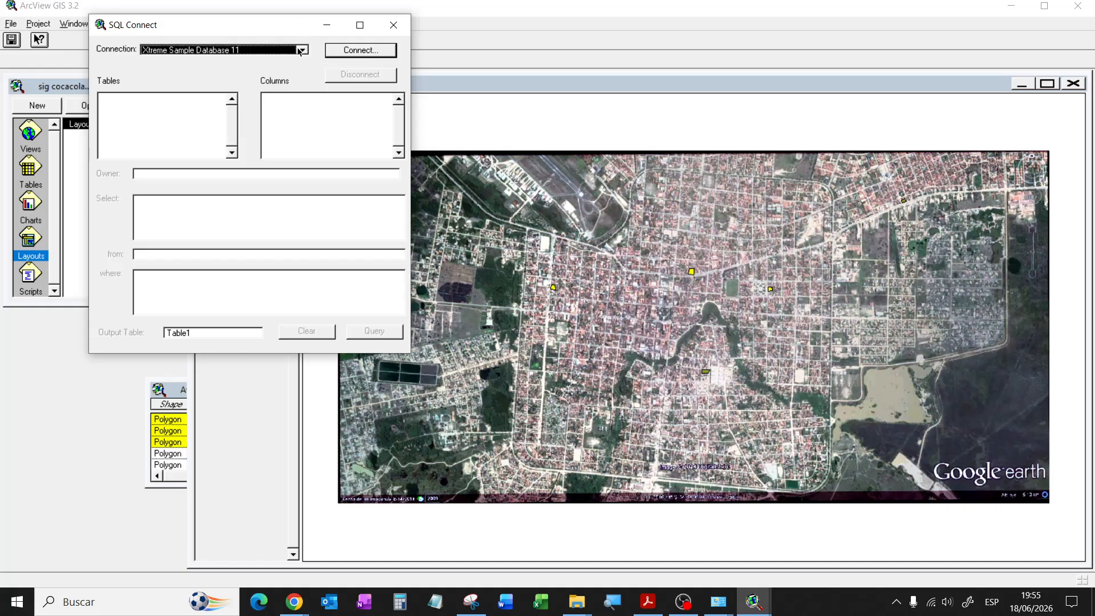
{"action": "left_click", "coordinate": [301, 50]}
{"action": "left_click", "coordinate": [244, 19]}
{"action": "left_click", "coordinate": [394, 25]}
{"action": "left_click", "coordinate": [718, 602]}
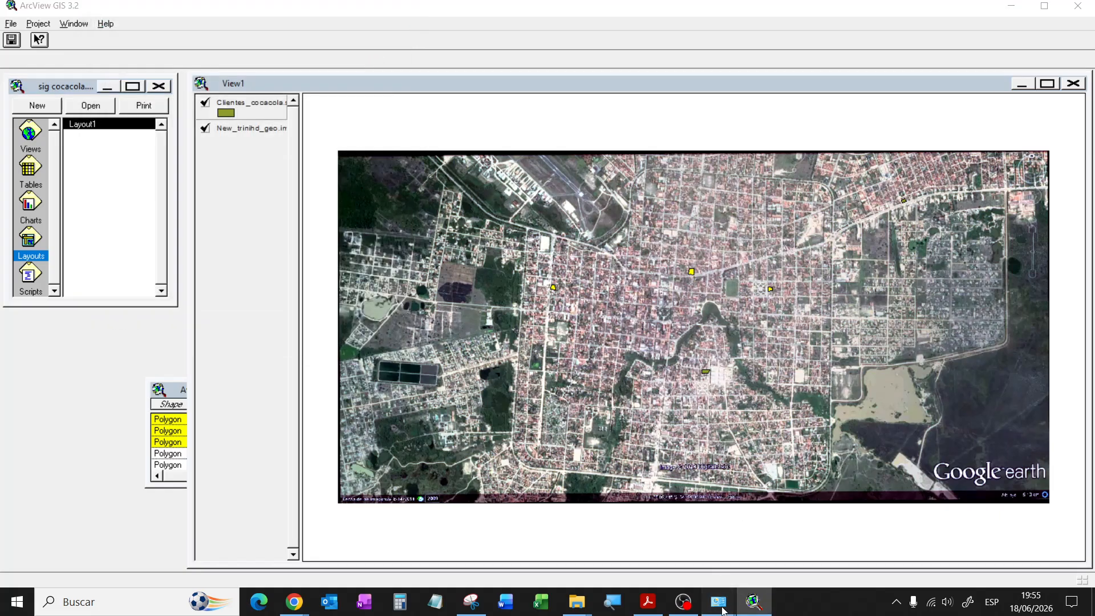
Step: Launch ODBC Data Sources (32-bit), review system DSNs like conbdcocacola, and cancel
{"action": "left_click", "coordinate": [652, 505]}
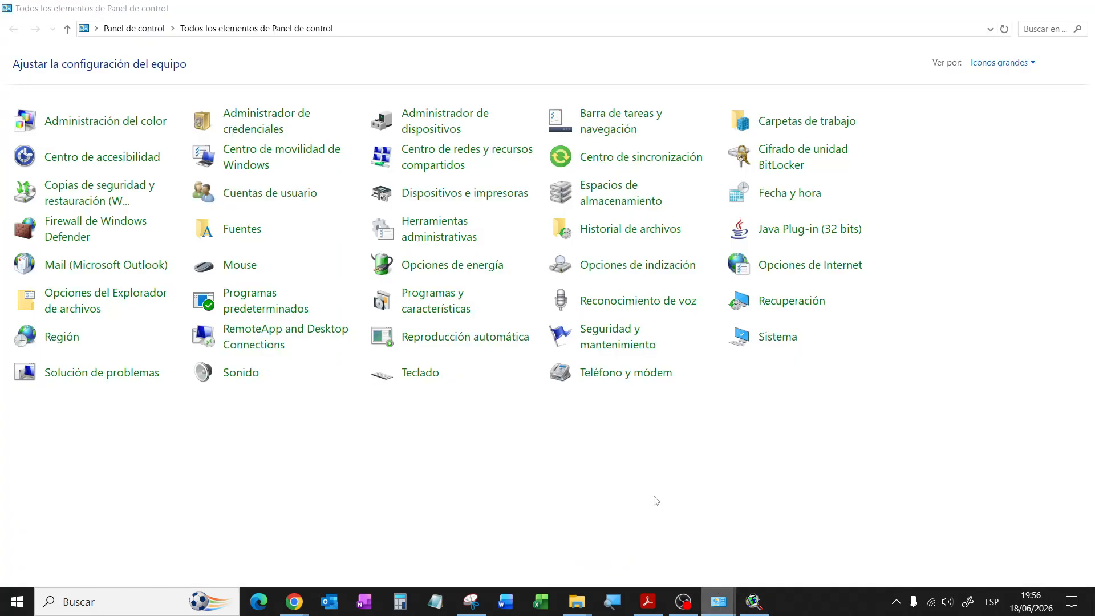
{"action": "left_click", "coordinate": [443, 236]}
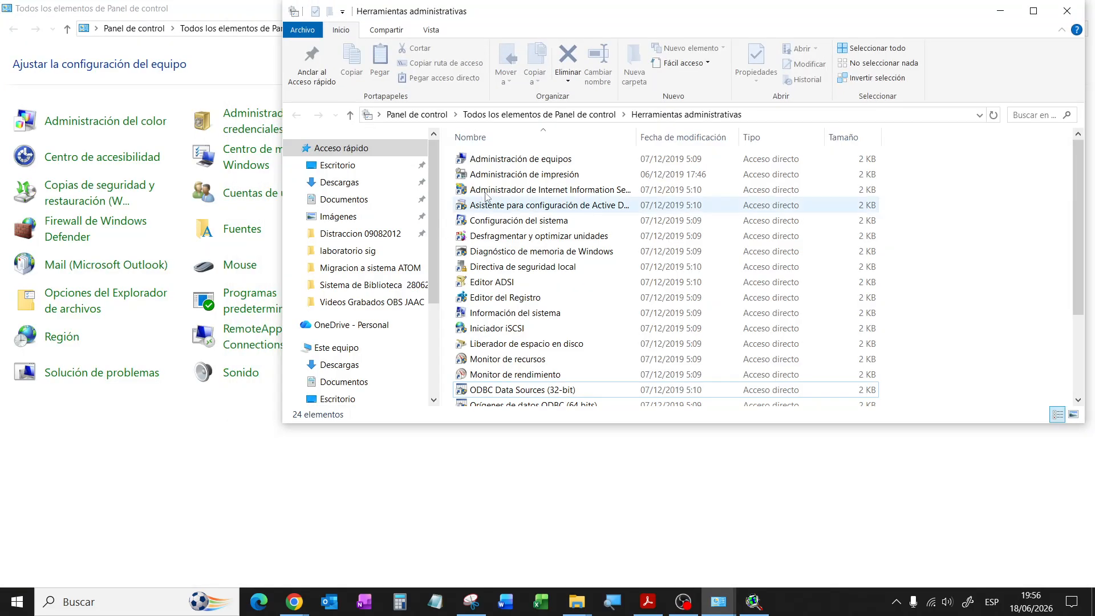
{"action": "double_click", "coordinate": [529, 393]}
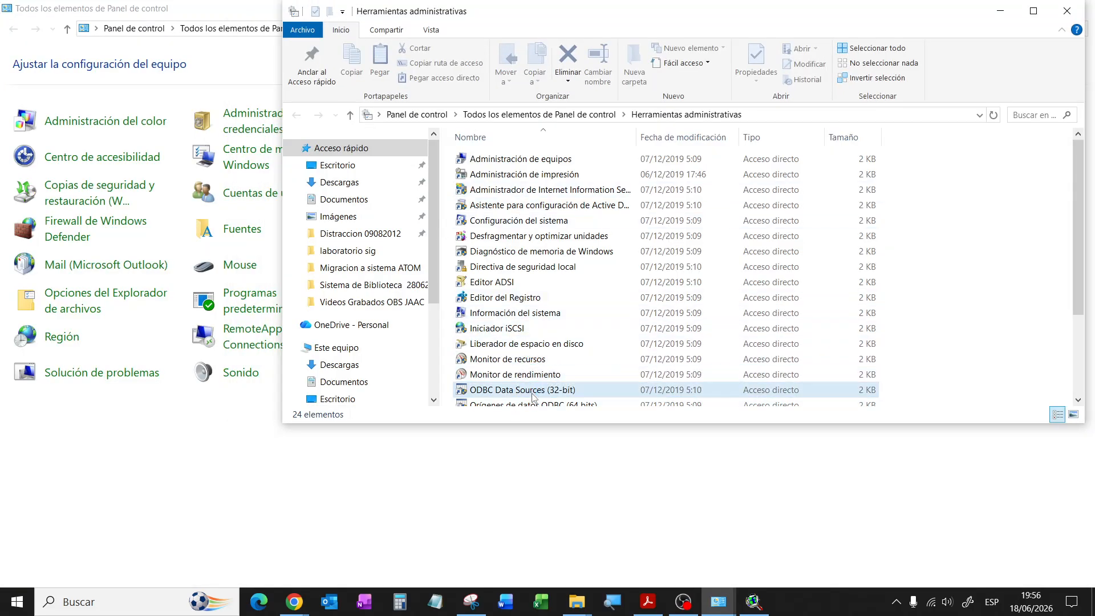
{"action": "left_click", "coordinate": [1034, 17]}
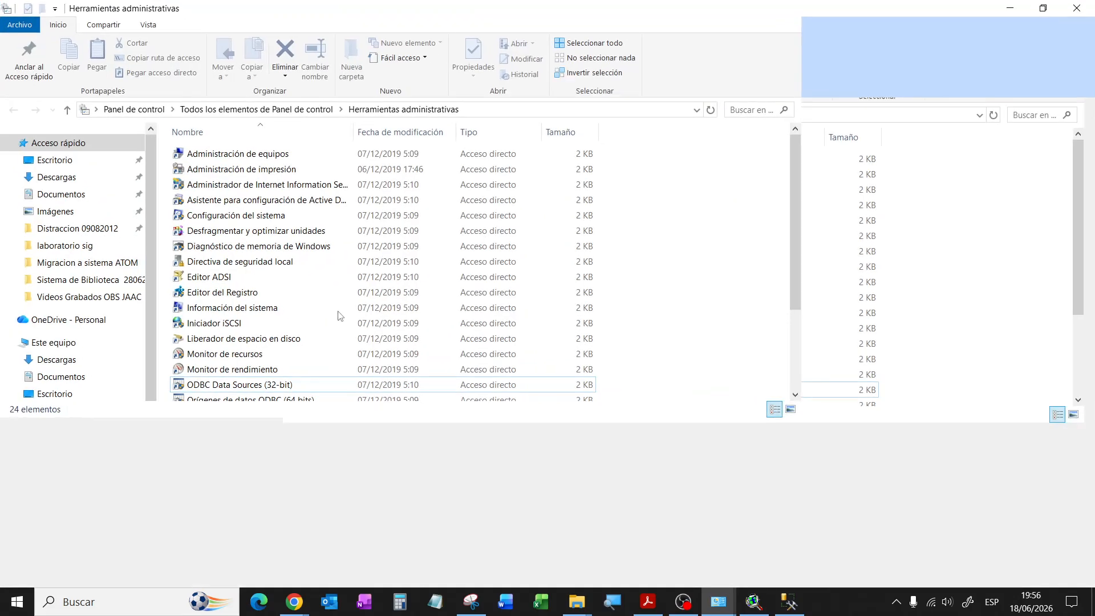
{"action": "double_click", "coordinate": [260, 389]}
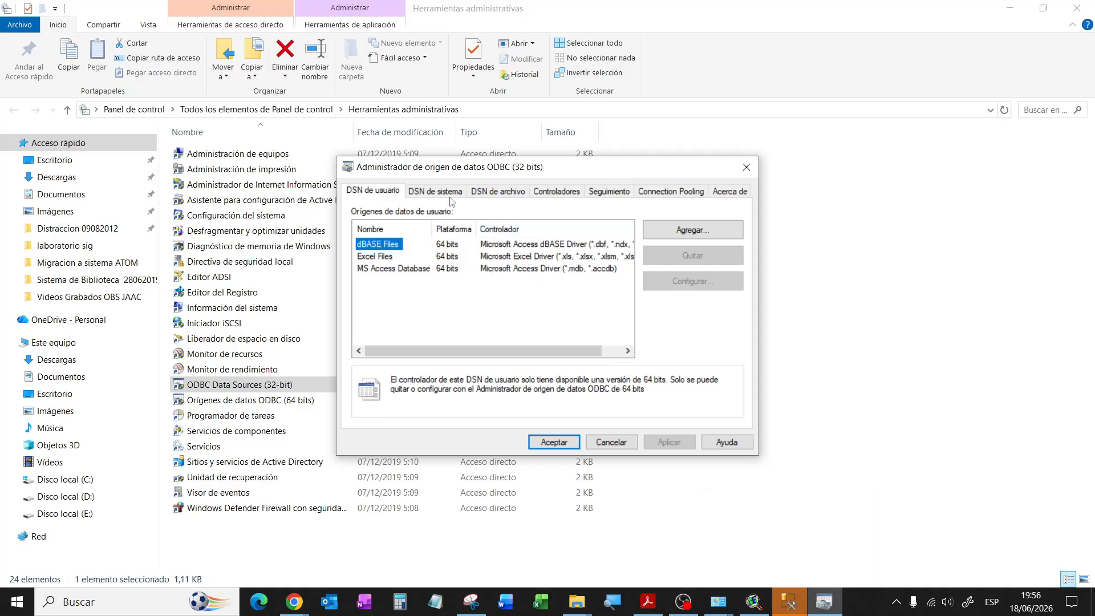
{"action": "left_click", "coordinate": [449, 194]}
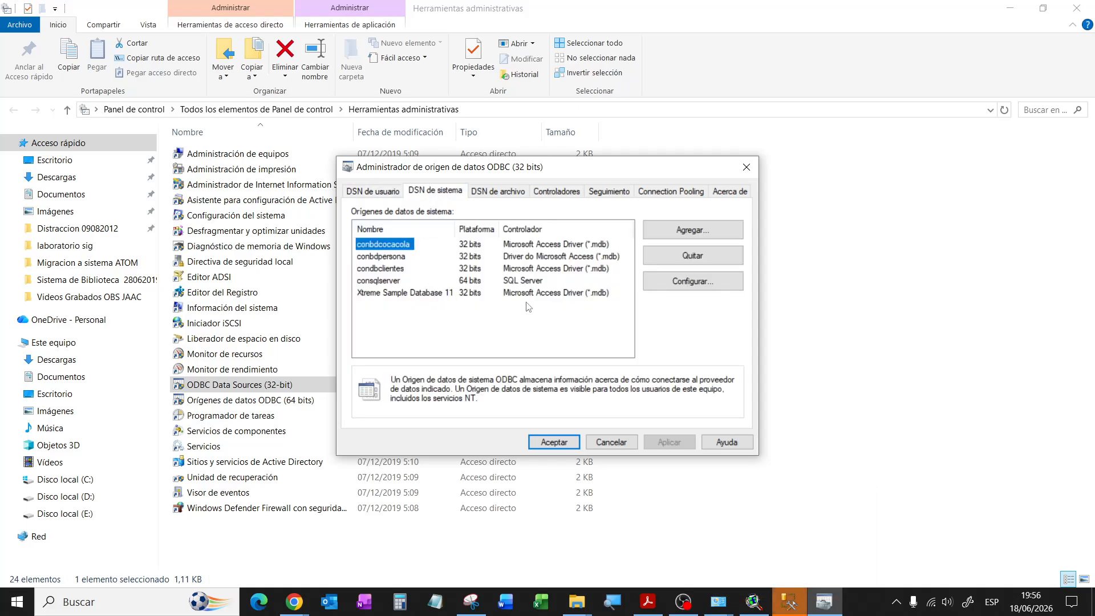
{"action": "left_click", "coordinate": [611, 442]}
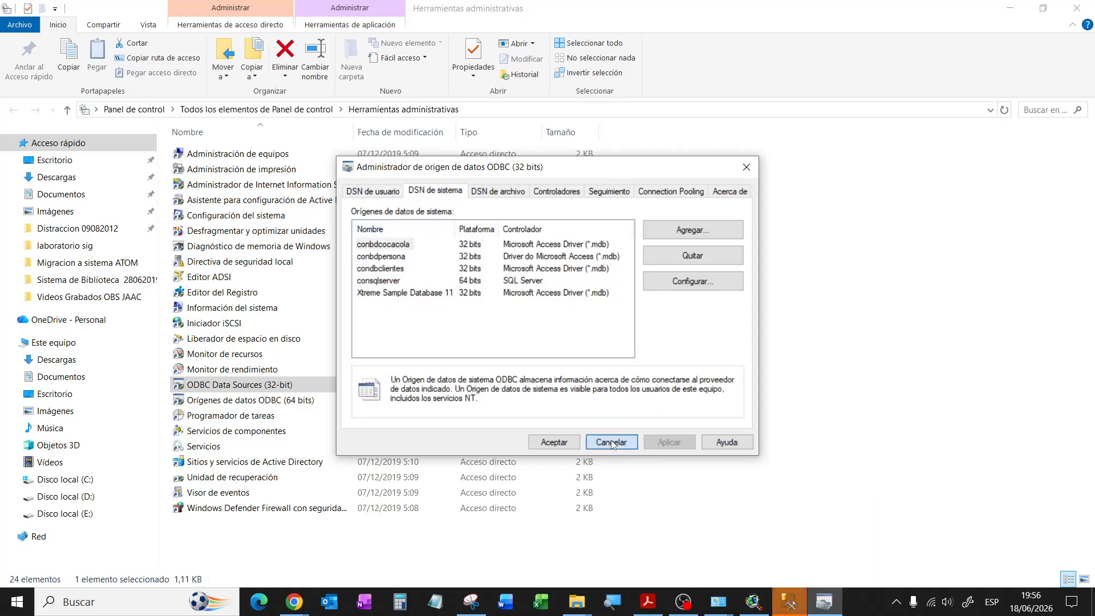
Step: Connect to B9ATTICEP02 using a SQL Server authentication login and password
{"action": "left_click", "coordinate": [790, 602]}
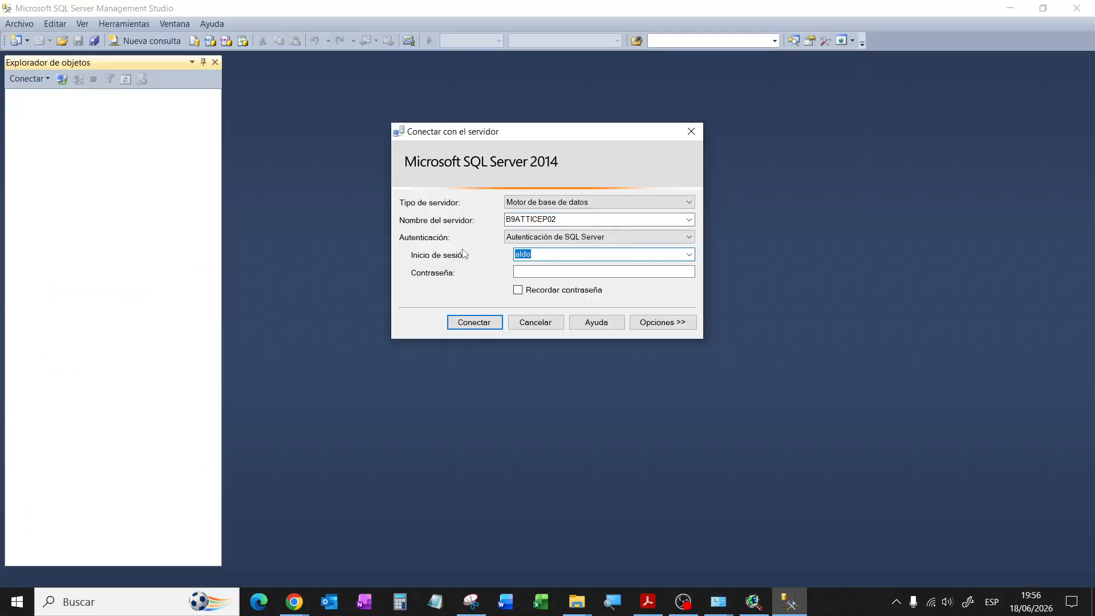
{"action": "type", "text": "sa"}
{"action": "left_click", "coordinate": [527, 271]}
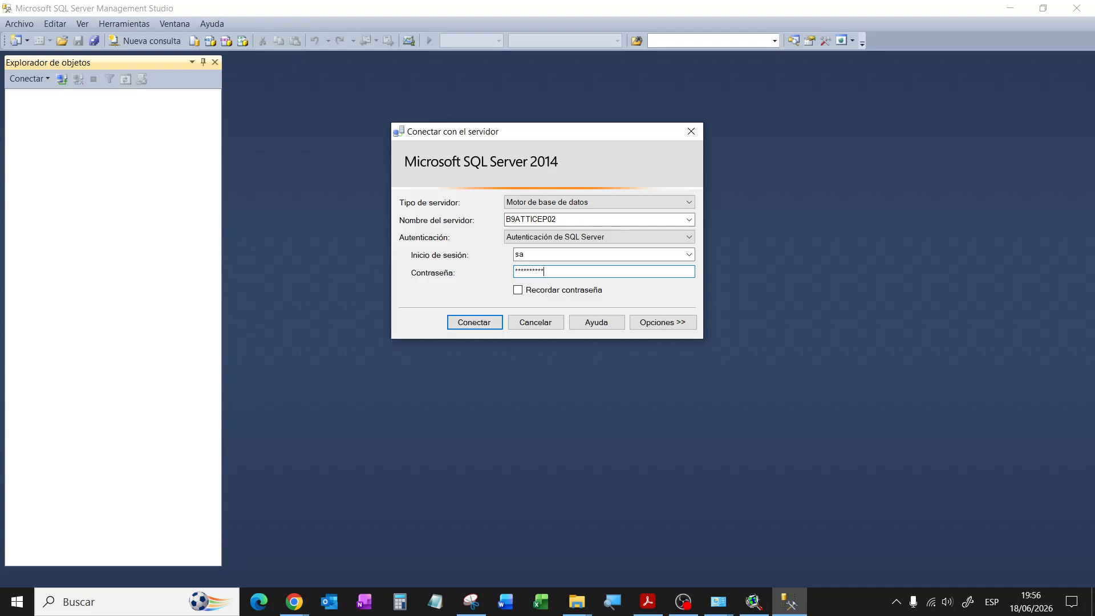
{"action": "left_click", "coordinate": [481, 323]}
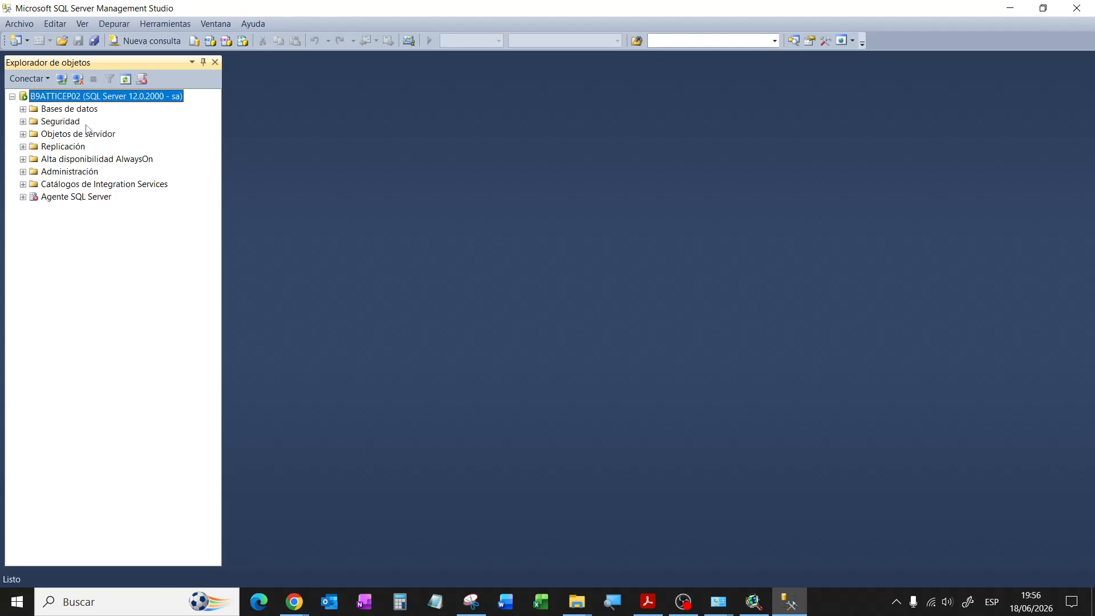
Step: Expand Bases de datos in Object Explorer and bring up its context menu
{"action": "left_click", "coordinate": [23, 109]}
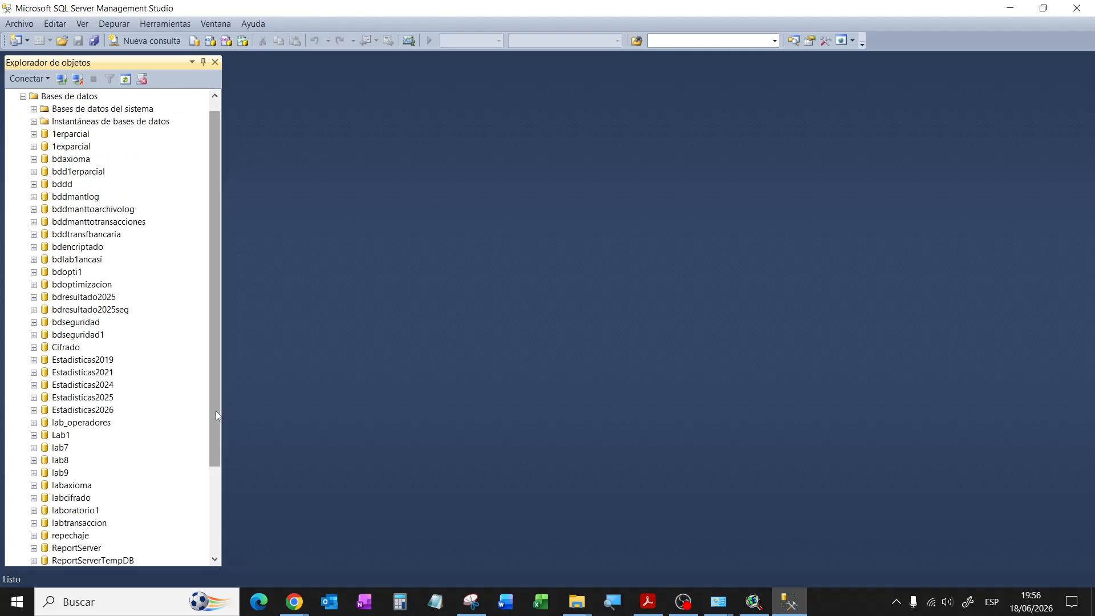
{"action": "left_click_drag", "start_coordinate": [218, 391], "coordinate": [221, 322]}
{"action": "right_click", "coordinate": [90, 112]}
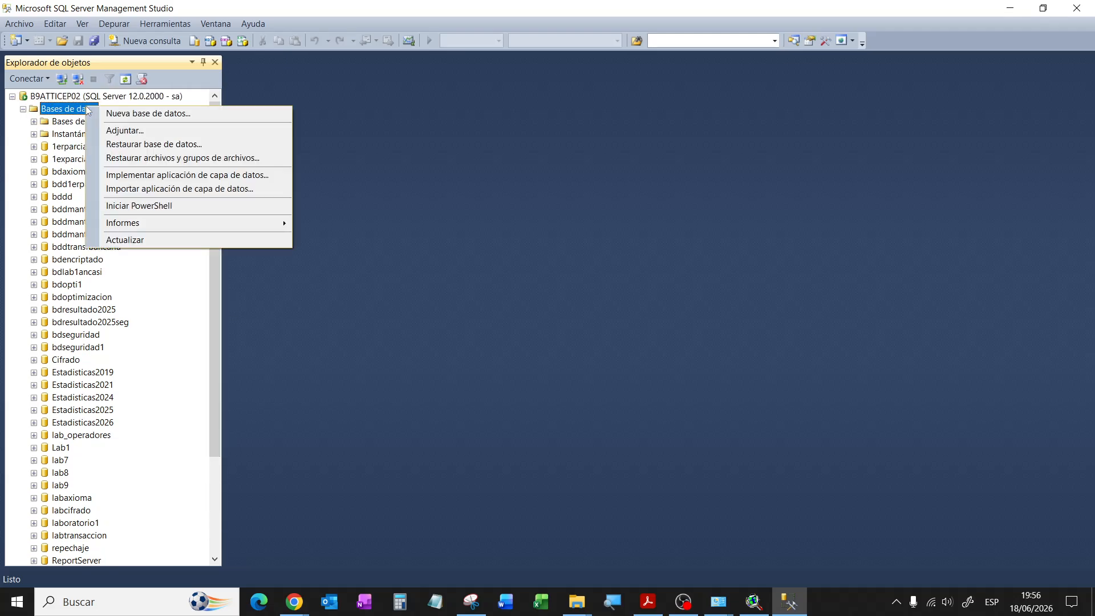
Step: Start a new database and name it bdcocacola
{"action": "left_click", "coordinate": [134, 112]}
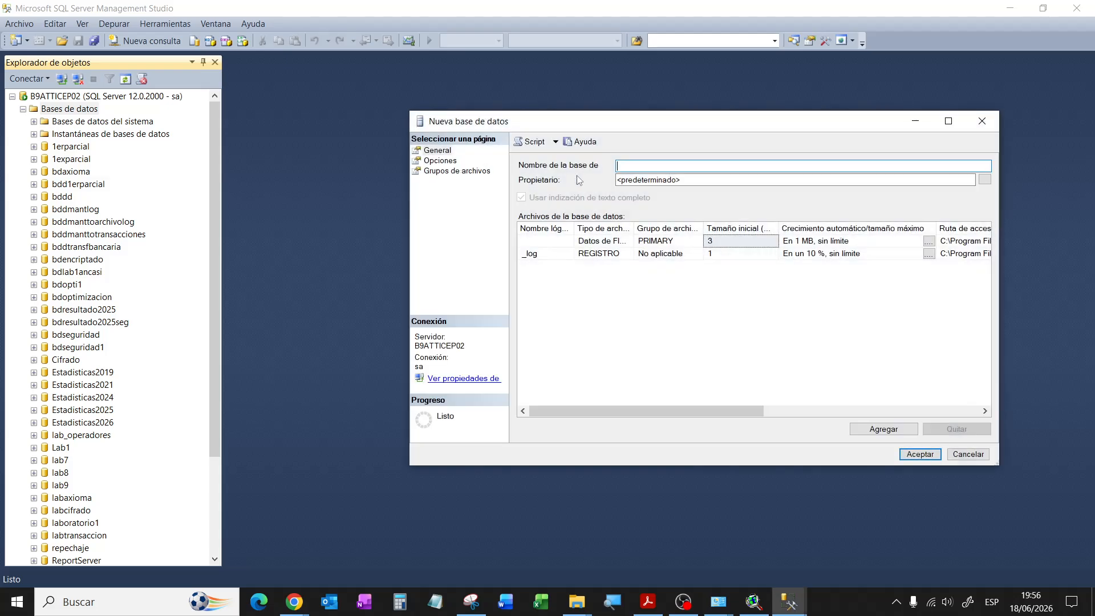
{"action": "type", "text": "bdcocacola"}
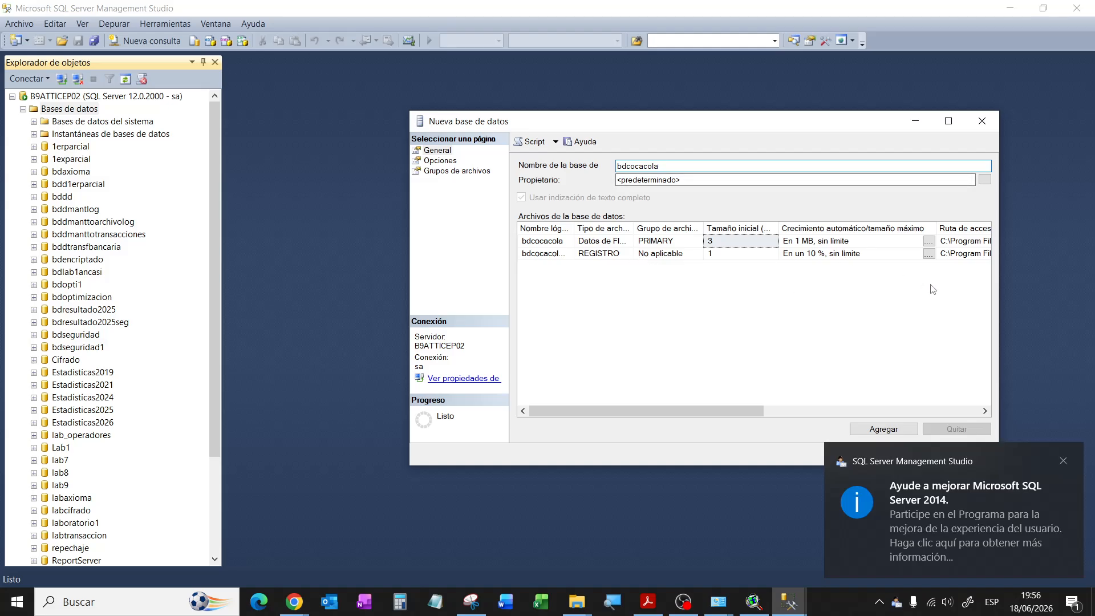
{"action": "left_click_drag", "start_coordinate": [758, 408], "coordinate": [946, 400]}
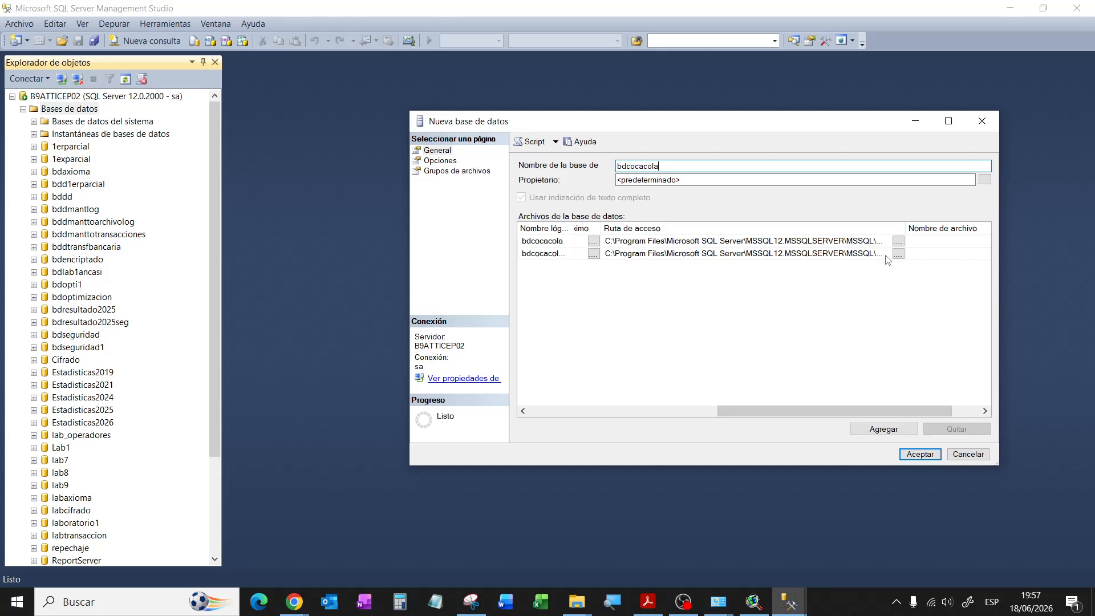
Step: Set both the data and log file paths to C:\laboratorio sig
{"action": "left_click", "coordinate": [897, 242]}
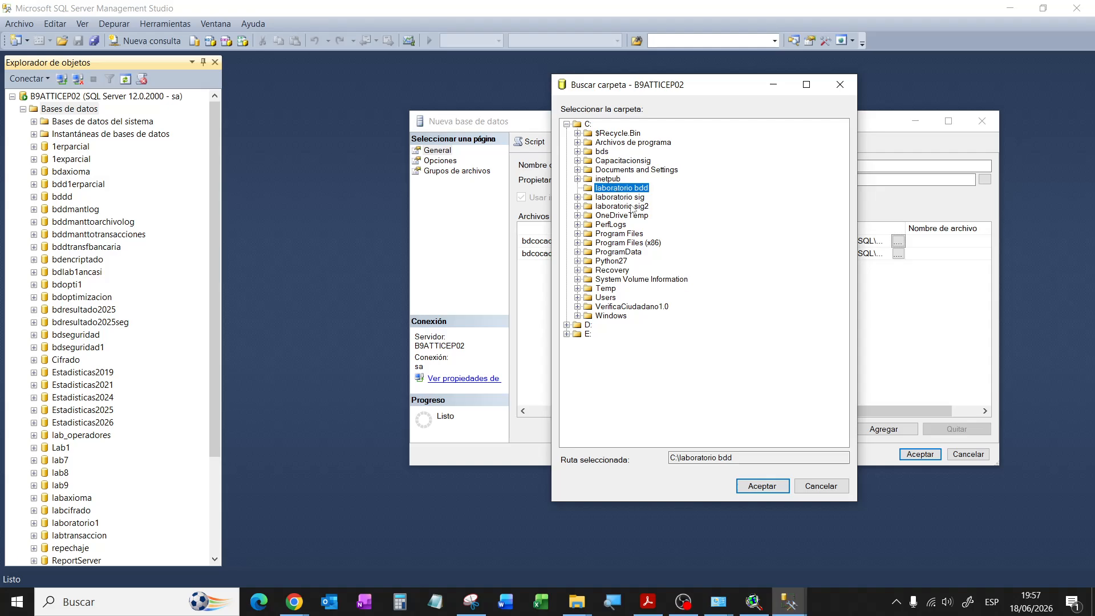
{"action": "left_click", "coordinate": [604, 198]}
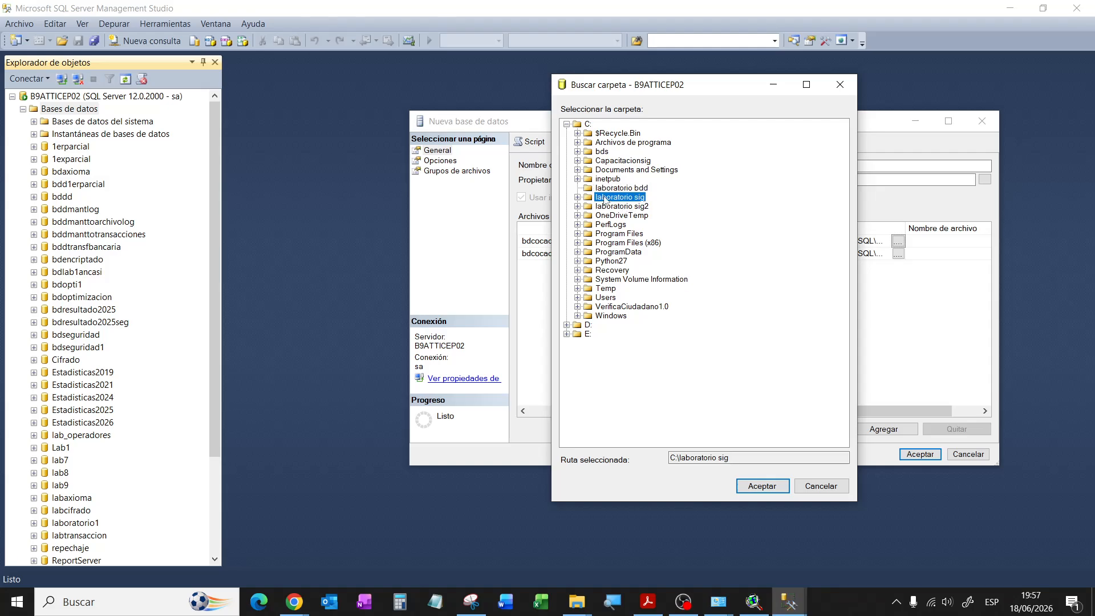
{"action": "left_click", "coordinate": [762, 486]}
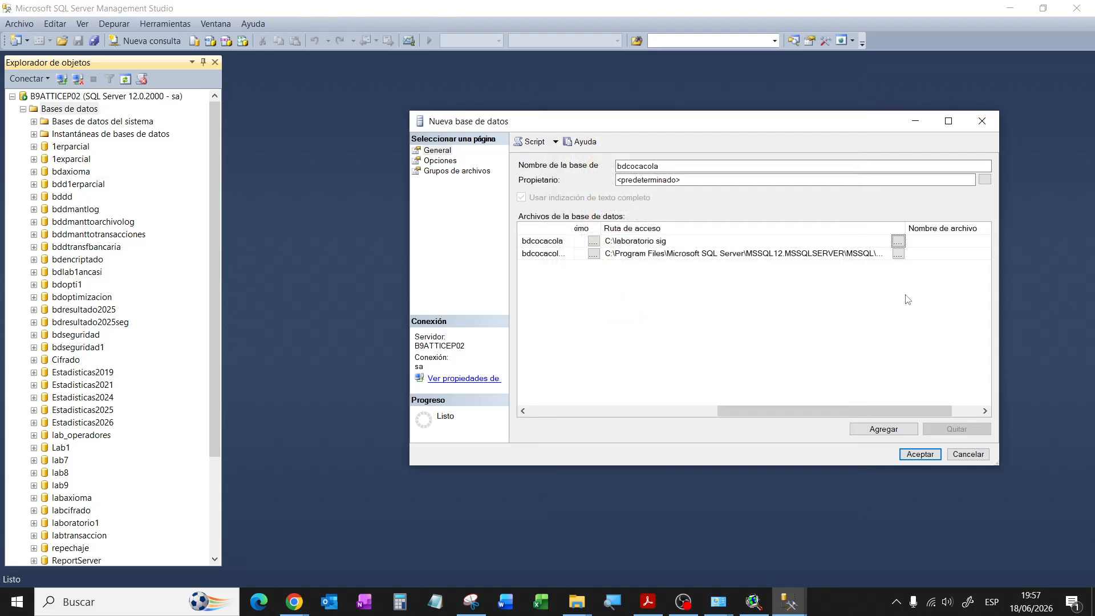
{"action": "left_click", "coordinate": [898, 253]}
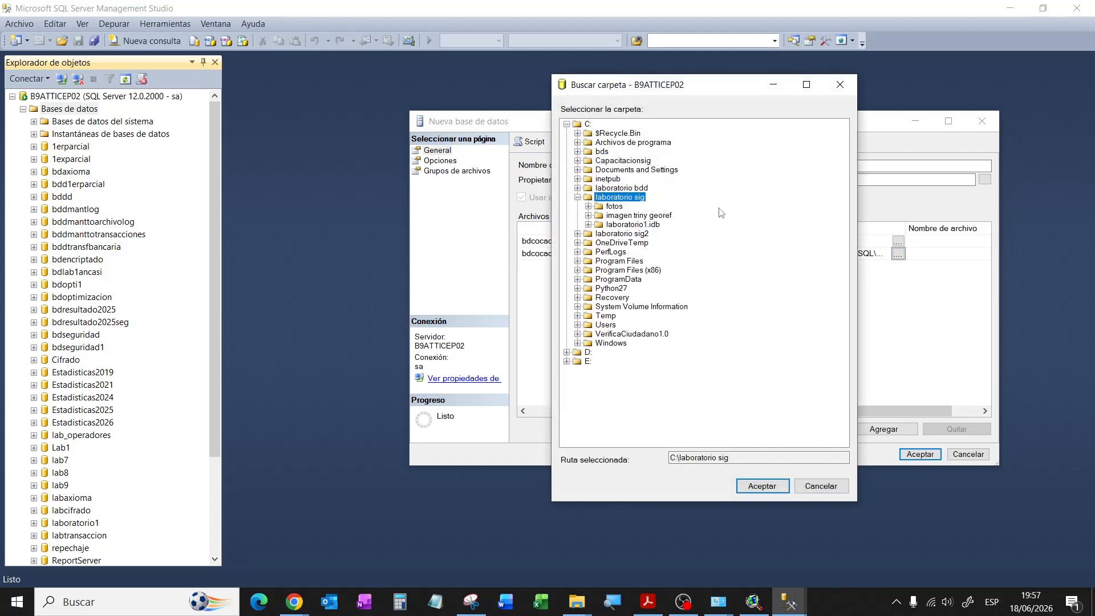
{"action": "left_click", "coordinate": [762, 485]}
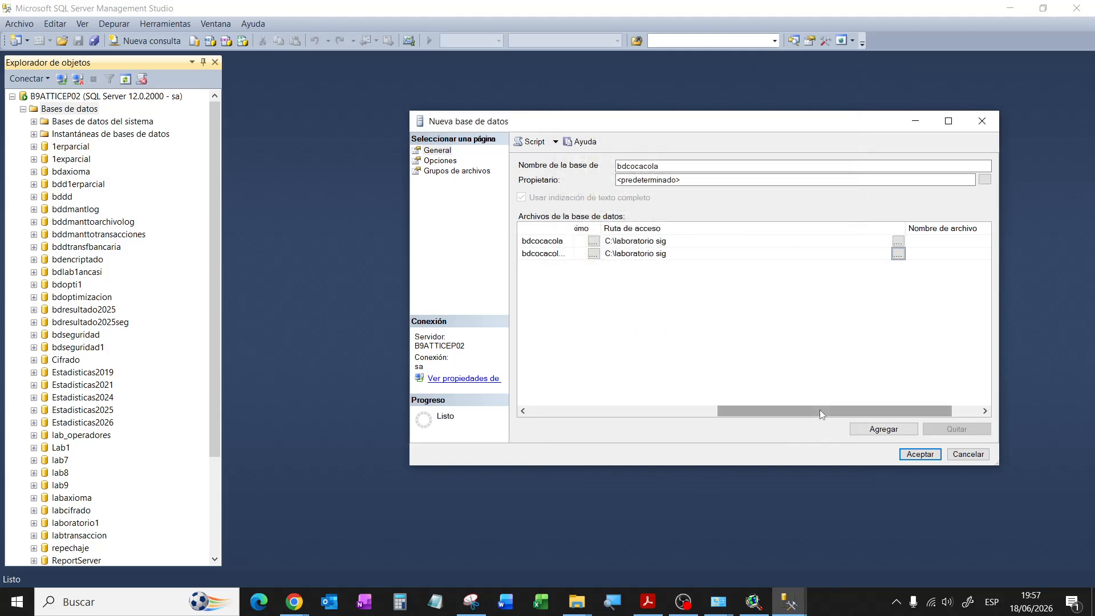
{"action": "left_click_drag", "start_coordinate": [820, 410], "coordinate": [587, 424]}
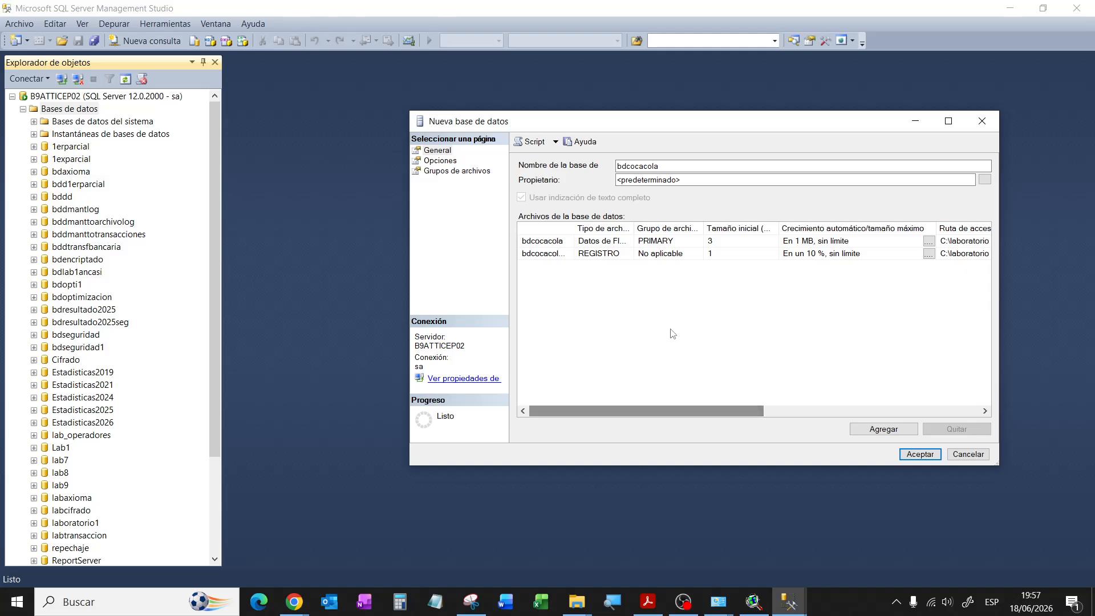
Step: Create bdcocacola, refresh the database list, expand its Tablas folder and right-click it
{"action": "left_click", "coordinate": [906, 457]}
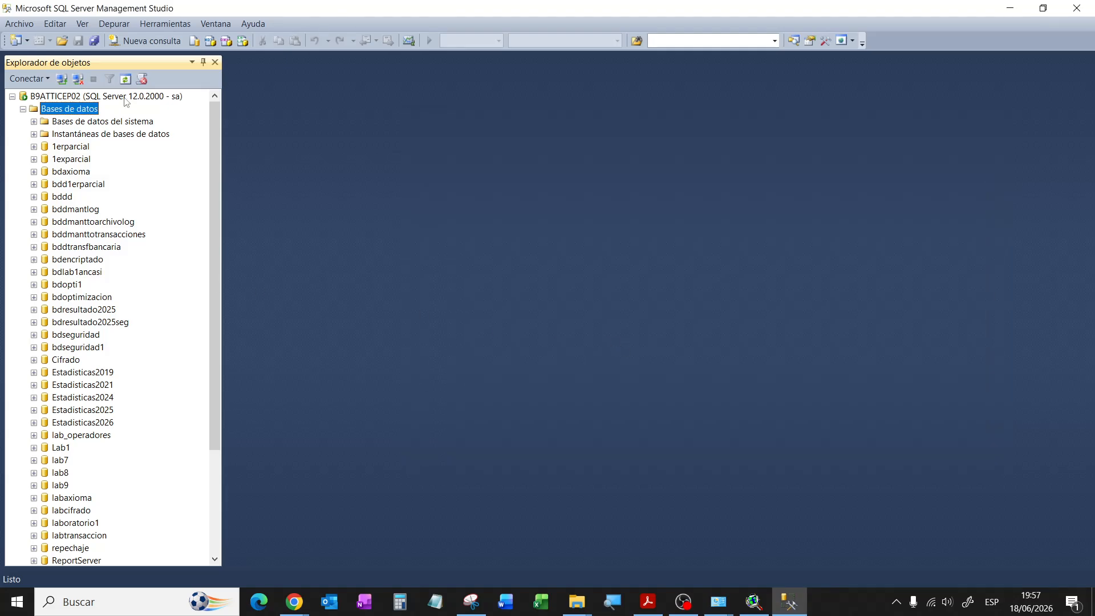
{"action": "left_click", "coordinate": [124, 79]}
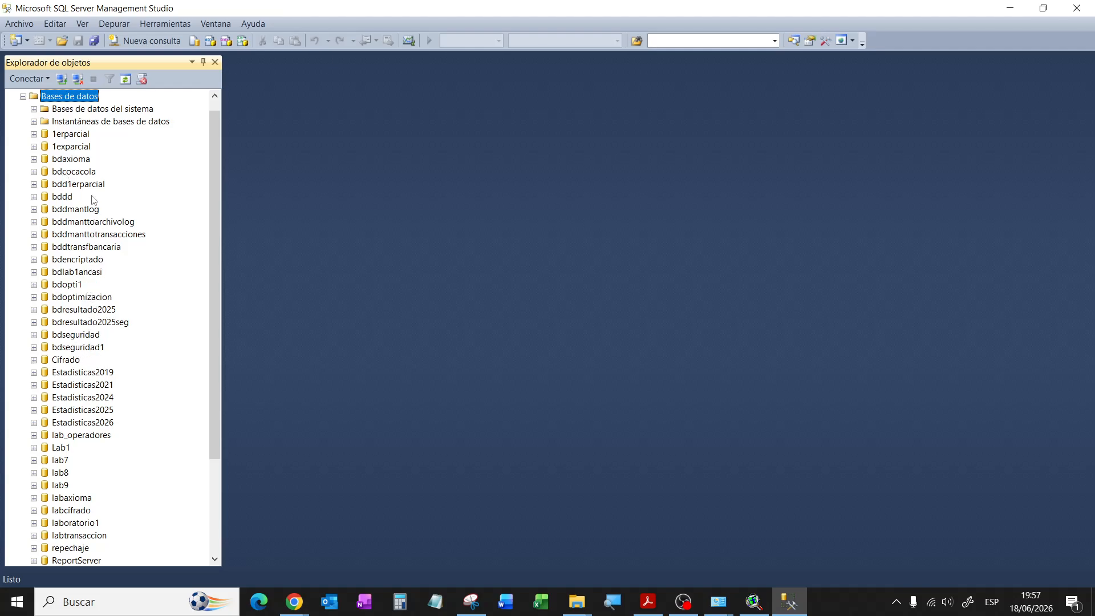
{"action": "left_click", "coordinate": [82, 172]}
{"action": "left_click", "coordinate": [34, 172]}
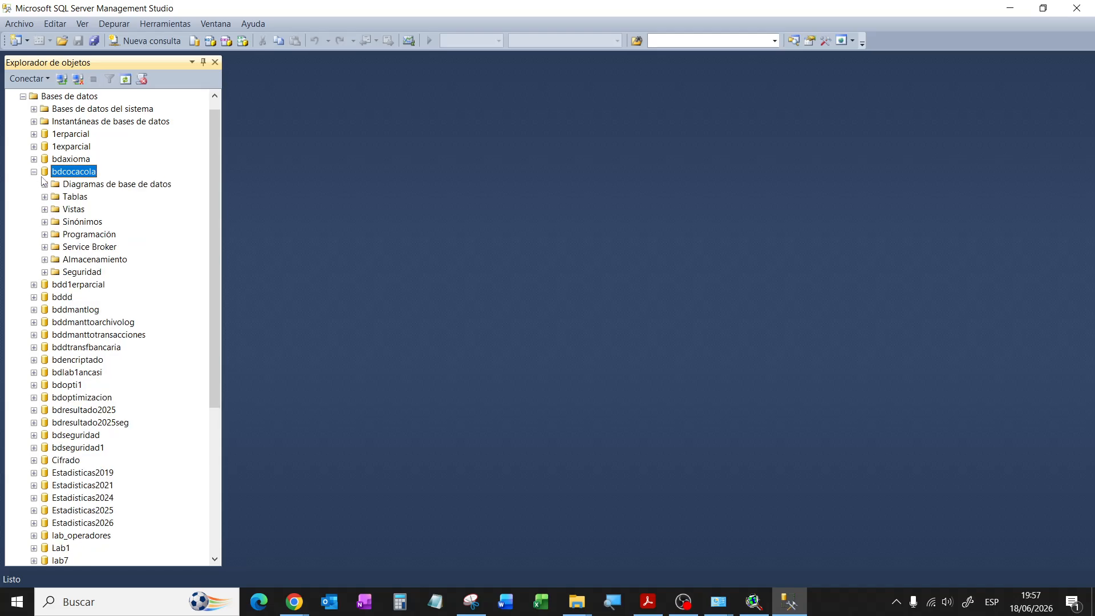
{"action": "left_click", "coordinate": [45, 197]}
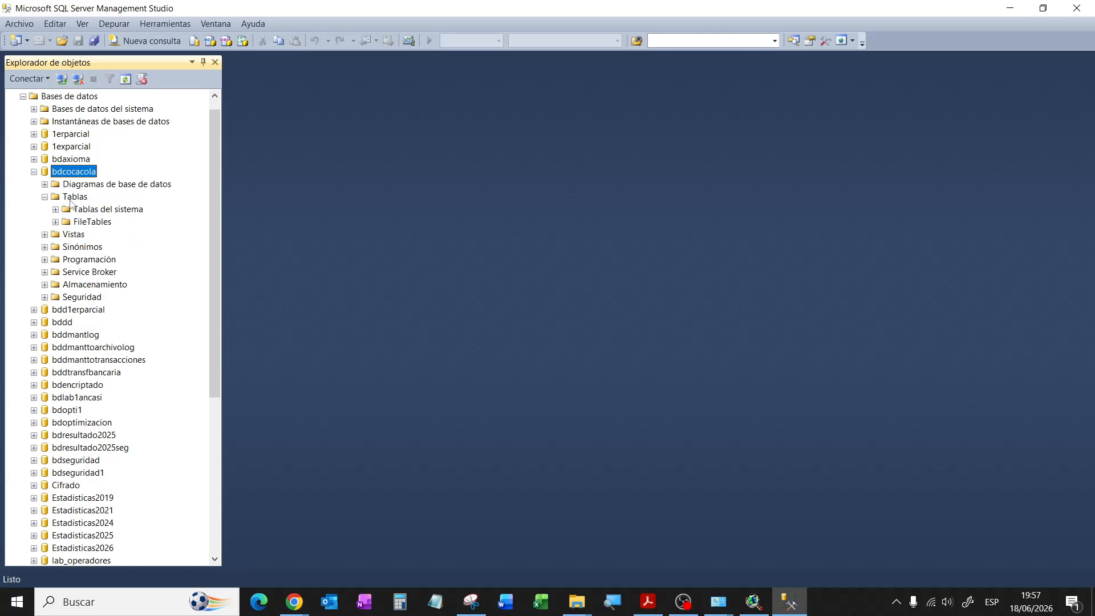
{"action": "right_click", "coordinate": [75, 200]}
Step: Start a new table with first column ci, type smallint, nulls disallowed
{"action": "mouse_move", "coordinate": [142, 205]}
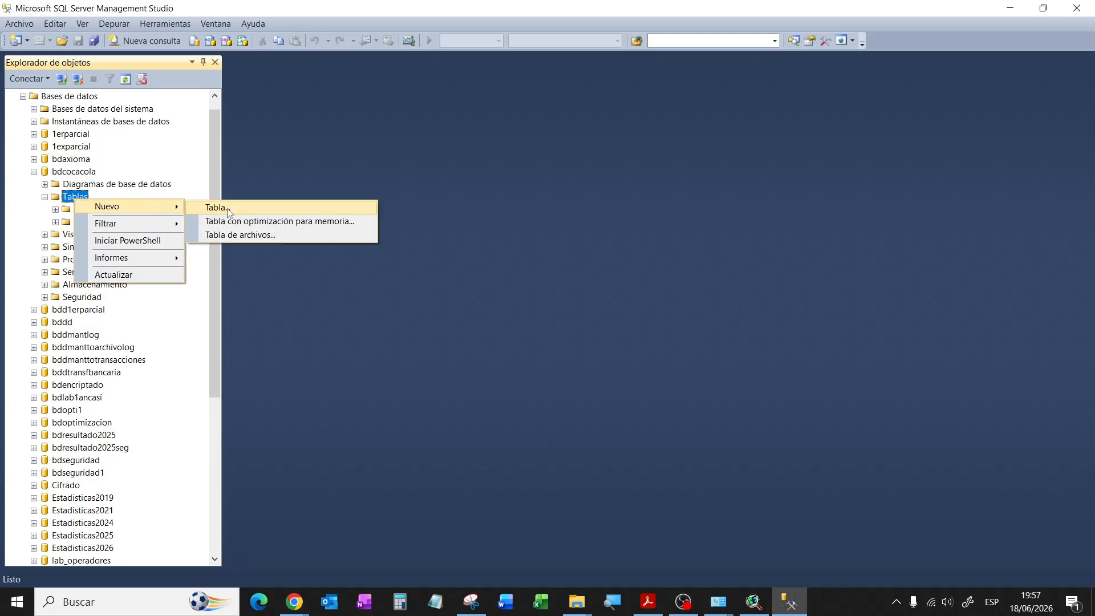
{"action": "left_click", "coordinate": [217, 207]}
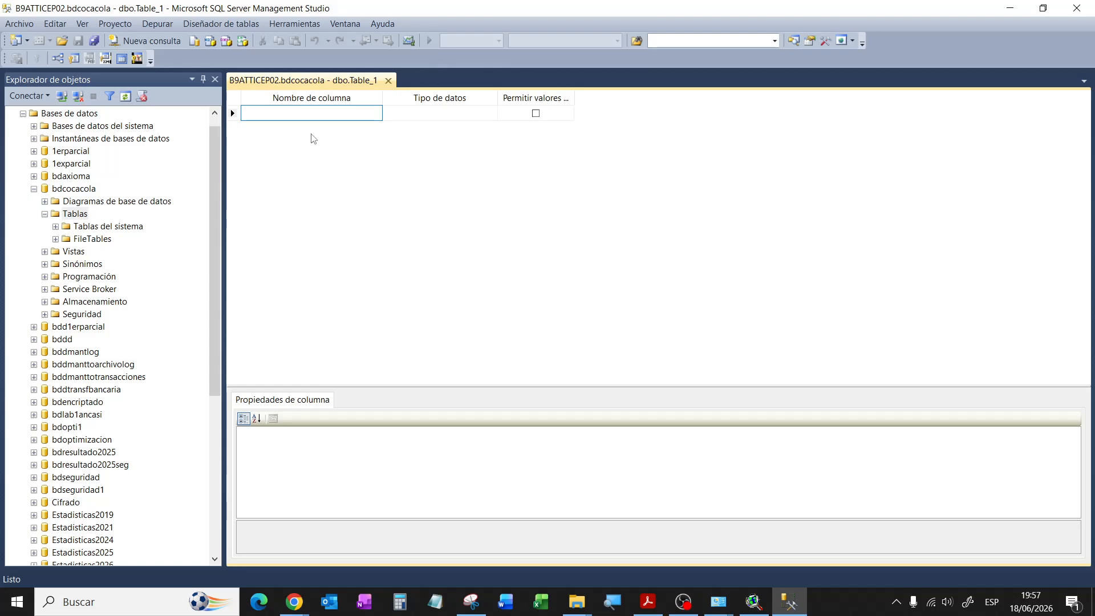
{"action": "type", "text": "id"}
{"action": "key", "text": "Tab"}
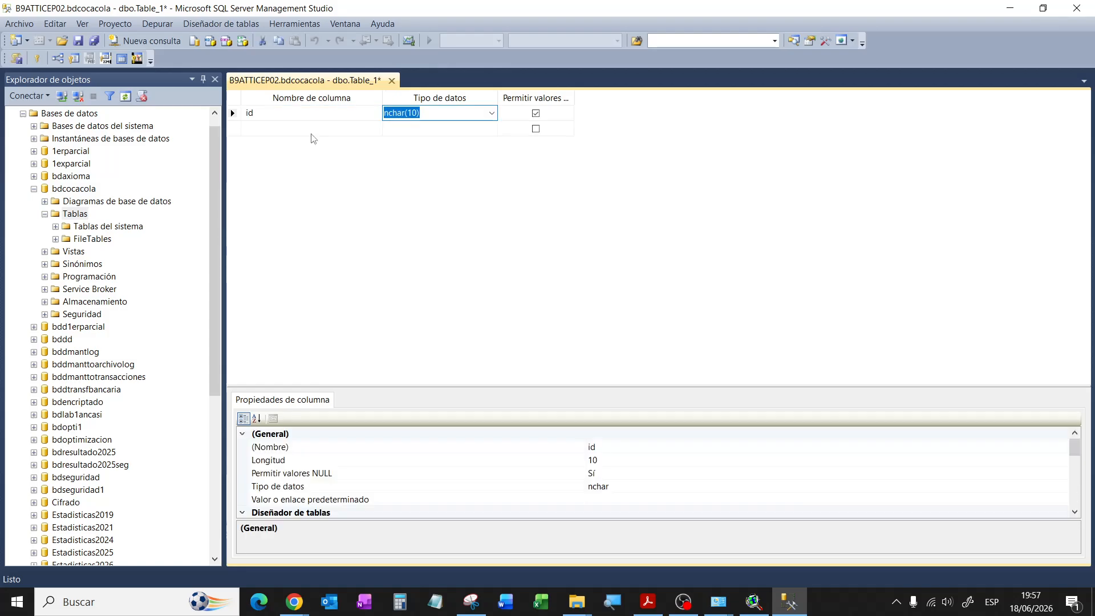
{"action": "left_click", "coordinate": [272, 113]}
{"action": "left_click_drag", "start_coordinate": [266, 113], "coordinate": [226, 113]}
{"action": "type", "text": "ci"}
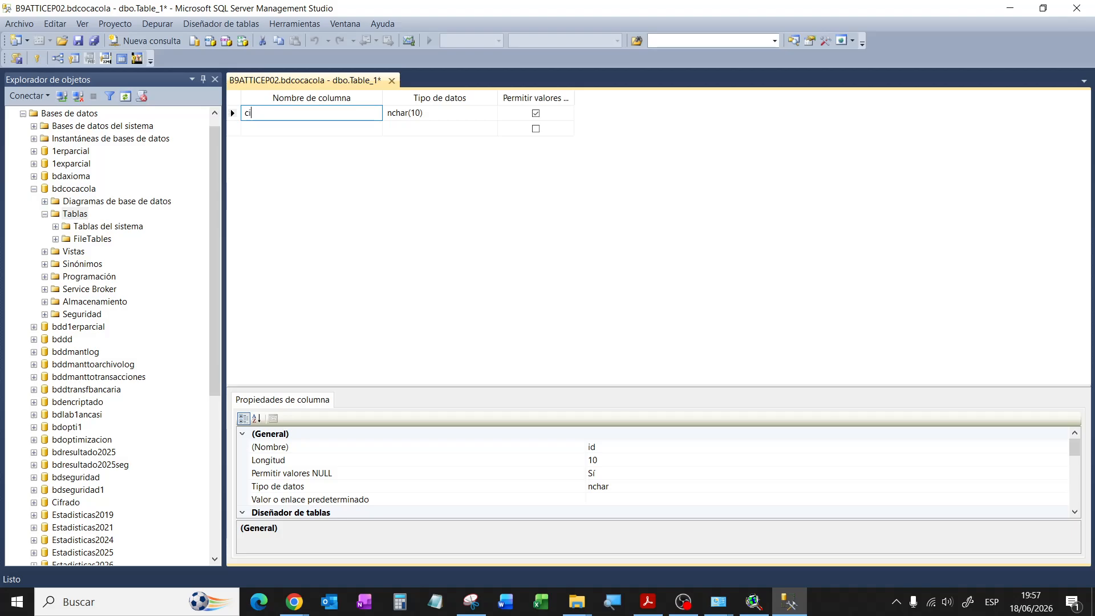
{"action": "left_click", "coordinate": [450, 113]}
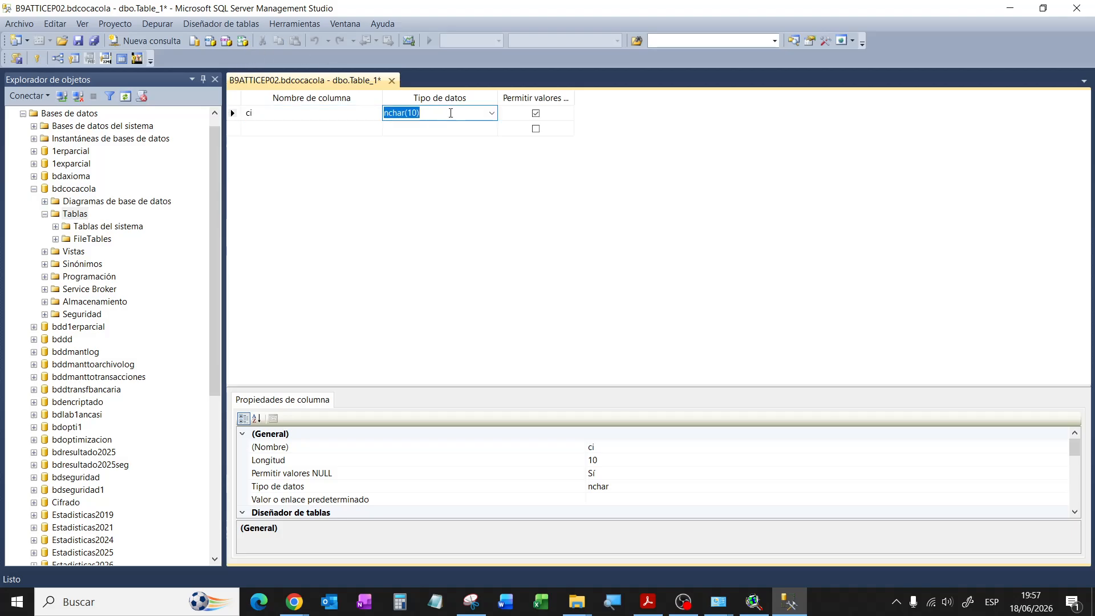
{"action": "left_click", "coordinate": [492, 114]}
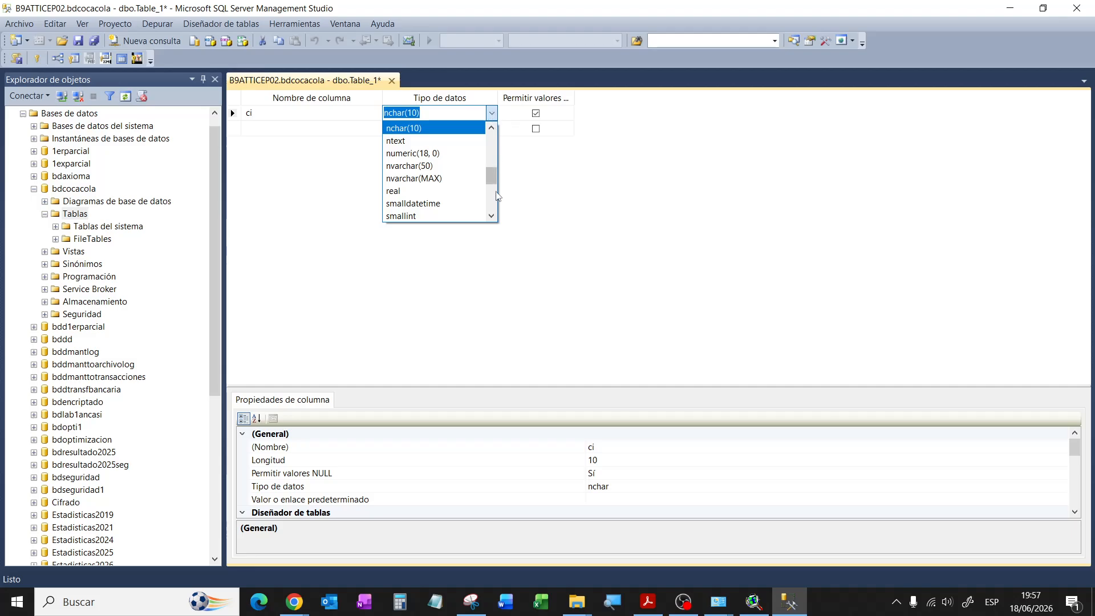
{"action": "left_click", "coordinate": [425, 216]}
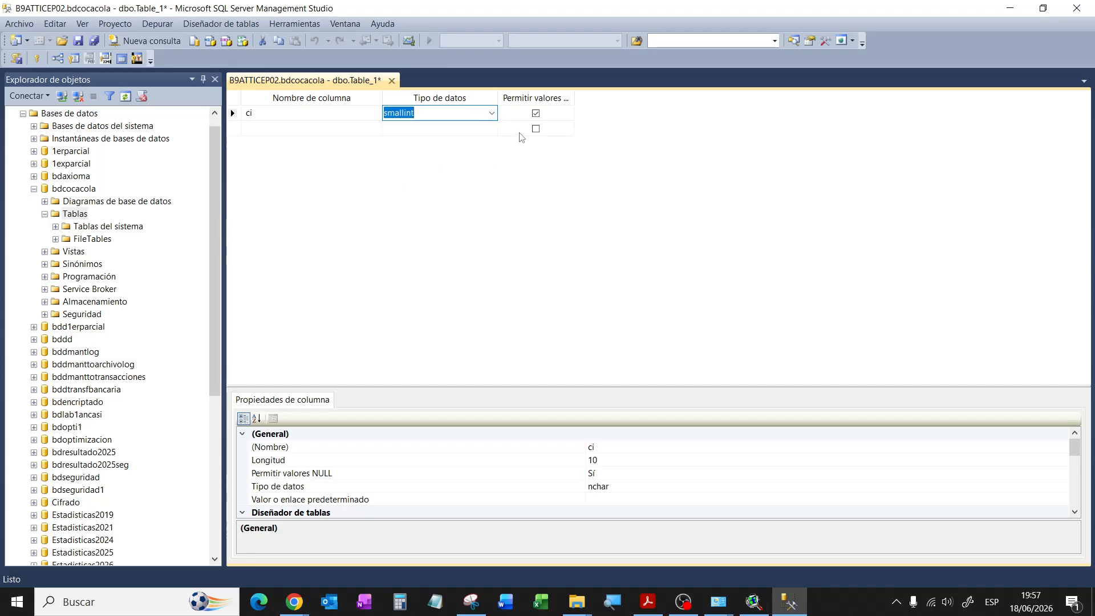
{"action": "left_click", "coordinate": [536, 113]}
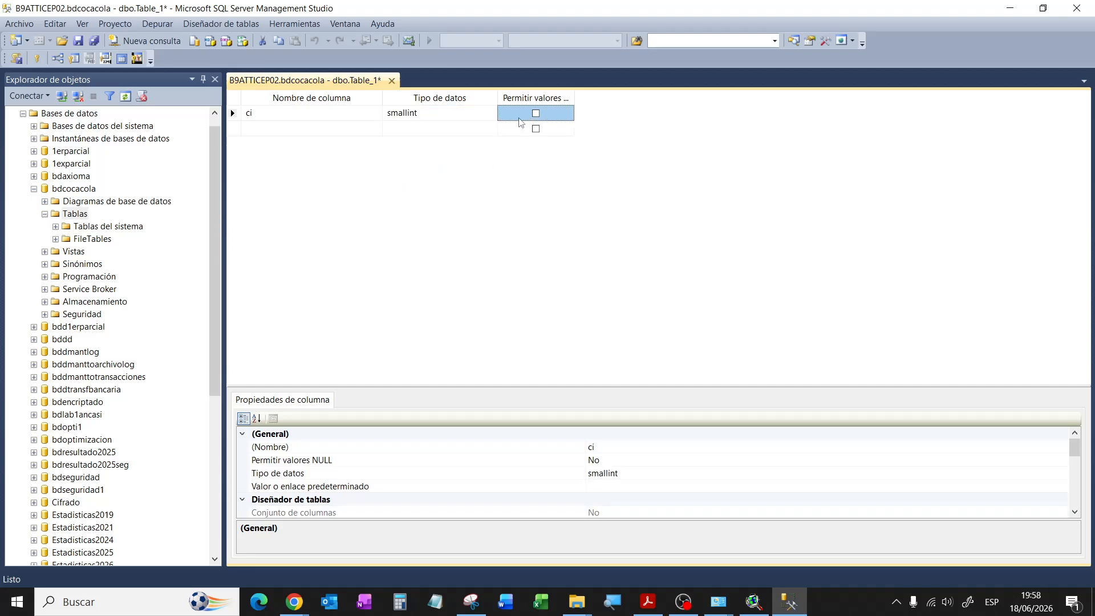
Step: Add columns apellido varchar(50) and edad smallint
{"action": "left_click", "coordinate": [297, 131]}
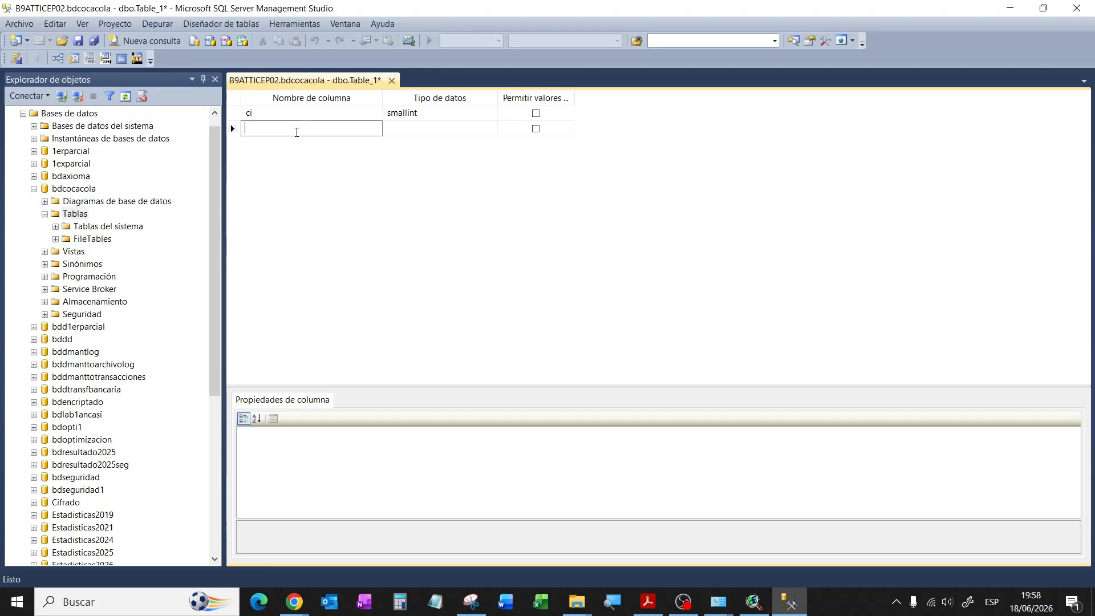
{"action": "type", "text": "apellido"}
{"action": "key", "text": "Tab"}
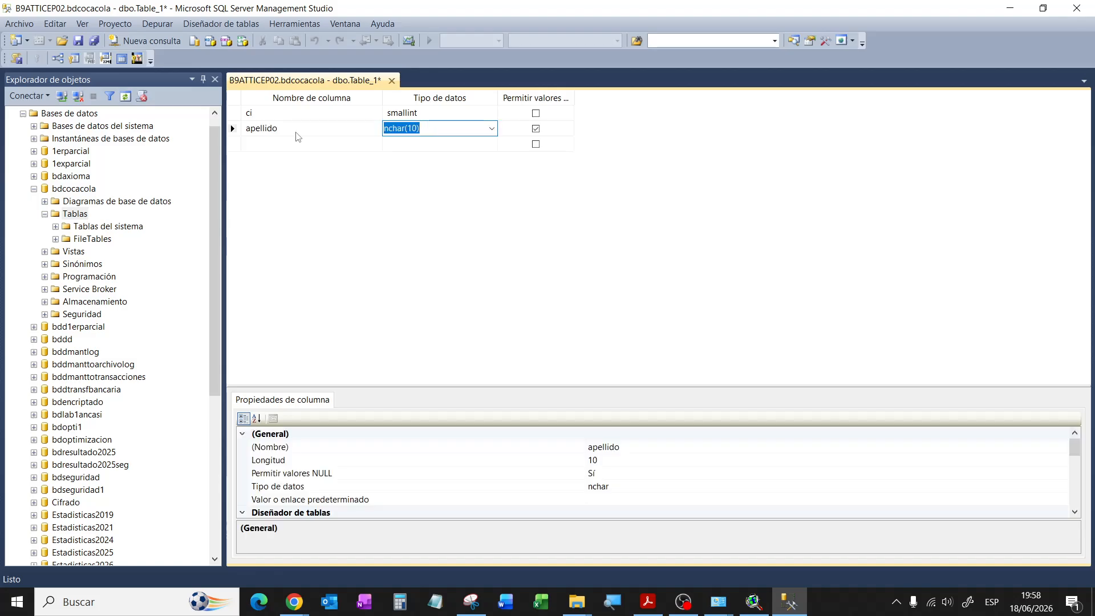
{"action": "type", "text": "varcha"}
{"action": "left_click", "coordinate": [296, 139]}
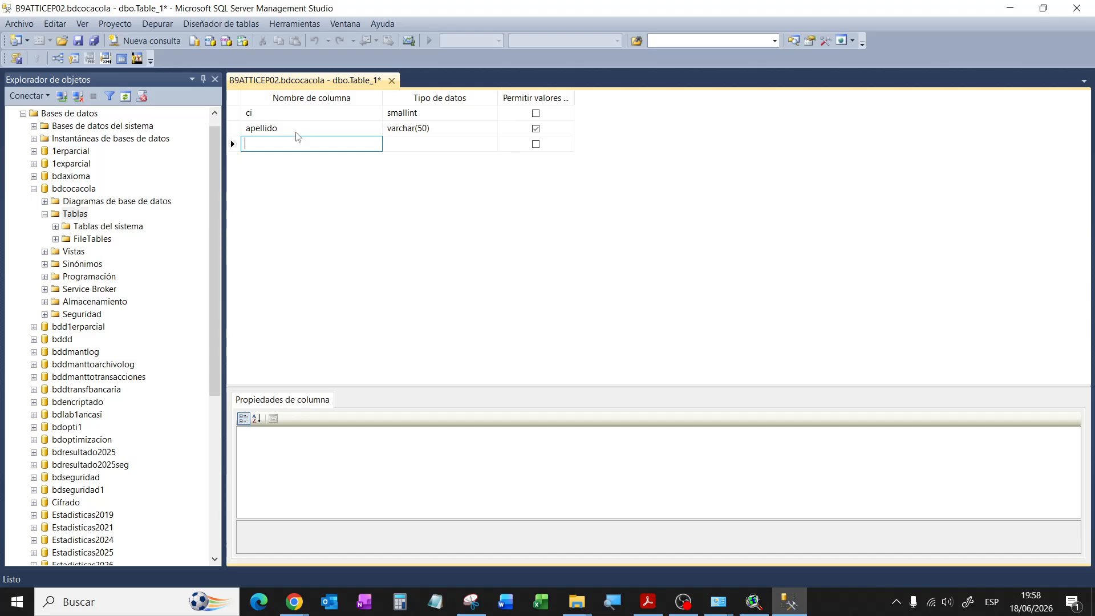
{"action": "type", "text": "edad"}
{"action": "key", "text": "Tab"}
{"action": "type", "text": "smalld"}
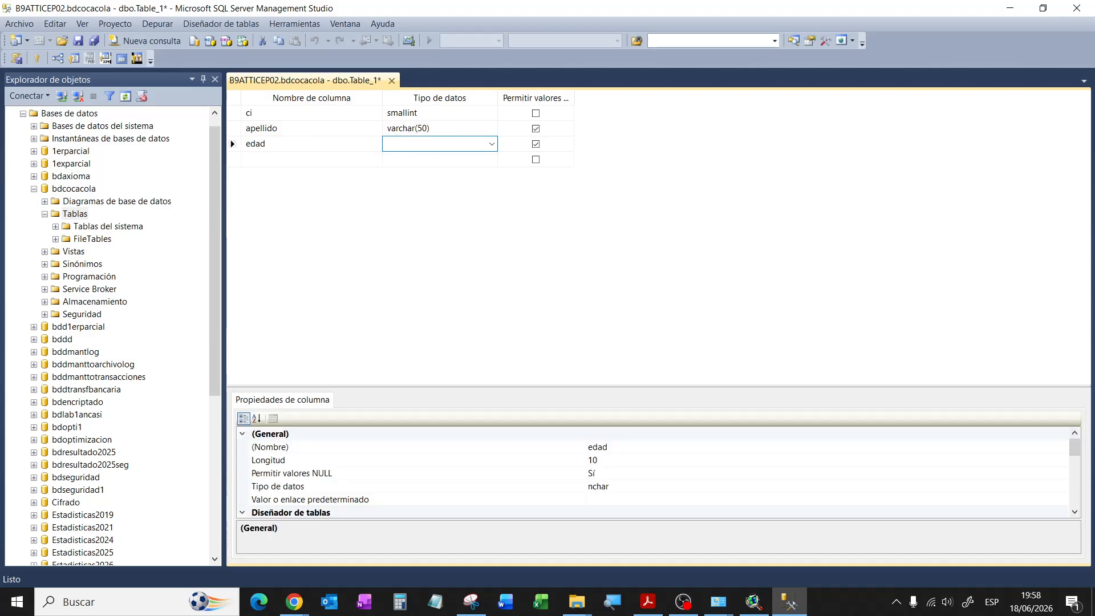
{"action": "type", "text": "int"}
{"action": "key", "text": "Tab"}
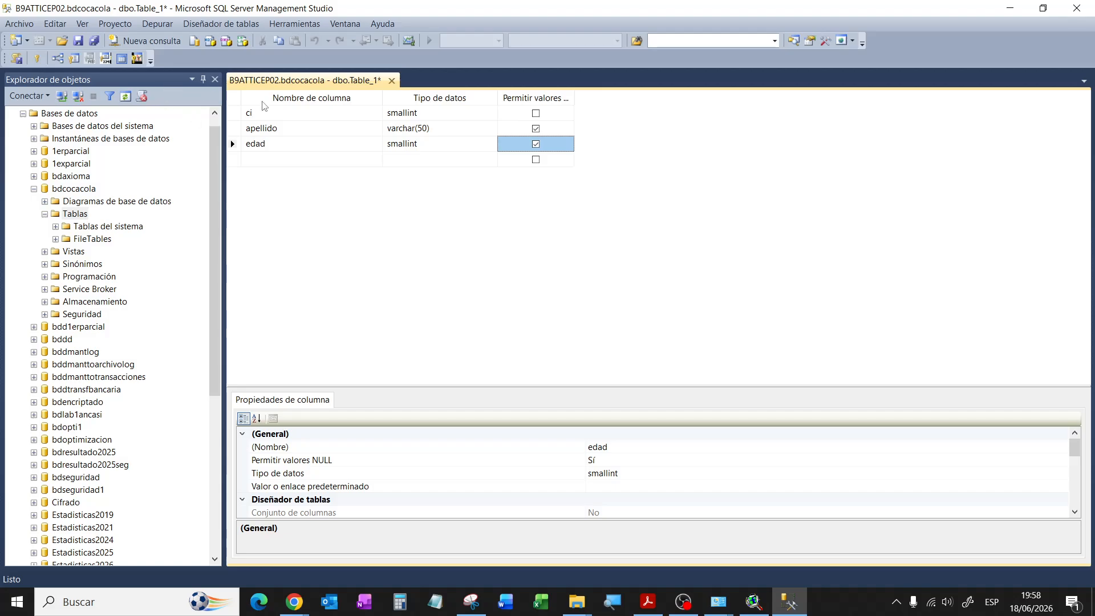
Step: Save the new table under the name clientes
{"action": "left_click", "coordinate": [78, 41]}
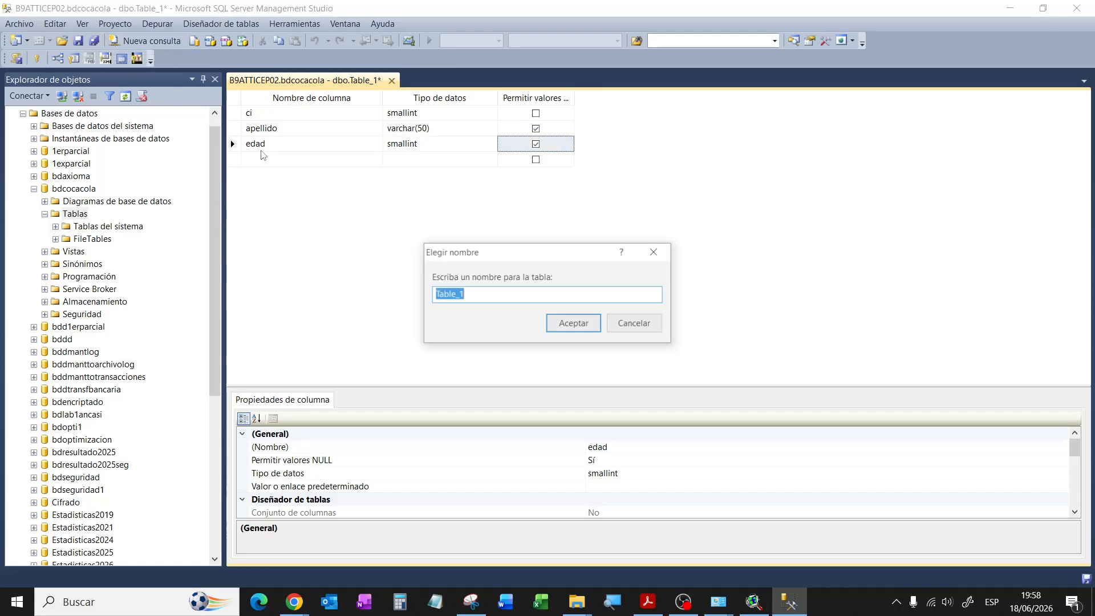
{"action": "type", "text": "client"}
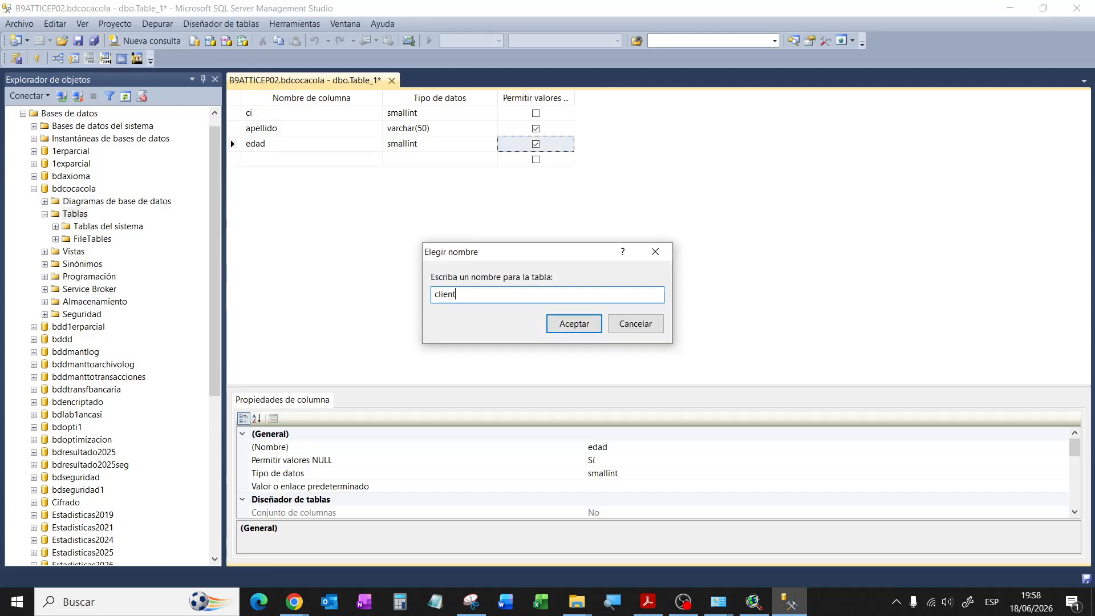
{"action": "type", "text": "es"}
{"action": "left_click", "coordinate": [559, 322]}
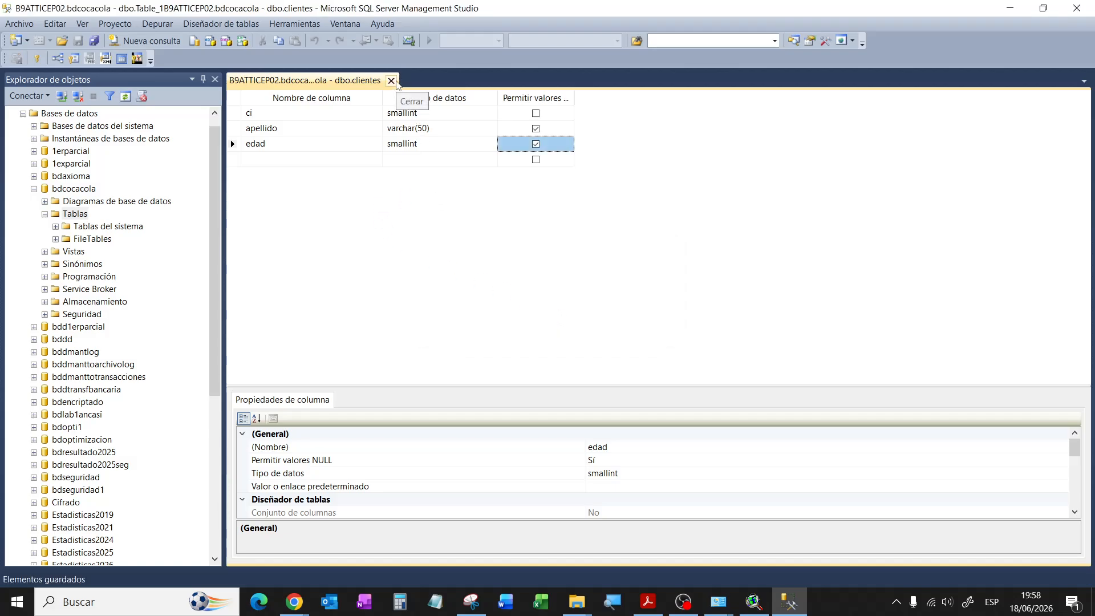
Step: Close the designer, refresh Tablas, and open dbo.clientes with Edit Top 200 Rows
{"action": "left_click", "coordinate": [391, 80]}
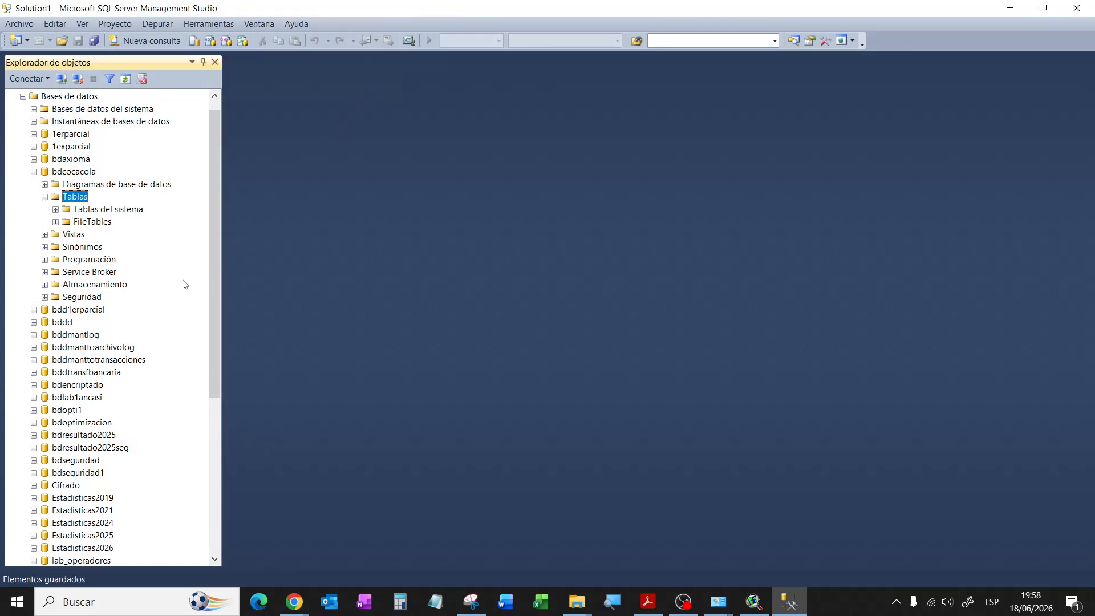
{"action": "left_click", "coordinate": [126, 80]}
{"action": "right_click", "coordinate": [93, 234]}
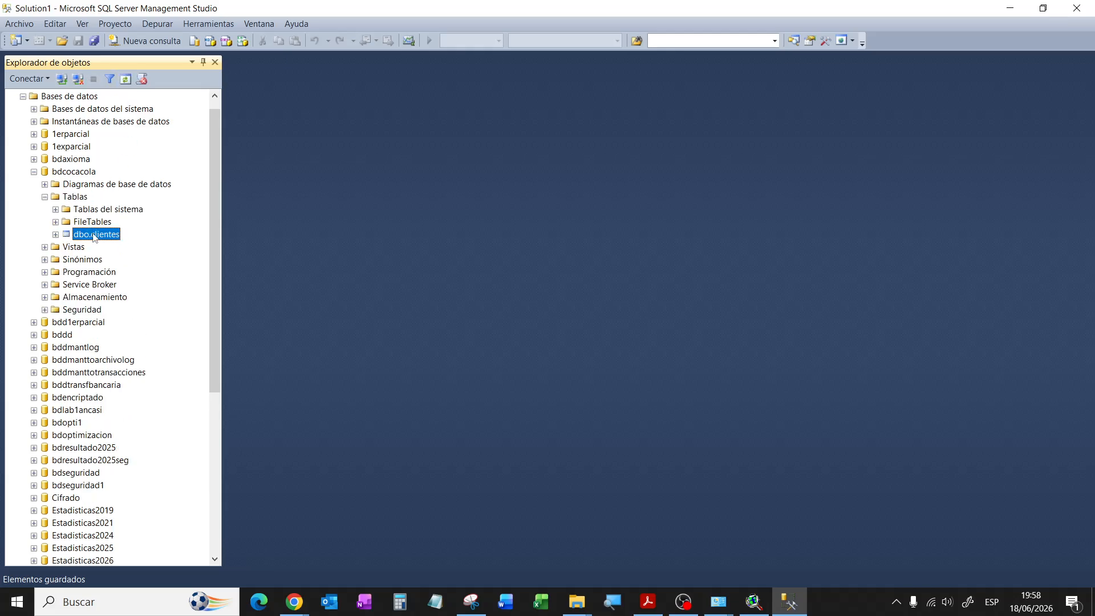
{"action": "left_click", "coordinate": [157, 280]}
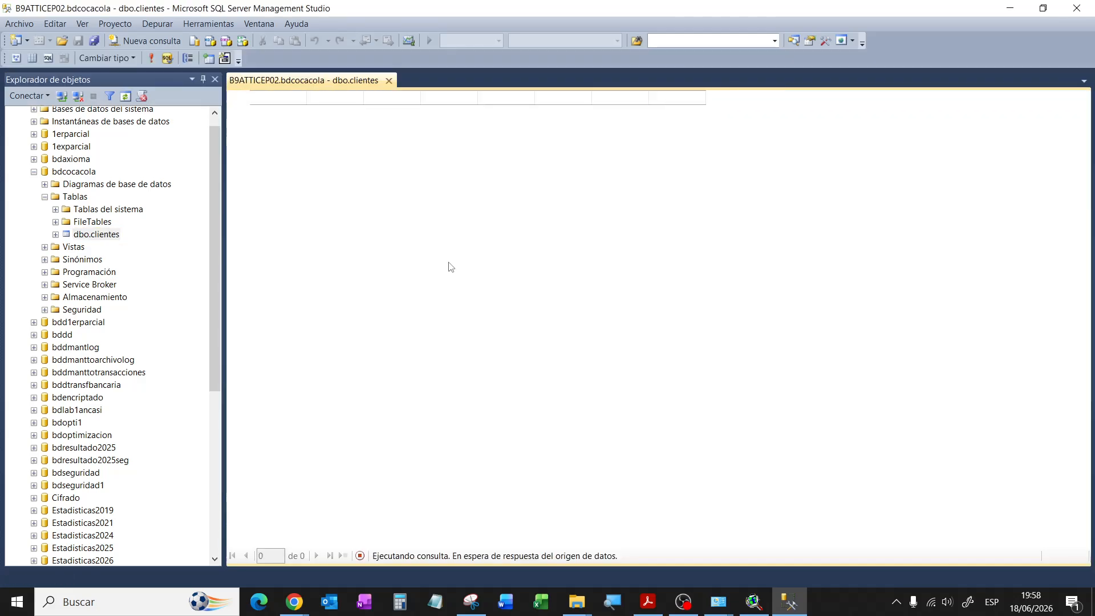
Step: Enter the first client row: a ci number, a surname and age 23
{"action": "left_click", "coordinate": [273, 113]}
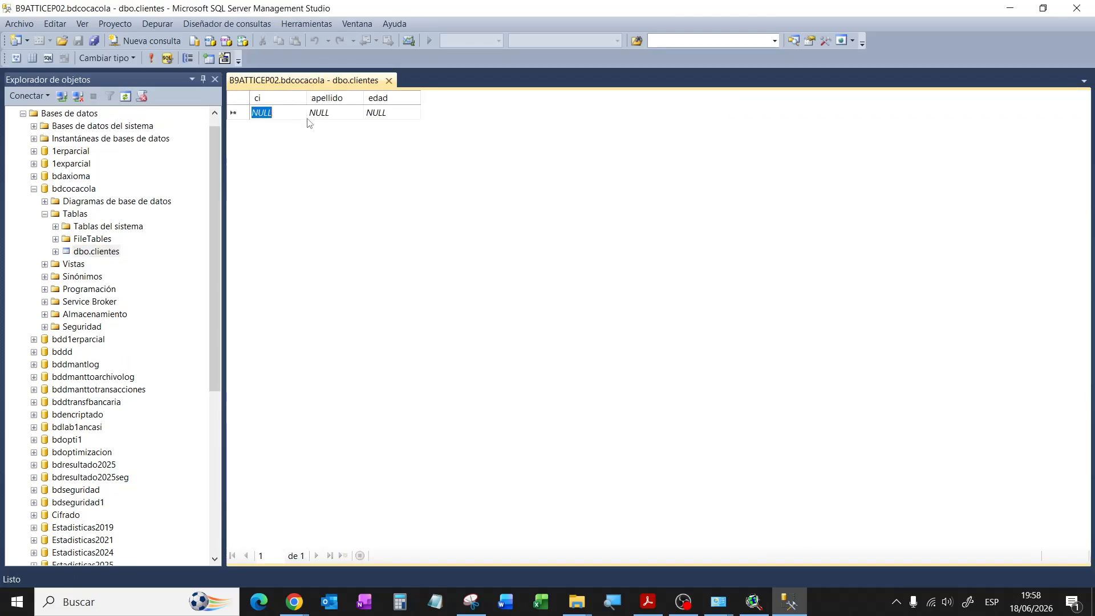
{"action": "type", "text": "11111"}
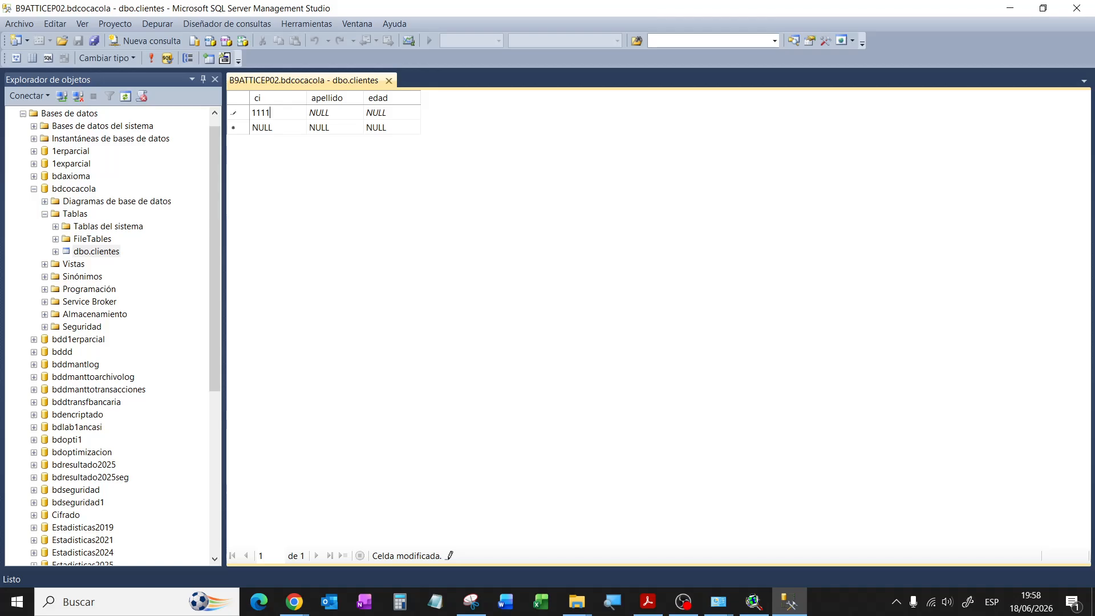
{"action": "left_click", "coordinate": [327, 114]}
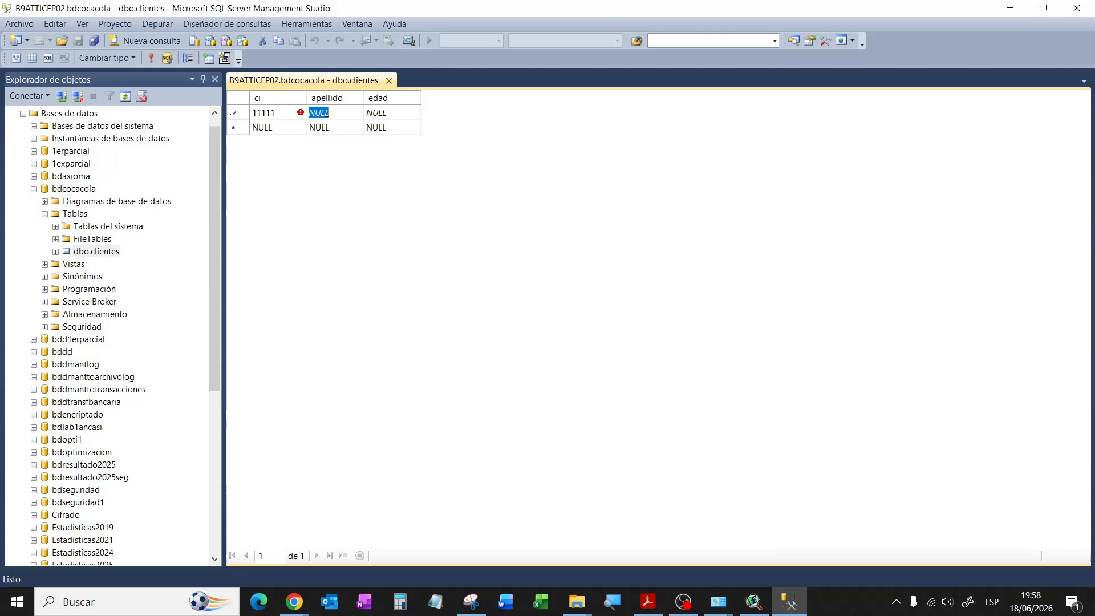
{"action": "type", "text": "leon"}
{"action": "key", "text": "Tab"}
{"action": "type", "text": "23"}
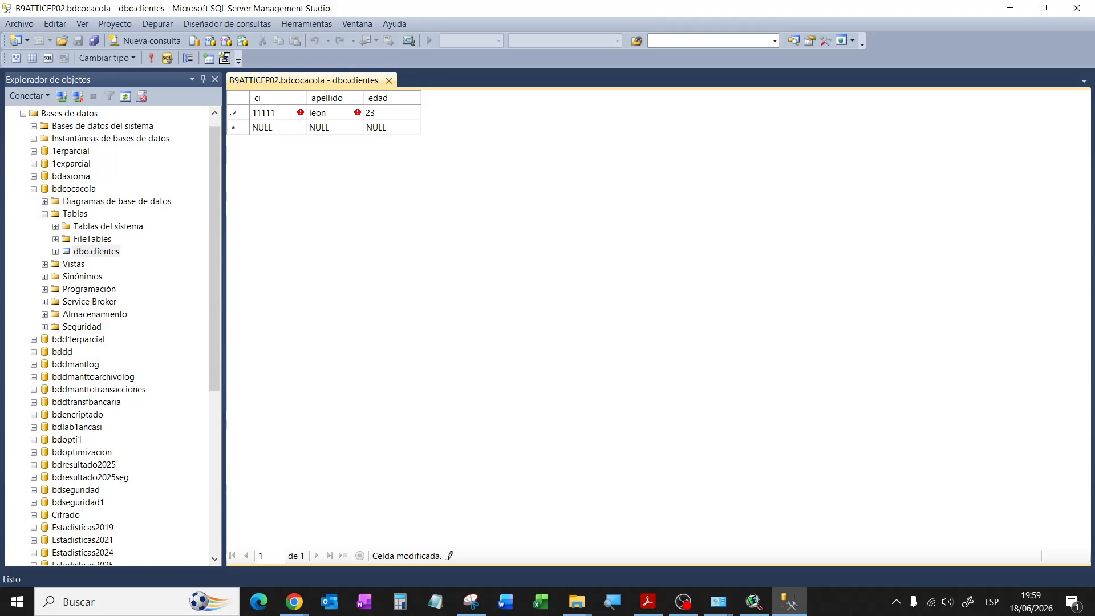
{"action": "key", "text": "Tab"}
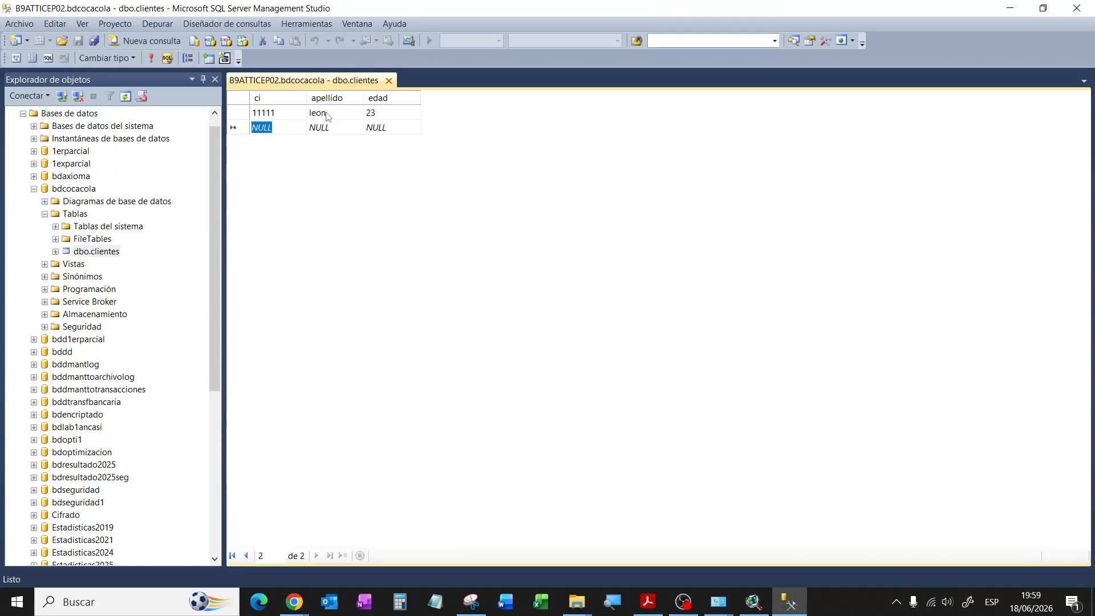
Step: Enter the second client row: a ci number, a surname and age 25
{"action": "type", "text": "22222"}
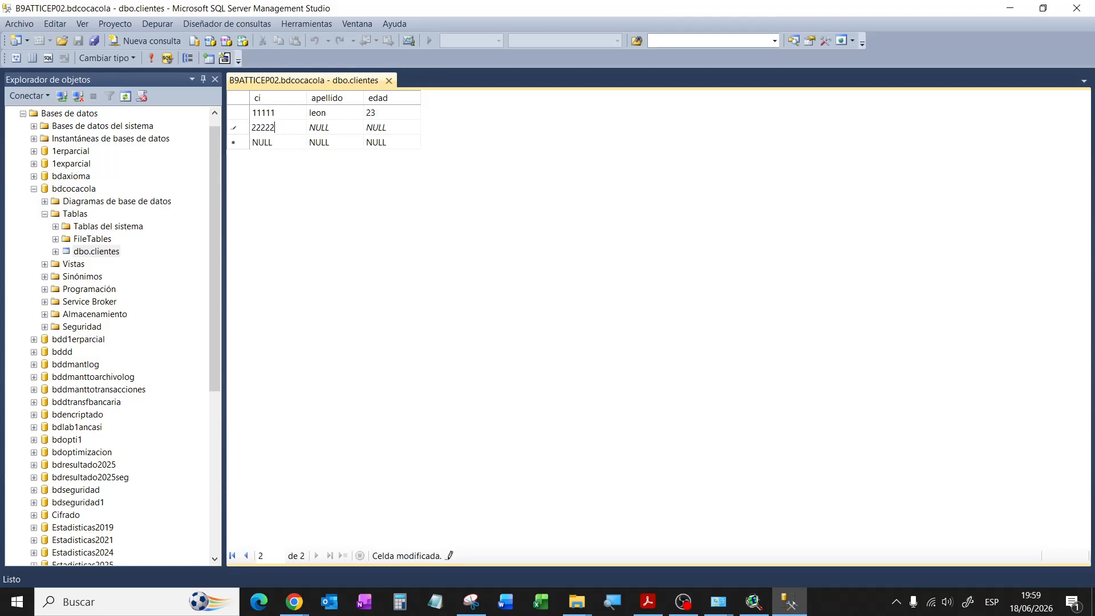
{"action": "key", "text": "Tab"}
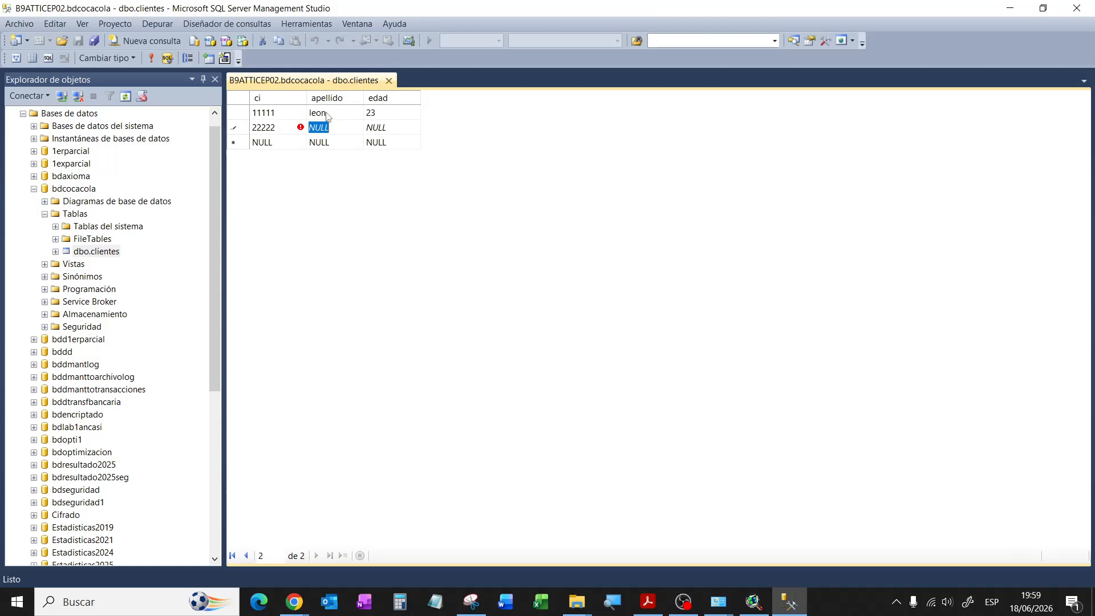
{"action": "type", "text": "suara"}
{"action": "type", "text": "z"}
{"action": "key", "text": "Tab"}
{"action": "type", "text": "25"}
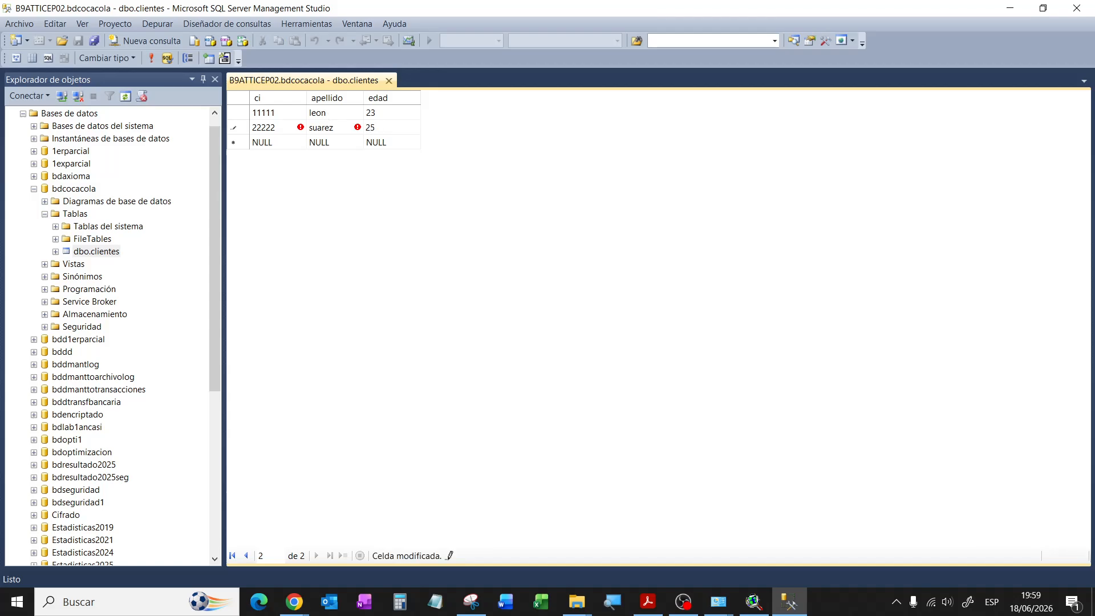
{"action": "left_click", "coordinate": [319, 142]}
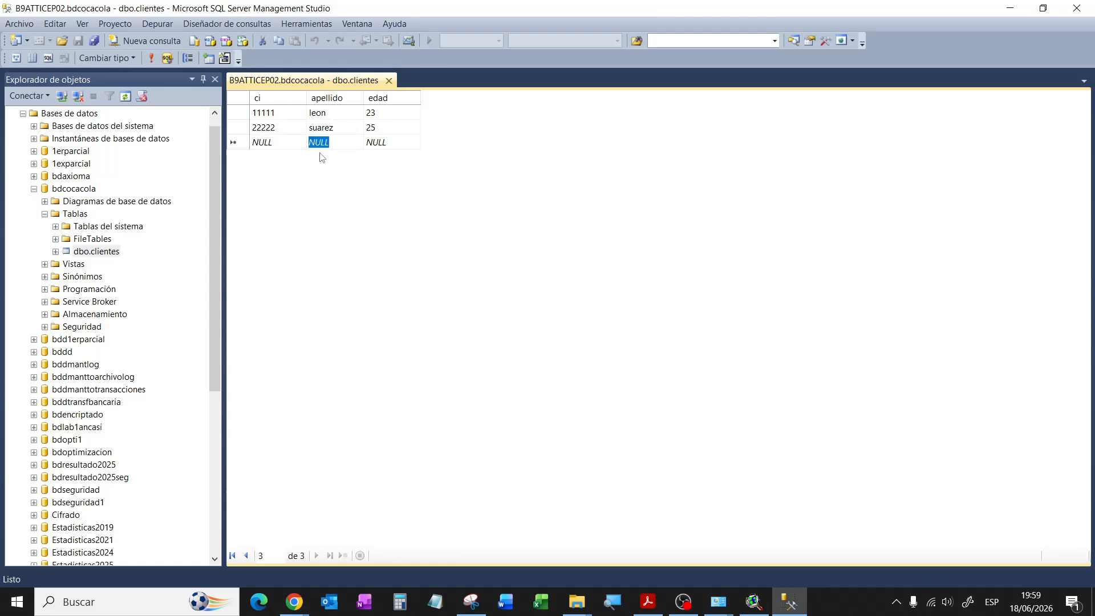
Step: Enter the third client row with age 21, replacing a rejected out-of-range ci value
{"action": "left_click", "coordinate": [284, 143]}
{"action": "type", "text": "33333"}
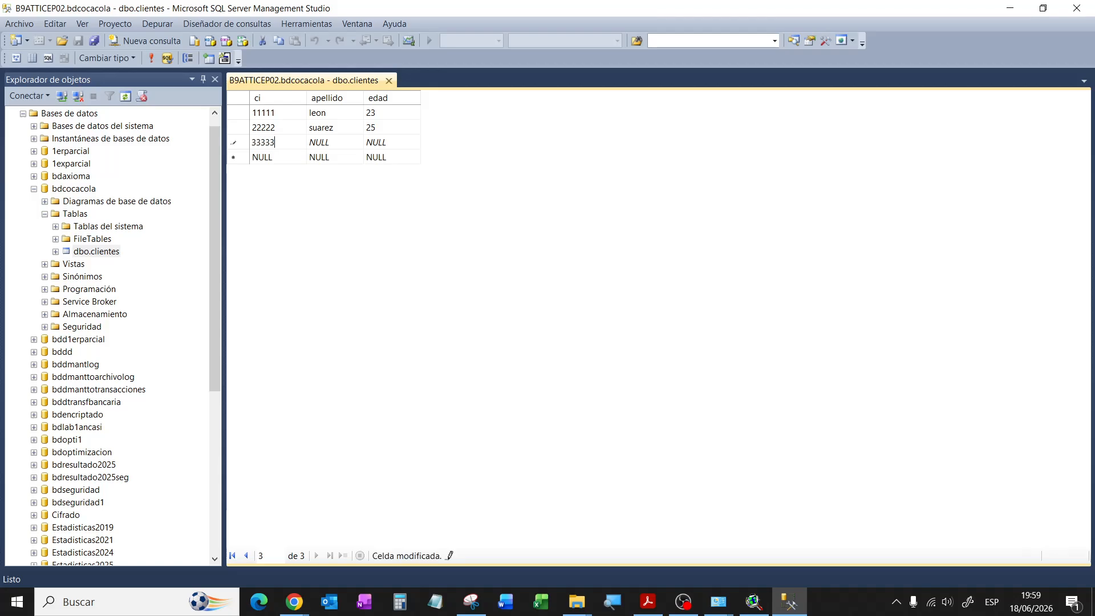
{"action": "key", "text": "Return"}
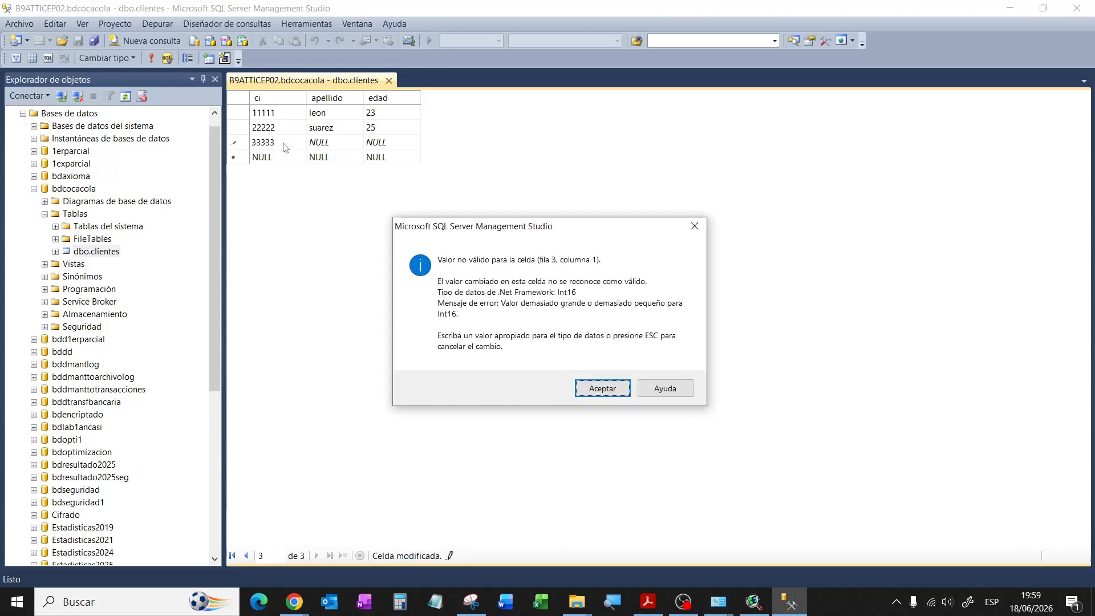
{"action": "left_click", "coordinate": [595, 385]}
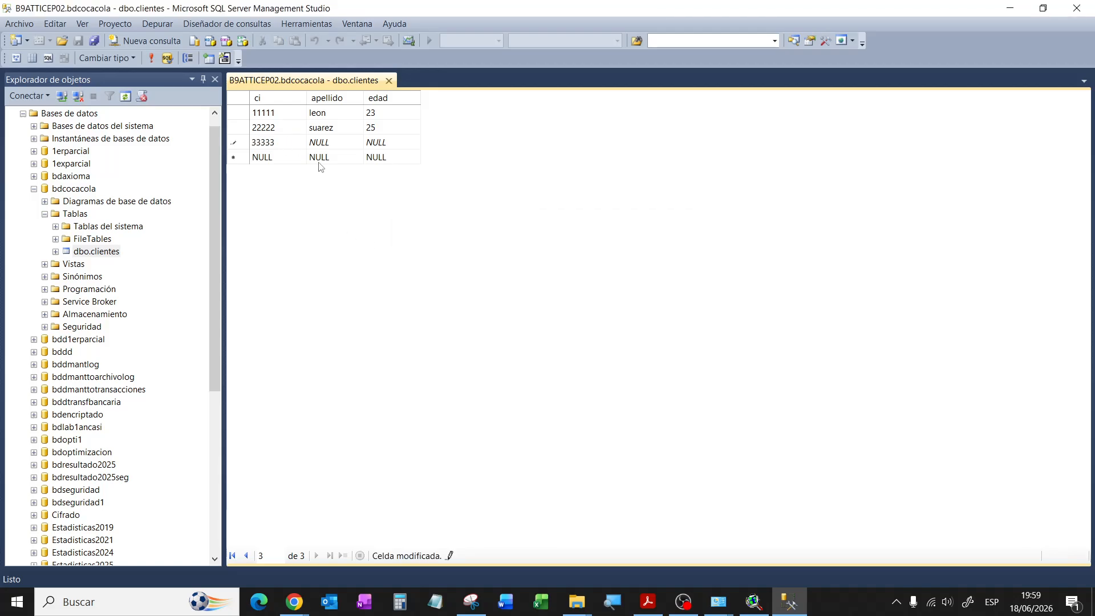
{"action": "left_click", "coordinate": [329, 142]}
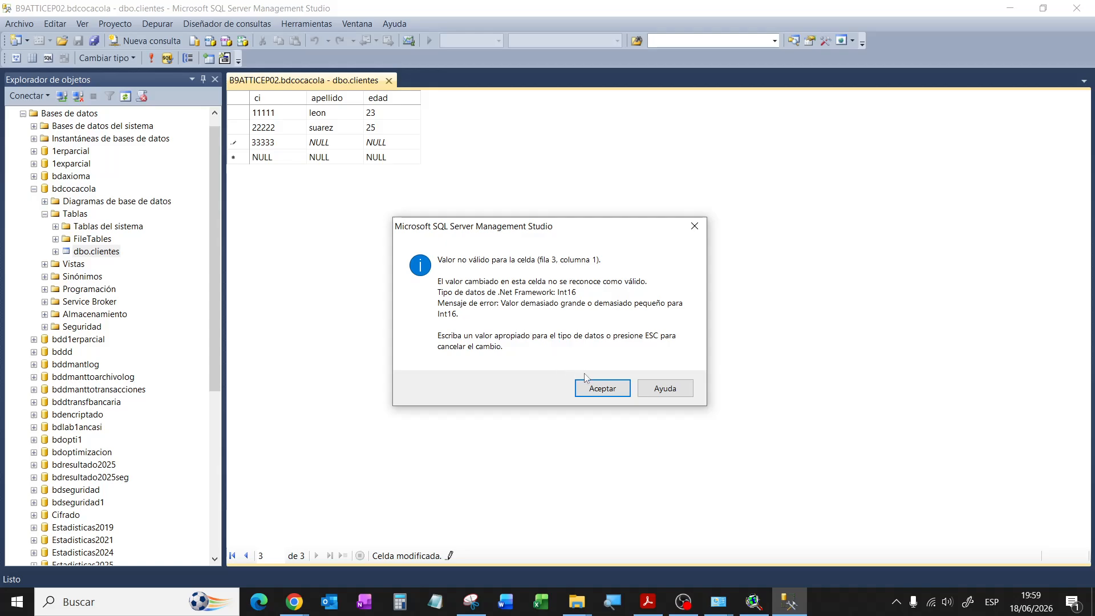
{"action": "left_click", "coordinate": [593, 386]}
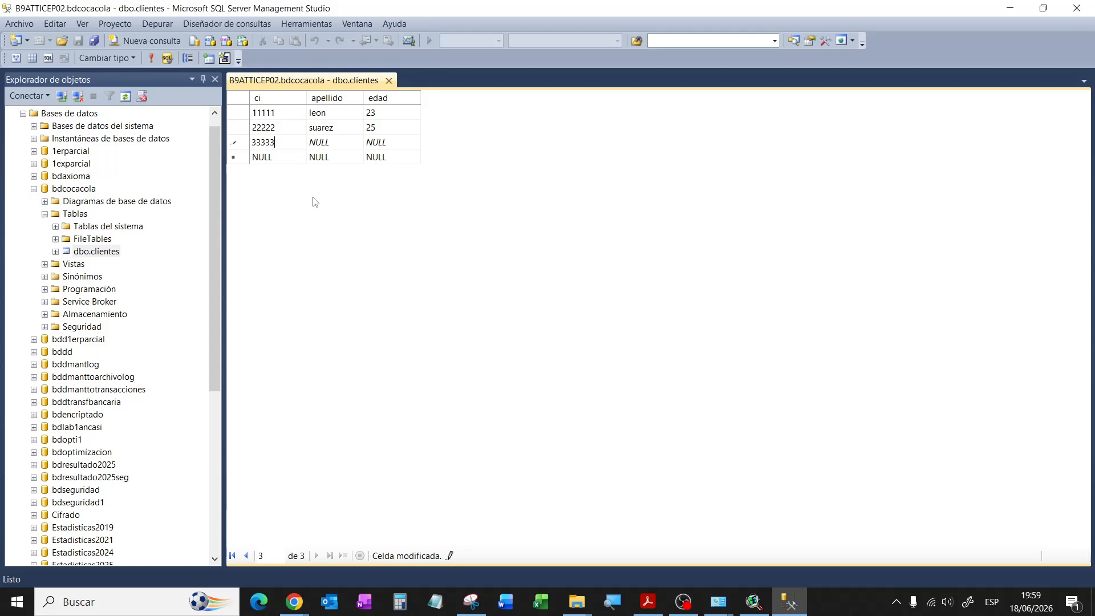
{"action": "double_click", "coordinate": [279, 145]}
{"action": "type", "text": "12345"}
{"action": "left_click", "coordinate": [341, 142]}
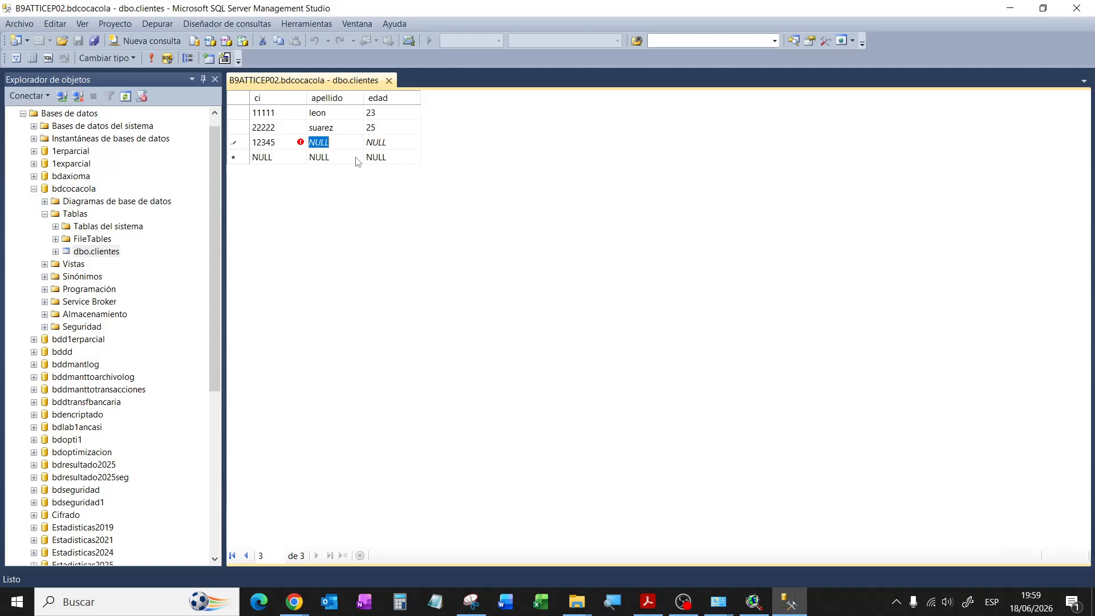
{"action": "type", "text": "aranibar"}
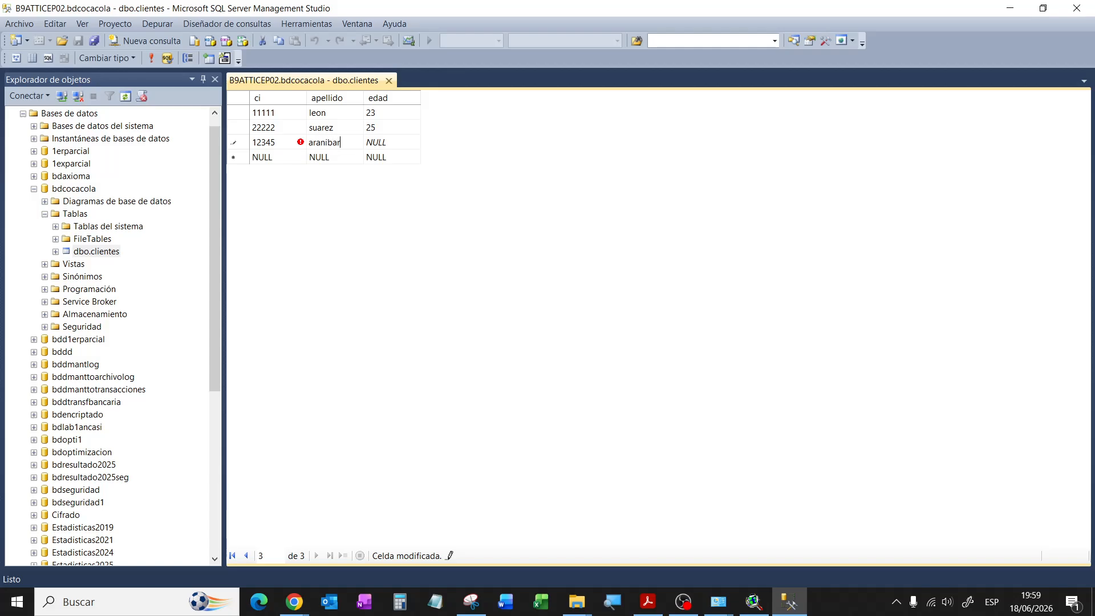
{"action": "key", "text": "Tab"}
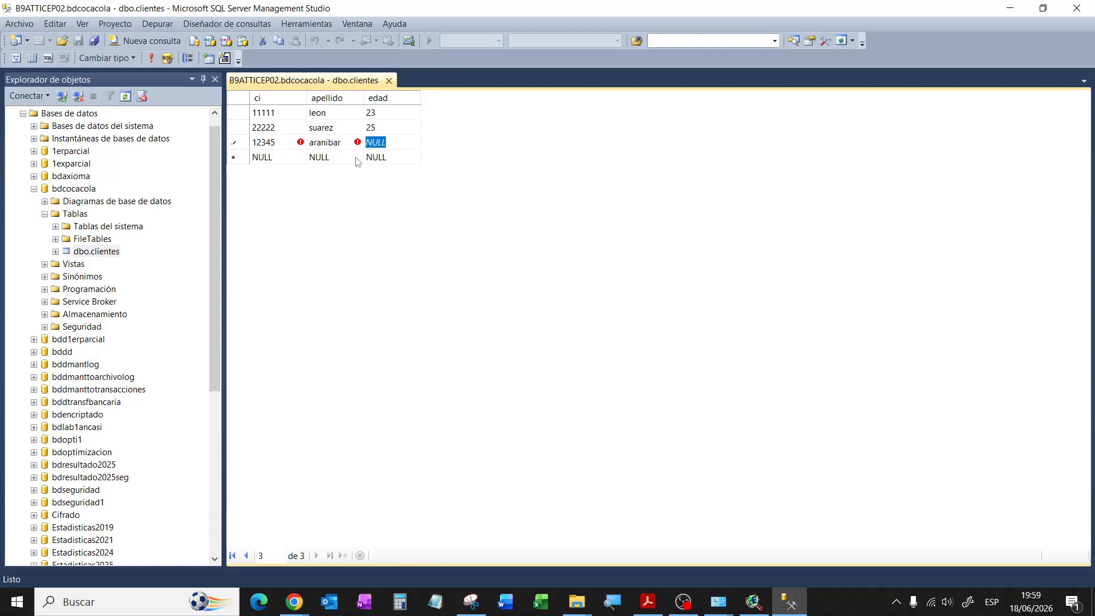
{"action": "type", "text": "21"}
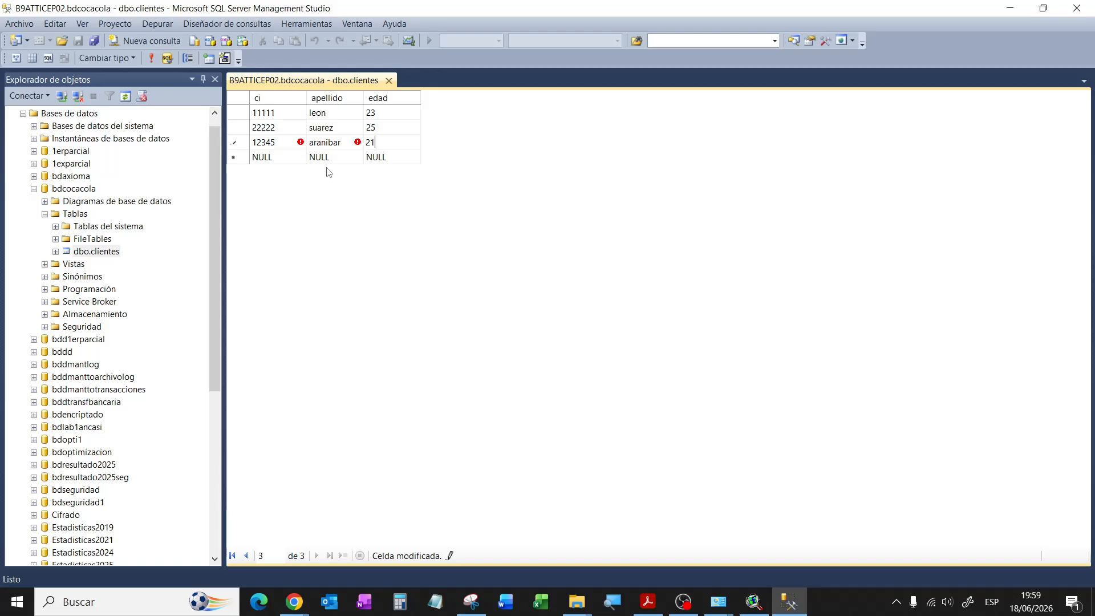
{"action": "left_click", "coordinate": [273, 162]}
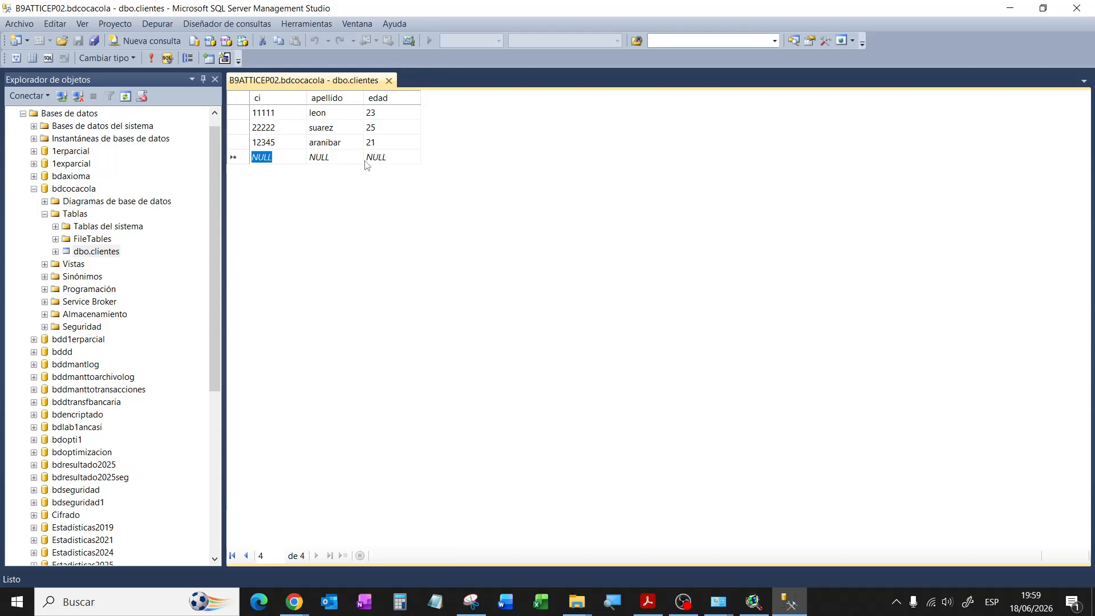
Step: Dismiss the Int16 errors for an oversized fourth-row ci and cancel that row
{"action": "type", "text": "33333"}
{"action": "key", "text": "Return"}
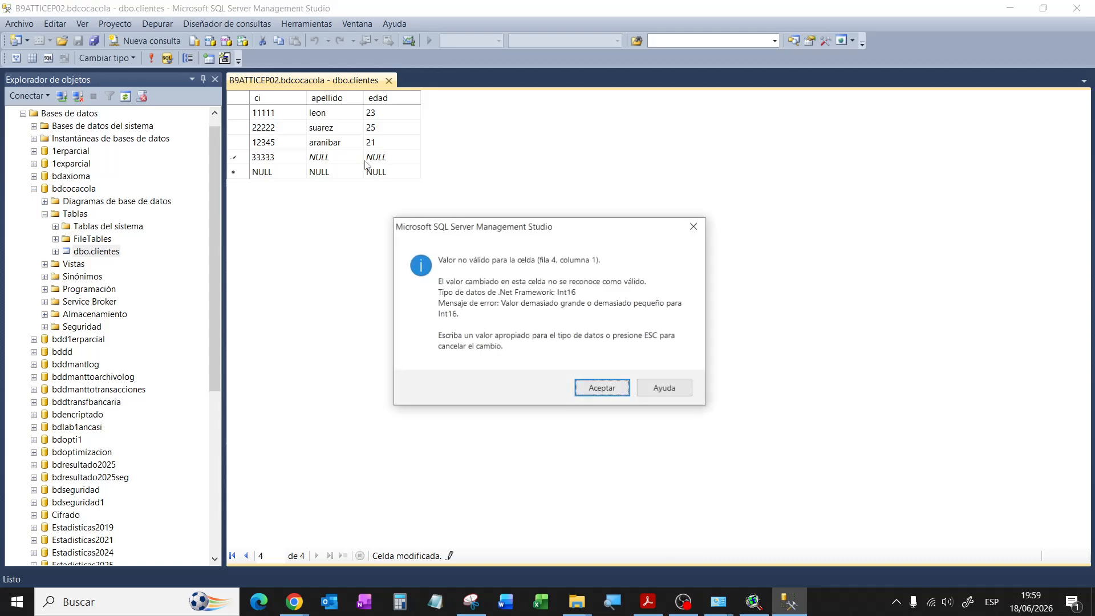
{"action": "left_click", "coordinate": [602, 388]}
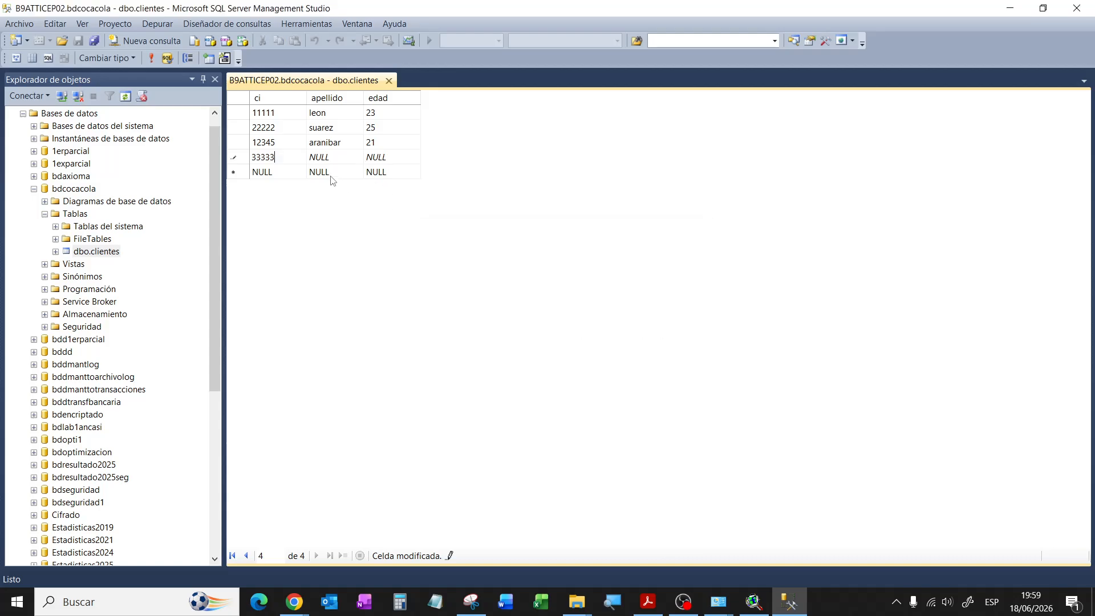
{"action": "left_click", "coordinate": [276, 128]}
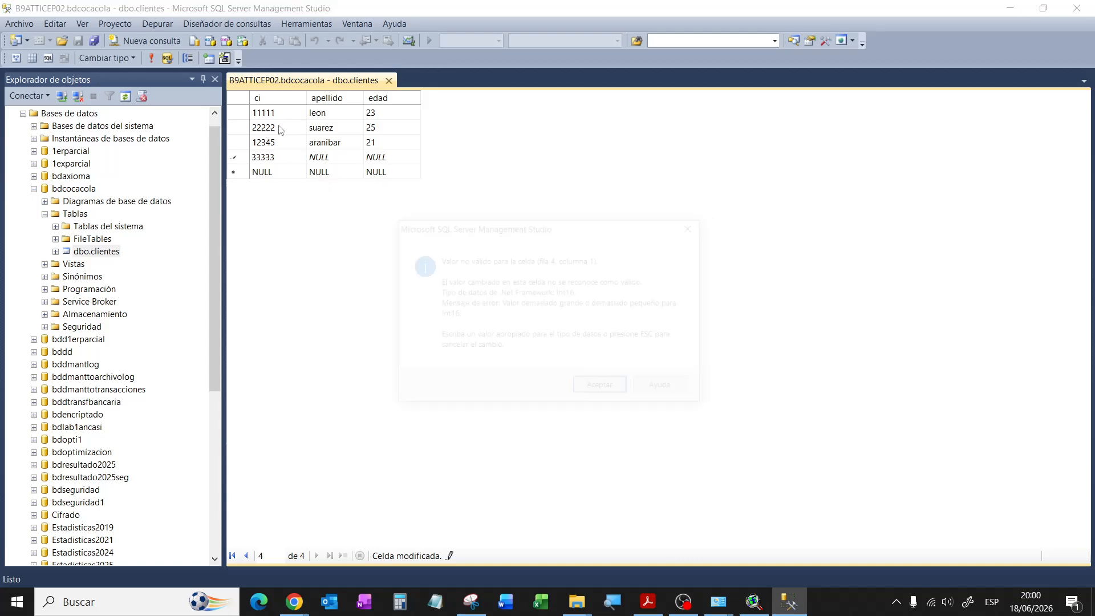
{"action": "left_click", "coordinate": [597, 388]}
{"action": "key", "text": "Escape"}
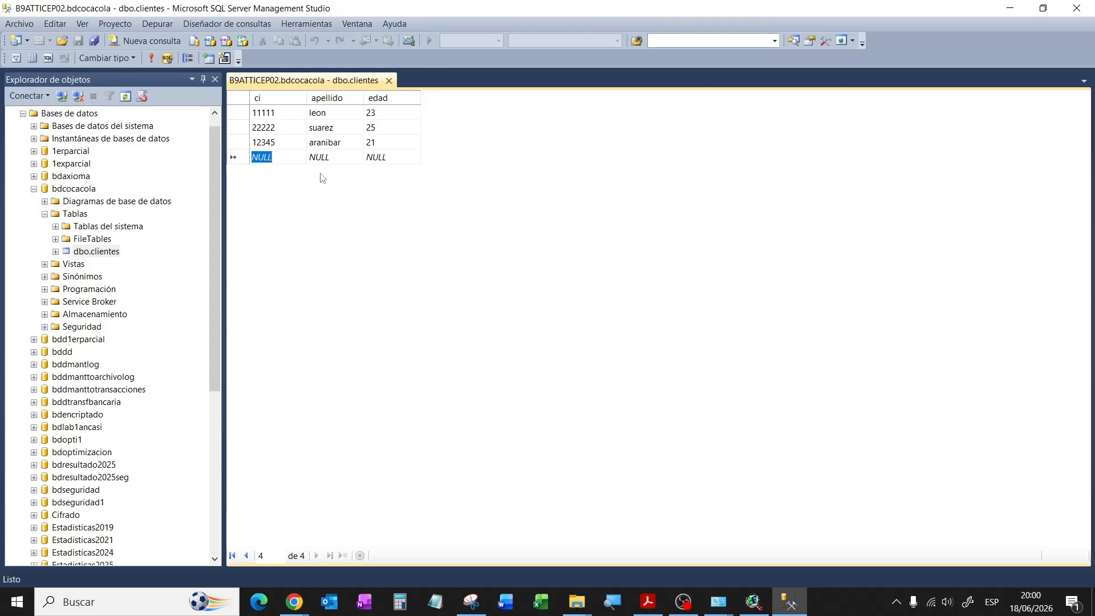
{"action": "left_click", "coordinate": [286, 139]}
Step: Reopen dbo.clientes in the table designer and change the ci data type to int
{"action": "left_click", "coordinate": [388, 80]}
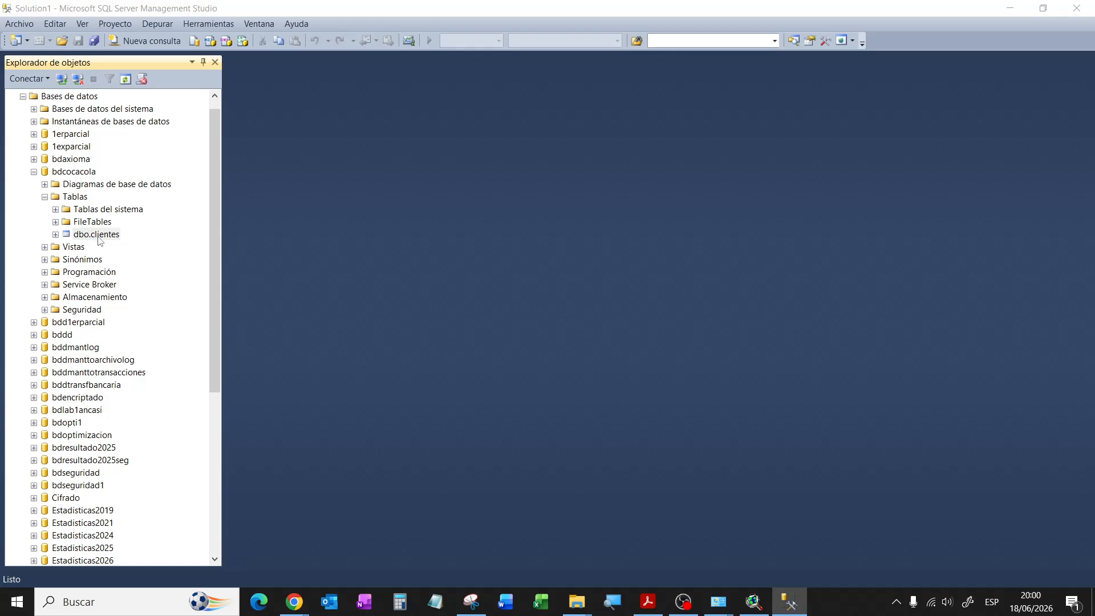
{"action": "right_click", "coordinate": [97, 234]}
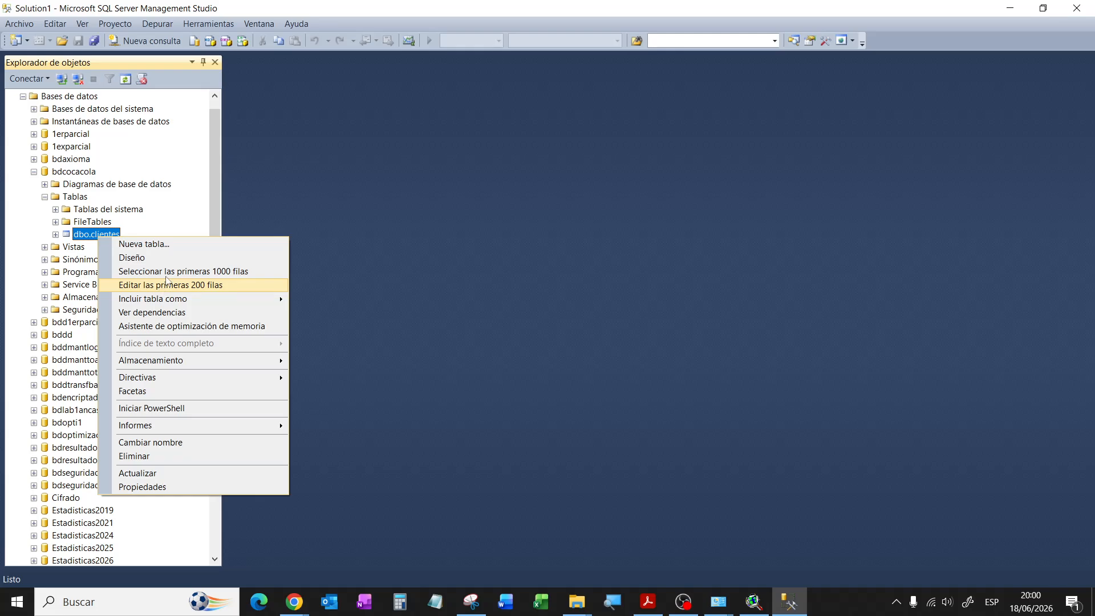
{"action": "left_click", "coordinate": [164, 264]}
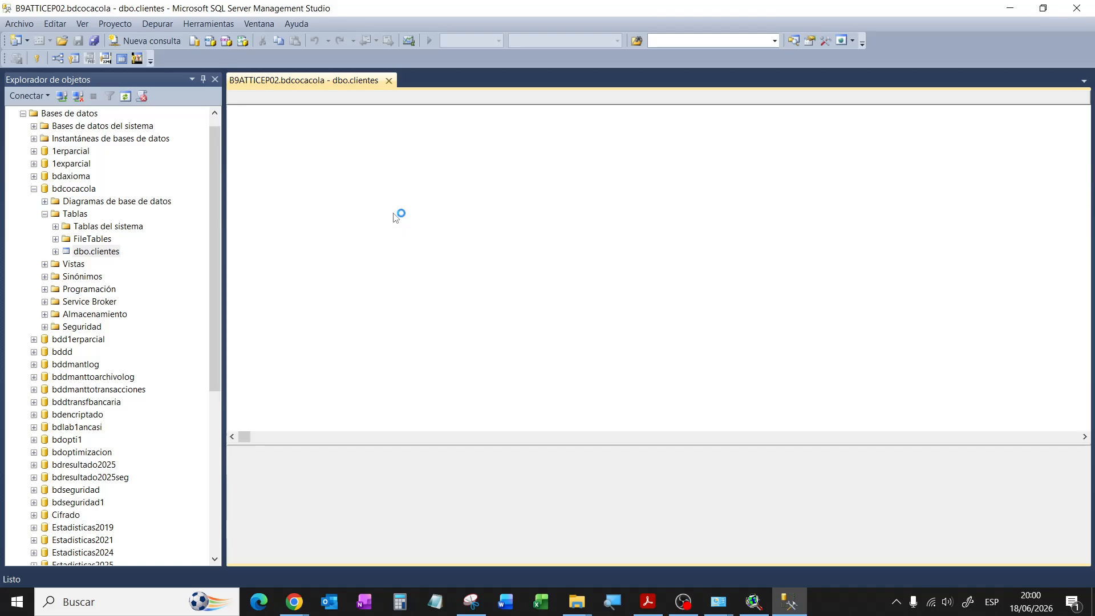
{"action": "left_click", "coordinate": [437, 114]}
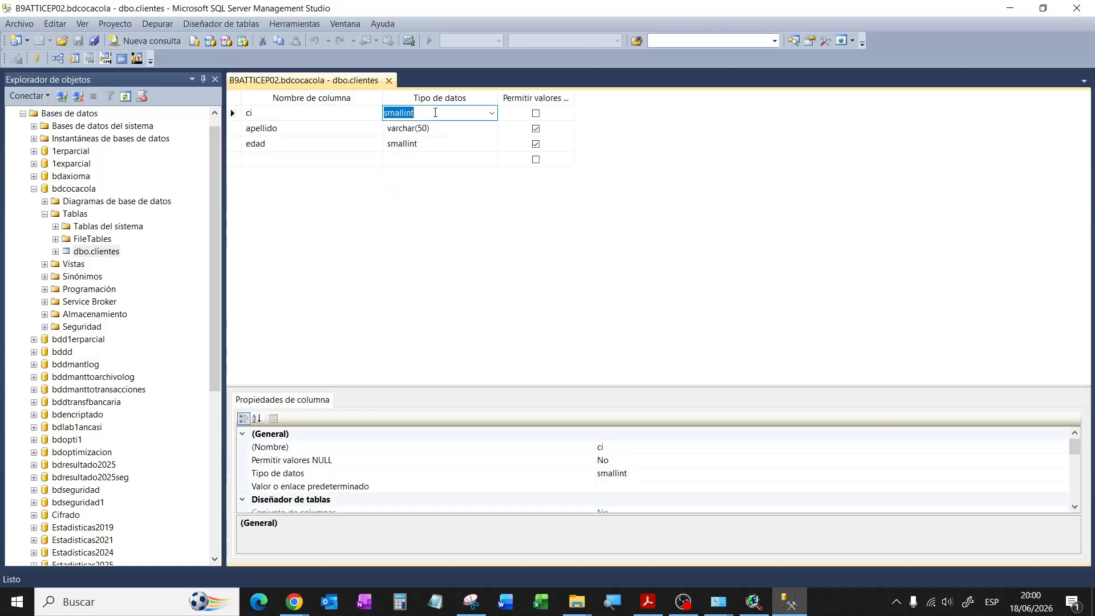
{"action": "type", "text": "i"}
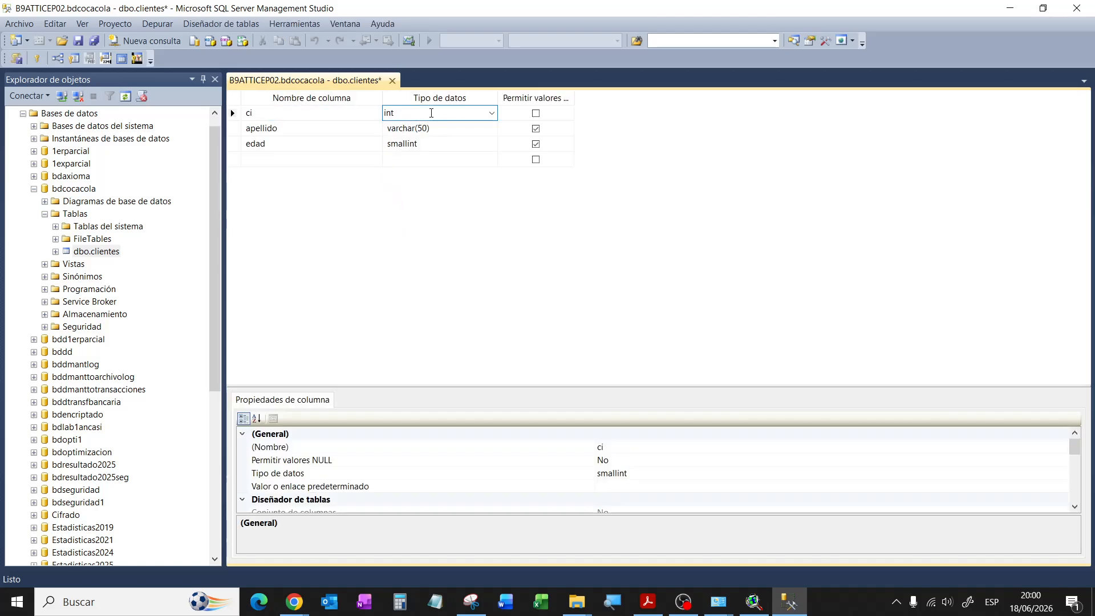
{"action": "key", "text": "Tab"}
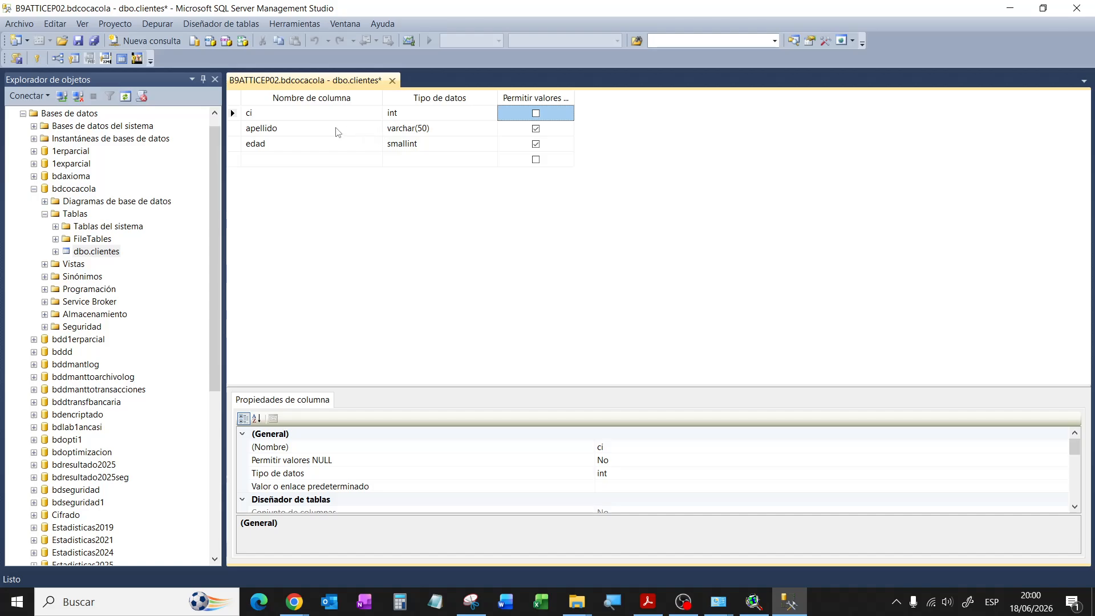
Step: Acknowledge the save-not-permitted warning, then close the designer discarding the change
{"action": "left_click", "coordinate": [78, 41]}
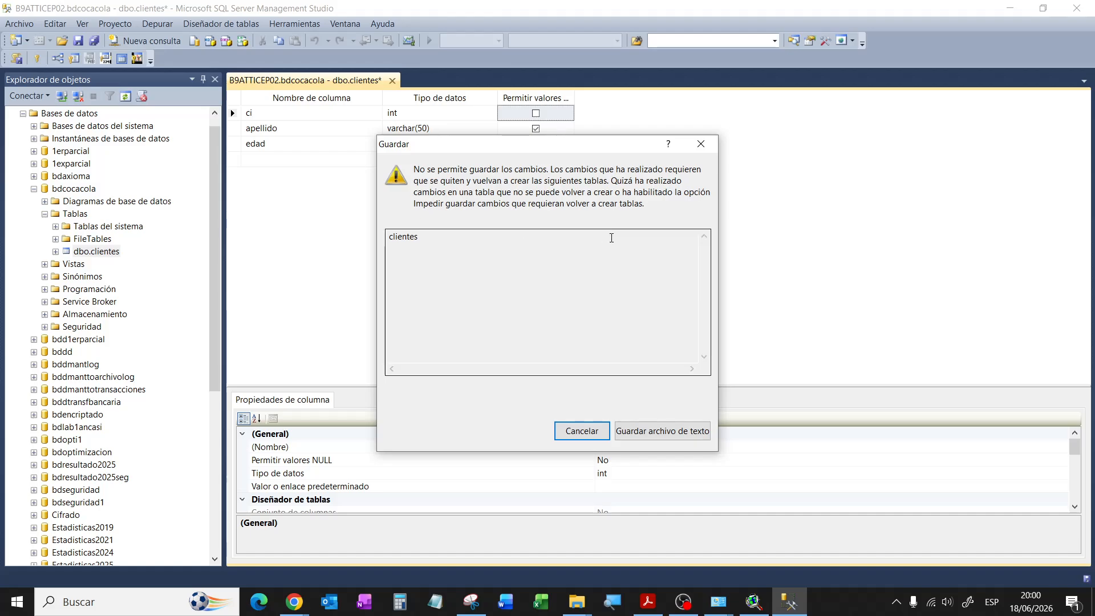
{"action": "left_click", "coordinate": [701, 144]}
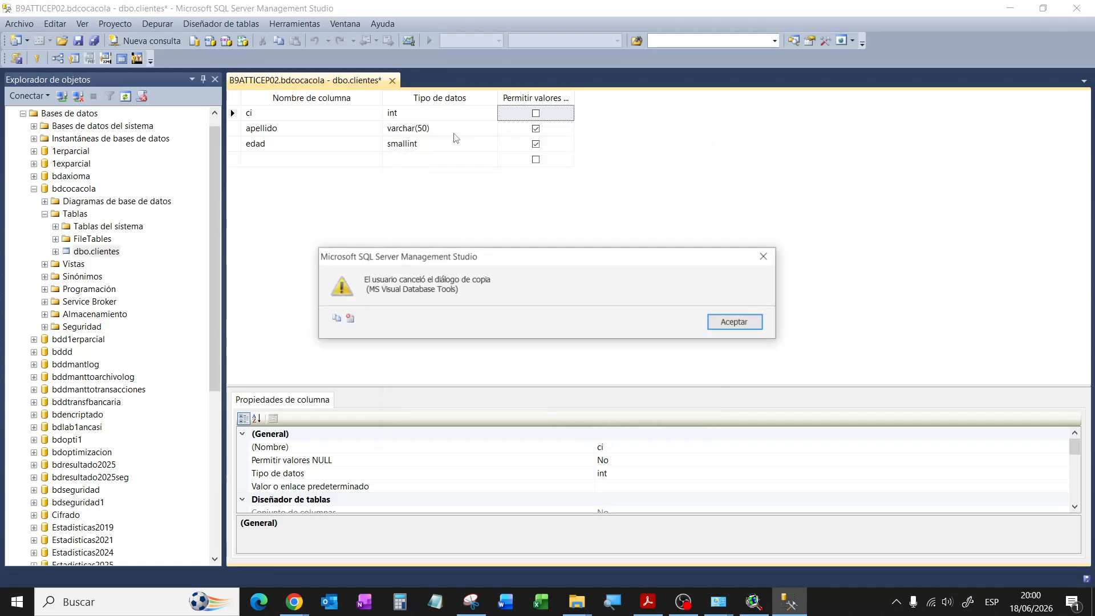
{"action": "left_click", "coordinate": [736, 322]}
{"action": "left_click", "coordinate": [422, 114]}
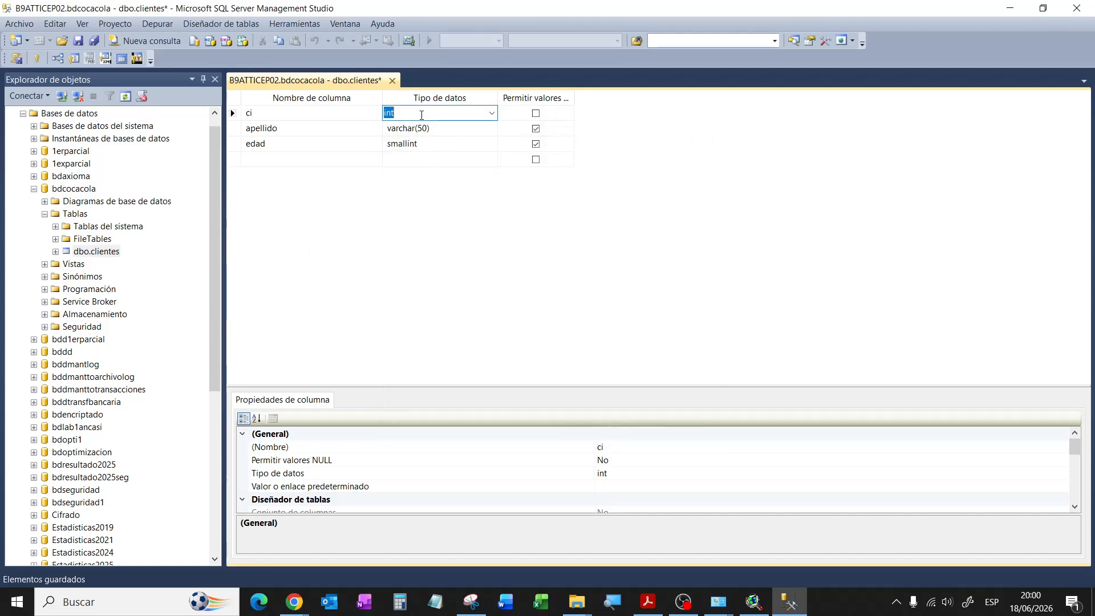
{"action": "key", "text": "Escape"}
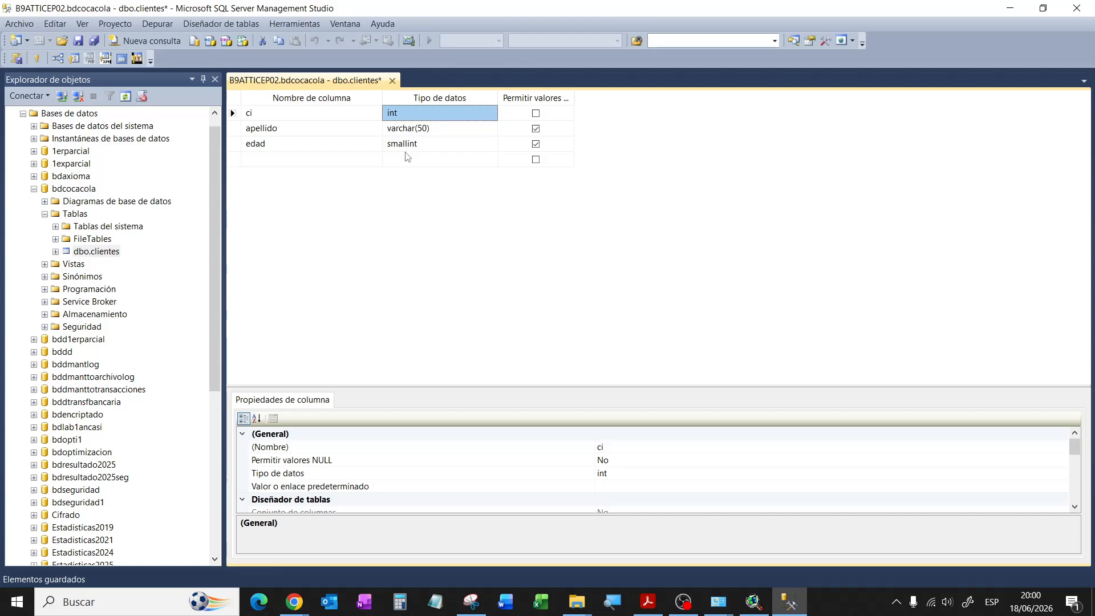
{"action": "left_click", "coordinate": [392, 80]}
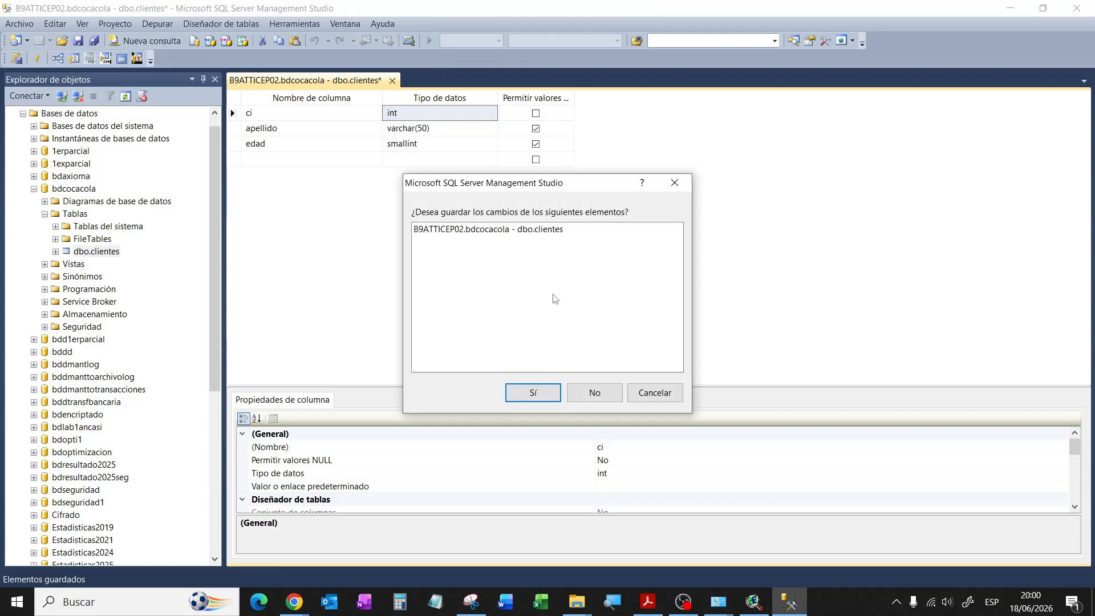
{"action": "left_click", "coordinate": [607, 397]}
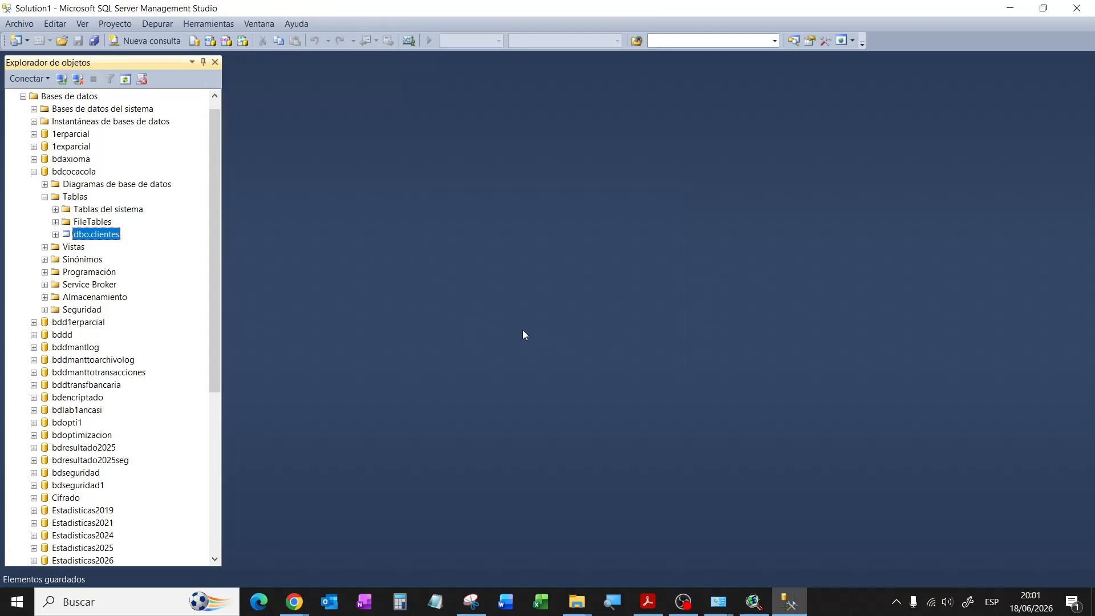
Step: Select the top 1000 rows of dbo.clientes, returning its three records
{"action": "right_click", "coordinate": [108, 236]}
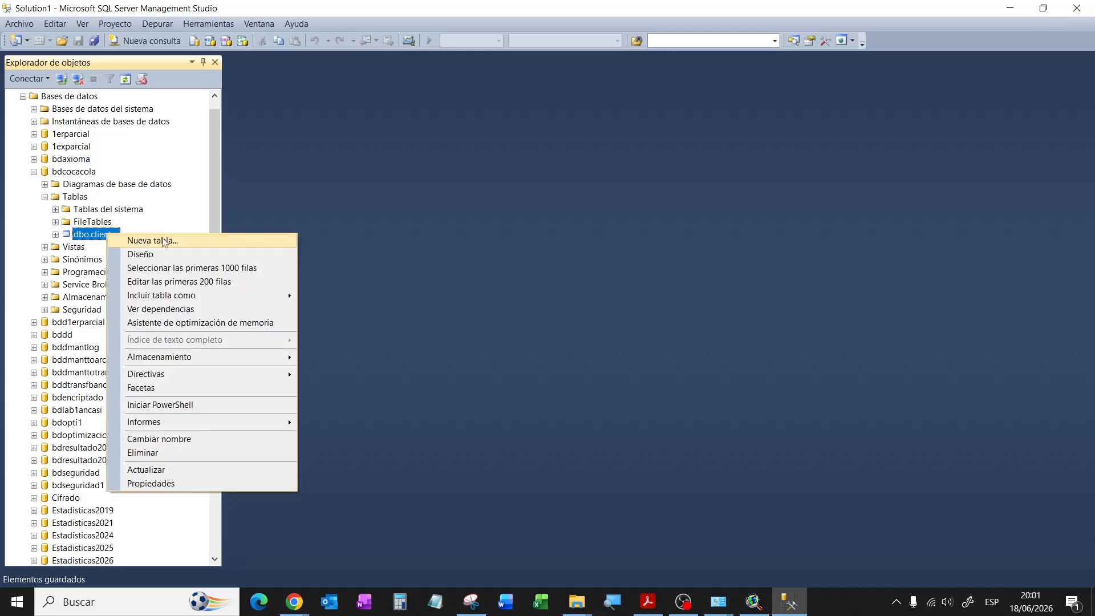
{"action": "left_click", "coordinate": [390, 270]}
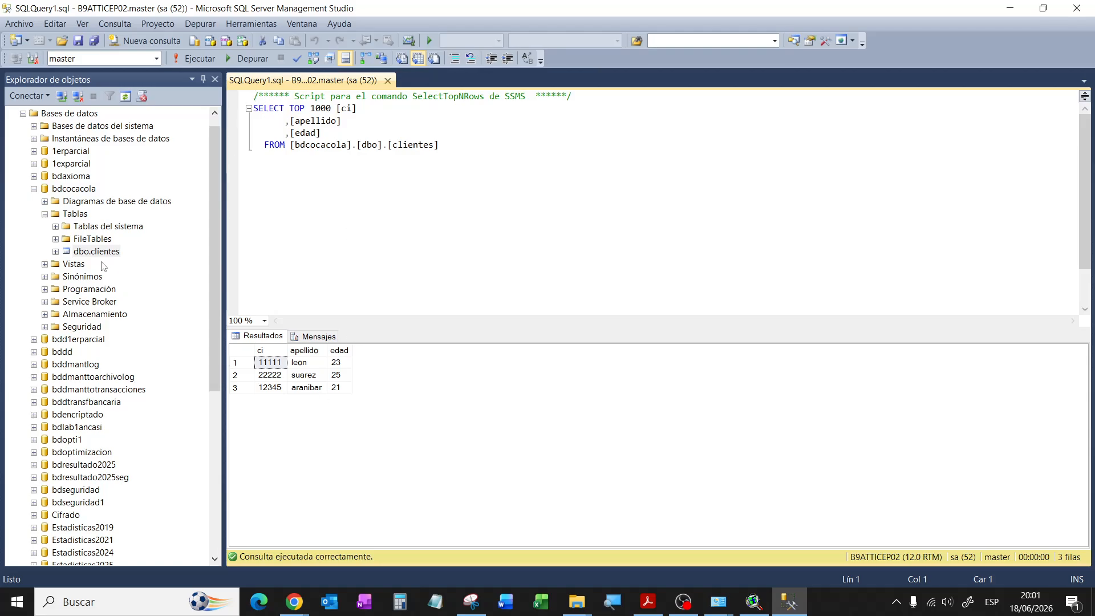
{"action": "left_click", "coordinate": [576, 606]}
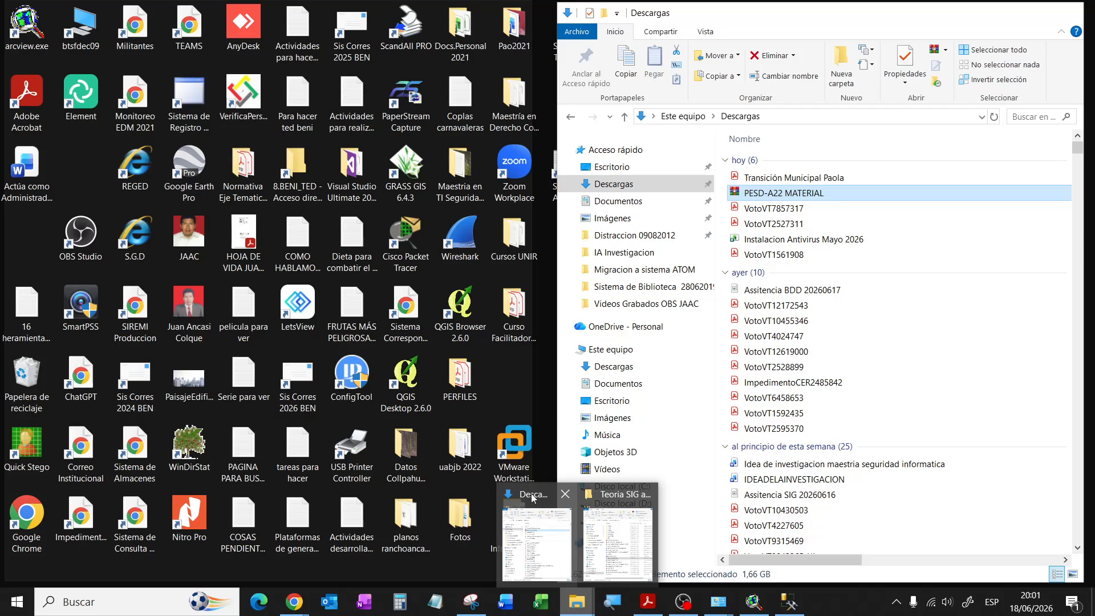
Step: Open C:\laboratorio sig, with its bdcocacola database files, and close Management Studio
{"action": "left_click", "coordinate": [539, 495]}
{"action": "left_click", "coordinate": [633, 487]}
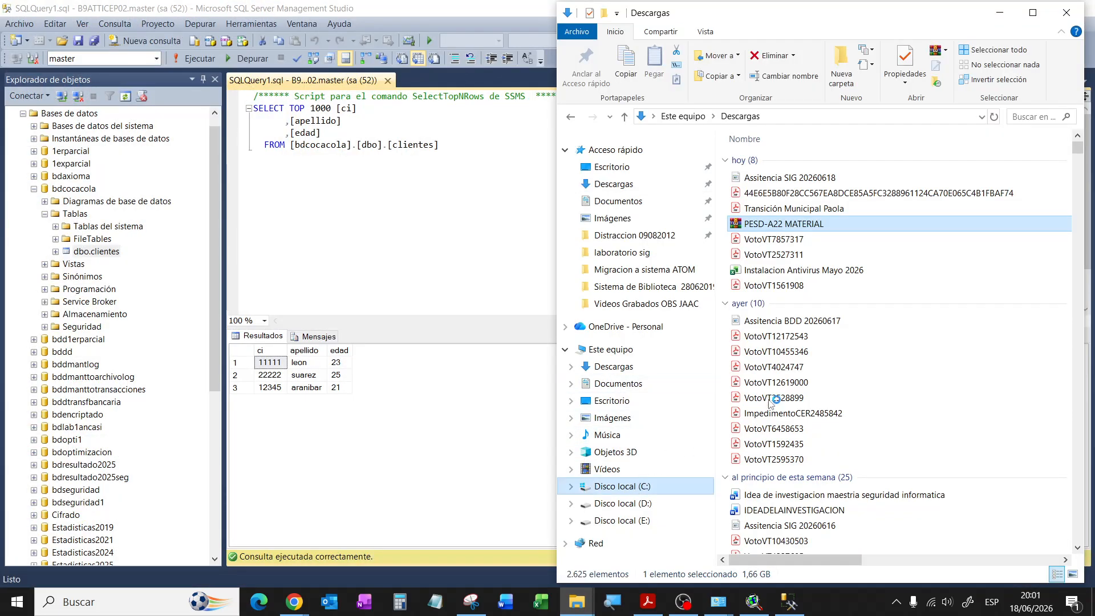
{"action": "double_click", "coordinate": [786, 255]}
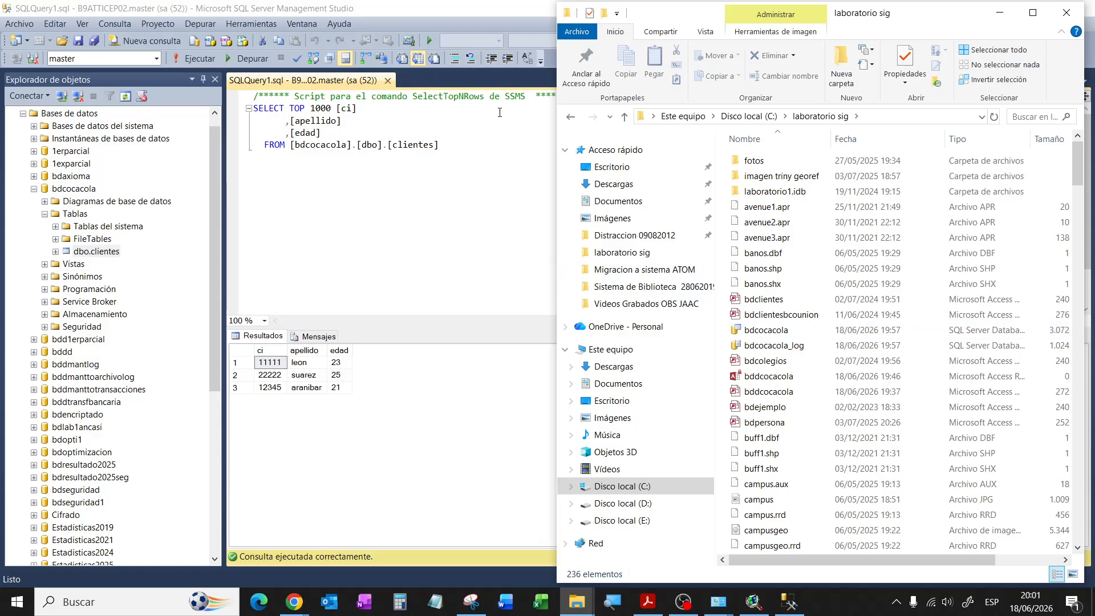
{"action": "left_click", "coordinate": [999, 13]}
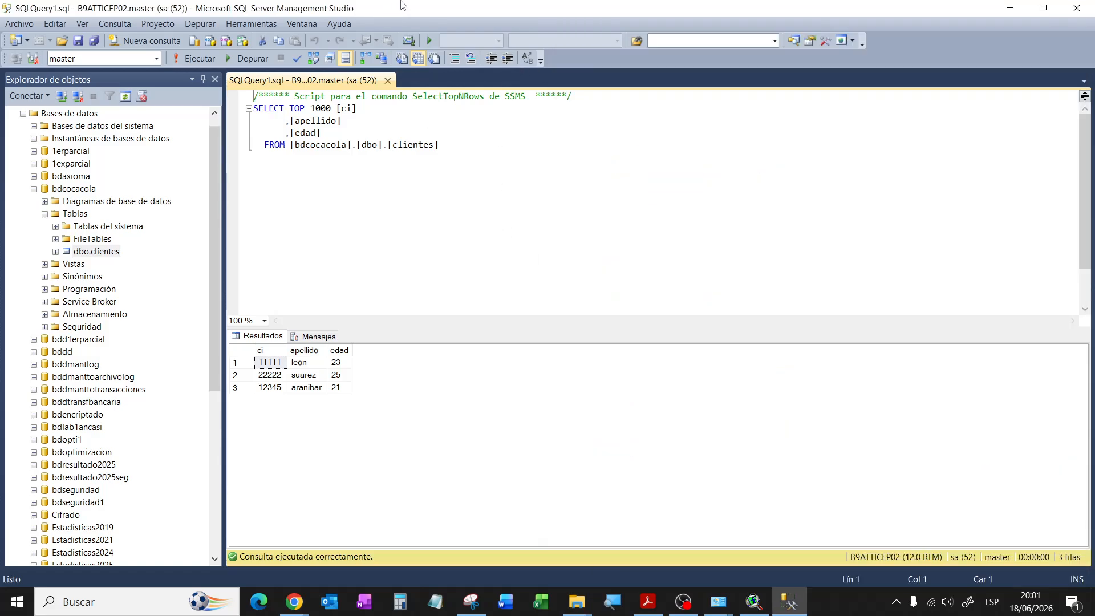
{"action": "left_click", "coordinate": [1076, 8]}
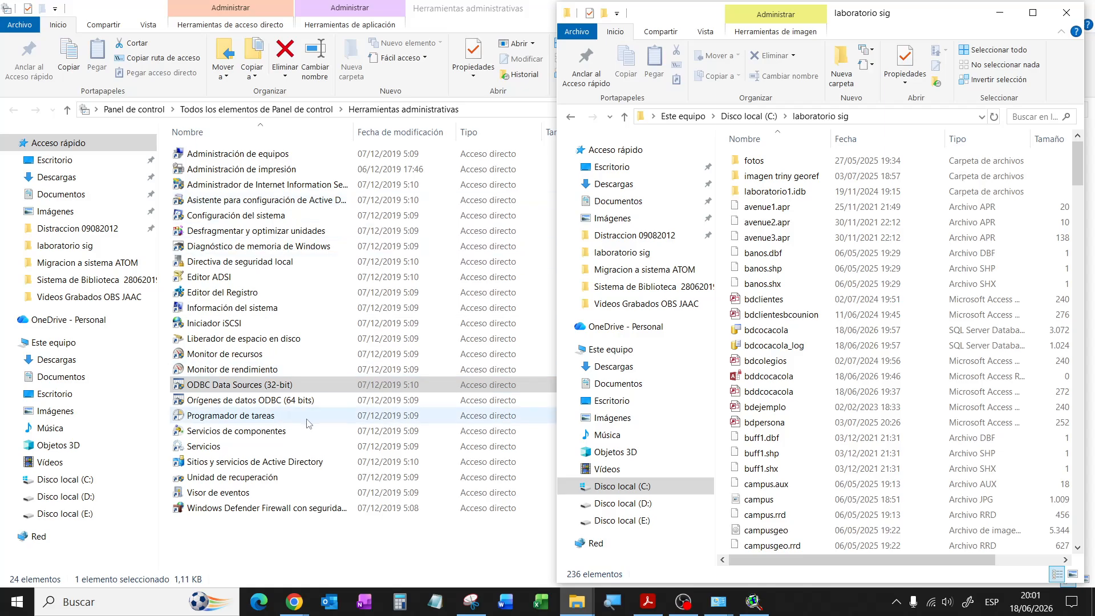
Step: Open the 32-bit ODBC Data Source Administrator and add a new system DSN
{"action": "double_click", "coordinate": [284, 386]}
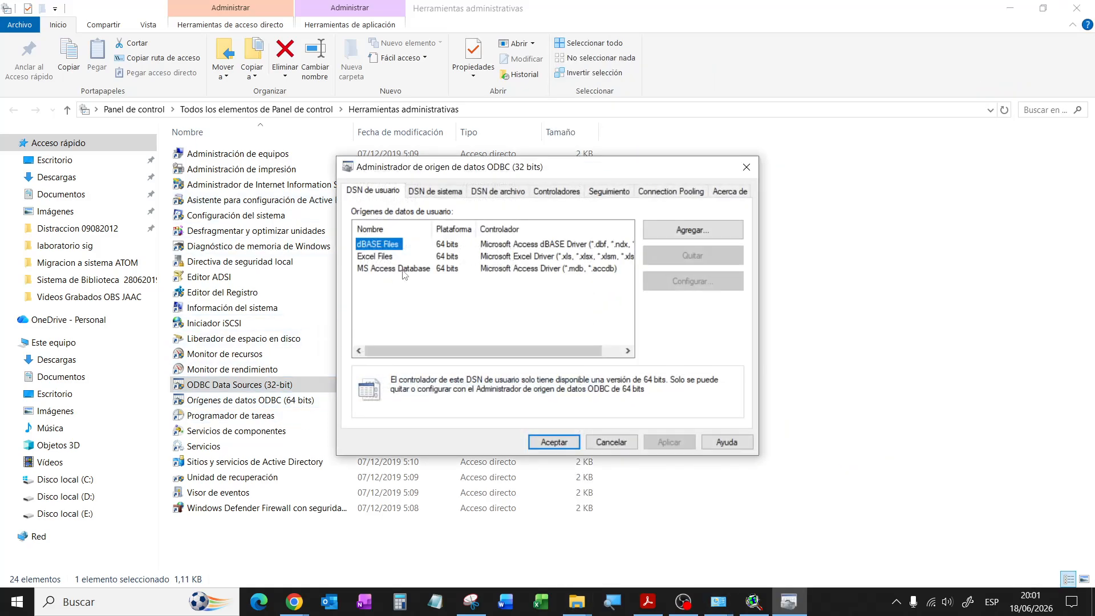
{"action": "left_click", "coordinate": [436, 192]}
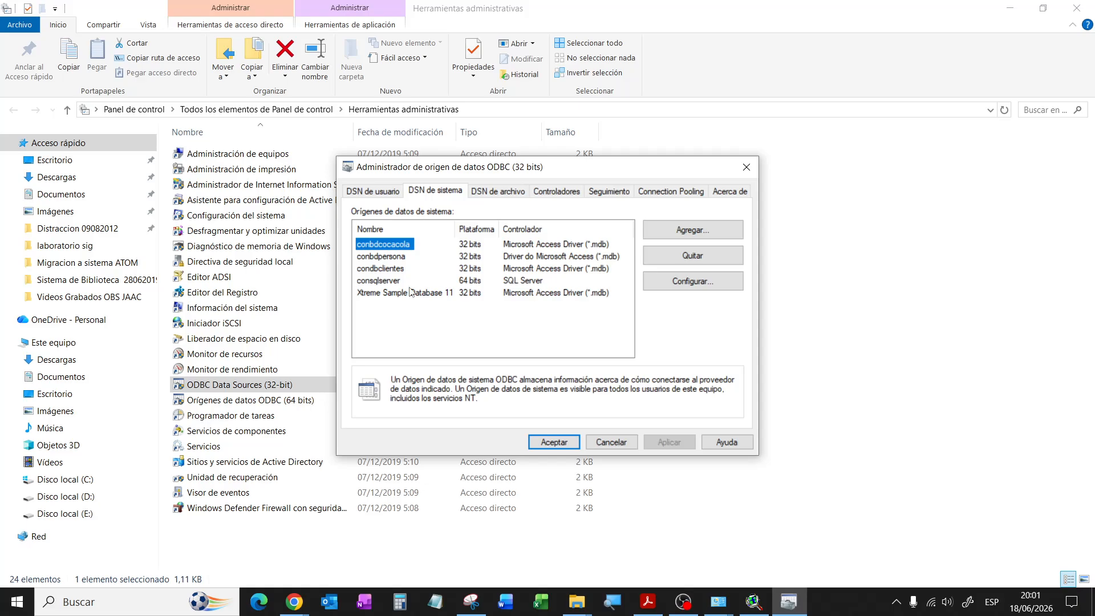
{"action": "left_click", "coordinate": [693, 230]}
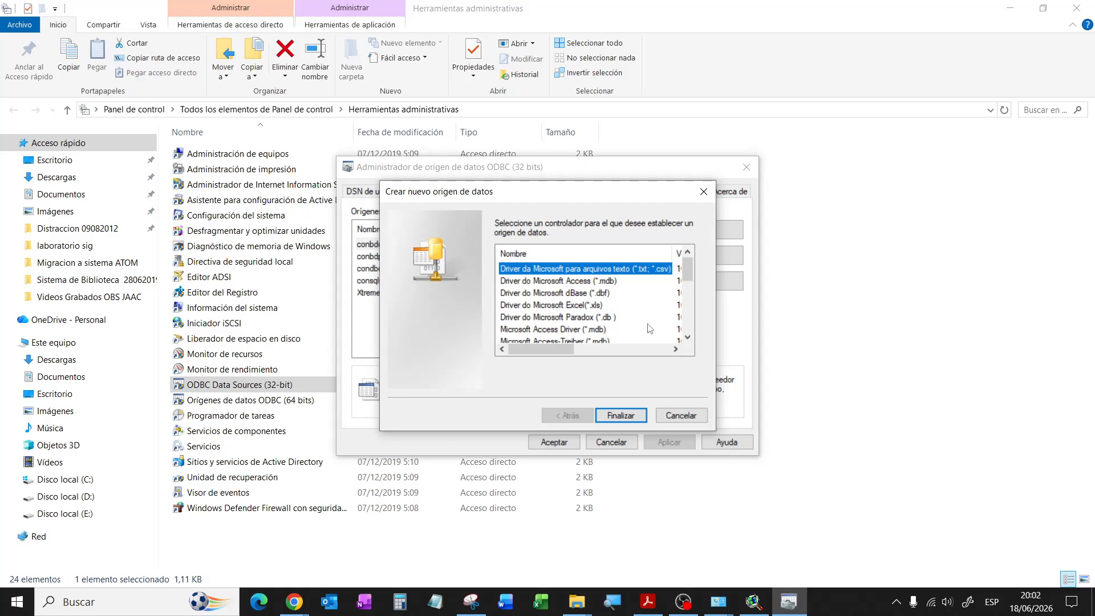
Step: Pick SQL Server from the driver list and finish choosing the driver
{"action": "left_click", "coordinate": [688, 337]}
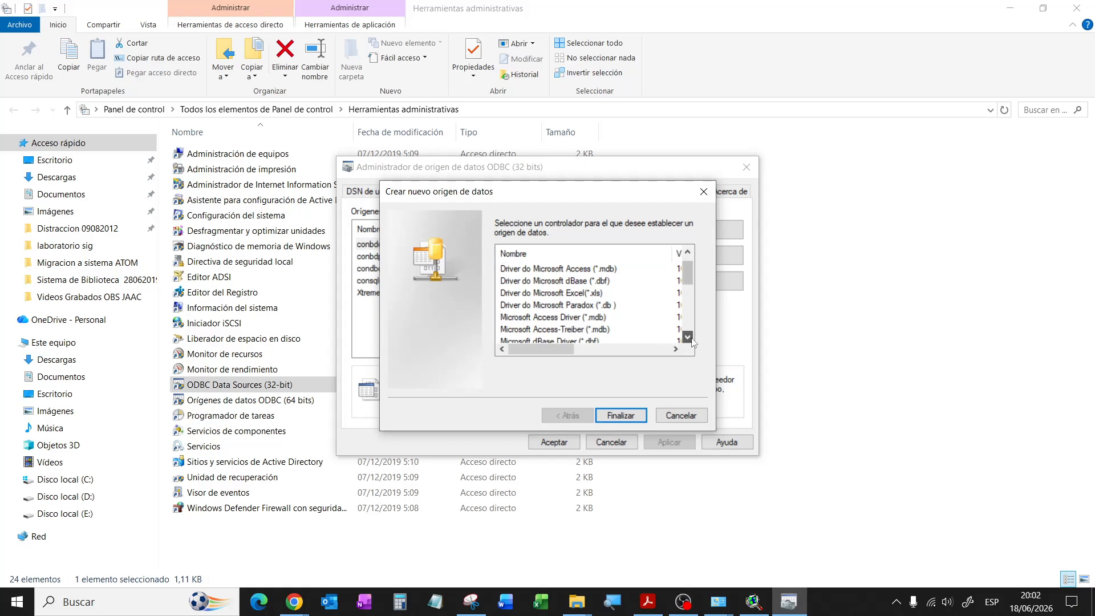
{"action": "left_click", "coordinate": [688, 337]}
{"action": "left_click", "coordinate": [688, 337]}
{"action": "left_click", "coordinate": [687, 337]}
{"action": "left_click", "coordinate": [688, 337]}
{"action": "left_click", "coordinate": [687, 337]}
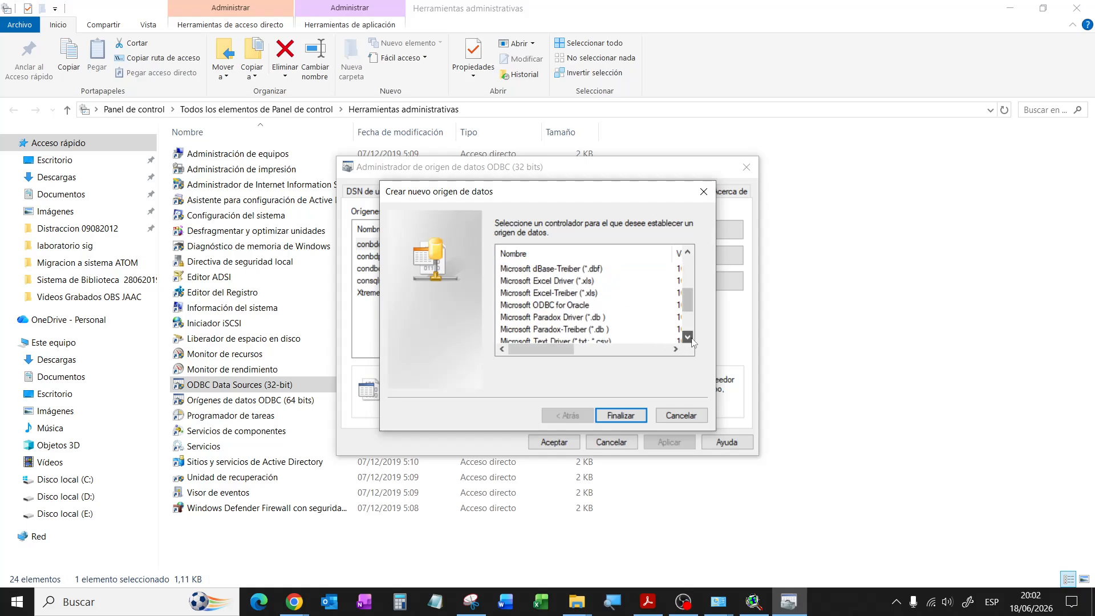
{"action": "left_click", "coordinate": [687, 338]}
{"action": "left_click", "coordinate": [688, 337]}
{"action": "left_click", "coordinate": [687, 337]}
{"action": "left_click", "coordinate": [688, 337]}
{"action": "left_click", "coordinate": [688, 338]}
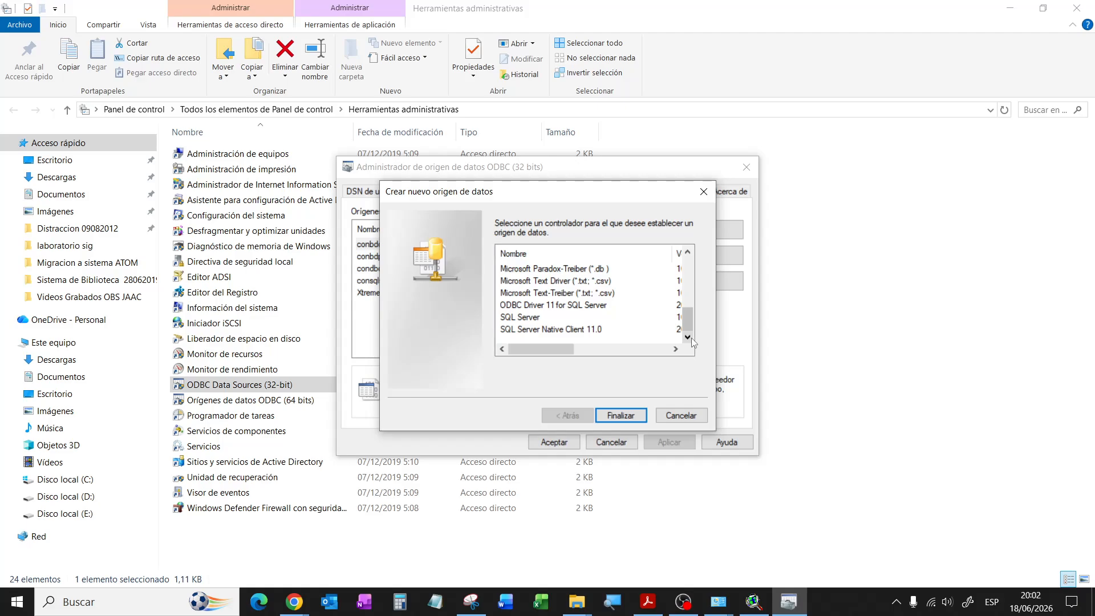
{"action": "left_click", "coordinate": [527, 318]}
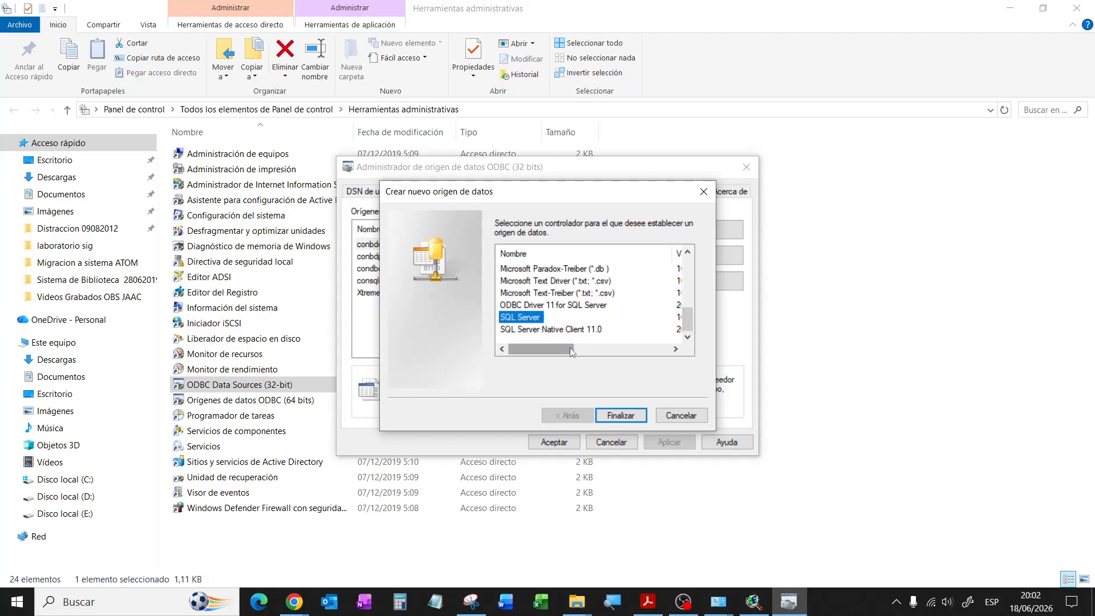
{"action": "left_click_drag", "start_coordinate": [572, 350], "coordinate": [539, 350]}
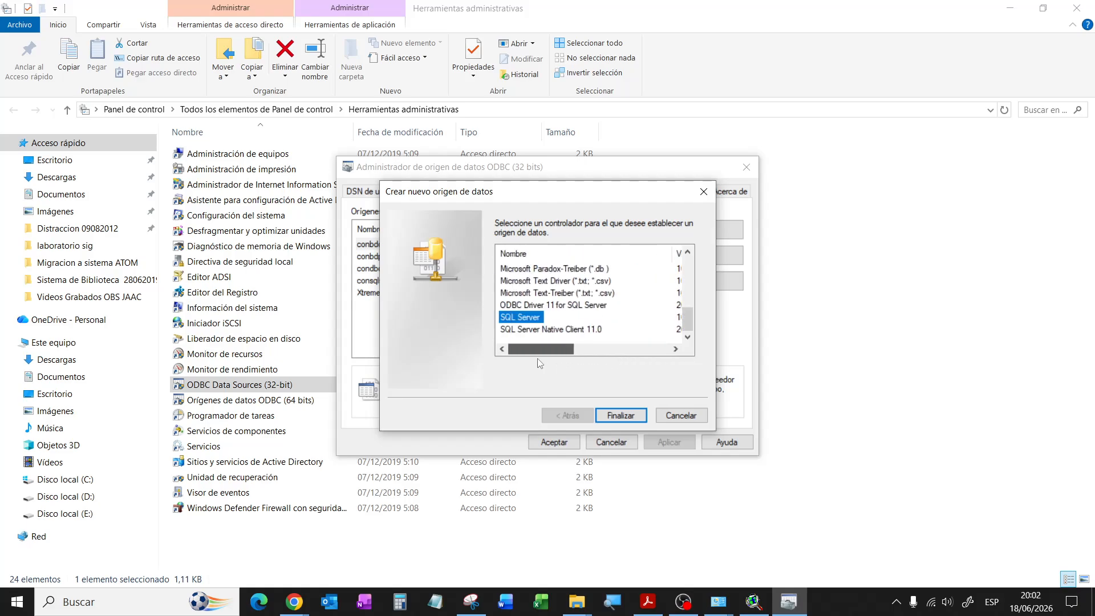
{"action": "left_click", "coordinate": [620, 415]}
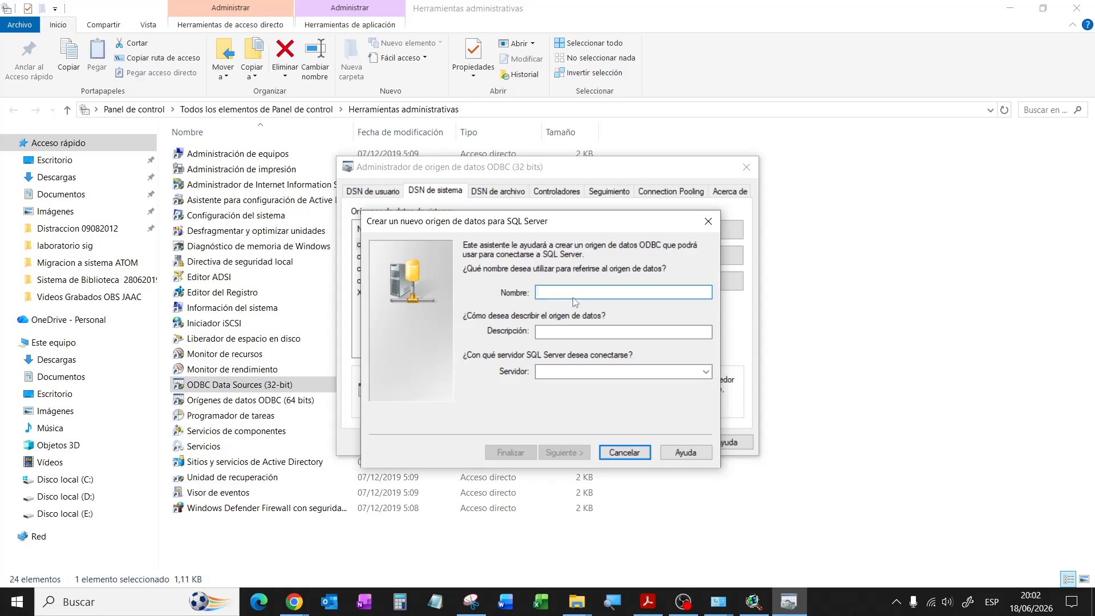
Step: Name the data source conbdcocacolasql and point it at the local server '.'
{"action": "type", "text": "con"}
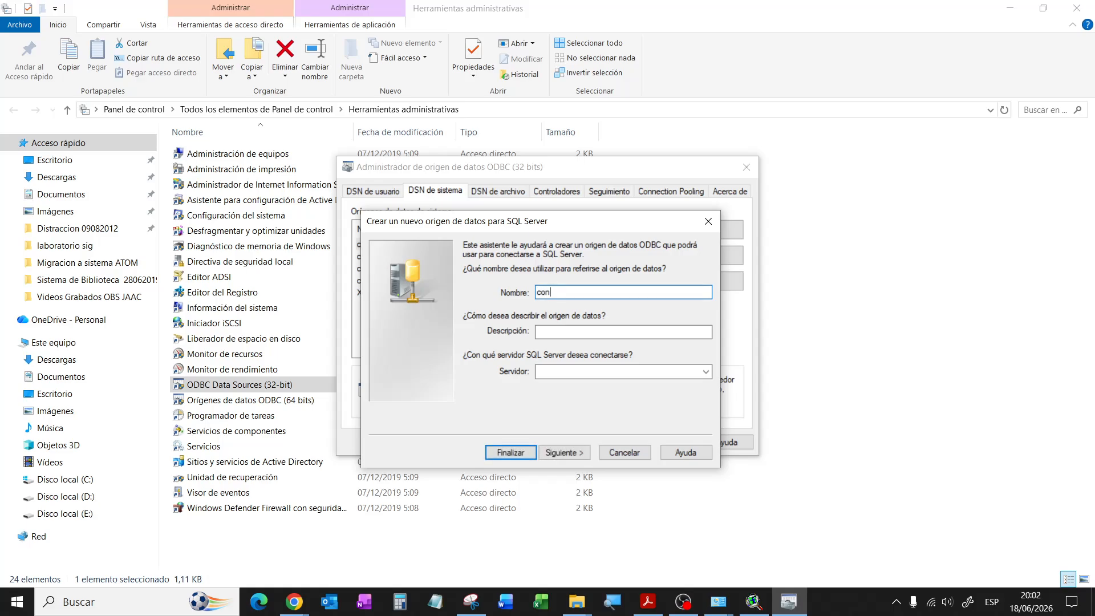
{"action": "type", "text": "bdcocacolasql"}
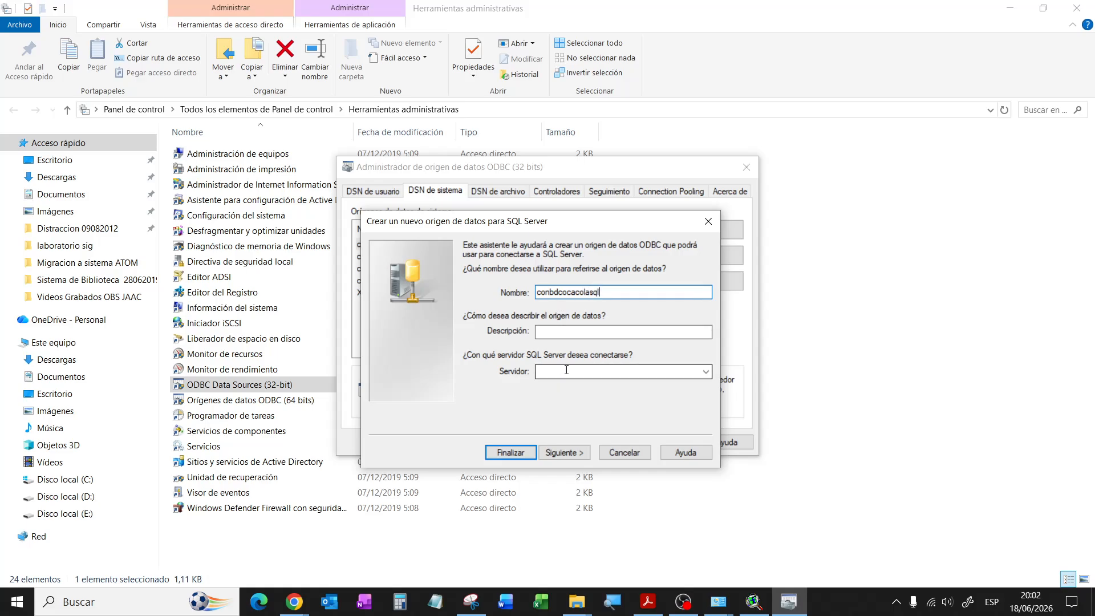
{"action": "left_click", "coordinate": [676, 373]}
{"action": "type", "text": "."}
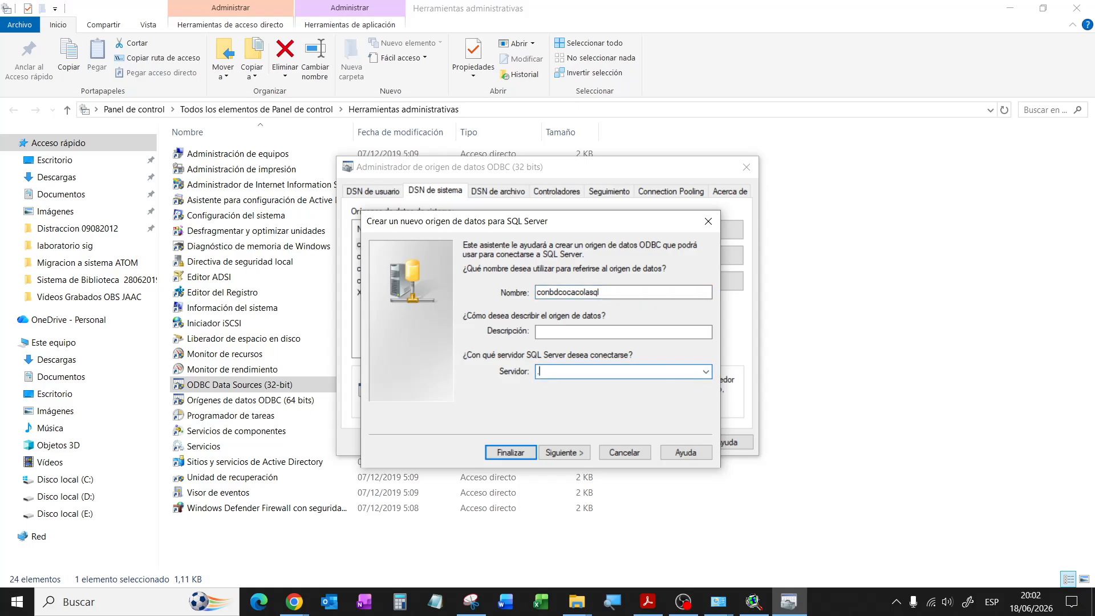
{"action": "left_click", "coordinate": [703, 372]}
{"action": "type", "text": "."}
{"action": "type", "text": "."}
{"action": "left_click", "coordinate": [583, 453]}
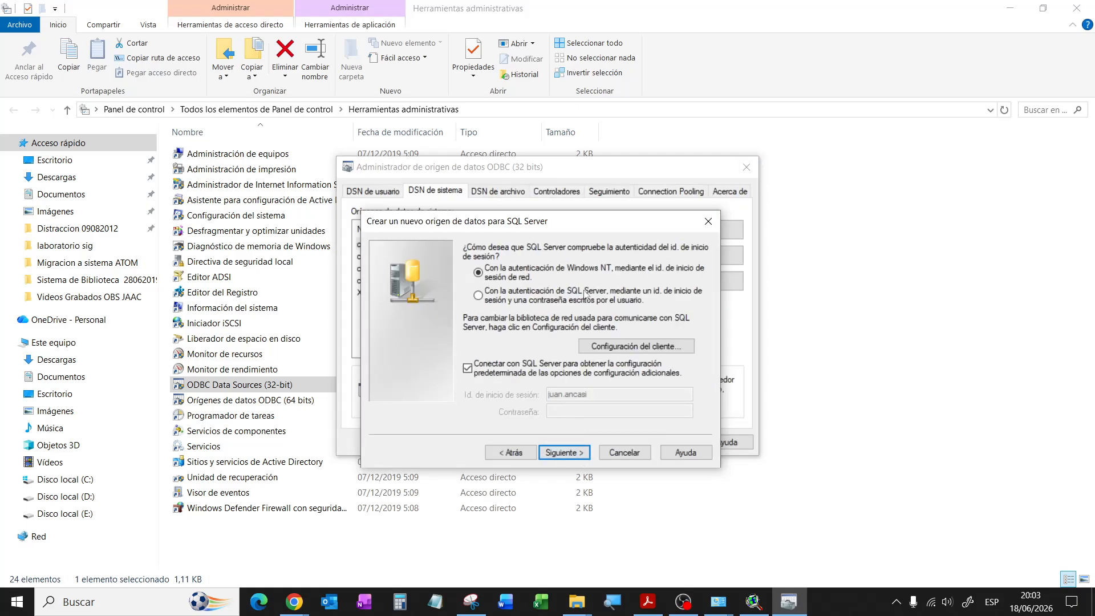
Step: Use SQL Server authentication with login sa and the account password
{"action": "left_click", "coordinate": [480, 297]}
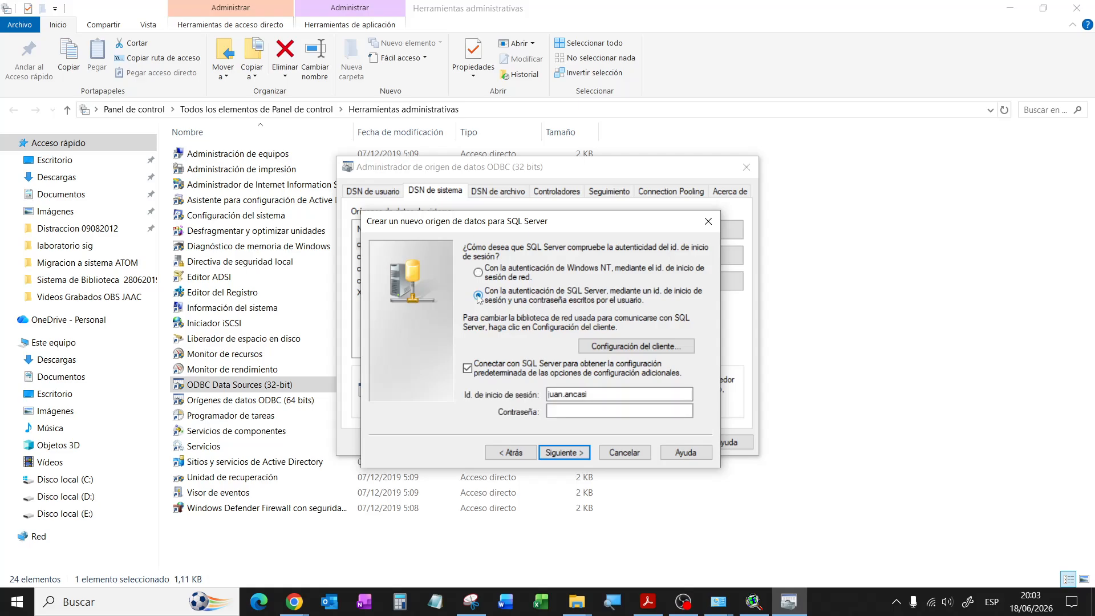
{"action": "double_click", "coordinate": [588, 393]}
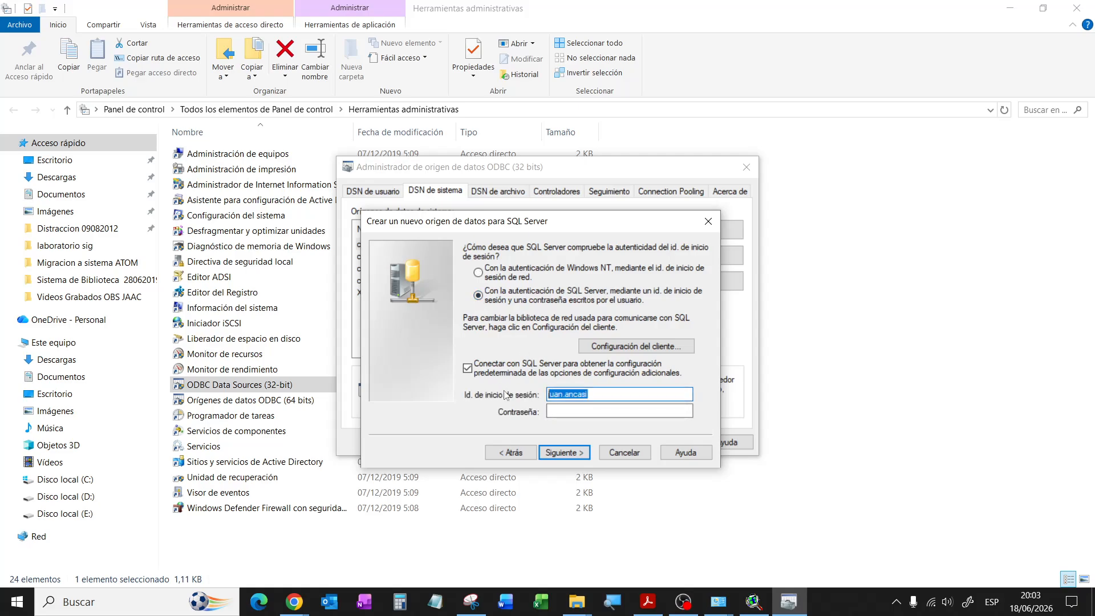
{"action": "type", "text": "sa"}
{"action": "left_click", "coordinate": [574, 413]}
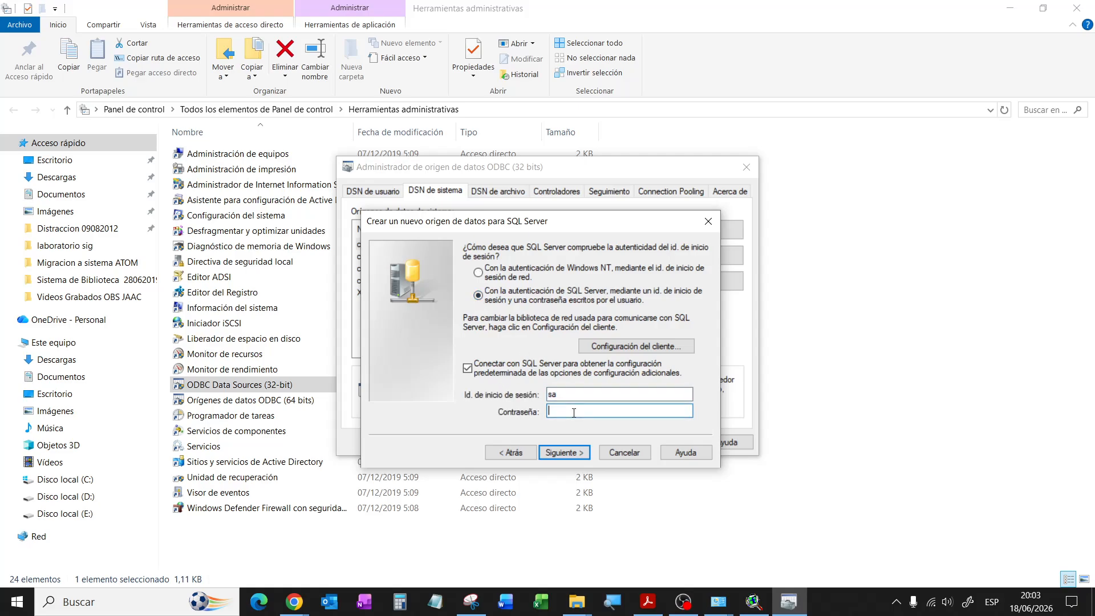
{"action": "type", "text": "•••••••••"}
{"action": "left_click", "coordinate": [561, 452]}
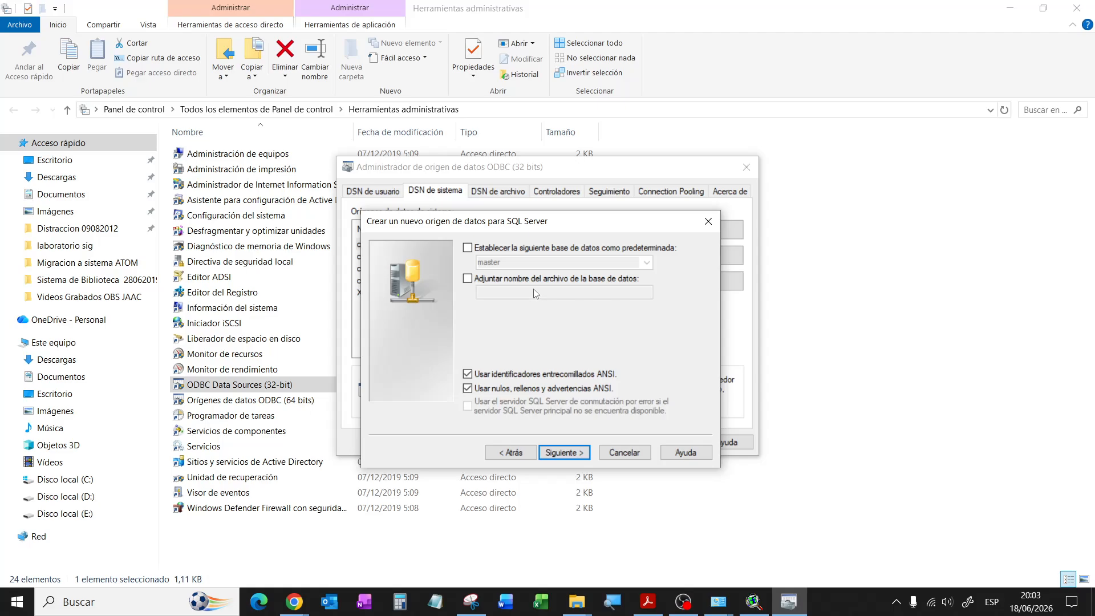
Step: Set bdcocacola as the data source's default database
{"action": "left_click", "coordinate": [468, 248]}
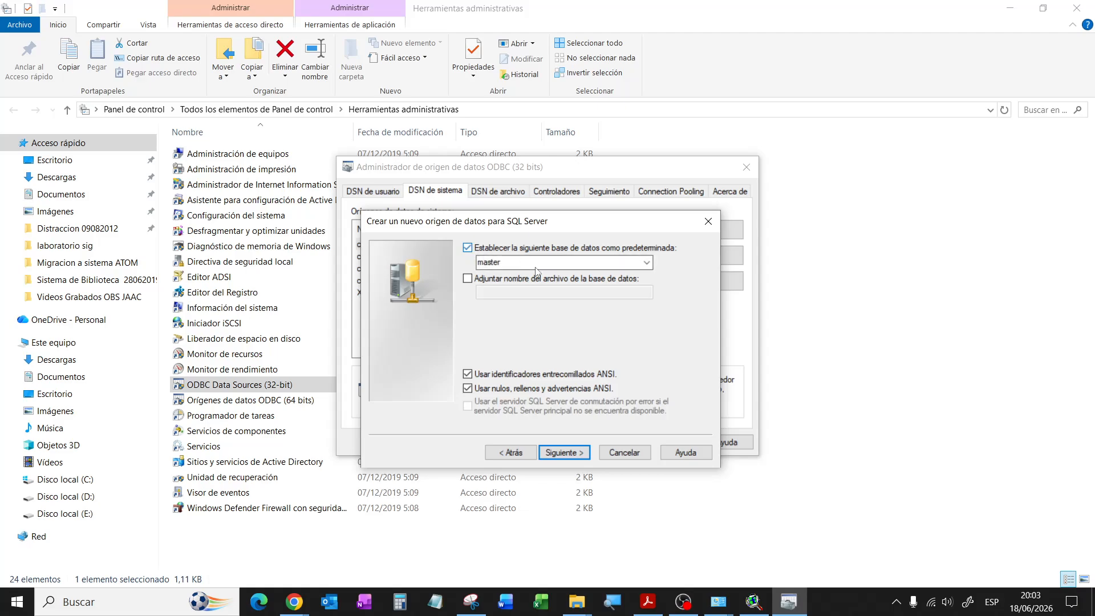
{"action": "left_click", "coordinate": [647, 263]}
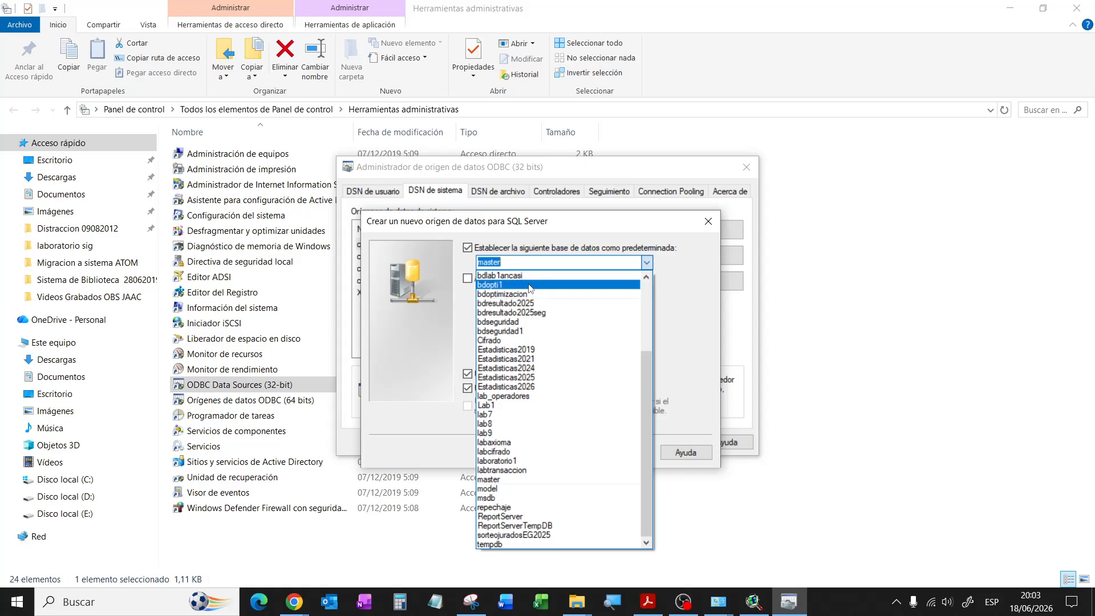
{"action": "left_click_drag", "start_coordinate": [646, 402], "coordinate": [646, 293]}
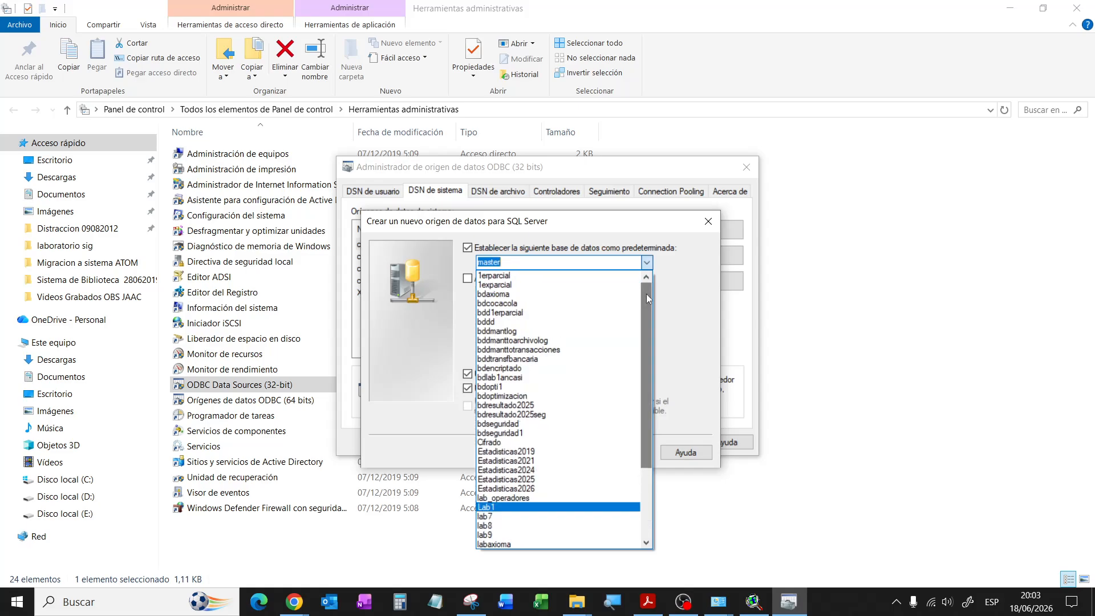
{"action": "left_click", "coordinate": [496, 303]}
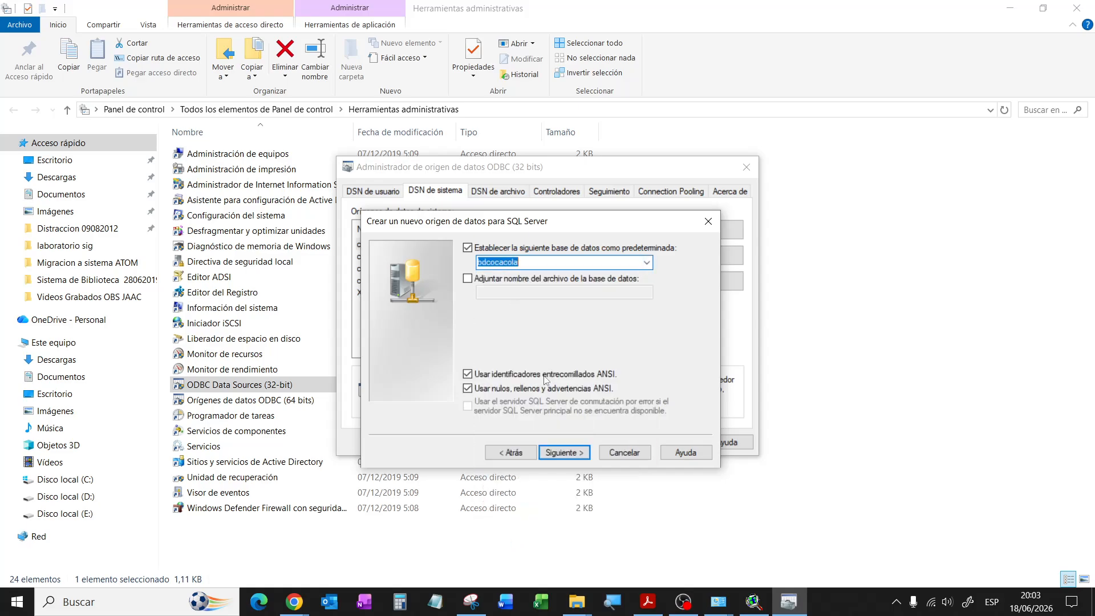
{"action": "left_click", "coordinate": [573, 452]}
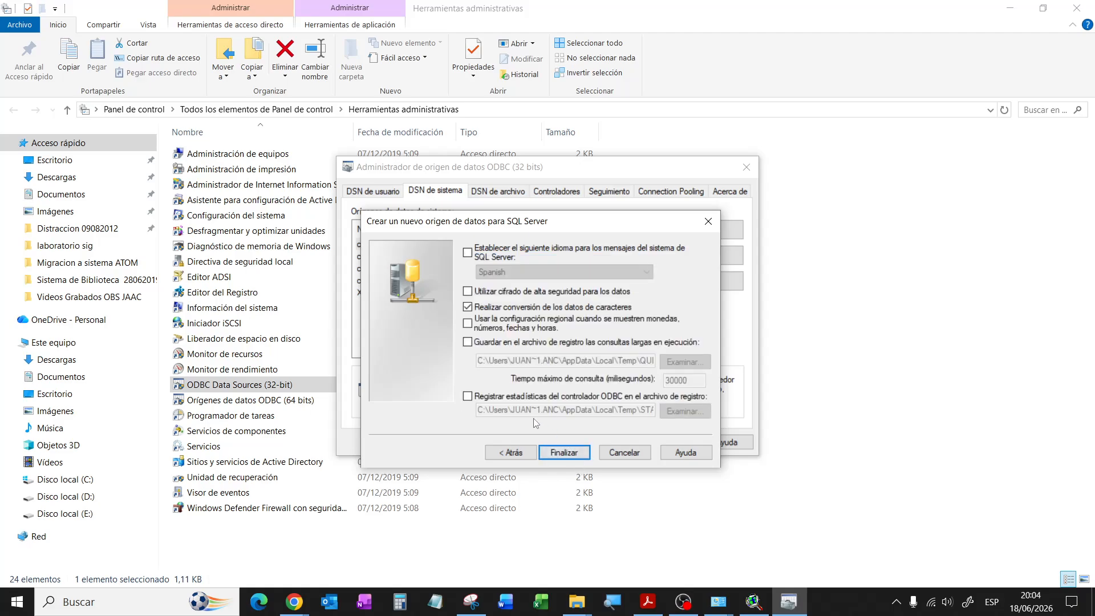
Step: Finish the wizard, test the connection successfully, and accept the configuration
{"action": "left_click", "coordinate": [563, 454]}
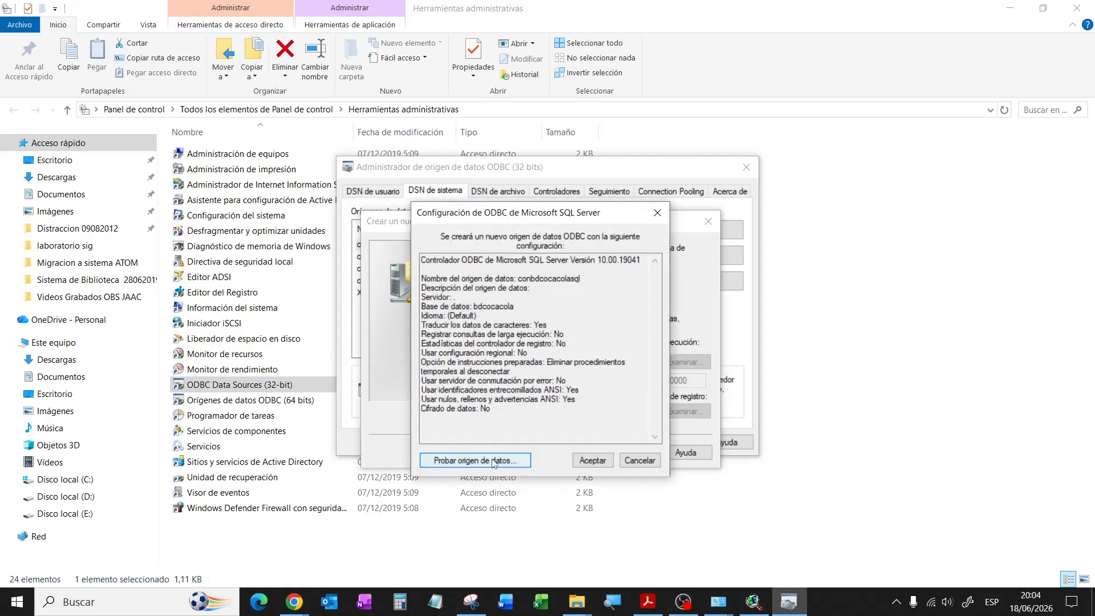
{"action": "left_click", "coordinate": [494, 461]}
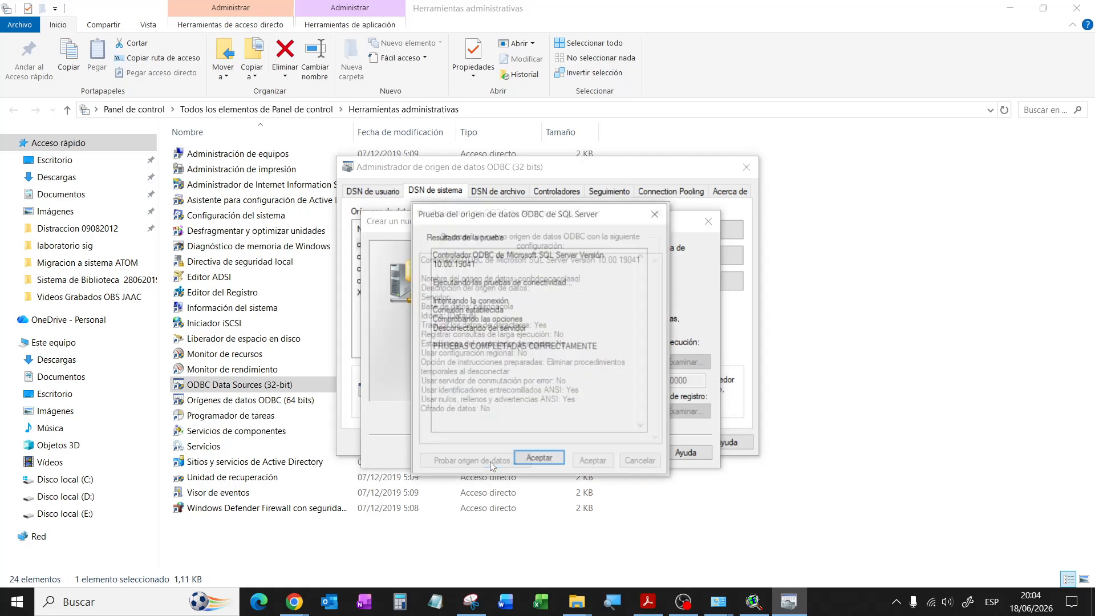
{"action": "left_click", "coordinate": [556, 460]}
{"action": "left_click", "coordinate": [593, 460]}
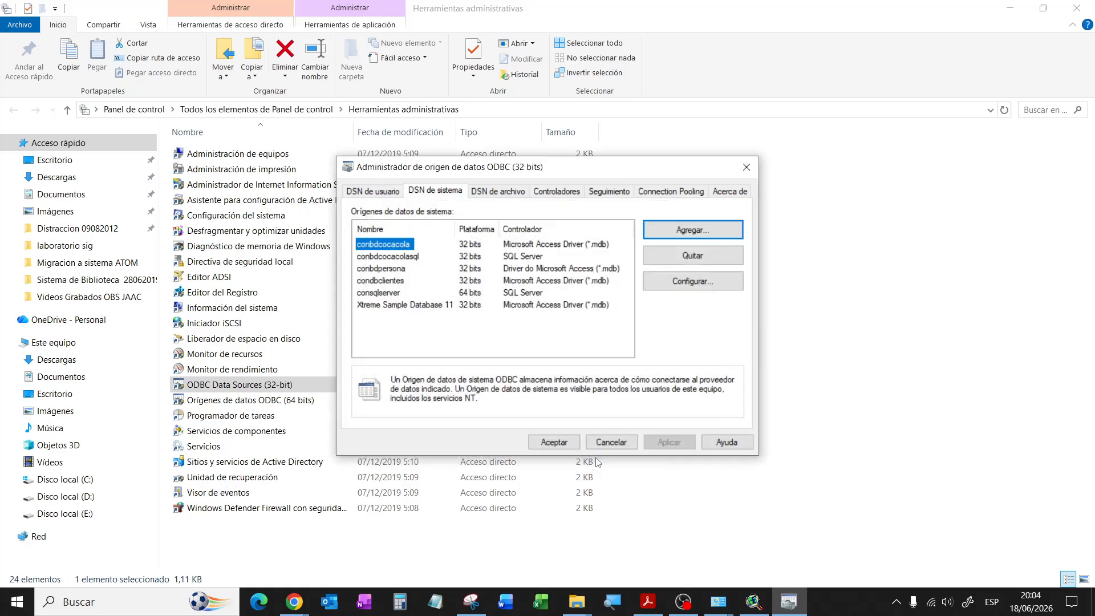
Step: Close the ODBC administrator and minimize the Explorer and Control Panel windows
{"action": "left_click", "coordinate": [554, 442]}
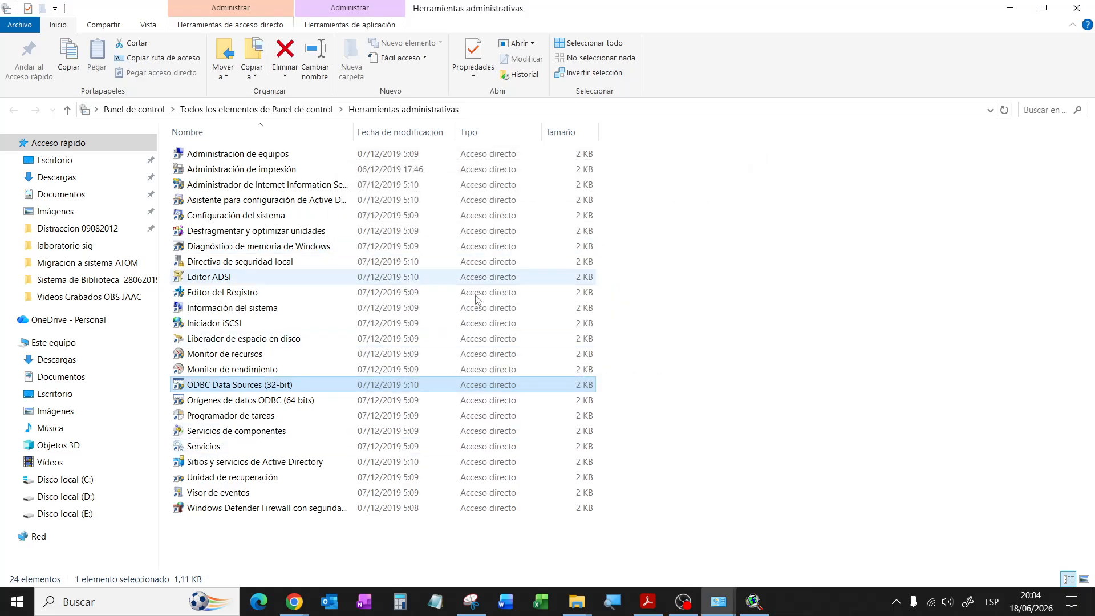
{"action": "left_click", "coordinate": [1010, 8]}
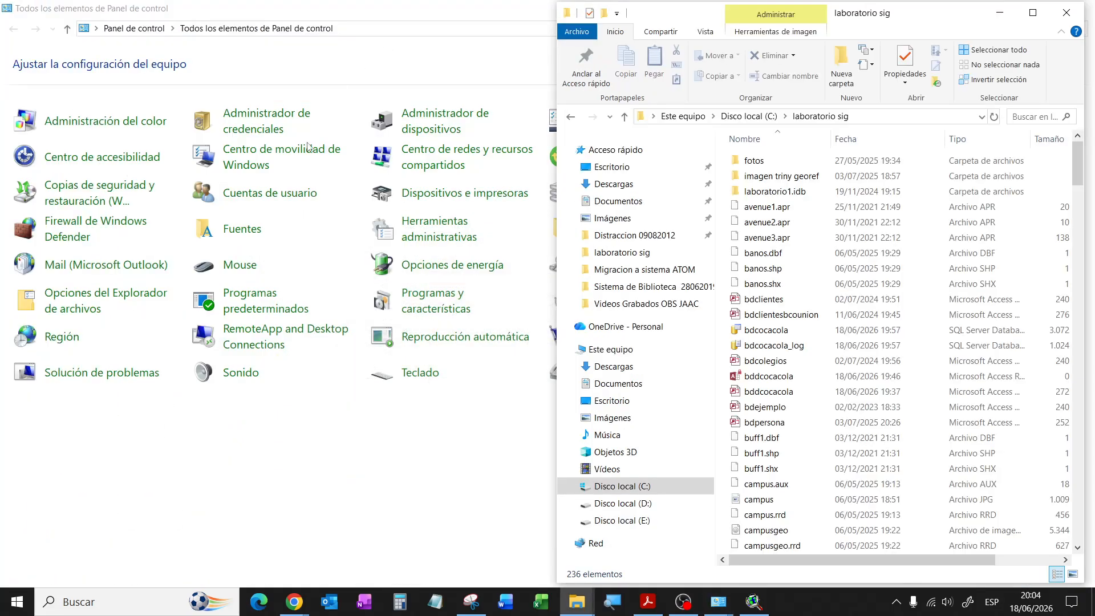
{"action": "left_click", "coordinate": [999, 12]}
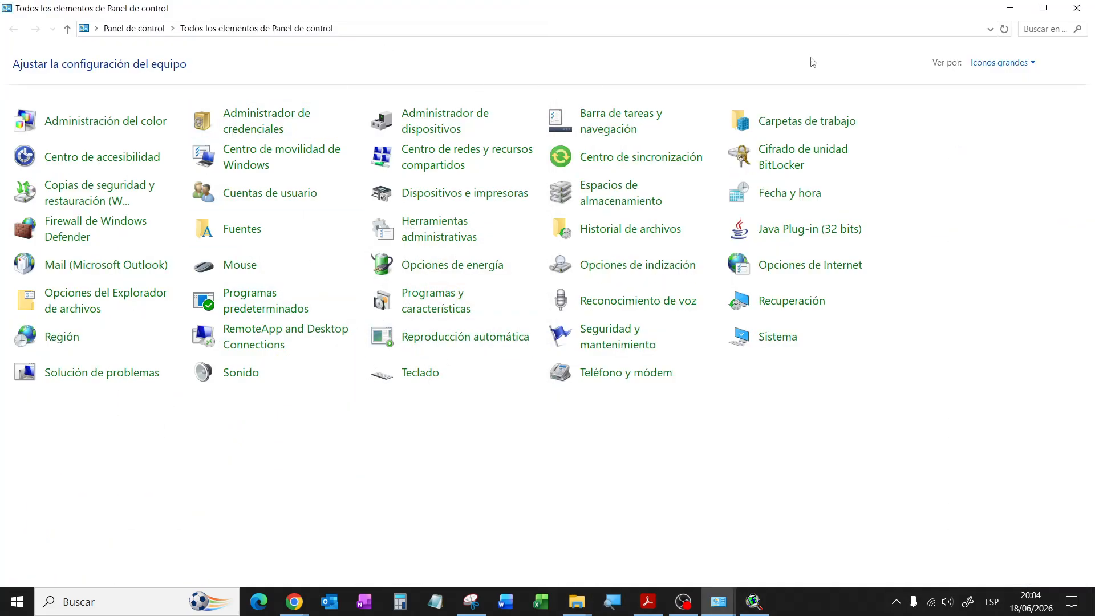
{"action": "left_click", "coordinate": [1010, 8]}
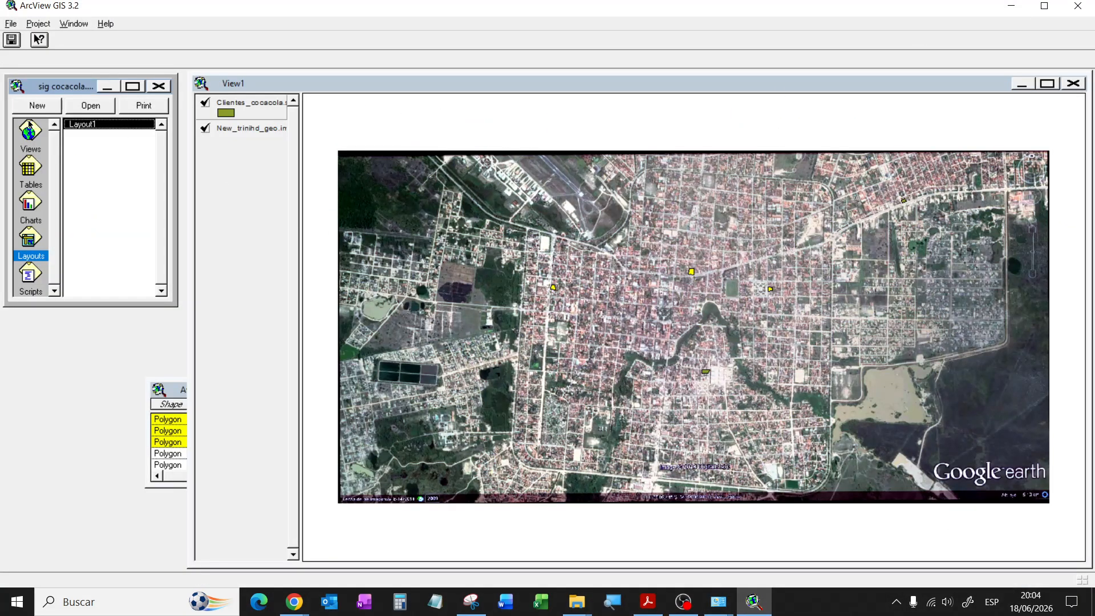
Step: Check the available connections in ArcView's Project > SQL Connect dialog, then close it
{"action": "left_click", "coordinate": [47, 24]}
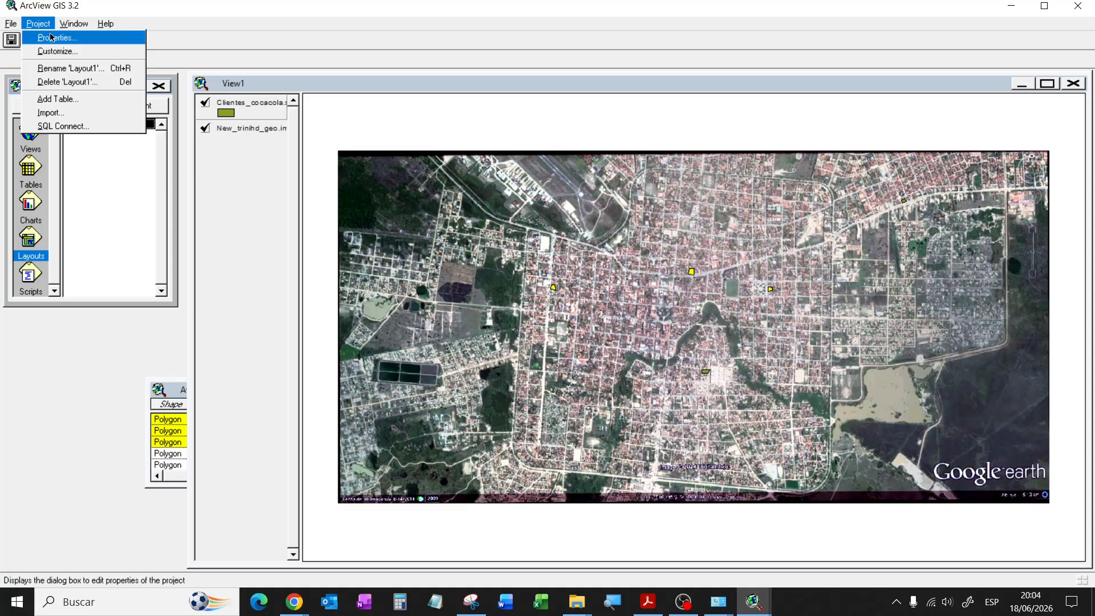
{"action": "left_click", "coordinate": [69, 126]}
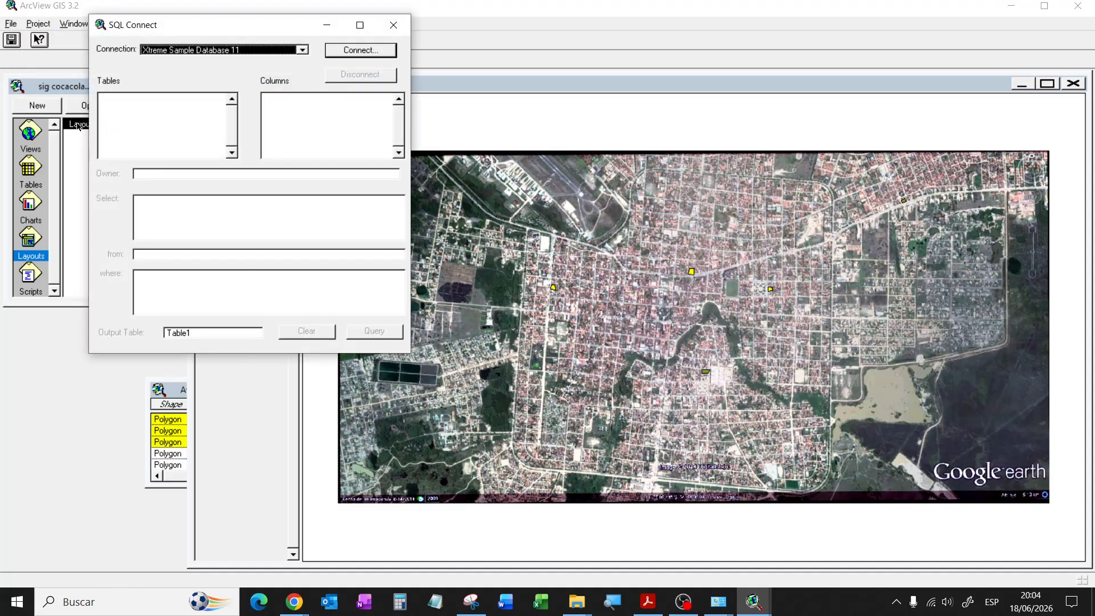
{"action": "left_click", "coordinate": [302, 50]}
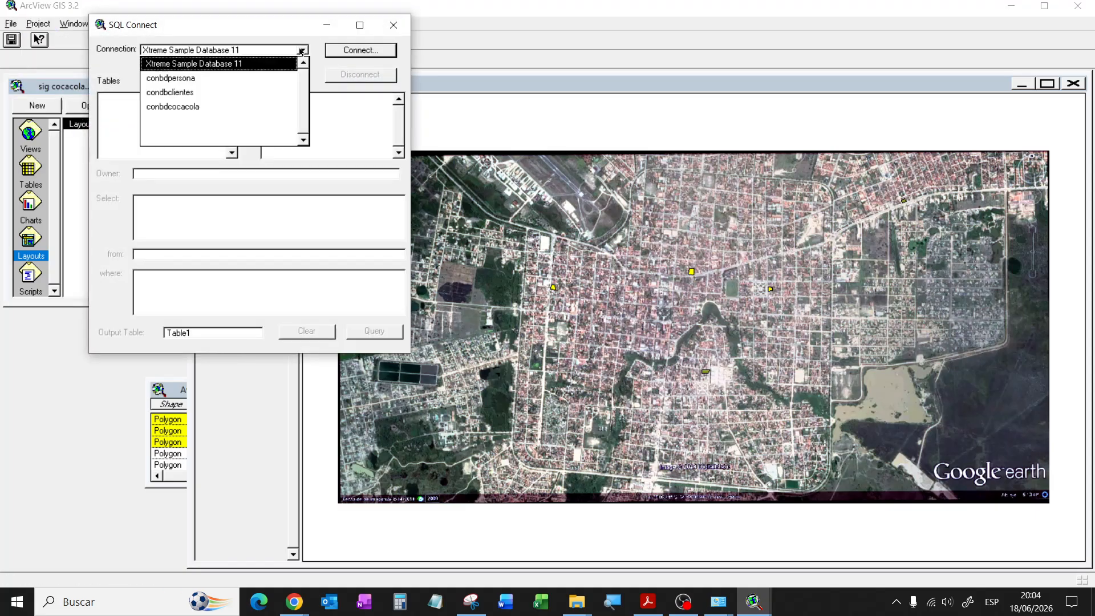
{"action": "left_click", "coordinate": [302, 50]}
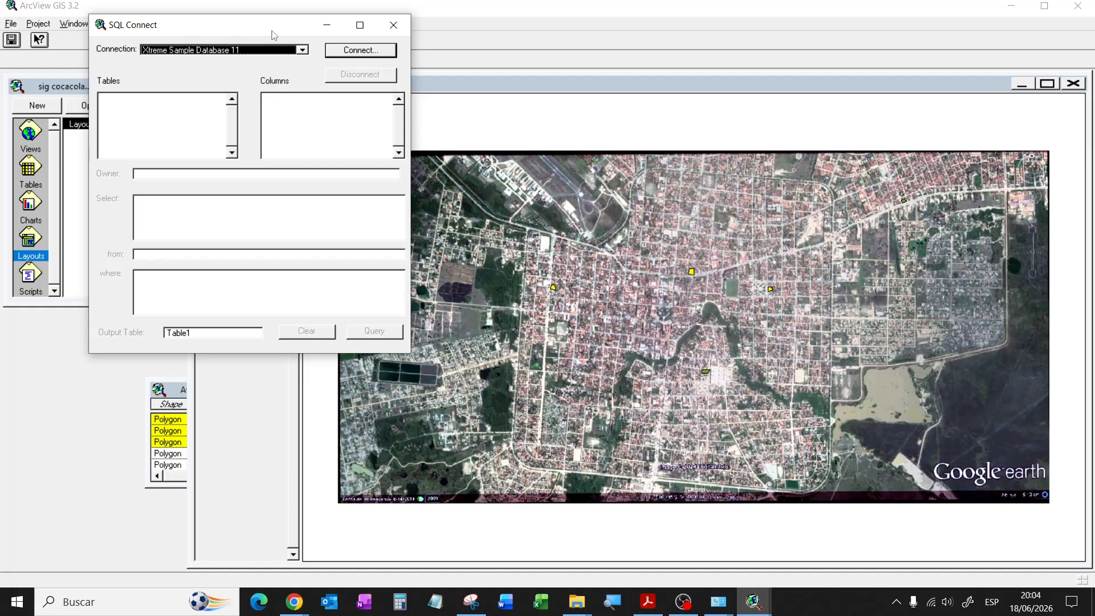
{"action": "left_click", "coordinate": [394, 24]}
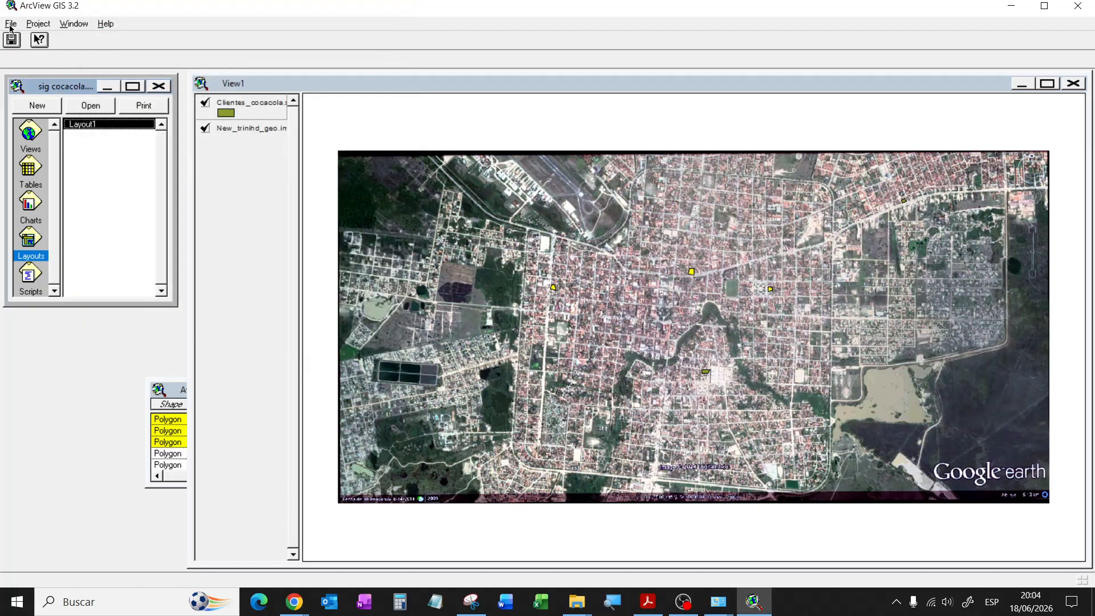
Step: Save the sig cocacola project and exit ArcView
{"action": "key", "text": "alt+f"}
{"action": "left_click", "coordinate": [42, 81]}
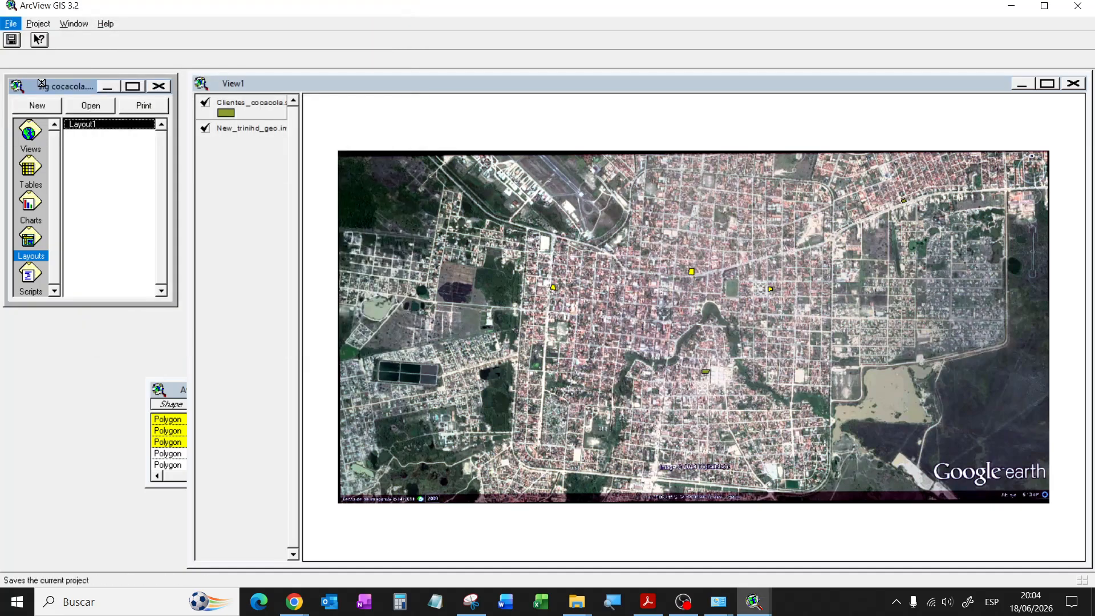
{"action": "left_click", "coordinate": [1077, 6]}
Step: Launch ArcView from Windows search and choose to open an existing project
{"action": "key", "text": "super"}
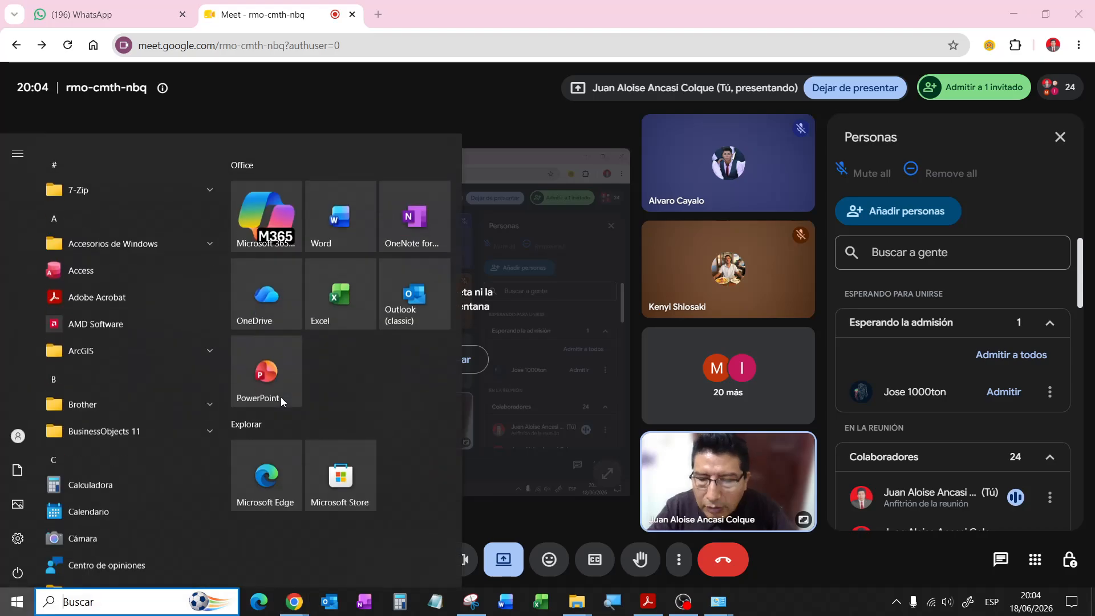
{"action": "type", "text": "arc"}
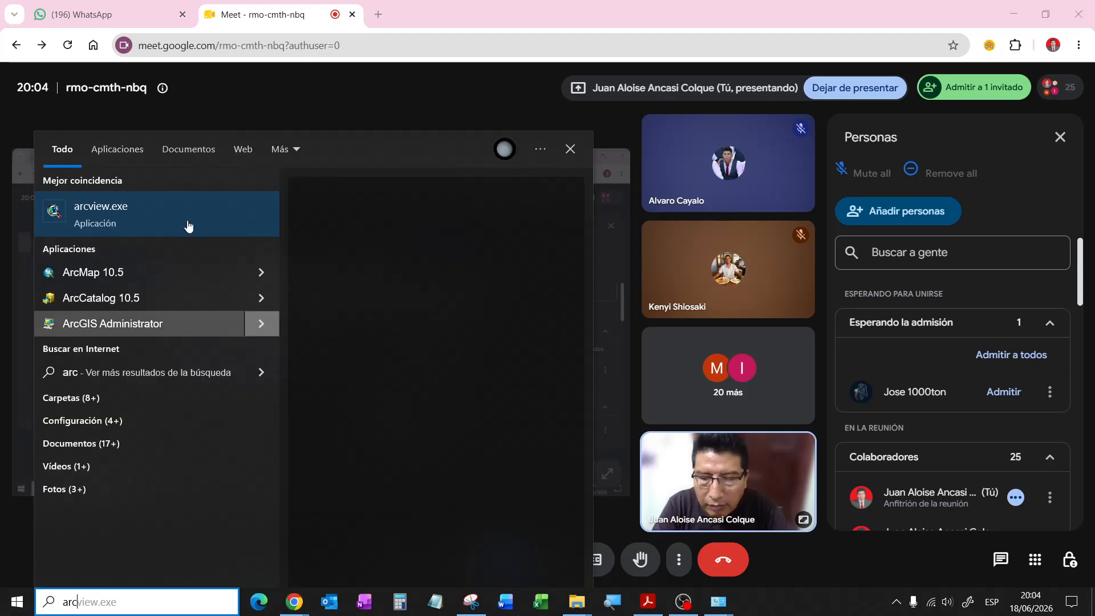
{"action": "left_click", "coordinate": [141, 207]}
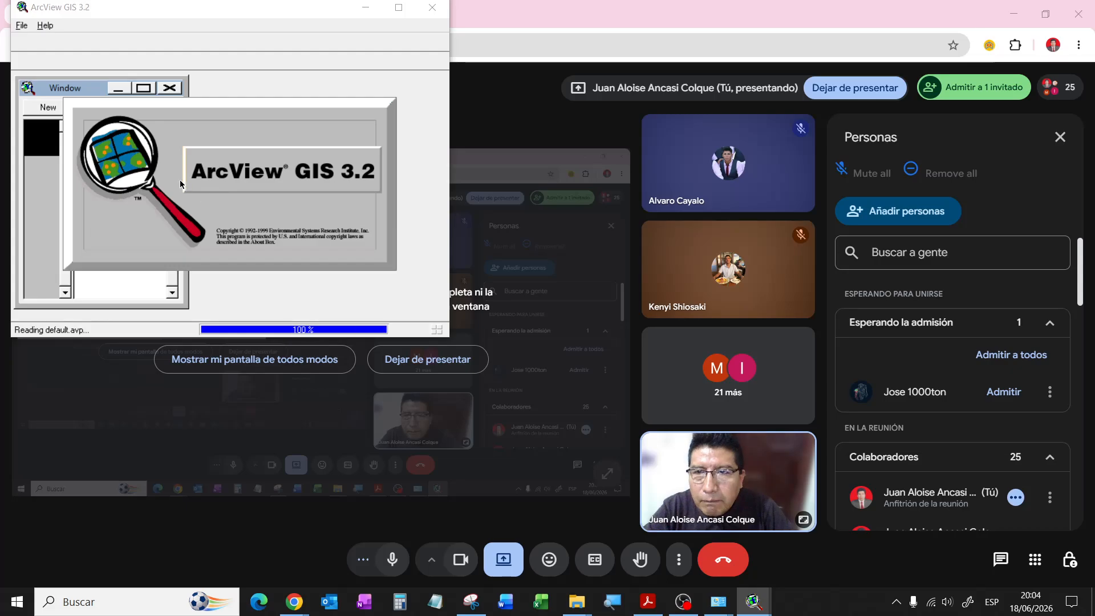
{"action": "left_click", "coordinate": [216, 194]}
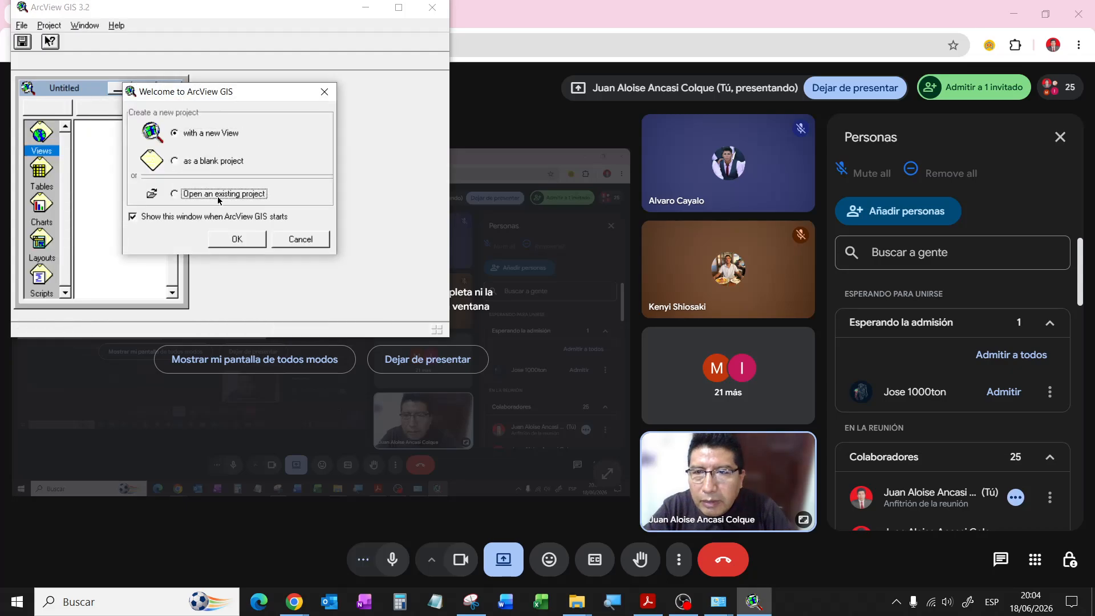
{"action": "left_click", "coordinate": [257, 237]}
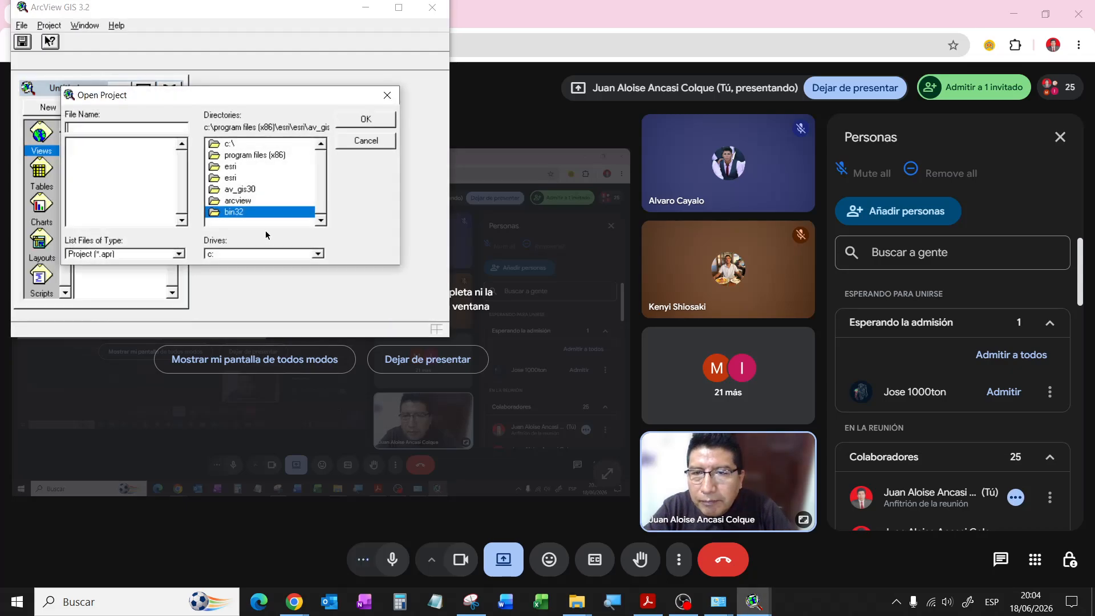
Step: Browse to c:\laboratorio sig and open sig cocacola.apr
{"action": "double_click", "coordinate": [230, 146]}
{"action": "scroll", "coordinate": [323, 166], "scroll_direction": "down", "scroll_amount": 2}
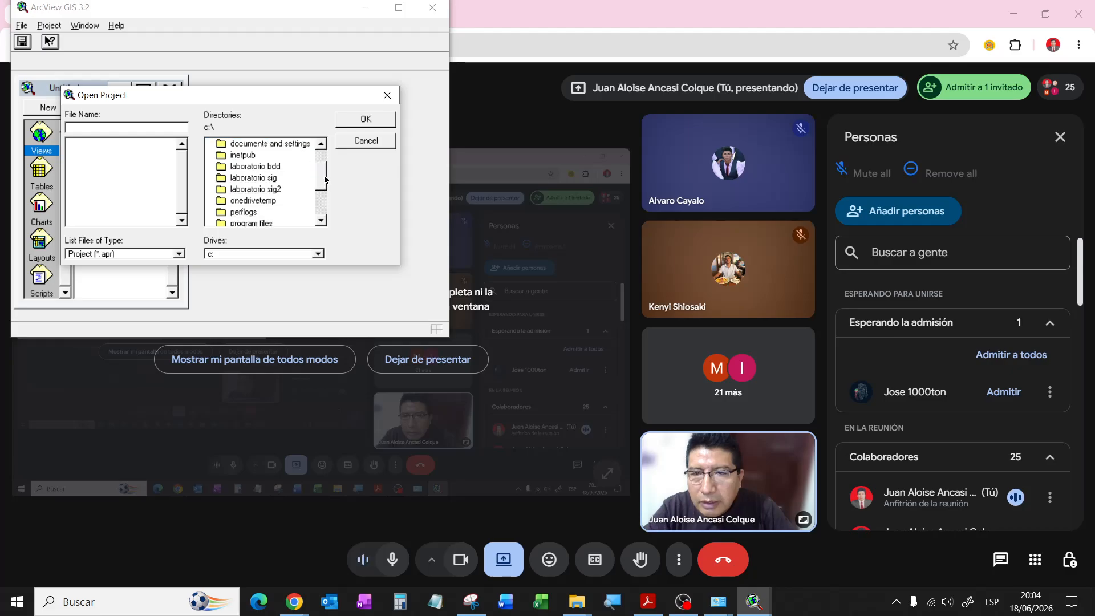
{"action": "double_click", "coordinate": [253, 179]}
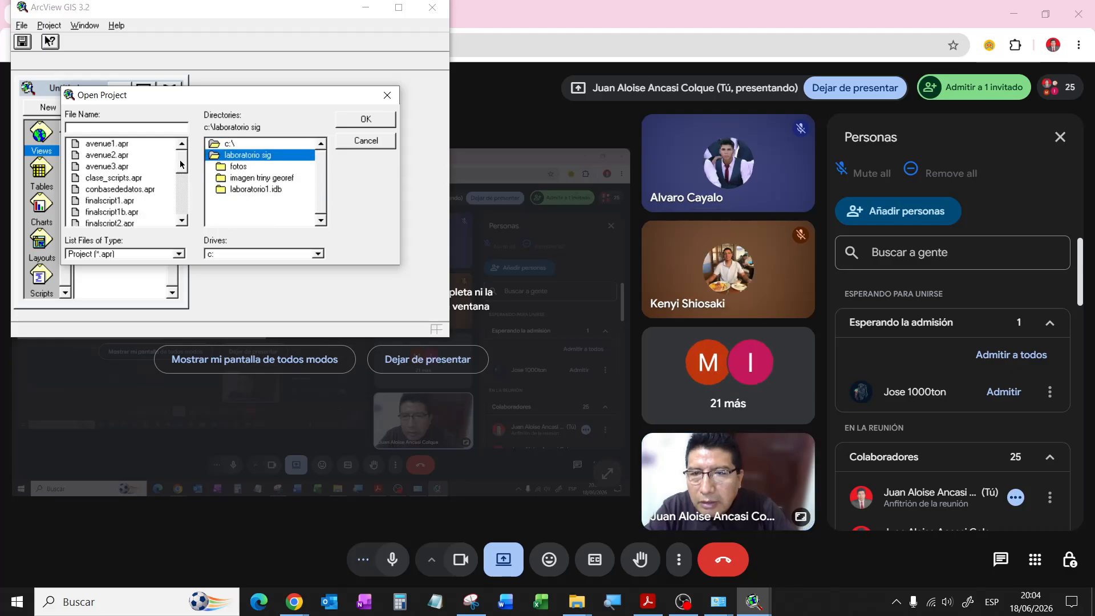
{"action": "scroll", "coordinate": [184, 175], "scroll_direction": "down", "scroll_amount": 3}
{"action": "scroll", "coordinate": [184, 176], "scroll_direction": "down", "scroll_amount": 5}
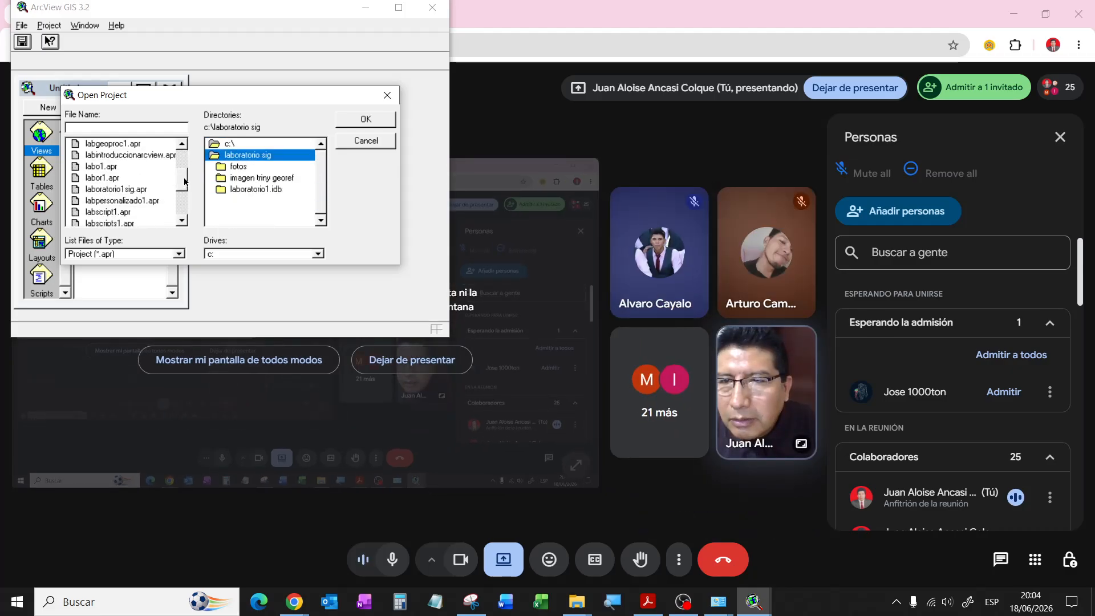
{"action": "double_click", "coordinate": [136, 213]}
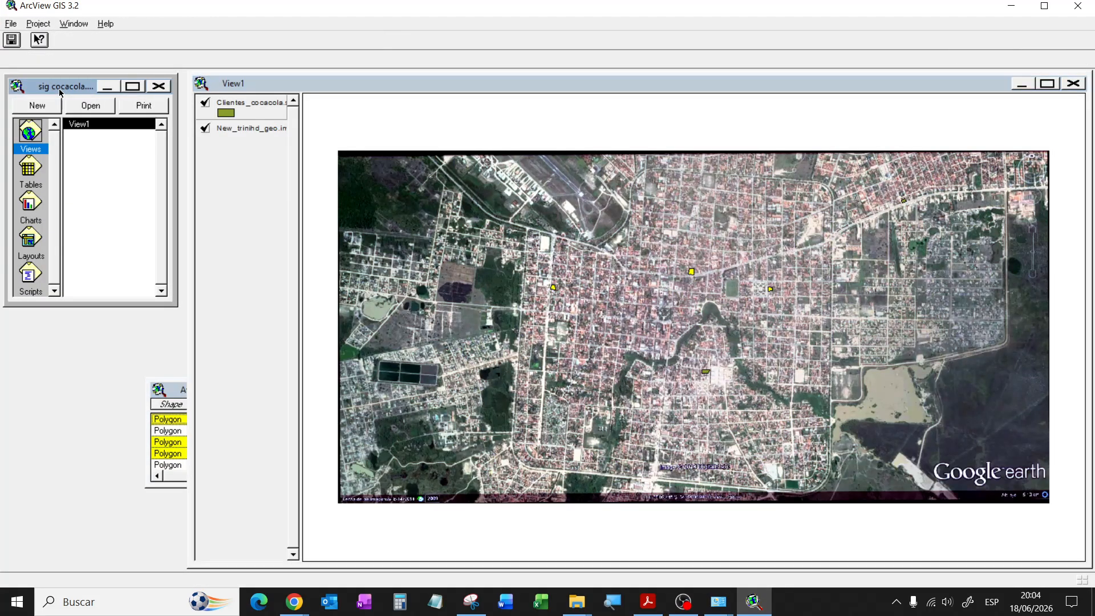
Step: Connect to the conbdcocacolasql data source through SQL Connect and confirm the SQL Server login
{"action": "left_click", "coordinate": [44, 27]}
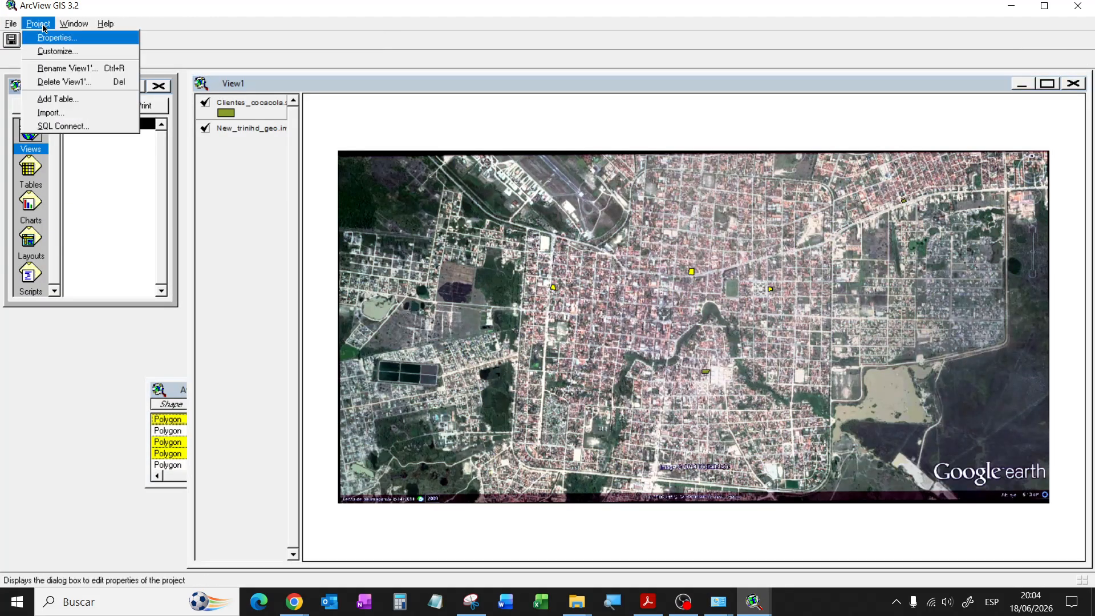
{"action": "left_click", "coordinate": [82, 123]}
{"action": "left_click", "coordinate": [302, 50]}
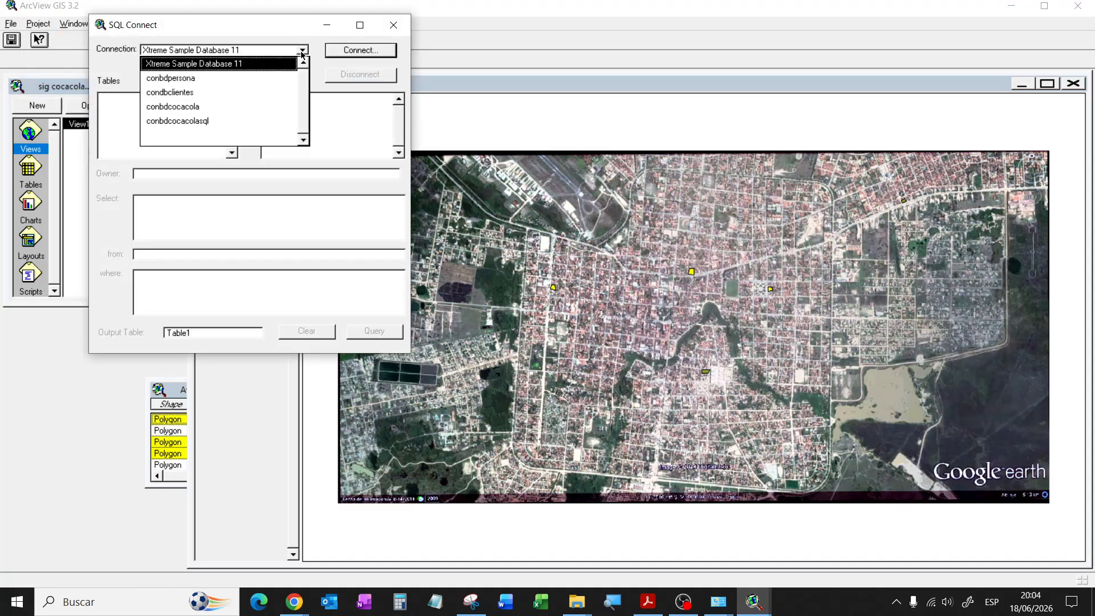
{"action": "left_click", "coordinate": [185, 125]}
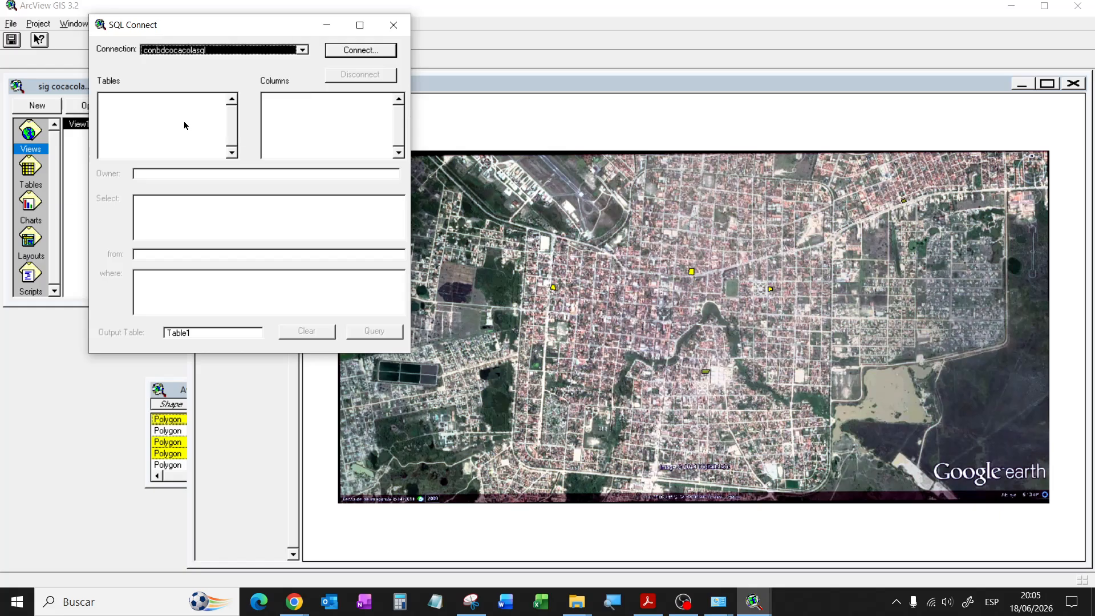
{"action": "left_click", "coordinate": [336, 53]}
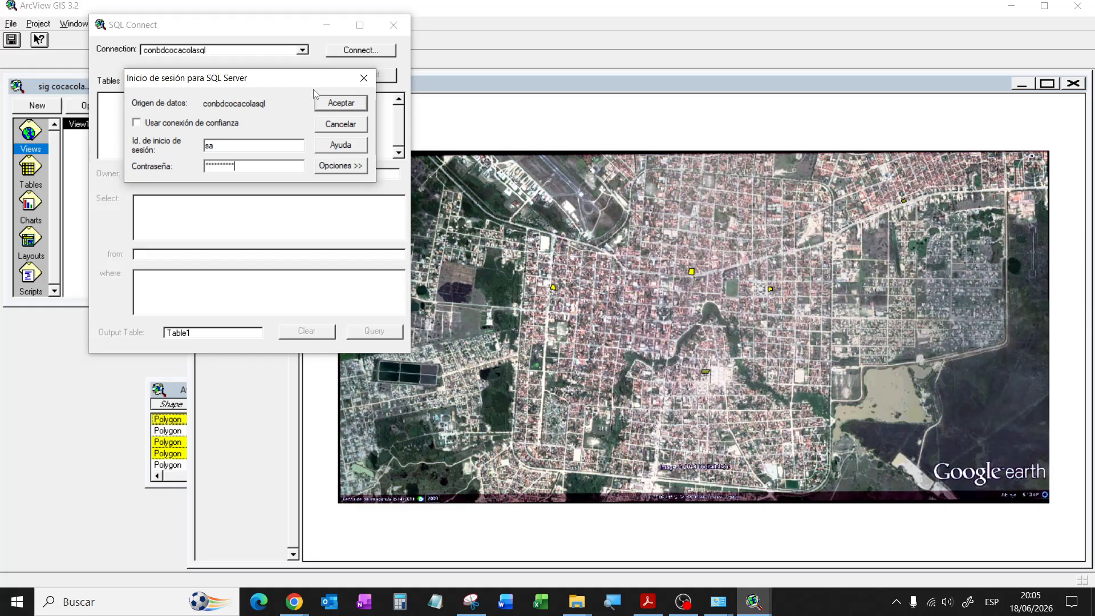
{"action": "left_click", "coordinate": [334, 103]}
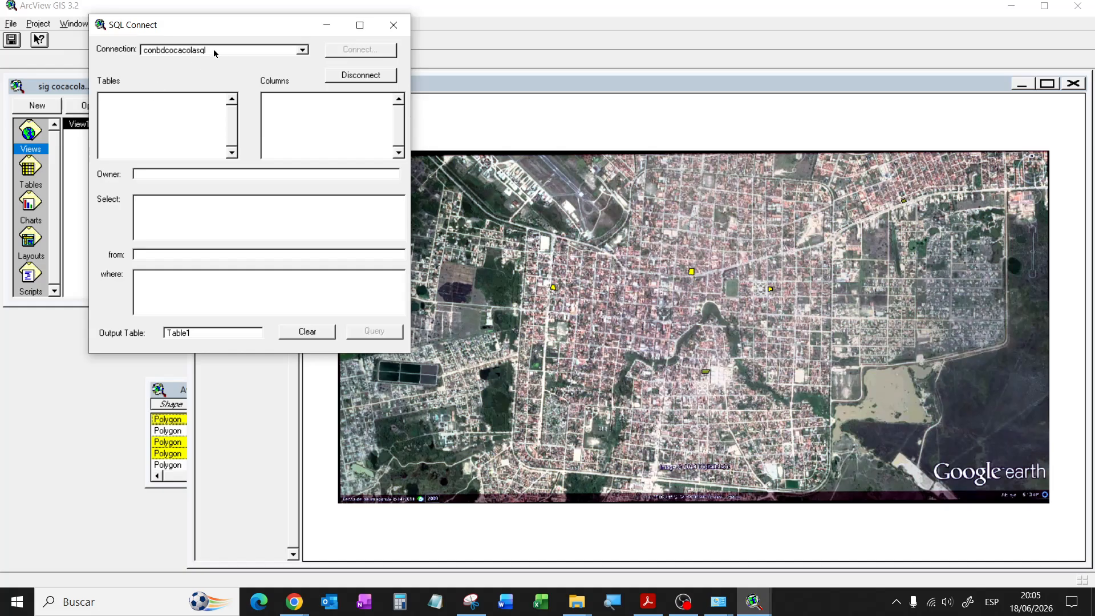
Step: Recheck the connection list, close SQL Connect, and show the Clientes_cocacola attributes table
{"action": "left_click", "coordinate": [303, 50]}
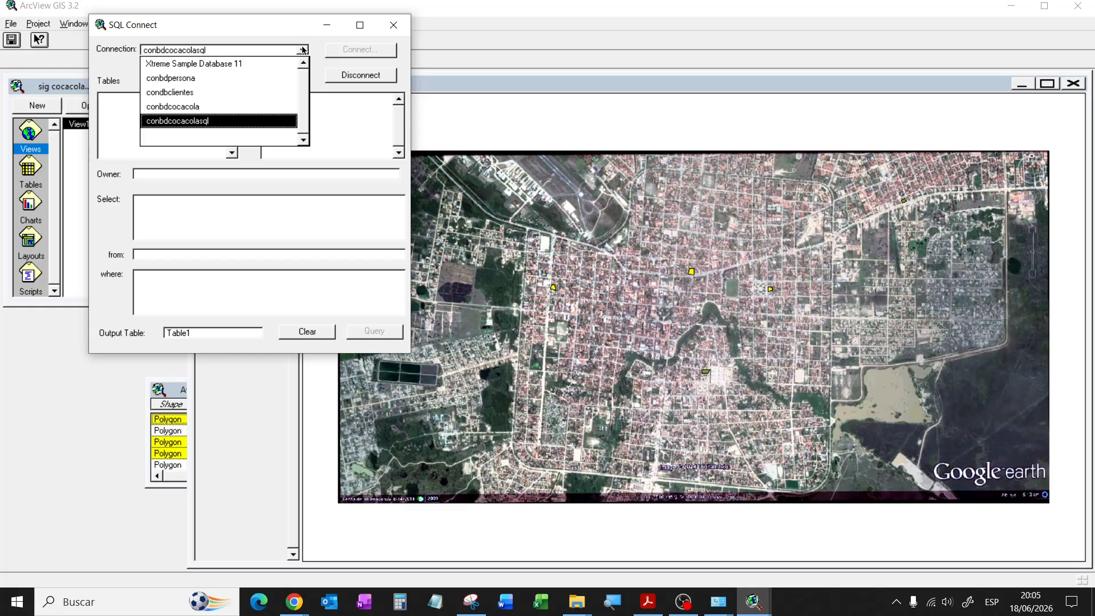
{"action": "left_click", "coordinate": [303, 50]}
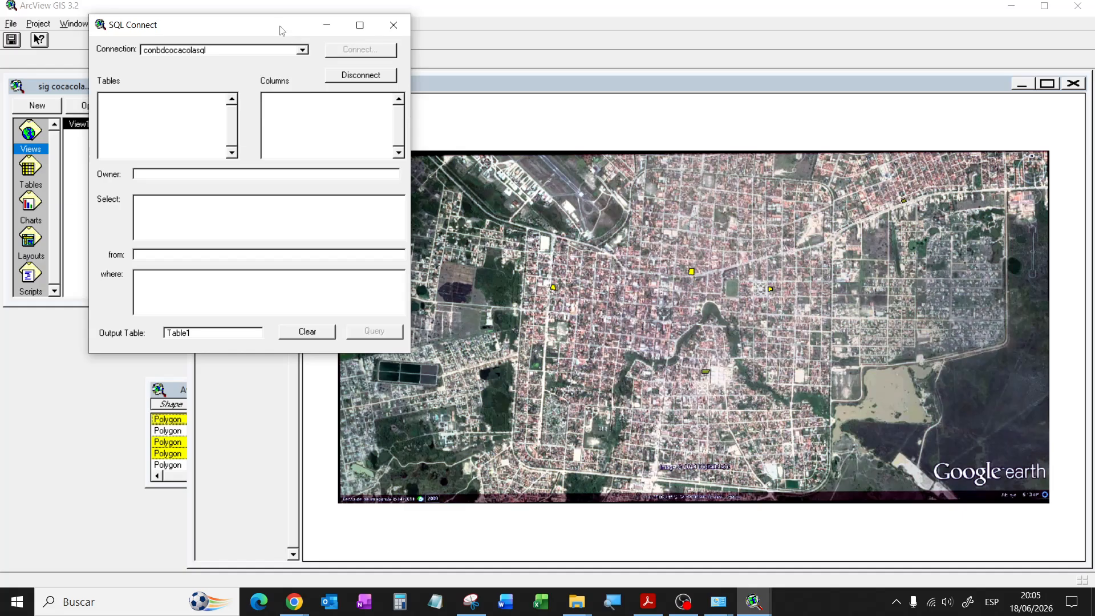
{"action": "left_click", "coordinate": [394, 26]}
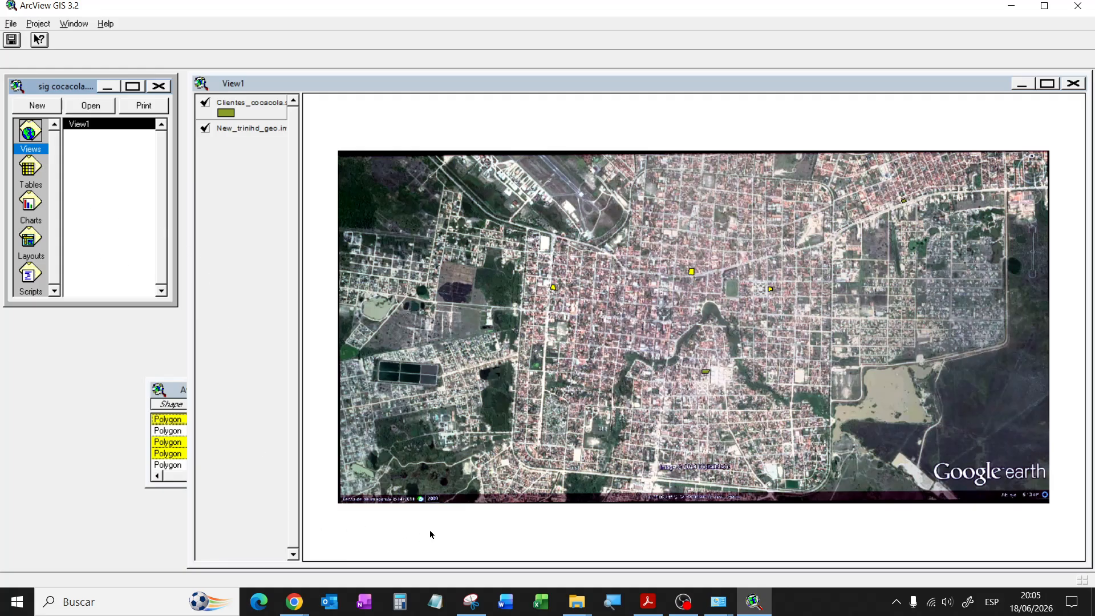
{"action": "left_click", "coordinate": [171, 393]}
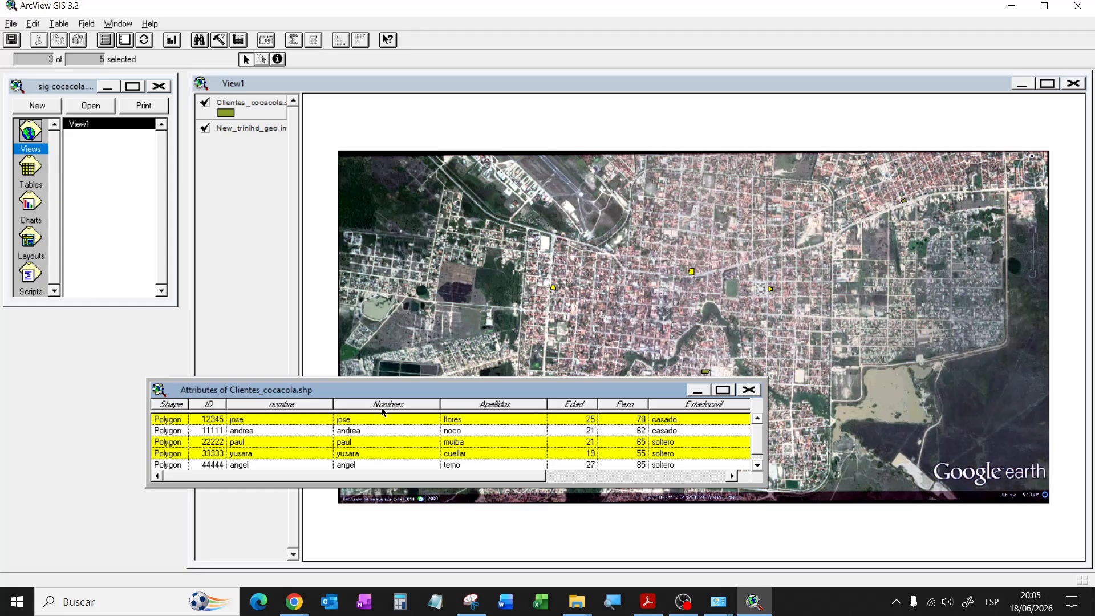